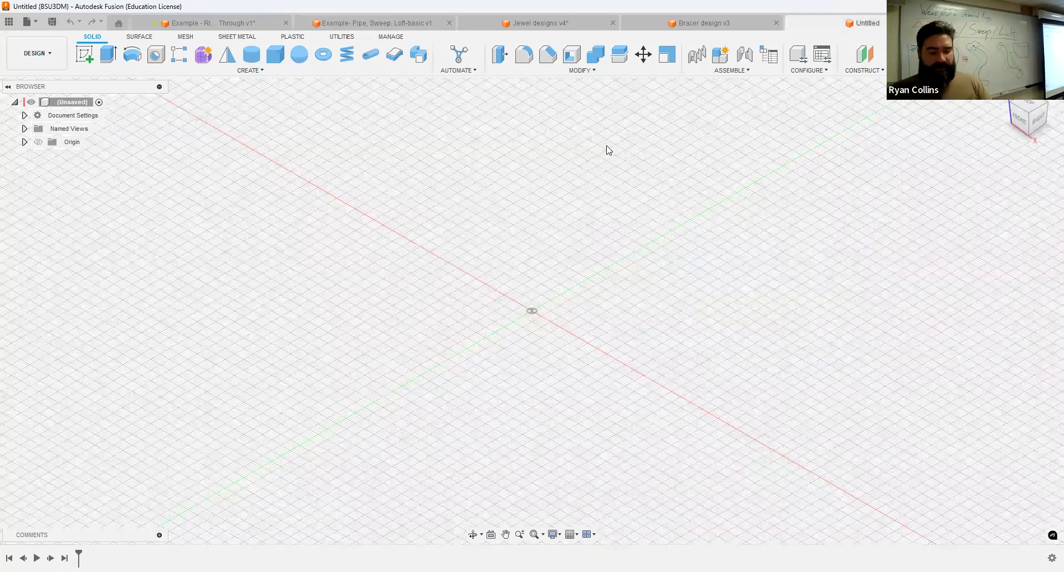
Create an internal component named Pipe in the root design, with activation turned off.
{"action": "left_click", "coordinate": [722, 62]}
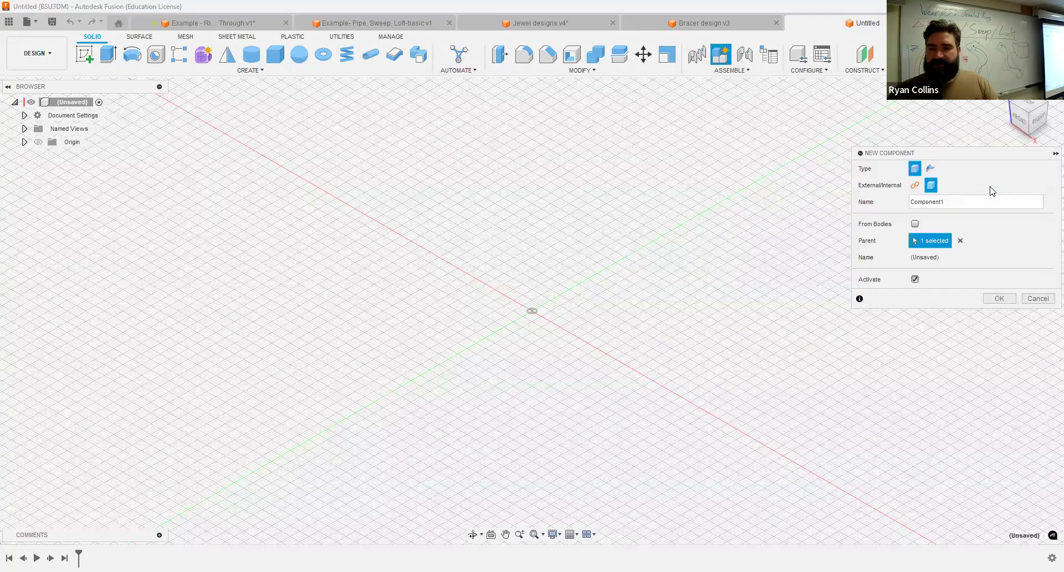
{"action": "left_click", "coordinate": [914, 279]}
{"action": "double_click", "coordinate": [935, 202]}
{"action": "type", "text": "Pipe"}
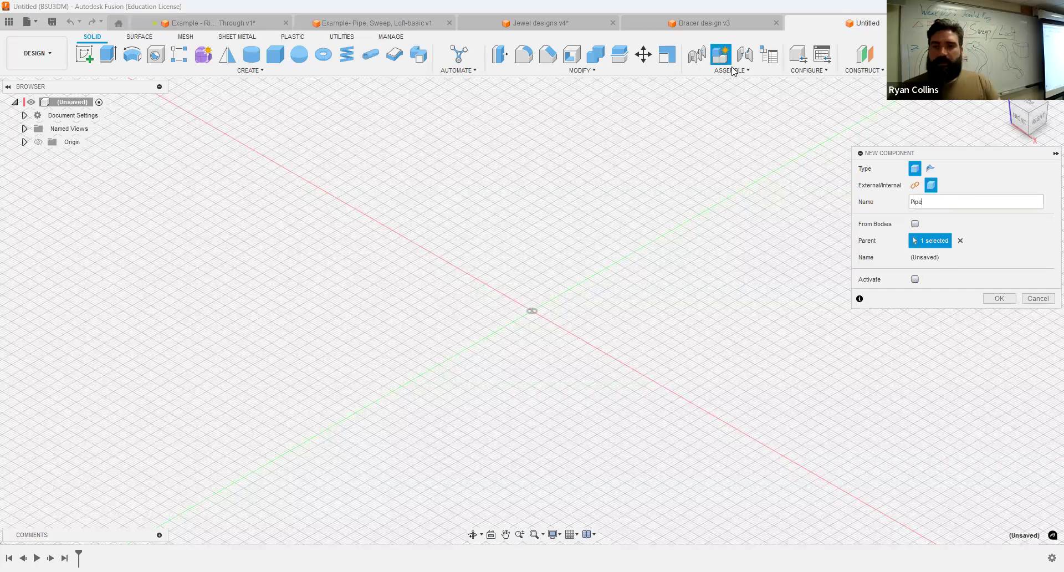
{"action": "key", "text": "Return"}
Create two more non-activated components in the root design, named Sweep and Loft.
{"action": "key", "text": "Return"}
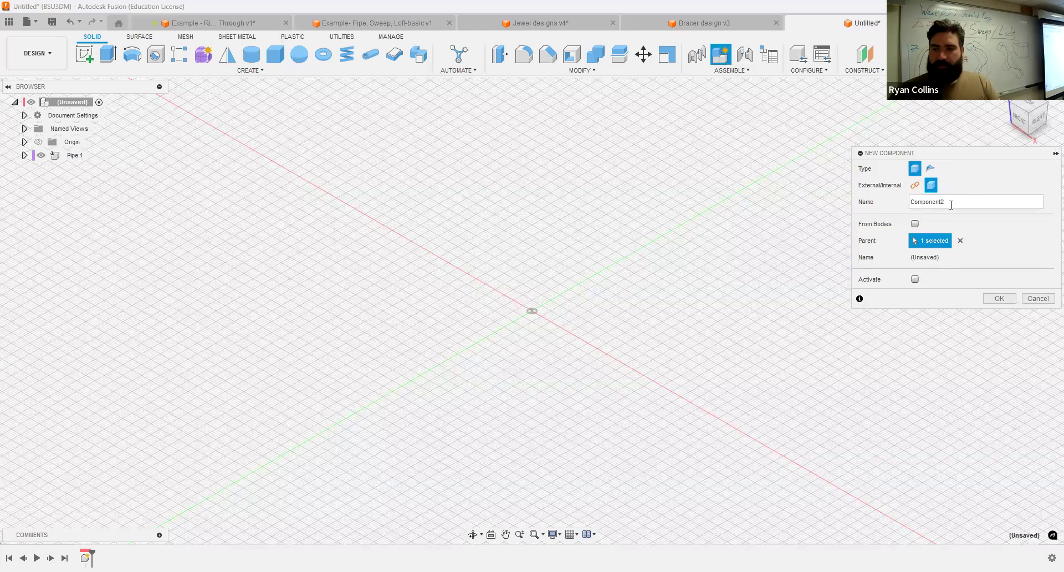
{"action": "double_click", "coordinate": [951, 201]}
{"action": "type", "text": "Sweep"}
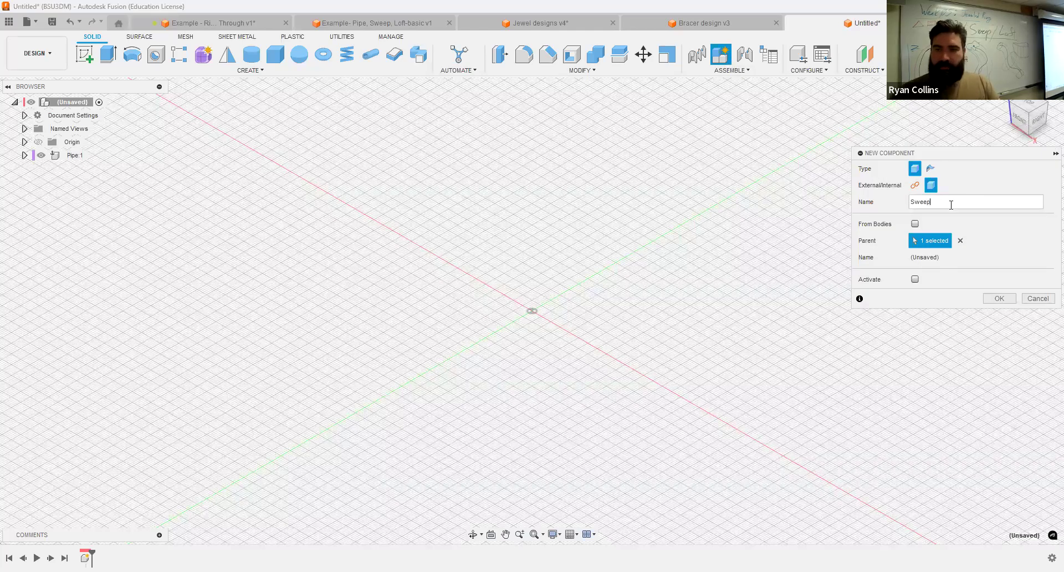
{"action": "key", "text": "Return"}
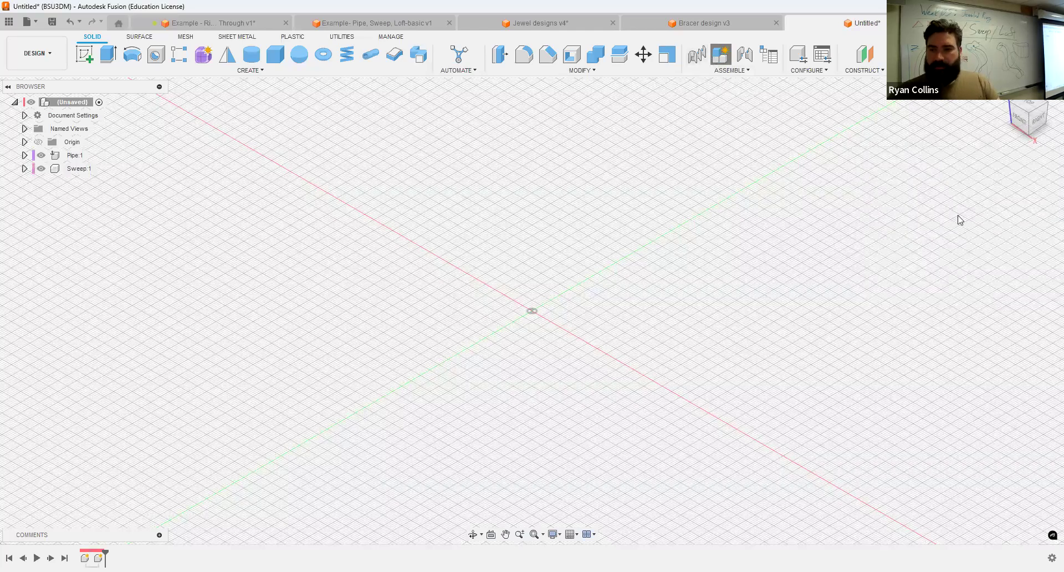
{"action": "key", "text": "Return"}
{"action": "type", "text": "Loft"}
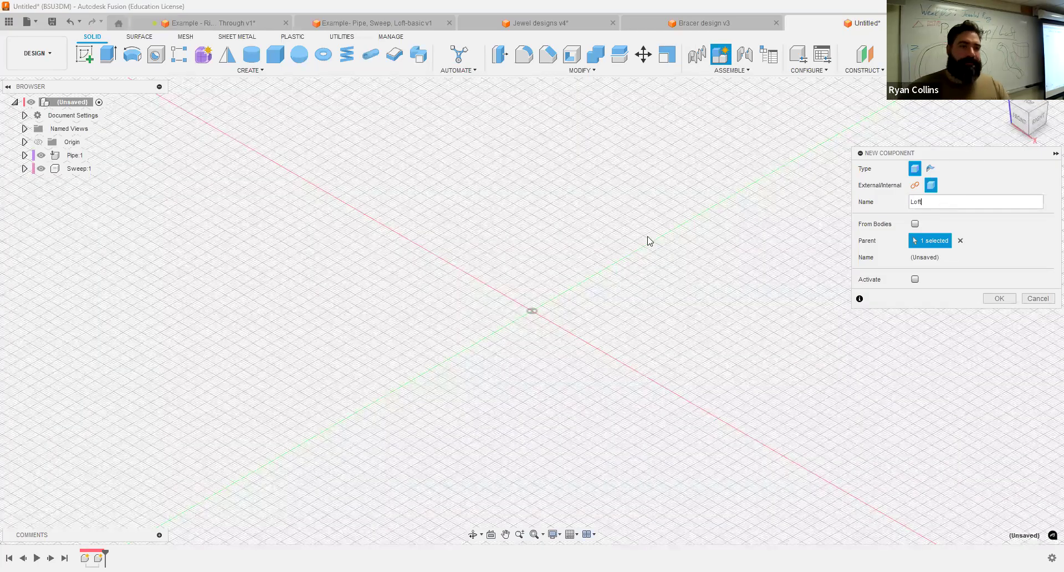
{"action": "key", "text": "Return"}
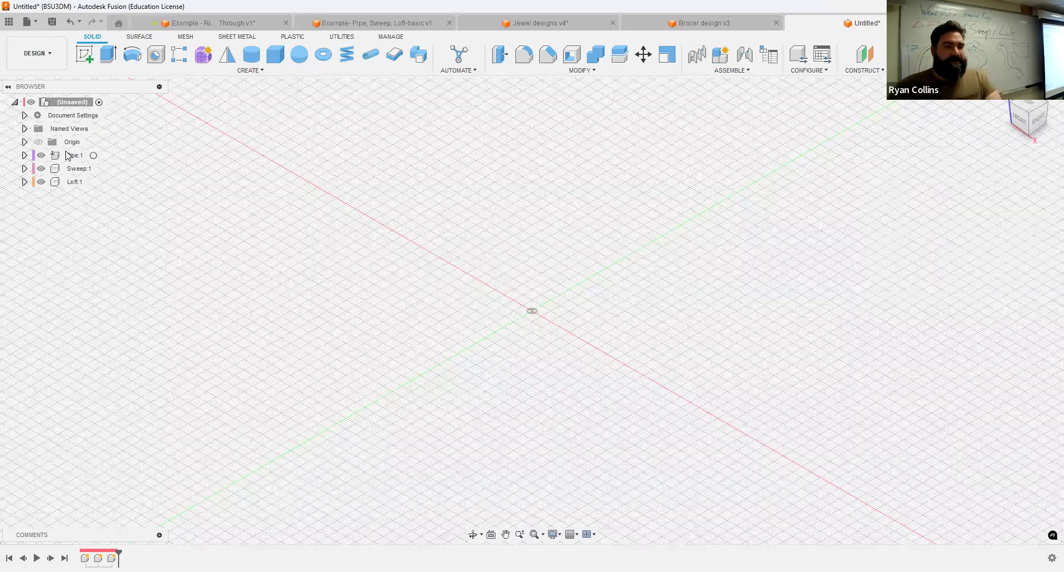
Save the design as "Example - Inclass Pipe, sweep, loft" in the 03 - Jeweled Ring folder.
{"action": "left_click", "coordinate": [83, 155]}
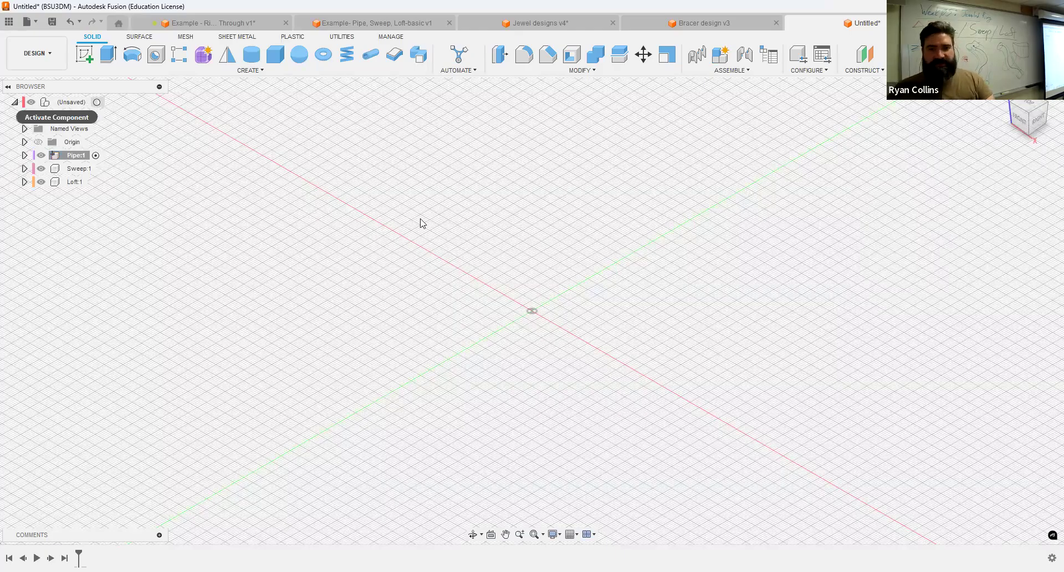
{"action": "key", "text": "ctrl+s"}
{"action": "type", "text": "In"}
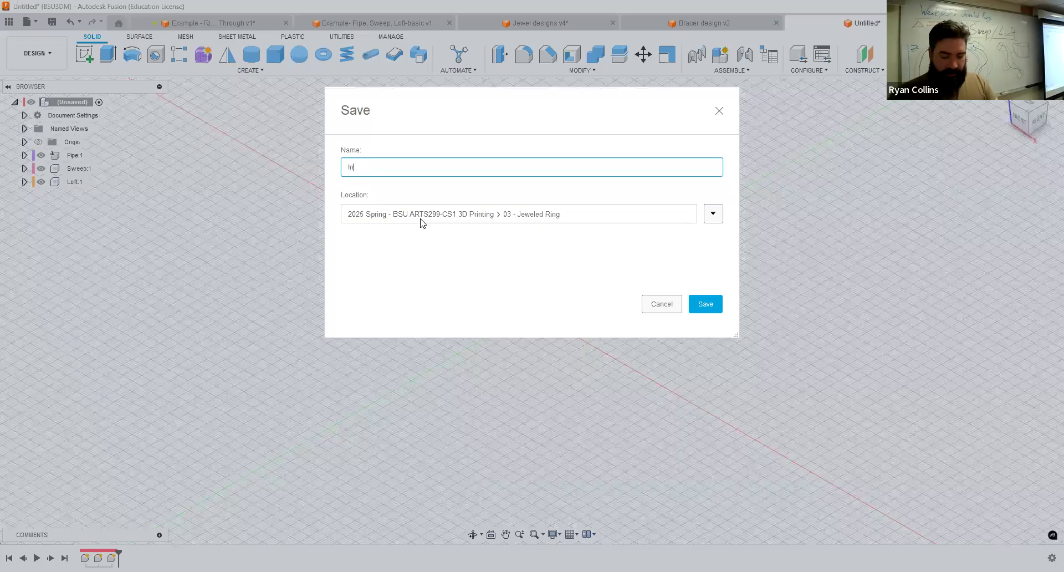
{"action": "type", "text": "xample - Inl"}
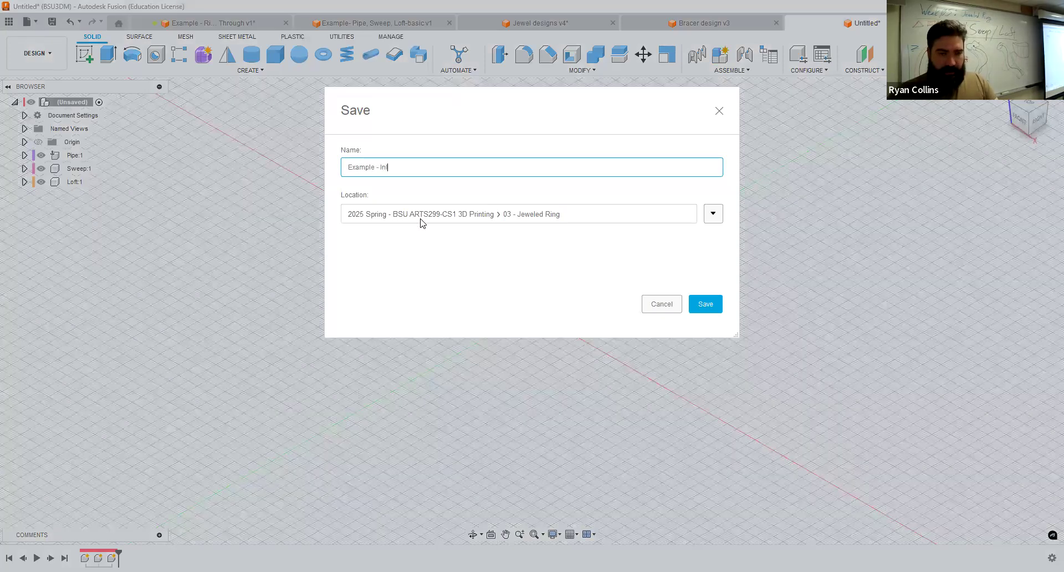
{"action": "type", "text": "cass"}
{"action": "key", "text": "BackSpace"}
{"action": "key", "text": "BackSpace"}
{"action": "key", "text": "BackSpace"}
{"action": "key", "text": "BackSpace"}
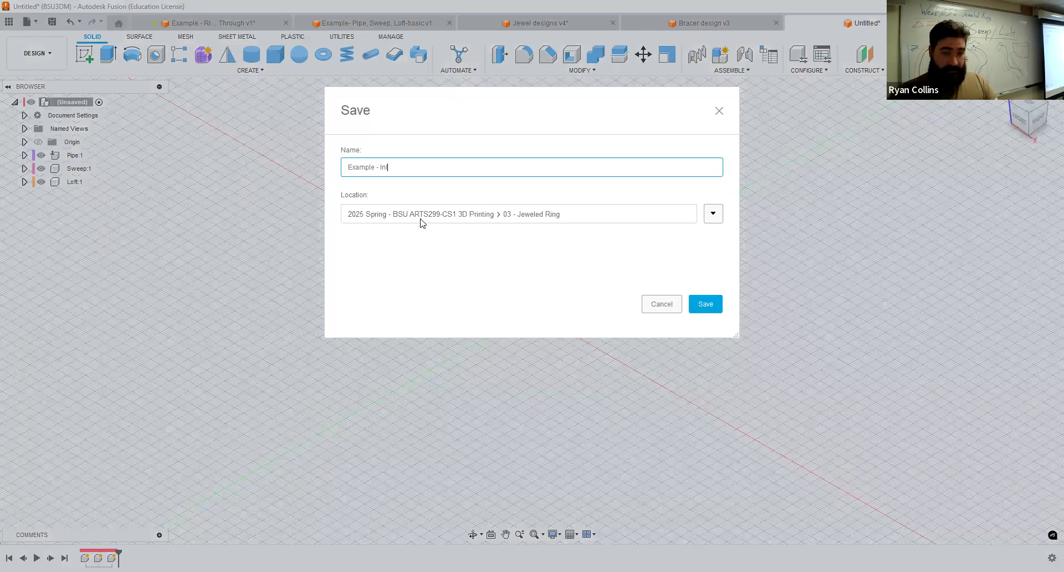
{"action": "type", "text": "class Pipe"}
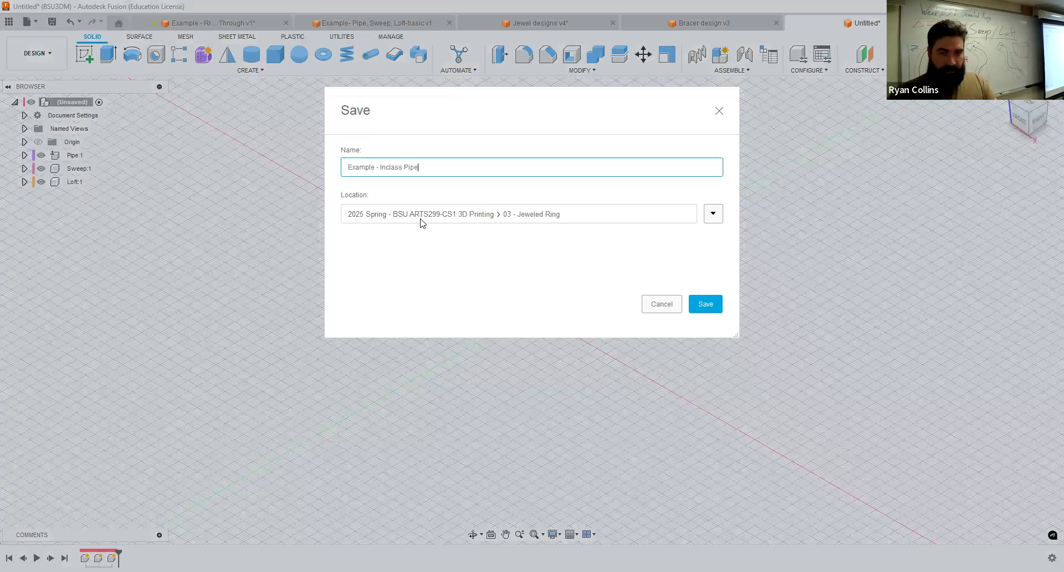
{"action": "type", "text": ", sweep, loft"}
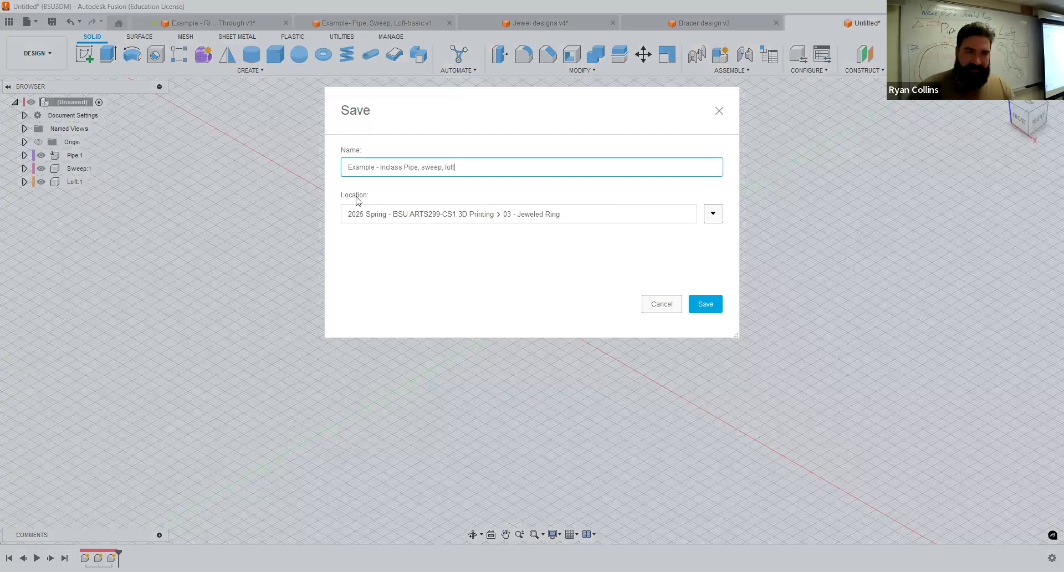
{"action": "key", "text": "Return"}
Start a sketch on the front plane of the root design and draw a 150 mm diameter circle centred on the origin.
{"action": "left_click", "coordinate": [95, 58]}
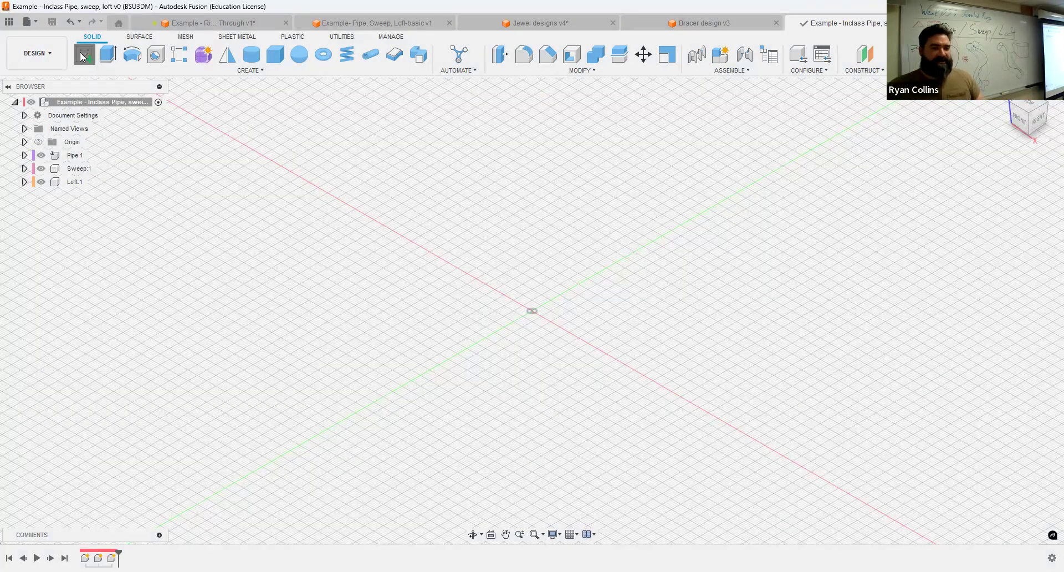
{"action": "left_click", "coordinate": [566, 304]}
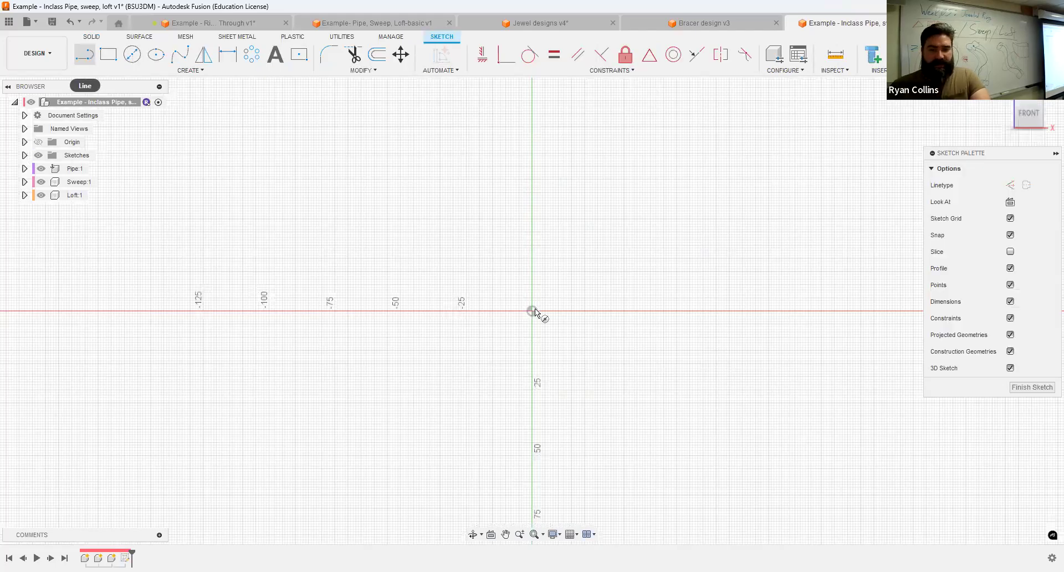
{"action": "key", "text": "c"}
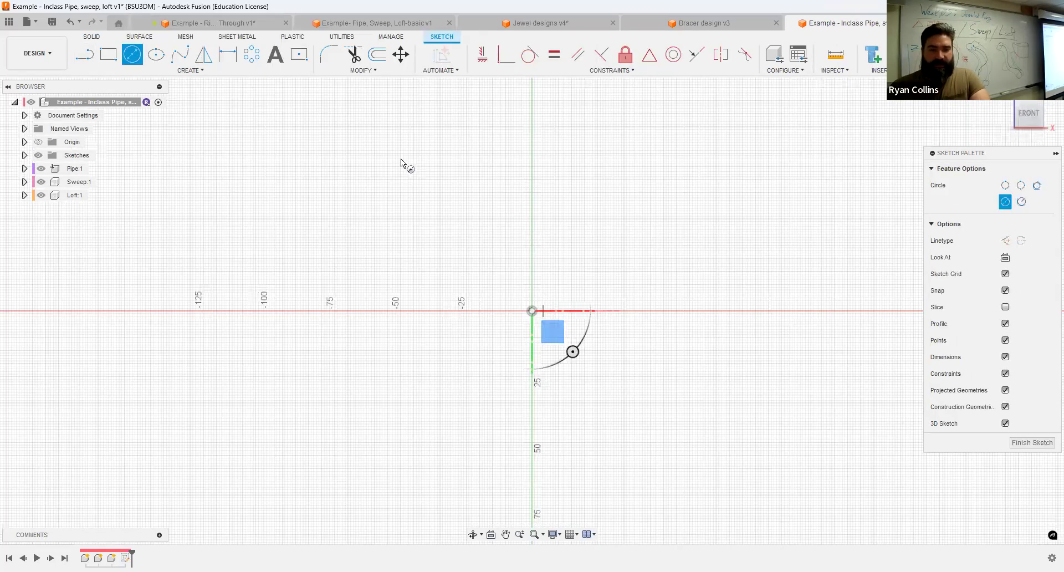
{"action": "type", "text": "15"}
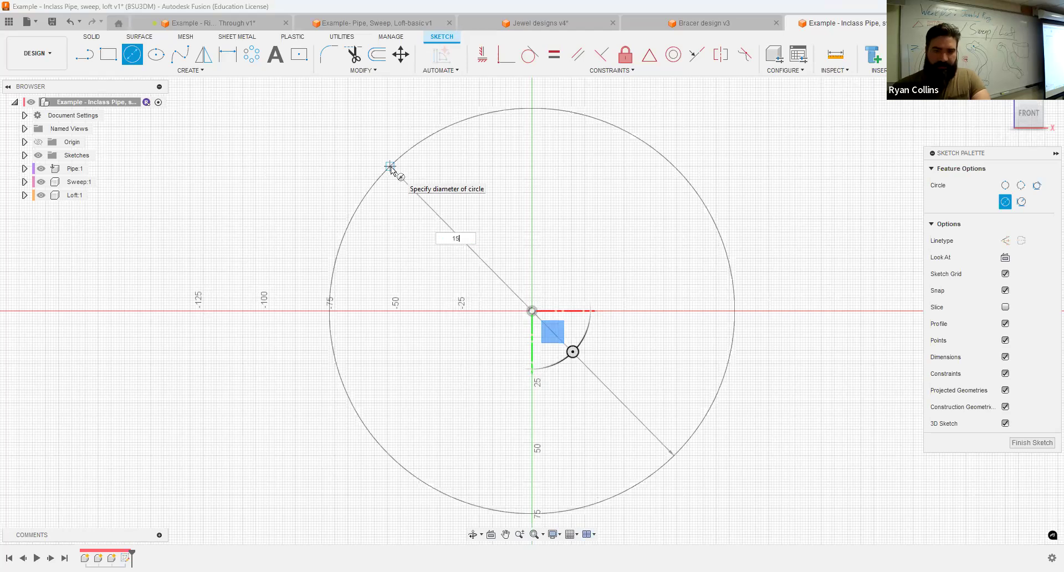
{"action": "type", "text": "0"}
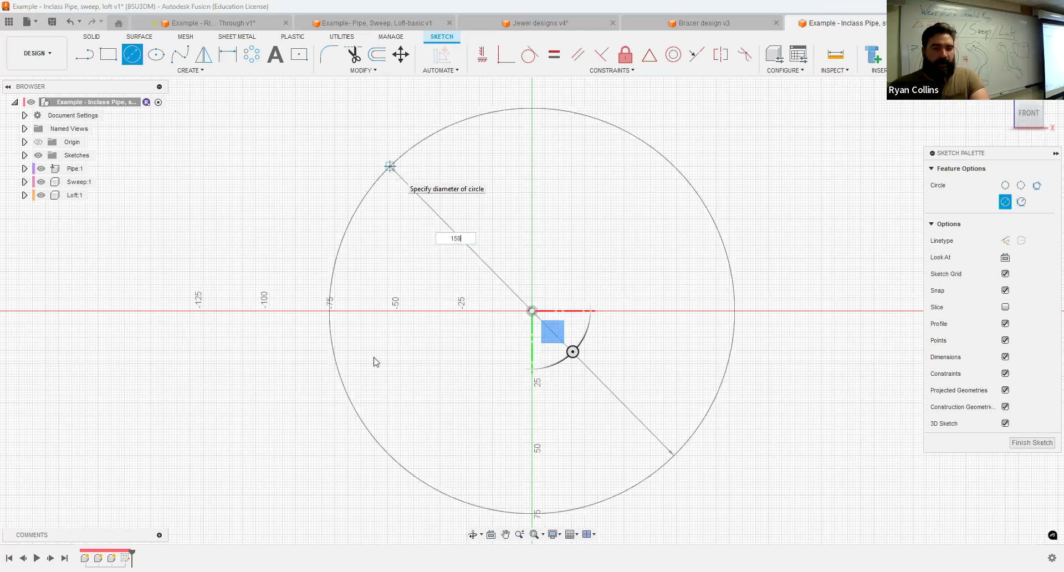
{"action": "key", "text": "Return"}
Draw an S-shaped spline through four fit points to the right of the circle and finish the sketch.
{"action": "left_click", "coordinate": [180, 57]}
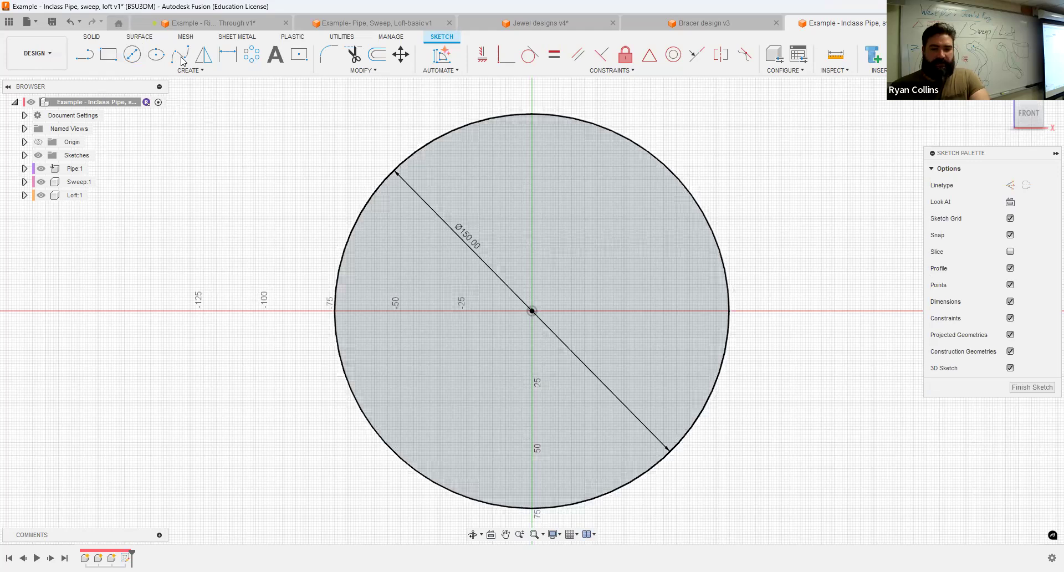
{"action": "scroll", "coordinate": [537, 161], "scroll_direction": "down", "scroll_amount": 3}
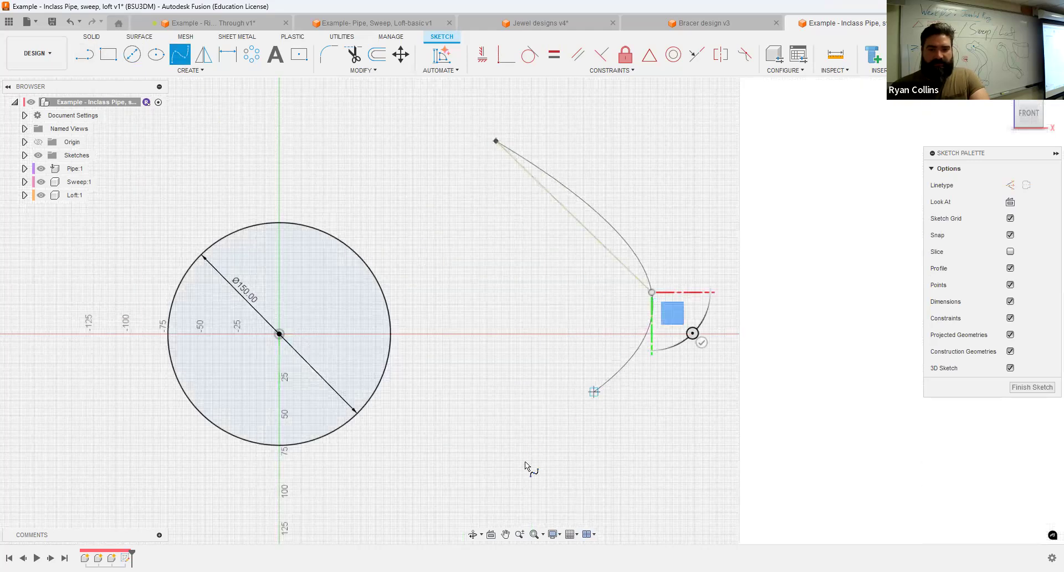
{"action": "left_click", "coordinate": [466, 363]}
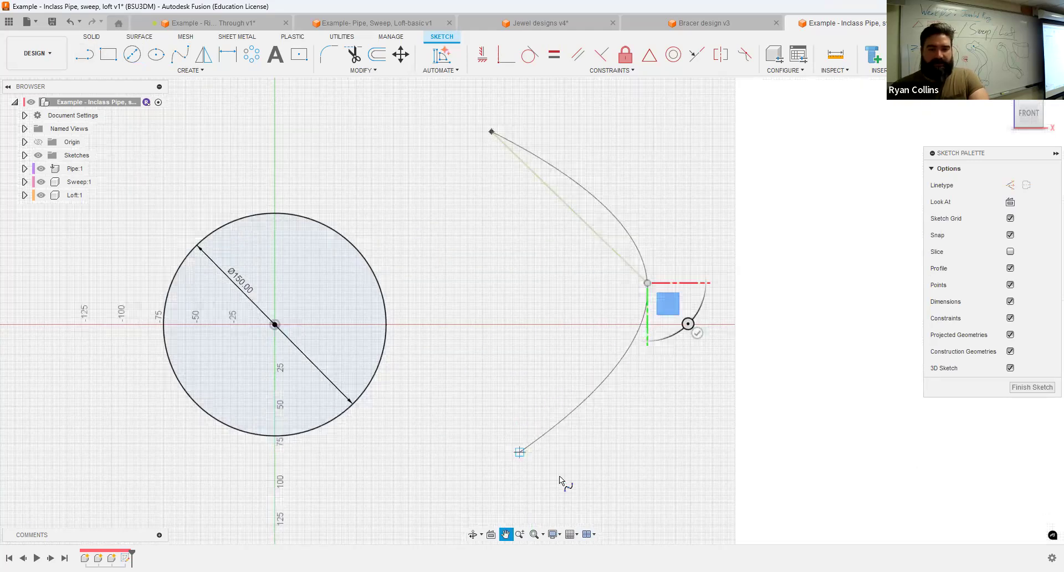
{"action": "left_click", "coordinate": [654, 499]}
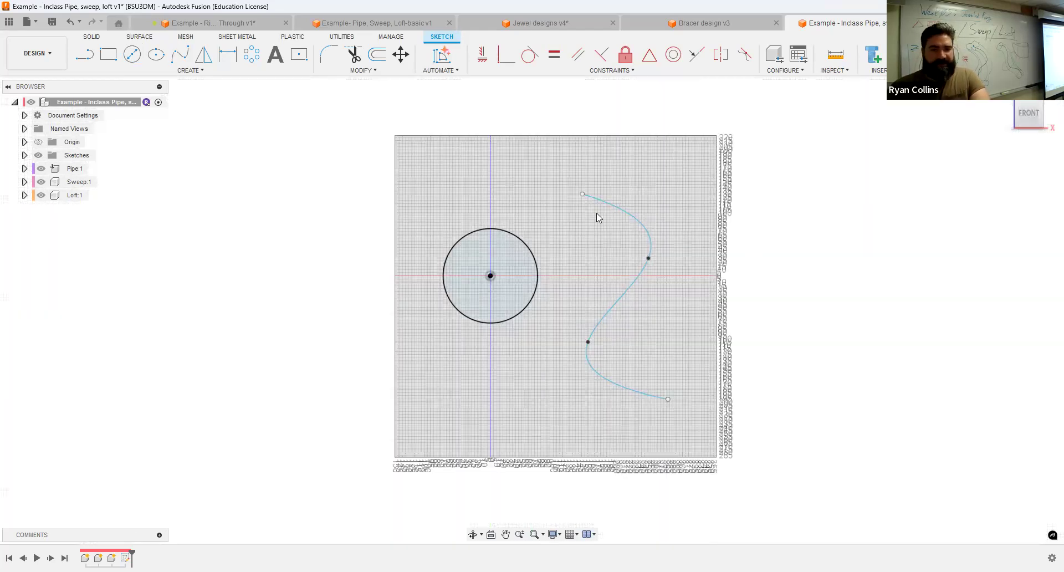
{"action": "middle_click_drag", "start_coordinate": [531, 179], "coordinate": [421, 233], "text": "shift"}
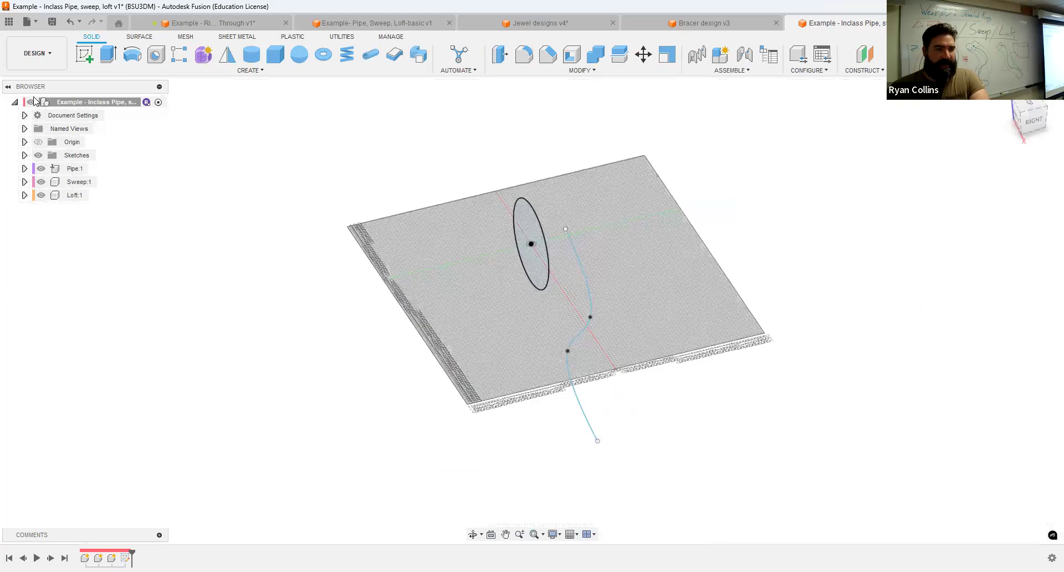
Activate the Pipe component.
{"action": "left_click", "coordinate": [109, 105]}
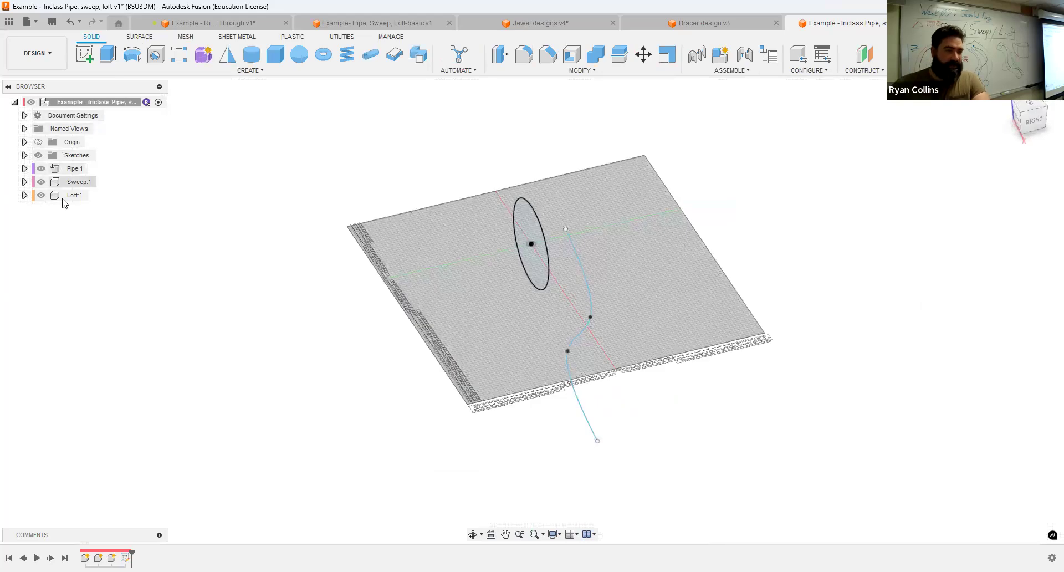
{"action": "scroll", "coordinate": [171, 274], "scroll_direction": "down", "scroll_amount": 2}
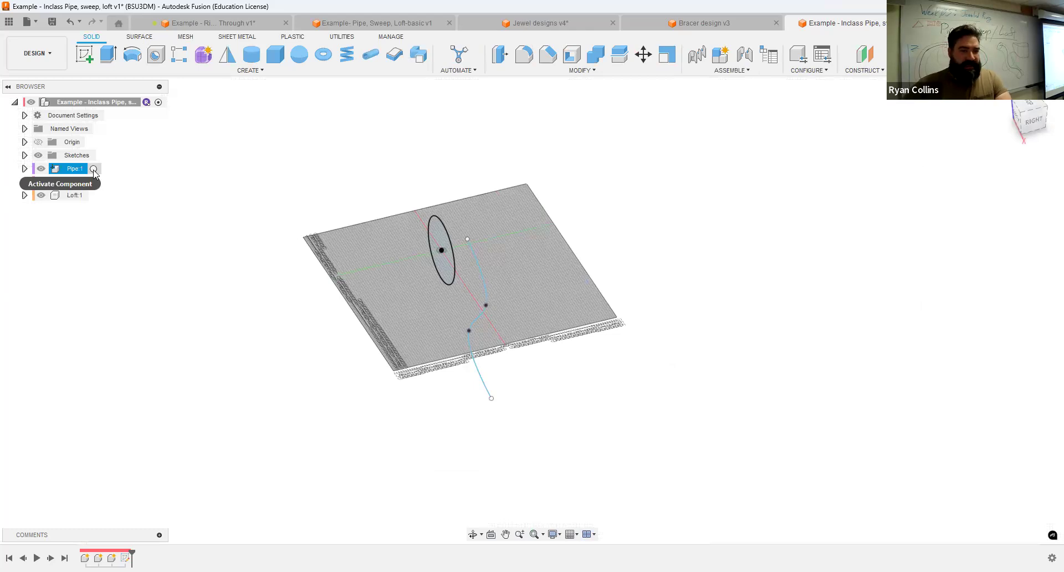
{"action": "left_click", "coordinate": [93, 169]}
{"action": "scroll", "coordinate": [366, 366], "scroll_direction": "up", "scroll_amount": 3}
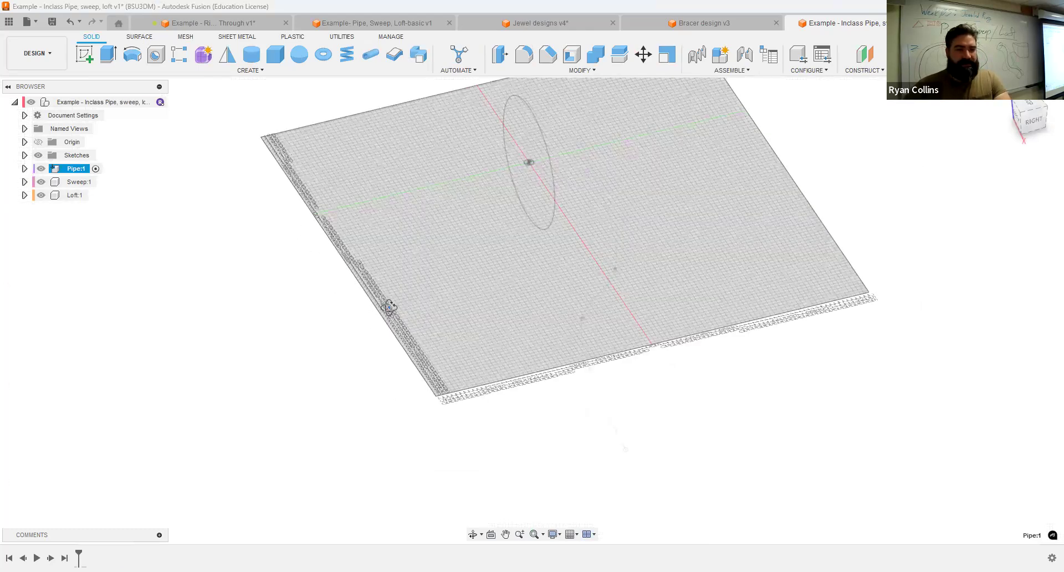
{"action": "middle_click_drag", "start_coordinate": [389, 306], "coordinate": [409, 306], "text": "shift"}
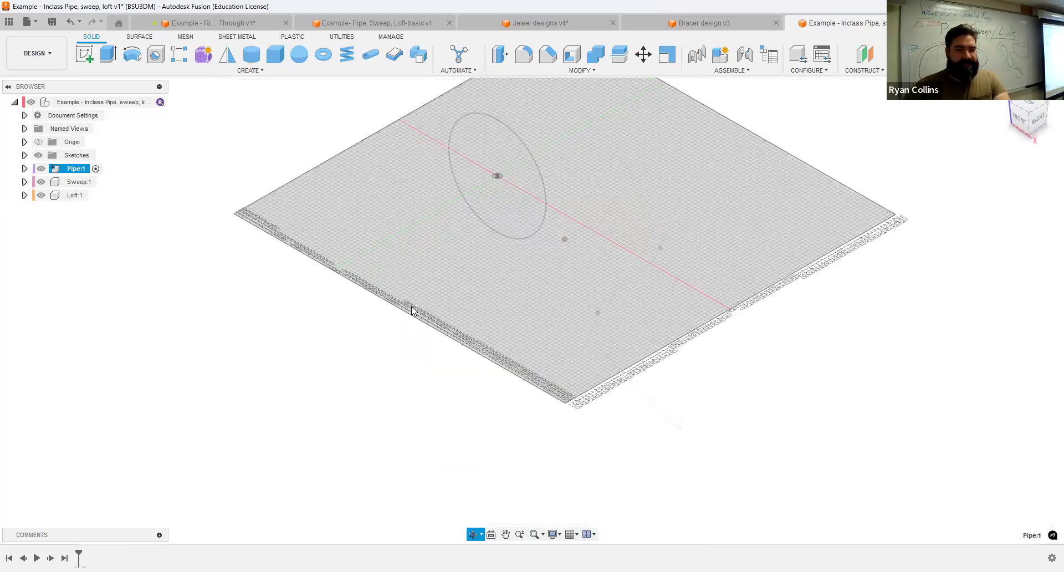
Start a circular Pipe along the sketched circle as a new body with a section size of 51 mm.
{"action": "left_click", "coordinate": [370, 55]}
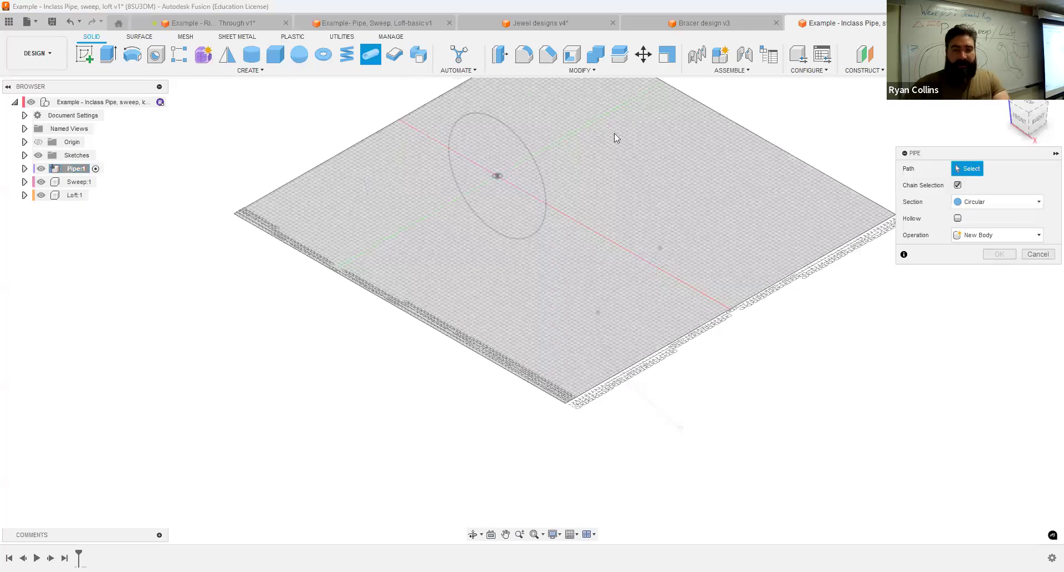
{"action": "left_click", "coordinate": [459, 158]}
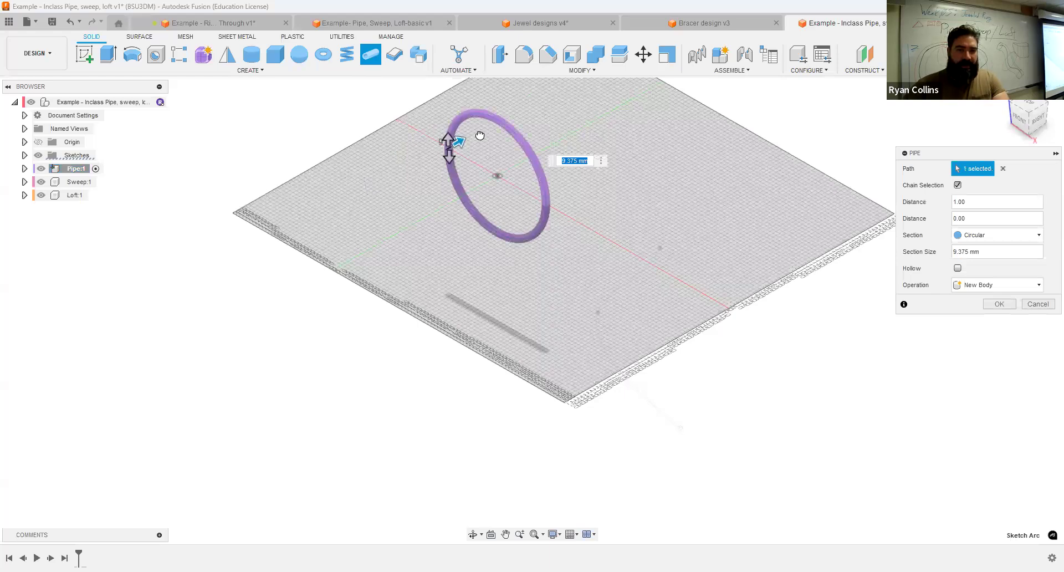
{"action": "left_click_drag", "start_coordinate": [461, 138], "coordinate": [619, 157]}
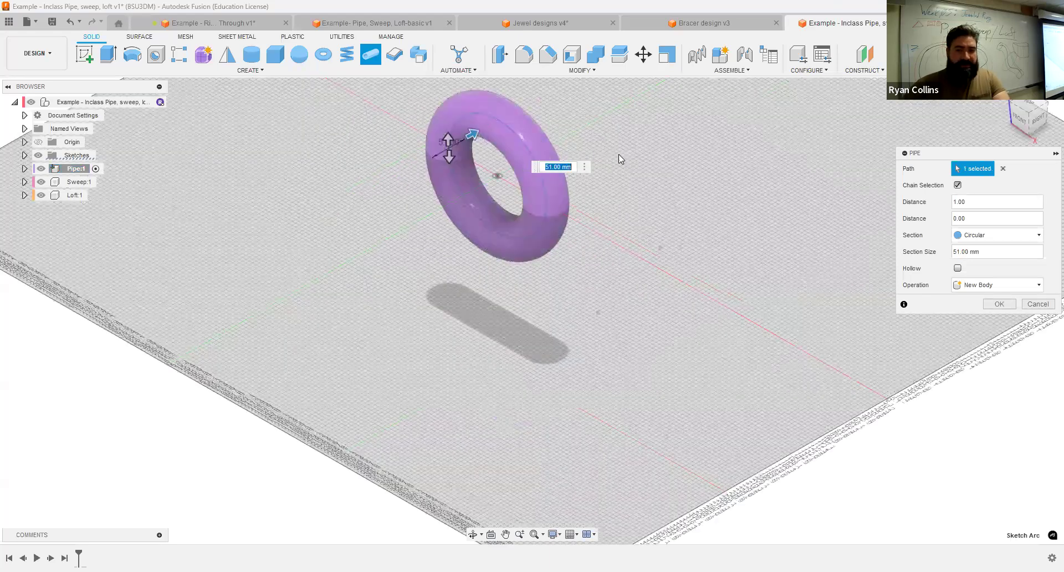
Try a second path distance of 0.953 for the pipe and reset it to 0.
{"action": "left_click_drag", "start_coordinate": [449, 157], "coordinate": [451, 142]}
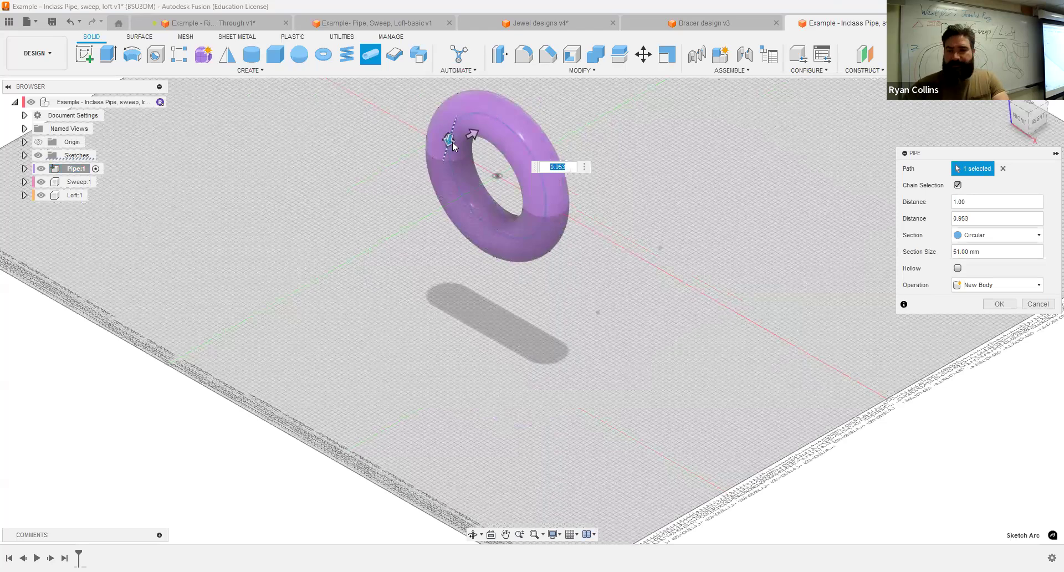
{"action": "left_click", "coordinate": [990, 218]}
{"action": "type", "text": "0"}
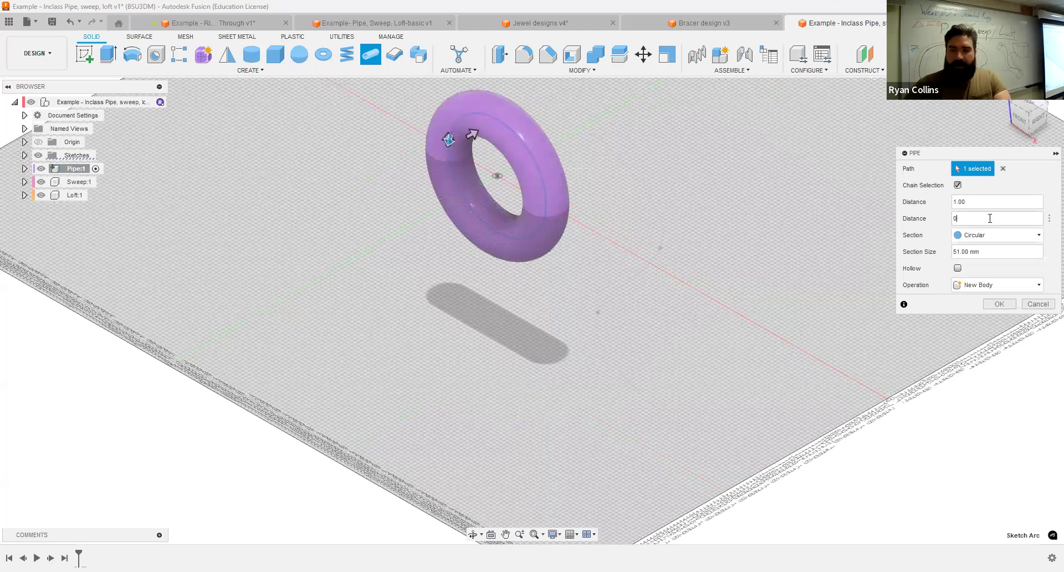
{"action": "key", "text": "Tab"}
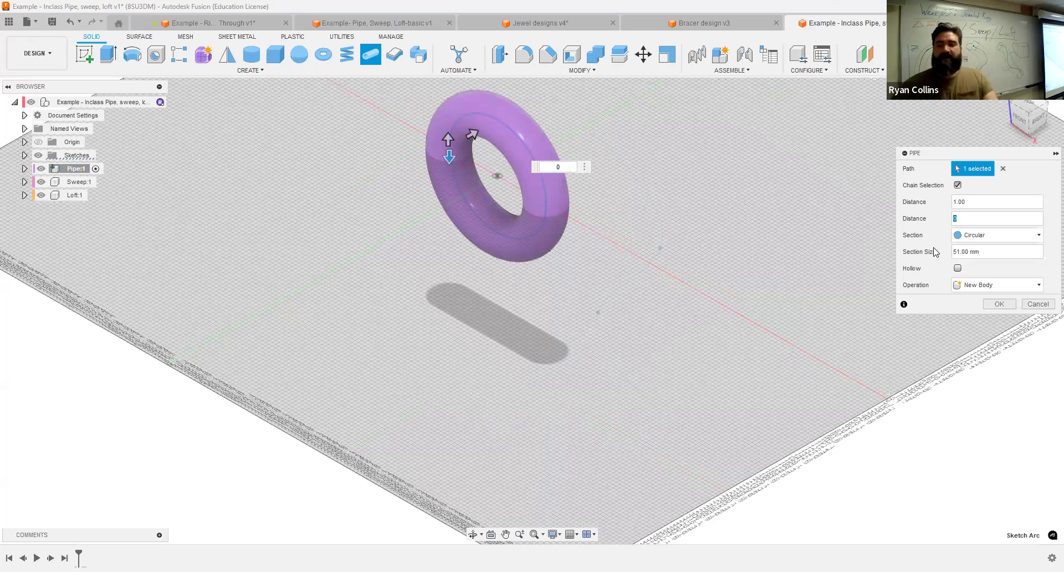
Set the pipe's first path distance to 0.5 so it covers half of the circle.
{"action": "double_click", "coordinate": [984, 198]}
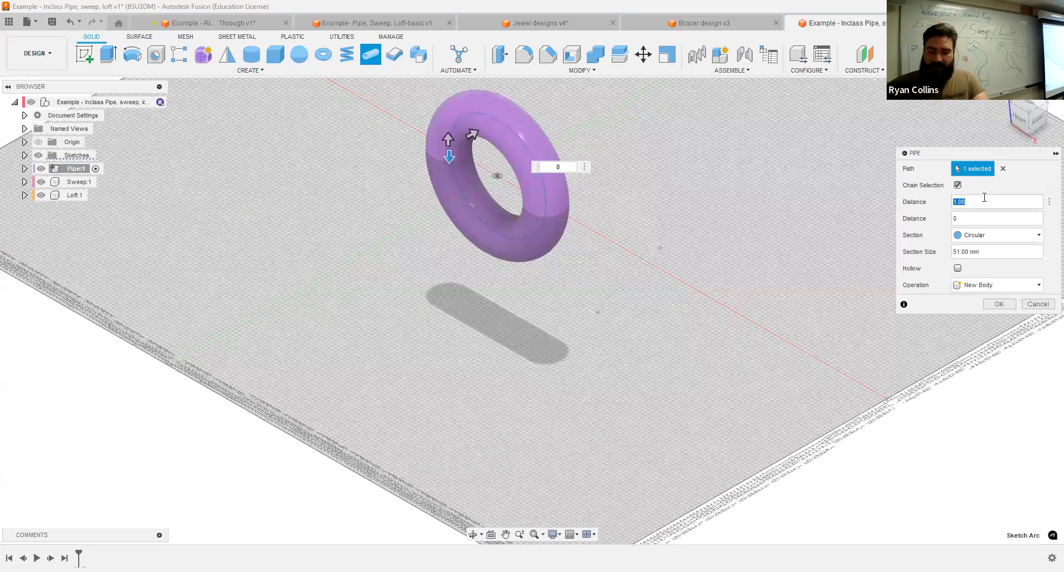
{"action": "type", "text": ".5"}
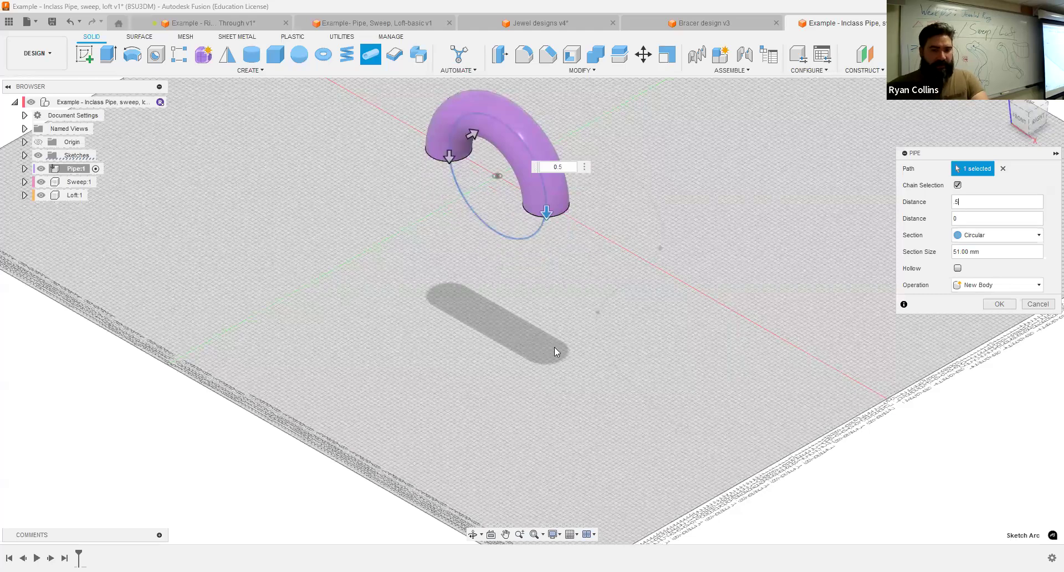
Set the pipe's first path distance to 1 so it covers the full circle.
{"action": "middle_click_drag", "start_coordinate": [574, 283], "coordinate": [560, 314], "text": "shift"}
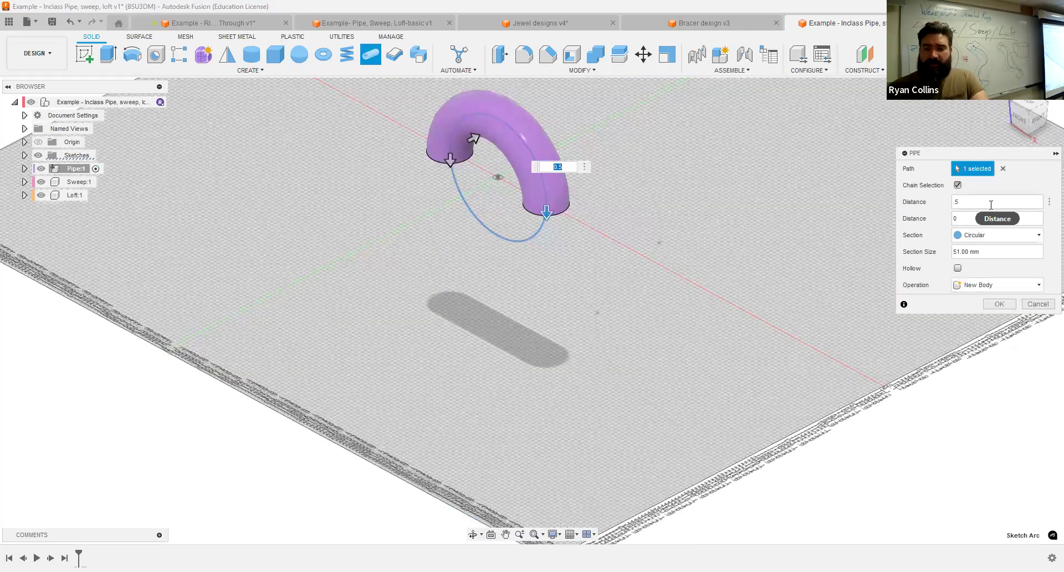
{"action": "left_click", "coordinate": [990, 205]}
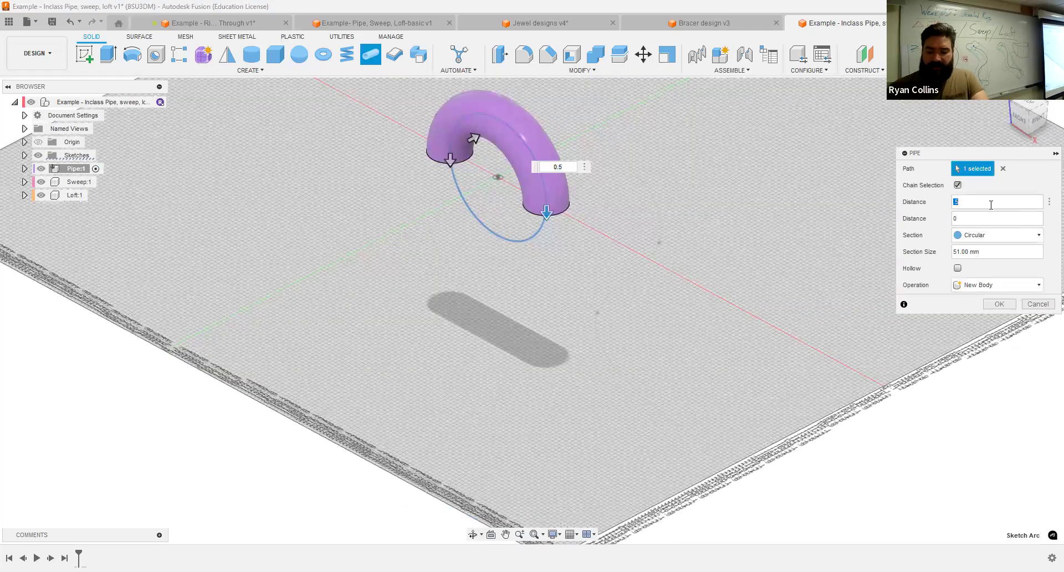
Try the square and triangular section shapes on the circular-path pipe.
{"action": "left_click", "coordinate": [1023, 236]}
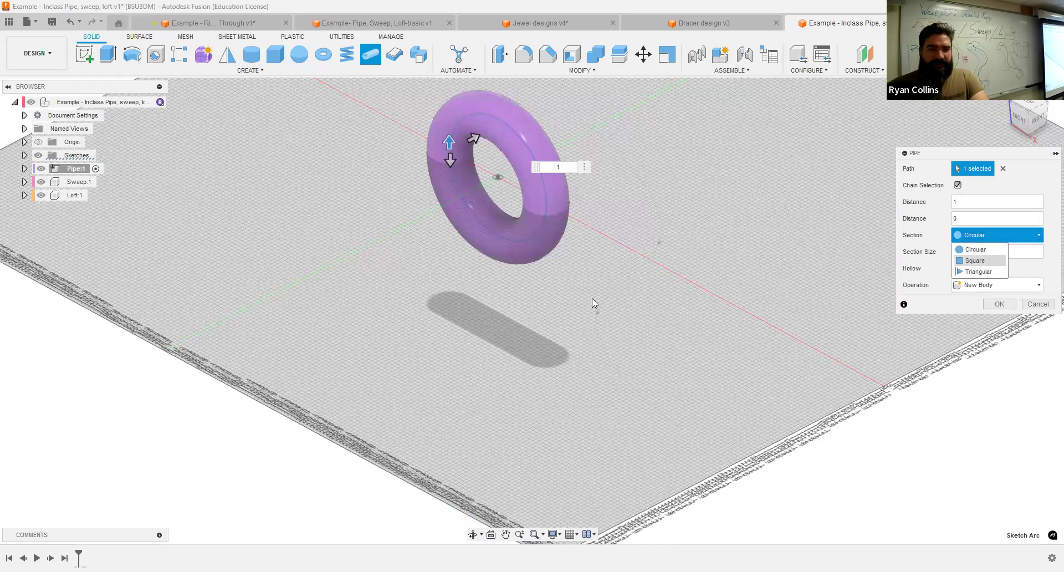
{"action": "middle_click_drag", "start_coordinate": [593, 301], "coordinate": [630, 311], "text": "shift"}
{"action": "left_click", "coordinate": [1014, 234]}
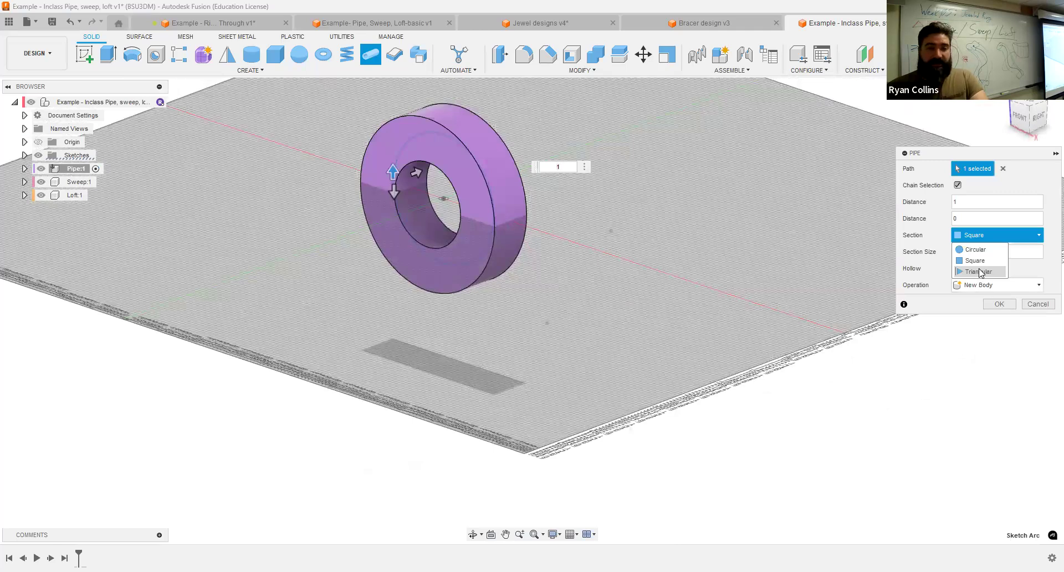
{"action": "left_click", "coordinate": [979, 271]}
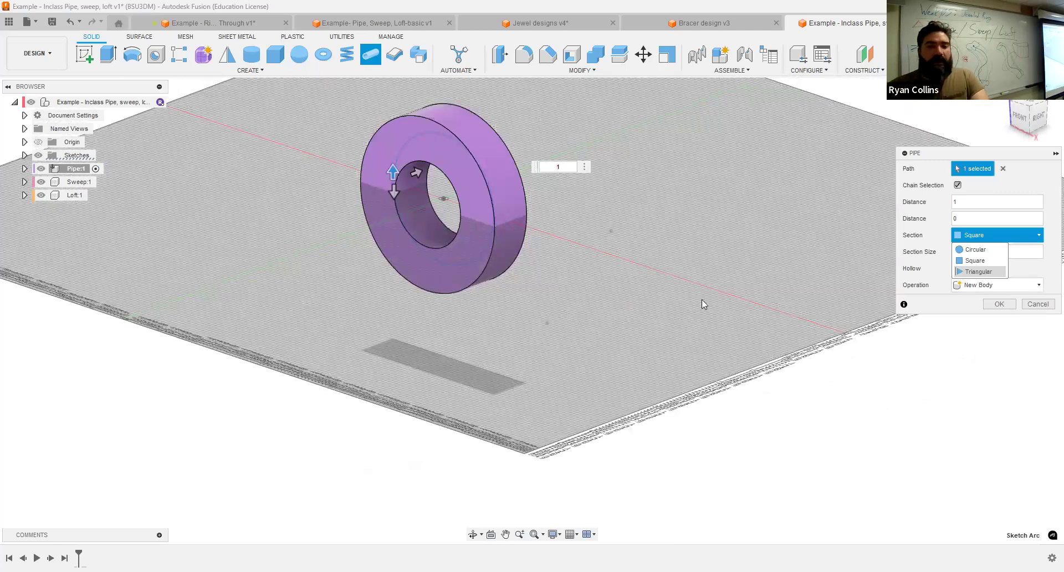
{"action": "middle_click_drag", "start_coordinate": [682, 260], "coordinate": [686, 280], "text": "shift"}
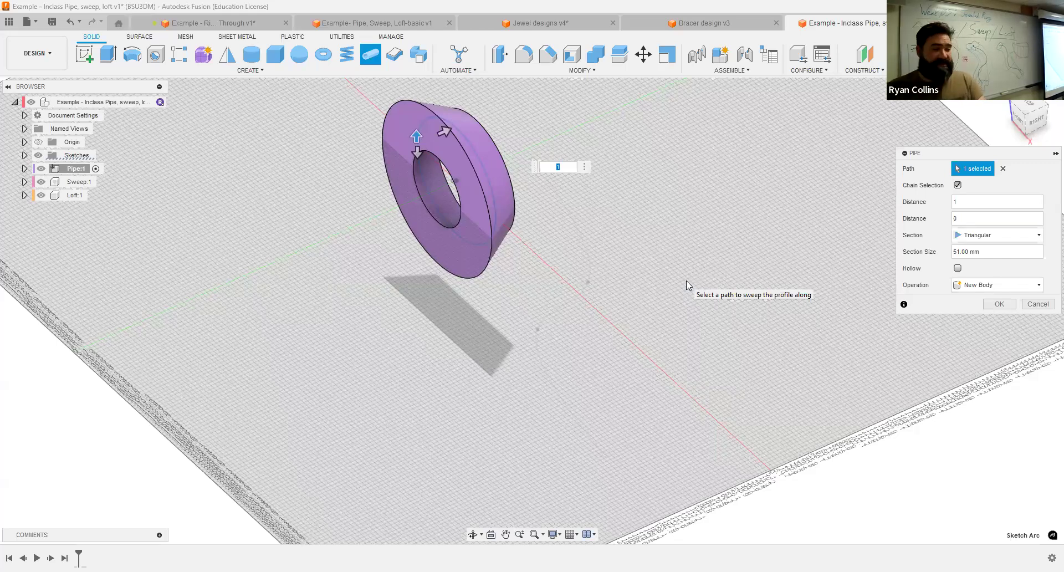
Set the pipe's section shape to circular and create the ring as a new body.
{"action": "left_click", "coordinate": [981, 235]}
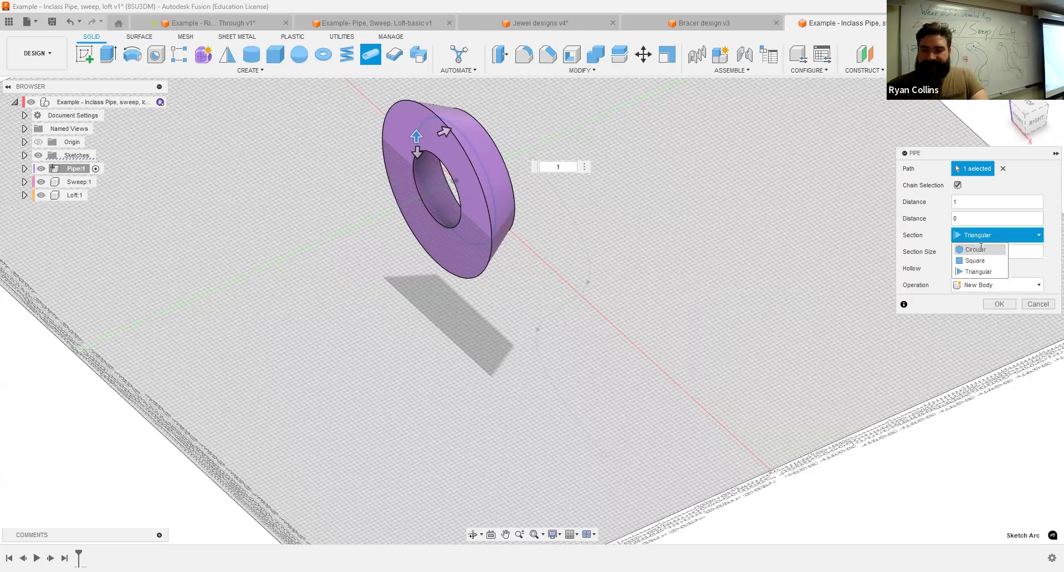
{"action": "left_click", "coordinate": [979, 249]}
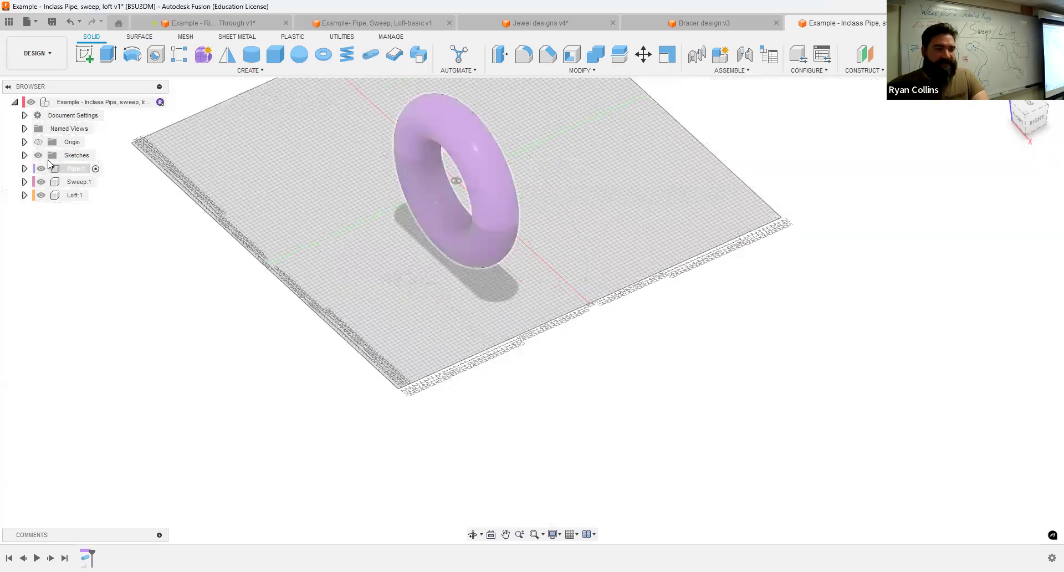
Show Sketch1 and start a circular Pipe along its S-shaped spline with a section size of 25 mm.
{"action": "left_click", "coordinate": [25, 155]}
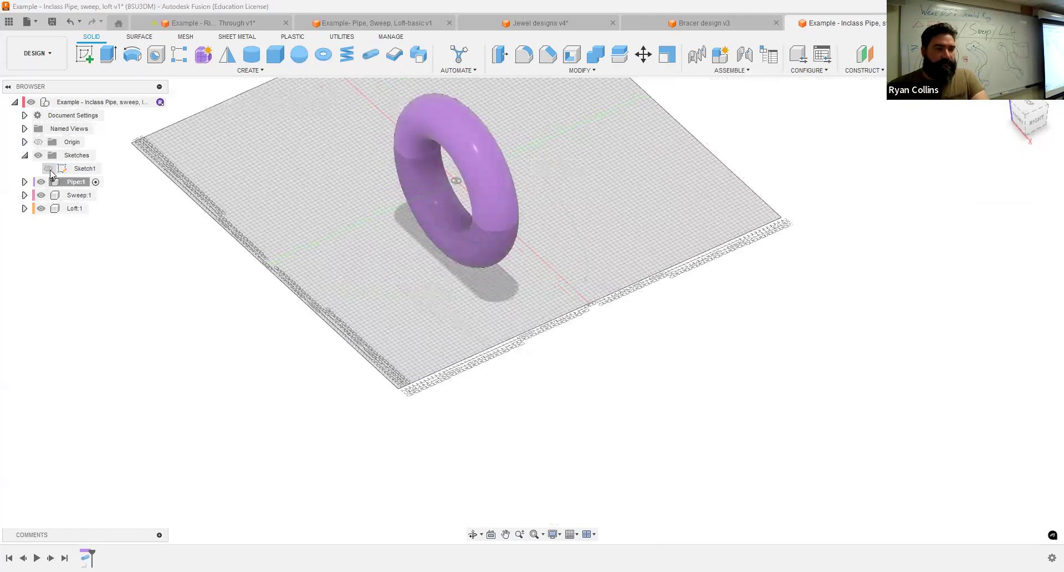
{"action": "left_click", "coordinate": [49, 169]}
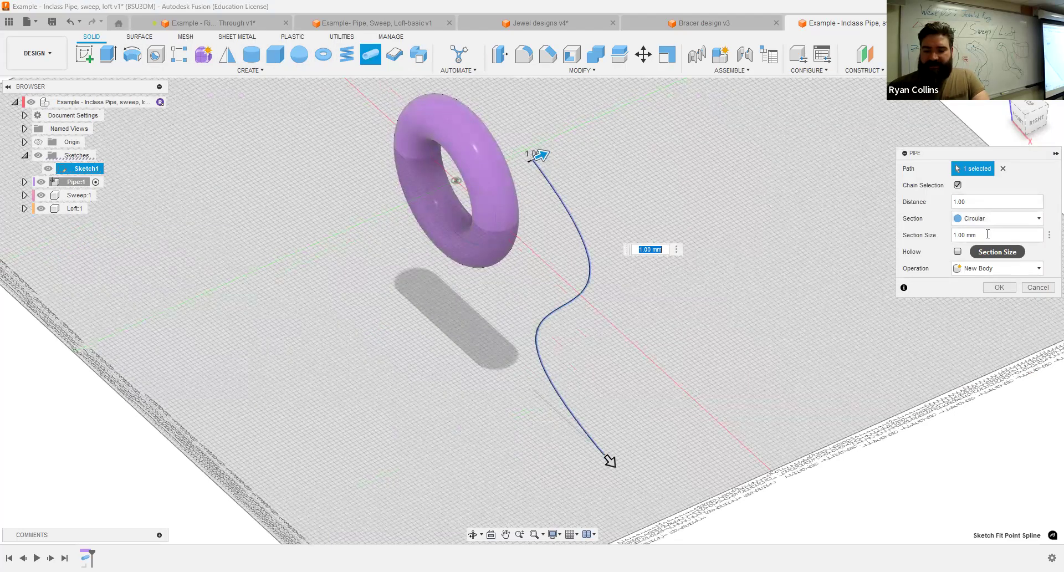
{"action": "left_click", "coordinate": [987, 234]}
{"action": "type", "text": "10"}
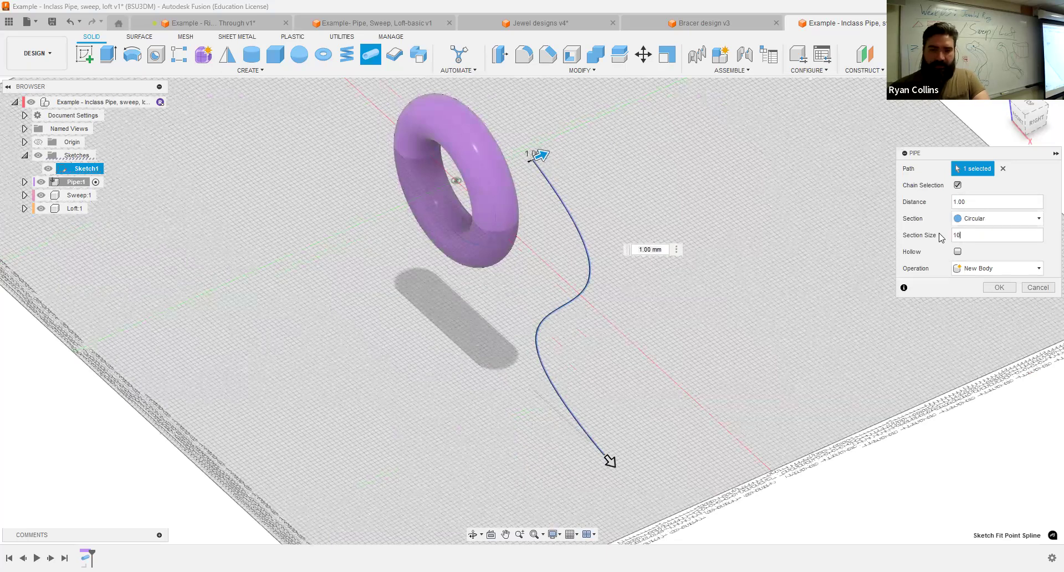
{"action": "key", "text": "Return"}
{"action": "type", "text": "25"}
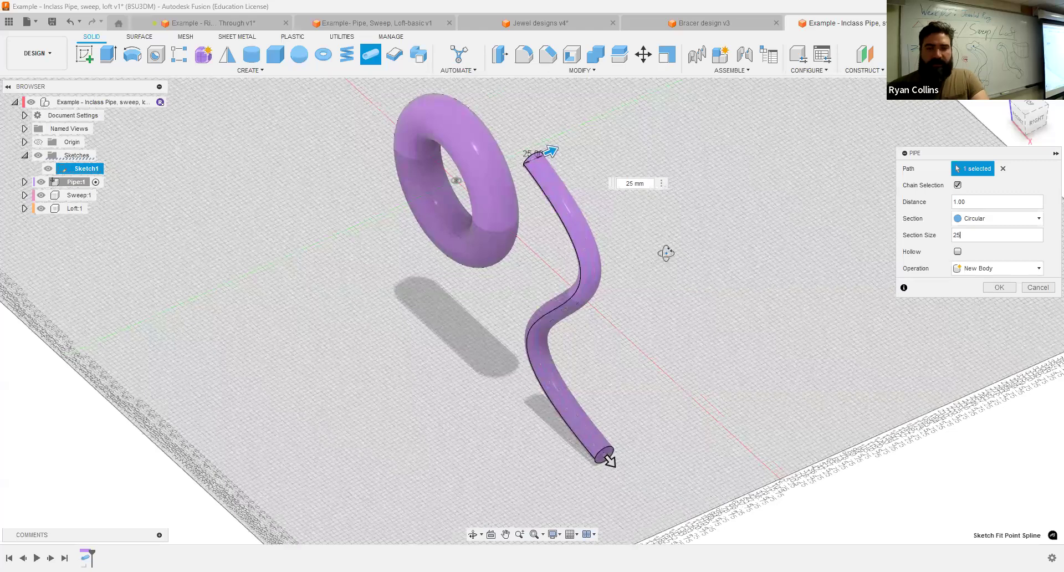
{"action": "middle_click_drag", "start_coordinate": [666, 253], "coordinate": [746, 240], "text": "shift"}
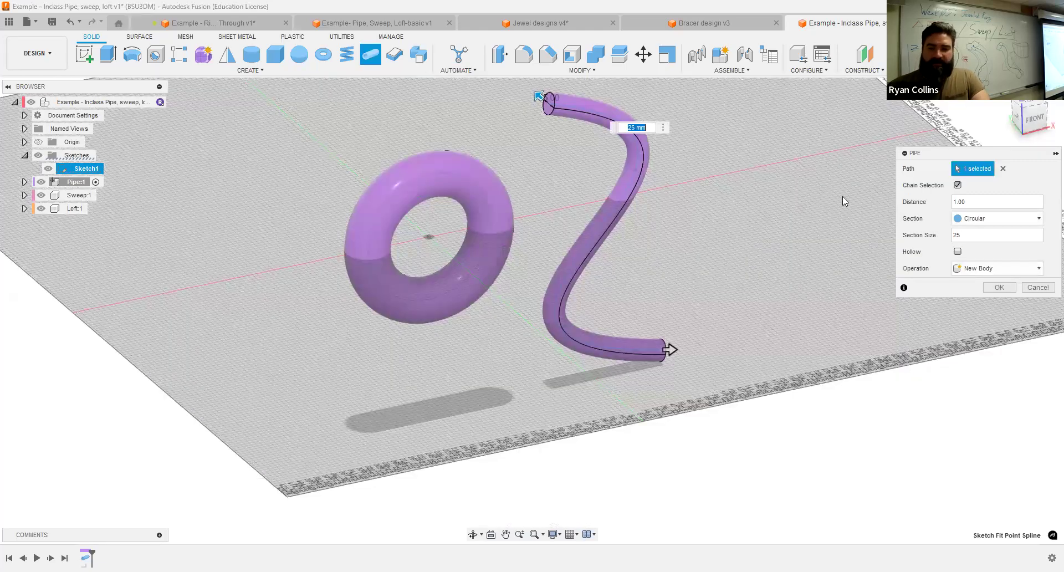
Try section sizes of 30, 60 and 104 mm on the spline pipe and settle on 69 mm.
{"action": "double_click", "coordinate": [954, 235]}
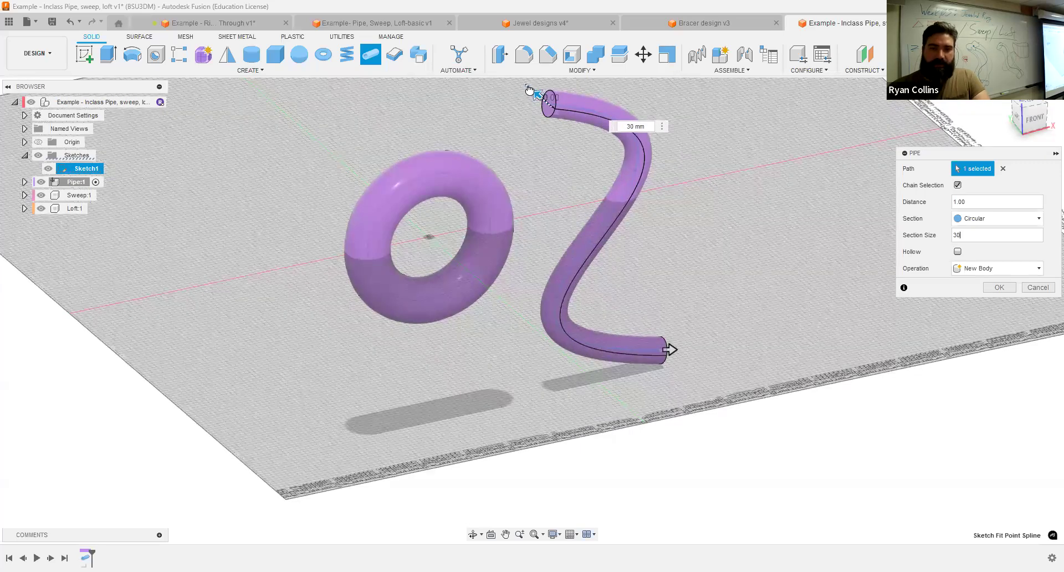
{"action": "left_click_drag", "start_coordinate": [534, 89], "coordinate": [528, 85]}
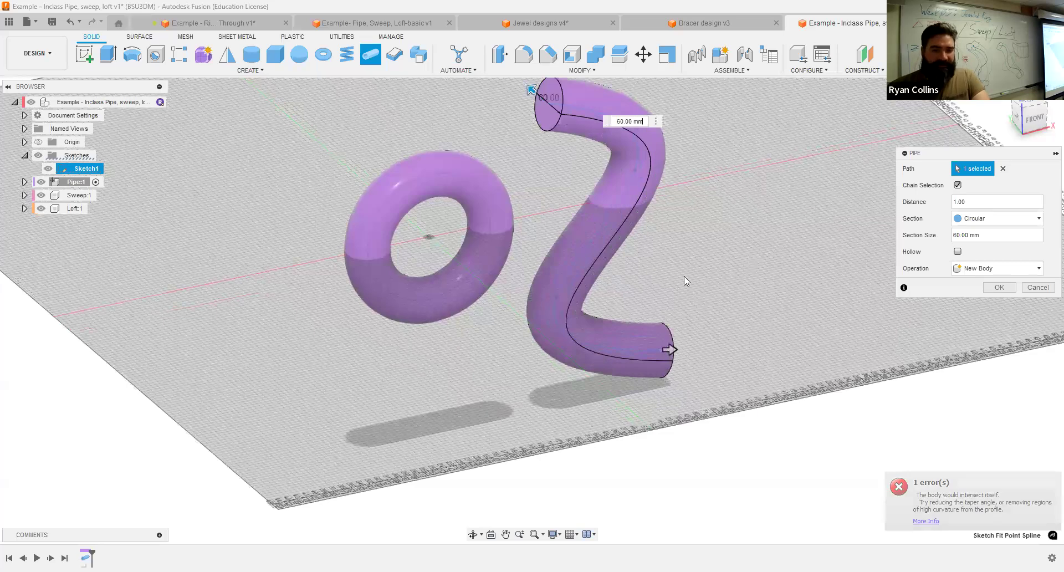
{"action": "scroll", "coordinate": [691, 274], "scroll_direction": "down", "scroll_amount": 3}
{"action": "middle_click_drag", "start_coordinate": [691, 274], "coordinate": [699, 280], "text": "shift"}
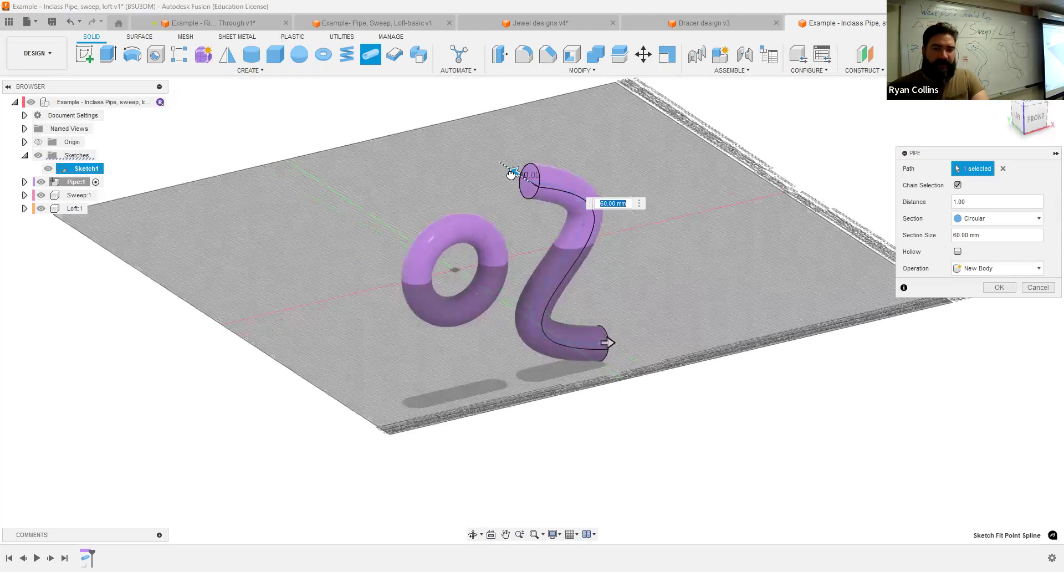
{"action": "left_click_drag", "start_coordinate": [505, 169], "coordinate": [504, 166]}
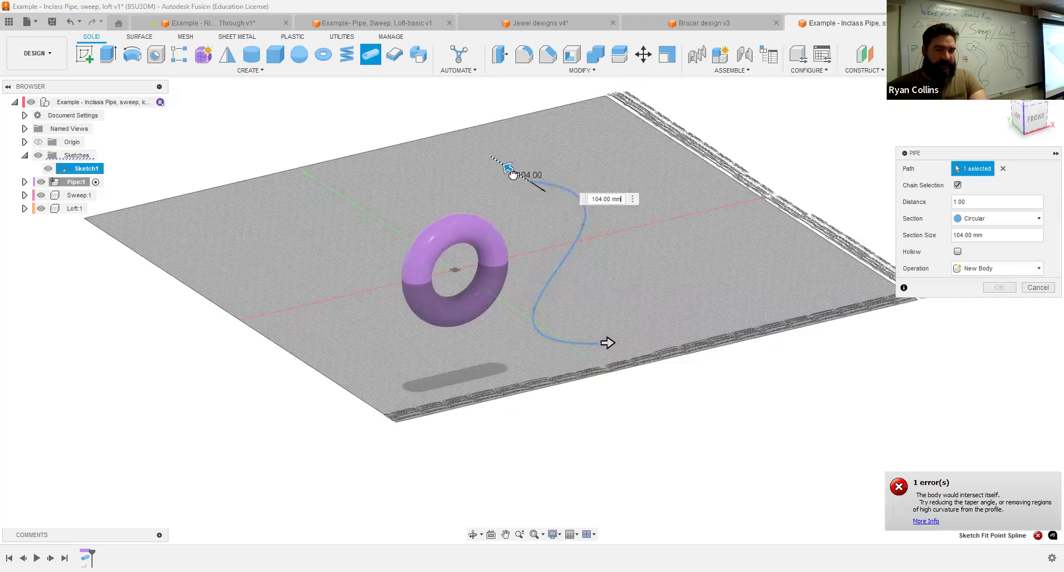
{"action": "left_click_drag", "start_coordinate": [508, 173], "coordinate": [513, 172]}
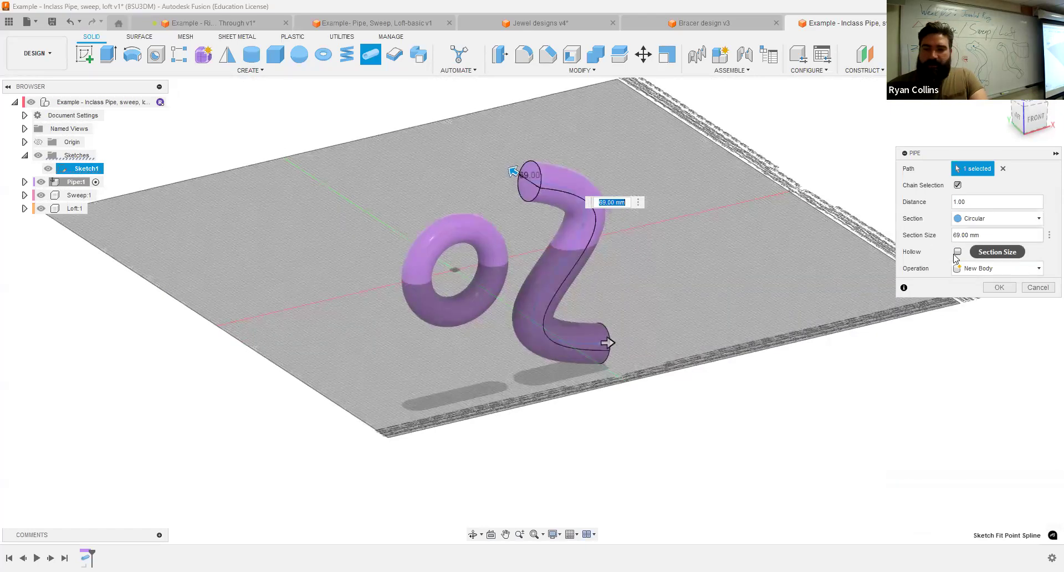
Make the spline pipe hollow with a section thickness of 10 mm and create it as a new body.
{"action": "left_click", "coordinate": [957, 252]}
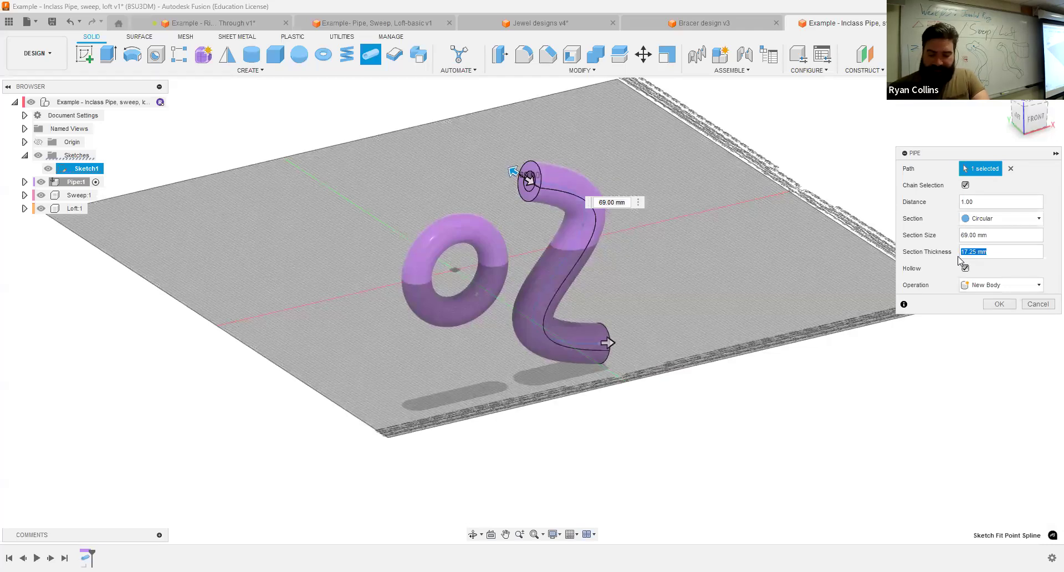
{"action": "type", "text": "10"}
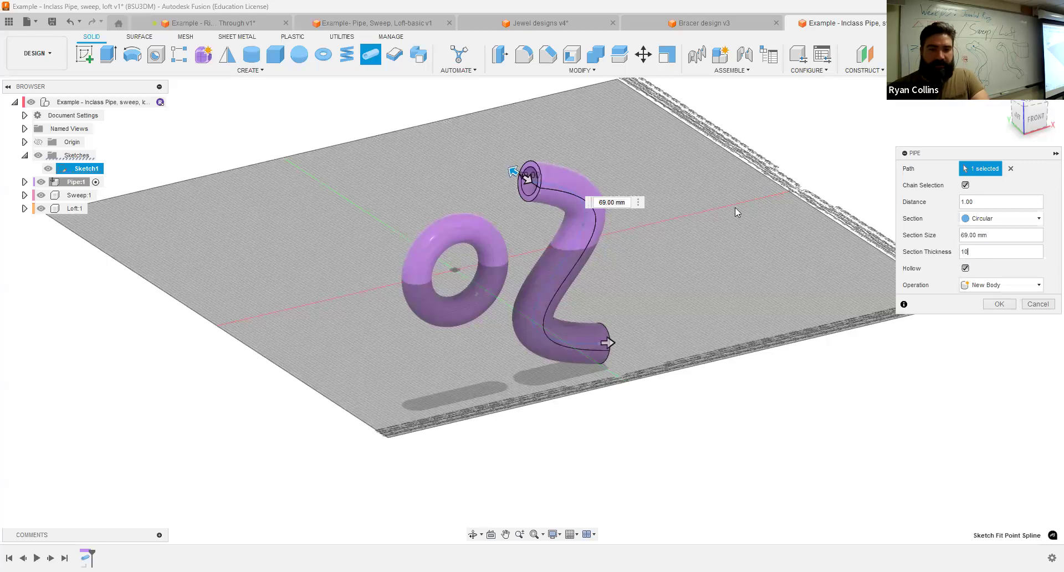
{"action": "scroll", "coordinate": [575, 185], "scroll_direction": "up", "scroll_amount": 3}
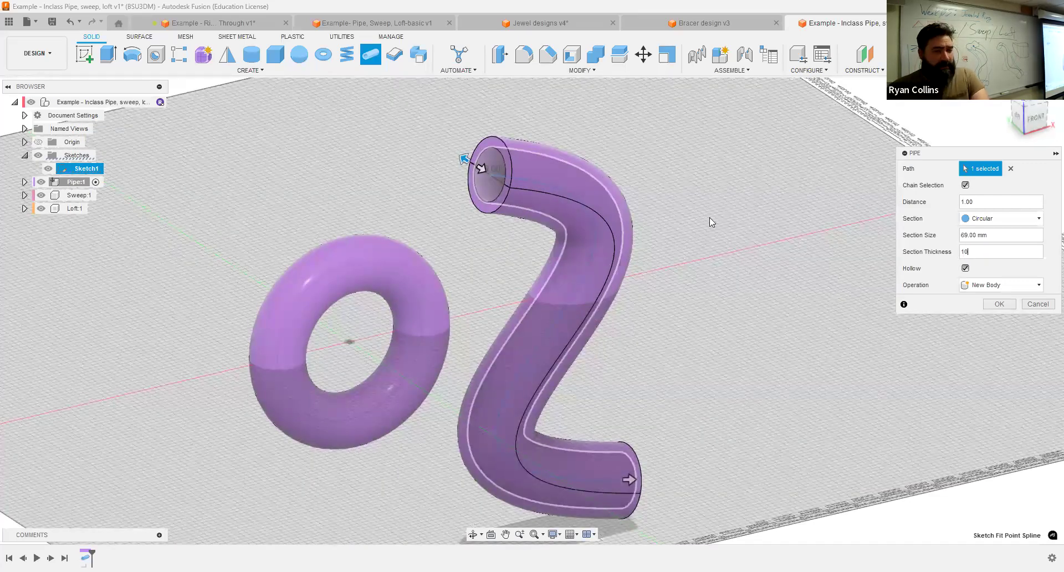
{"action": "middle_click_drag", "start_coordinate": [575, 185], "coordinate": [709, 218], "text": "shift"}
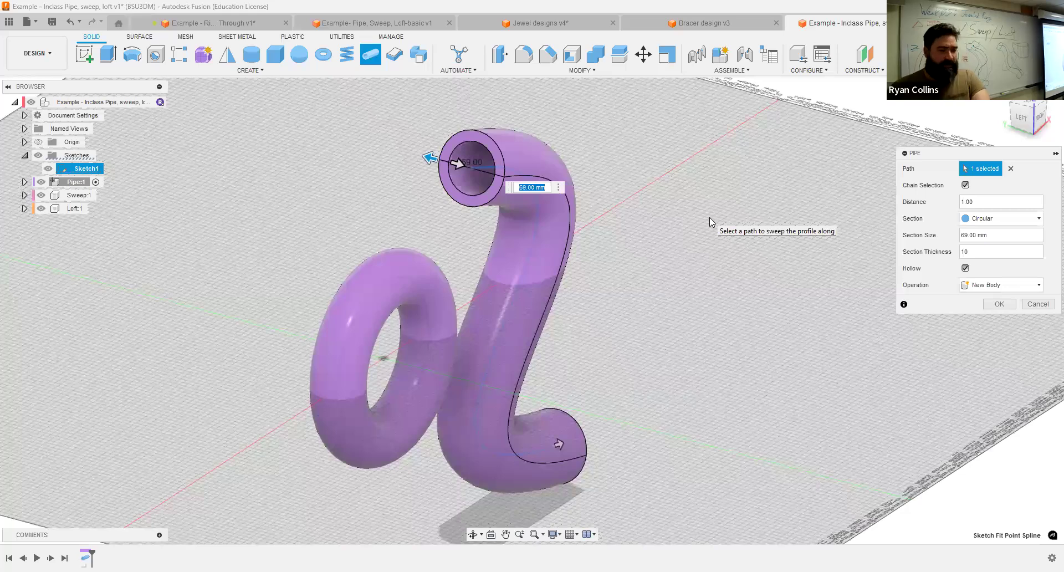
{"action": "middle_click_drag", "start_coordinate": [738, 310], "coordinate": [692, 311], "text": "shift"}
{"action": "left_click", "coordinate": [999, 304]}
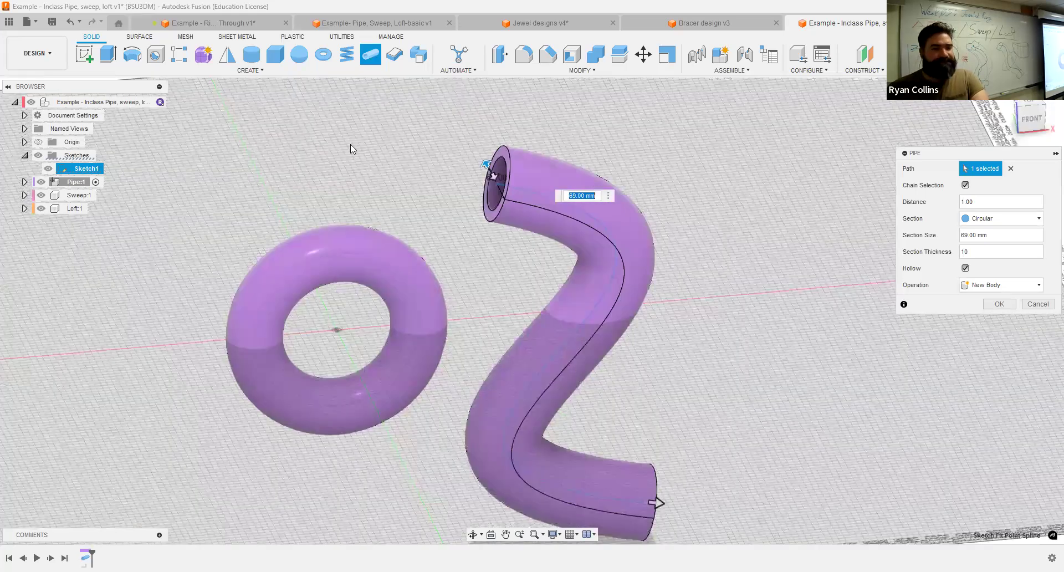
Activate the Sweep component and hide the Pipe component.
{"action": "left_click", "coordinate": [53, 197]}
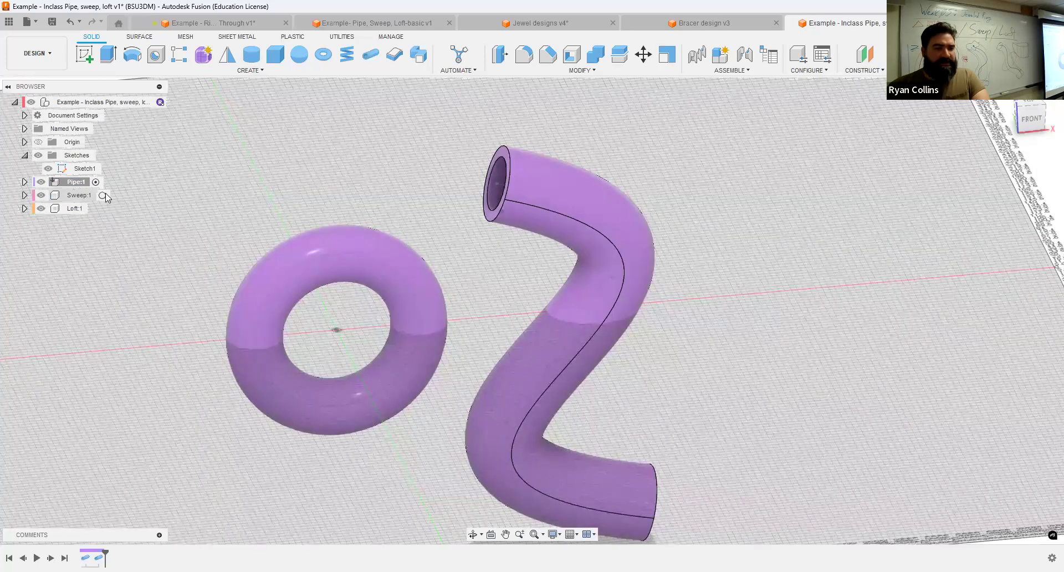
{"action": "left_click", "coordinate": [40, 182]}
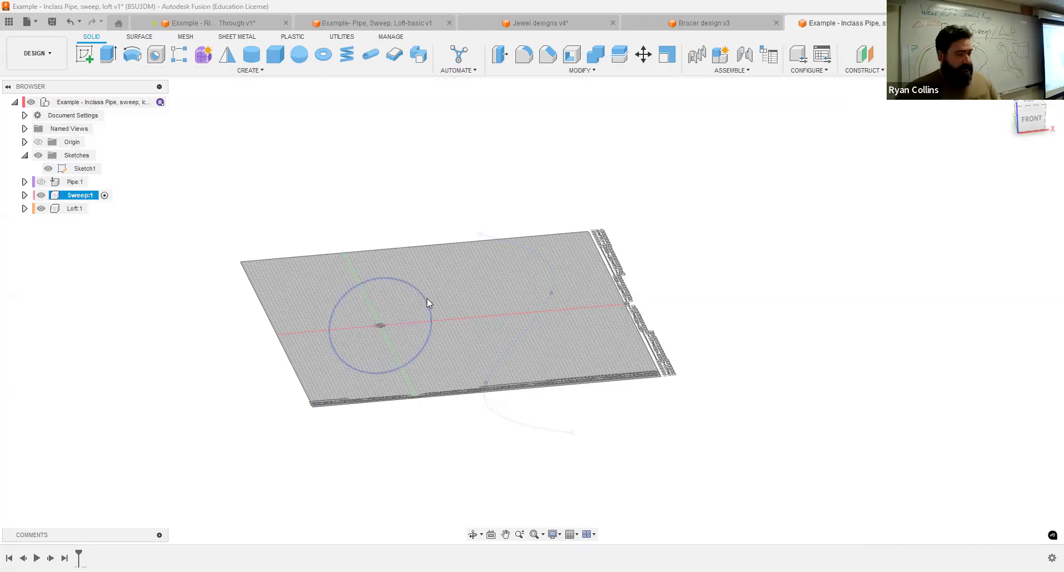
Start a new sketch in the Sweep component on the YZ plane, perpendicular to the sketched circle, and face it squarely.
{"action": "left_click", "coordinate": [84, 55]}
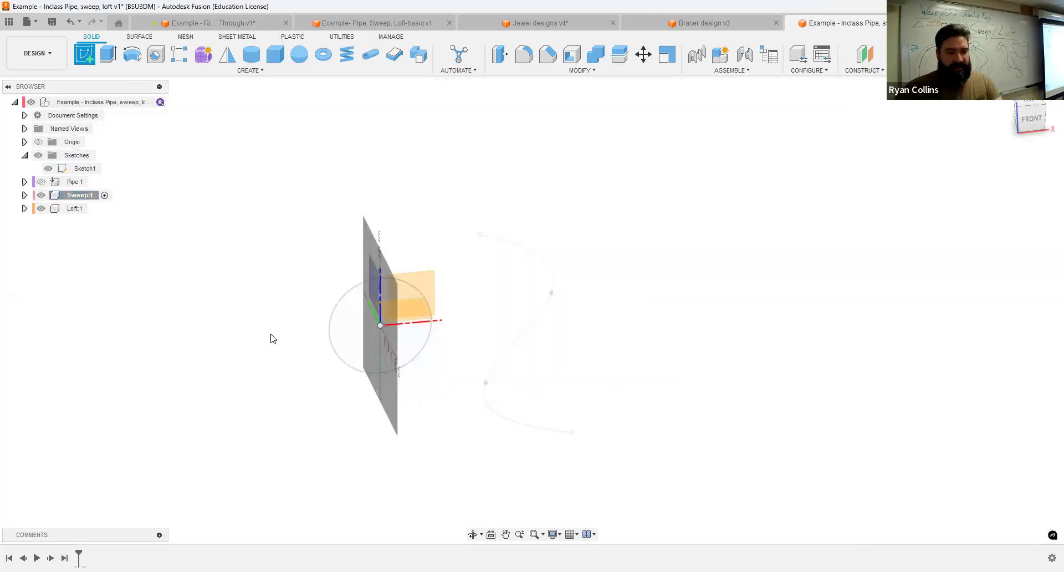
{"action": "left_click", "coordinate": [391, 335]}
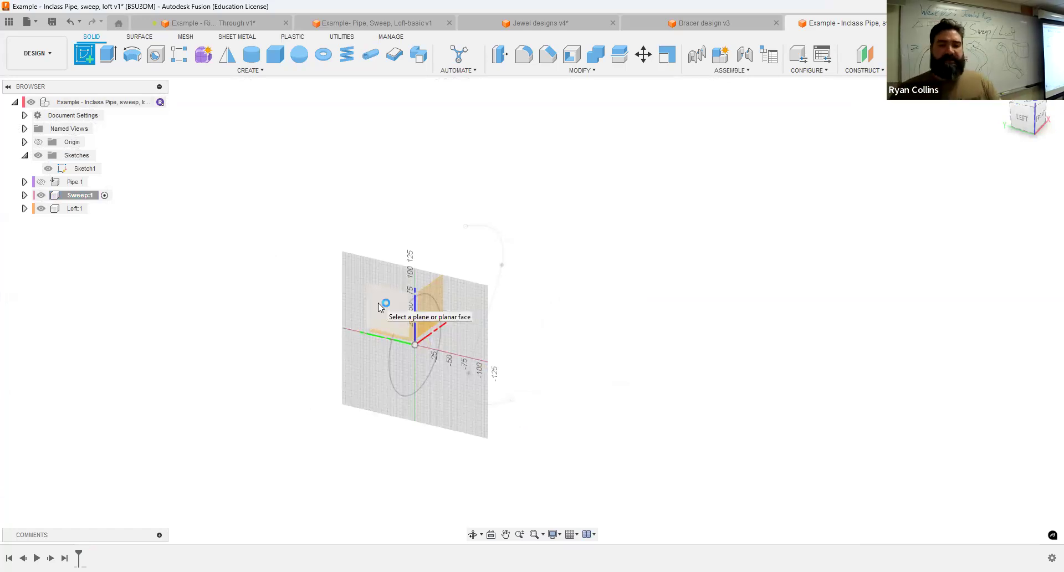
{"action": "left_click", "coordinate": [378, 303]}
{"action": "scroll", "coordinate": [523, 288], "scroll_direction": "up", "scroll_amount": 3}
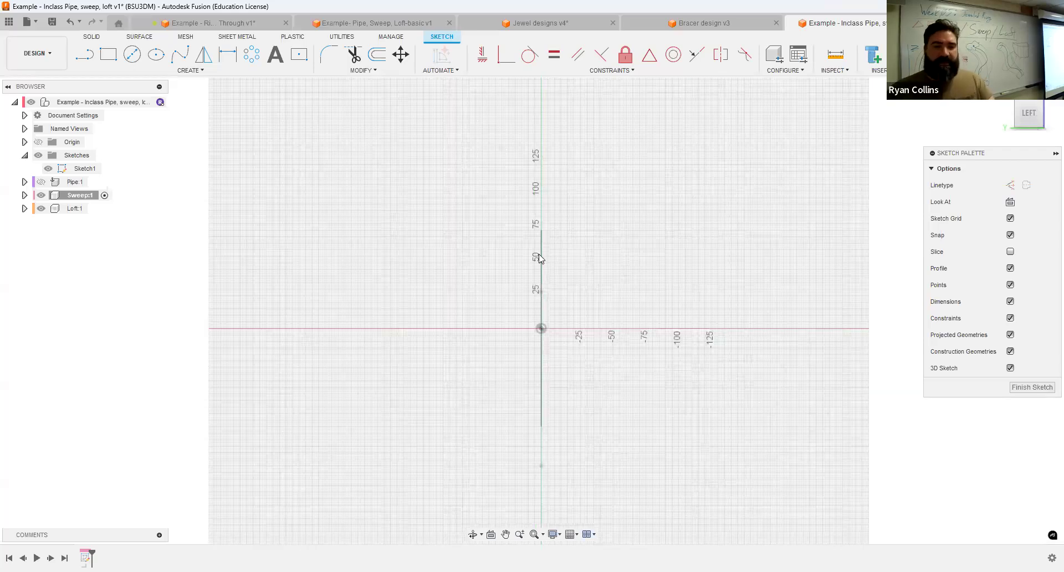
{"action": "scroll", "coordinate": [509, 219], "scroll_direction": "up", "scroll_amount": 3}
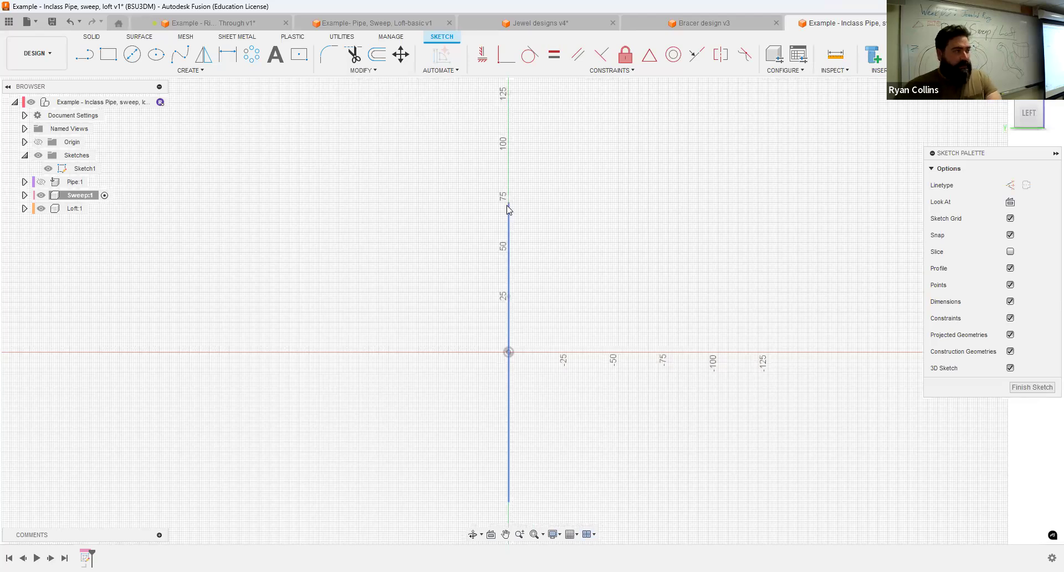
{"action": "middle_click_drag", "start_coordinate": [614, 263], "coordinate": [586, 227], "text": "shift"}
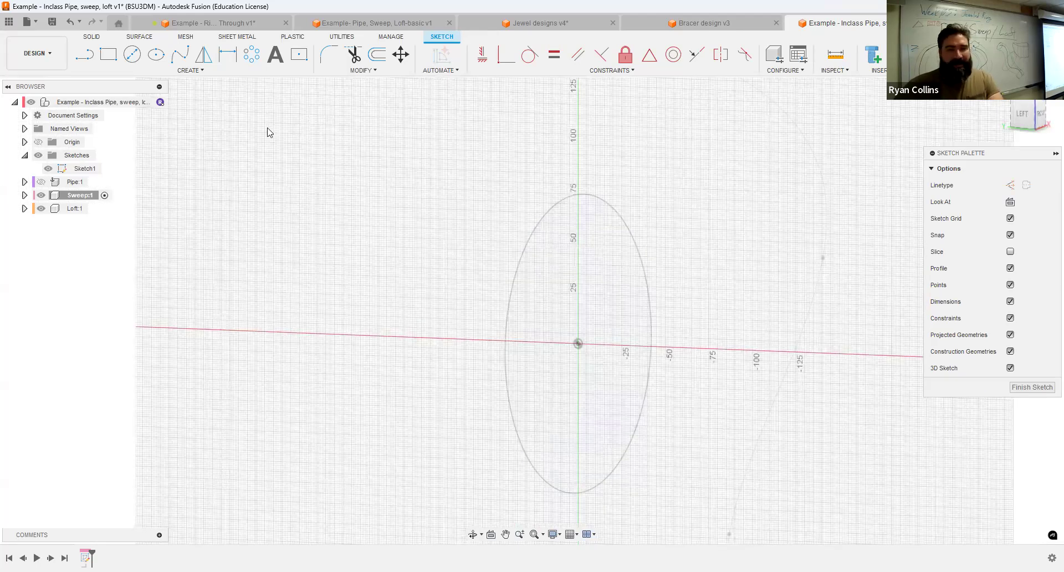
{"action": "left_click", "coordinate": [1011, 111]}
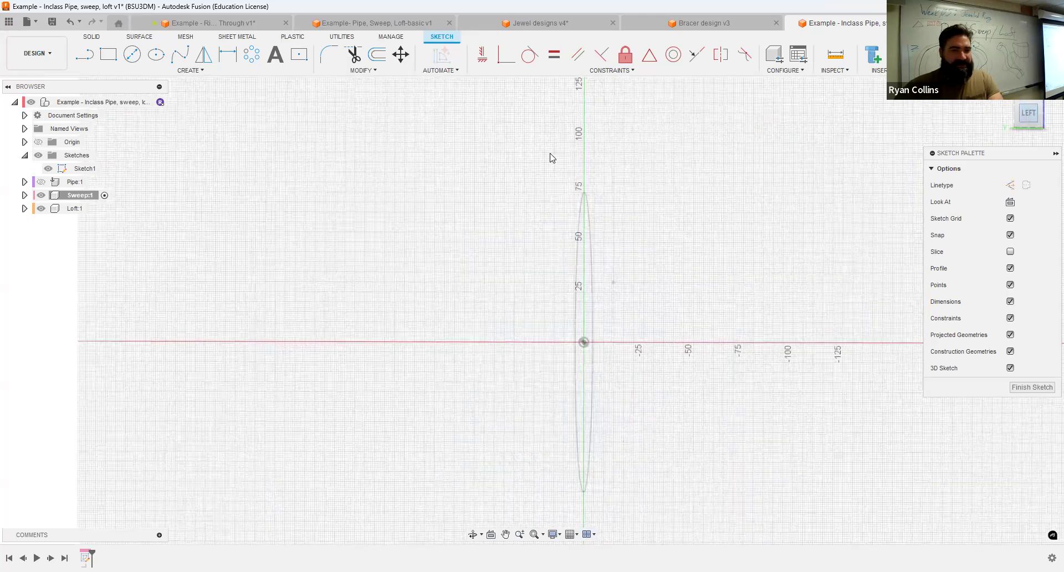
{"action": "left_click", "coordinate": [158, 55]}
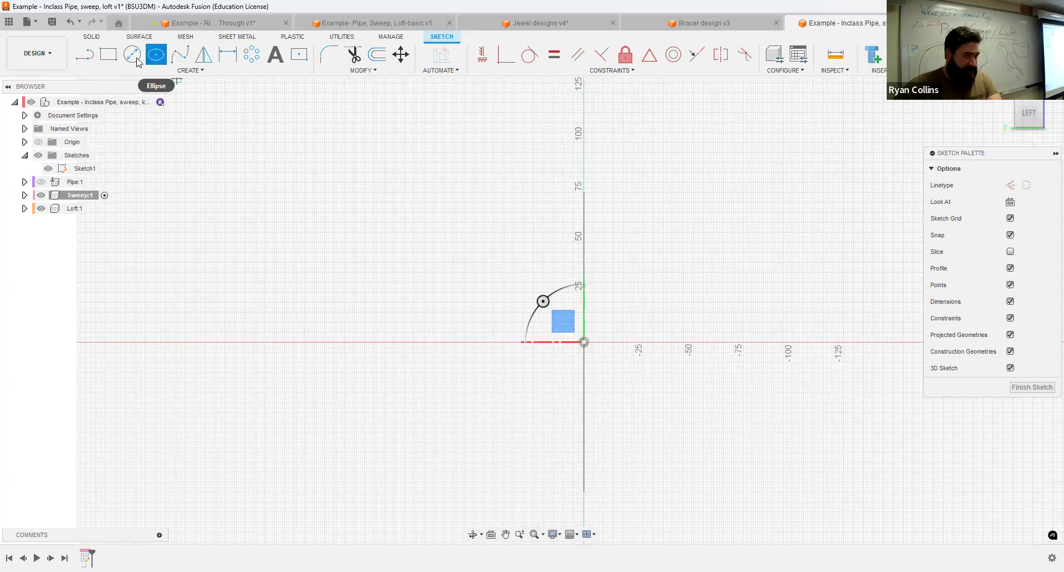
{"action": "scroll", "coordinate": [537, 178], "scroll_direction": "up", "scroll_amount": 3}
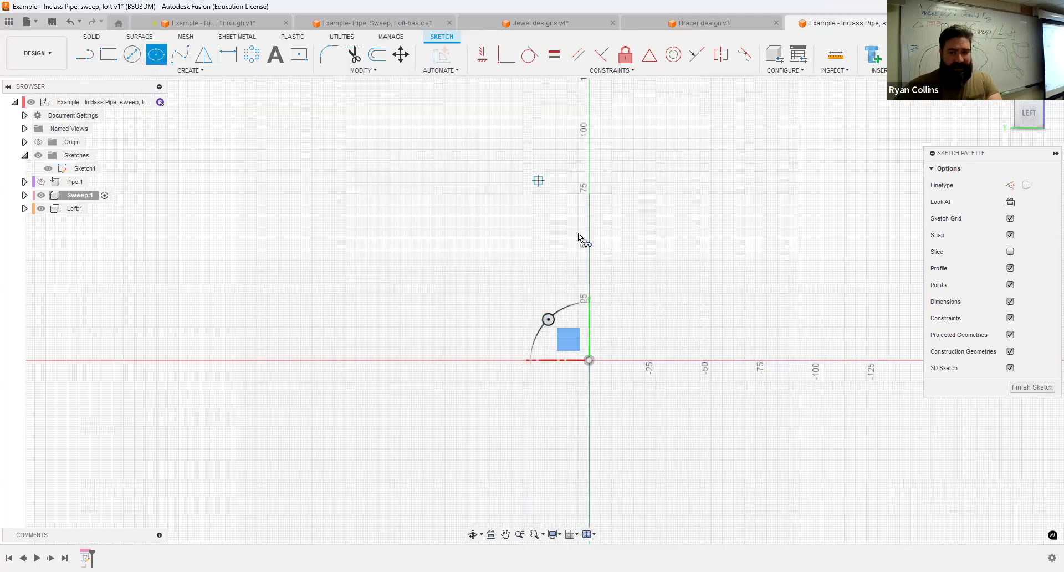
{"action": "scroll", "coordinate": [620, 204], "scroll_direction": "up", "scroll_amount": 2}
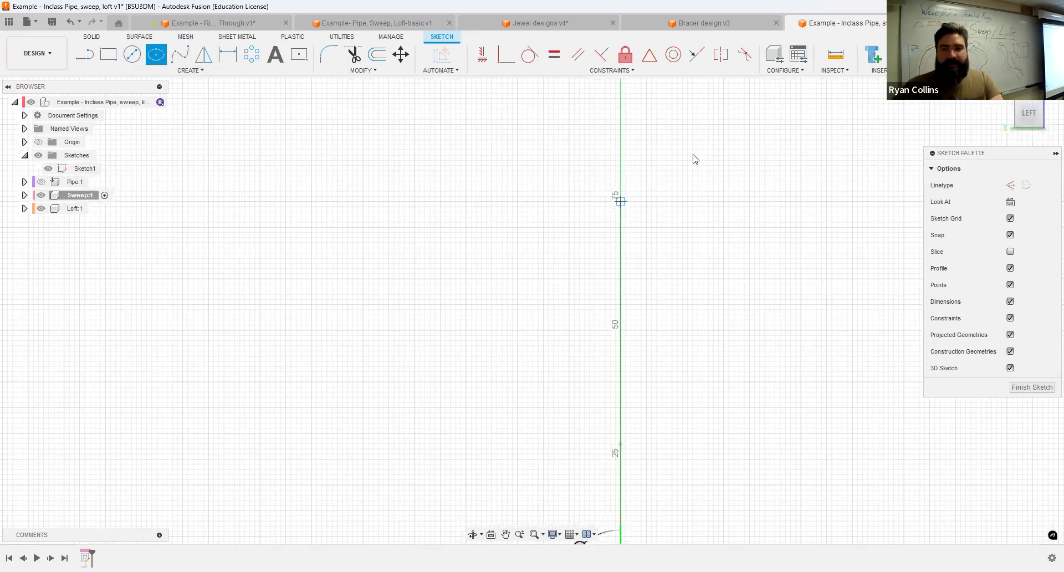
{"action": "key", "text": "Escape"}
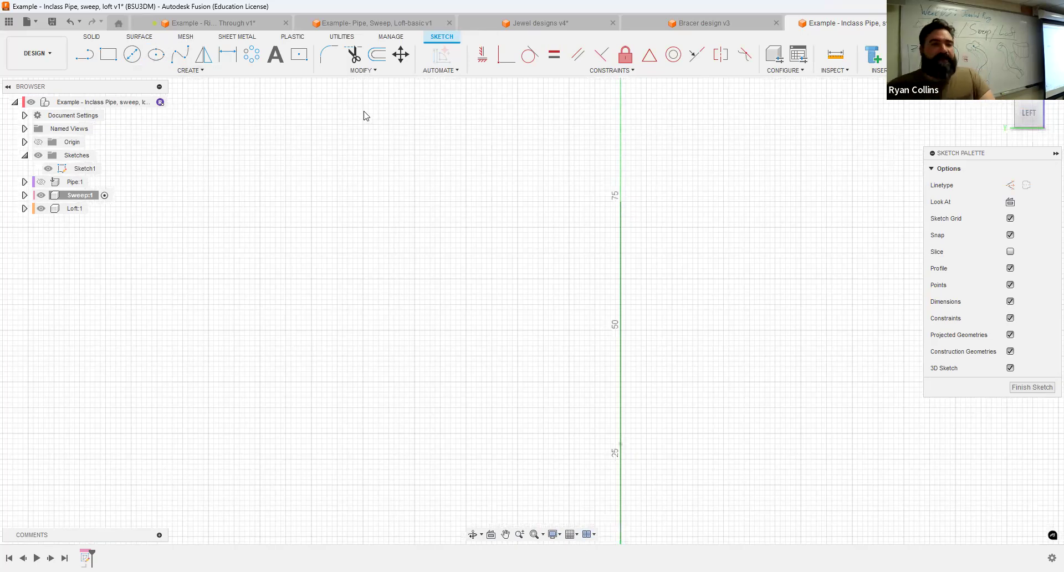
Project the sketched circle into the new YZ-plane sketch and turn the view squarely back to that plane.
{"action": "left_click", "coordinate": [196, 70]}
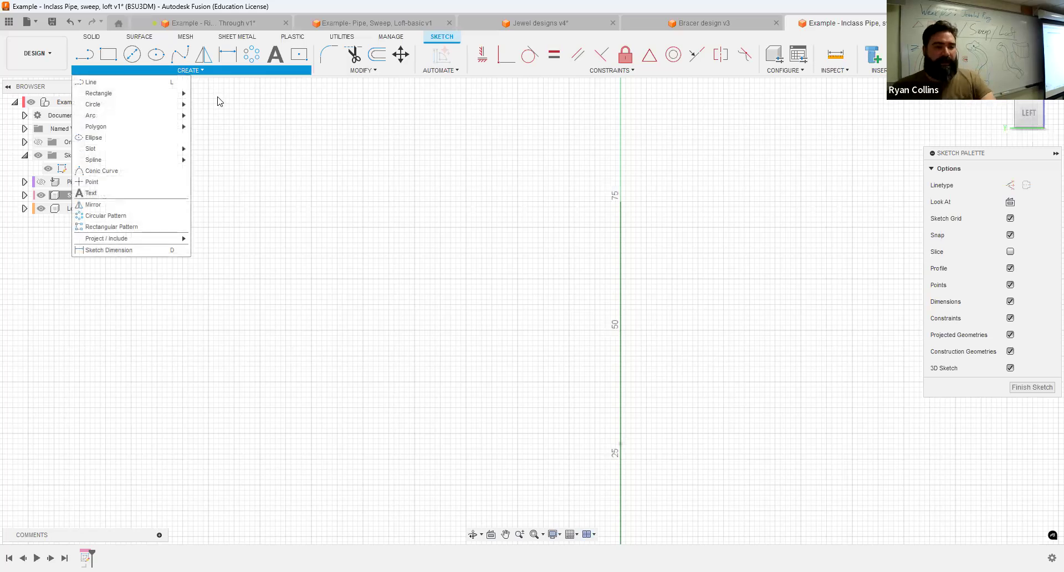
{"action": "mouse_move", "coordinate": [110, 235]}
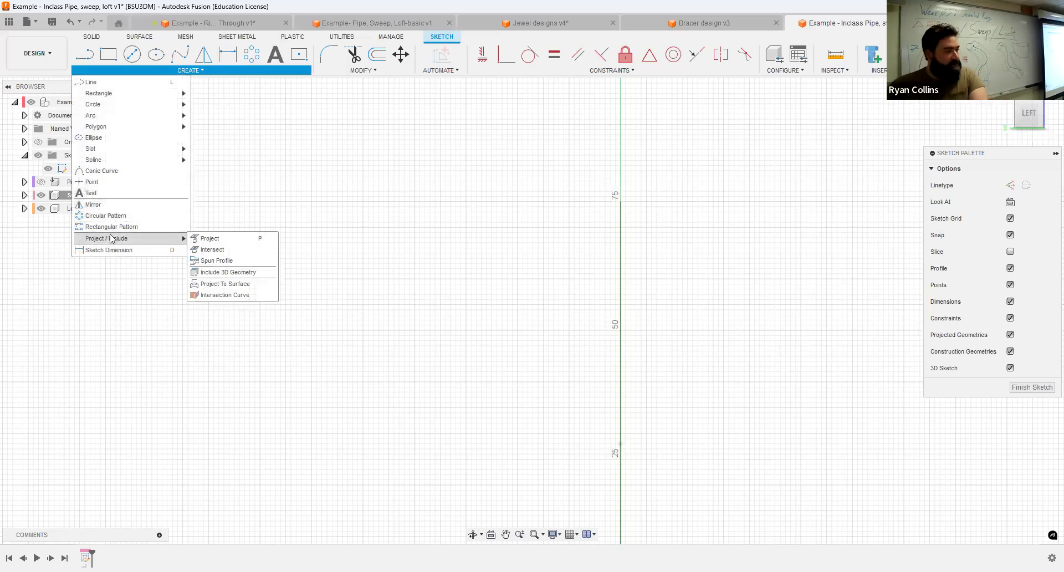
{"action": "left_click", "coordinate": [210, 239]}
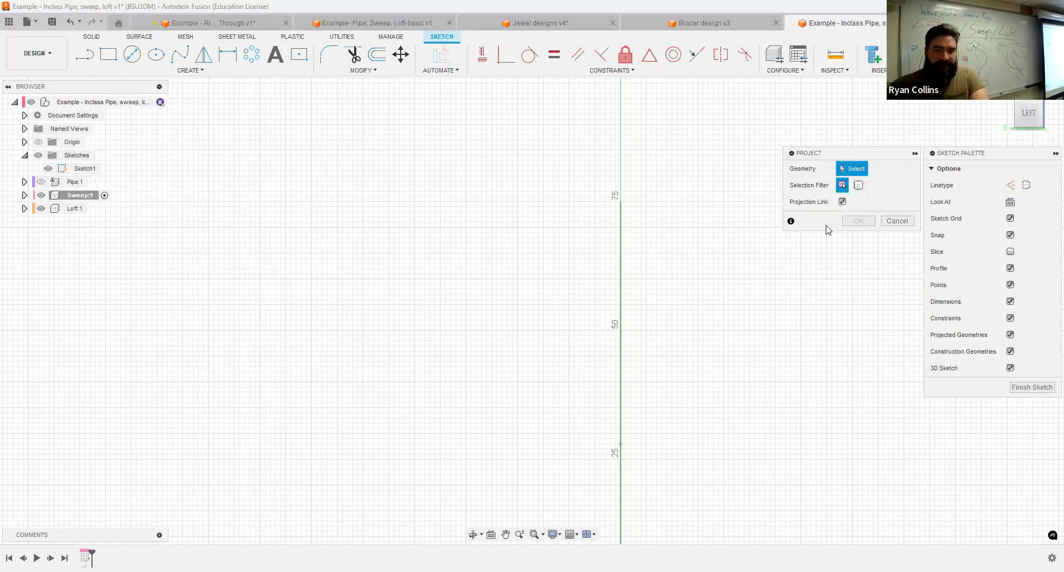
{"action": "left_click", "coordinate": [858, 220]}
{"action": "mouse_move", "coordinate": [762, 327]}
{"action": "middle_mouse_down", "text": "shift"}
{"action": "mouse_move", "coordinate": [776, 311]}
{"action": "mouse_move", "coordinate": [843, 308]}
{"action": "middle_mouse_up", "text": "shift"}
{"action": "scroll", "coordinate": [843, 309], "scroll_direction": "down", "scroll_amount": 1}
{"action": "middle_click_drag", "start_coordinate": [843, 308], "coordinate": [639, 263]}
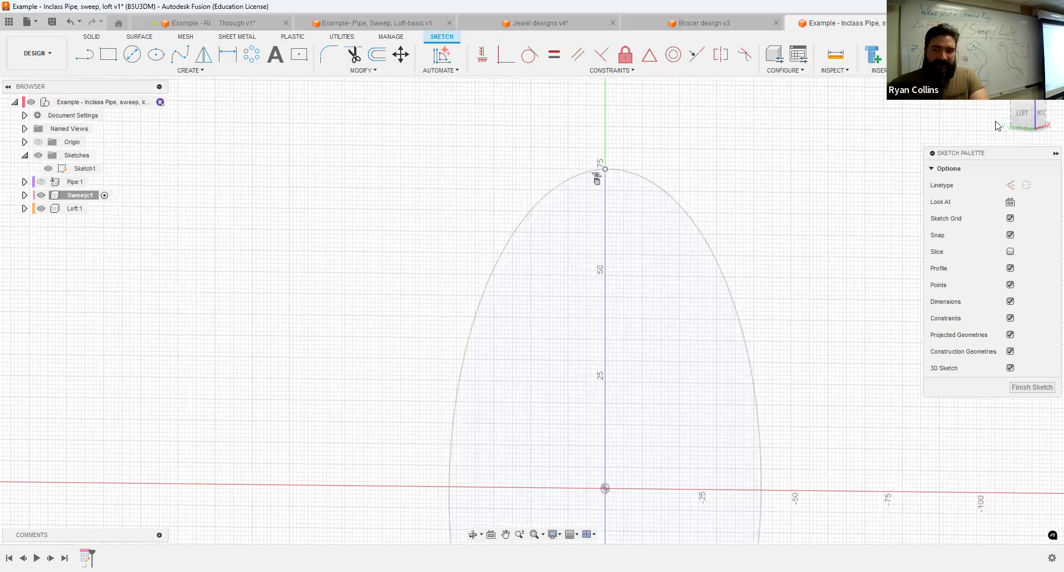
{"action": "left_click", "coordinate": [1025, 114]}
{"action": "middle_click_drag", "start_coordinate": [764, 151], "coordinate": [757, 149]}
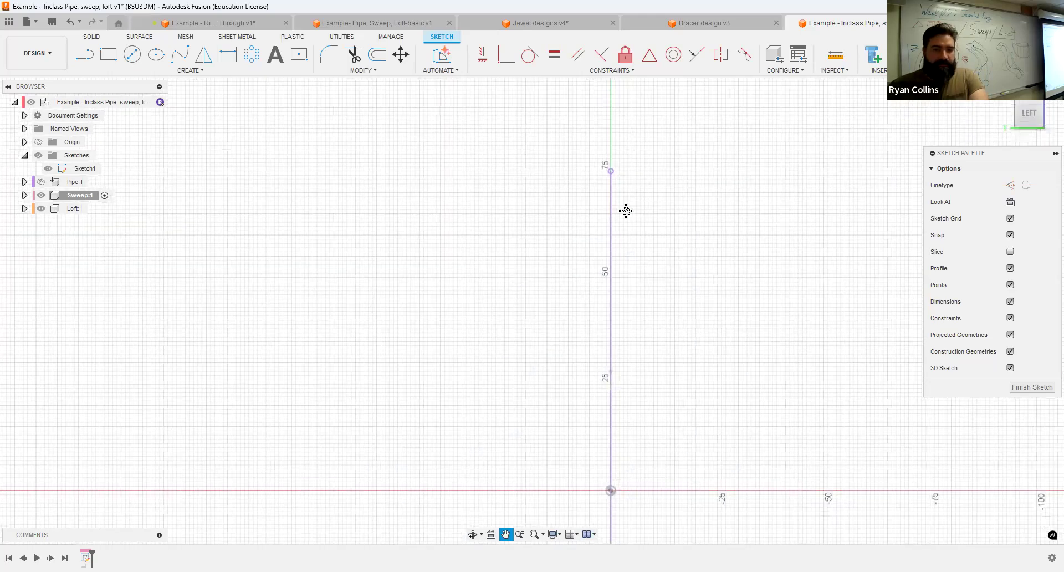
Draw a wide horizontal ellipse centred on the upper end of the projected line.
{"action": "left_click", "coordinate": [158, 54]}
{"action": "left_click", "coordinate": [483, 230]}
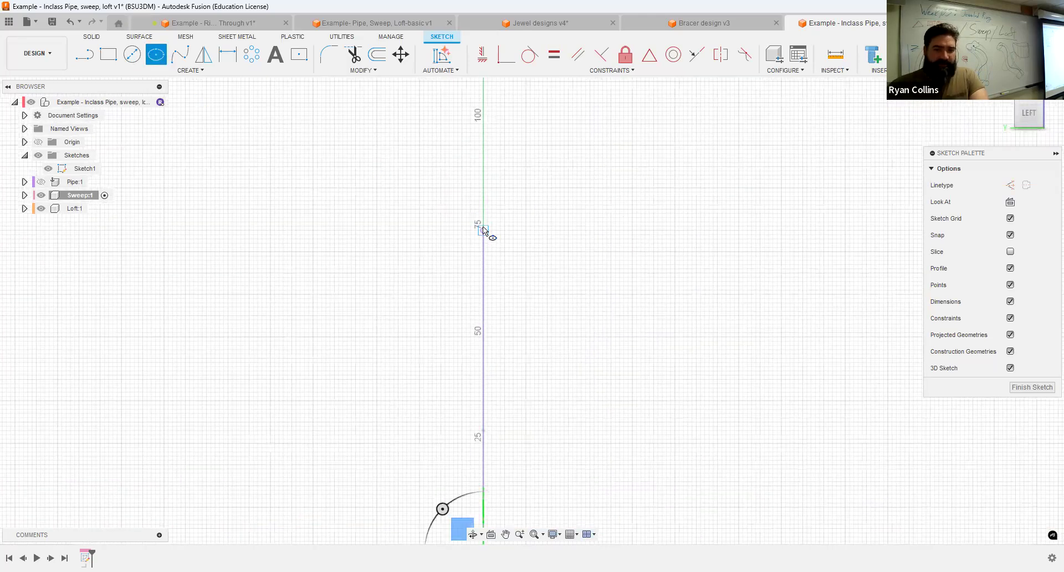
{"action": "key", "text": "Escape"}
{"action": "scroll", "coordinate": [485, 201], "scroll_direction": "up", "scroll_amount": 5}
{"action": "left_click", "coordinate": [530, 223]}
{"action": "scroll", "coordinate": [559, 210], "scroll_direction": "up", "scroll_amount": 2}
{"action": "middle_click_drag", "start_coordinate": [441, 171], "coordinate": [304, 118]}
Draw a 5 mm and a 2 mm diameter circle centred on the ellipse's upper right edge.
{"action": "left_click", "coordinate": [136, 56]}
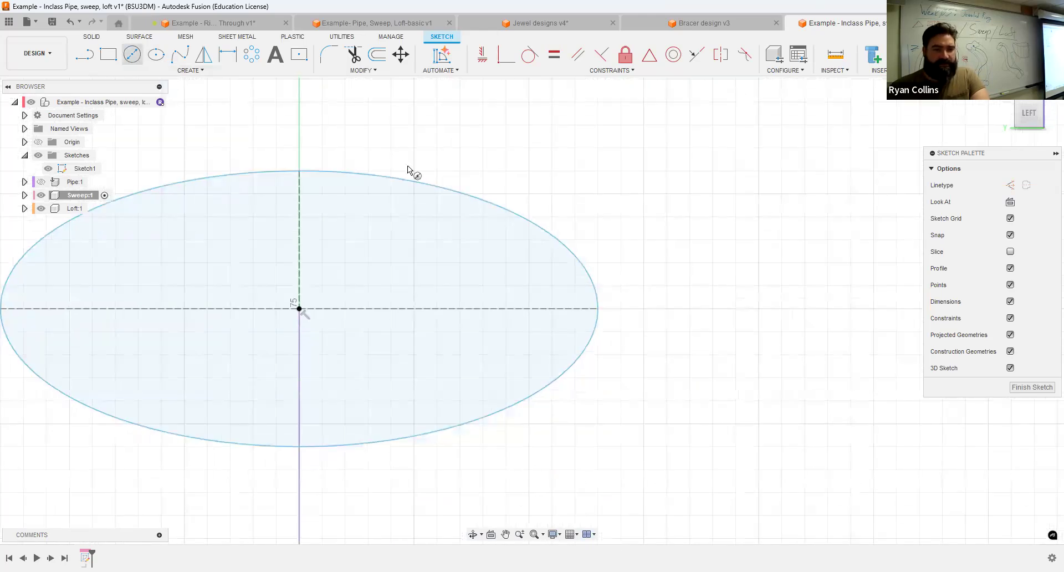
{"action": "left_click", "coordinate": [394, 194]}
{"action": "type", "text": "5"}
{"action": "key", "text": "Return"}
{"action": "right_click", "coordinate": [511, 150]}
{"action": "left_click", "coordinate": [511, 118]}
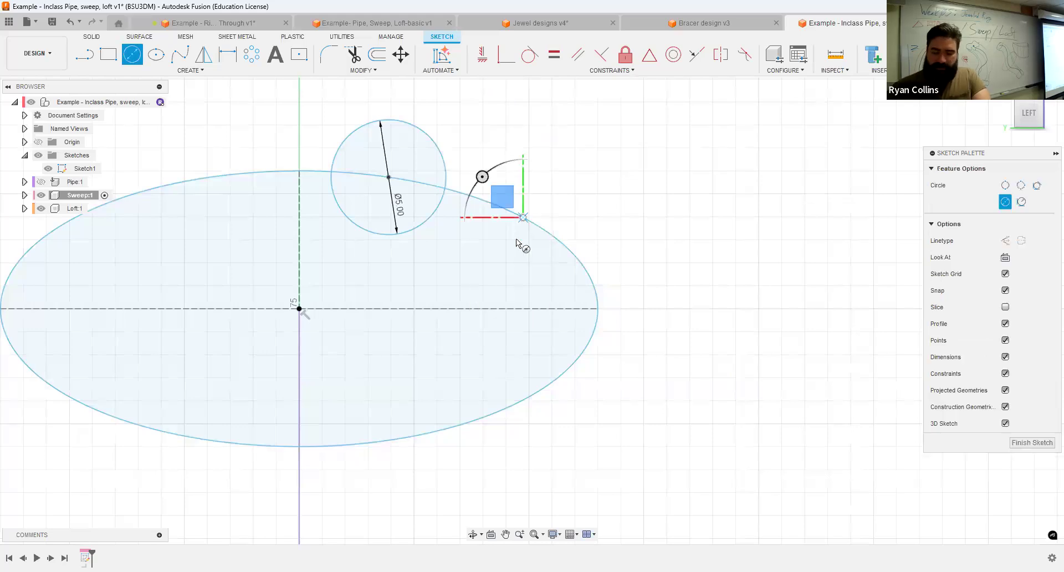
Mirror both small circles about the projected vertical line and finish the profile sketch.
{"action": "left_click", "coordinate": [214, 62]}
{"action": "left_click", "coordinate": [428, 139]}
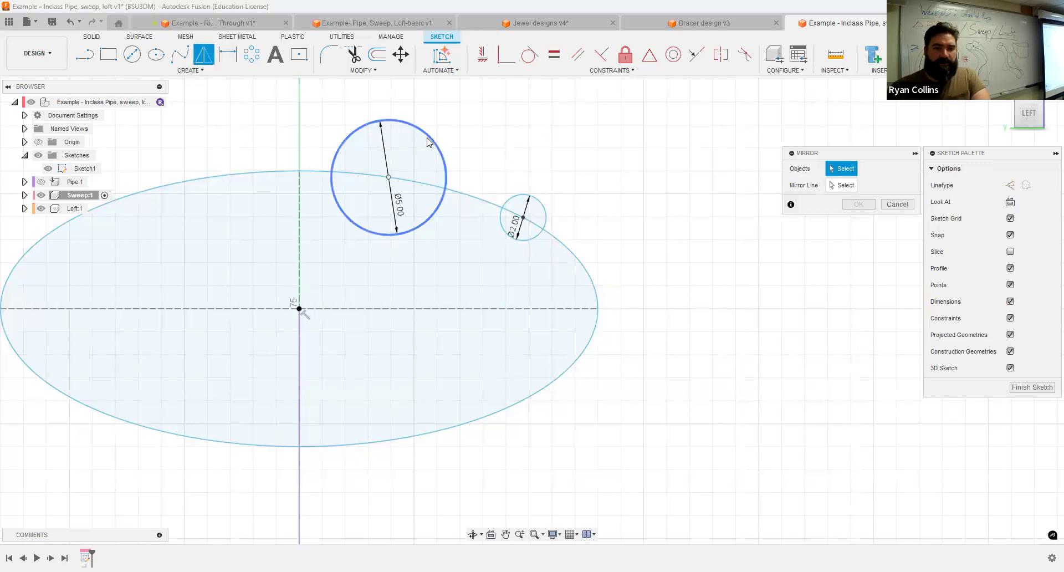
{"action": "left_click", "coordinate": [844, 185]}
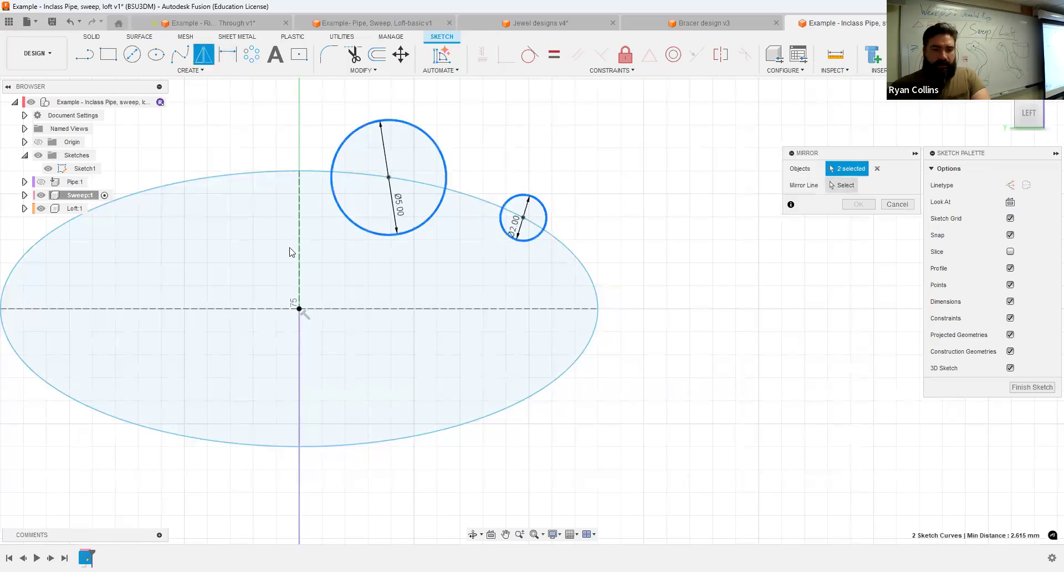
{"action": "left_click", "coordinate": [300, 482]}
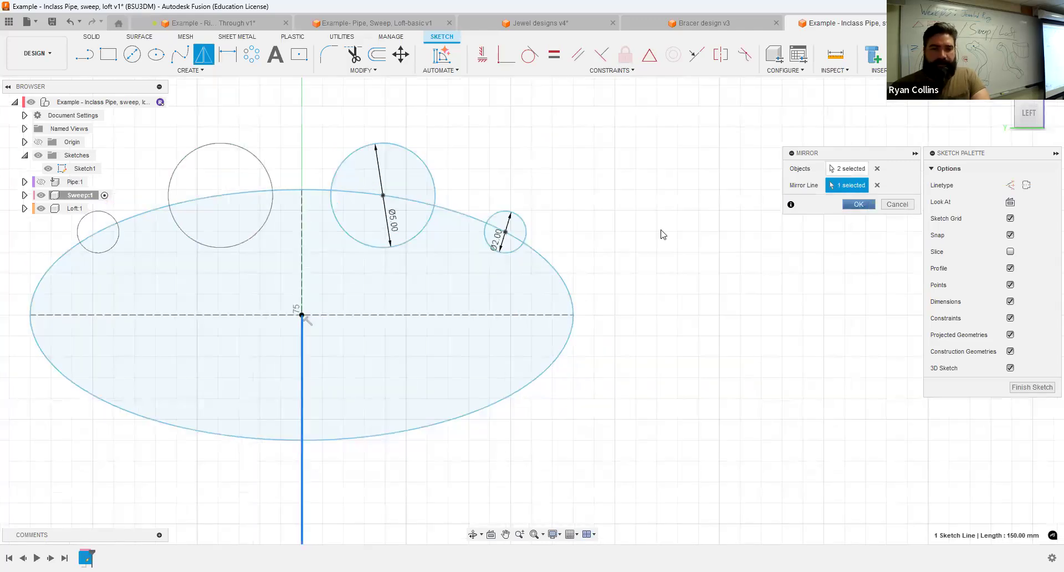
{"action": "left_click", "coordinate": [864, 204]}
{"action": "left_click", "coordinate": [969, 54]}
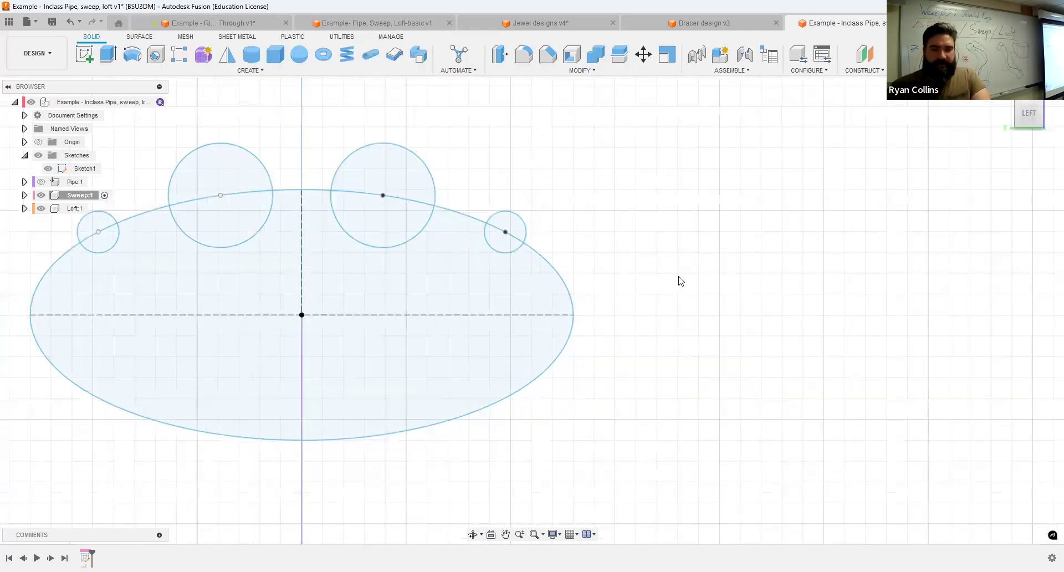
Sweep the ellipse region outside the small circles along the sketched circle as a new body, single path, perpendicular orientation.
{"action": "scroll", "coordinate": [681, 280], "scroll_direction": "down", "scroll_amount": 5}
{"action": "left_click", "coordinate": [1029, 113]}
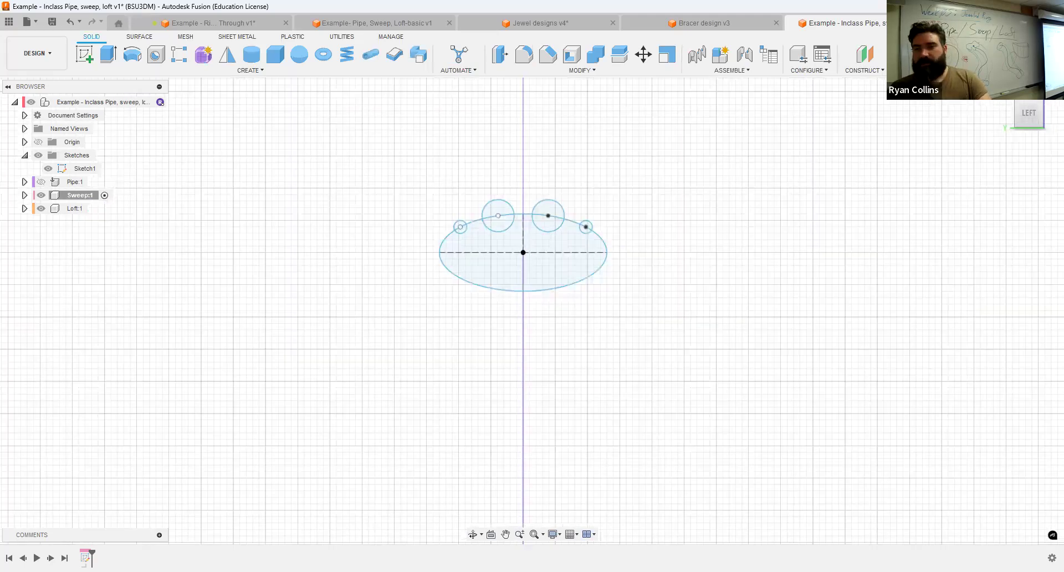
{"action": "left_click", "coordinate": [1003, 93]}
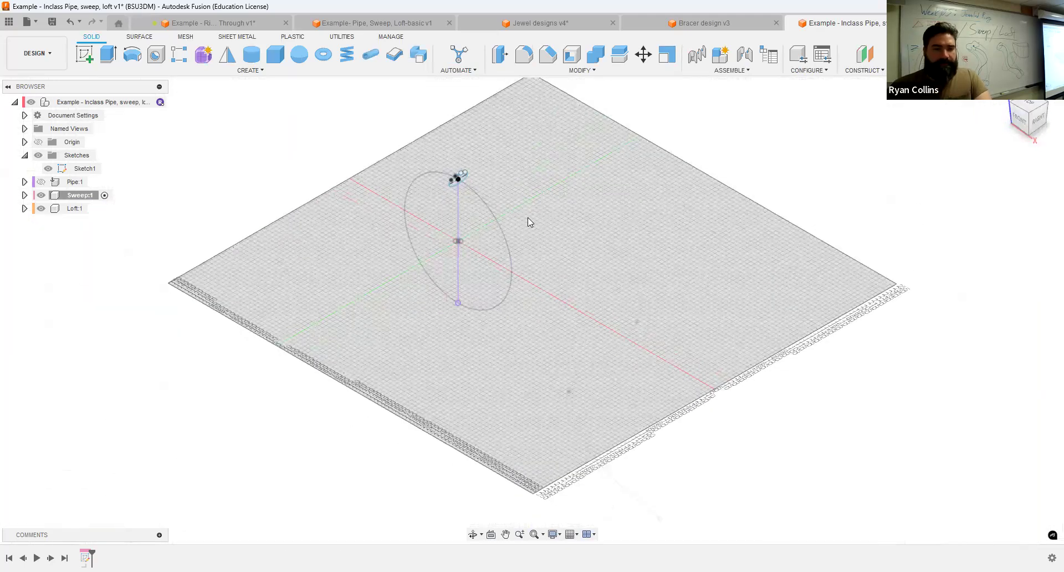
{"action": "scroll", "coordinate": [523, 213], "scroll_direction": "up", "scroll_amount": 5}
{"action": "middle_click_drag", "start_coordinate": [517, 200], "coordinate": [540, 214]}
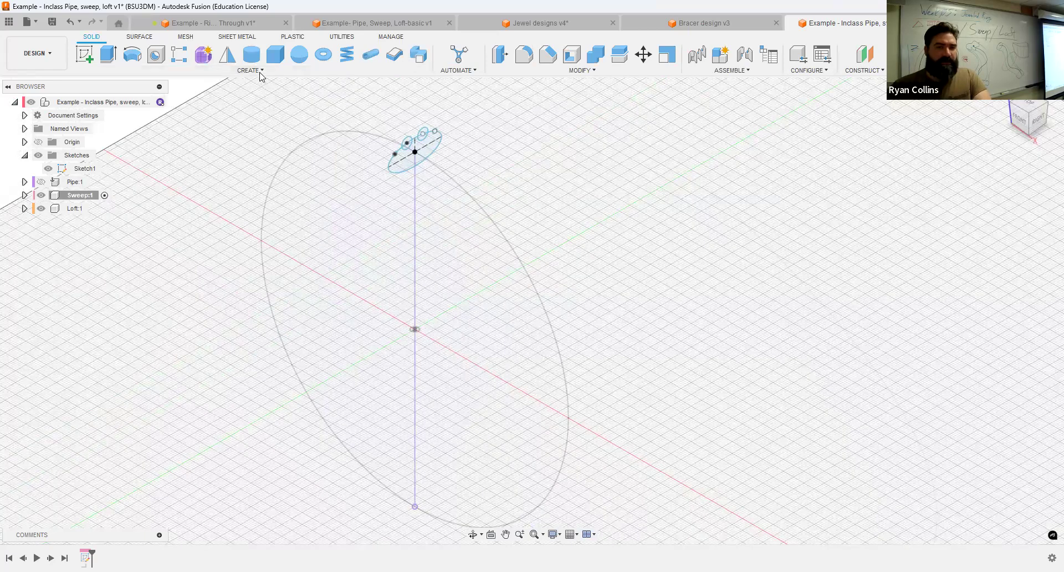
{"action": "left_click", "coordinate": [262, 74]}
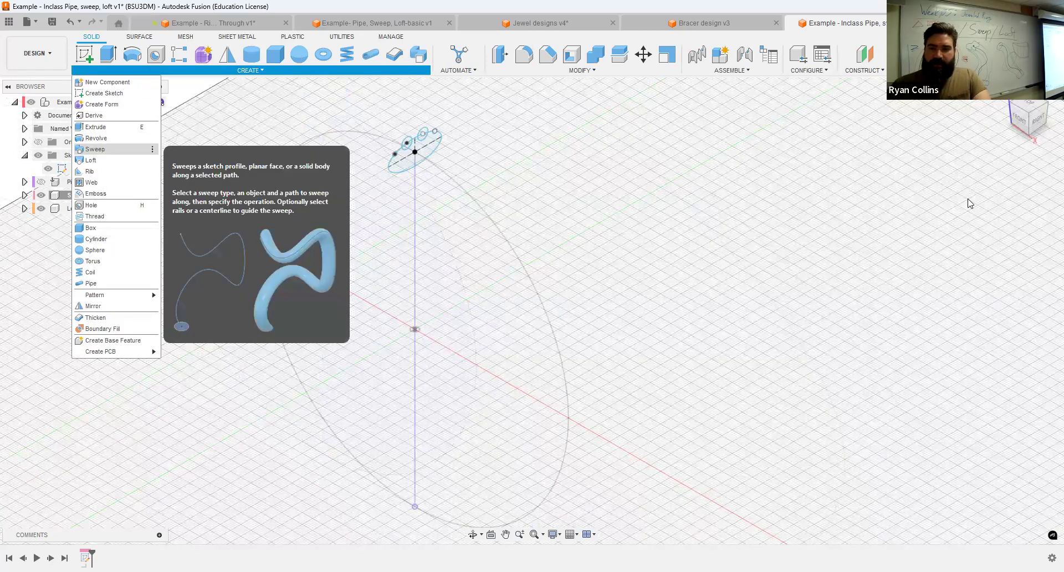
{"action": "scroll", "coordinate": [463, 139], "scroll_direction": "up", "scroll_amount": 3}
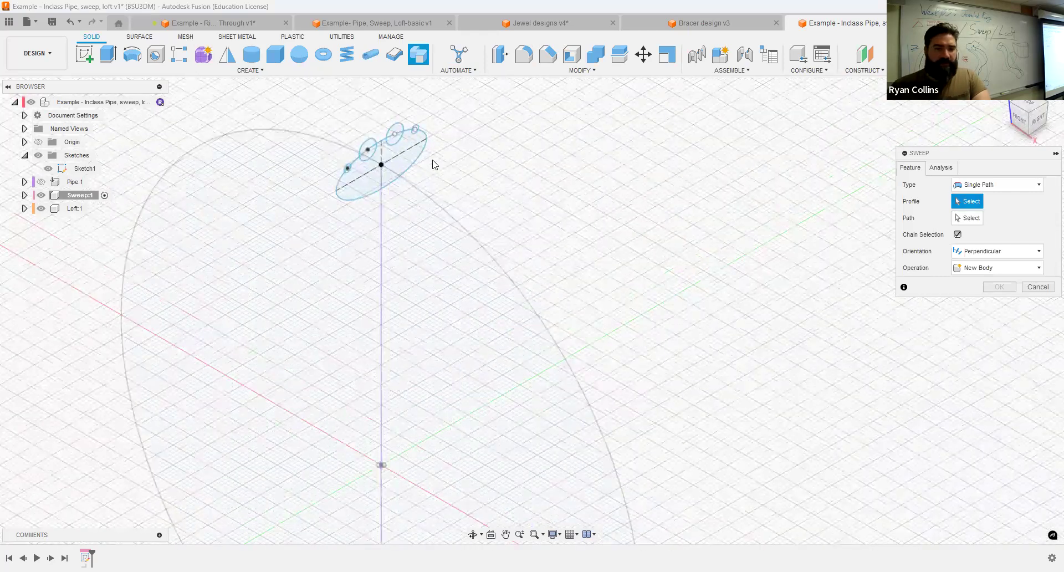
{"action": "left_click", "coordinate": [397, 164]}
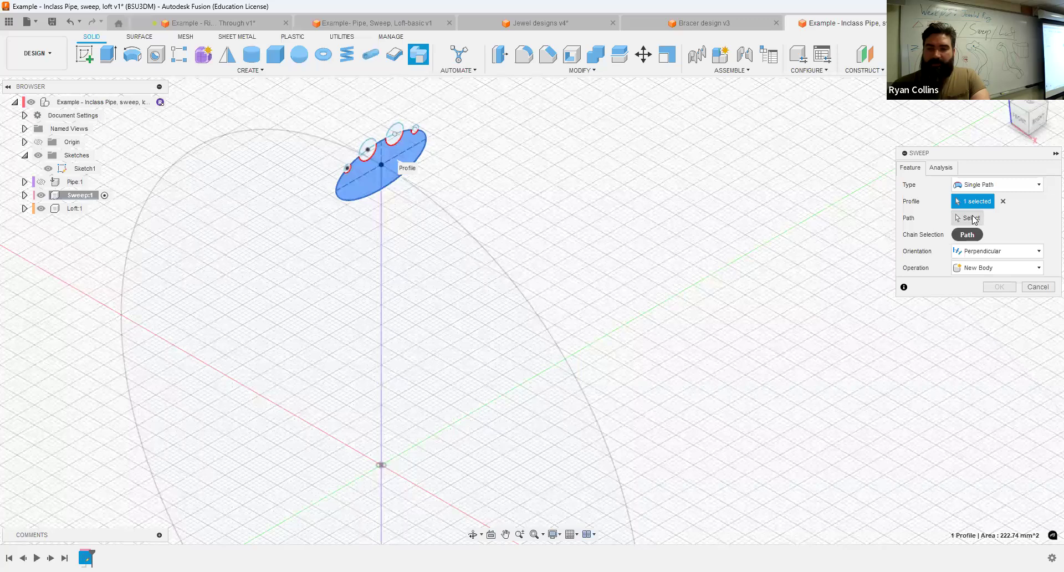
{"action": "left_click", "coordinate": [486, 219]}
{"action": "middle_click_drag", "start_coordinate": [660, 225], "coordinate": [750, 228], "text": "shift"}
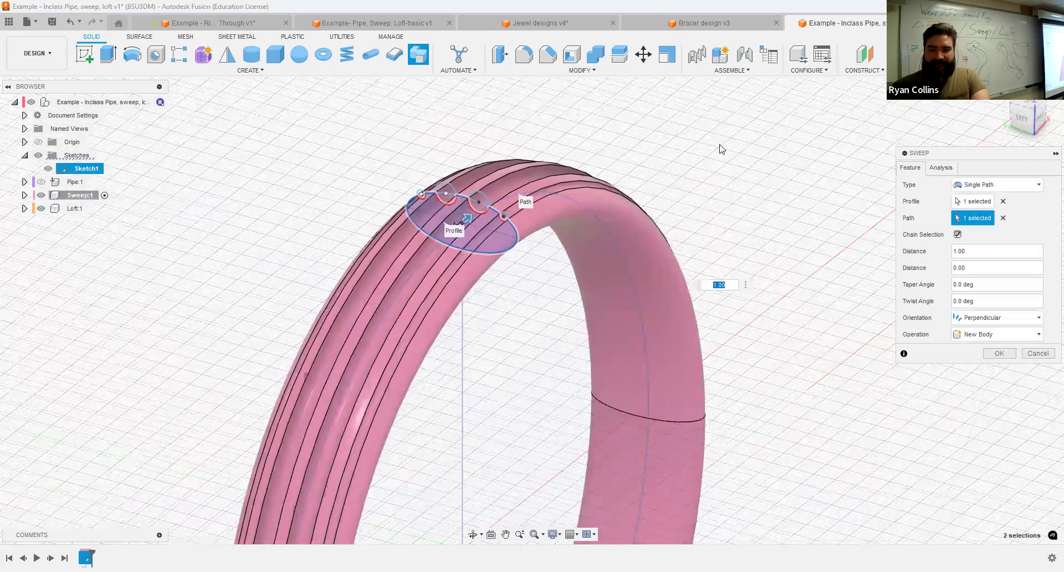
{"action": "left_click", "coordinate": [992, 355]}
Edit the ring's sweep feature to a twist angle of 360 degrees and inspect the twisted body.
{"action": "scroll", "coordinate": [769, 278], "scroll_direction": "down", "scroll_amount": 3}
{"action": "middle_click_drag", "start_coordinate": [769, 278], "coordinate": [697, 192]}
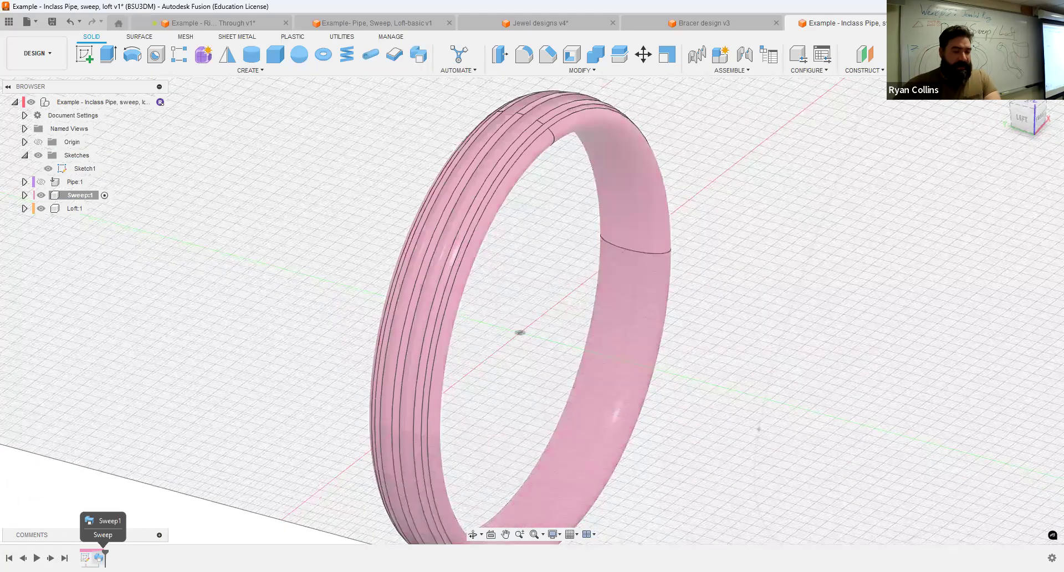
{"action": "right_click", "coordinate": [100, 557]}
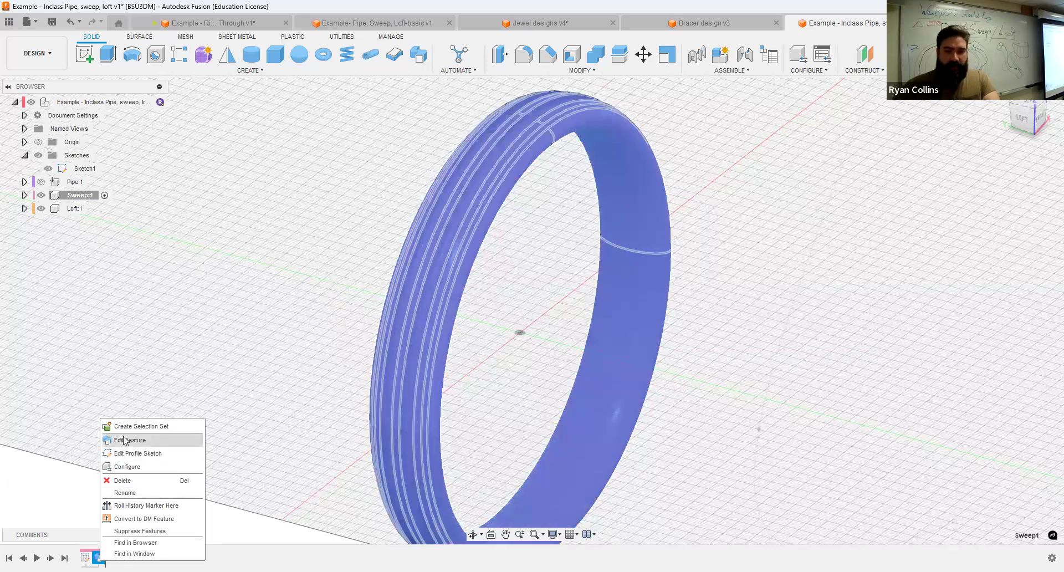
{"action": "left_click", "coordinate": [129, 440]}
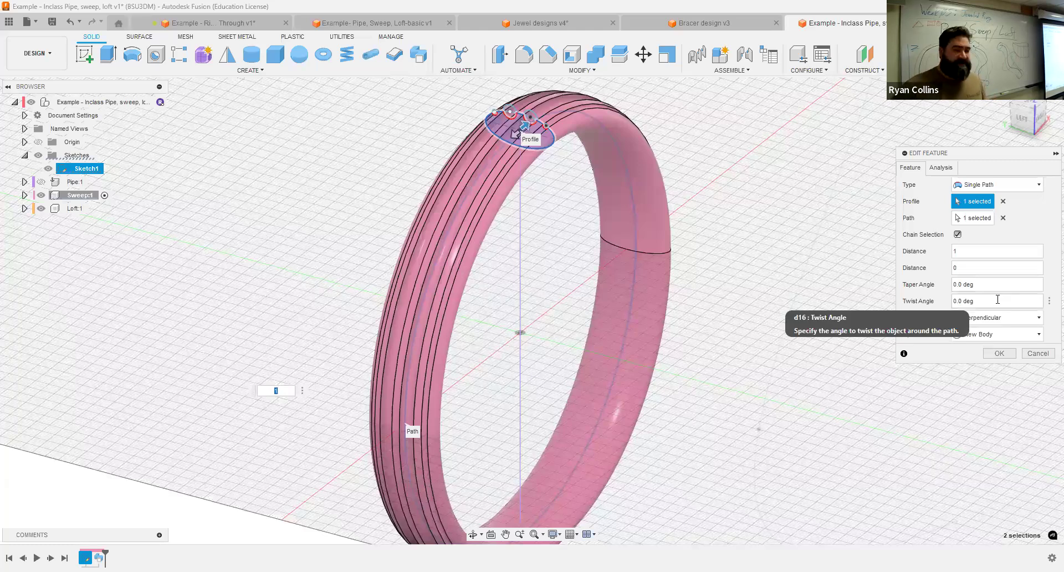
{"action": "left_click", "coordinate": [929, 306]}
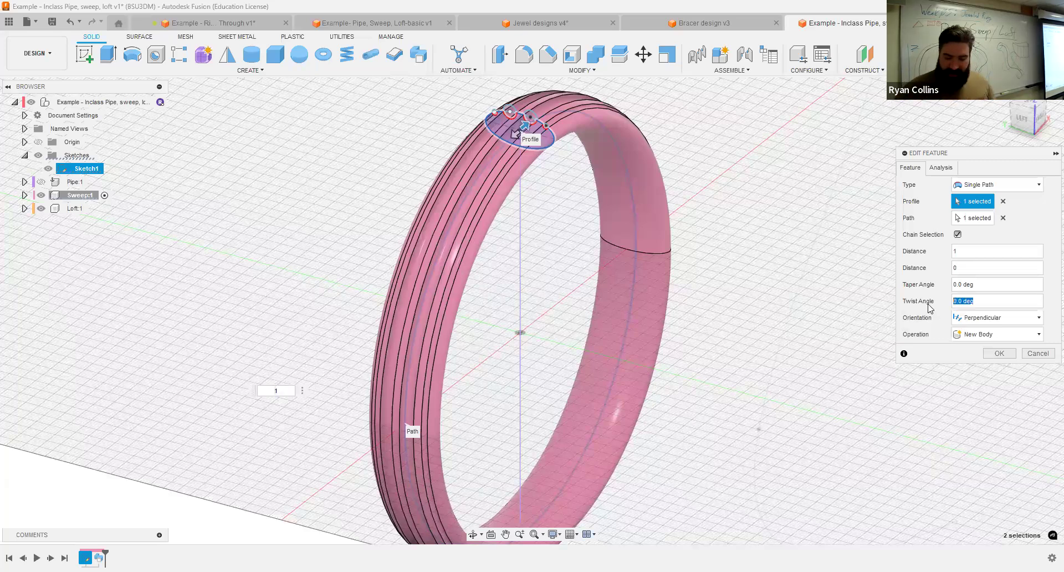
{"action": "type", "text": "360"}
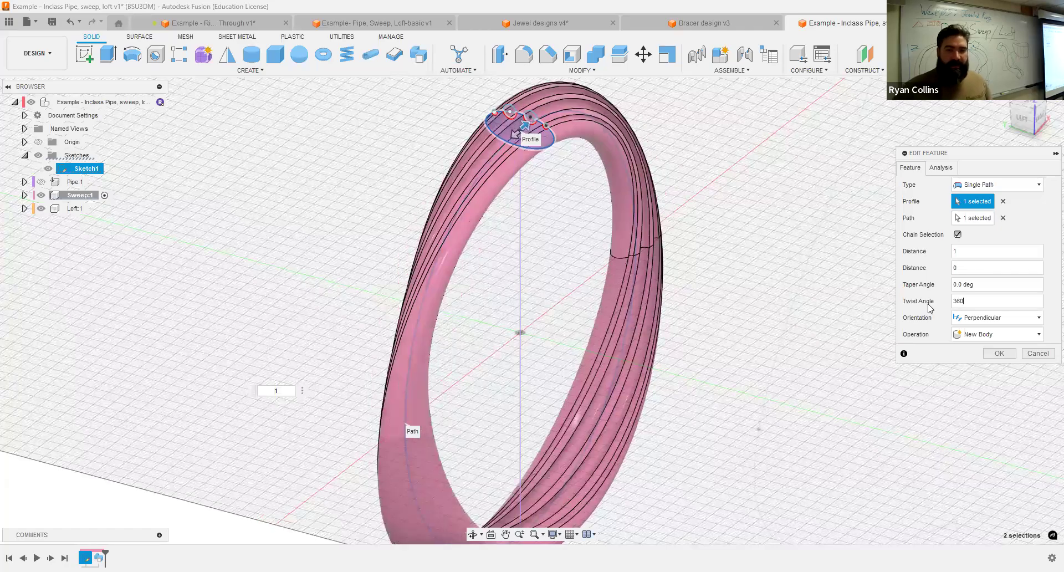
{"action": "key", "text": "Return"}
{"action": "mouse_move", "coordinate": [812, 319]}
{"action": "middle_mouse_down", "text": "shift"}
{"action": "mouse_move", "coordinate": [751, 328]}
{"action": "mouse_move", "coordinate": [669, 230]}
{"action": "mouse_move", "coordinate": [695, 285]}
{"action": "middle_mouse_up", "text": "shift"}
{"action": "scroll", "coordinate": [505, 248], "scroll_direction": "down", "scroll_amount": 5}
{"action": "middle_click_drag", "start_coordinate": [461, 244], "coordinate": [221, 441], "text": "shift"}
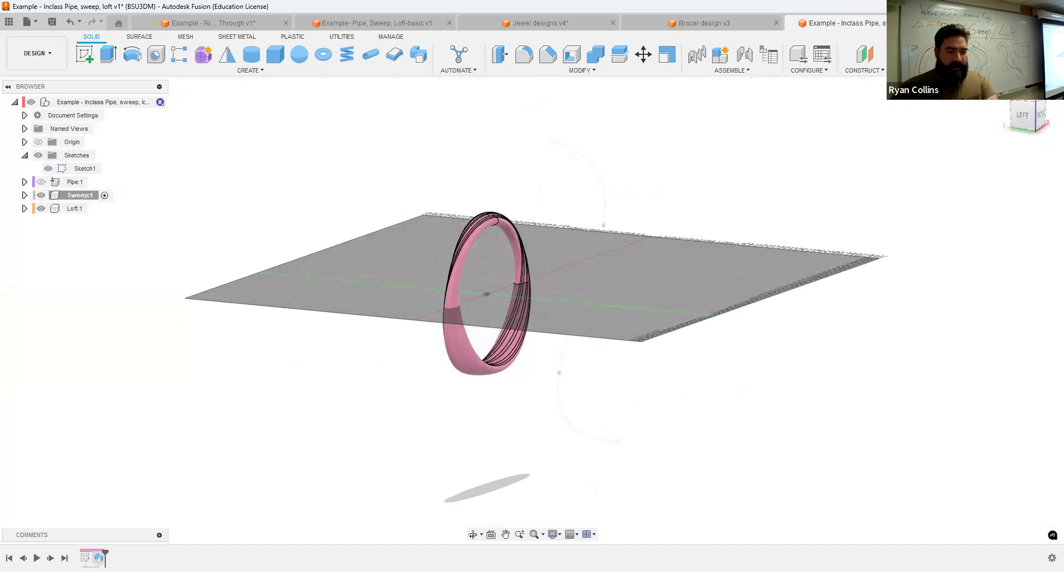
Edit the ring's sweep feature again, set the twist angle to 720 degrees and inspect the result.
{"action": "right_click", "coordinate": [99, 558]}
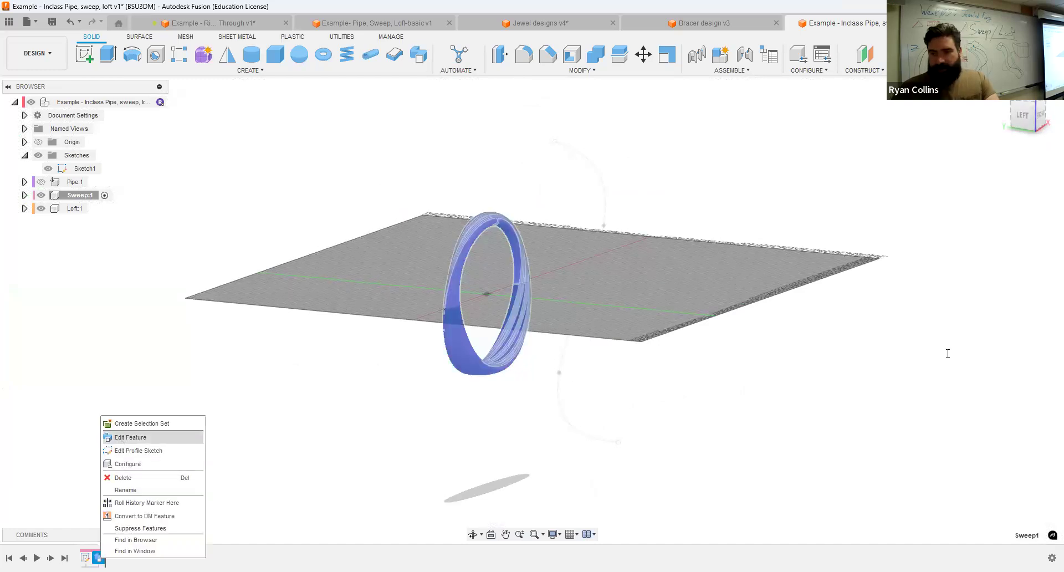
{"action": "left_click", "coordinate": [983, 301]}
{"action": "type", "text": "720"}
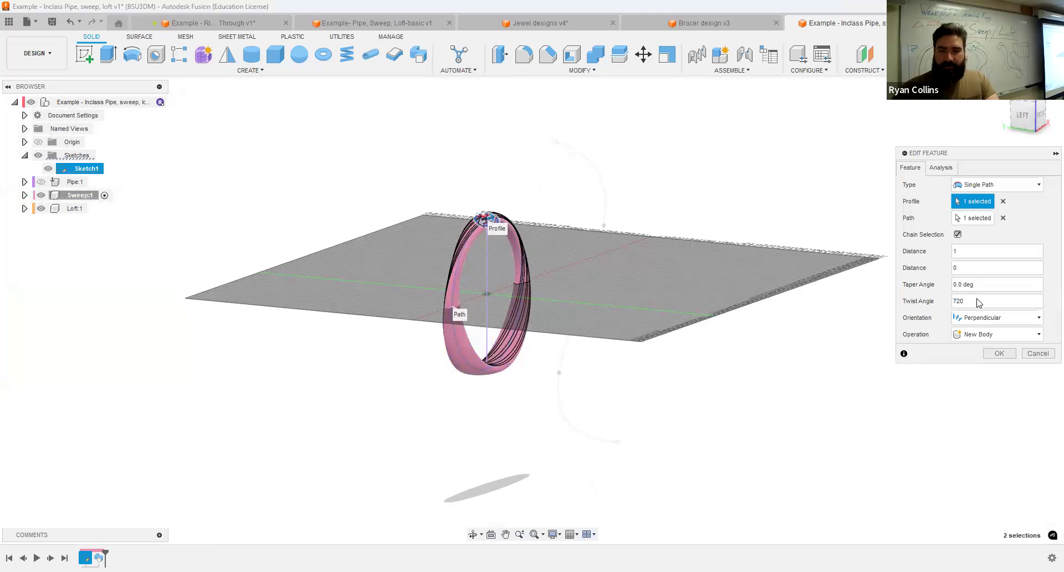
{"action": "key", "text": "Return"}
{"action": "scroll", "coordinate": [526, 317], "scroll_direction": "up", "scroll_amount": 3}
{"action": "middle_click_drag", "start_coordinate": [599, 308], "coordinate": [379, 276], "text": "shift"}
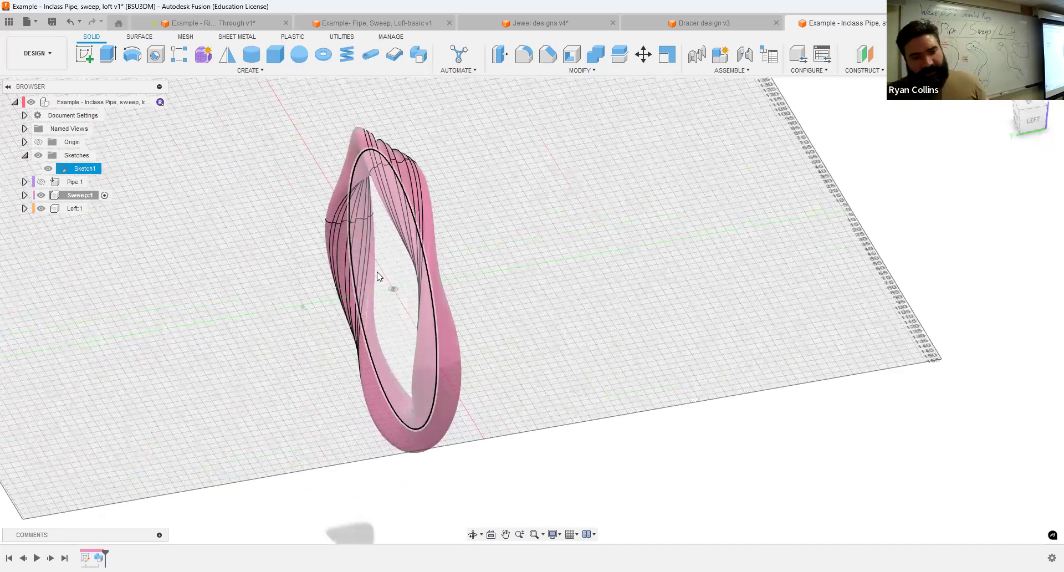
{"action": "left_click", "coordinate": [853, 341]}
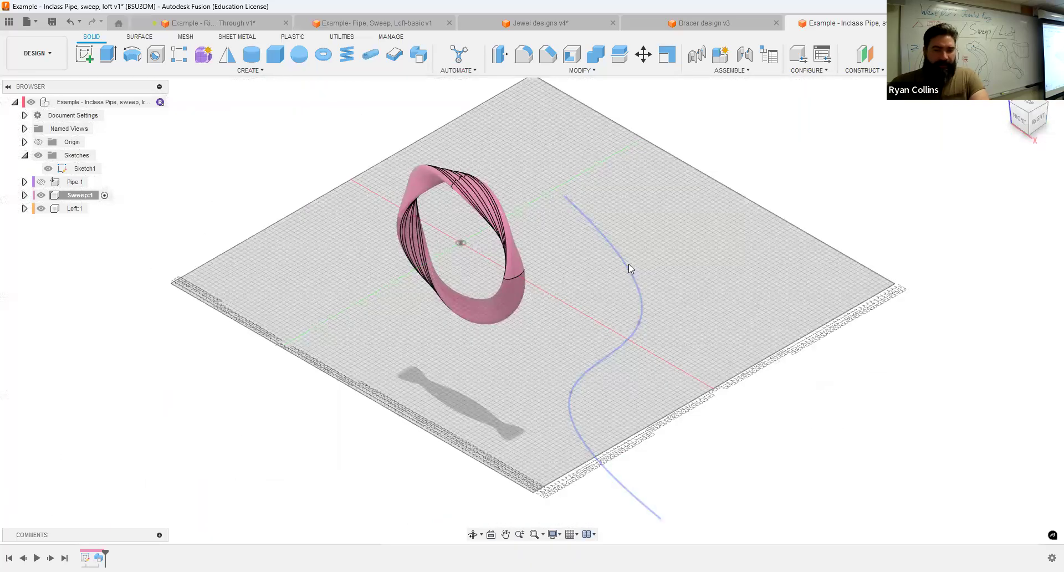
Start a construction plane along the spline path with proportional distance type and set its distance to 0.
{"action": "left_click", "coordinate": [628, 265]}
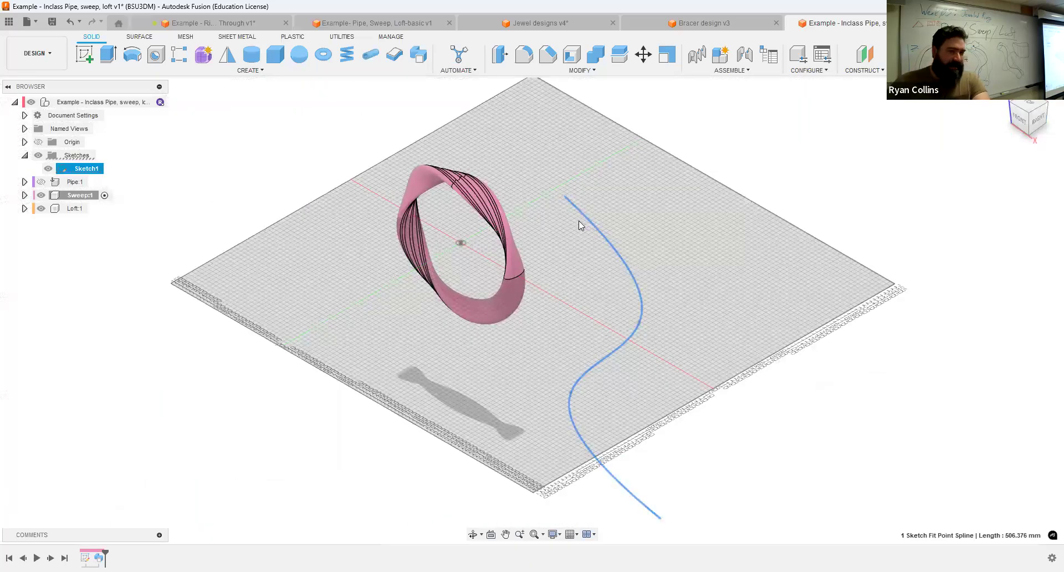
{"action": "scroll", "coordinate": [592, 225], "scroll_direction": "up", "scroll_amount": 5}
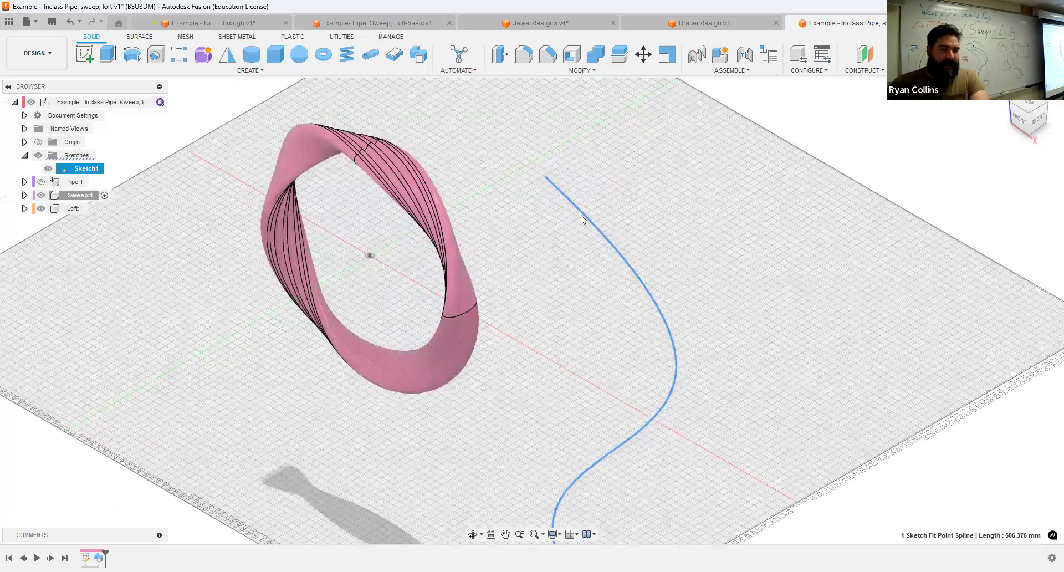
{"action": "middle_click_drag", "start_coordinate": [624, 240], "coordinate": [672, 248], "text": "shift"}
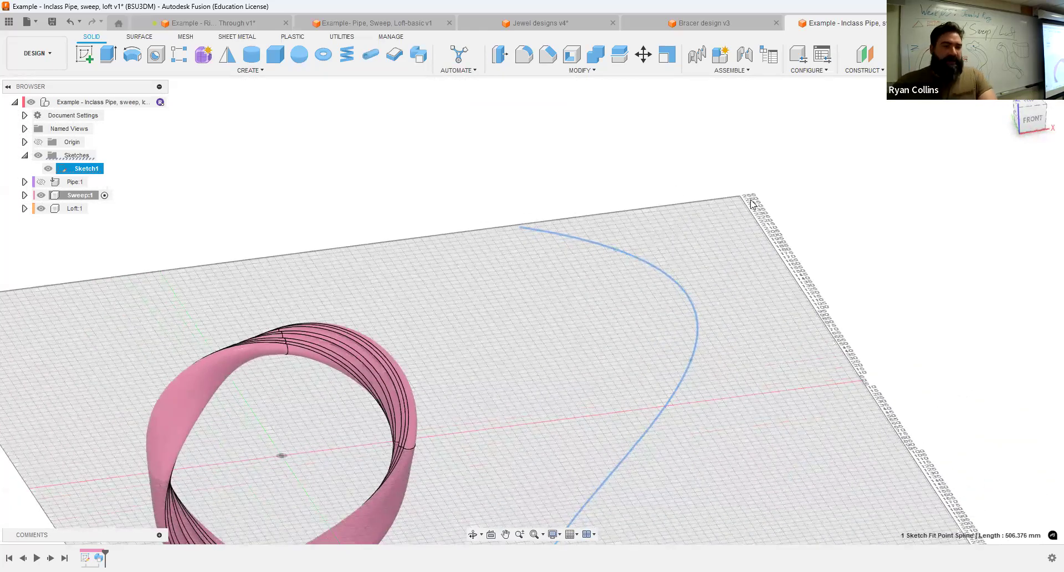
{"action": "left_click", "coordinate": [867, 71]}
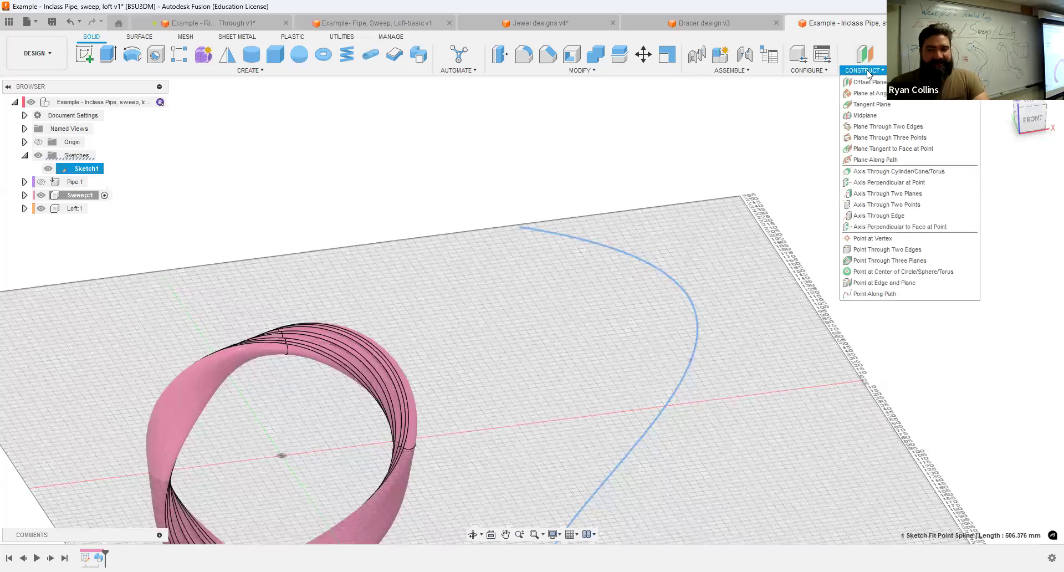
{"action": "left_click", "coordinate": [876, 160]}
{"action": "left_click", "coordinate": [618, 247]}
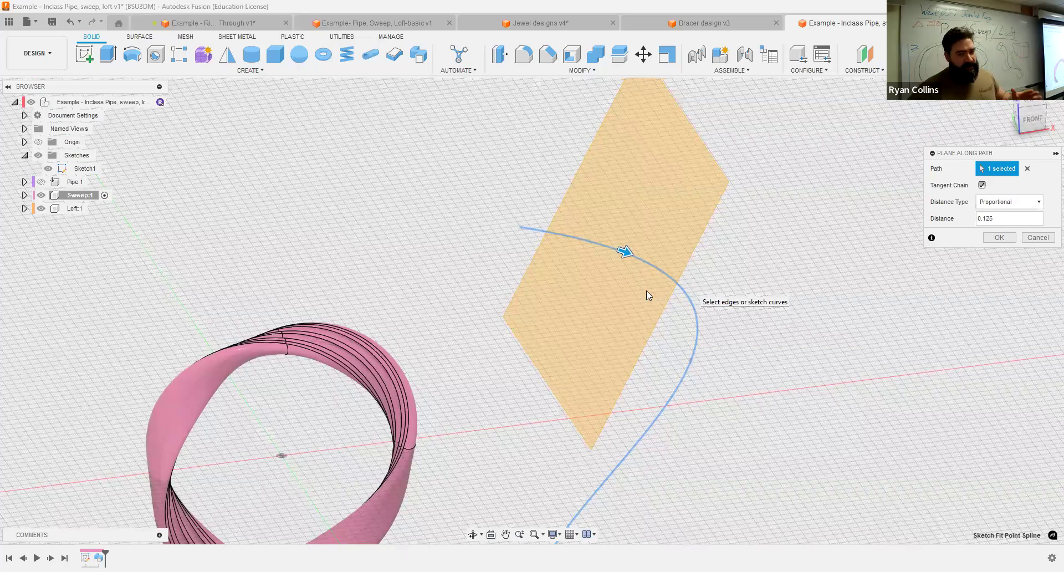
{"action": "left_click_drag", "start_coordinate": [625, 252], "coordinate": [624, 311]}
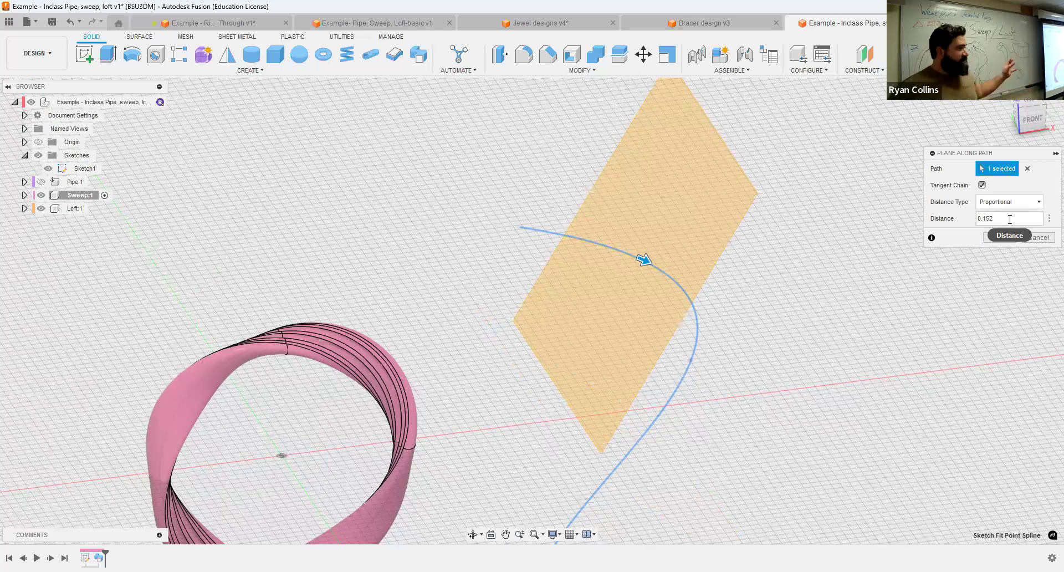
{"action": "left_click", "coordinate": [950, 220]}
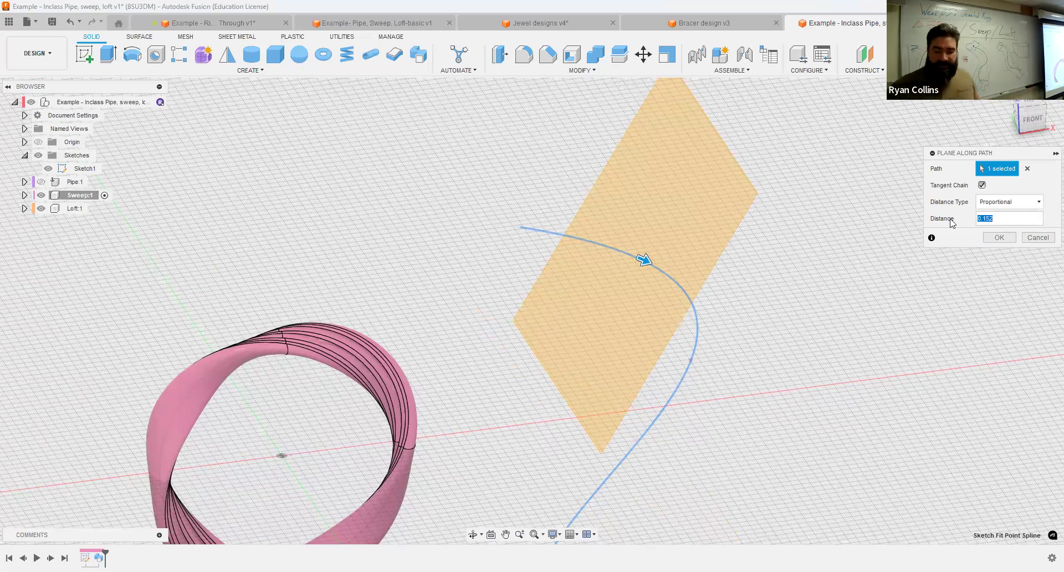
{"action": "type", "text": "0"}
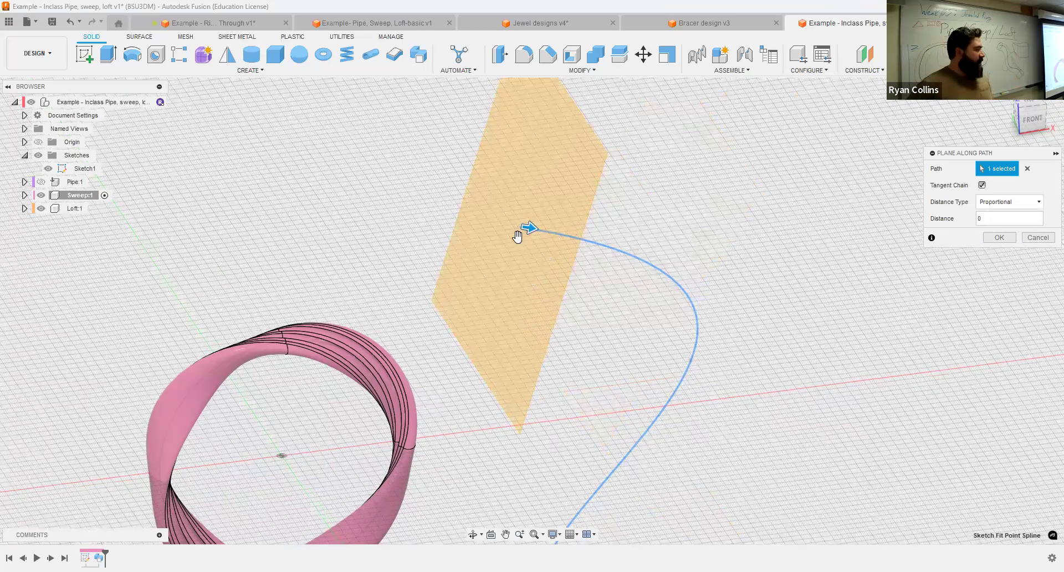
Set the plane's proportional distance to 1 and create it at the spline's far end.
{"action": "left_click_drag", "start_coordinate": [1003, 218], "coordinate": [962, 220]}
{"action": "type", "text": "1"}
{"action": "scroll", "coordinate": [781, 352], "scroll_direction": "down", "scroll_amount": 3}
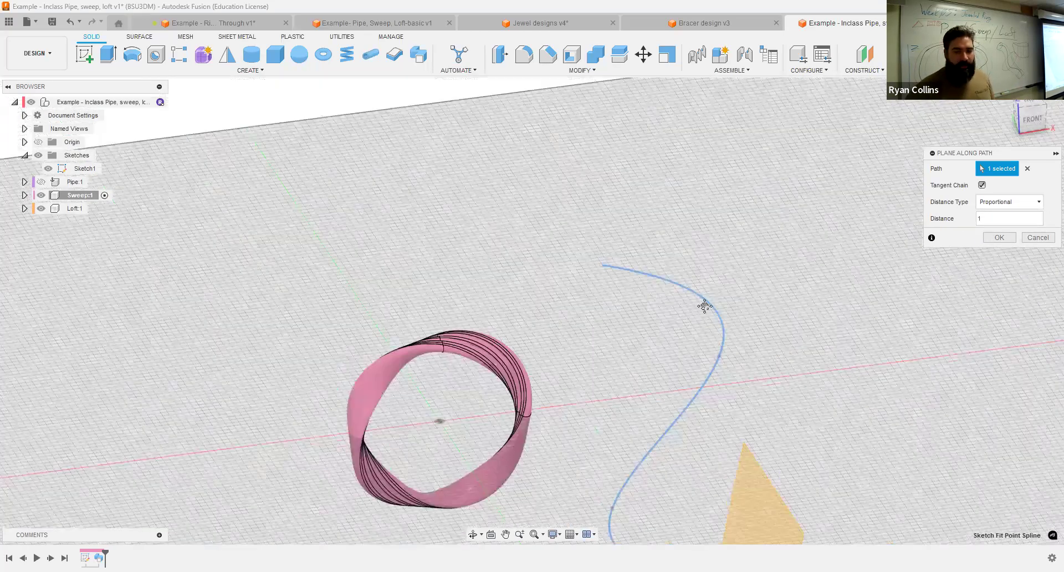
{"action": "middle_click_drag", "start_coordinate": [704, 304], "coordinate": [655, 437], "text": "shift"}
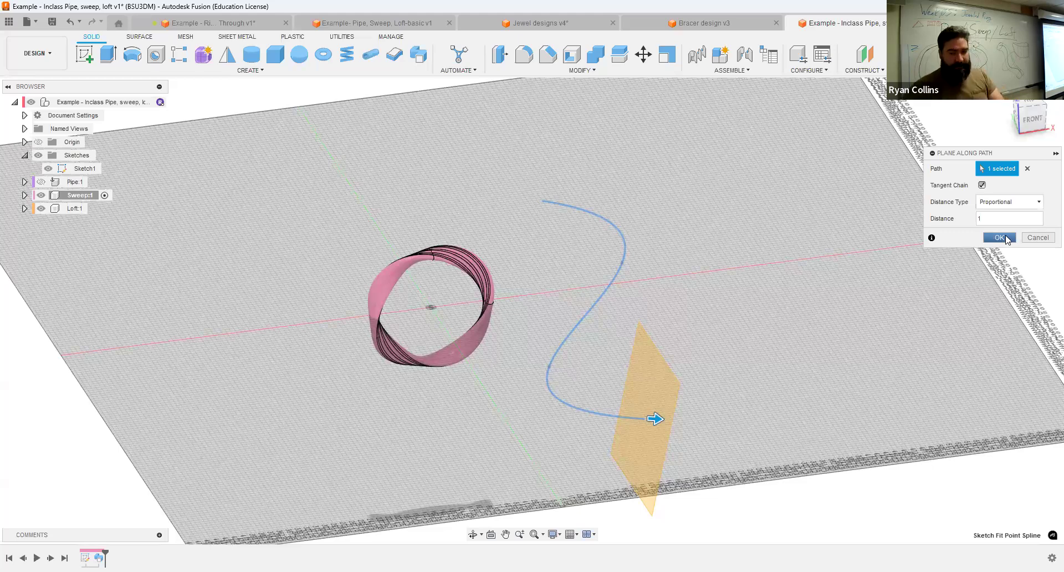
{"action": "left_click", "coordinate": [1000, 238]}
Start a new sketch on the construction plane at the end of the spline.
{"action": "scroll", "coordinate": [748, 403], "scroll_direction": "up", "scroll_amount": 3}
{"action": "mouse_move", "coordinate": [770, 420]}
{"action": "middle_mouse_down", "text": "shift"}
{"action": "mouse_move", "coordinate": [734, 399]}
{"action": "mouse_move", "coordinate": [832, 403]}
{"action": "mouse_move", "coordinate": [729, 271]}
{"action": "middle_mouse_up", "text": "shift"}
{"action": "left_click", "coordinate": [85, 54]}
{"action": "left_click", "coordinate": [564, 296]}
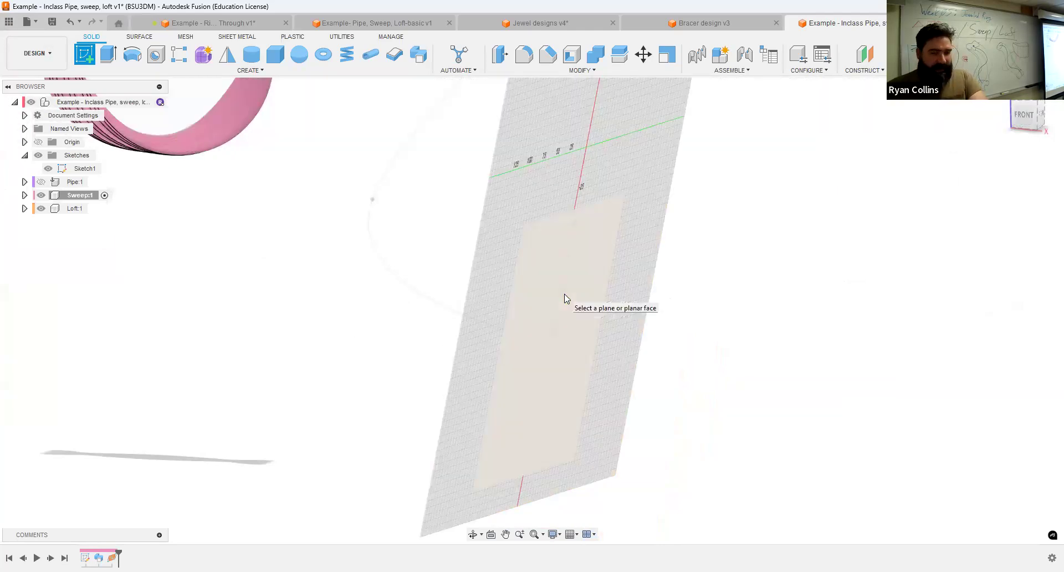
{"action": "left_click", "coordinate": [538, 291]}
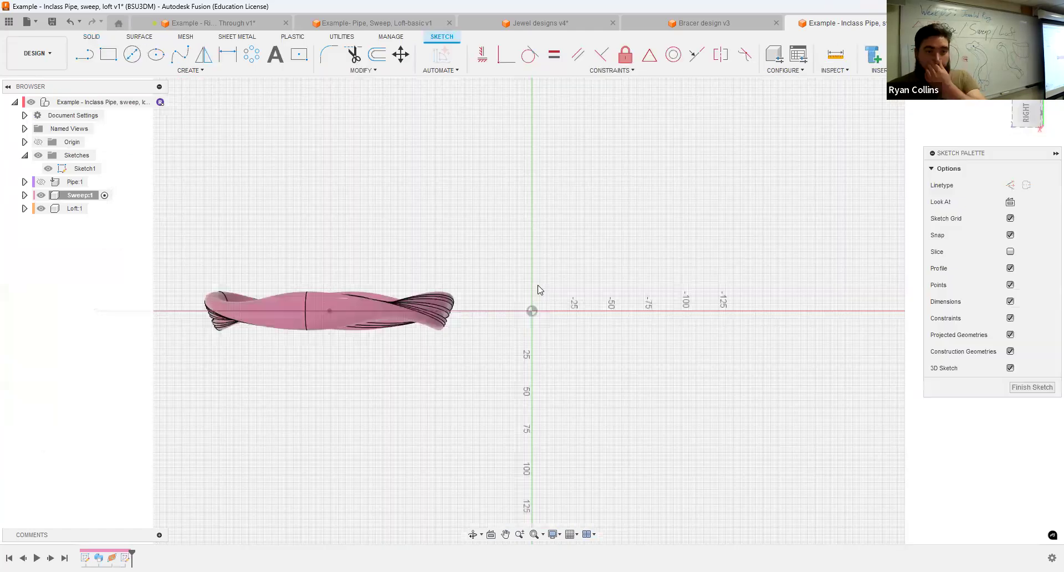
Draw a center rectangle 90 mm wide and 20 mm high on the spline's endpoint and finish the sketch.
{"action": "left_click", "coordinate": [195, 70]}
{"action": "left_click", "coordinate": [299, 55]}
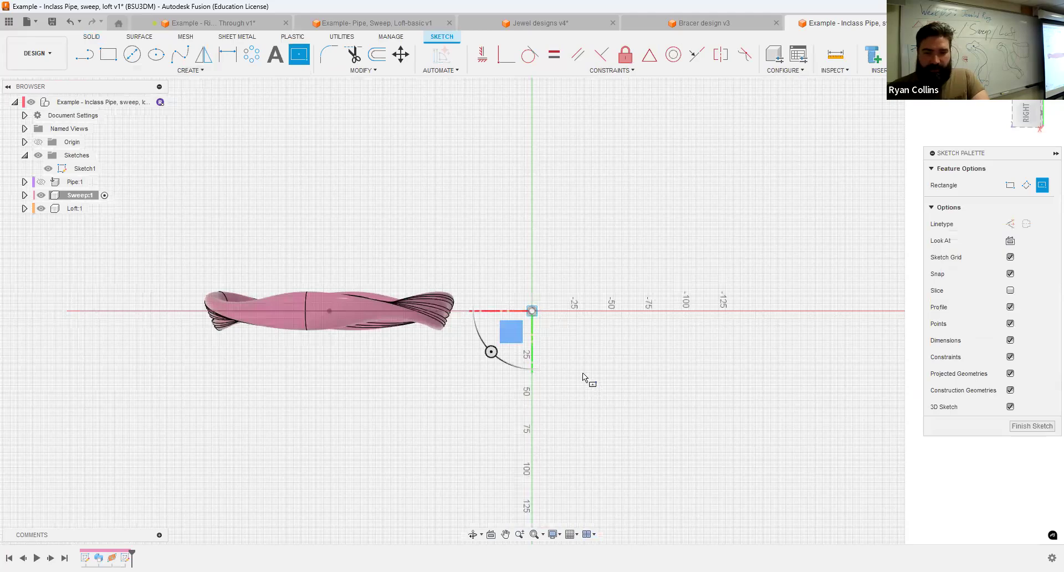
{"action": "mouse_move", "coordinate": [583, 372]}
{"action": "middle_mouse_down", "text": "shift"}
{"action": "mouse_move", "coordinate": [588, 386]}
{"action": "mouse_move", "coordinate": [629, 394]}
{"action": "mouse_move", "coordinate": [613, 408]}
{"action": "middle_mouse_up", "text": "shift"}
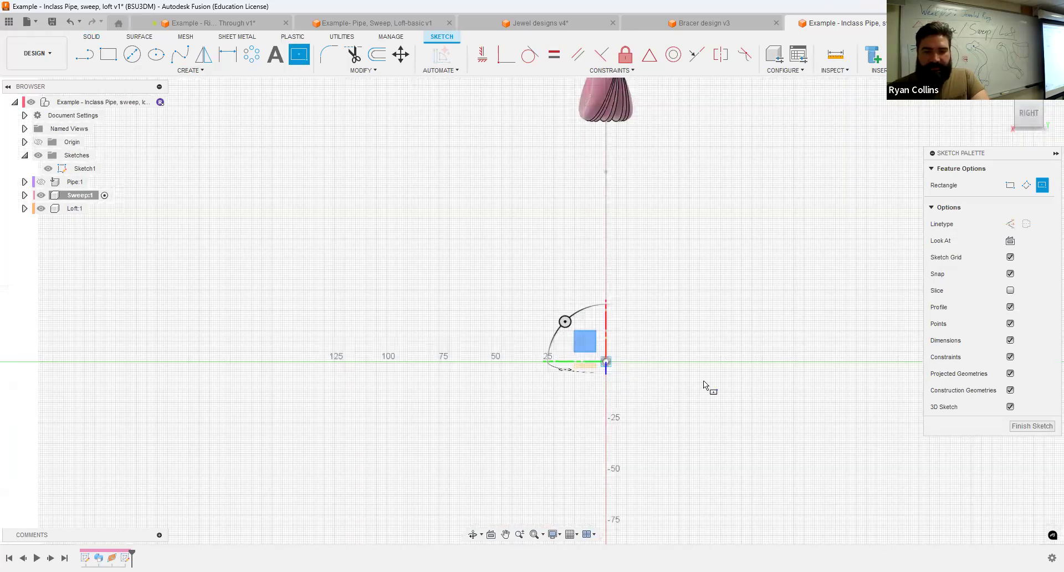
{"action": "type", "text": "20"}
{"action": "key", "text": "Tab"}
{"action": "type", "text": "90"}
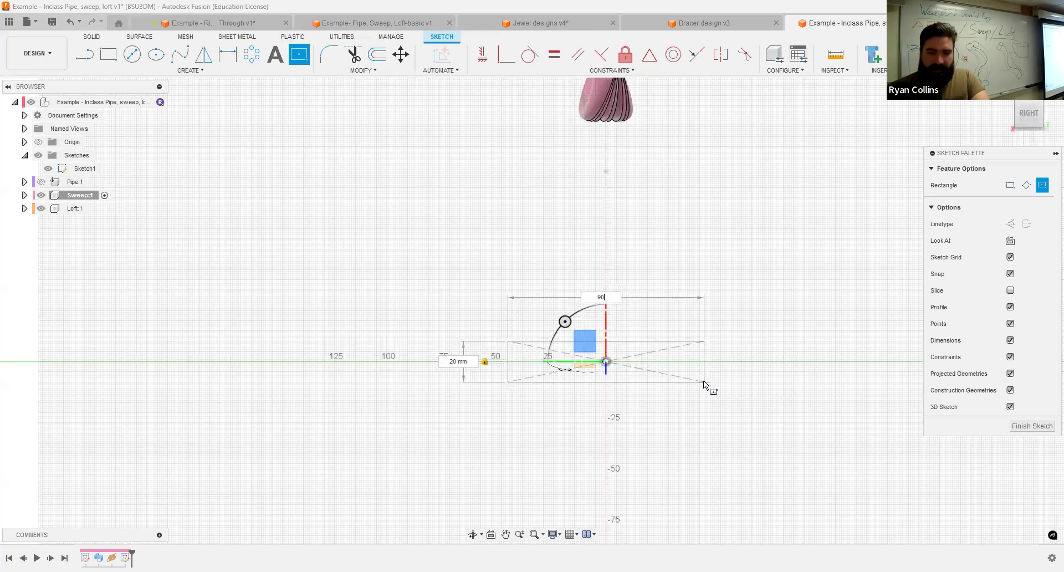
{"action": "key", "text": "Return"}
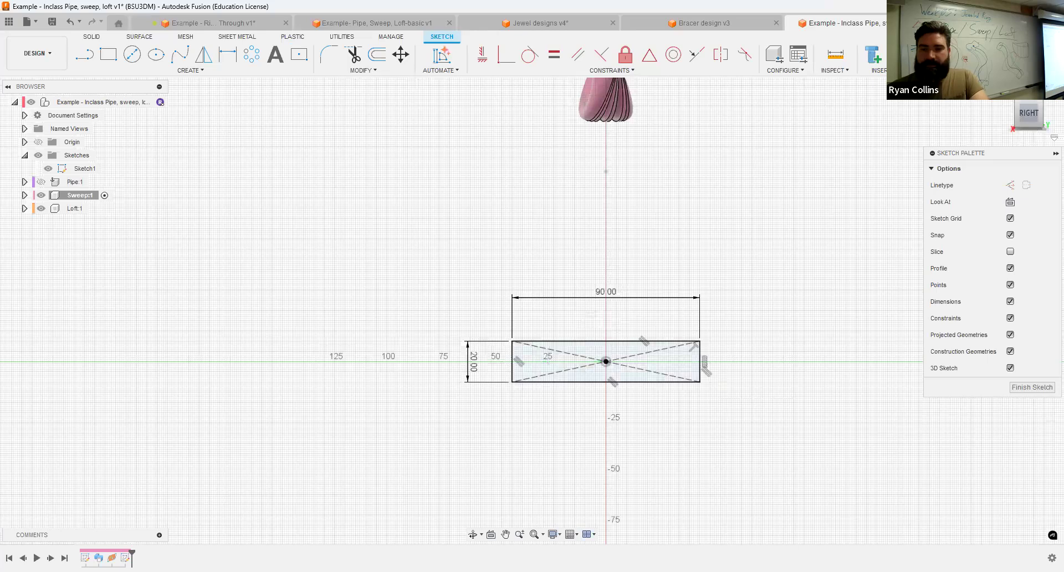
{"action": "key", "text": "Escape"}
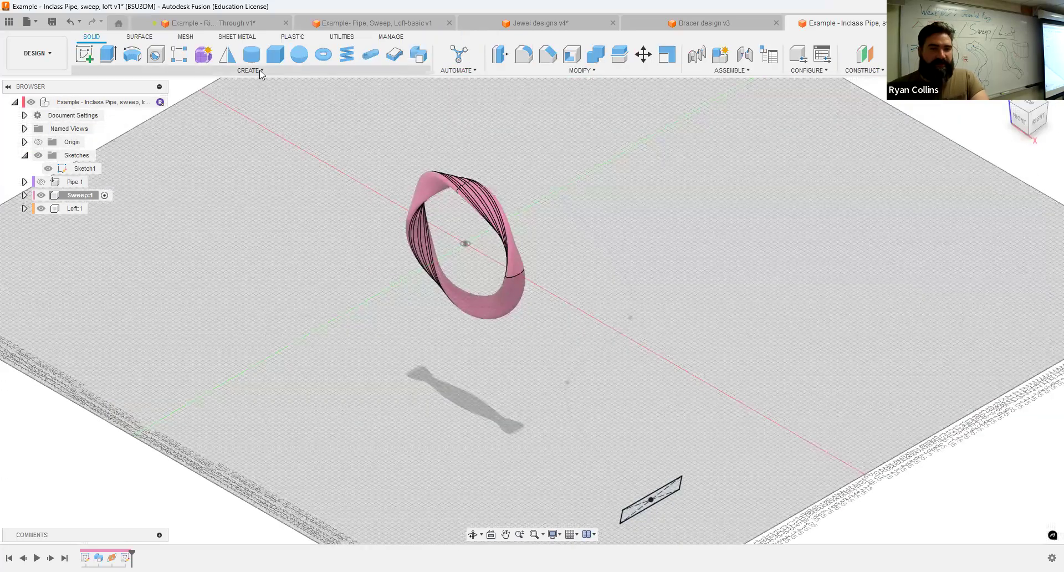
Set up a single-path sweep of the rectangle along the spline as a new body with perpendicular orientation.
{"action": "left_click", "coordinate": [417, 55]}
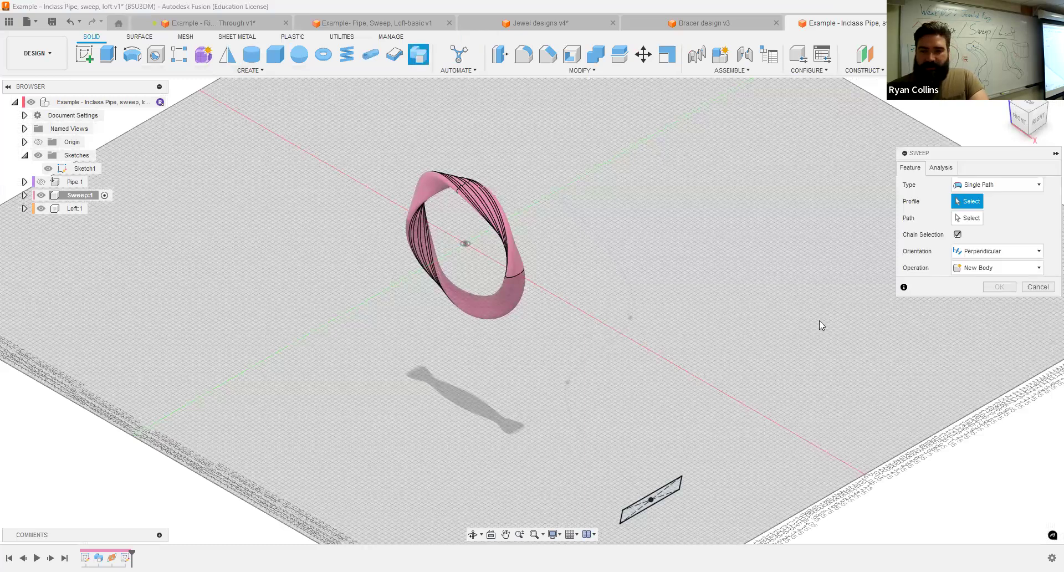
{"action": "left_click", "coordinate": [674, 496]}
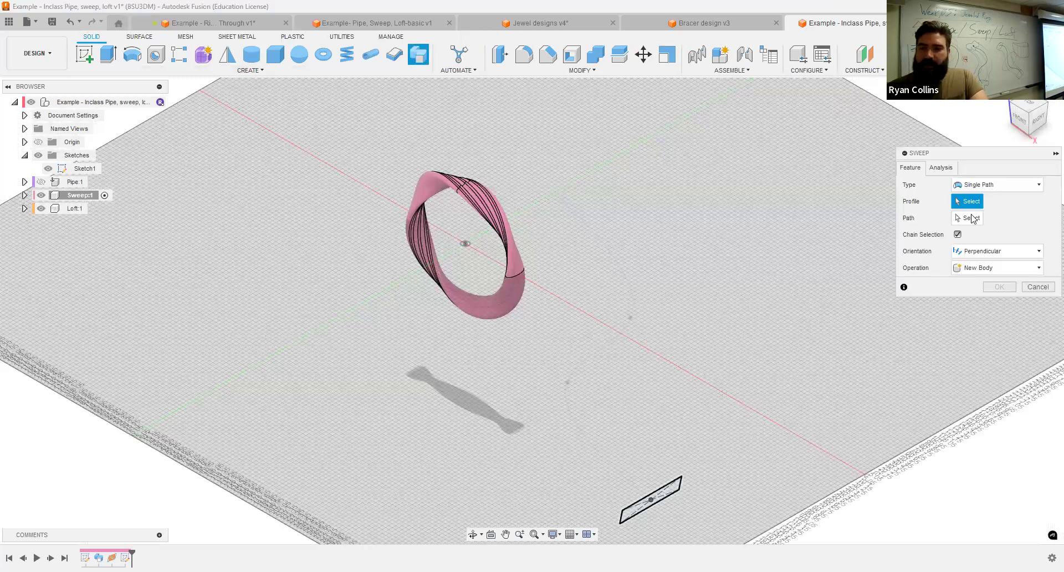
{"action": "left_click", "coordinate": [972, 218]}
{"action": "left_click", "coordinate": [601, 430]}
{"action": "middle_click_drag", "start_coordinate": [754, 368], "coordinate": [828, 345], "text": "shift"}
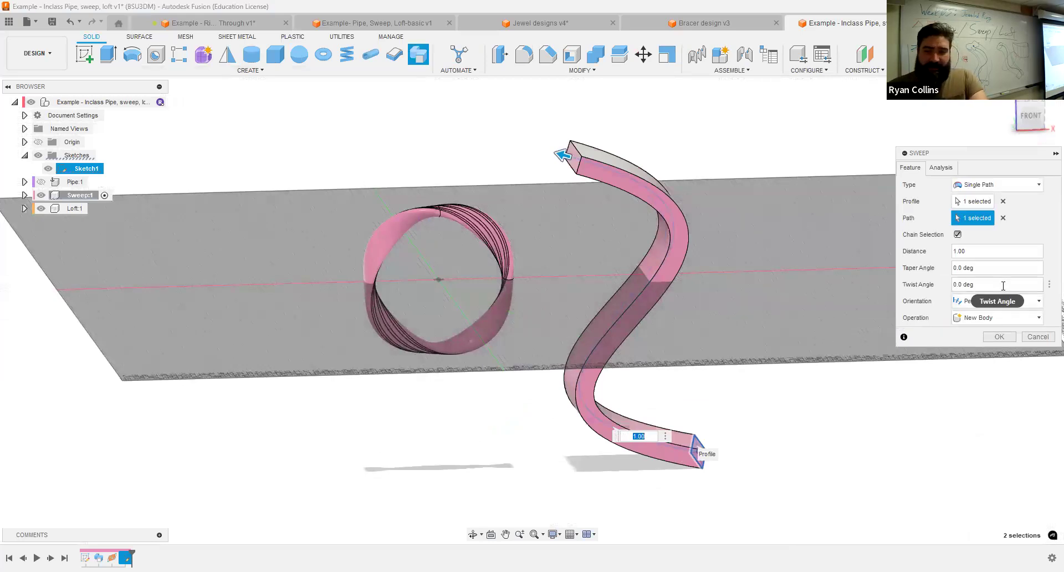
Try twist angles of 122 and 90 degrees on the rectangle's sweep.
{"action": "left_click", "coordinate": [934, 287]}
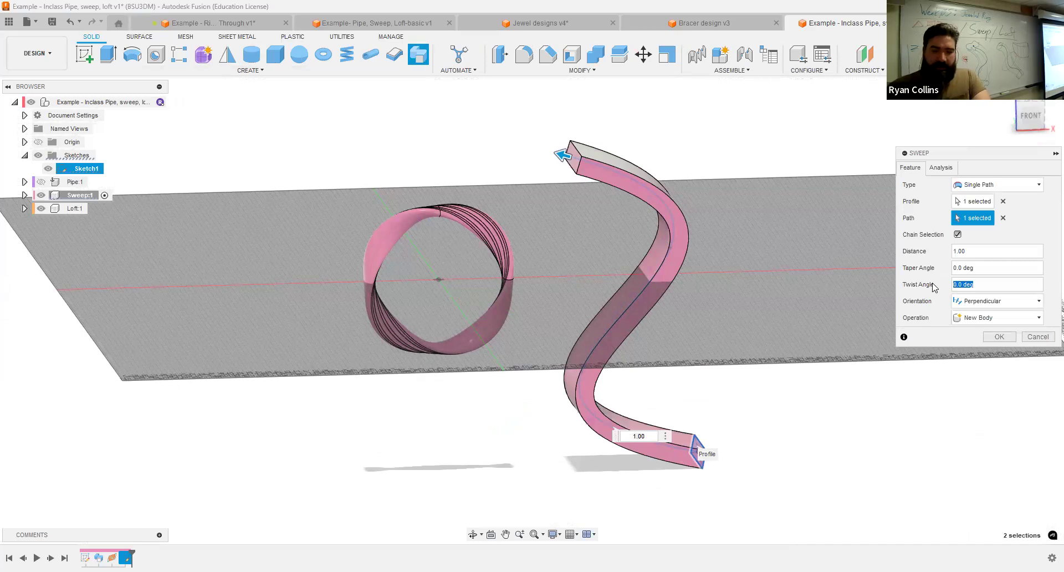
{"action": "type", "text": "122"}
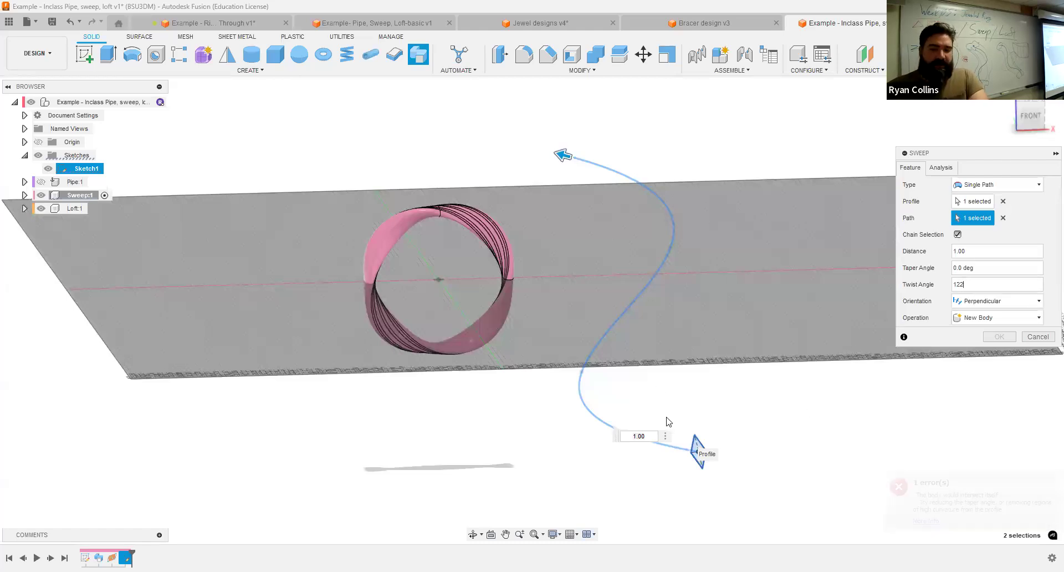
{"action": "middle_click_drag", "start_coordinate": [759, 323], "coordinate": [692, 335], "text": "shift"}
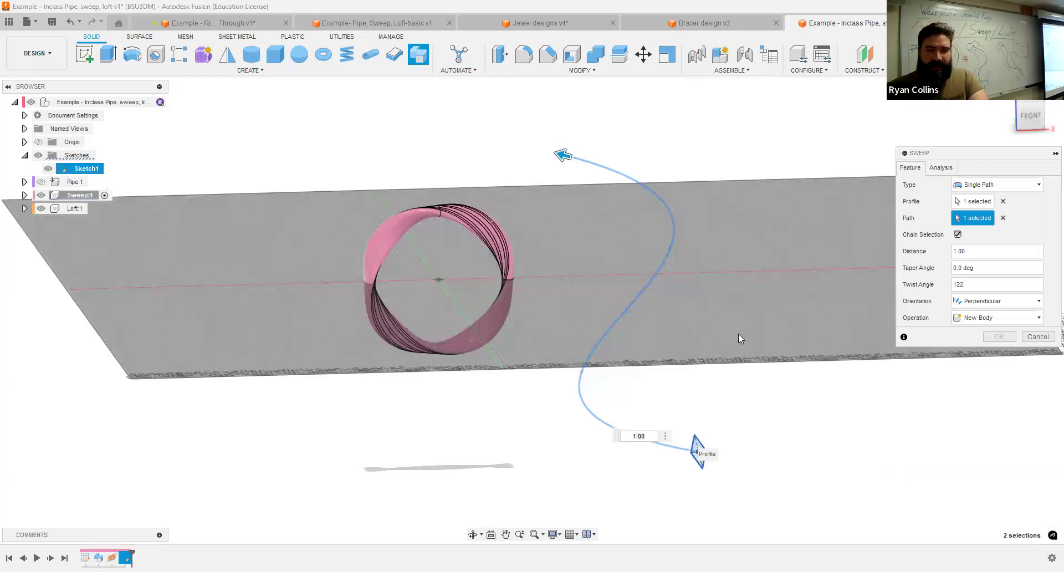
{"action": "key", "text": "BackSpace"}
{"action": "key", "text": "BackSpace"}
{"action": "key", "text": "BackSpace"}
{"action": "type", "text": "90"}
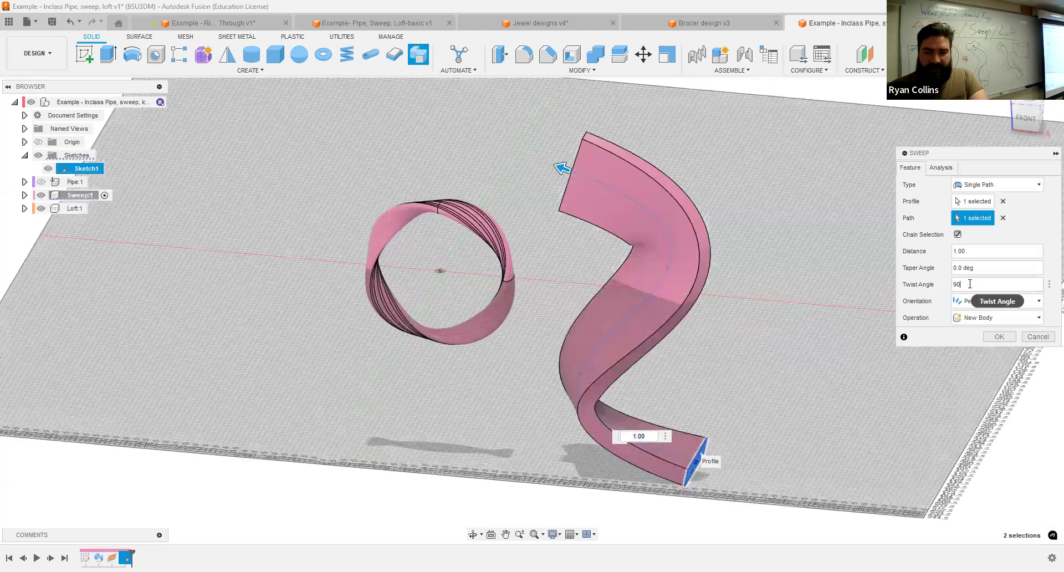
Set the sweep's twist angle to 45 degrees, inspect the preview from several sides and create the body.
{"action": "left_click_drag", "start_coordinate": [994, 284], "coordinate": [941, 287]}
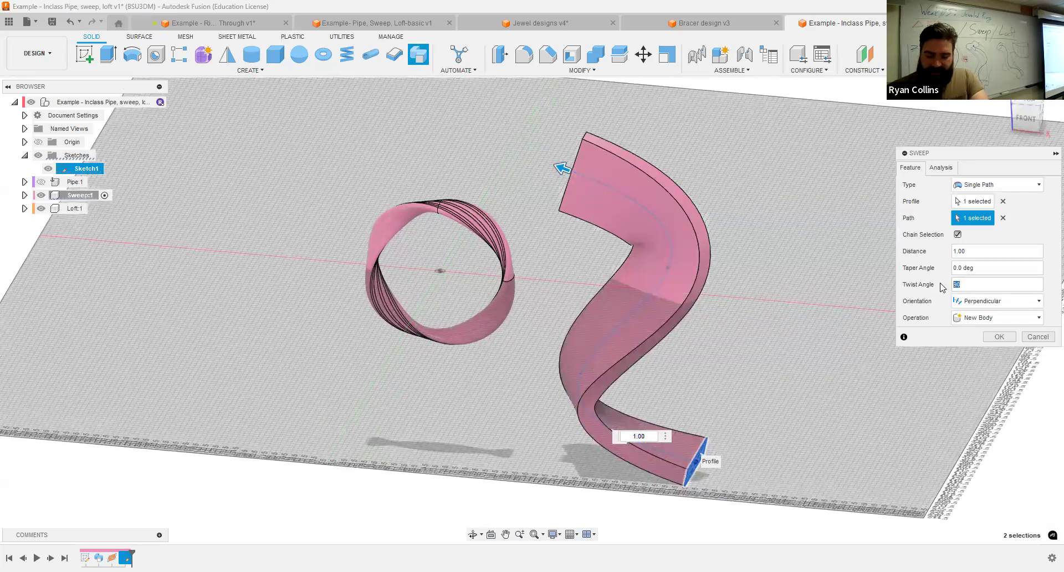
{"action": "type", "text": "45"}
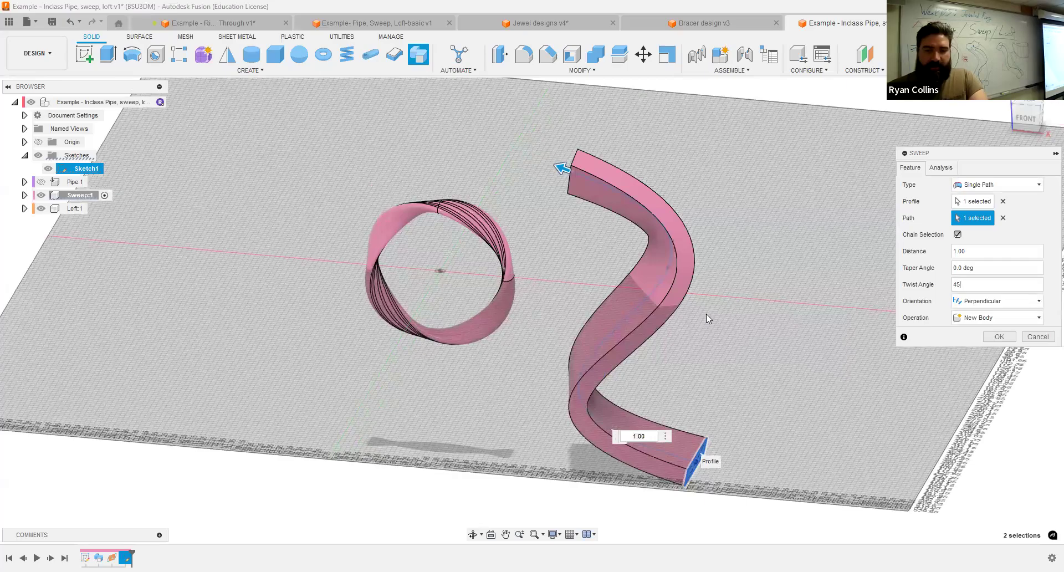
{"action": "middle_click_drag", "start_coordinate": [780, 304], "coordinate": [582, 307], "text": "shift"}
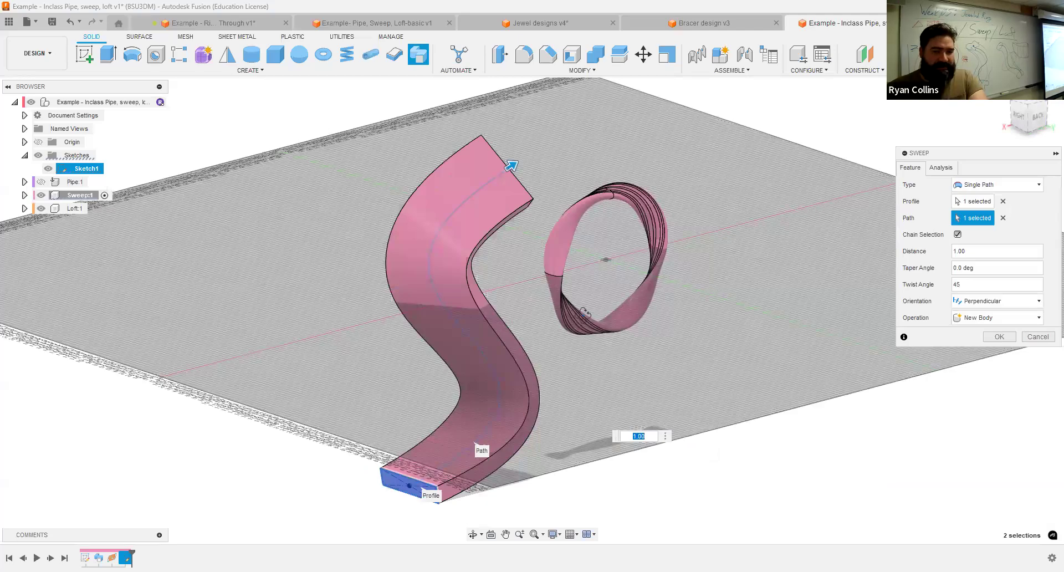
{"action": "middle_click_drag", "start_coordinate": [674, 308], "coordinate": [694, 318], "text": "shift"}
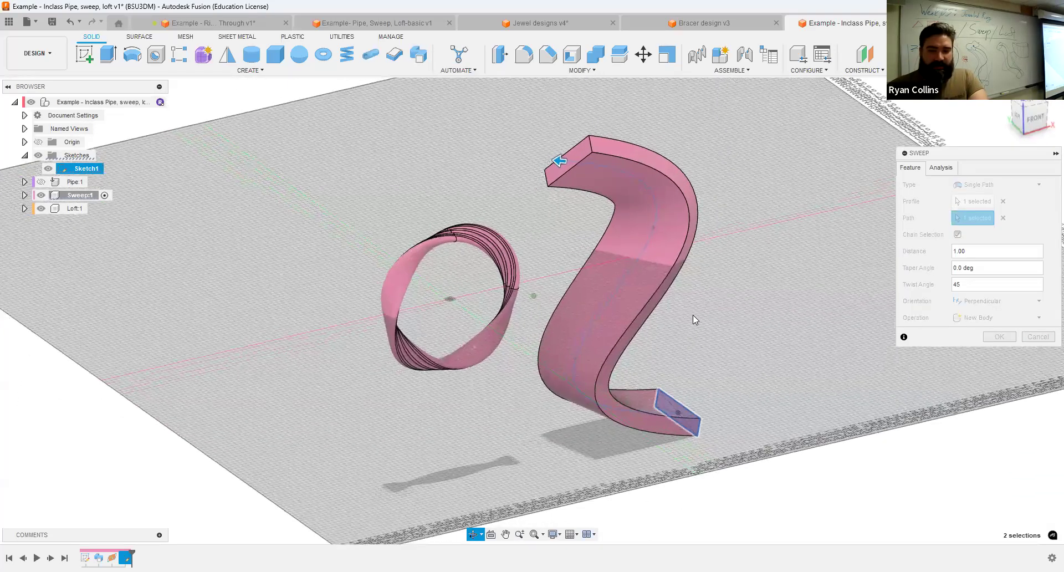
{"action": "left_click", "coordinate": [999, 336]}
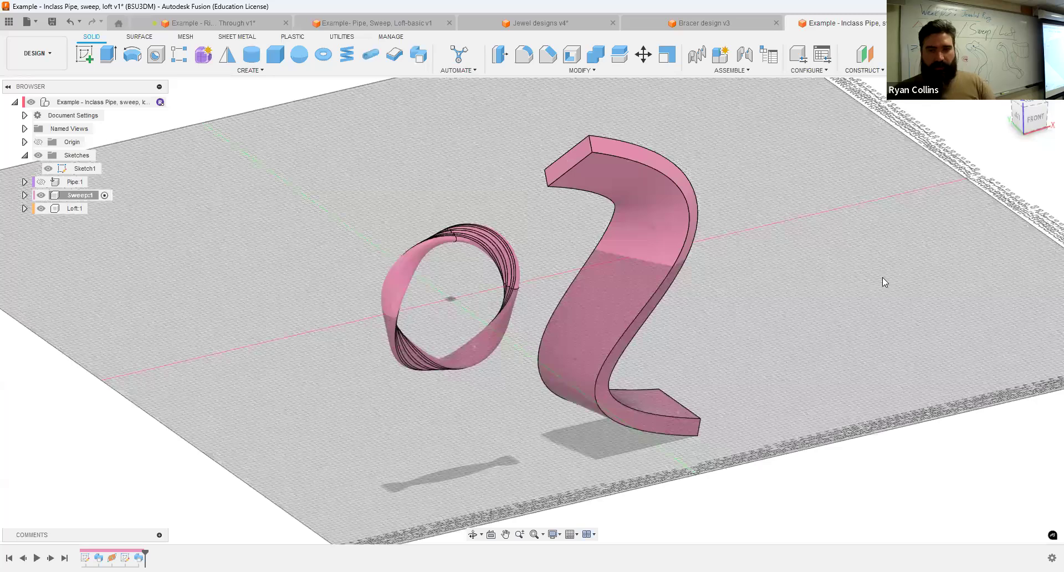
Save the design with the version description "Sweep".
{"action": "key", "text": "ctrl+s"}
{"action": "type", "text": "Sweep"}
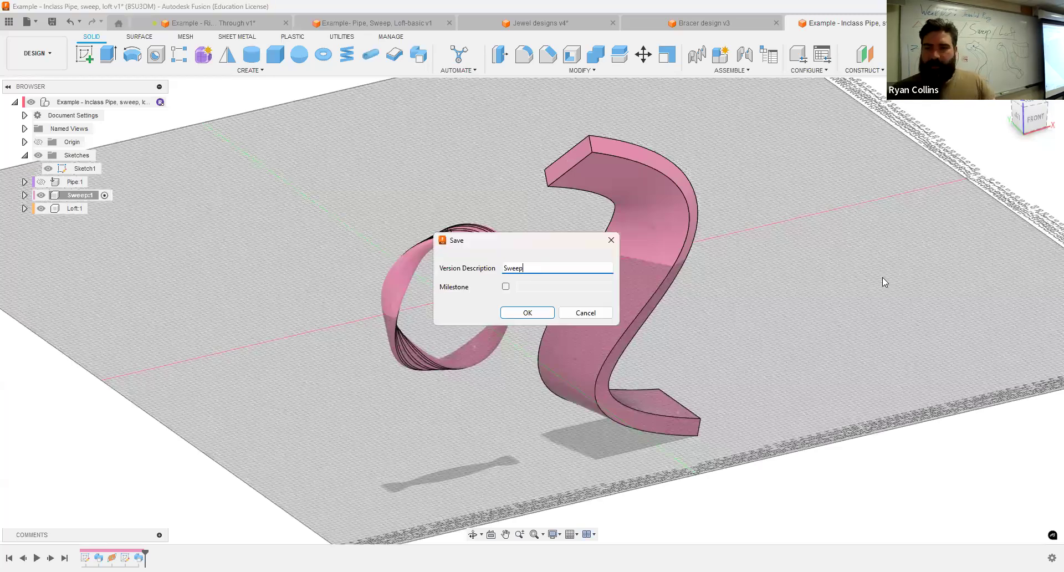
{"action": "key", "text": "Return"}
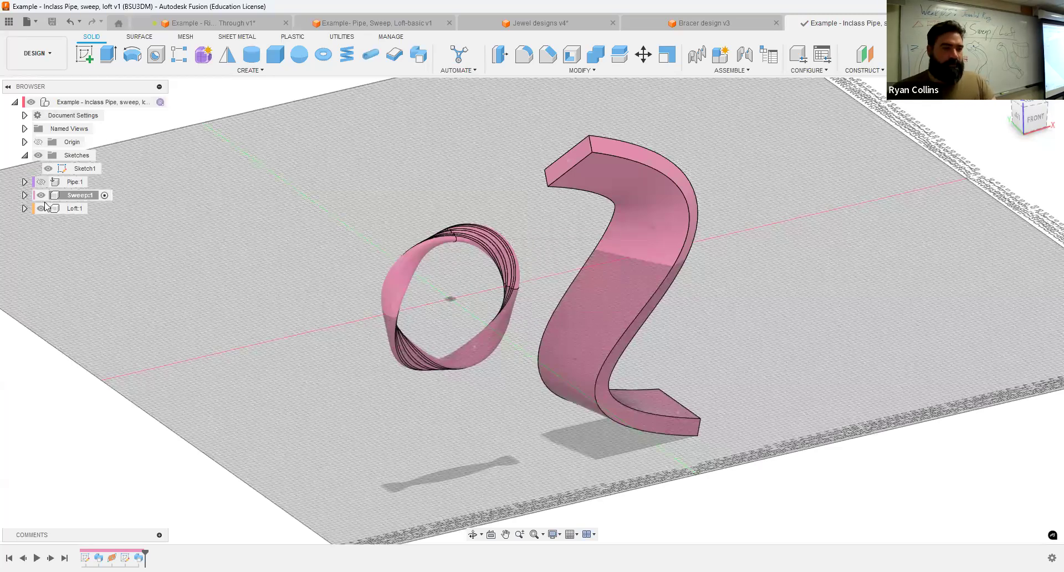
Activate the Loft component with the Sweep component hidden, and start a sketch on the front origin plane.
{"action": "left_click", "coordinate": [95, 209]}
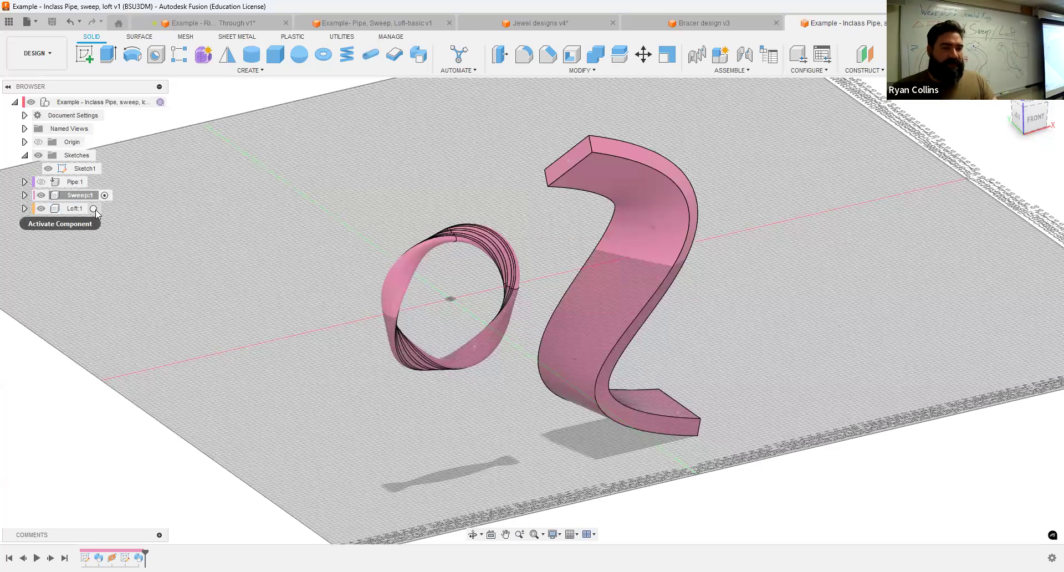
{"action": "left_click", "coordinate": [41, 195]}
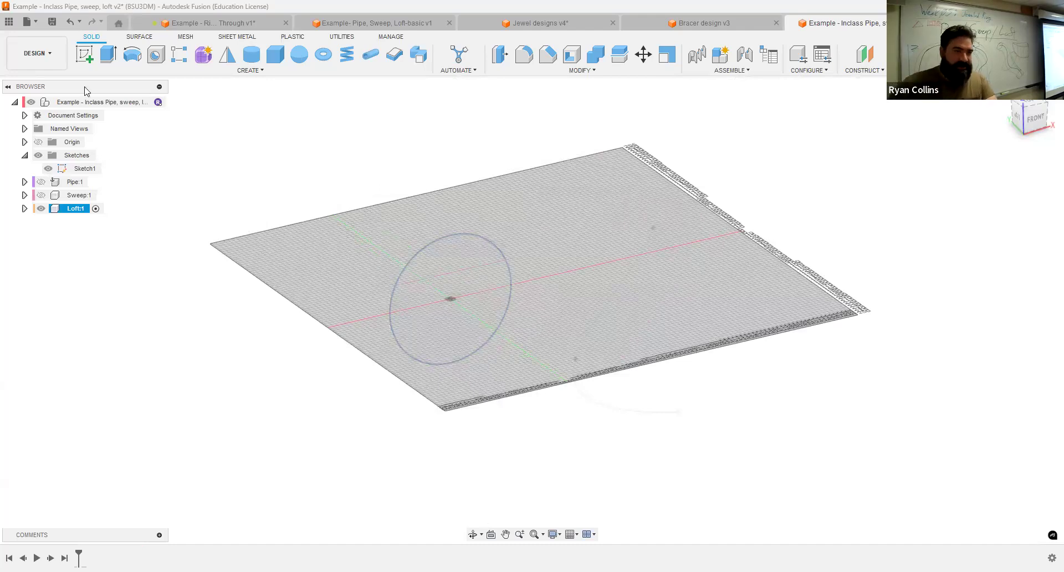
{"action": "left_click", "coordinate": [85, 55]}
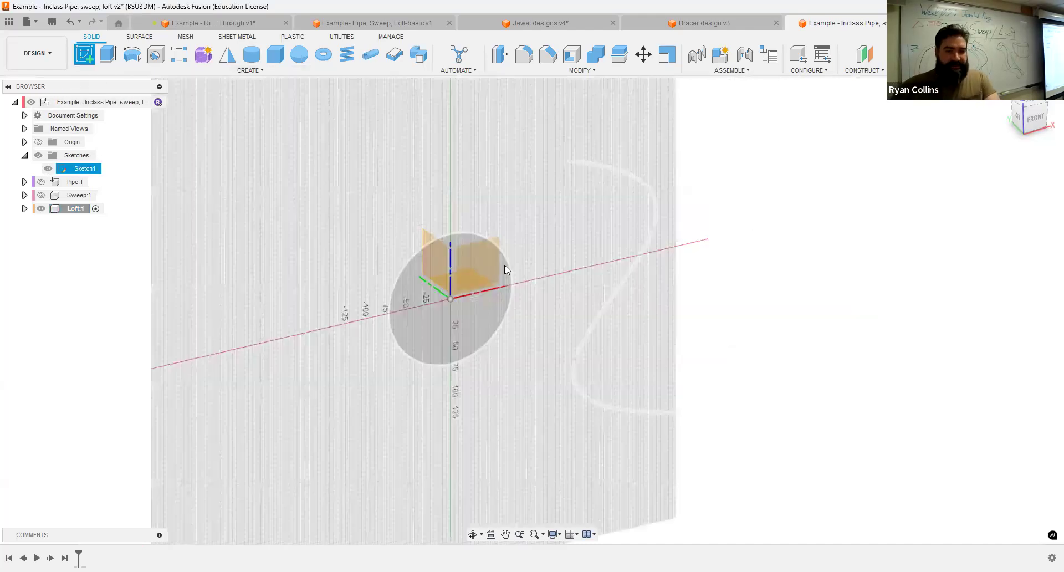
{"action": "left_click", "coordinate": [435, 257]}
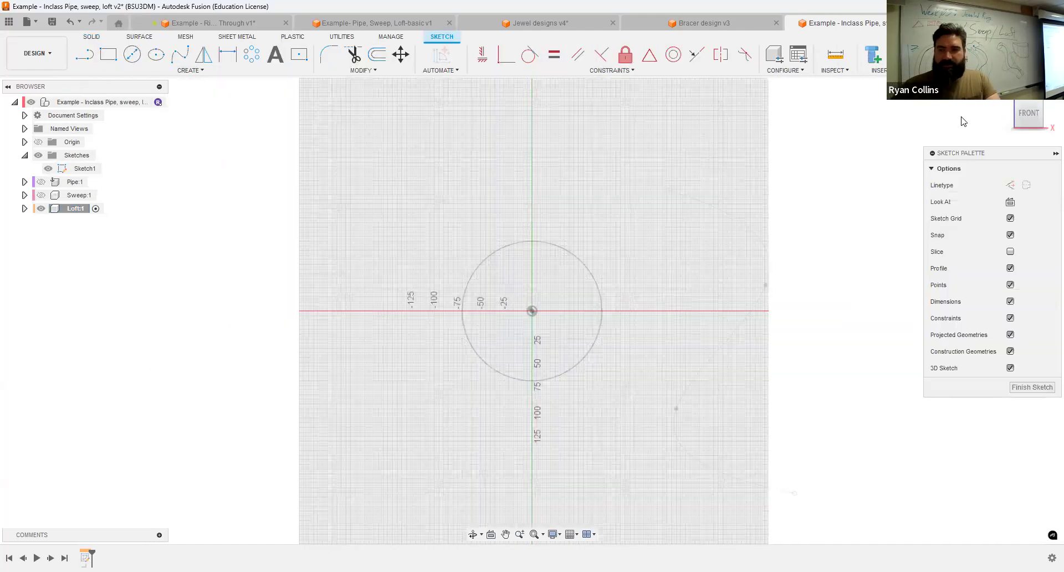
Redefine the new Loft sketch's plane to the origin YZ plane and reopen the sketch for editing.
{"action": "left_click", "coordinate": [977, 55]}
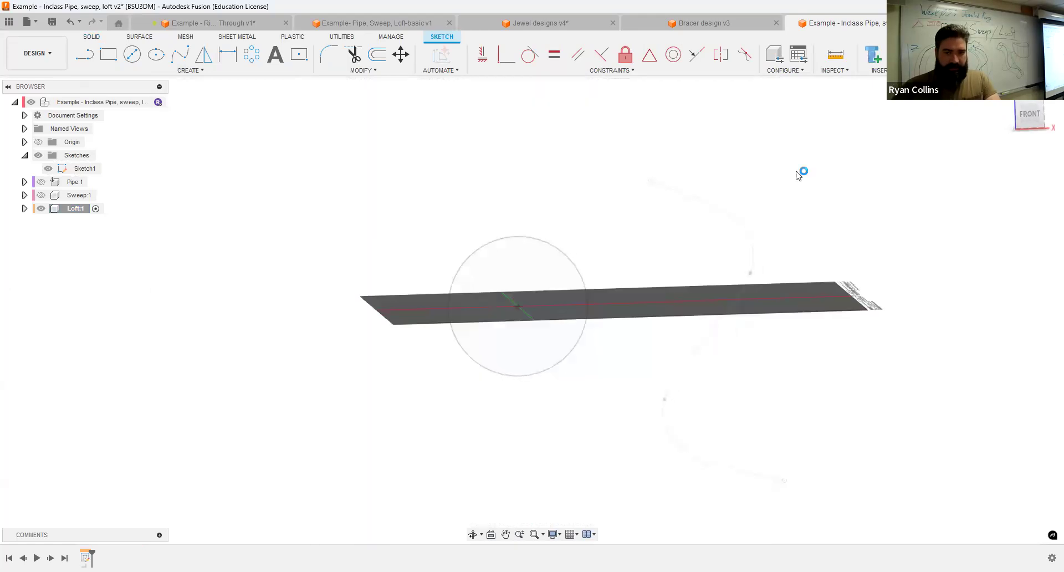
{"action": "right_click", "coordinate": [86, 557]}
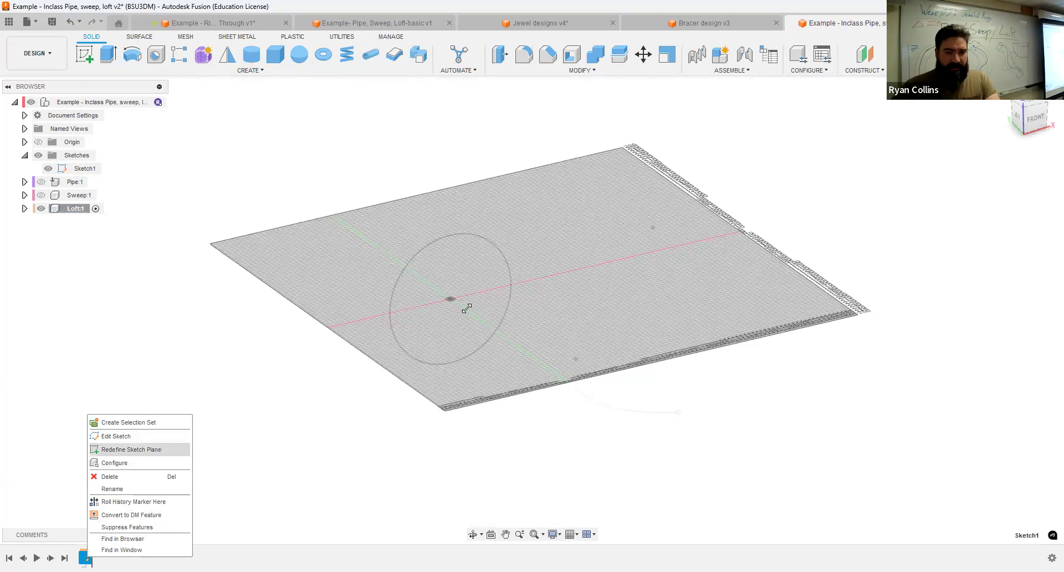
{"action": "left_click", "coordinate": [128, 449]}
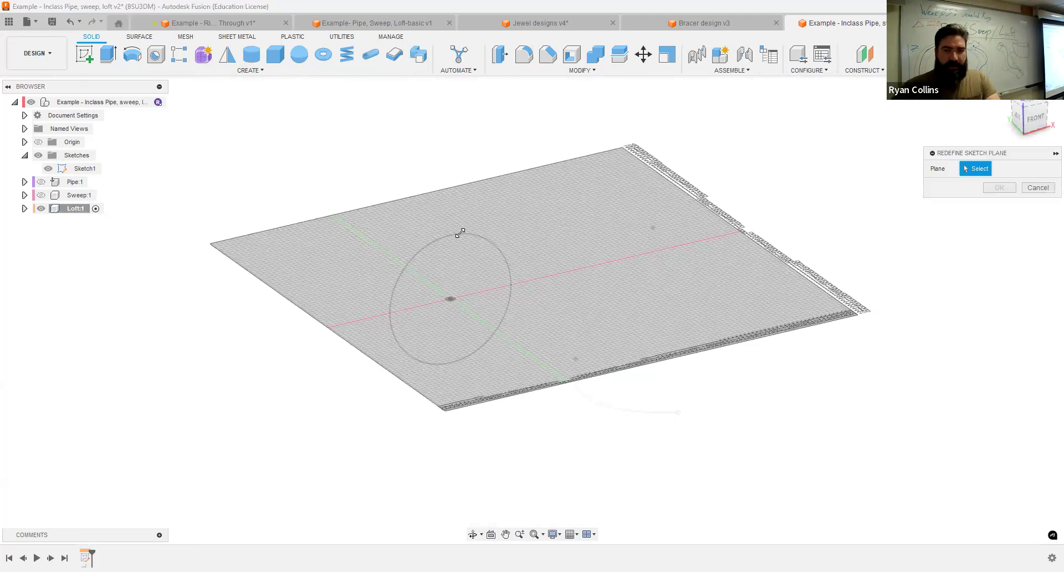
{"action": "left_click", "coordinate": [39, 143]}
{"action": "middle_click_drag", "start_coordinate": [311, 344], "coordinate": [442, 275], "text": "shift"}
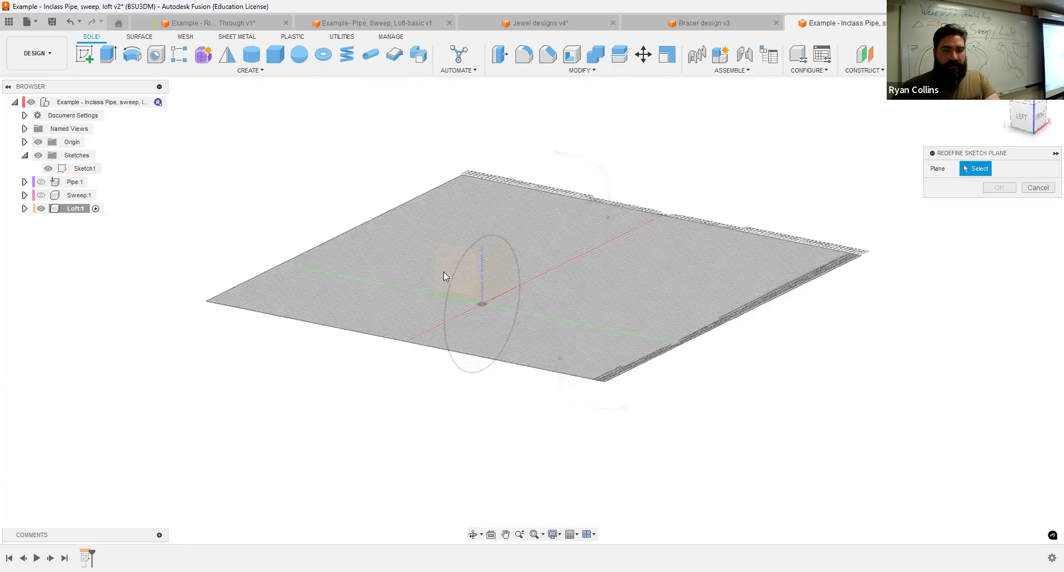
{"action": "left_click", "coordinate": [444, 272]}
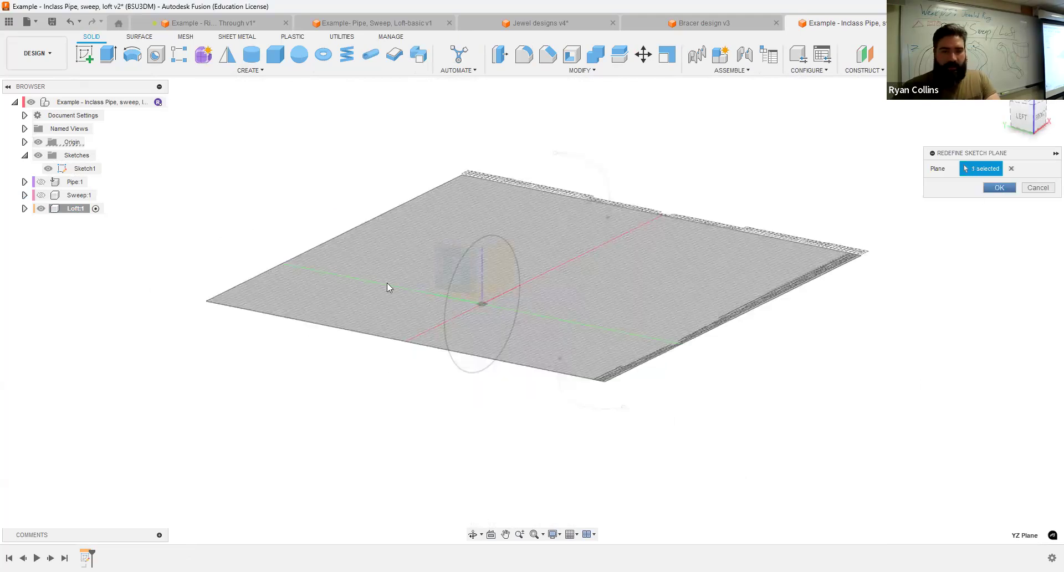
{"action": "key", "text": "Return"}
{"action": "right_click", "coordinate": [85, 557]}
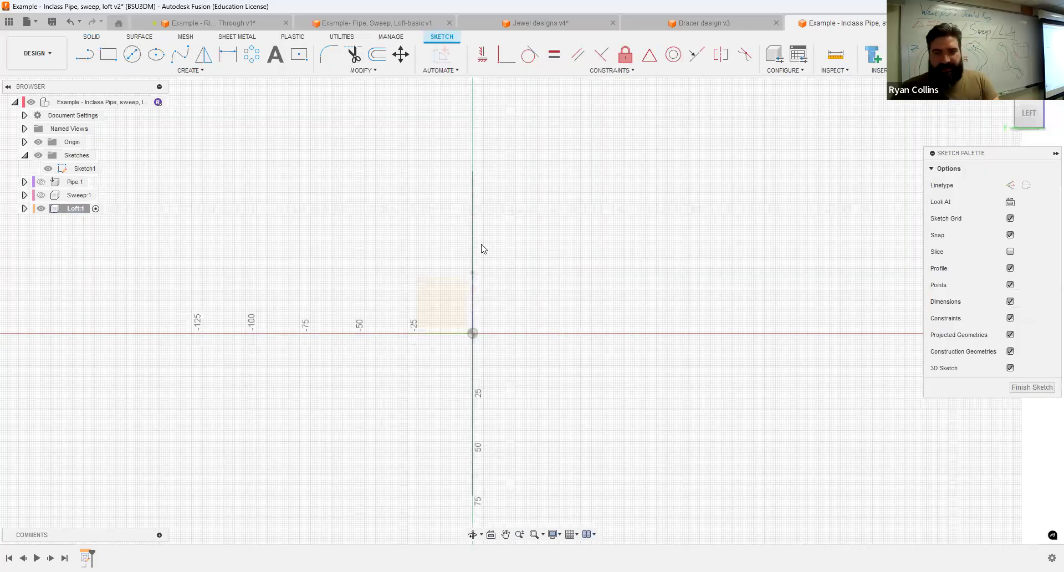
Project the large circle into the sketch and return to a straight-on view of the sketch plane.
{"action": "key", "text": "p"}
{"action": "left_click", "coordinate": [463, 239]}
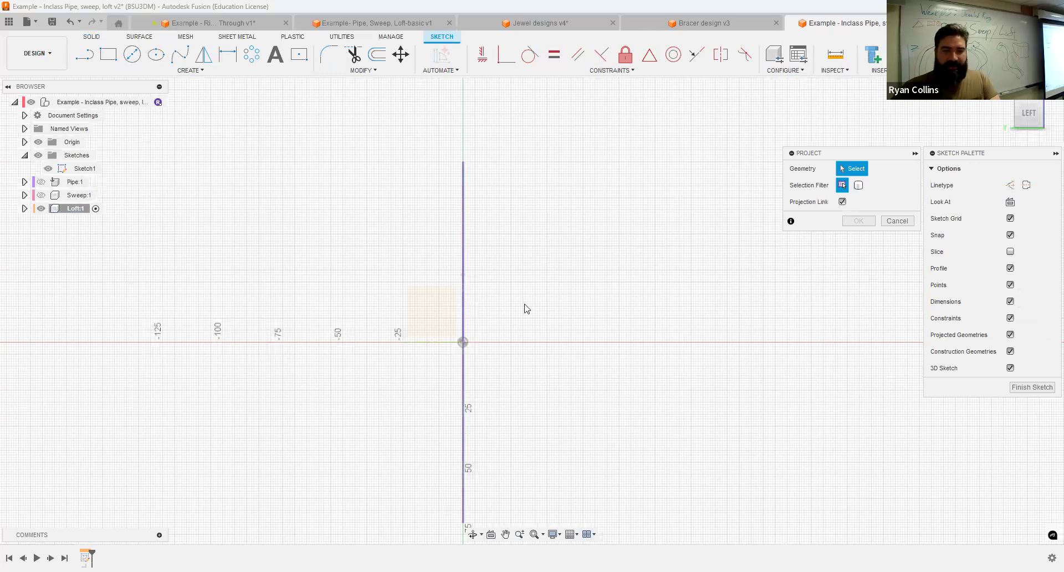
{"action": "mouse_move", "coordinate": [776, 297]}
{"action": "middle_mouse_down", "text": "shift"}
{"action": "mouse_move", "coordinate": [743, 292]}
{"action": "mouse_move", "coordinate": [862, 229]}
{"action": "middle_mouse_up", "text": "shift"}
{"action": "left_click", "coordinate": [863, 228]}
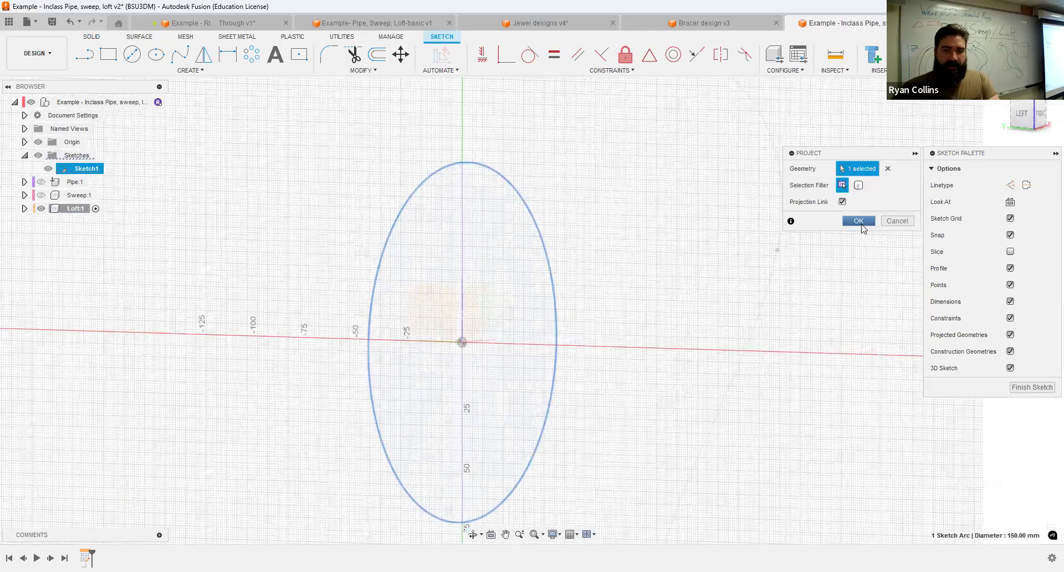
{"action": "left_click", "coordinate": [602, 304]}
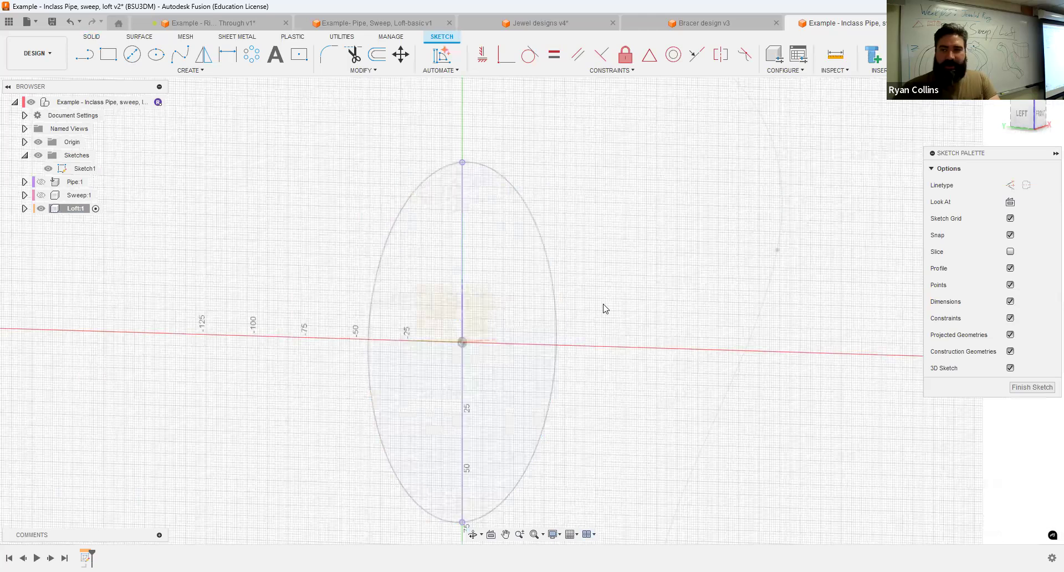
{"action": "left_click", "coordinate": [1017, 107]}
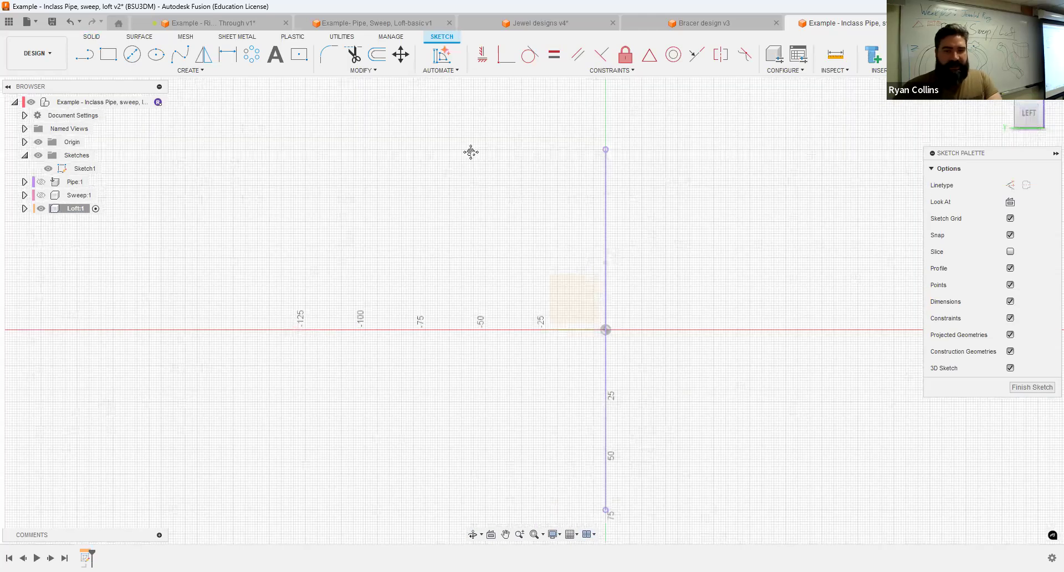
Draw a 30 mm by 6 mm center rectangle on the upper endpoint of the projected line.
{"action": "left_click", "coordinate": [294, 59]}
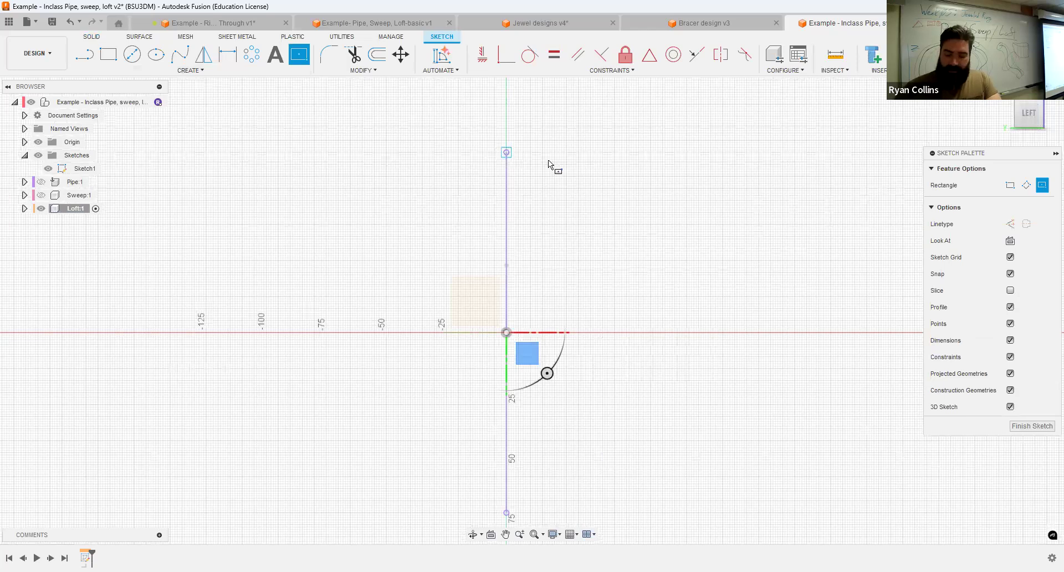
{"action": "left_click", "coordinate": [506, 152]}
{"action": "type", "text": "30"}
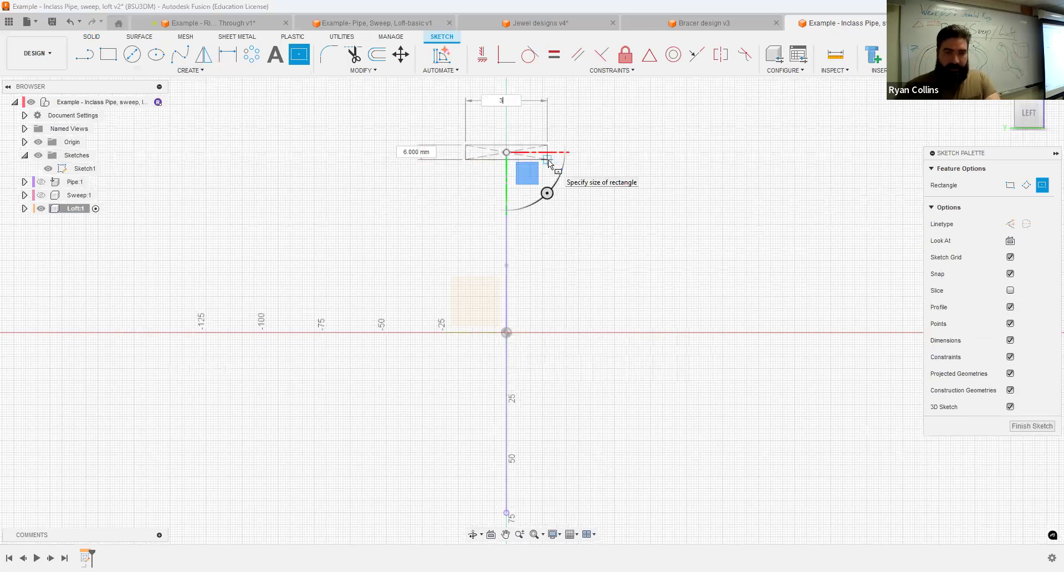
{"action": "key", "text": "Tab"}
{"action": "type", "text": "6"}
{"action": "key", "text": "Return"}
{"action": "scroll", "coordinate": [592, 440], "scroll_direction": "down", "scroll_amount": 3}
{"action": "middle_click_drag", "start_coordinate": [593, 439], "coordinate": [544, 344]}
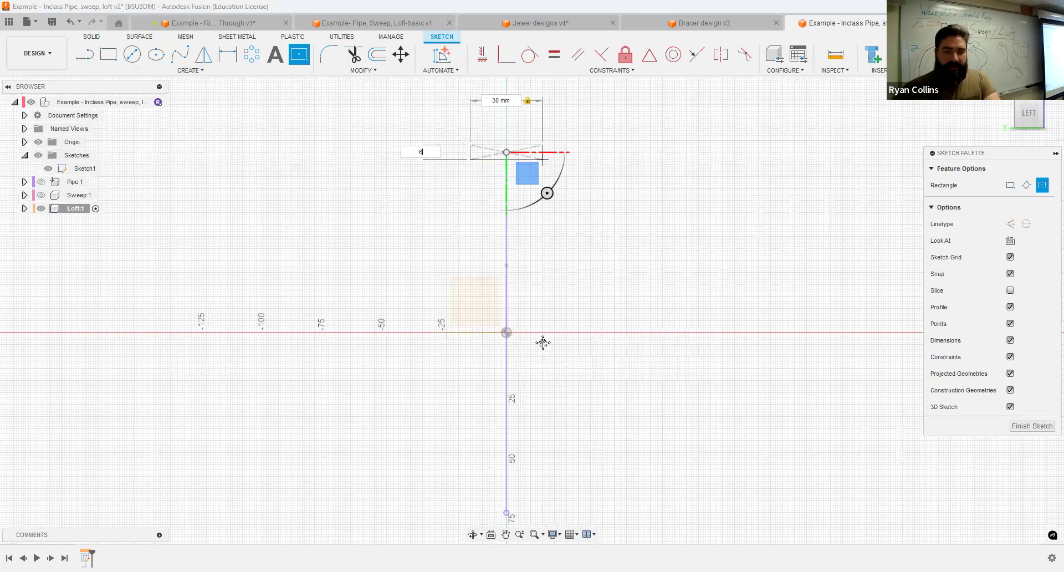
{"action": "left_click", "coordinate": [152, 58]}
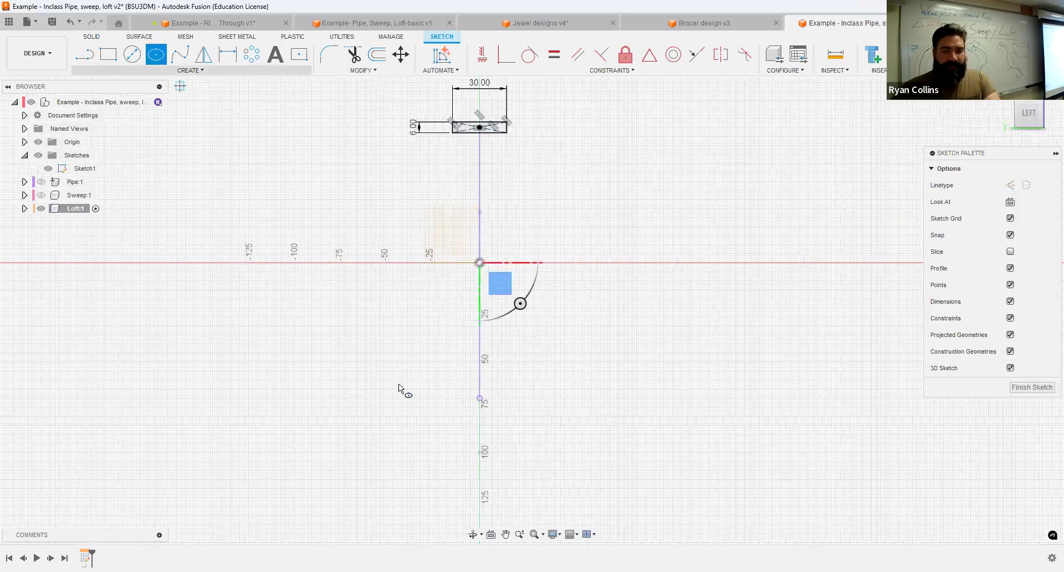
{"action": "left_click", "coordinate": [479, 399]}
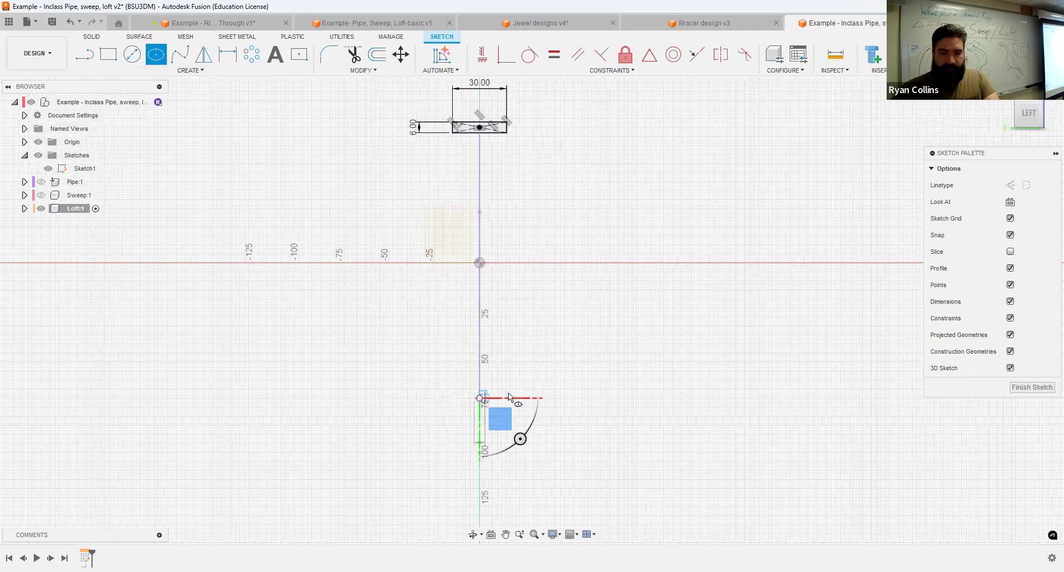
{"action": "type", "text": "20"}
{"action": "key", "text": "Tab"}
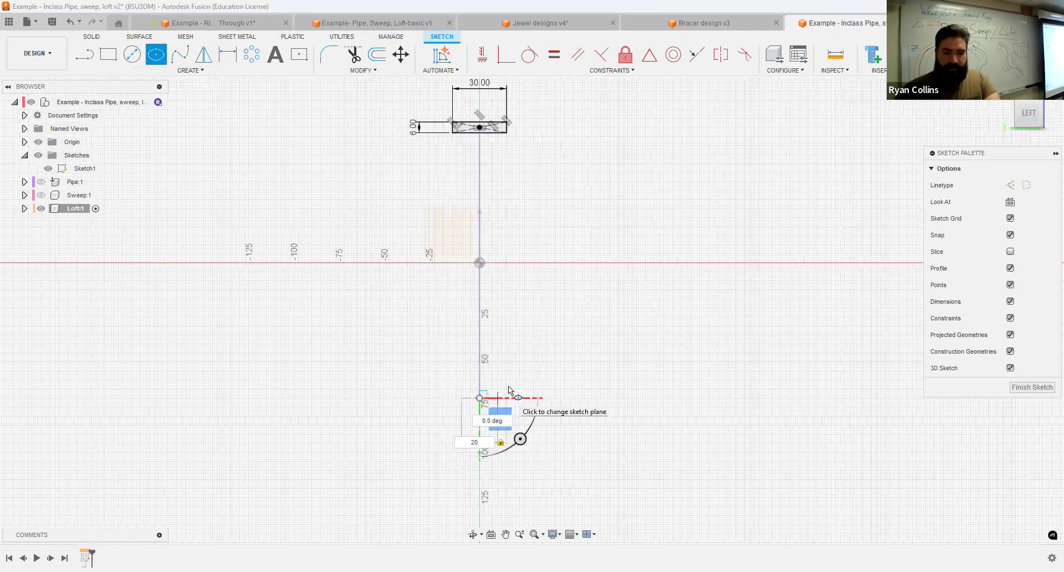
{"action": "left_click", "coordinate": [484, 359]}
{"action": "mouse_move", "coordinate": [488, 387]}
{"action": "middle_mouse_down"}
{"action": "mouse_move", "coordinate": [475, 423]}
{"action": "mouse_move", "coordinate": [499, 279]}
{"action": "middle_mouse_up"}
{"action": "scroll", "coordinate": [472, 428], "scroll_direction": "up", "scroll_amount": 4}
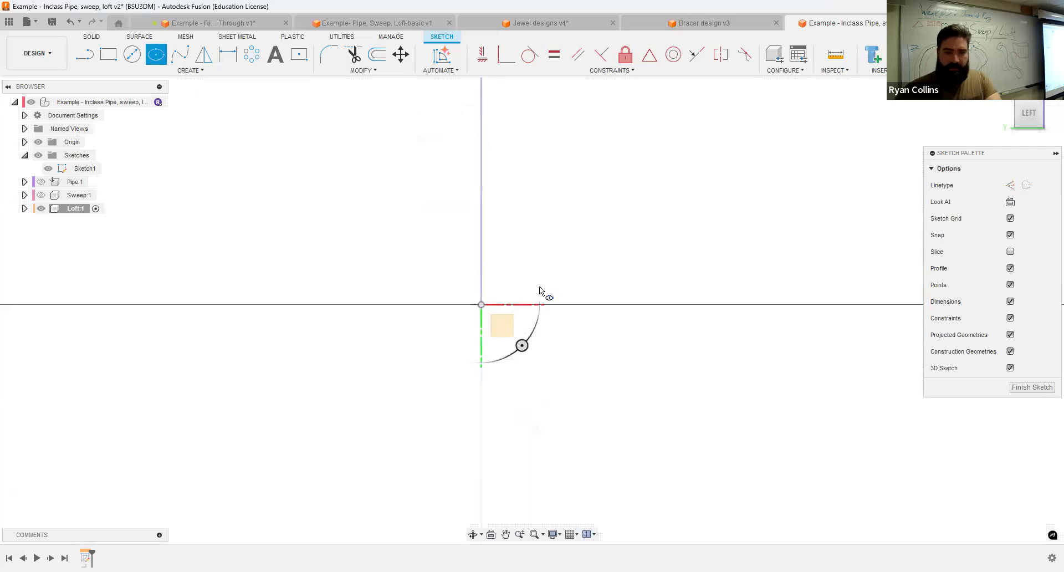
{"action": "mouse_move", "coordinate": [586, 298]}
{"action": "middle_mouse_down", "text": "shift"}
{"action": "mouse_move", "coordinate": [575, 290]}
{"action": "mouse_move", "coordinate": [615, 300]}
{"action": "mouse_move", "coordinate": [583, 300]}
{"action": "middle_mouse_up", "text": "shift"}
{"action": "key", "text": "Escape"}
Turn off 3D Sketch, draw an ellipse centered on the projected line's lower endpoint and finish the sketch.
{"action": "mouse_move", "coordinate": [765, 391]}
{"action": "middle_mouse_down", "text": "shift"}
{"action": "mouse_move", "coordinate": [803, 376]}
{"action": "mouse_move", "coordinate": [777, 363]}
{"action": "mouse_move", "coordinate": [760, 328]}
{"action": "middle_mouse_up", "text": "shift"}
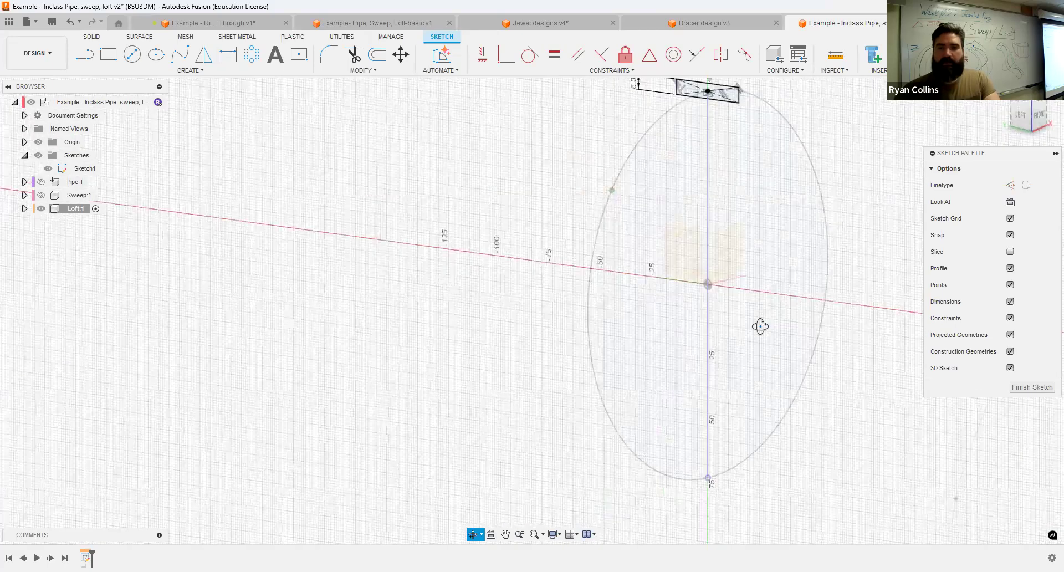
{"action": "left_click", "coordinate": [1010, 367]}
{"action": "left_click", "coordinate": [1022, 113]}
{"action": "middle_click_drag", "start_coordinate": [868, 469], "coordinate": [611, 307]}
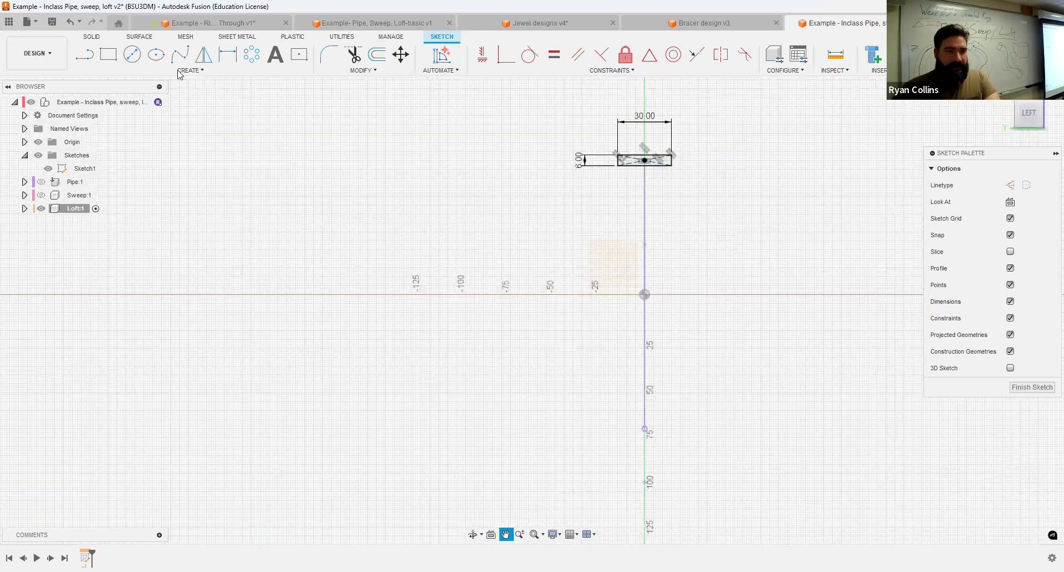
{"action": "left_click", "coordinate": [157, 54]}
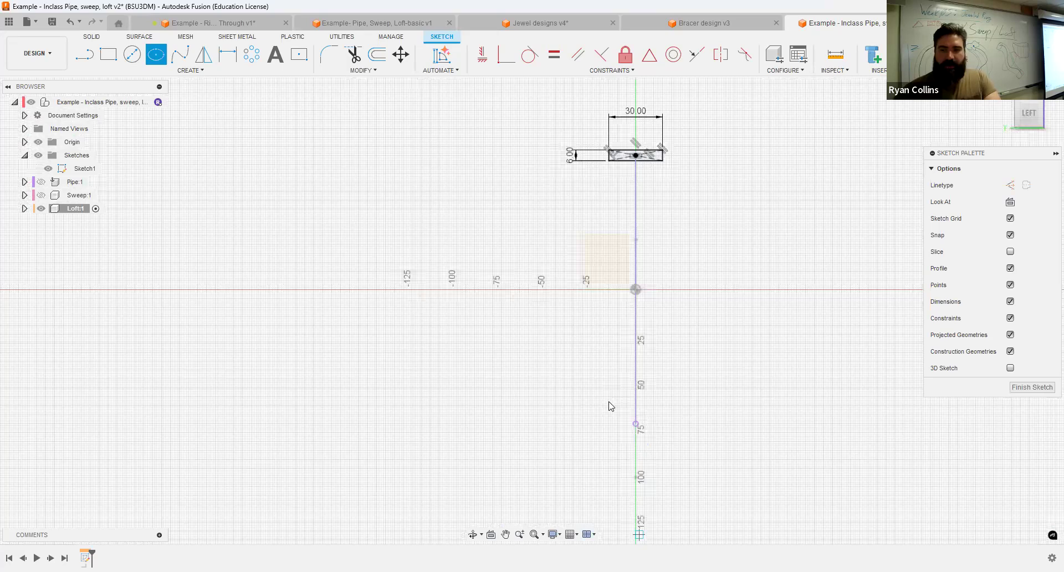
{"action": "key", "text": "Escape"}
{"action": "mouse_move", "coordinate": [752, 334]}
{"action": "middle_mouse_down", "text": "shift"}
{"action": "mouse_move", "coordinate": [710, 351]}
{"action": "mouse_move", "coordinate": [688, 392]}
{"action": "middle_mouse_up", "text": "shift"}
{"action": "left_click", "coordinate": [983, 55]}
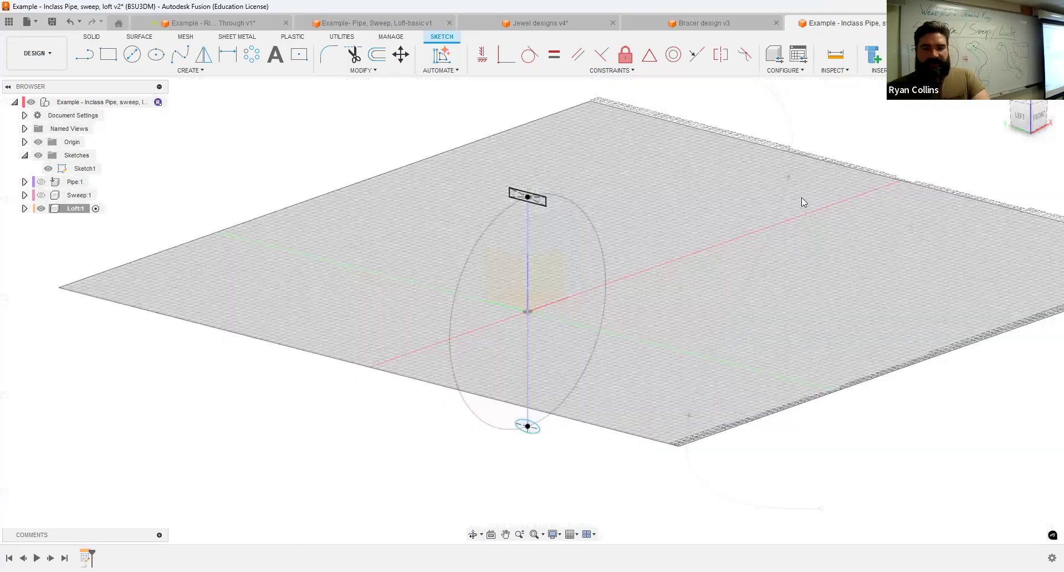
Start a Loft with the rectangle as the first profile and the ellipse as the second.
{"action": "left_click", "coordinate": [251, 58]}
{"action": "left_click", "coordinate": [249, 73]}
{"action": "left_click", "coordinate": [249, 73]}
{"action": "left_click", "coordinate": [248, 73]}
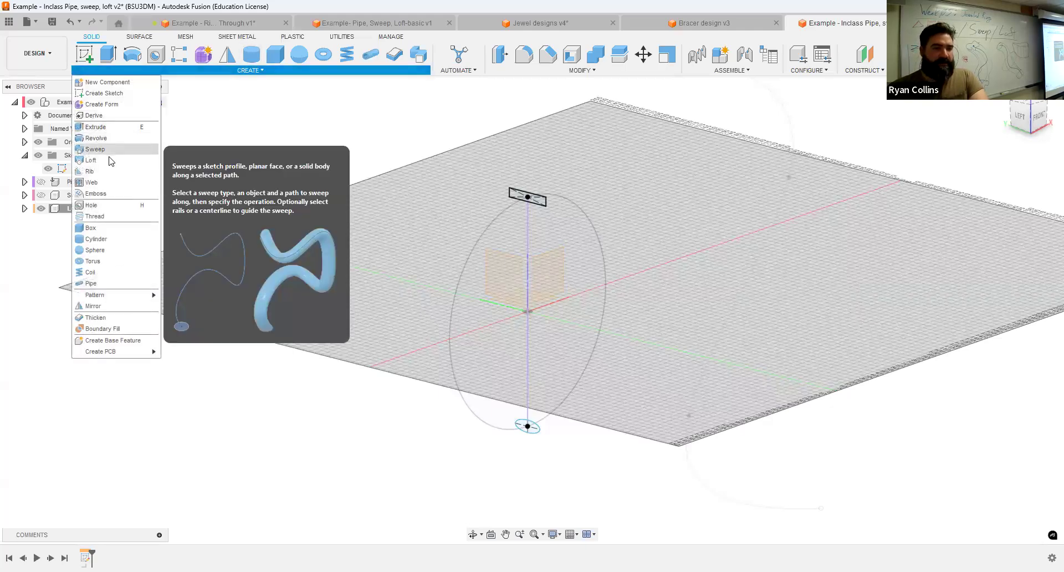
{"action": "left_click", "coordinate": [110, 160]}
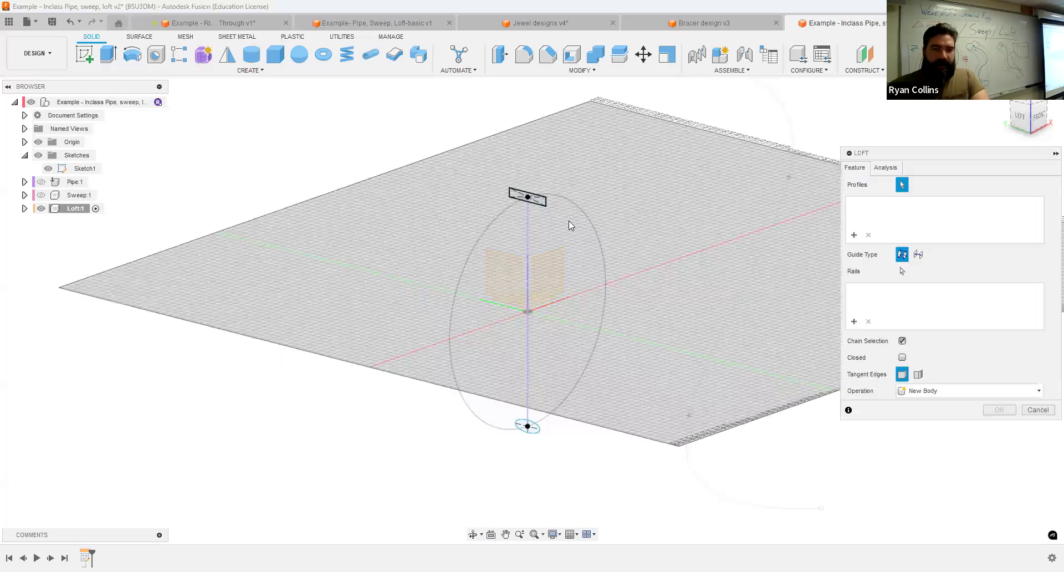
{"action": "scroll", "coordinate": [563, 219], "scroll_direction": "up", "scroll_amount": 3}
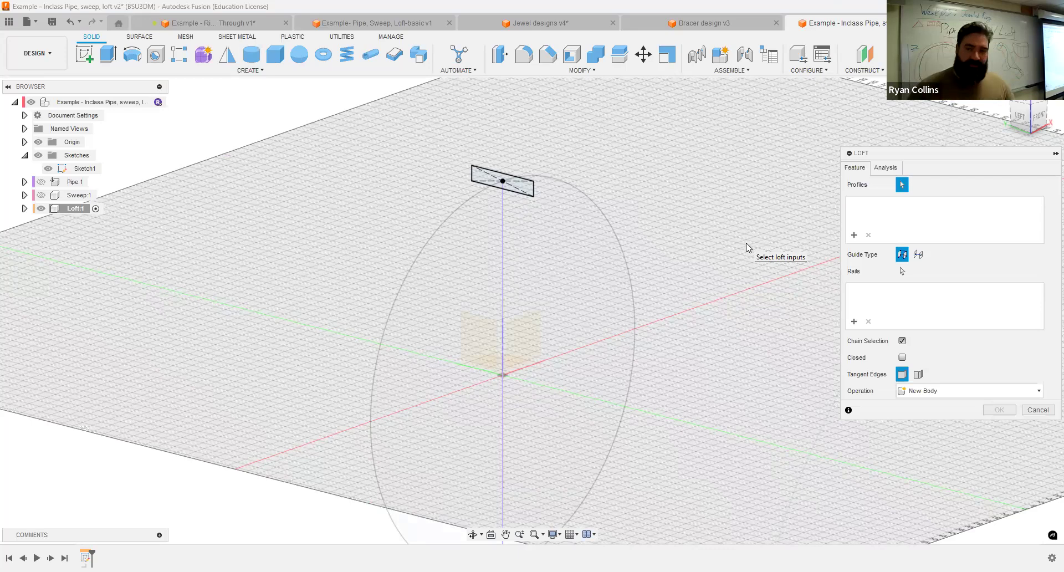
{"action": "scroll", "coordinate": [746, 247], "scroll_direction": "down", "scroll_amount": 3}
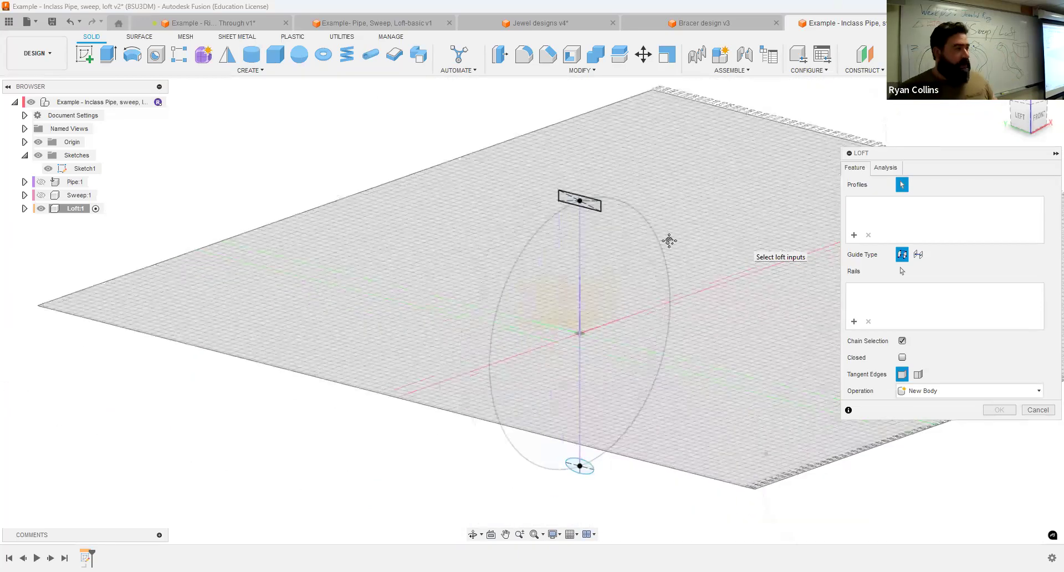
{"action": "middle_click_drag", "start_coordinate": [618, 226], "coordinate": [590, 192]}
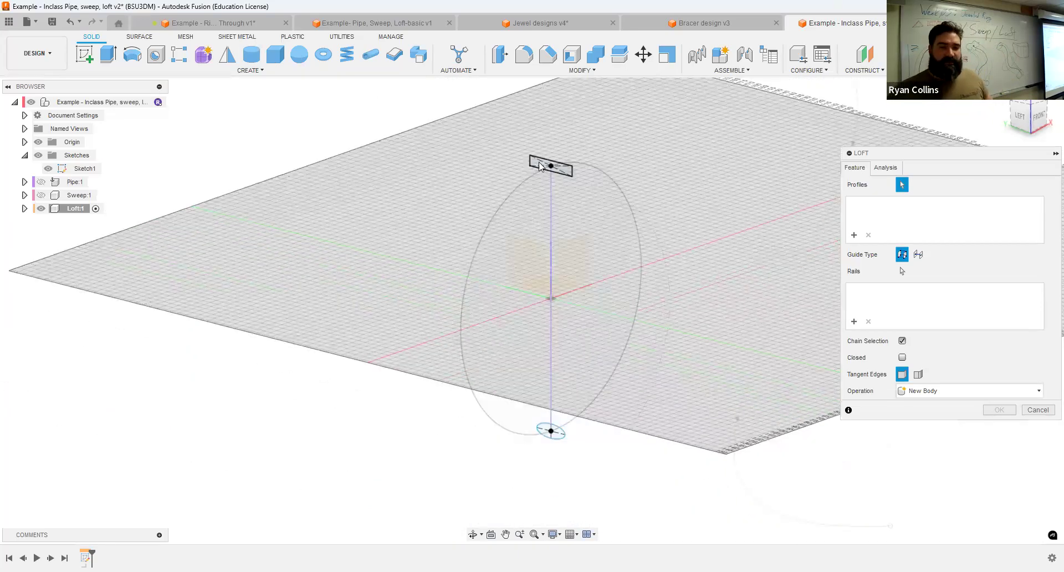
{"action": "left_click", "coordinate": [538, 166]}
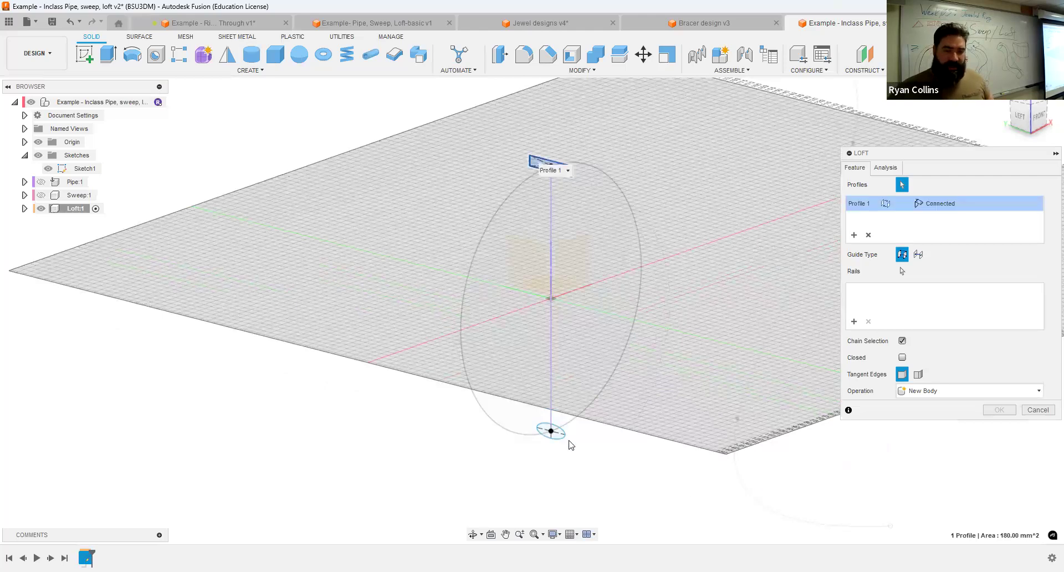
{"action": "scroll", "coordinate": [555, 431], "scroll_direction": "up", "scroll_amount": 2}
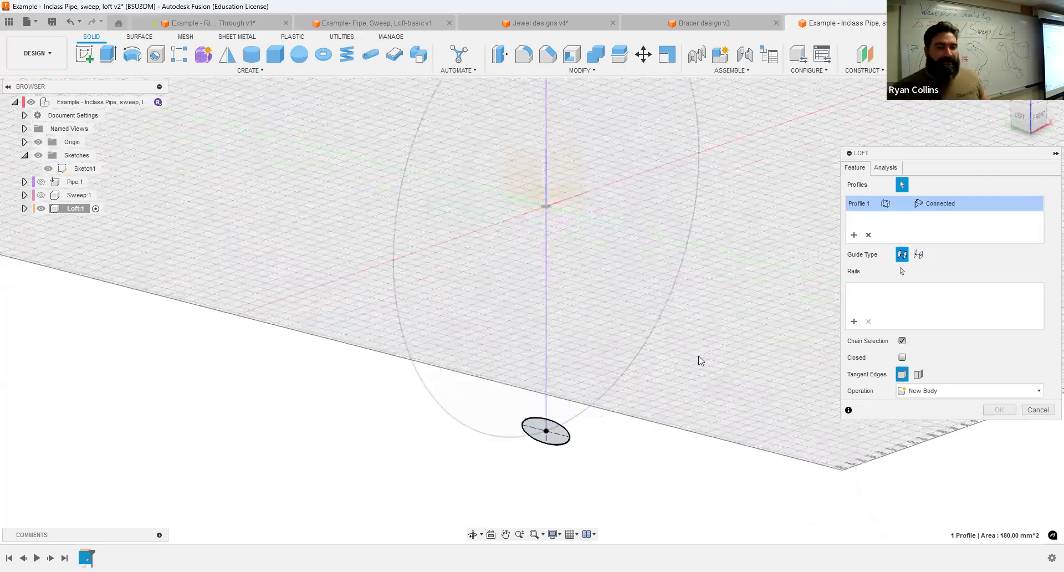
{"action": "scroll", "coordinate": [698, 356], "scroll_direction": "down", "scroll_amount": 2}
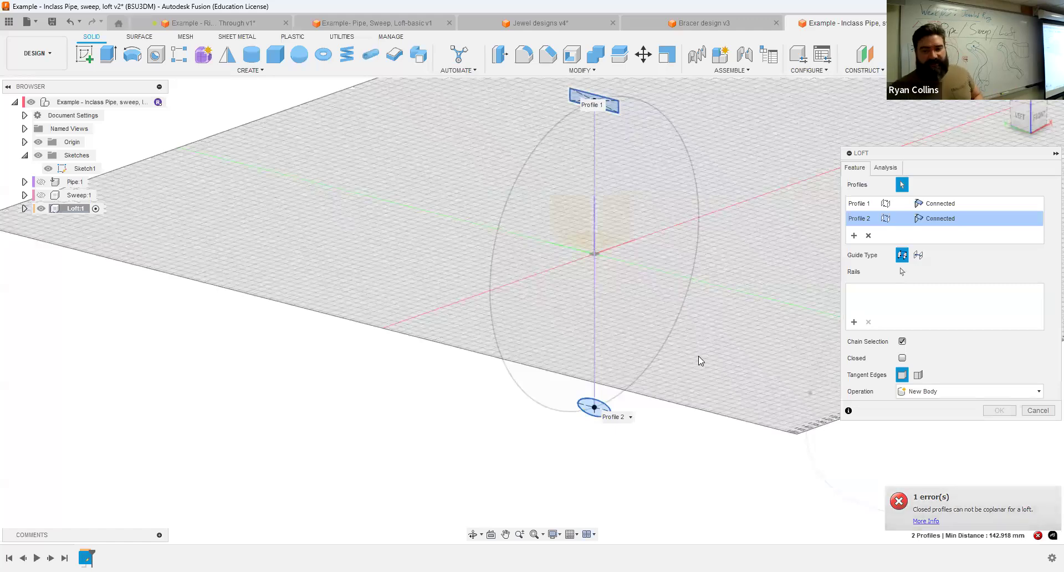
Try the large circle as a rail, switch the loft's guide type to Centerline along that circle and create the new body.
{"action": "left_click", "coordinate": [901, 270]}
{"action": "left_click", "coordinate": [696, 200]}
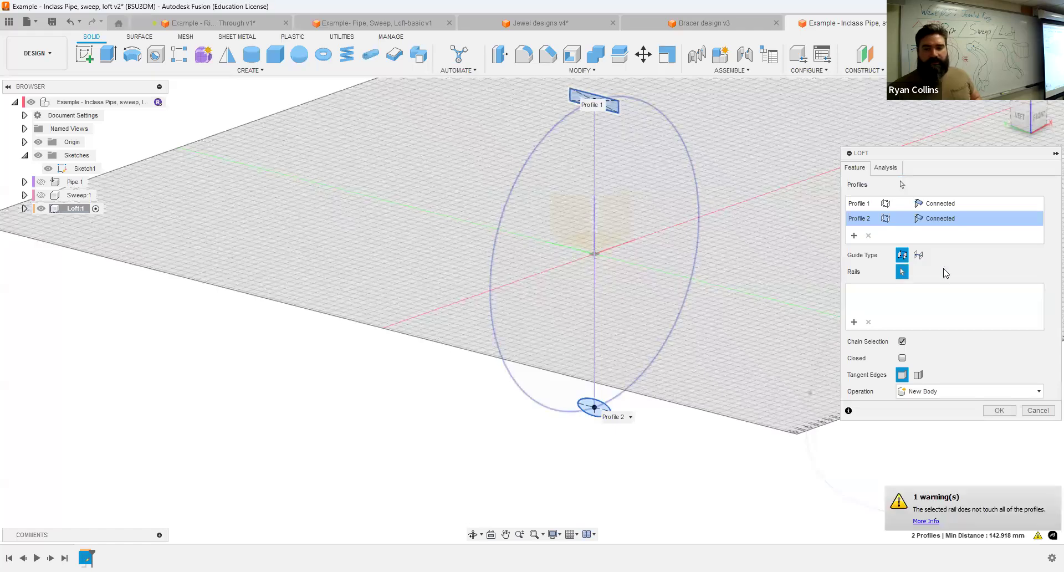
{"action": "left_click", "coordinate": [917, 254]}
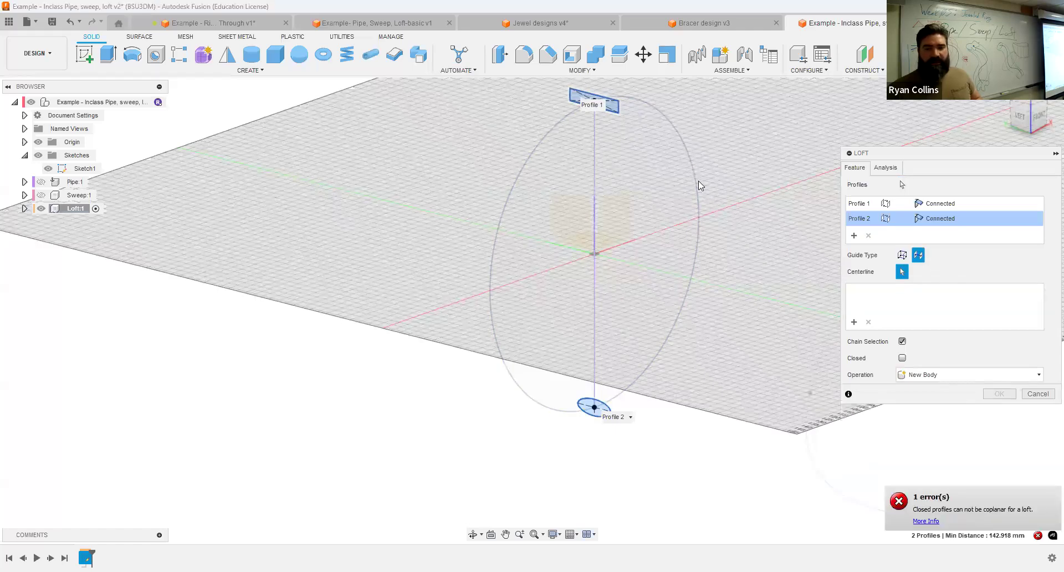
{"action": "left_click", "coordinate": [696, 183]}
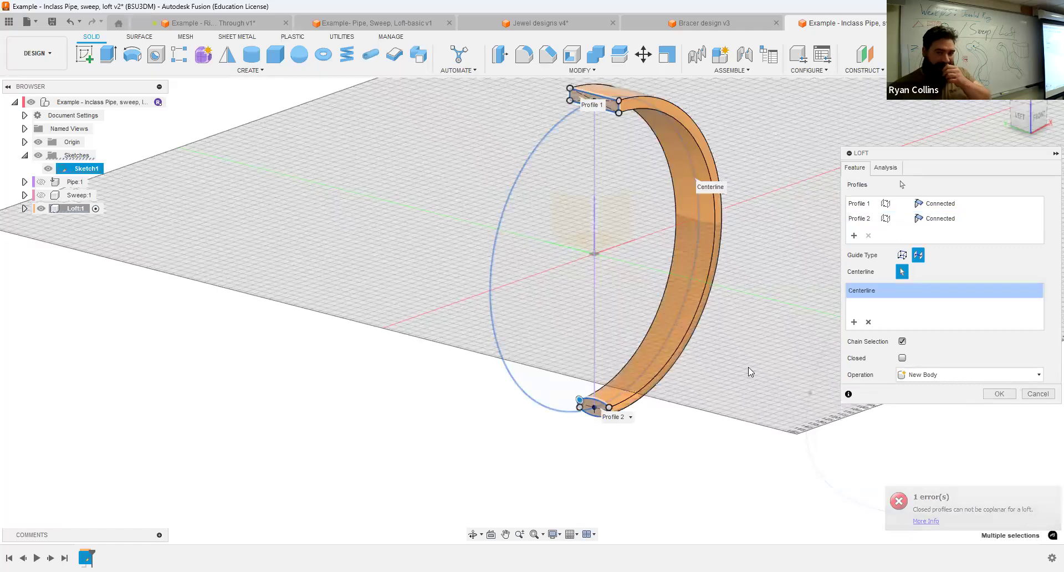
{"action": "middle_click_drag", "start_coordinate": [793, 357], "coordinate": [721, 538], "text": "shift"}
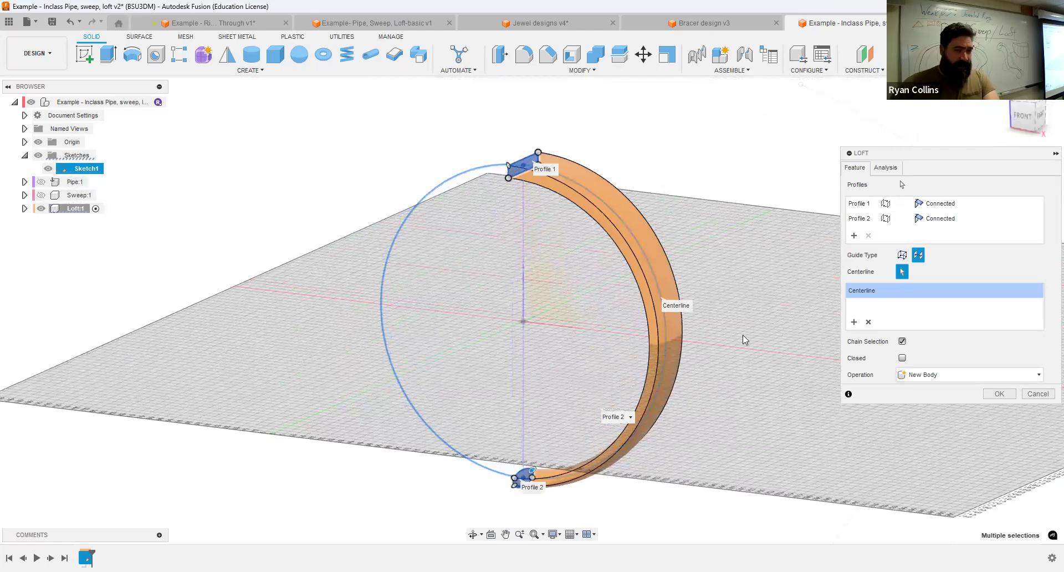
{"action": "middle_click_drag", "start_coordinate": [772, 318], "coordinate": [729, 311], "text": "shift"}
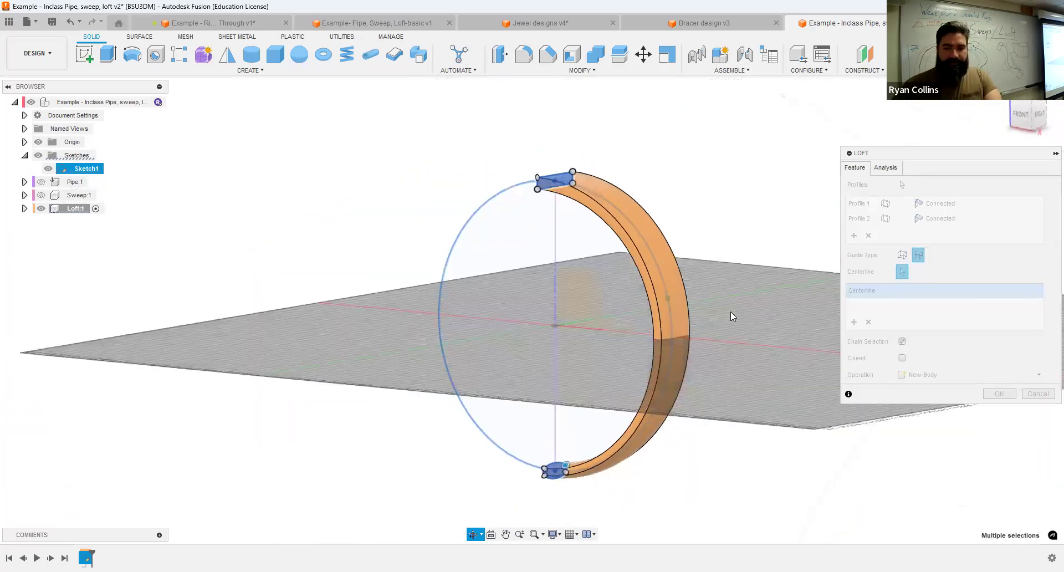
{"action": "left_click", "coordinate": [999, 395]}
Mirror the lofted half-ring body across the vertical YZ origin plane with the Join operation to complete the ring.
{"action": "middle_click_drag", "start_coordinate": [410, 265], "coordinate": [407, 256], "text": "shift"}
{"action": "left_click", "coordinate": [231, 55]}
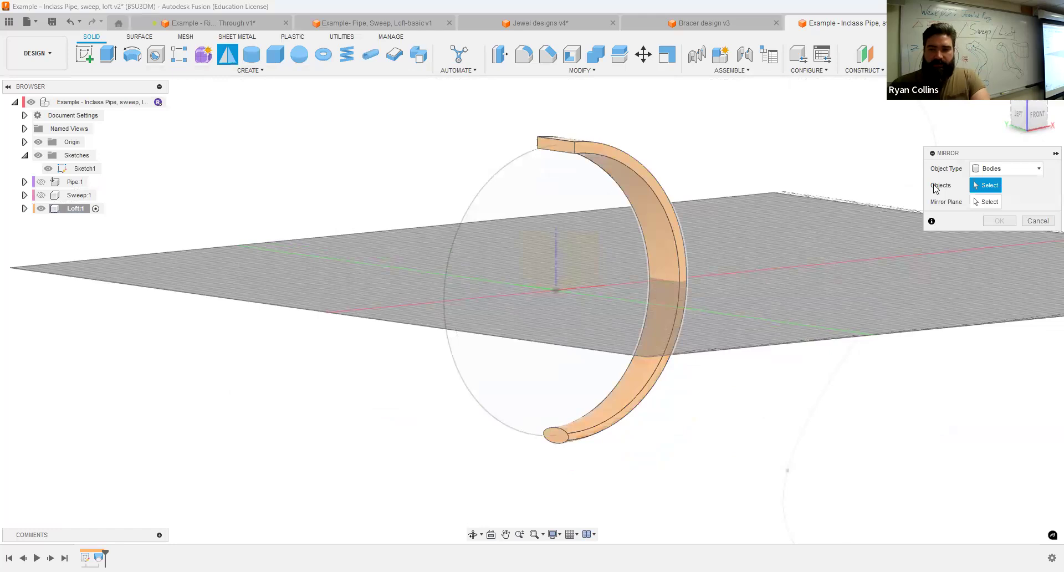
{"action": "left_click", "coordinate": [989, 203]}
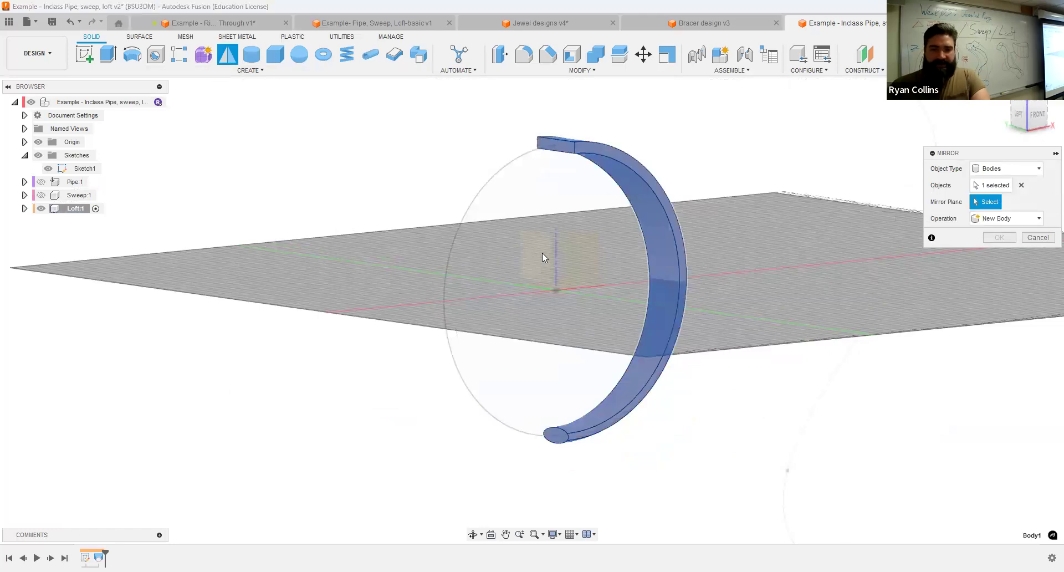
{"action": "left_click", "coordinate": [724, 253]}
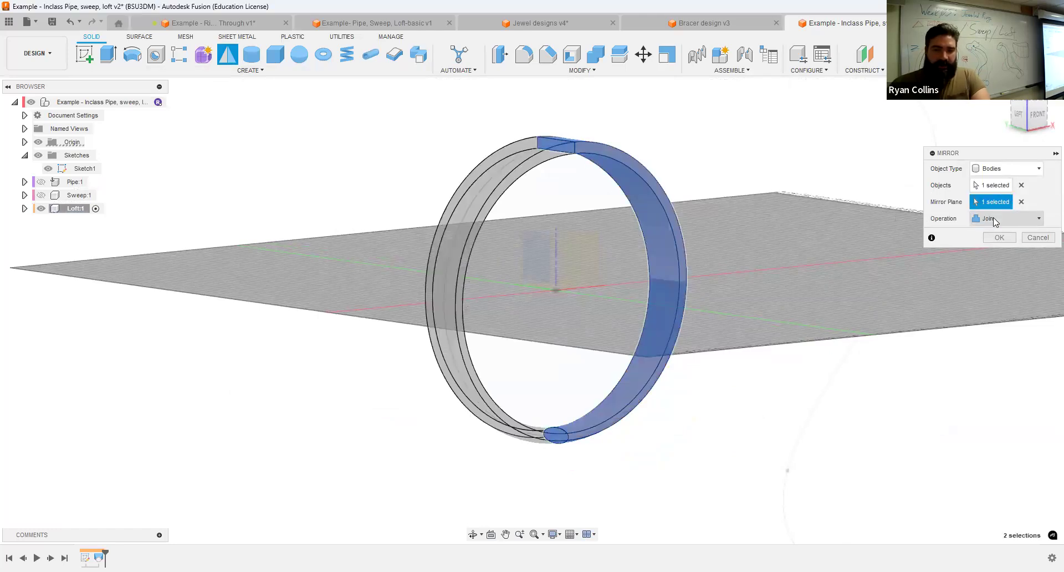
{"action": "left_click", "coordinate": [999, 238]}
{"action": "middle_click_drag", "start_coordinate": [783, 268], "coordinate": [695, 268], "text": "shift"}
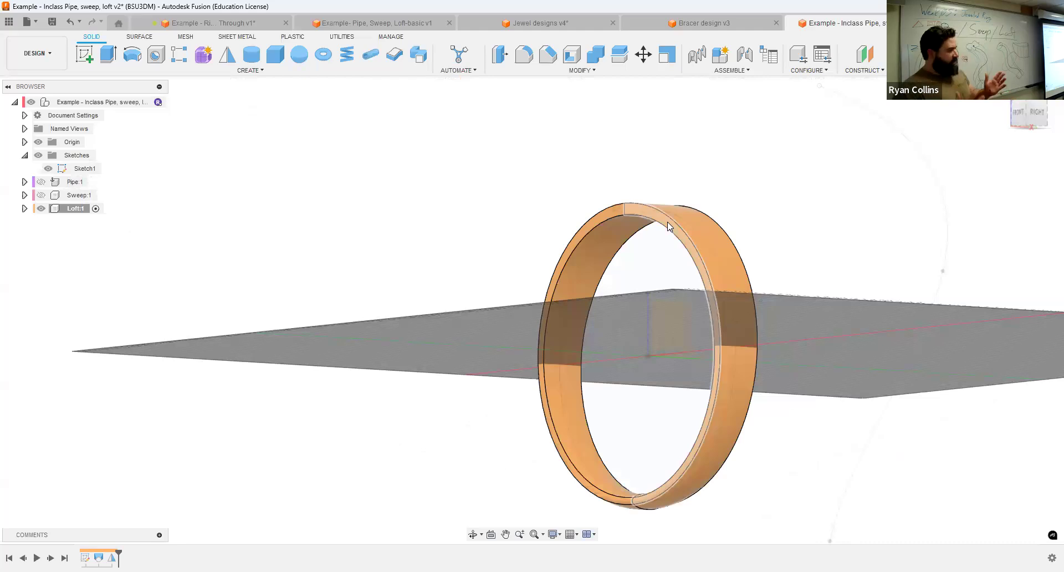
{"action": "left_click", "coordinate": [1037, 114]}
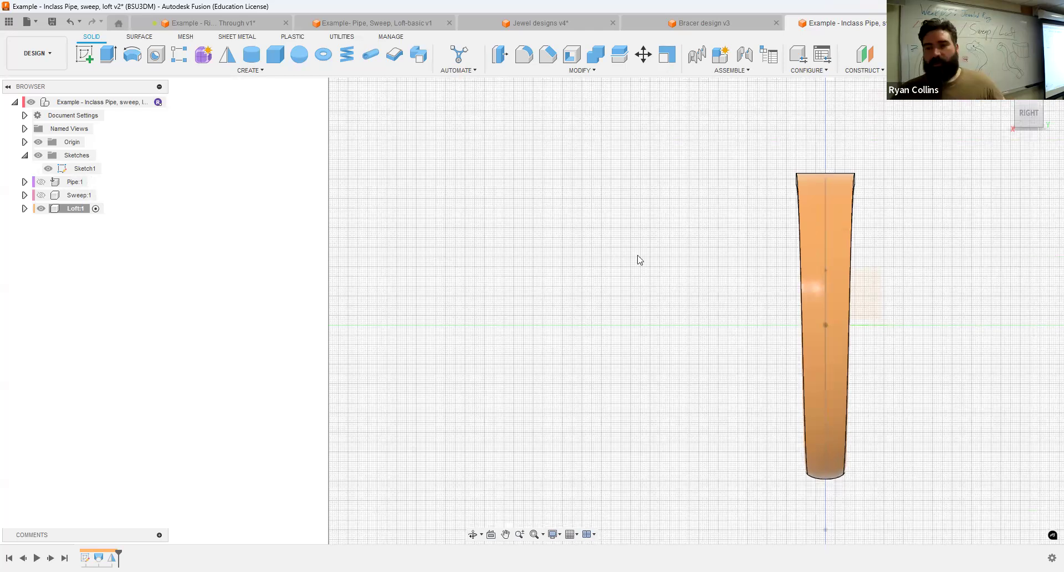
{"action": "left_click", "coordinate": [1004, 90]}
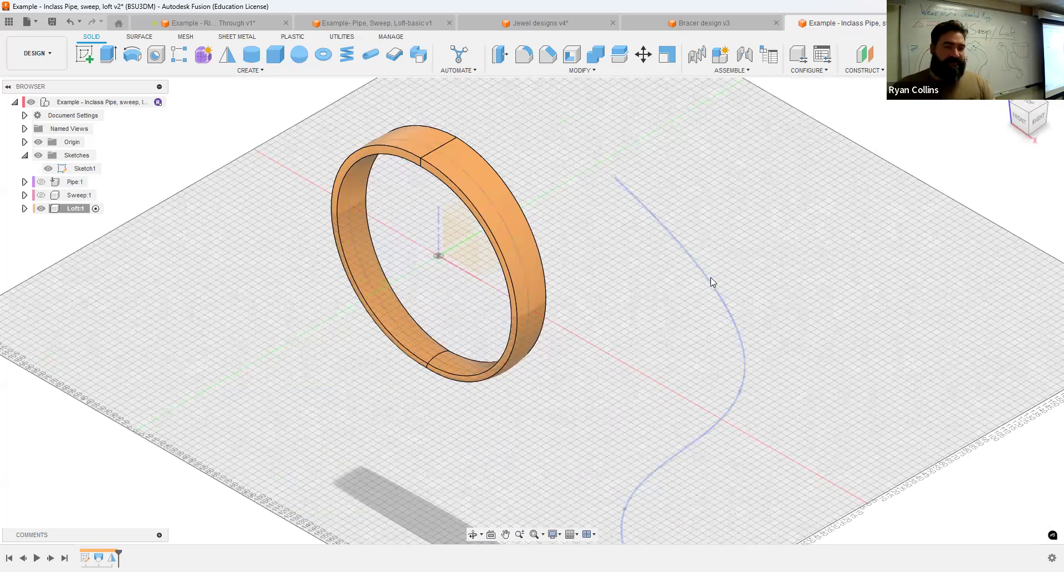
Create a construction plane along the S-shaped spline path at proportional distance 0.
{"action": "left_click", "coordinate": [877, 72]}
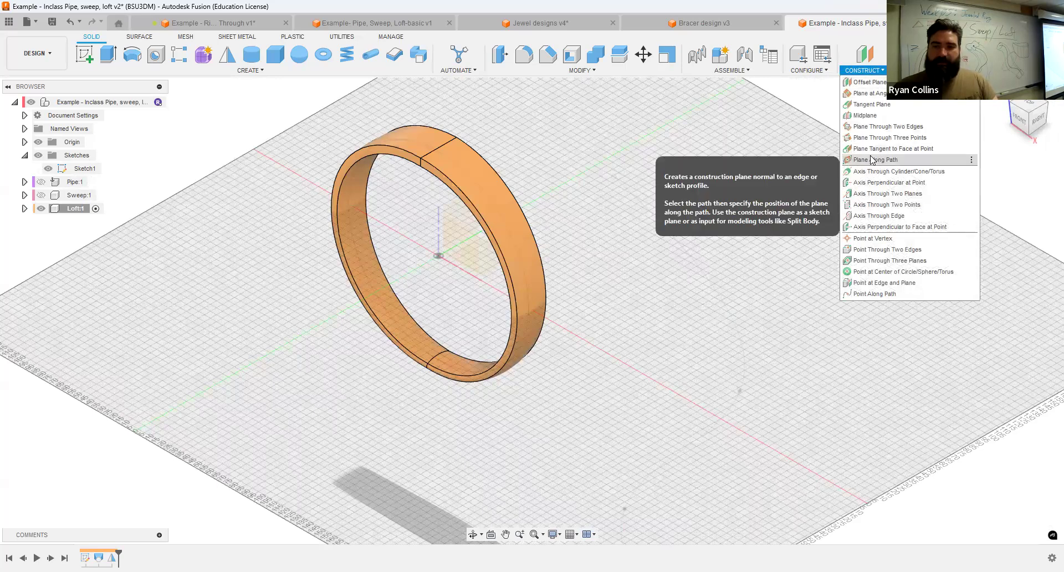
{"action": "left_click", "coordinate": [714, 287]}
{"action": "left_click_drag", "start_coordinate": [991, 218], "coordinate": [962, 222]}
{"action": "type", "text": "0"}
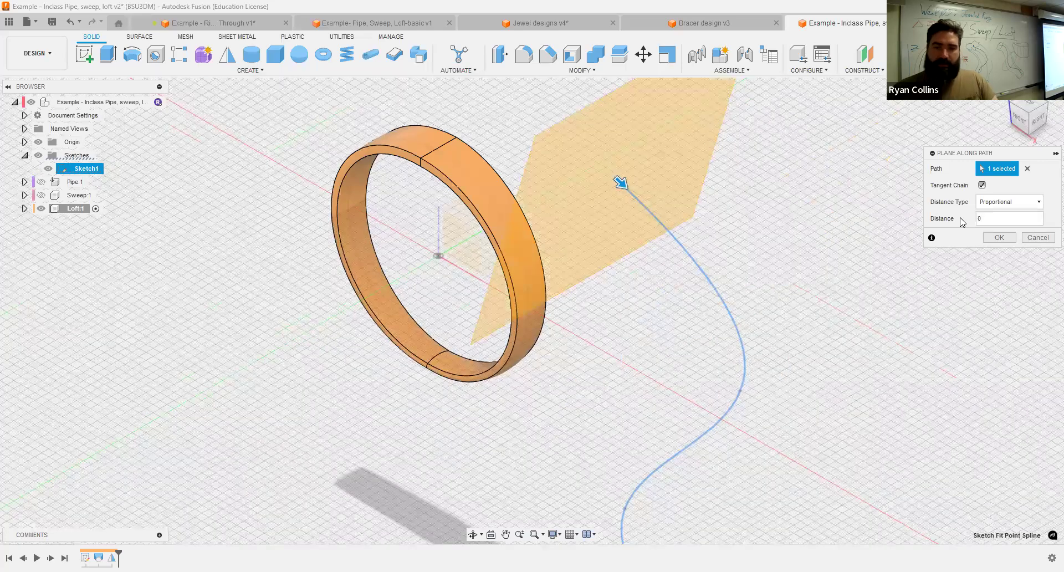
{"action": "key", "text": "Return"}
Repeat Plane Along Path on the S-shaped spline to add a second construction plane at proportional distance 1.
{"action": "scroll", "coordinate": [918, 308], "scroll_direction": "down", "scroll_amount": 3}
{"action": "right_click", "coordinate": [917, 308]}
{"action": "left_click", "coordinate": [915, 262]}
{"action": "left_click", "coordinate": [795, 323]}
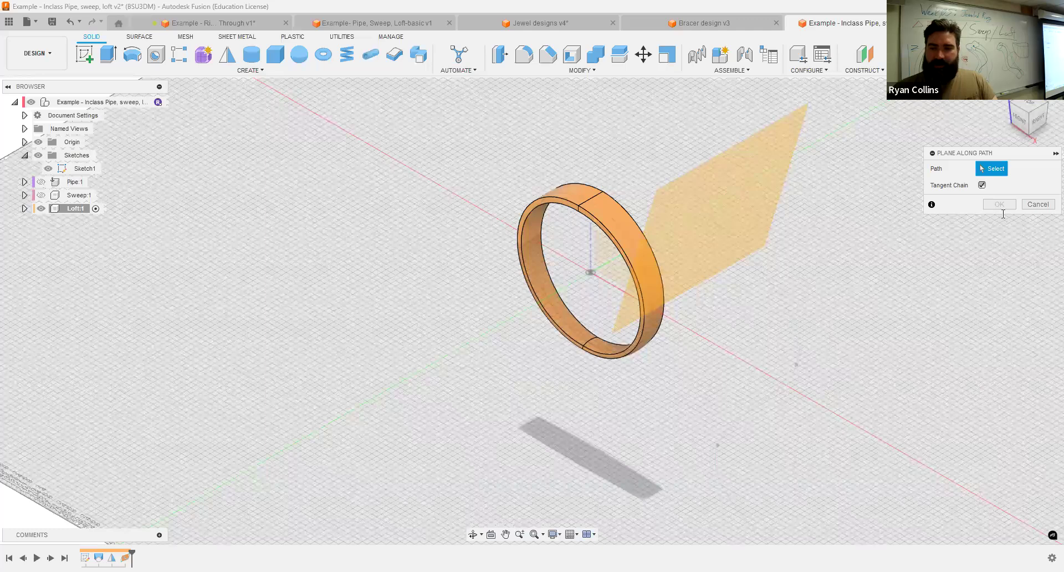
{"action": "left_click_drag", "start_coordinate": [1000, 215], "coordinate": [960, 219]}
{"action": "type", "text": "1"}
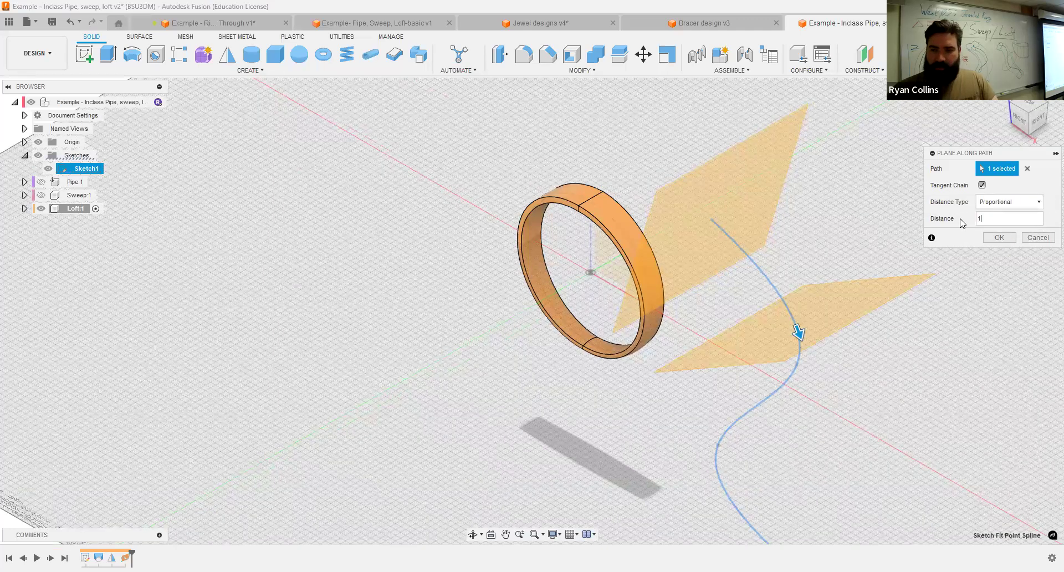
{"action": "key", "text": "Return"}
{"action": "scroll", "coordinate": [962, 300], "scroll_direction": "down", "scroll_amount": 3}
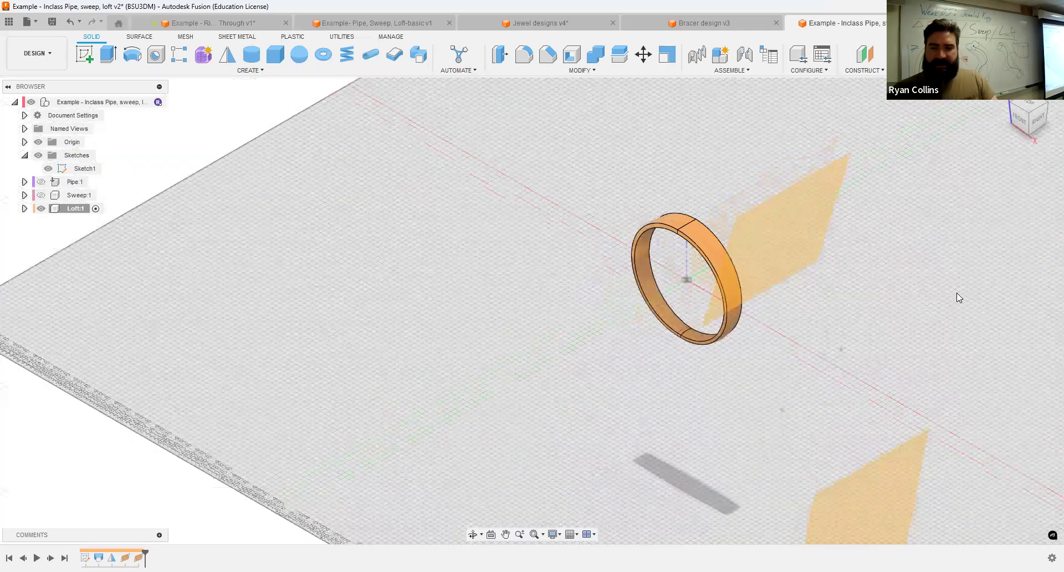
On the plane at the spline's start, sketch a center rectangle about 20 mm by 62 mm on the spline endpoint and finish the sketch.
{"action": "scroll", "coordinate": [831, 250], "scroll_direction": "up", "scroll_amount": 3}
{"action": "middle_click_drag", "start_coordinate": [824, 247], "coordinate": [986, 244], "text": "shift"}
{"action": "left_click", "coordinate": [86, 53]}
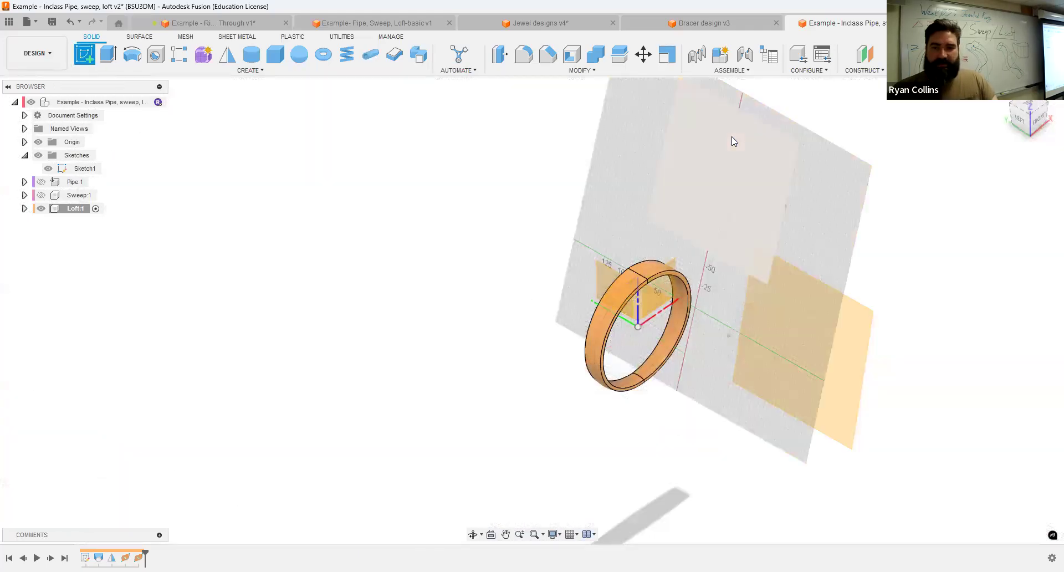
{"action": "left_click", "coordinate": [731, 137]}
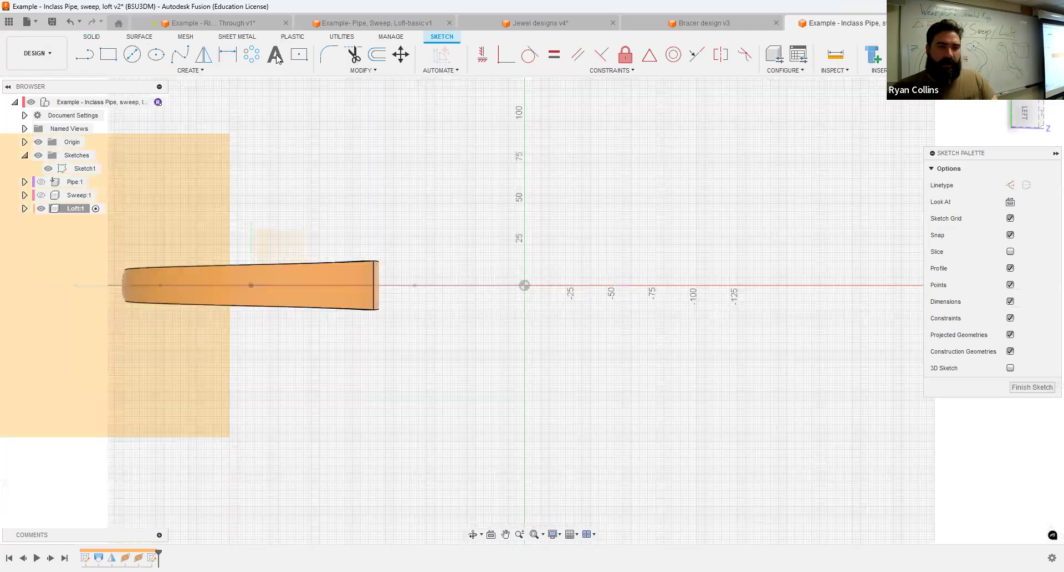
{"action": "left_click", "coordinate": [299, 54]}
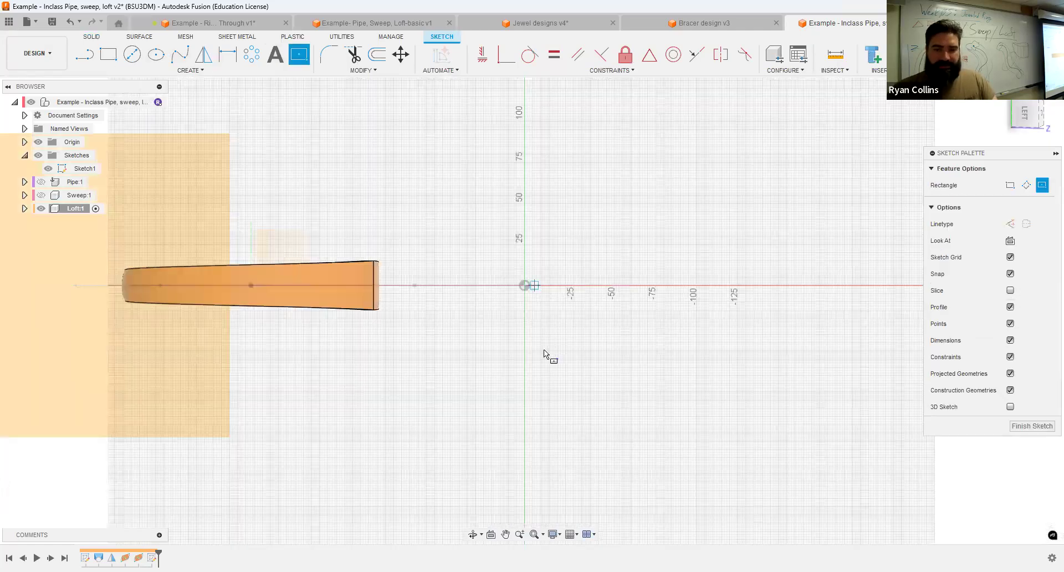
{"action": "left_click", "coordinate": [524, 286]}
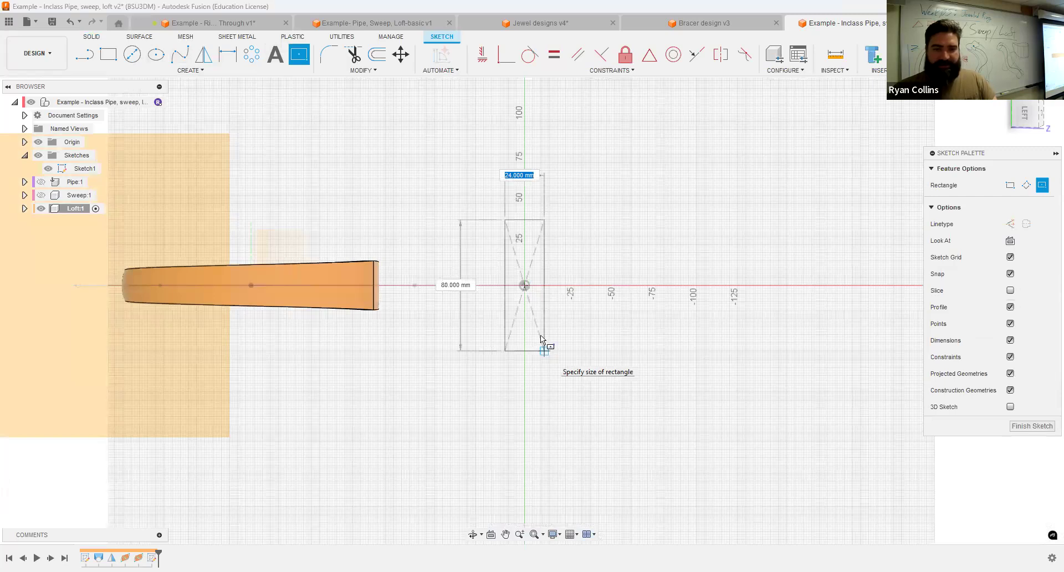
{"action": "left_click", "coordinate": [541, 336]}
{"action": "key", "text": "Escape"}
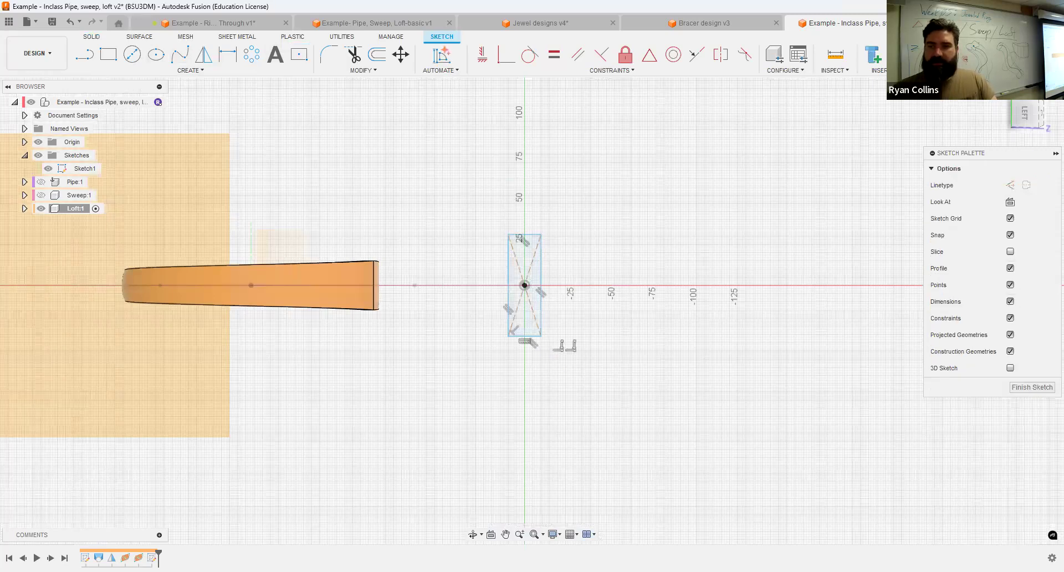
{"action": "left_click", "coordinate": [960, 54]}
On the plane at the spline's far end, sketch a circle centered on the spline endpoint and finish the sketch.
{"action": "middle_click_drag", "start_coordinate": [897, 166], "coordinate": [884, 224], "text": "shift"}
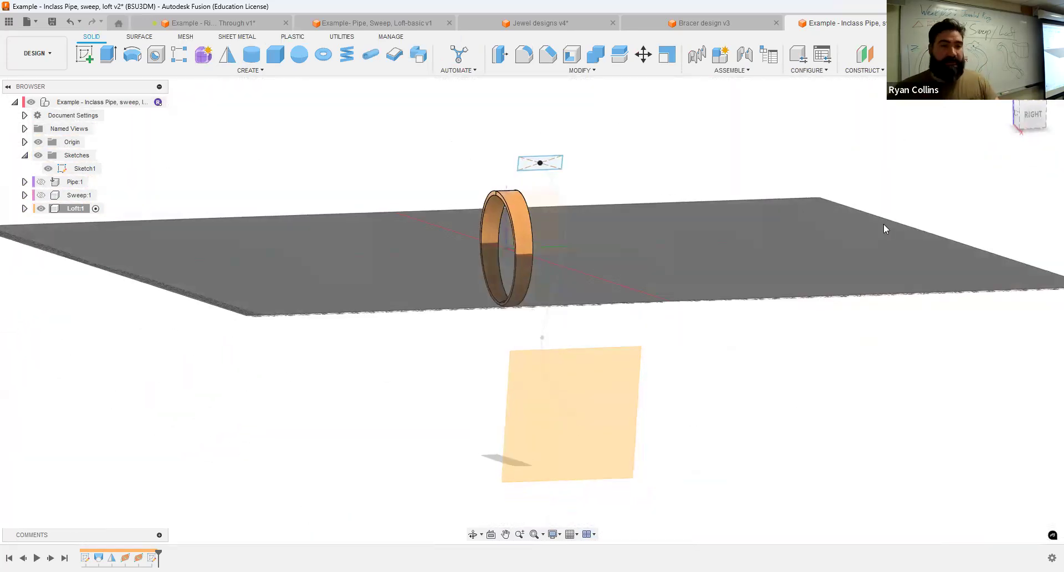
{"action": "left_click", "coordinate": [84, 54]}
{"action": "left_click", "coordinate": [605, 461]}
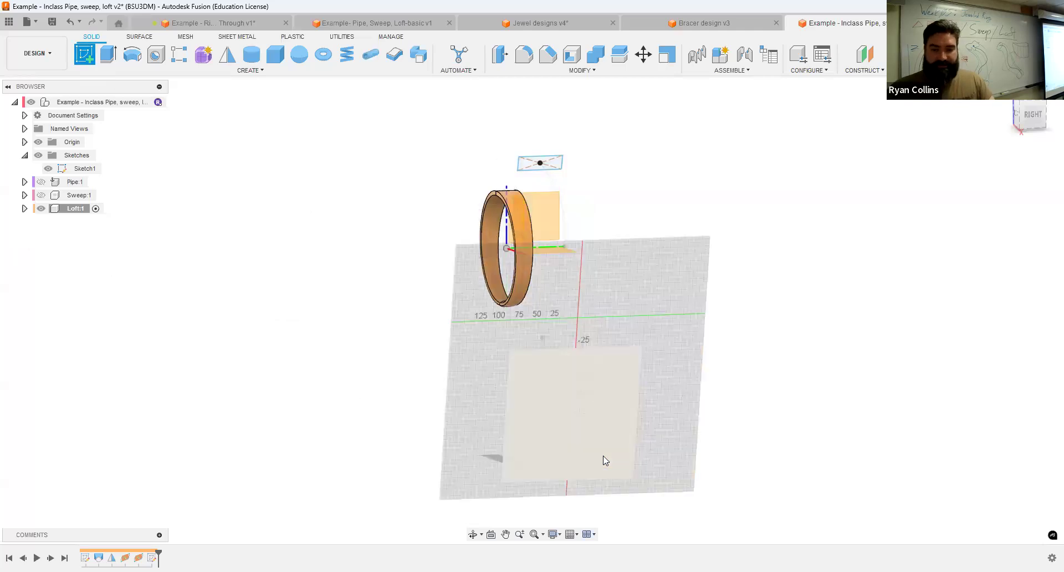
{"action": "left_click", "coordinate": [595, 394]}
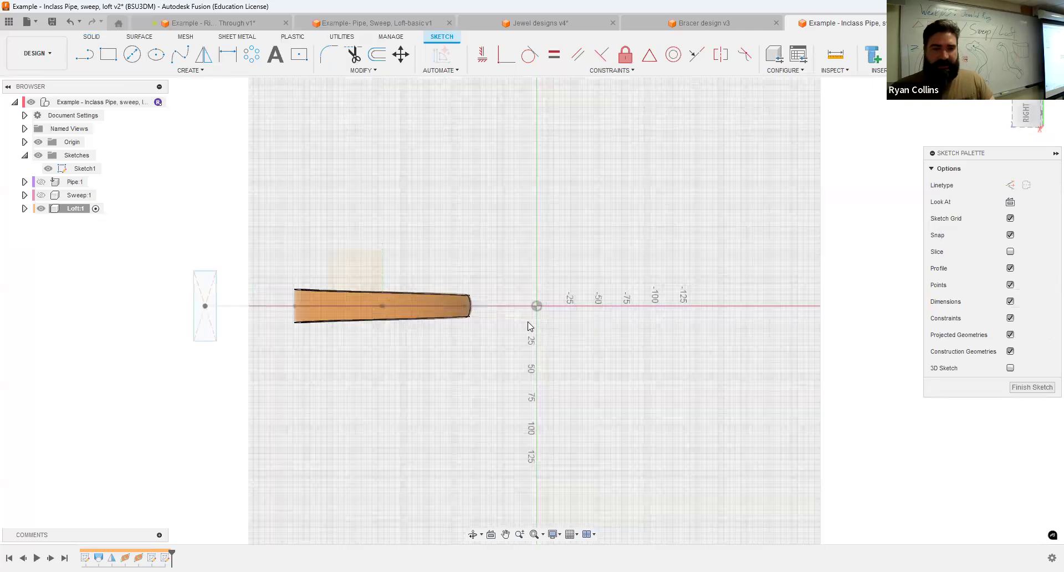
{"action": "left_click", "coordinate": [133, 62]}
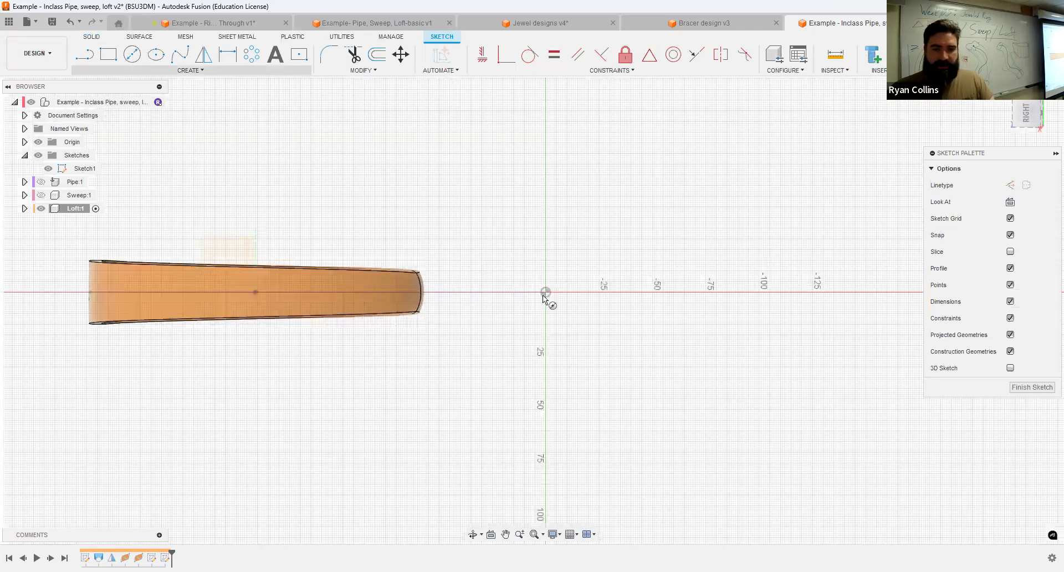
{"action": "left_click", "coordinate": [573, 348]}
{"action": "left_click", "coordinate": [942, 54]}
Start a Loft with the new rectangle as the first profile and the new circle as the second.
{"action": "left_click", "coordinate": [1001, 88]}
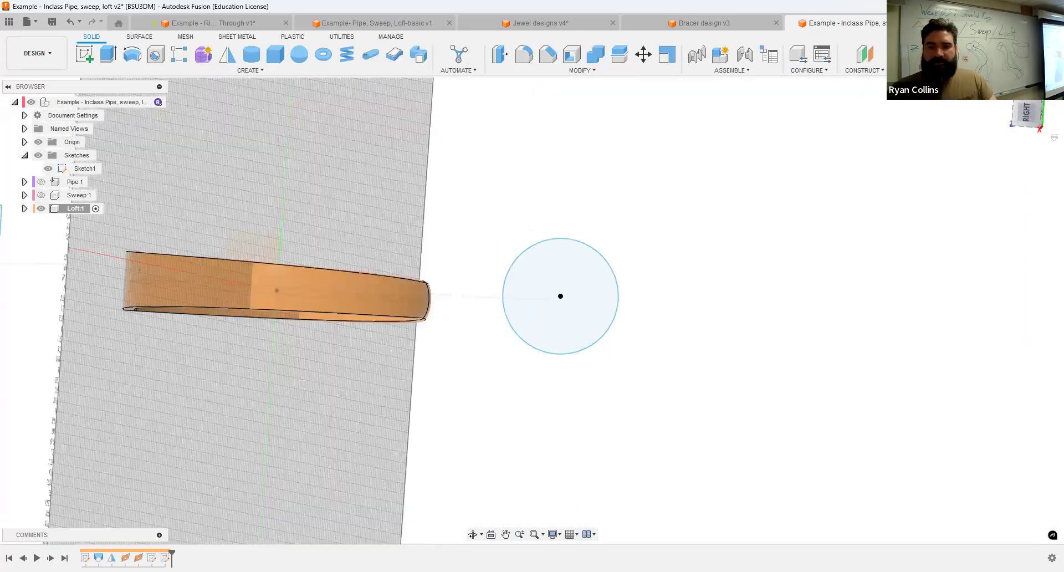
{"action": "scroll", "coordinate": [708, 274], "scroll_direction": "down", "scroll_amount": 2}
{"action": "middle_click_drag", "start_coordinate": [757, 296], "coordinate": [738, 245]}
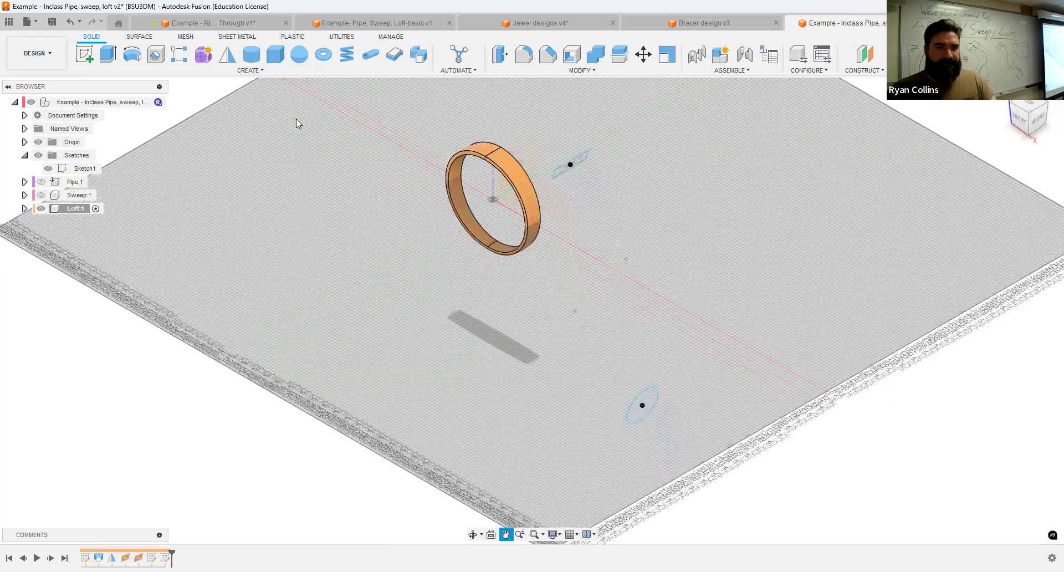
{"action": "left_click", "coordinate": [247, 71]}
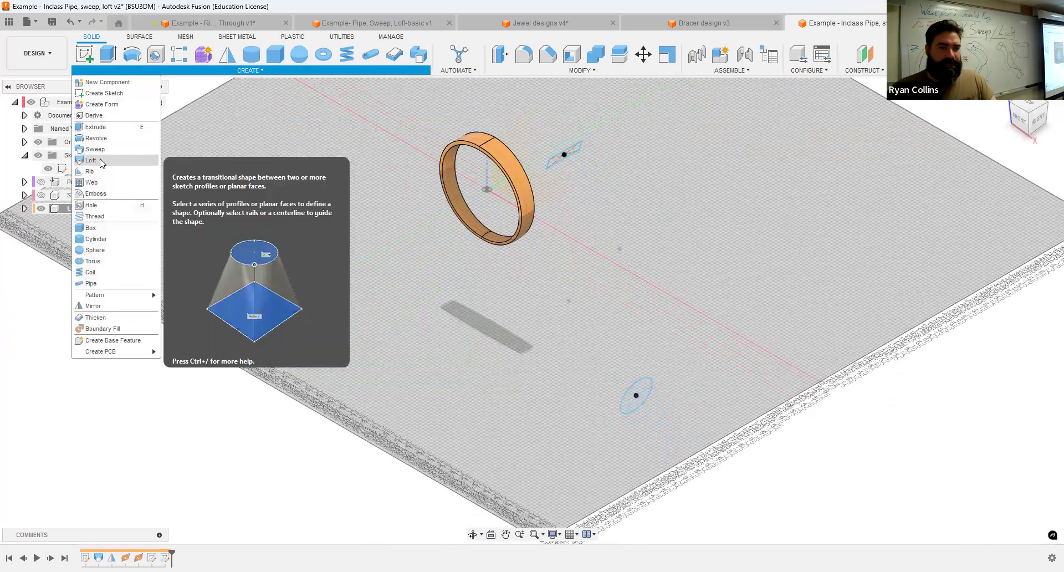
{"action": "left_click", "coordinate": [560, 158]}
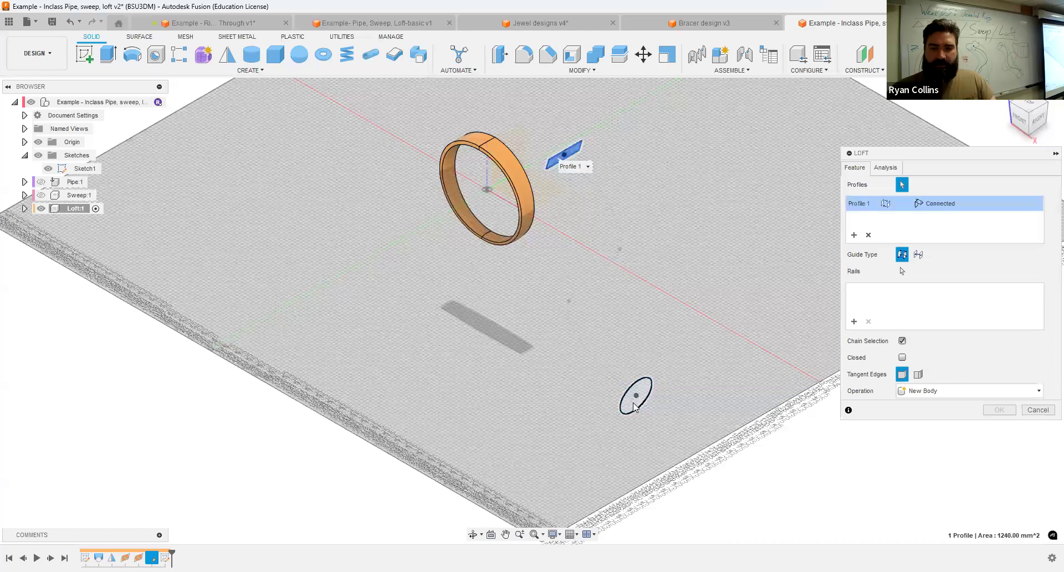
{"action": "left_click", "coordinate": [636, 406]}
{"action": "mouse_move", "coordinate": [724, 308]}
{"action": "middle_mouse_down", "text": "shift"}
{"action": "mouse_move", "coordinate": [807, 299]}
{"action": "mouse_move", "coordinate": [725, 306]}
{"action": "middle_mouse_up", "text": "shift"}
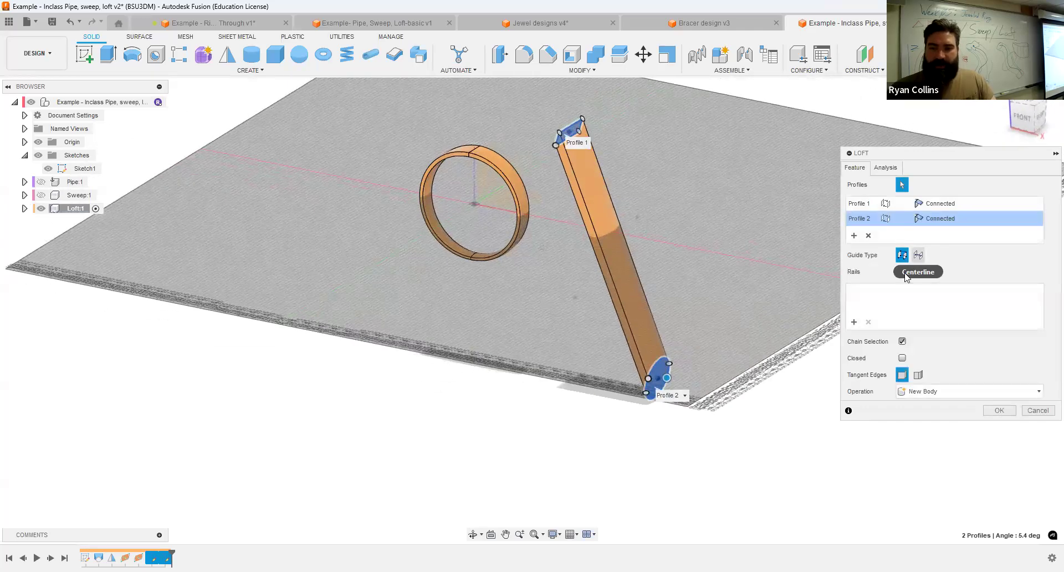
Set the loft's guide type to Centerline along the S-shaped spline, create it as a new body and save the design.
{"action": "left_click", "coordinate": [918, 255]}
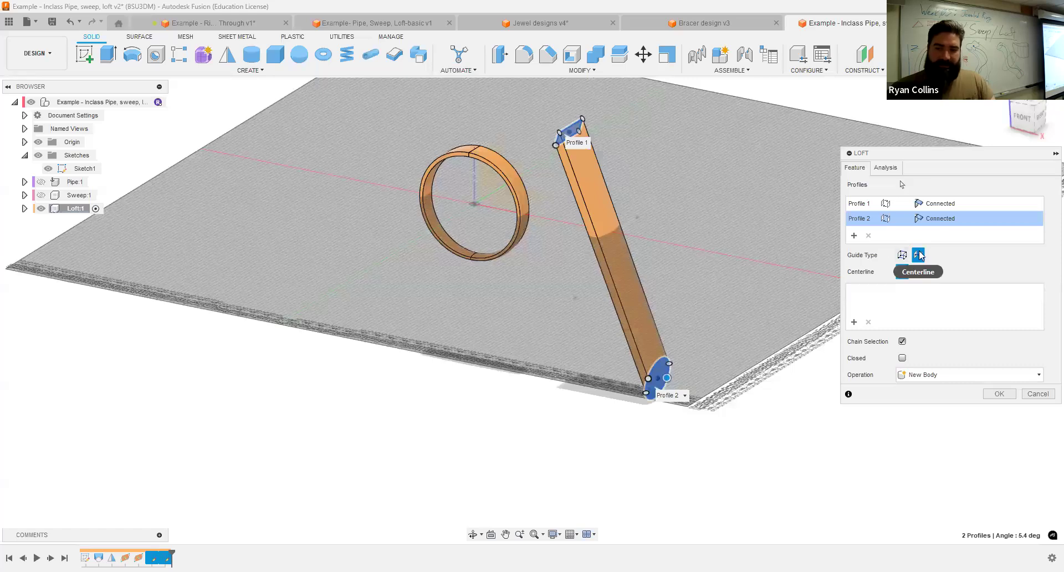
{"action": "left_click", "coordinate": [635, 219]}
{"action": "mouse_move", "coordinate": [756, 278]}
{"action": "middle_mouse_down", "text": "shift"}
{"action": "mouse_move", "coordinate": [819, 277]}
{"action": "mouse_move", "coordinate": [708, 261]}
{"action": "mouse_move", "coordinate": [738, 247]}
{"action": "mouse_move", "coordinate": [784, 267]}
{"action": "middle_mouse_up", "text": "shift"}
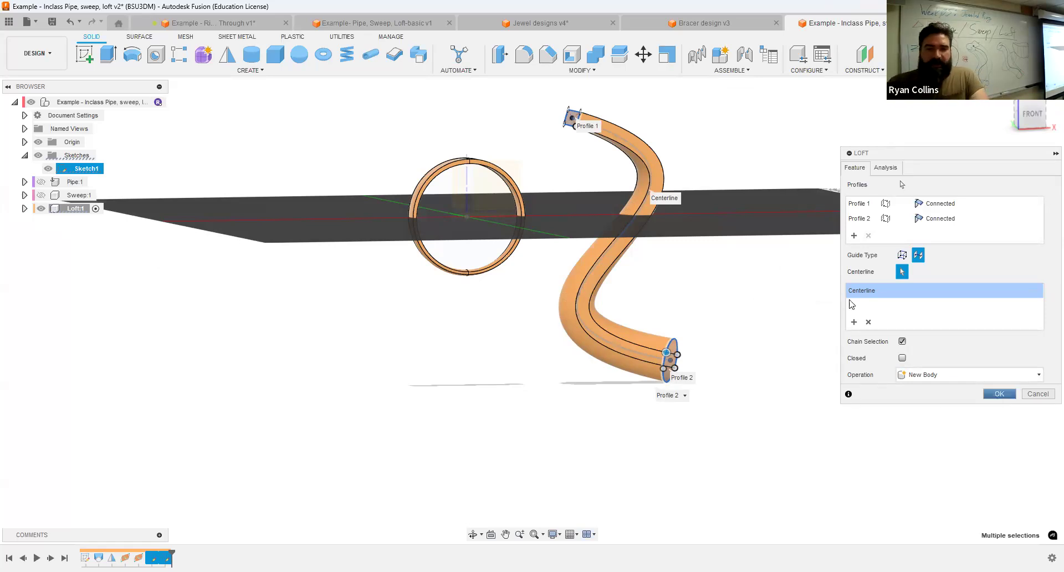
{"action": "left_click", "coordinate": [1001, 95]}
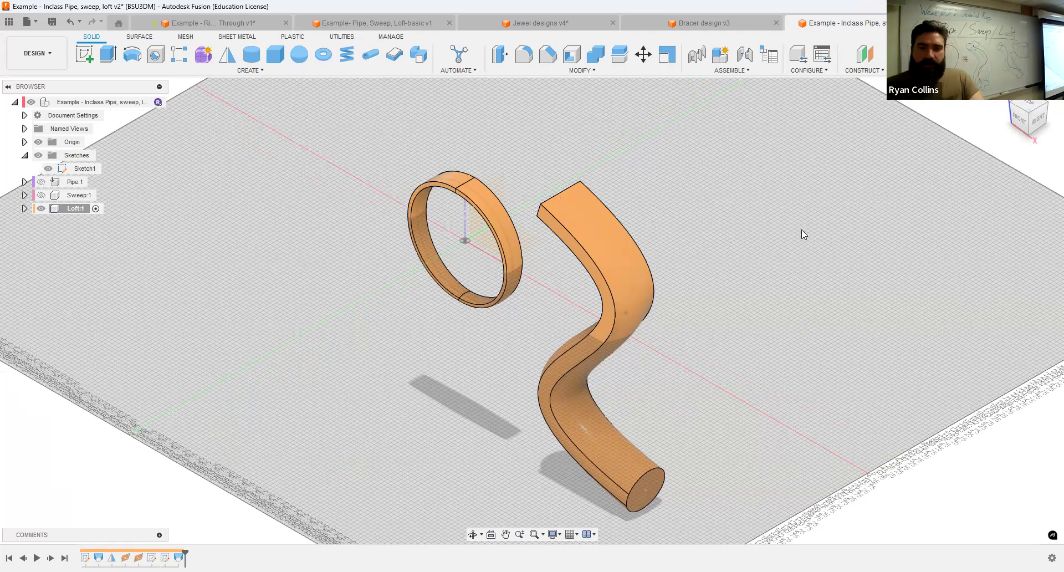
{"action": "key", "text": "ctrl+s"}
{"action": "left_click", "coordinate": [535, 313]}
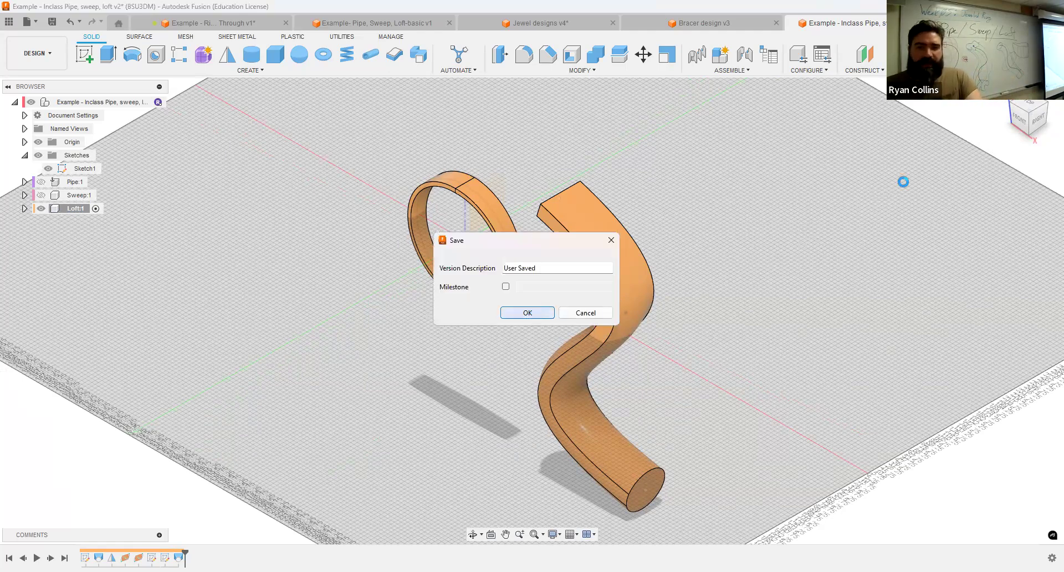
Switch to the Jewel designs v4 document and hide the Oval Jewel component.
{"action": "left_click", "coordinate": [559, 21]}
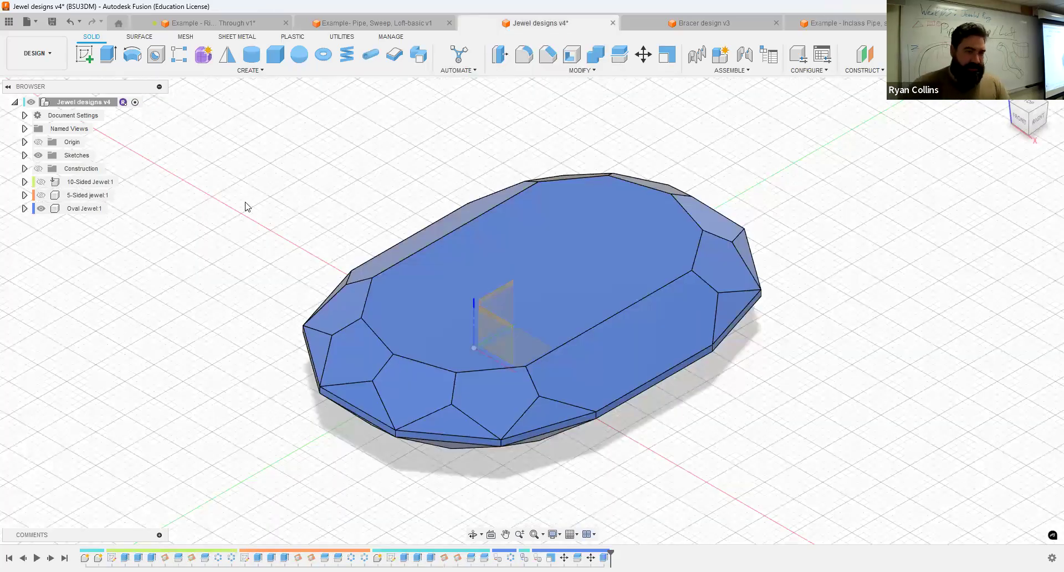
{"action": "left_click", "coordinate": [40, 211]}
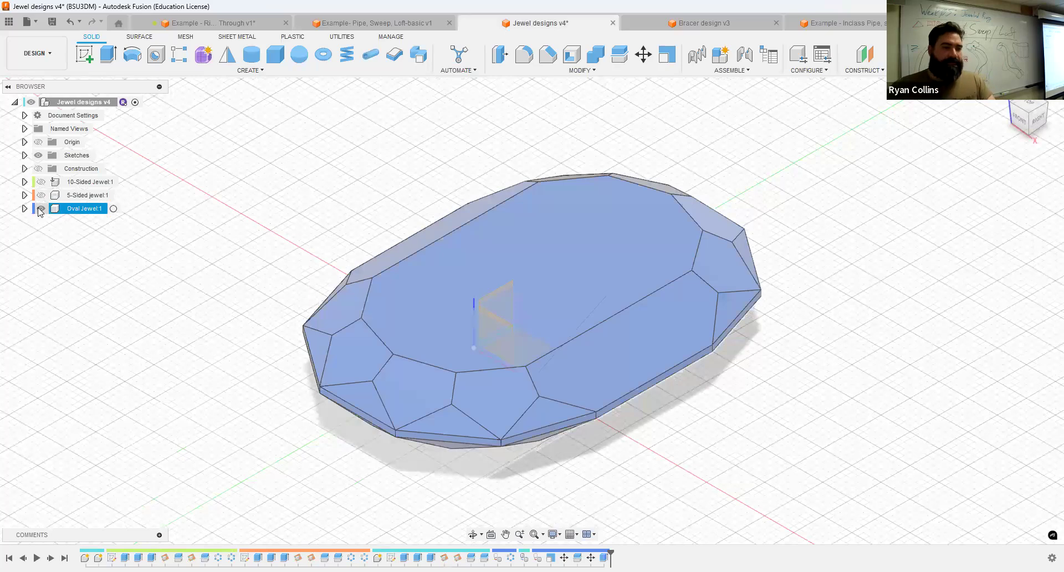
{"action": "key", "text": "v"}
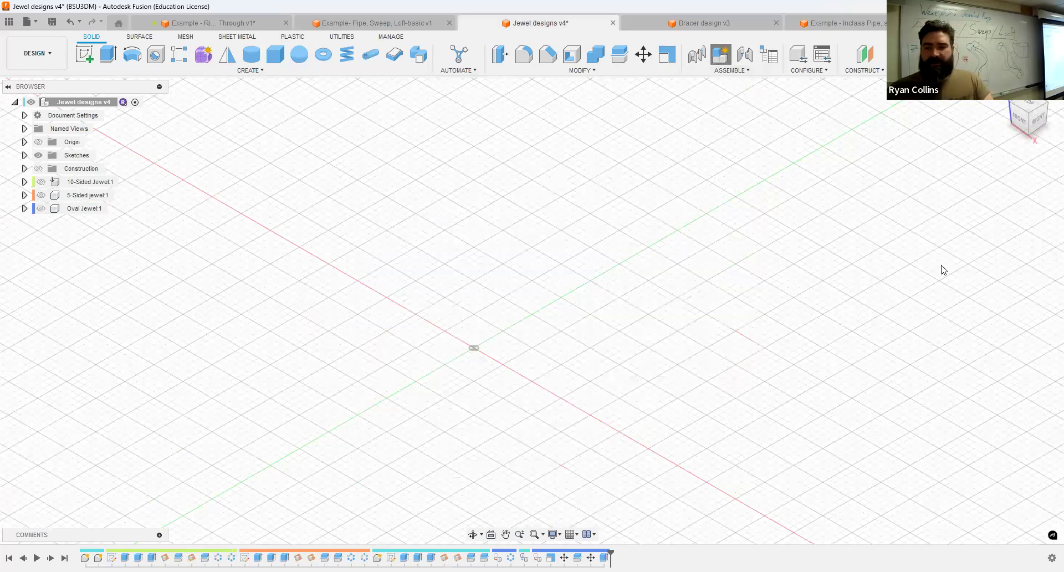
Create a new internal component named IN-CLass Examples under the top-level Jewel designs v4 assembly.
{"action": "double_click", "coordinate": [981, 204]}
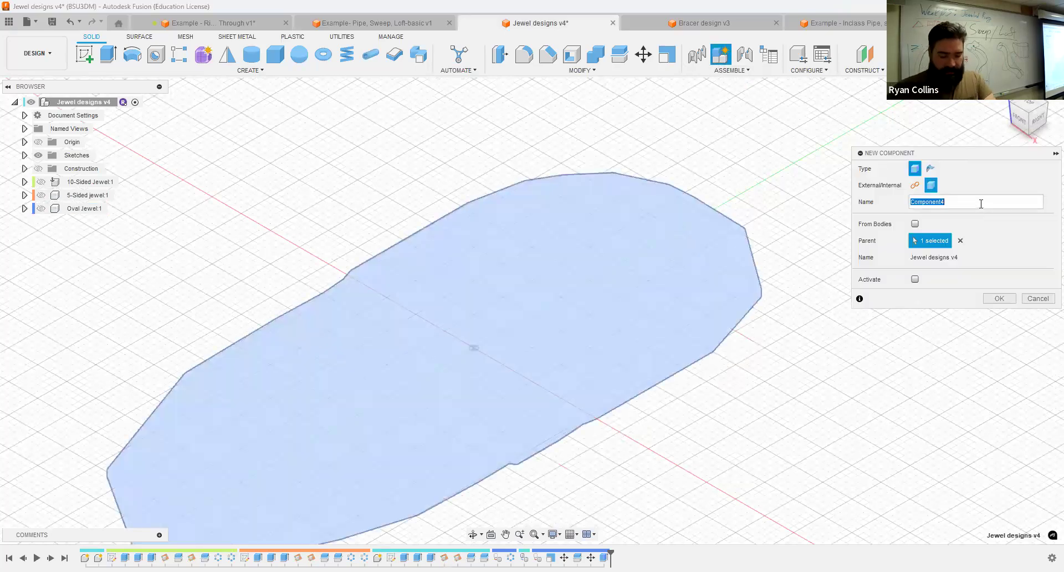
{"action": "type", "text": "IN-CLass"}
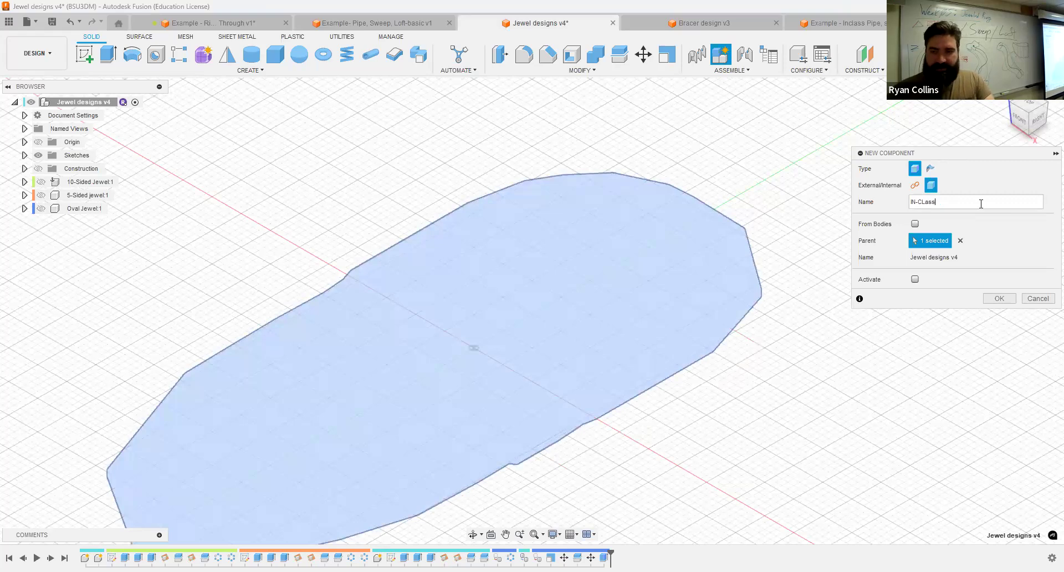
{"action": "type", "text": " Examples"}
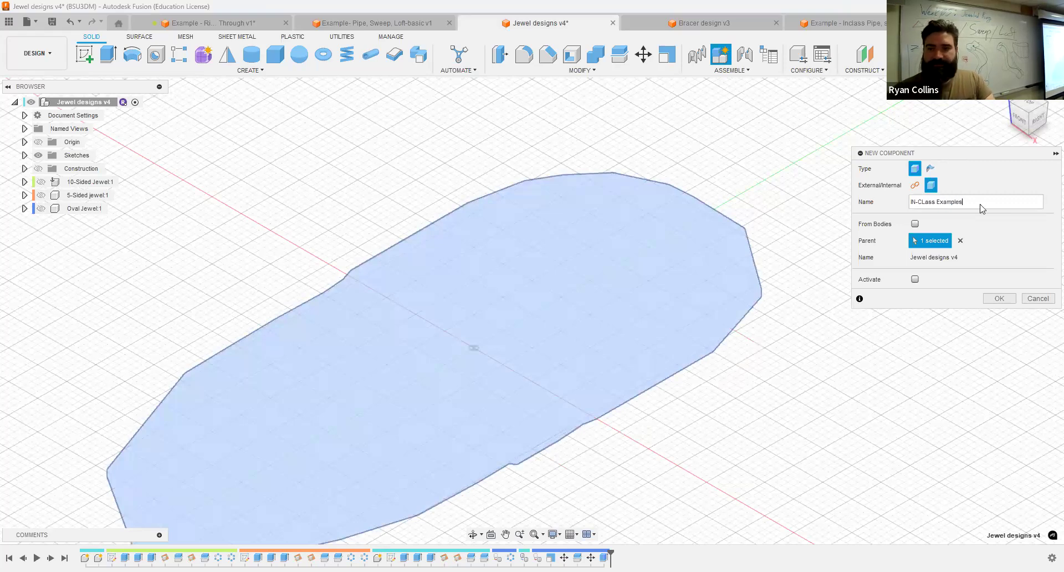
{"action": "key", "text": "Return"}
{"action": "scroll", "coordinate": [571, 357], "scroll_direction": "down", "scroll_amount": 2}
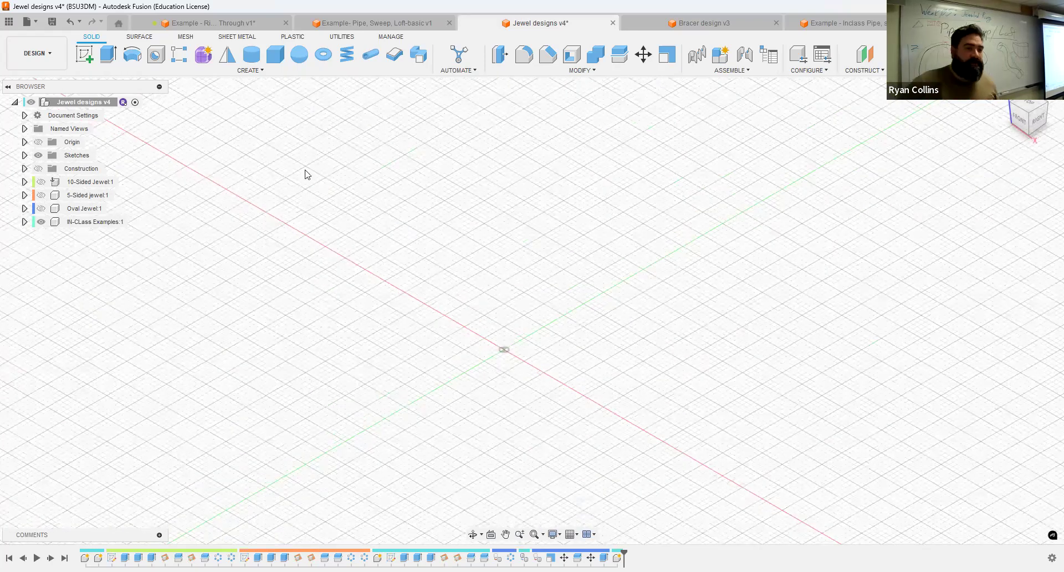
{"action": "left_click", "coordinate": [125, 223]}
{"action": "left_click", "coordinate": [133, 292]}
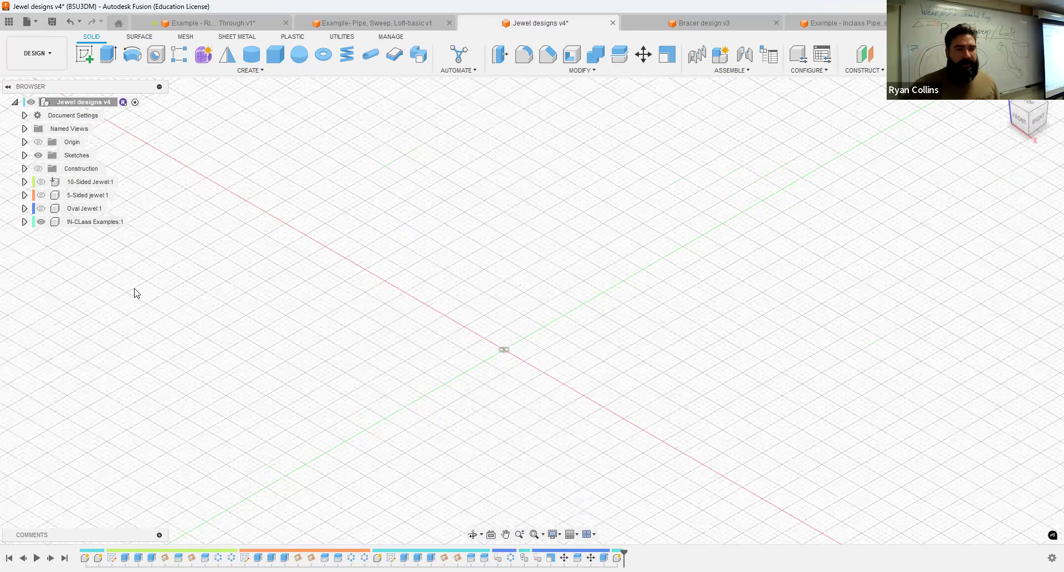
On the horizontal origin plane, sketch a 10-sided circumscribed polygon centered on the origin with a 10 mm center-to-edge distance.
{"action": "left_click", "coordinate": [80, 61]}
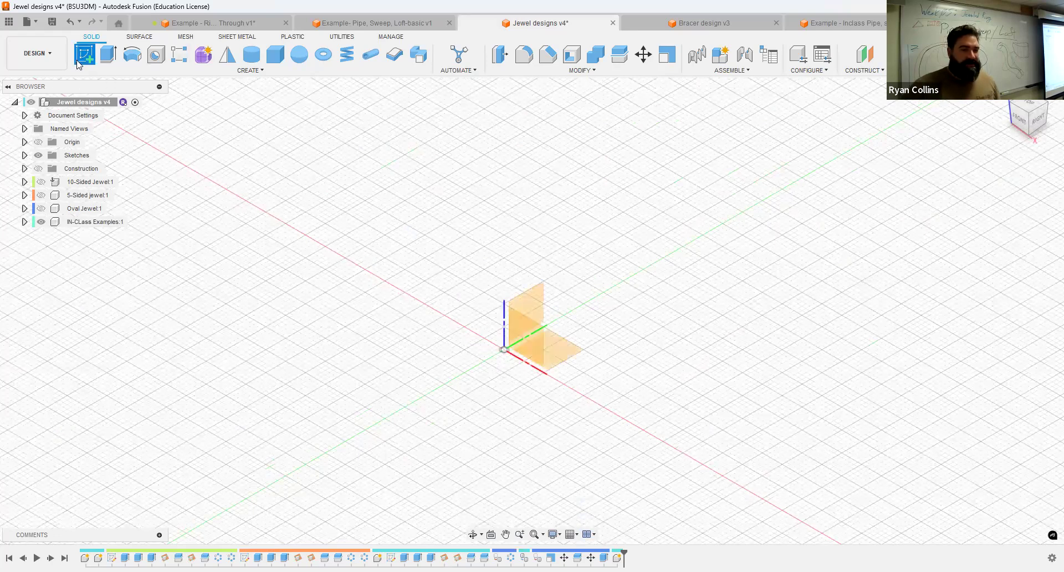
{"action": "left_click", "coordinate": [559, 363]}
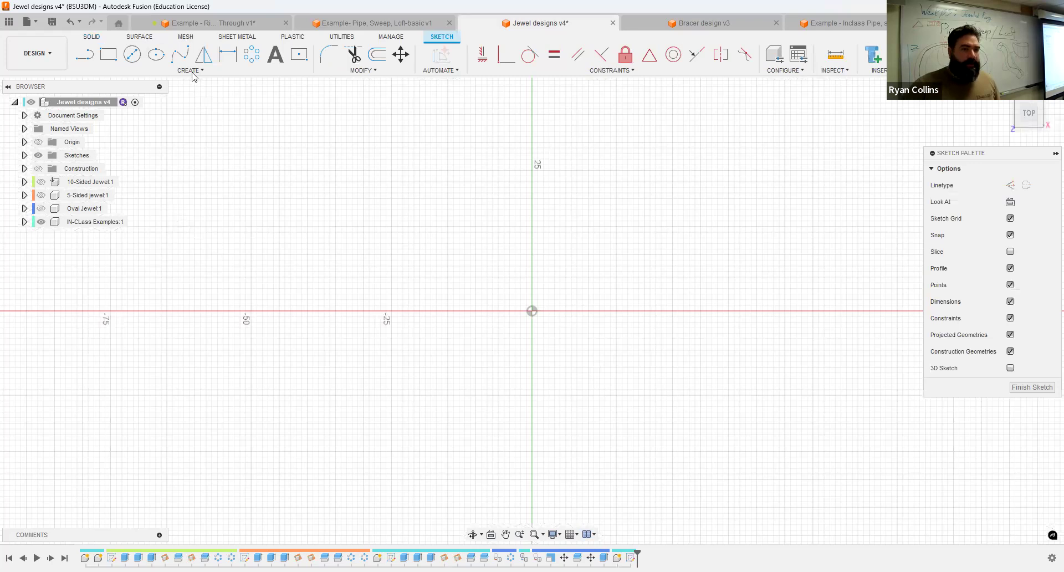
{"action": "left_click", "coordinate": [194, 72]}
{"action": "mouse_move", "coordinate": [107, 129]}
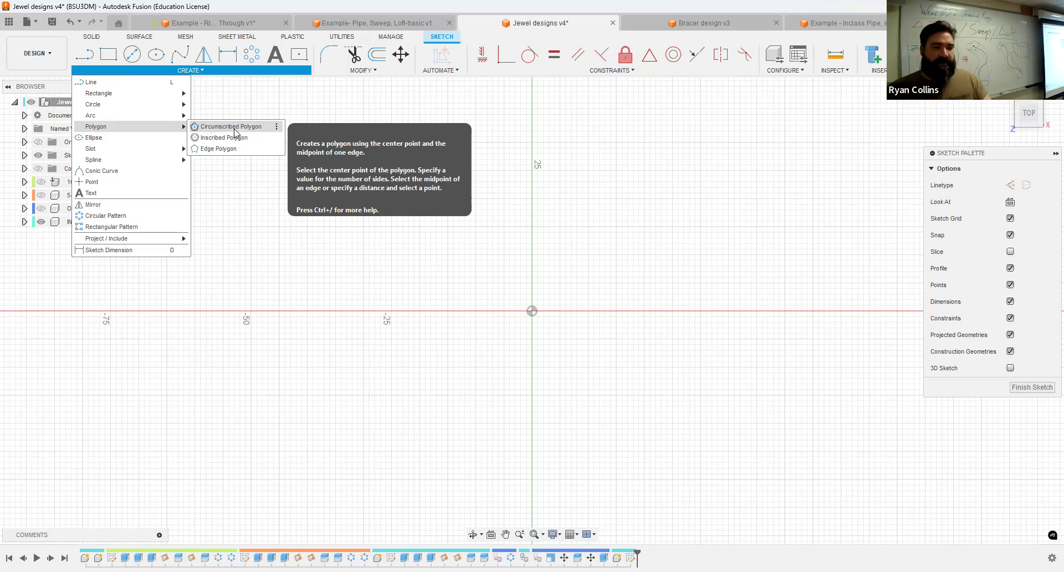
{"action": "left_click", "coordinate": [232, 127]}
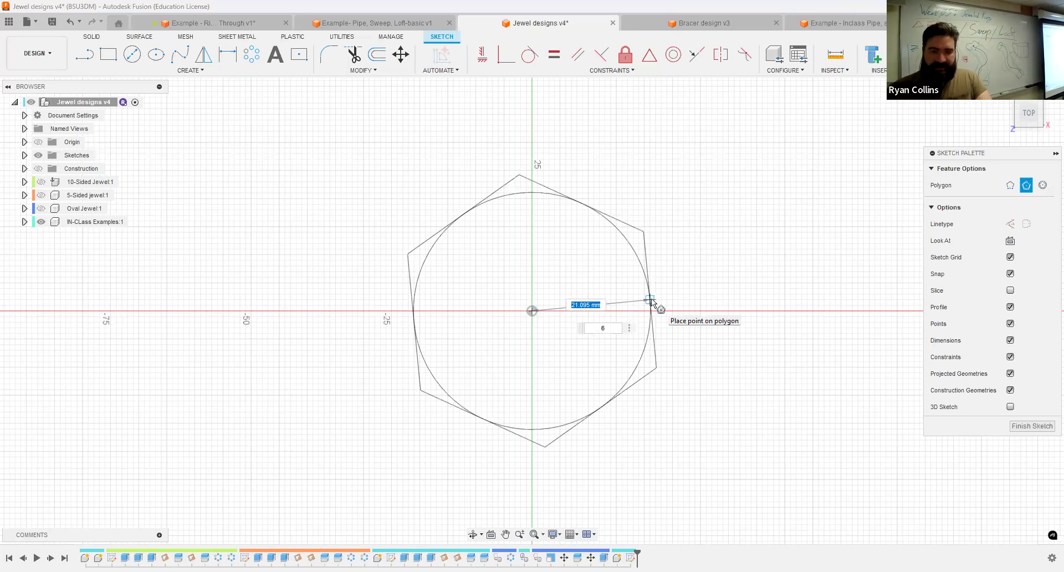
{"action": "type", "text": "10"}
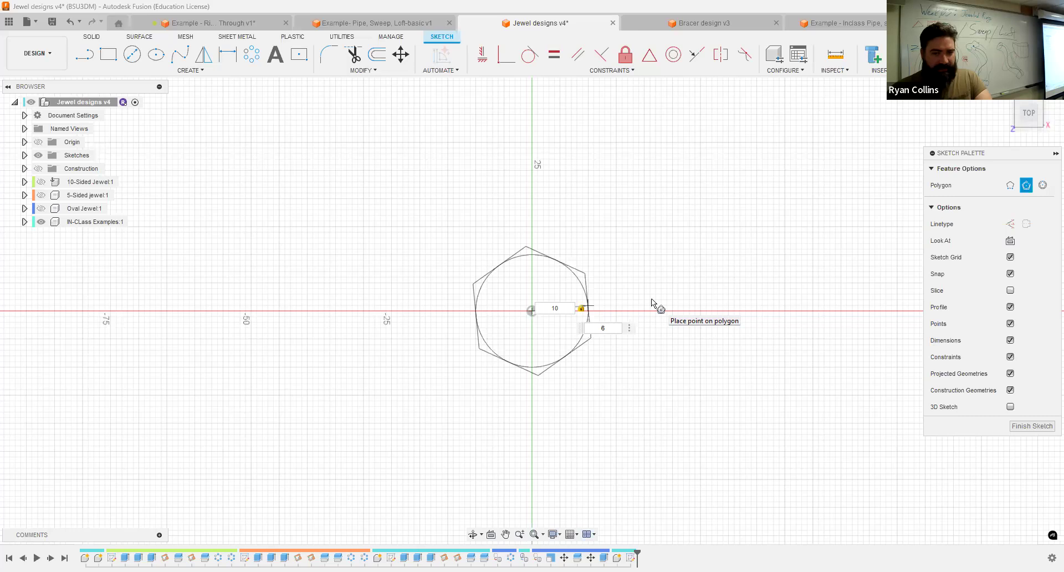
{"action": "key", "text": "Tab"}
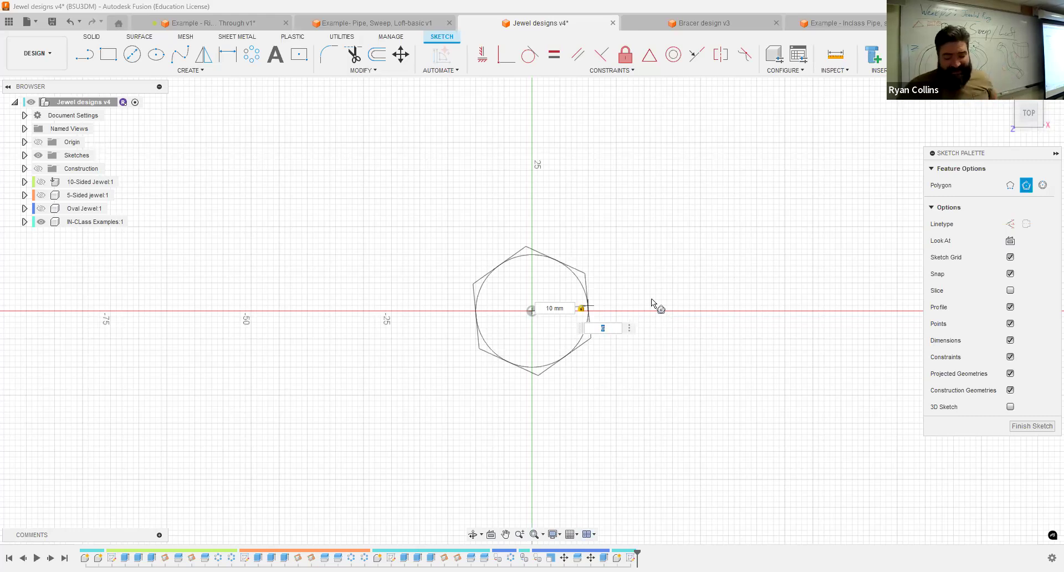
{"action": "type", "text": "10"}
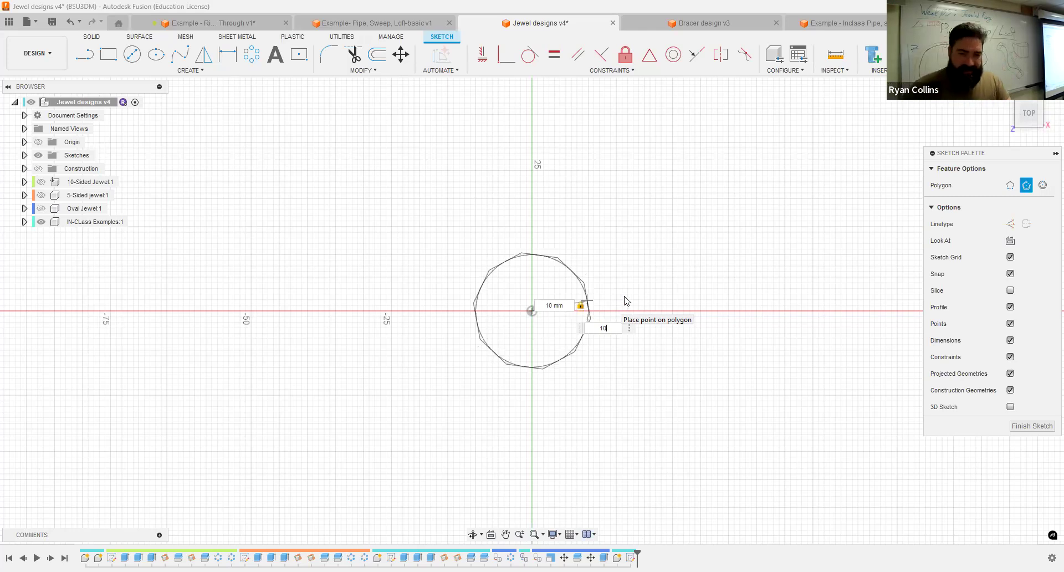
{"action": "left_click", "coordinate": [626, 301]}
{"action": "scroll", "coordinate": [625, 302], "scroll_direction": "up", "scroll_amount": 3}
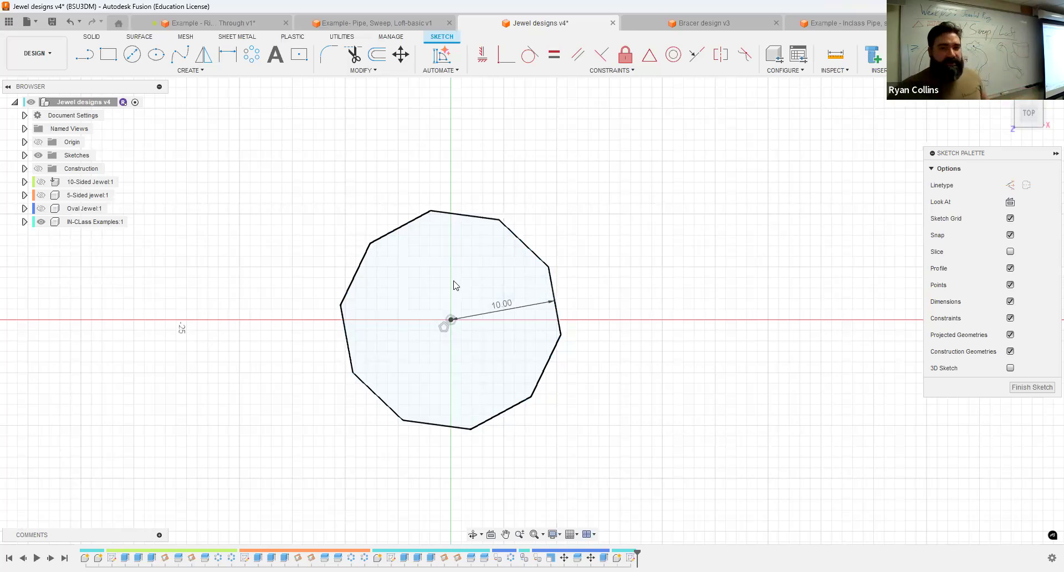
Apply a Horizontal/Vertical constraint to the edge where the polygon's 10 mm dimension ends, making it vertical, and finish the sketch.
{"action": "left_click", "coordinate": [482, 59]}
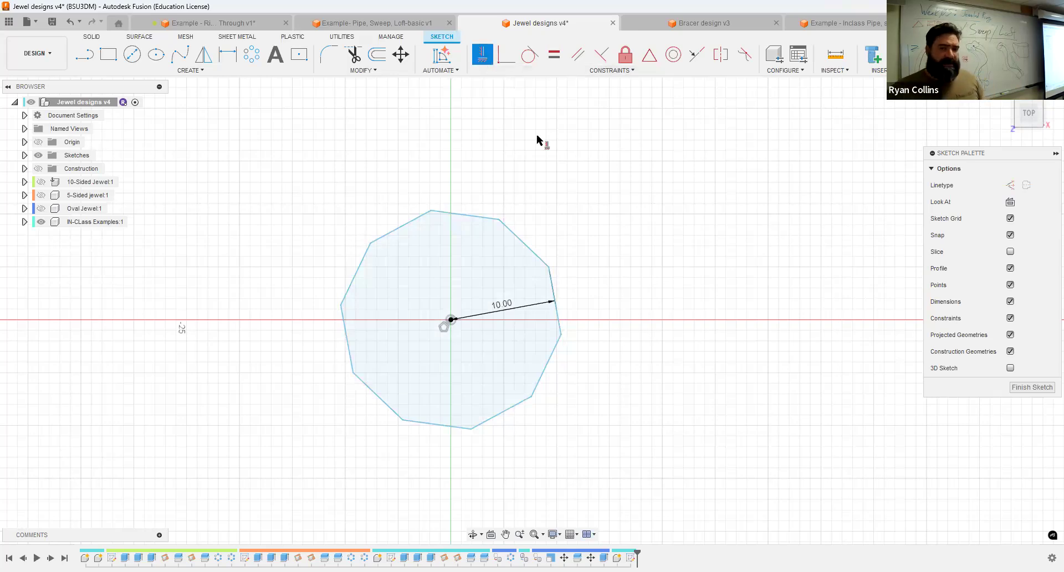
{"action": "left_click", "coordinate": [555, 295]}
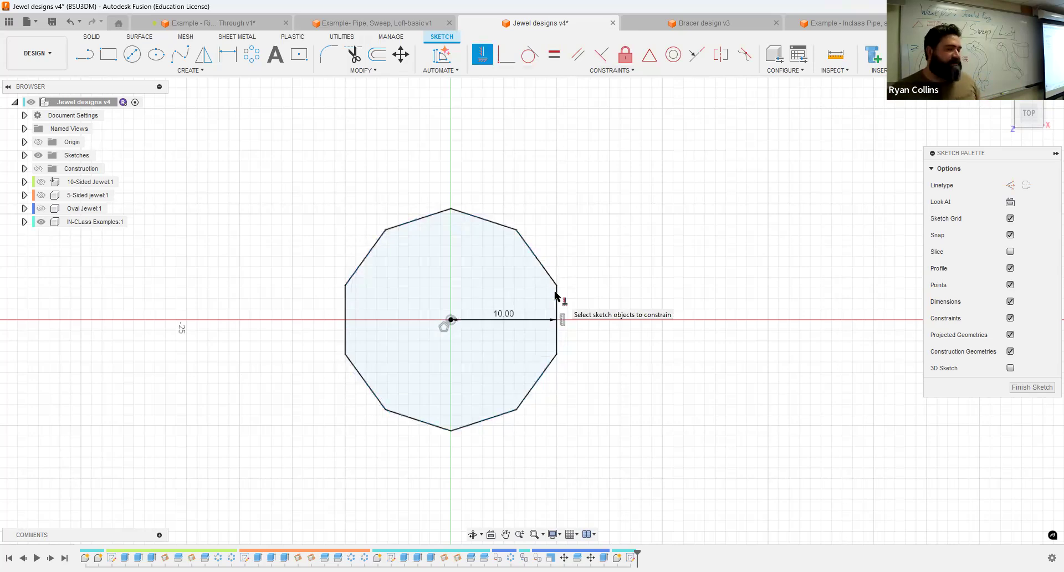
{"action": "key", "text": "Escape"}
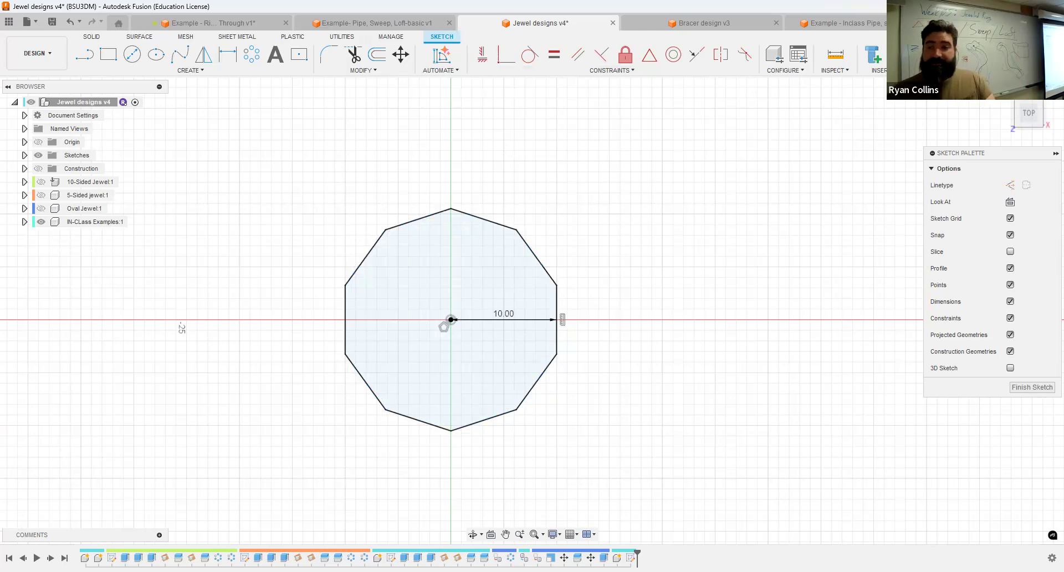
{"action": "left_click", "coordinate": [977, 55]}
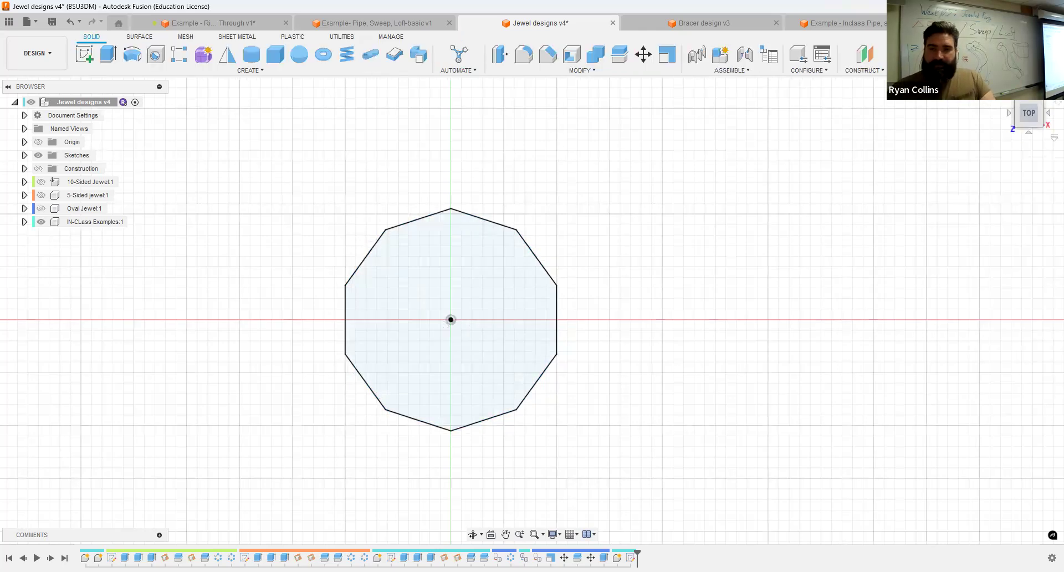
Extrude the 10-sided profile 1 mm as a new body.
{"action": "left_click", "coordinate": [1005, 91]}
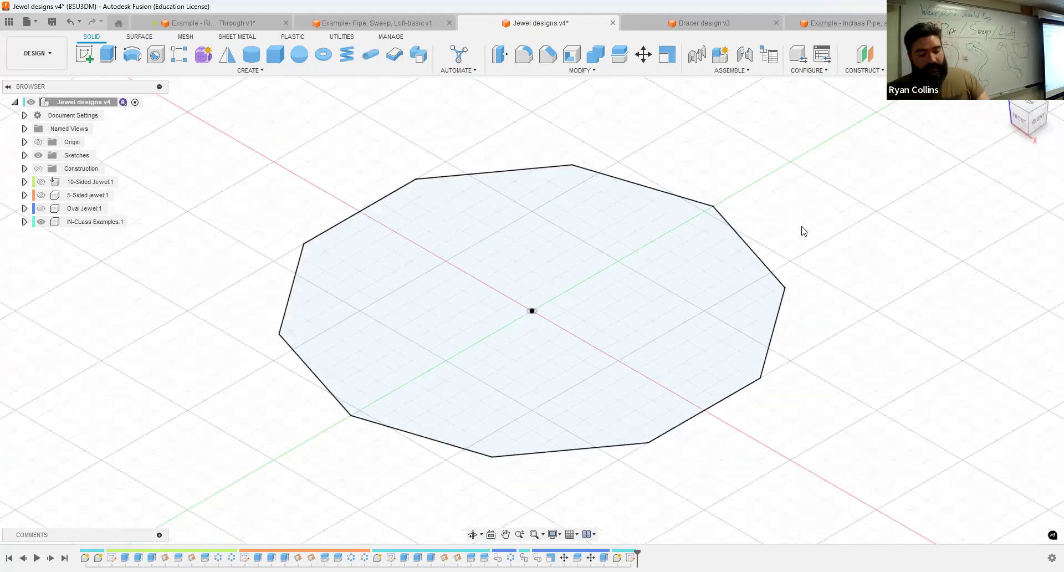
{"action": "key", "text": "e"}
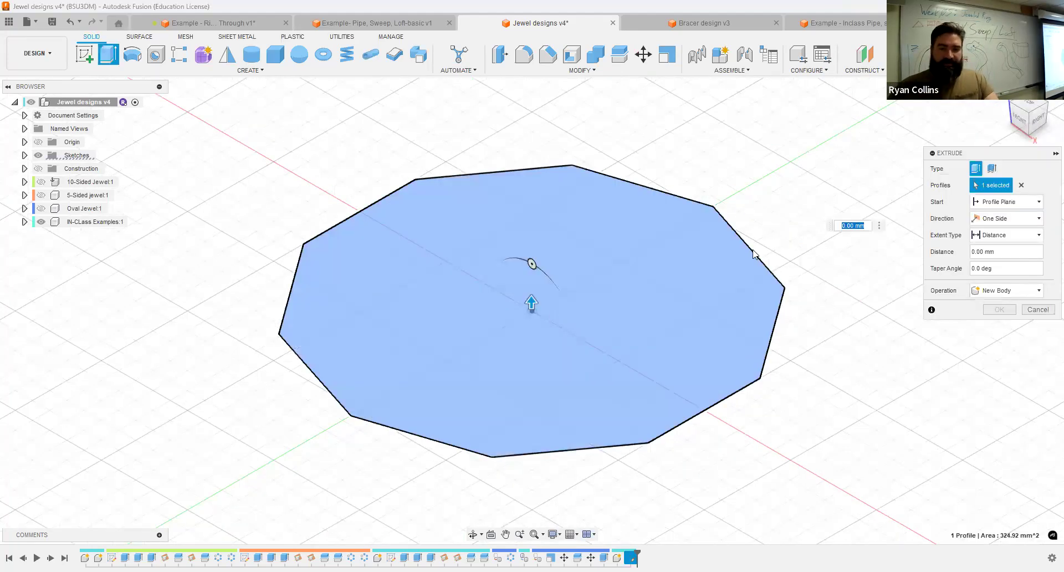
{"action": "type", "text": "1"}
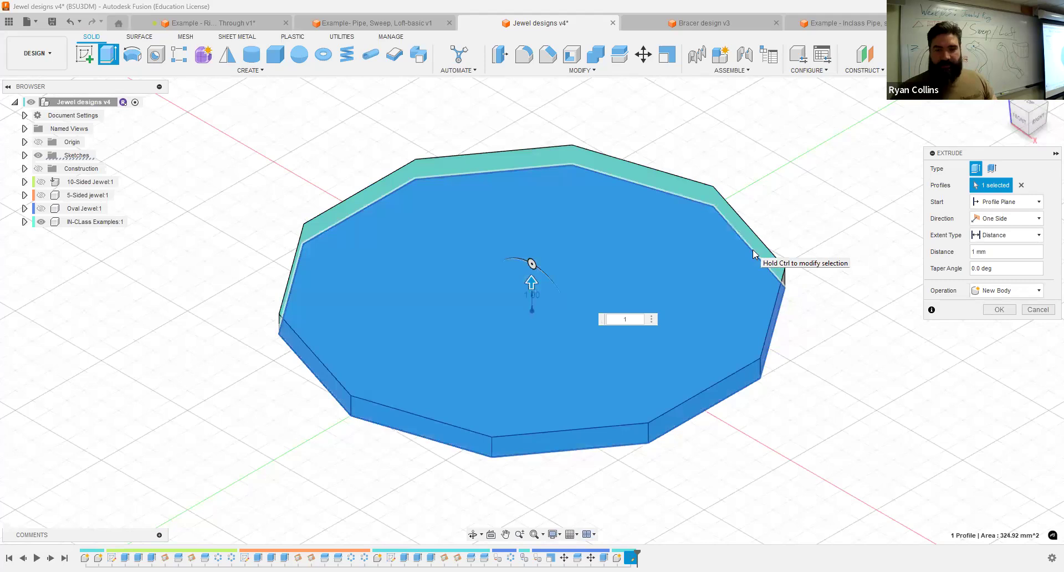
{"action": "key", "text": "Return"}
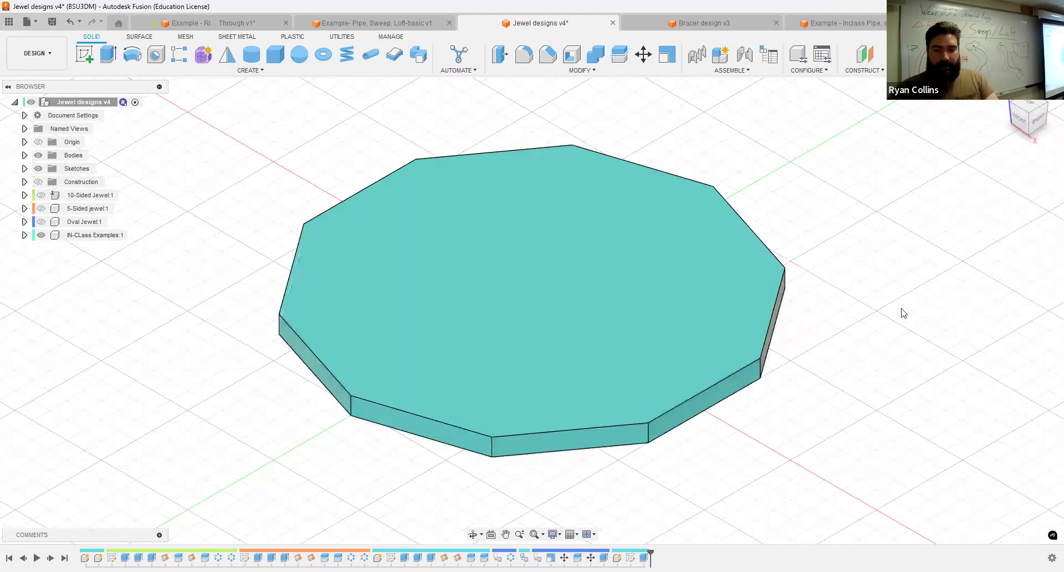
Extrude the top face of the 10-sided body upward 5 mm with a -42 degree taper, joined to the body.
{"action": "right_click", "coordinate": [902, 310]}
{"action": "left_click", "coordinate": [900, 278]}
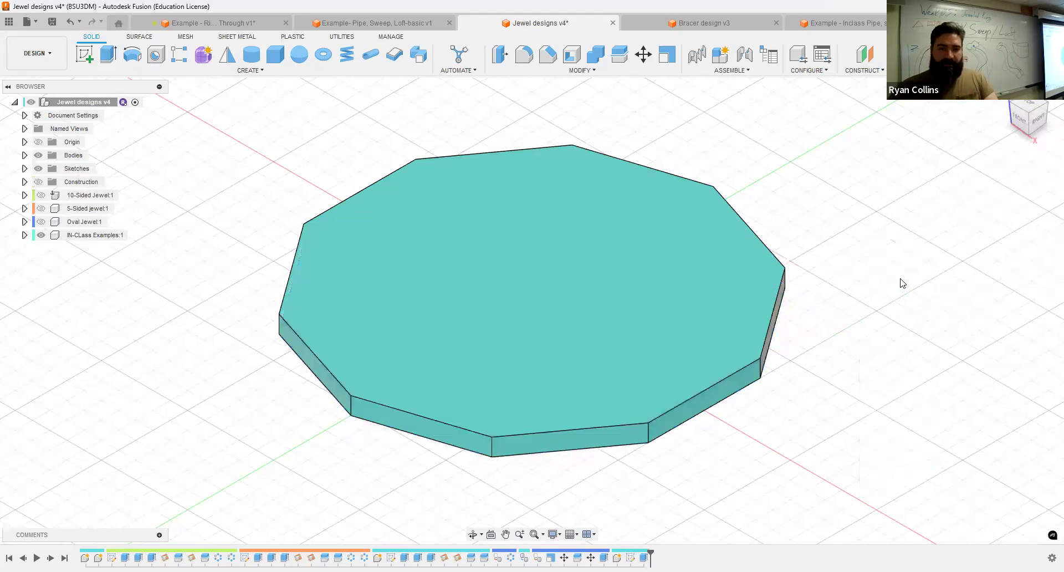
{"action": "left_click", "coordinate": [539, 232]}
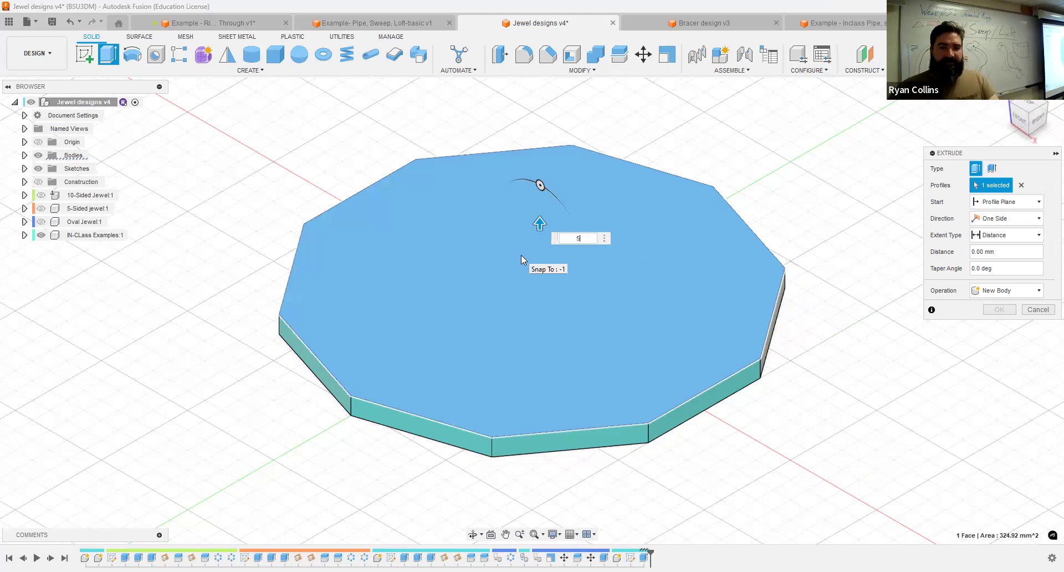
{"action": "type", "text": "5"}
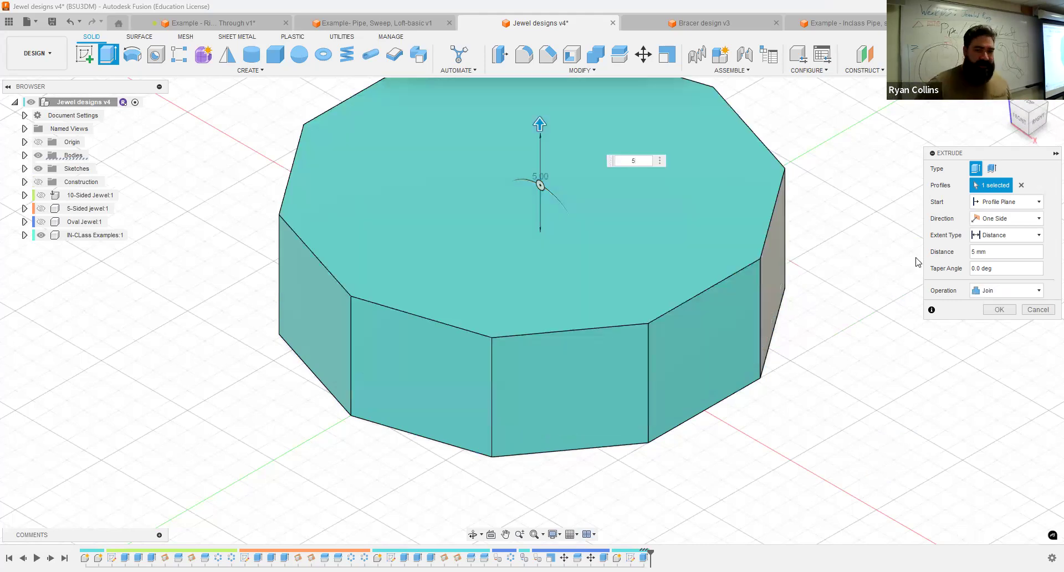
{"action": "key", "text": "Tab"}
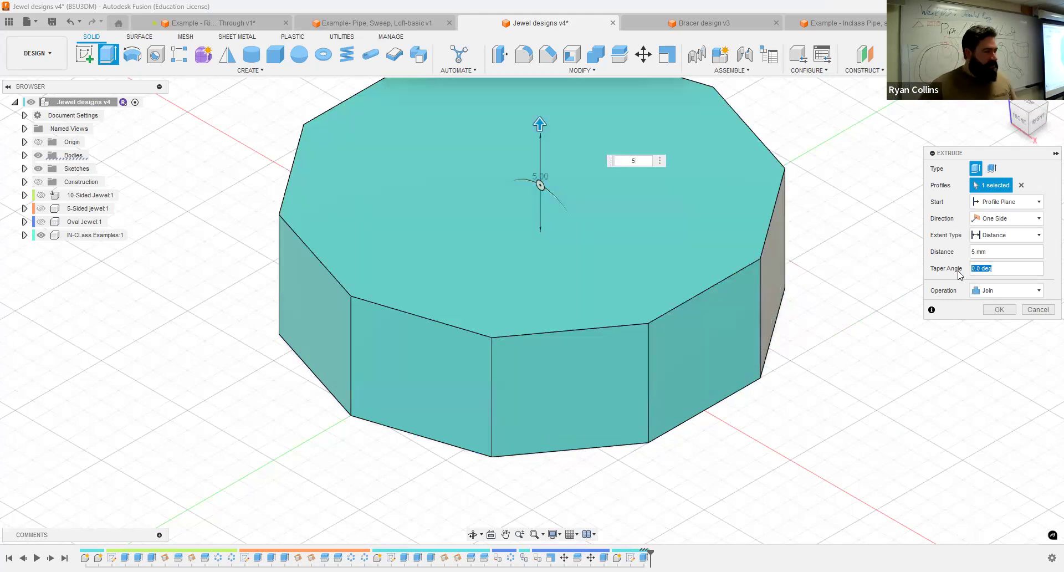
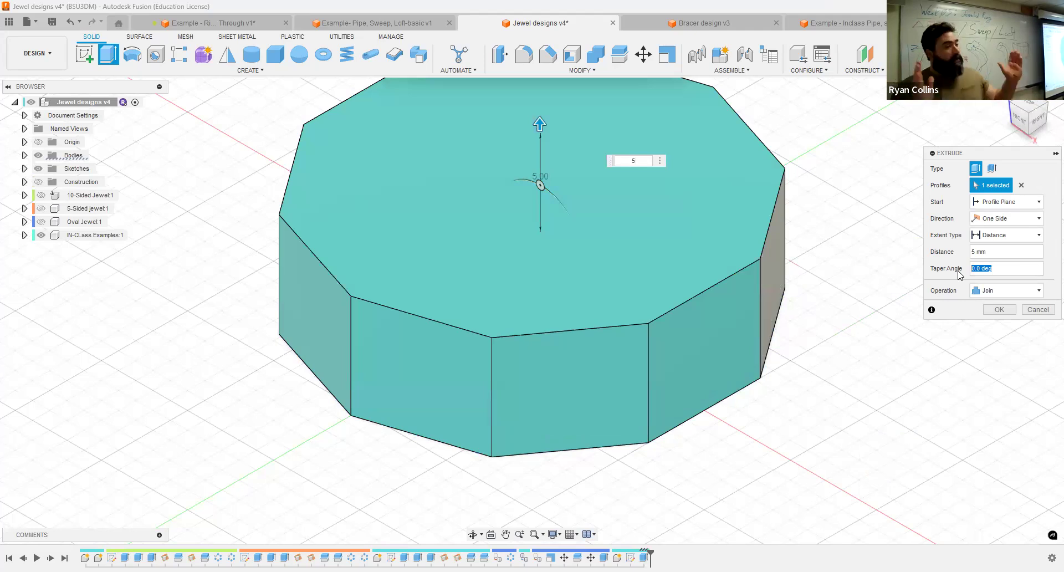
{"action": "type", "text": "-42"}
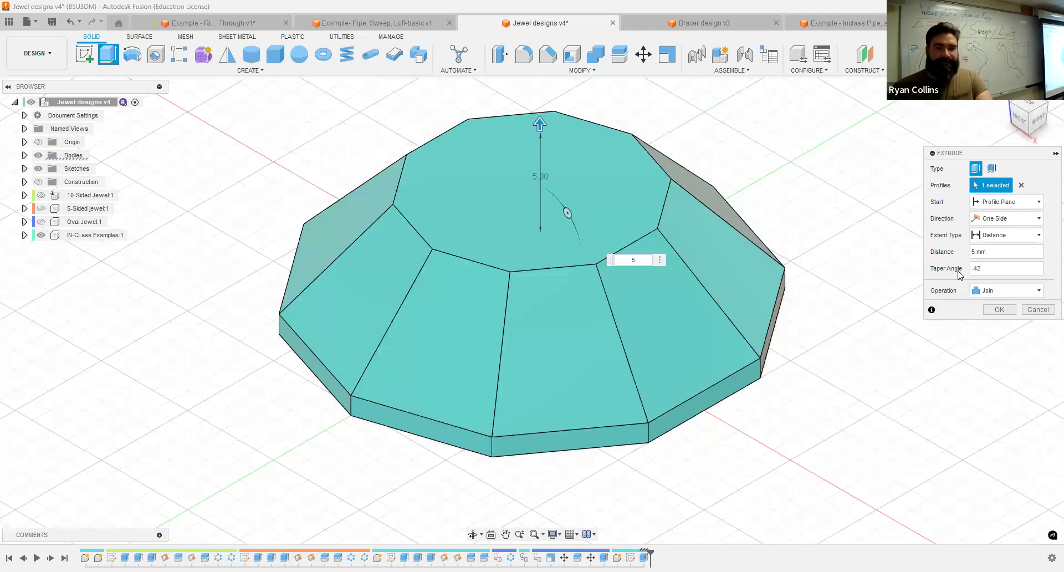
{"action": "key", "text": "Return"}
Extrude the bottom 10-sided face of the jewel downward 10 mm with a -42 degree taper, joined to the body.
{"action": "middle_click_drag", "start_coordinate": [929, 344], "coordinate": [926, 277], "text": "shift"}
{"action": "right_click", "coordinate": [931, 278]}
{"action": "left_click", "coordinate": [934, 244]}
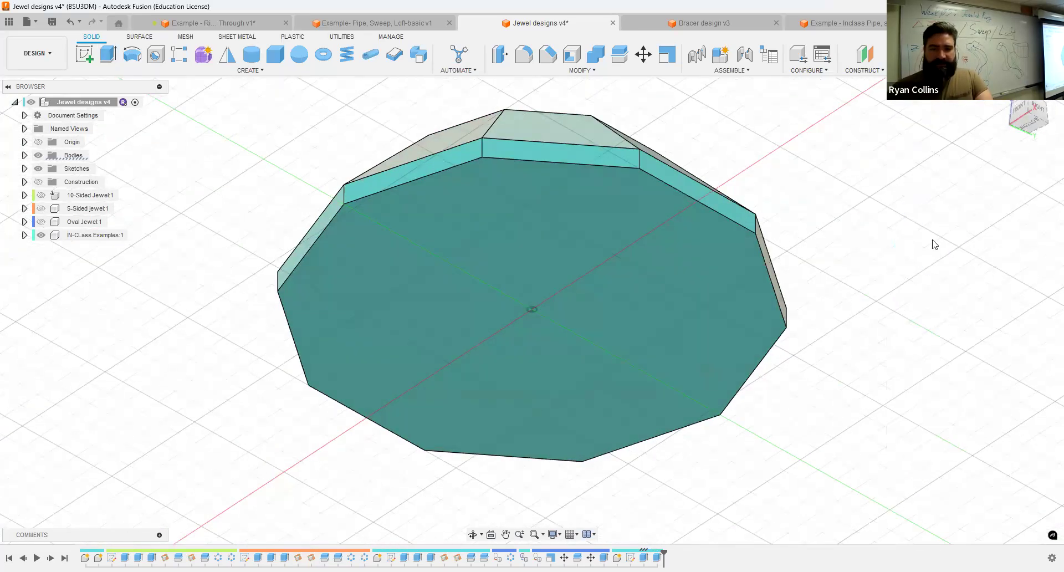
{"action": "left_click", "coordinate": [648, 293]}
{"action": "type", "text": "e10"}
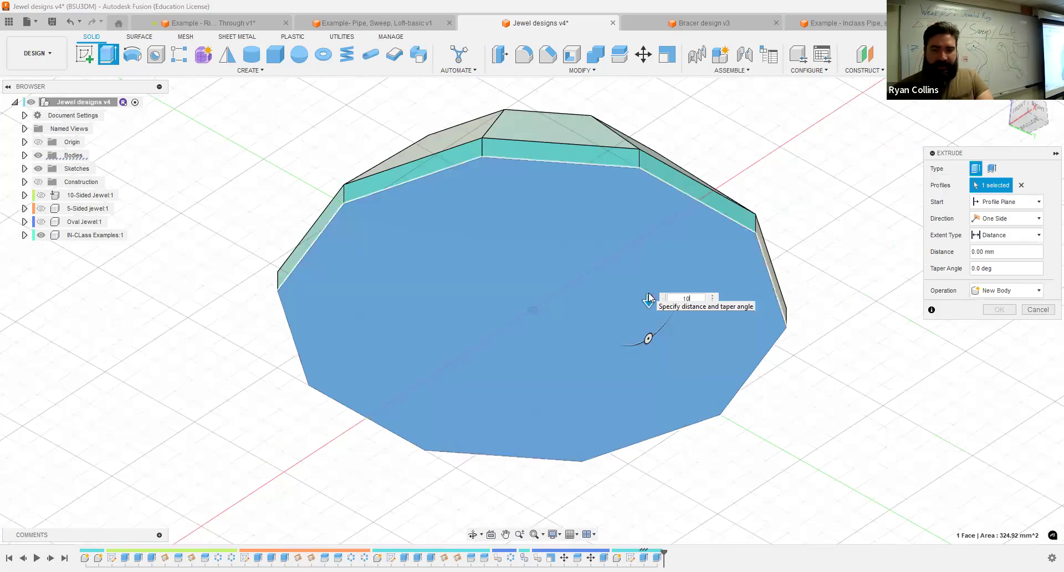
{"action": "key", "text": "Return"}
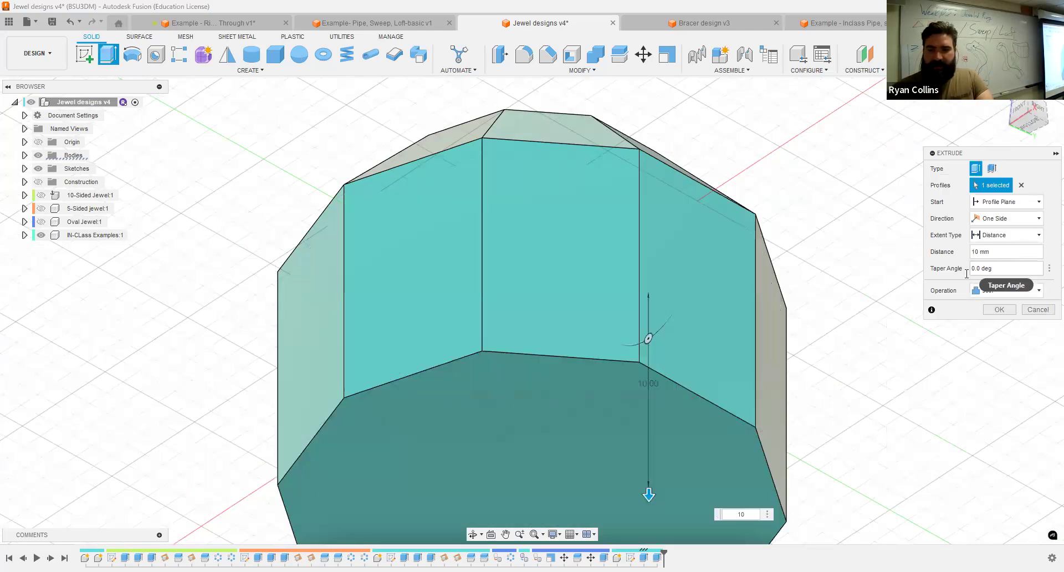
{"action": "left_click", "coordinate": [967, 271]}
{"action": "type", "text": "-42"}
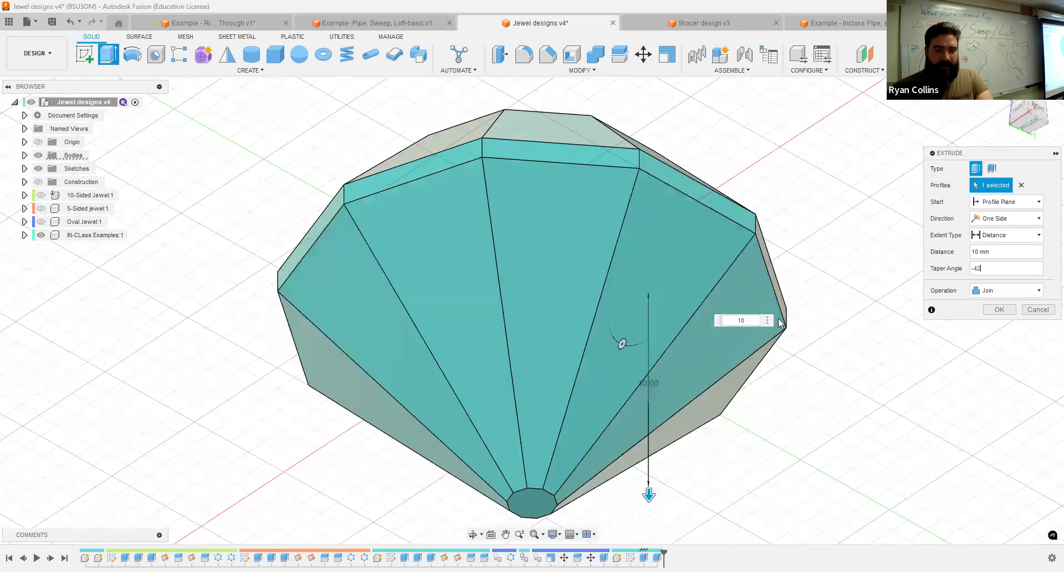
{"action": "middle_click_drag", "start_coordinate": [593, 385], "coordinate": [586, 276]}
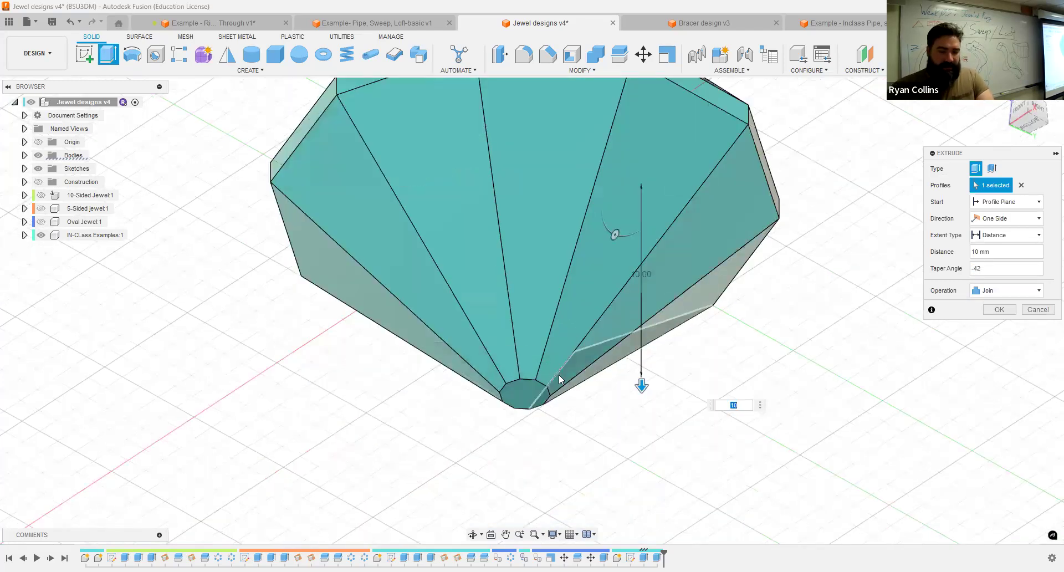
{"action": "scroll", "coordinate": [556, 425], "scroll_direction": "up", "scroll_amount": 3}
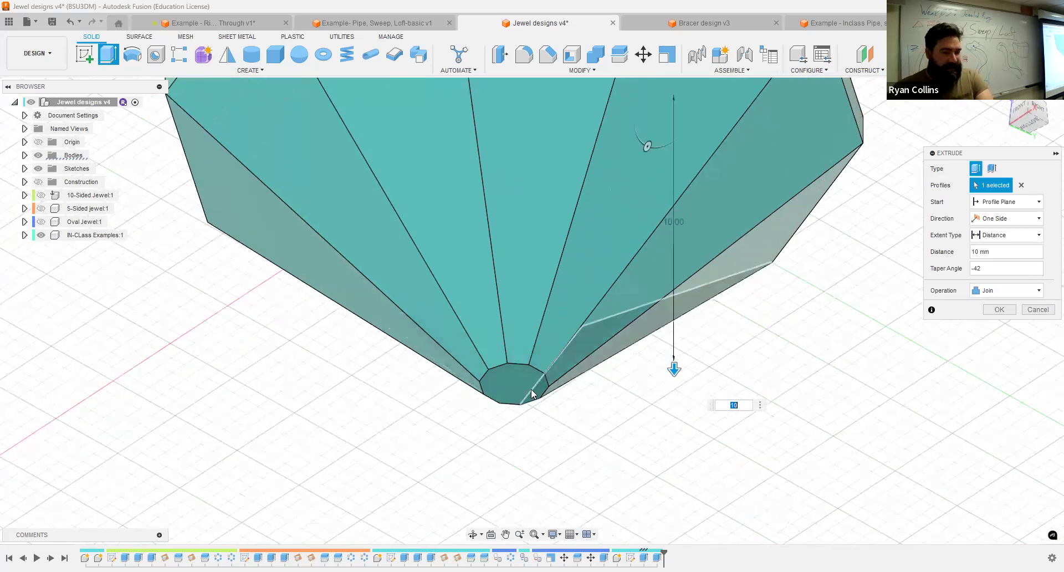
{"action": "middle_click_drag", "start_coordinate": [535, 389], "coordinate": [536, 393], "text": "shift"}
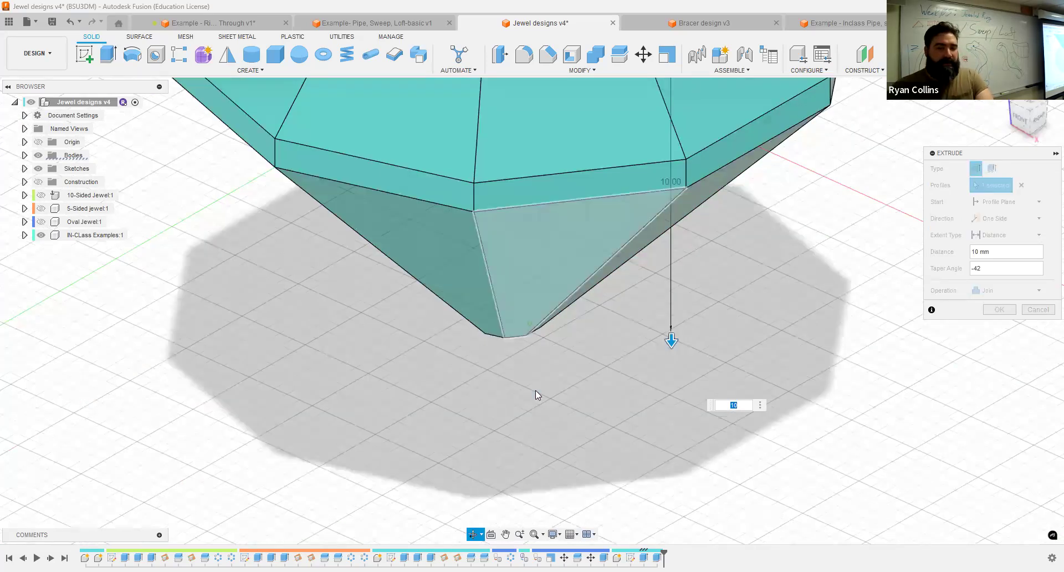
{"action": "middle_click_drag", "start_coordinate": [621, 217], "coordinate": [572, 331]}
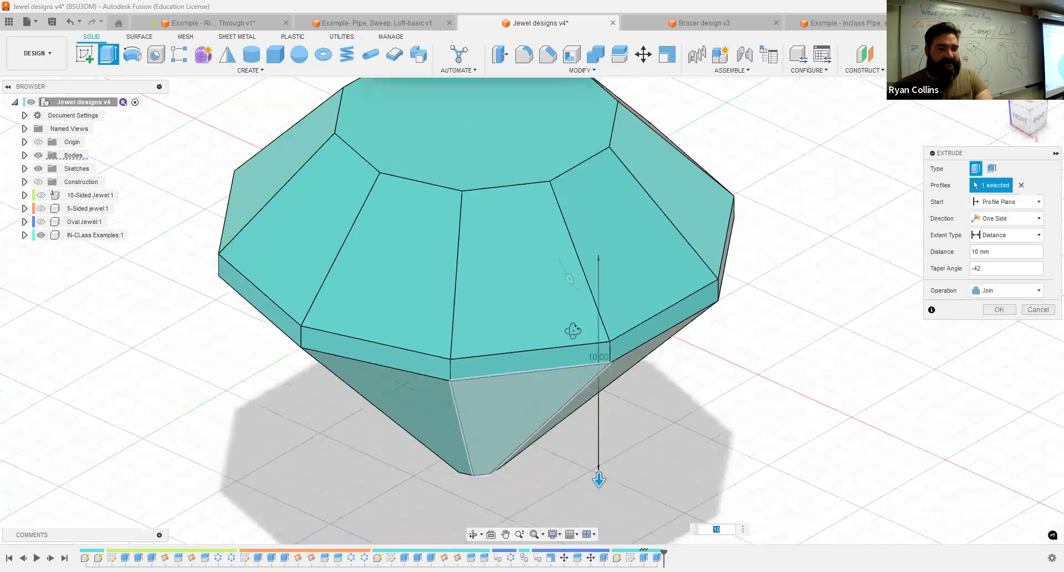
{"action": "scroll", "coordinate": [567, 353], "scroll_direction": "up", "scroll_amount": 3}
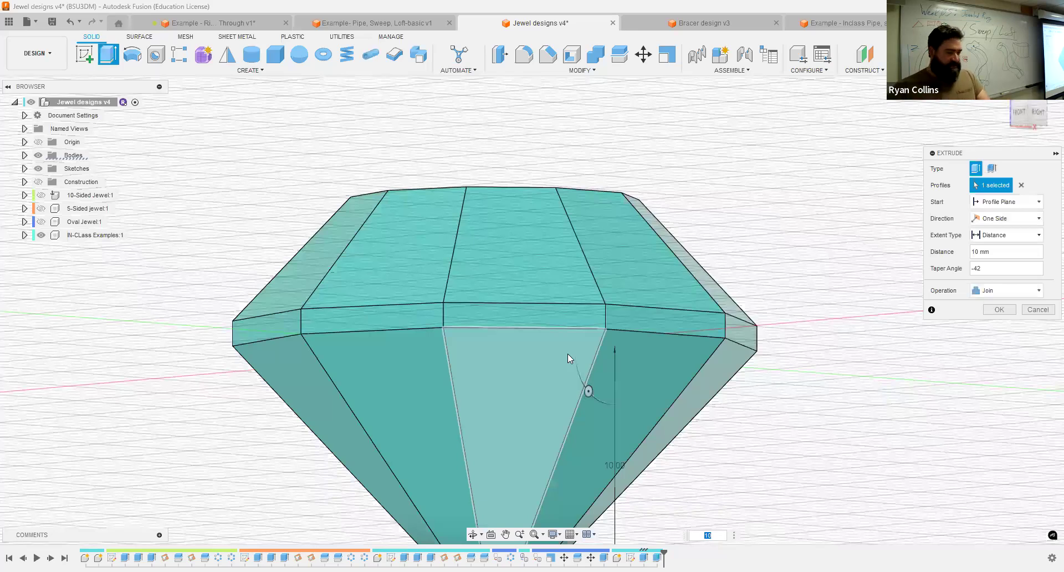
{"action": "middle_click_drag", "start_coordinate": [516, 327], "coordinate": [557, 323], "text": "shift"}
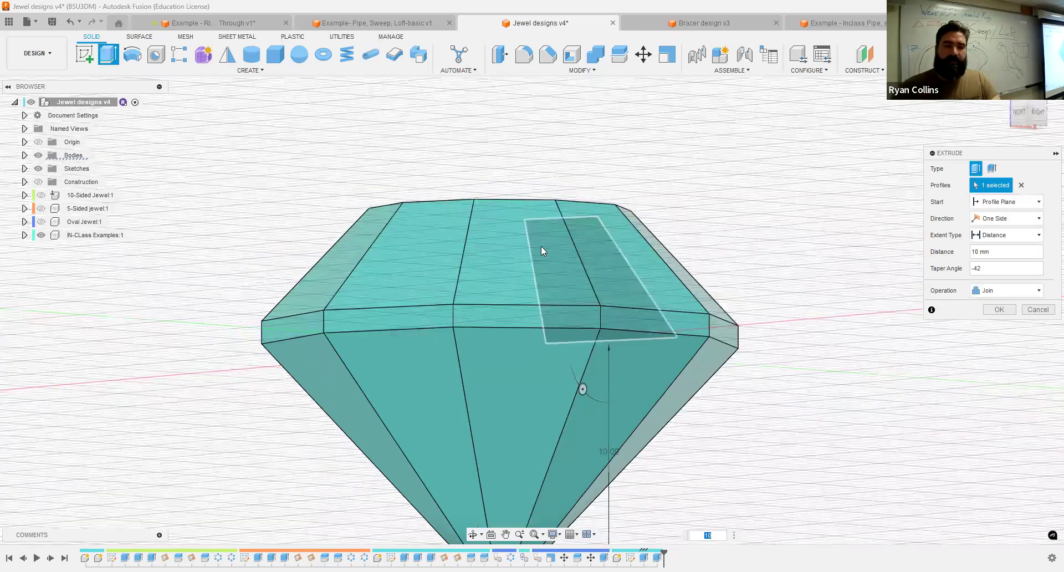
{"action": "left_click", "coordinate": [999, 310]}
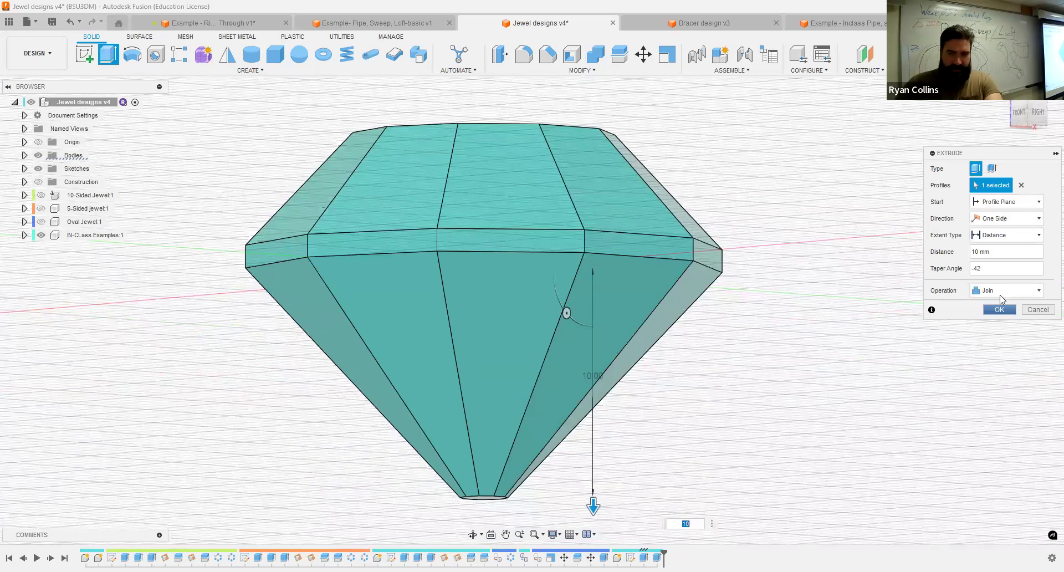
Activate the IN-CLass Examples component and move the jewel body from the top-level Bodies folder into it.
{"action": "left_click", "coordinate": [25, 235]}
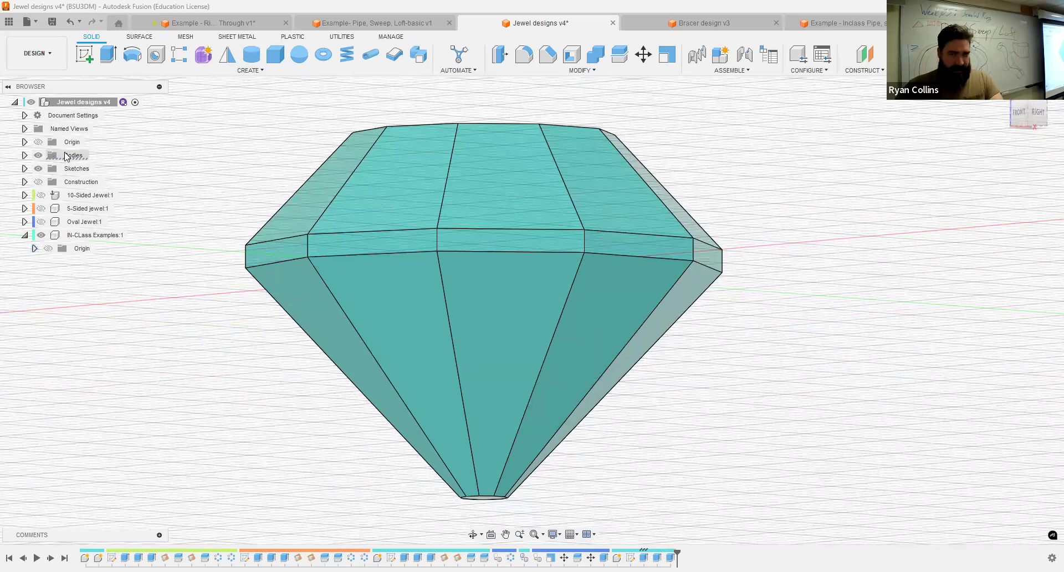
{"action": "left_click", "coordinate": [132, 236]}
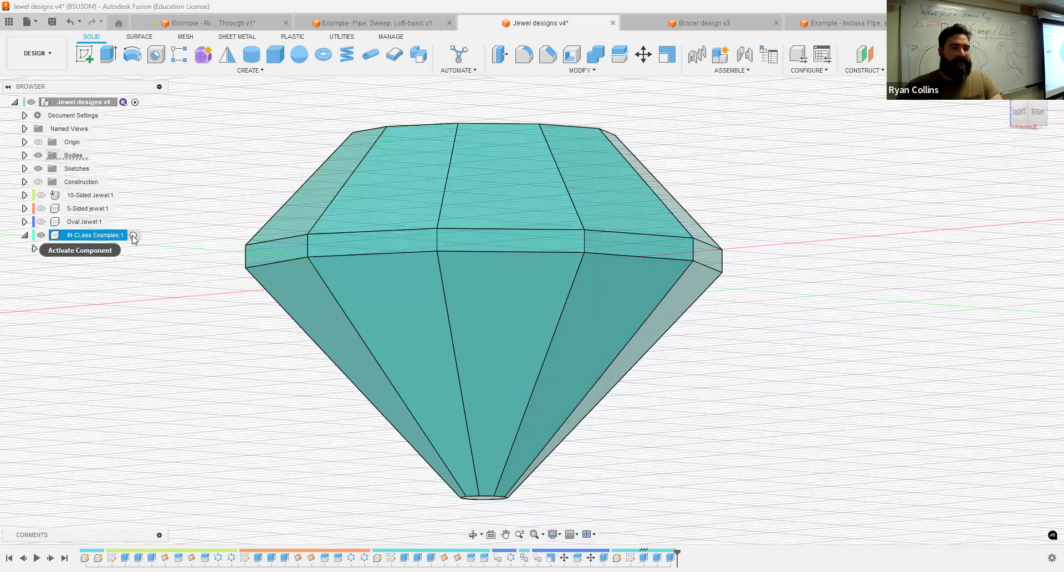
{"action": "left_click", "coordinate": [24, 157]}
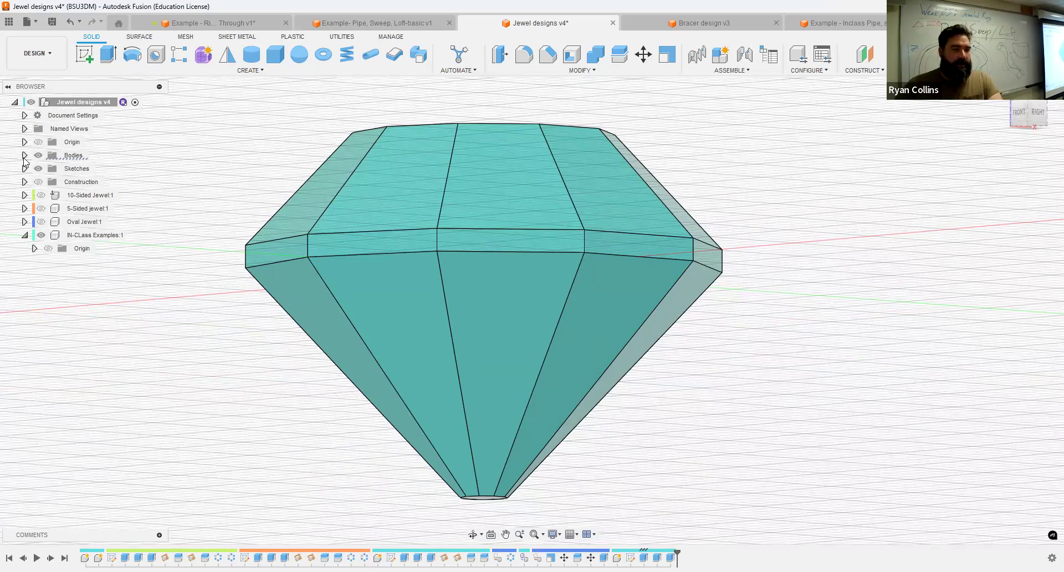
{"action": "left_click", "coordinate": [24, 156]}
{"action": "left_click", "coordinate": [133, 249]}
{"action": "left_click", "coordinate": [133, 248]}
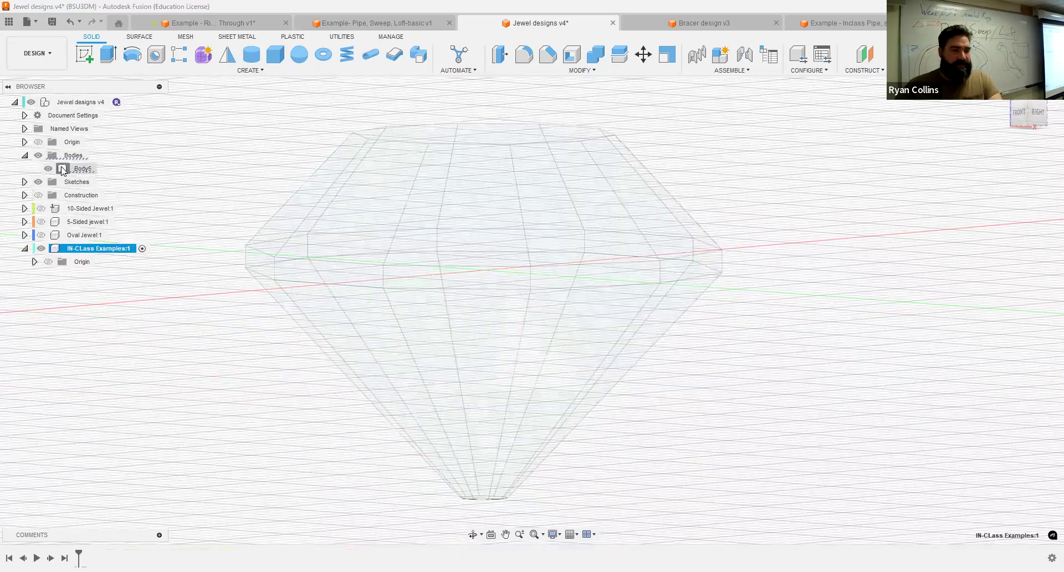
{"action": "left_click_drag", "start_coordinate": [67, 255], "coordinate": [67, 247]}
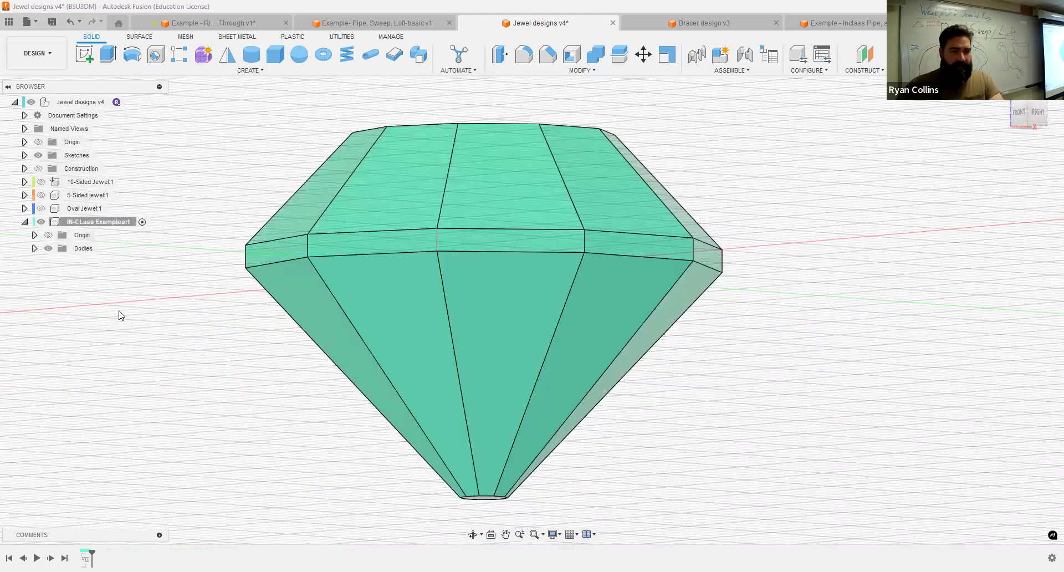
Rename the body in the IN-CLass Examples component as Simple Jewel.
{"action": "left_click", "coordinate": [34, 248]}
{"action": "double_click", "coordinate": [92, 261]}
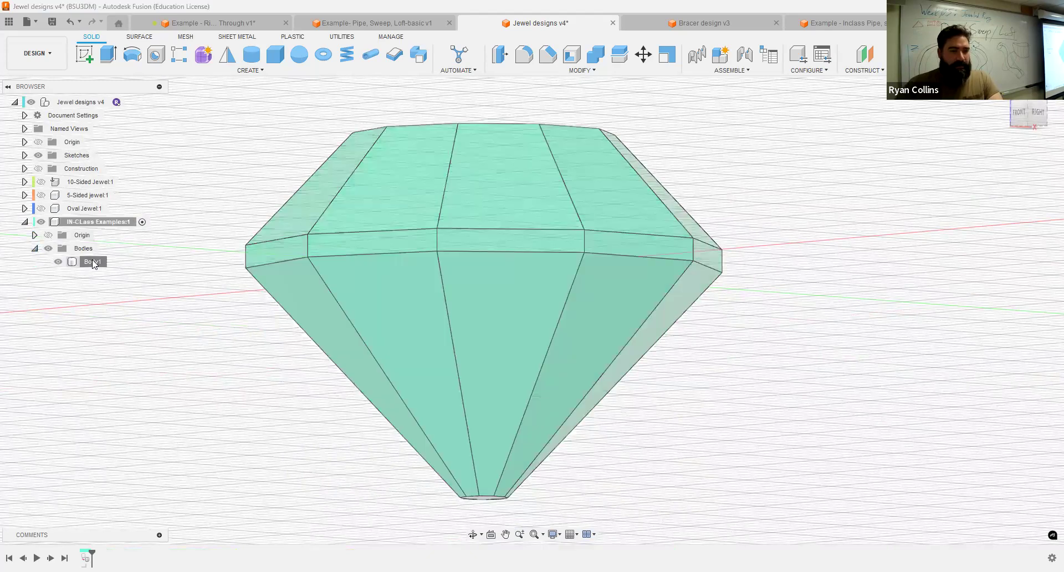
{"action": "type", "text": "Sim"}
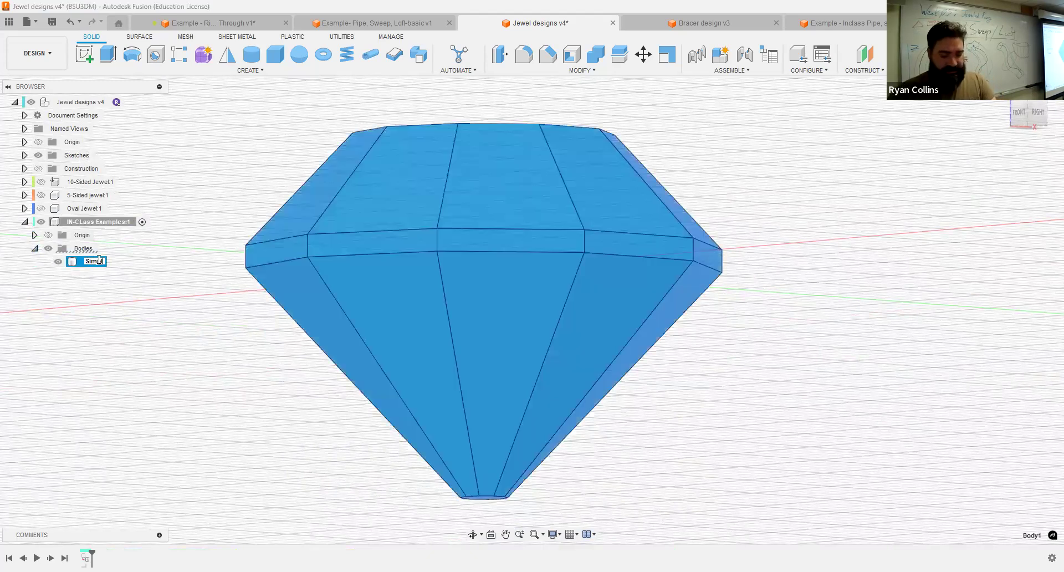
{"action": "type", "text": "ple Jewel"}
{"action": "key", "text": "Return"}
{"action": "left_click", "coordinate": [744, 231]}
{"action": "mouse_move", "coordinate": [743, 231]}
{"action": "middle_mouse_down", "text": "shift"}
{"action": "mouse_move", "coordinate": [724, 266]}
{"action": "mouse_move", "coordinate": [733, 227]}
{"action": "mouse_move", "coordinate": [747, 243]}
{"action": "middle_mouse_up", "text": "shift"}
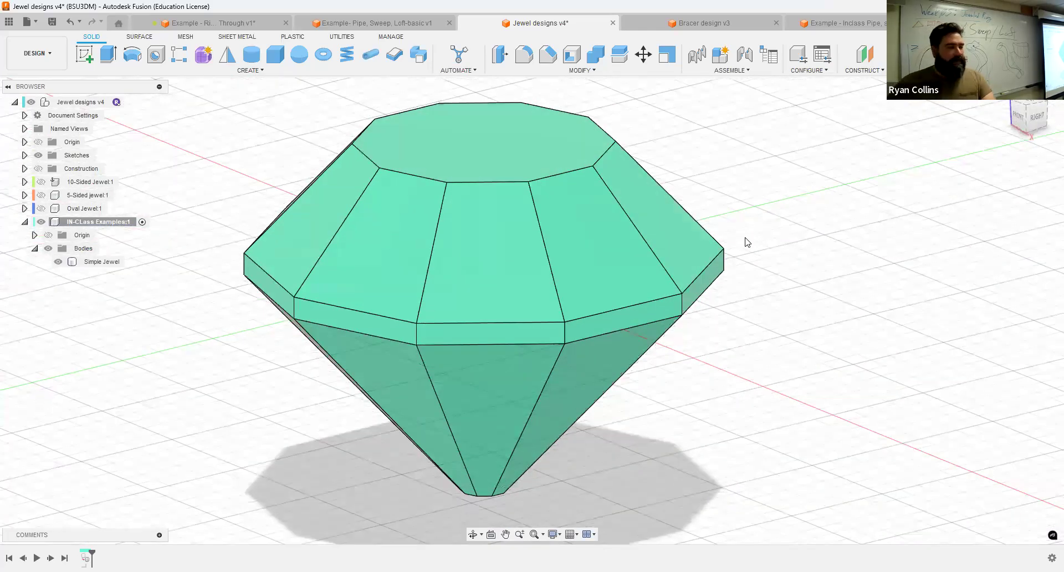
Create a plane through three points, using two alternate top-face corners and the upper girdle corner between them.
{"action": "left_click", "coordinate": [877, 73]}
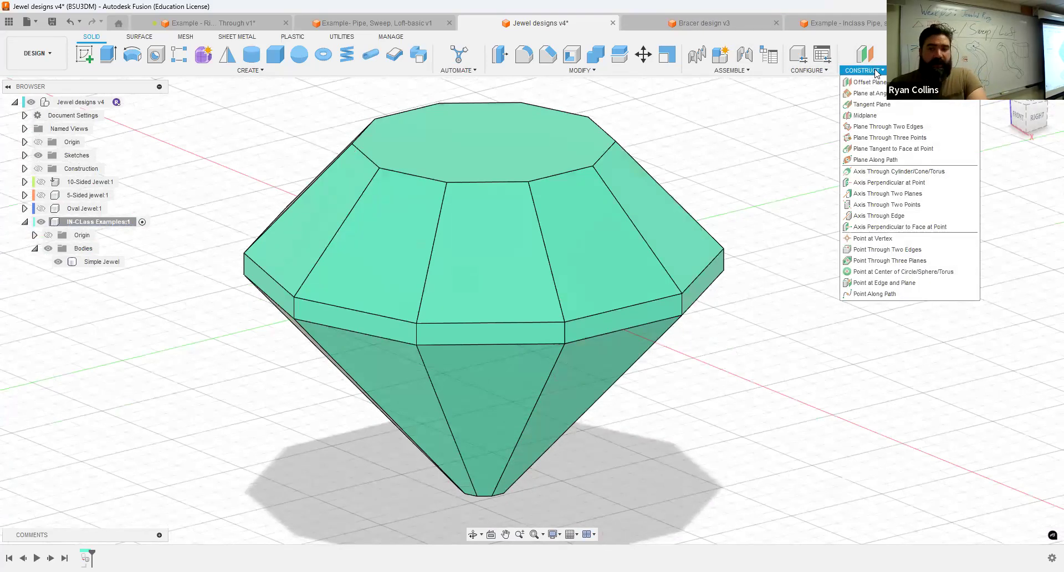
{"action": "left_click", "coordinate": [924, 140]}
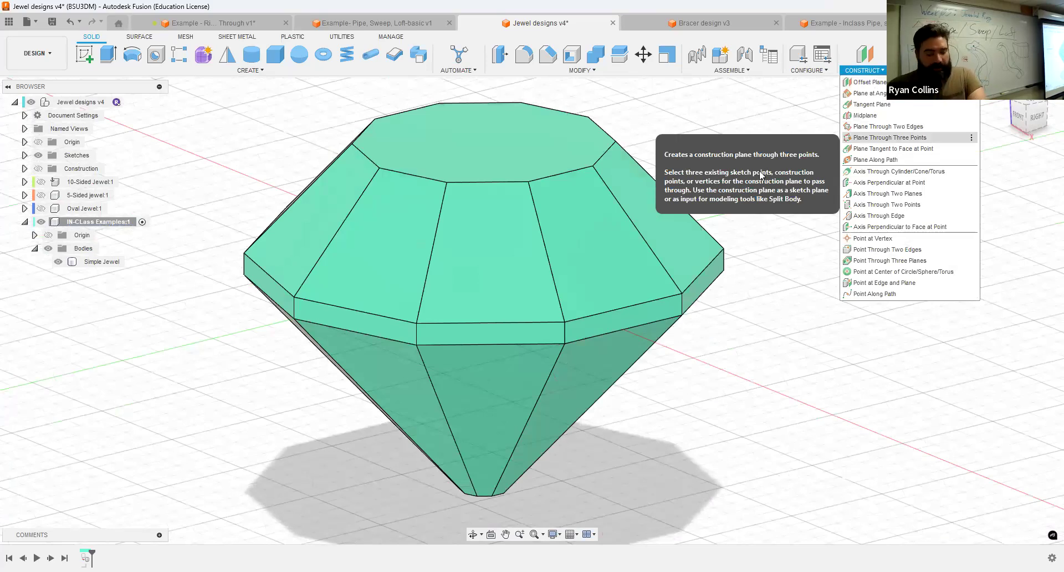
{"action": "middle_click_drag", "start_coordinate": [759, 171], "coordinate": [734, 184], "text": "shift"}
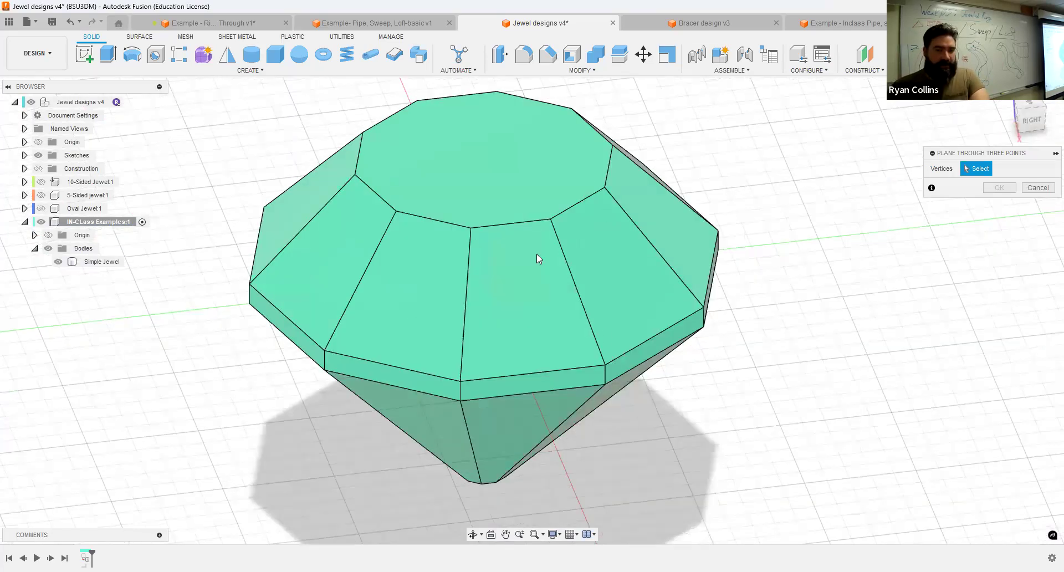
{"action": "left_click", "coordinate": [502, 220]}
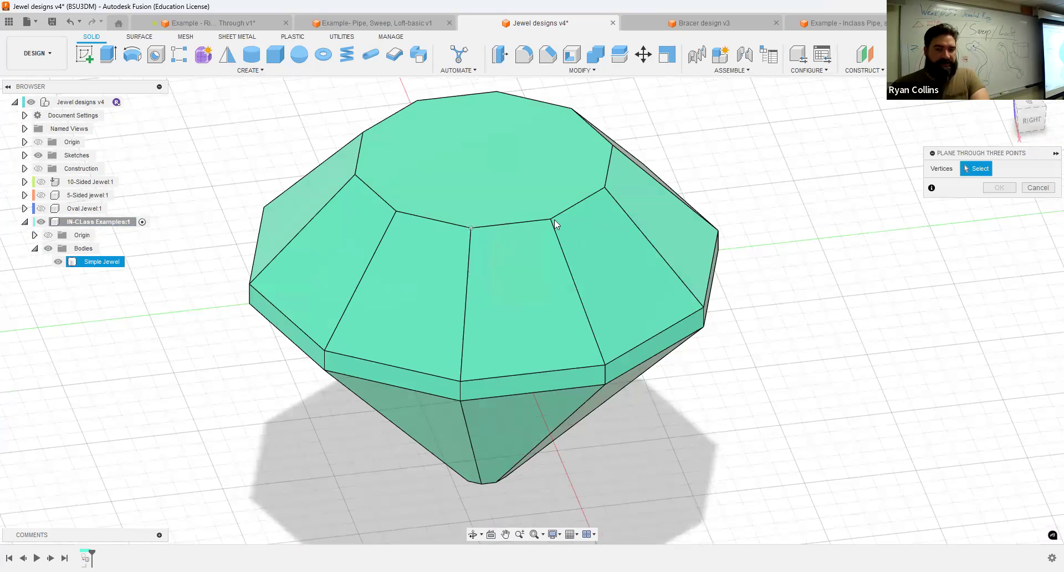
{"action": "left_click", "coordinate": [604, 365]}
{"action": "left_click", "coordinate": [604, 364]}
{"action": "middle_click_drag", "start_coordinate": [729, 334], "coordinate": [752, 300], "text": "shift"}
{"action": "left_click", "coordinate": [994, 190]}
{"action": "middle_click_drag", "start_coordinate": [817, 304], "coordinate": [827, 249], "text": "shift"}
Create a second plane through three points, using a lower girdle corner and two alternate corners of the small bottom face.
{"action": "right_click", "coordinate": [871, 304]}
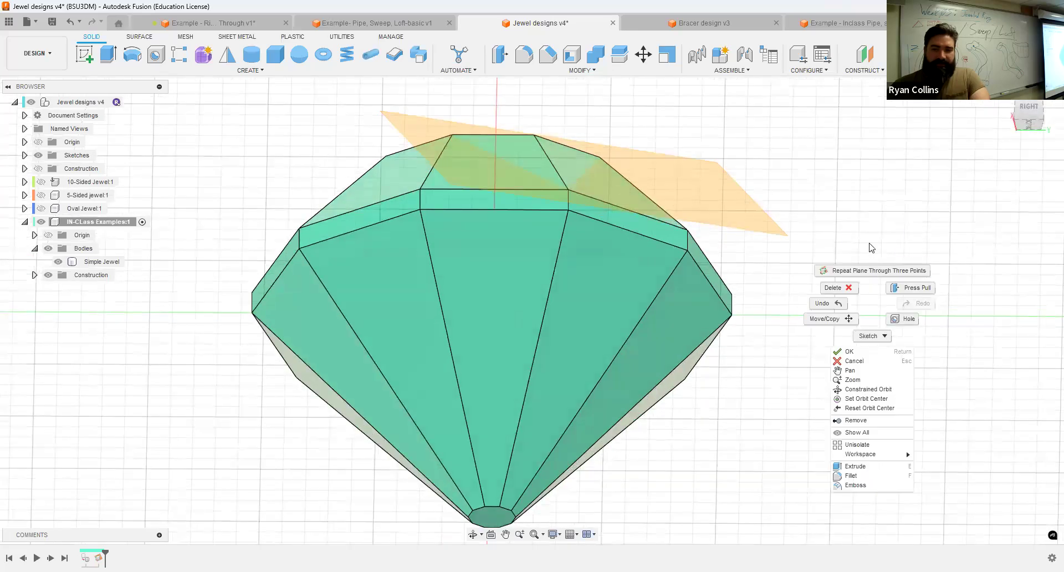
{"action": "left_click", "coordinate": [870, 243]}
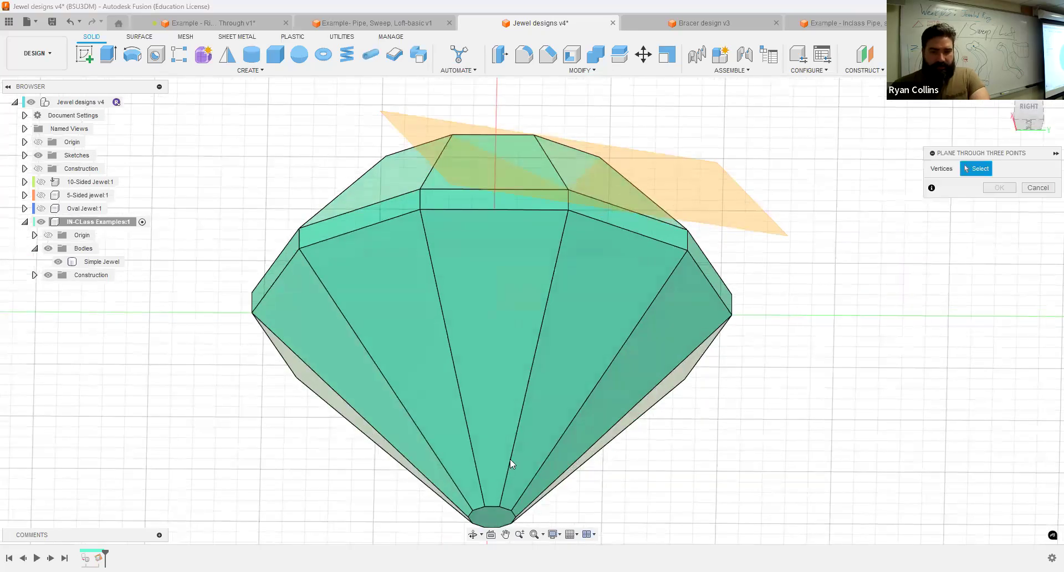
{"action": "middle_click_drag", "start_coordinate": [509, 459], "coordinate": [485, 470], "text": "shift"}
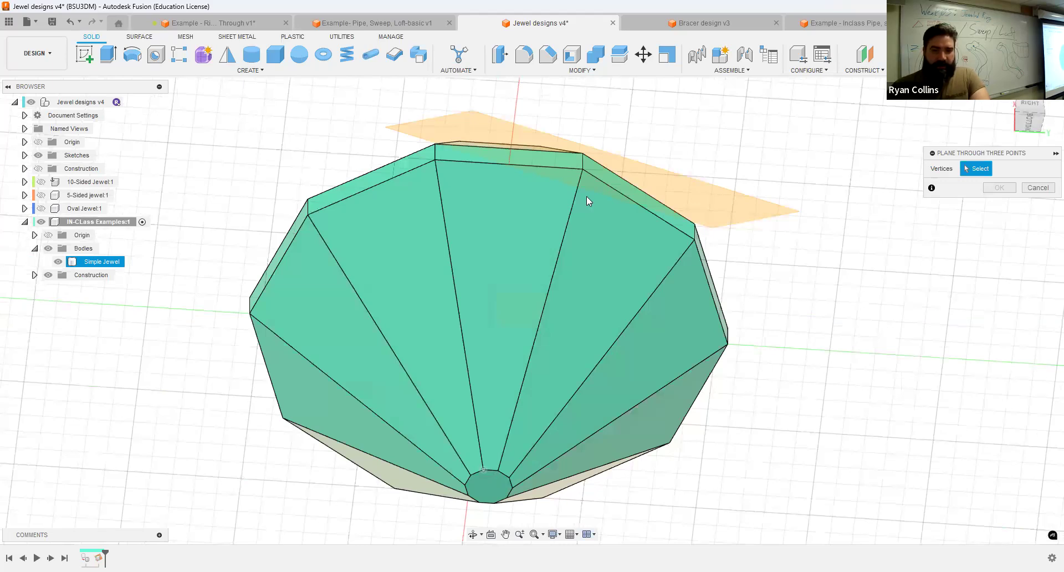
{"action": "left_click", "coordinate": [580, 170]}
{"action": "left_click", "coordinate": [483, 470]}
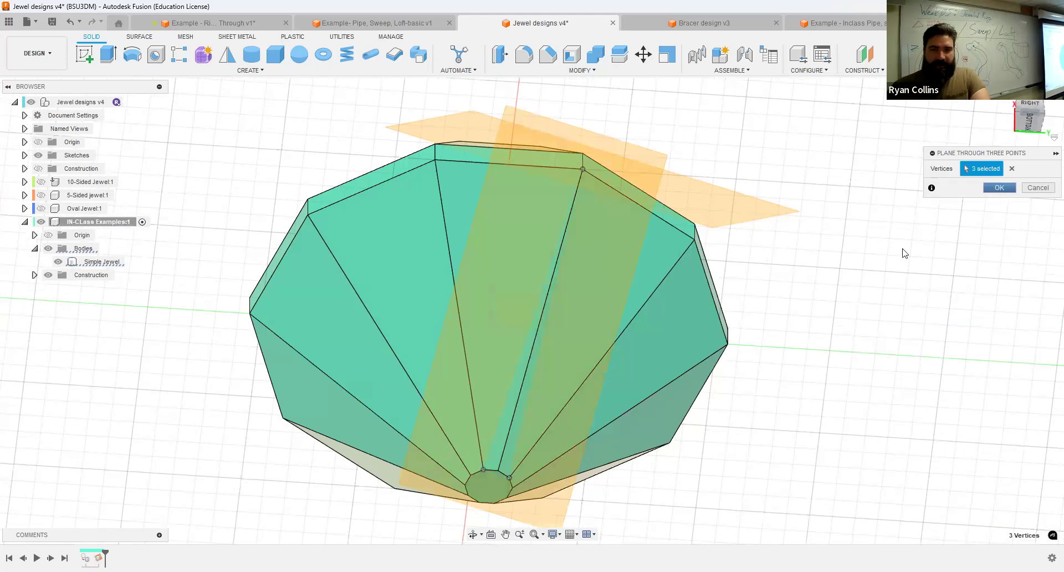
{"action": "middle_click_drag", "start_coordinate": [669, 126], "coordinate": [604, 160], "text": "shift"}
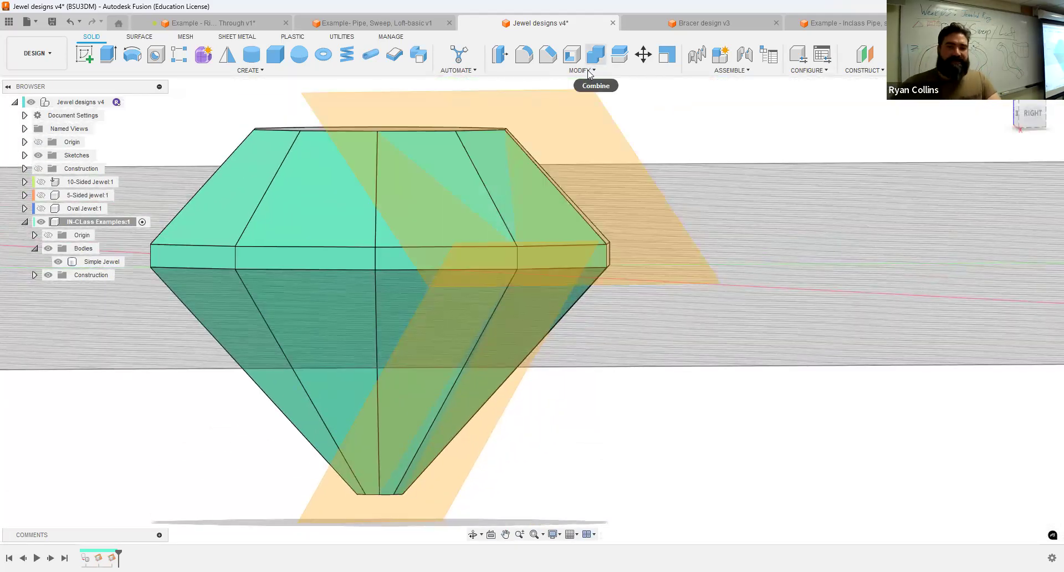
Split the Simple Jewel body with the upper construction plane only, and hide the small cut-off piece.
{"action": "left_click", "coordinate": [624, 59]}
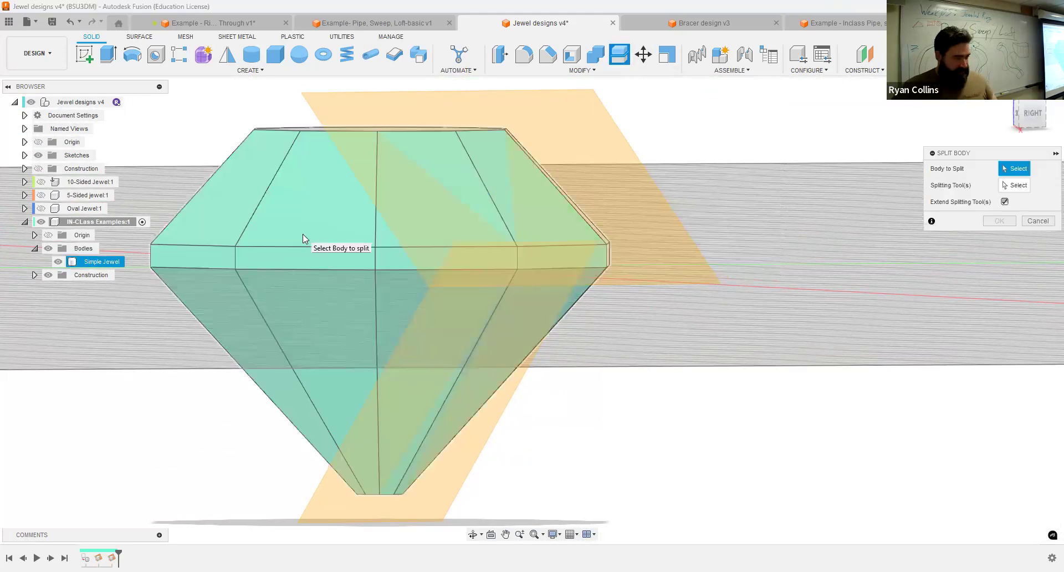
{"action": "left_click", "coordinate": [303, 234]}
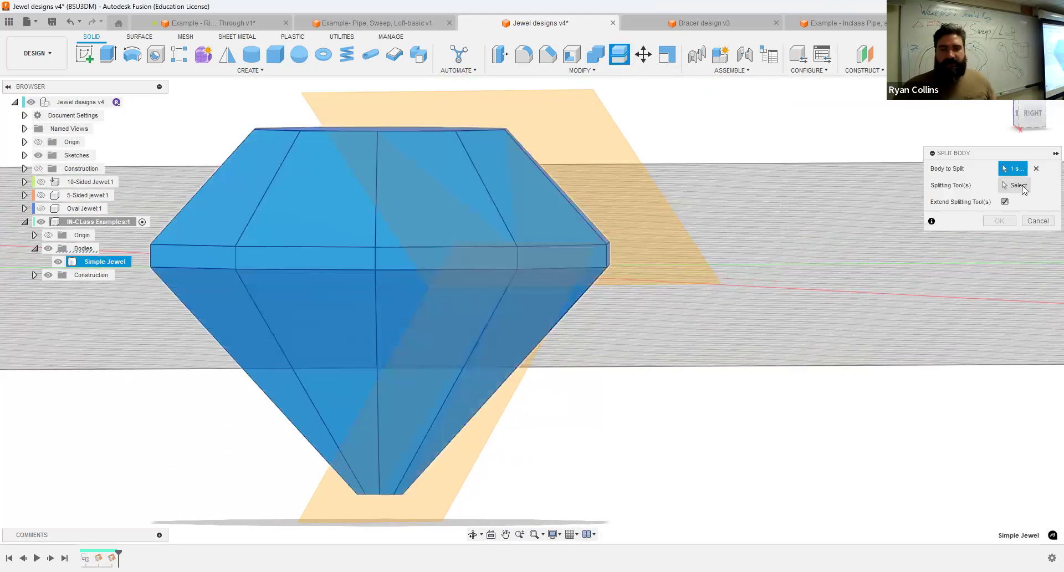
{"action": "left_click", "coordinate": [585, 145]}
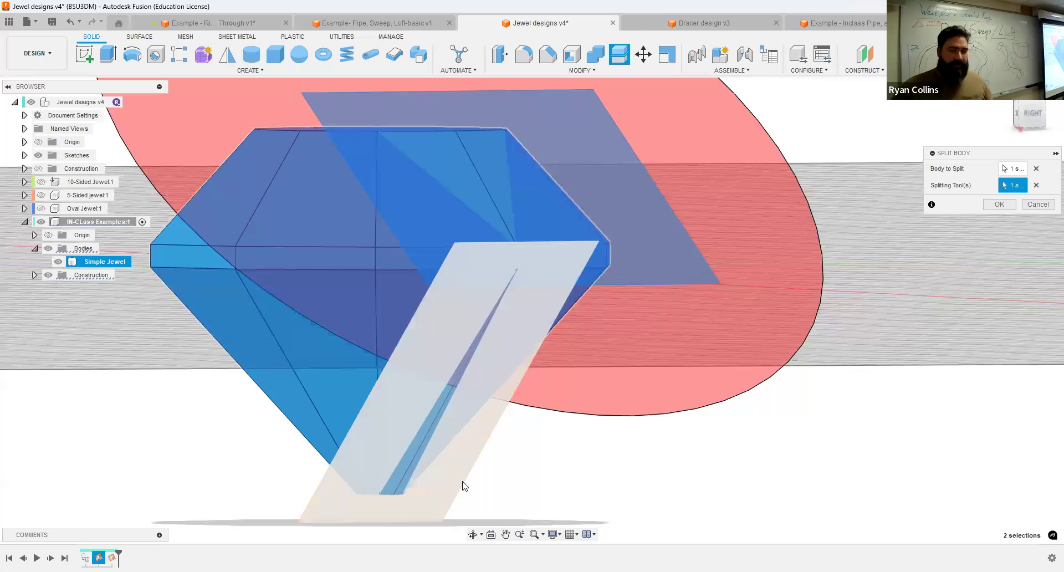
{"action": "left_click", "coordinate": [464, 485]}
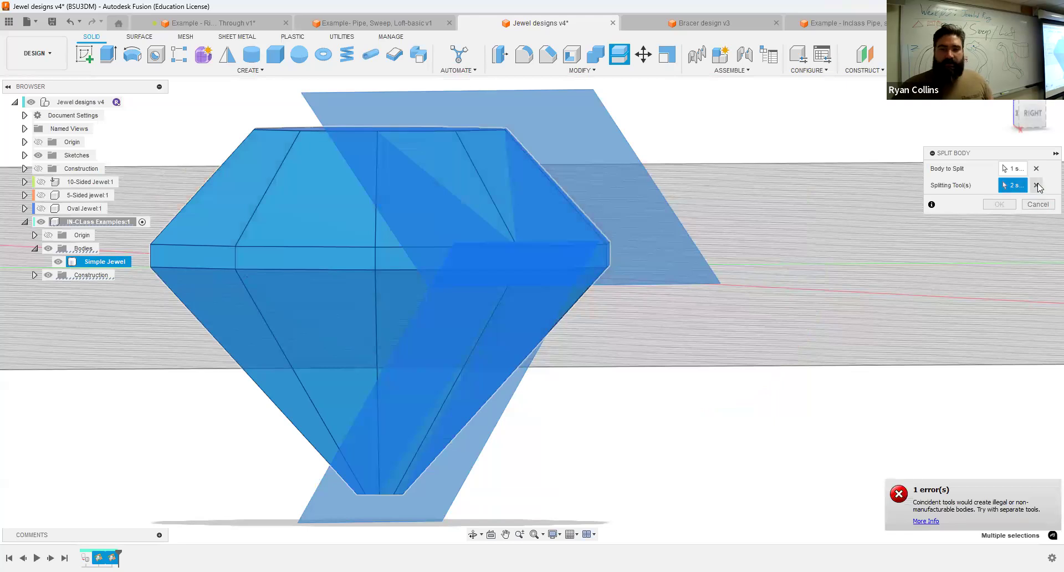
{"action": "left_click", "coordinate": [581, 163]}
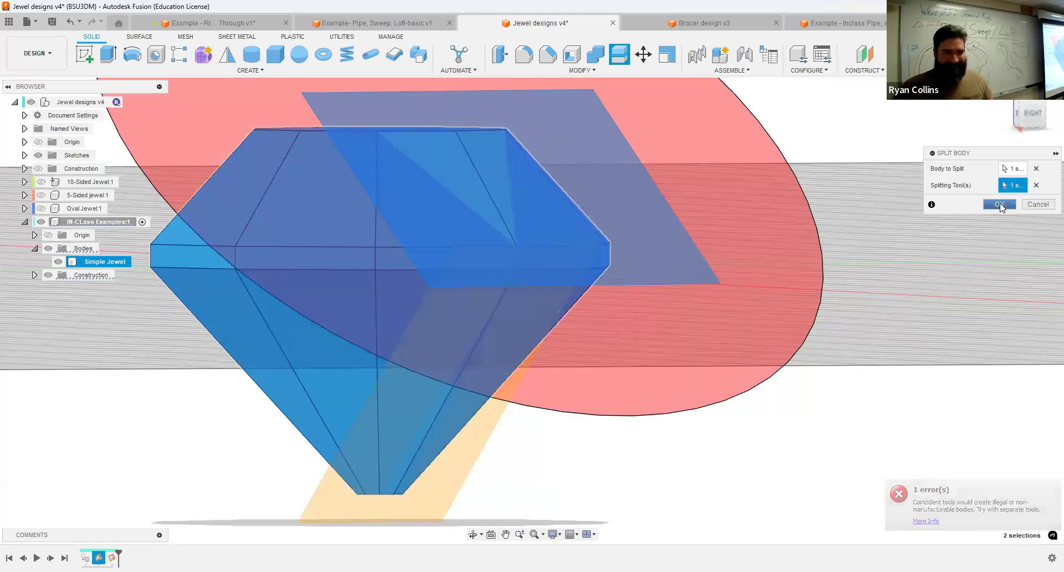
{"action": "left_click", "coordinate": [1001, 207]}
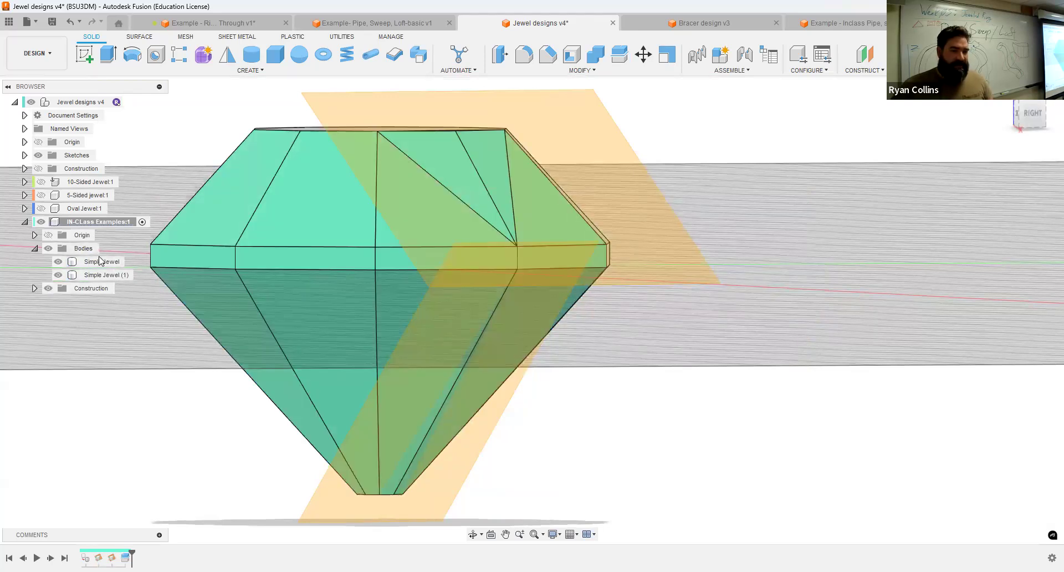
{"action": "left_click", "coordinate": [58, 262]}
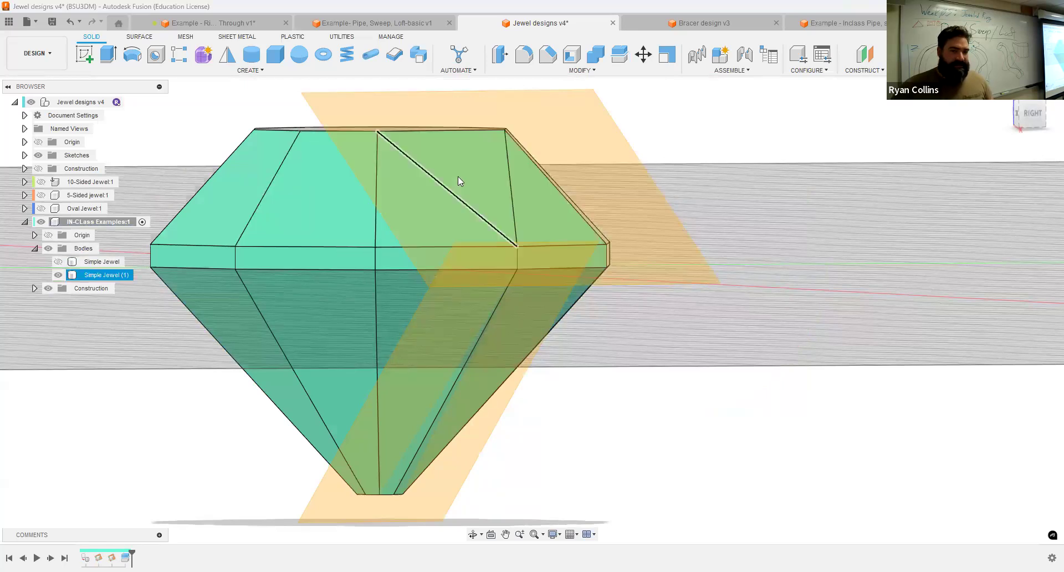
Split the remaining jewel body with the lower construction plane, and hide the cut-off piece and the component's construction planes.
{"action": "right_click", "coordinate": [845, 339]}
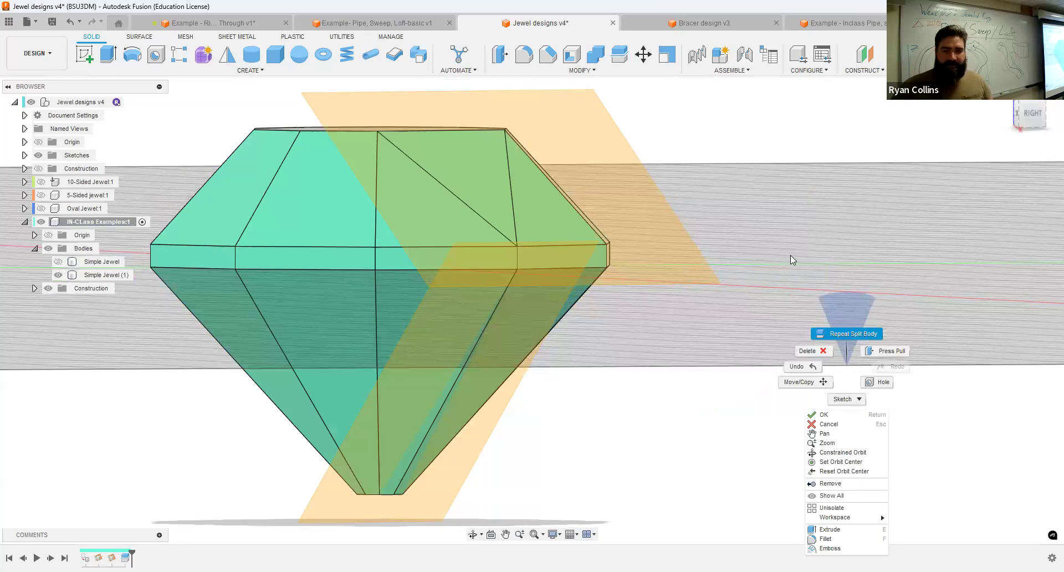
{"action": "left_click", "coordinate": [846, 334]}
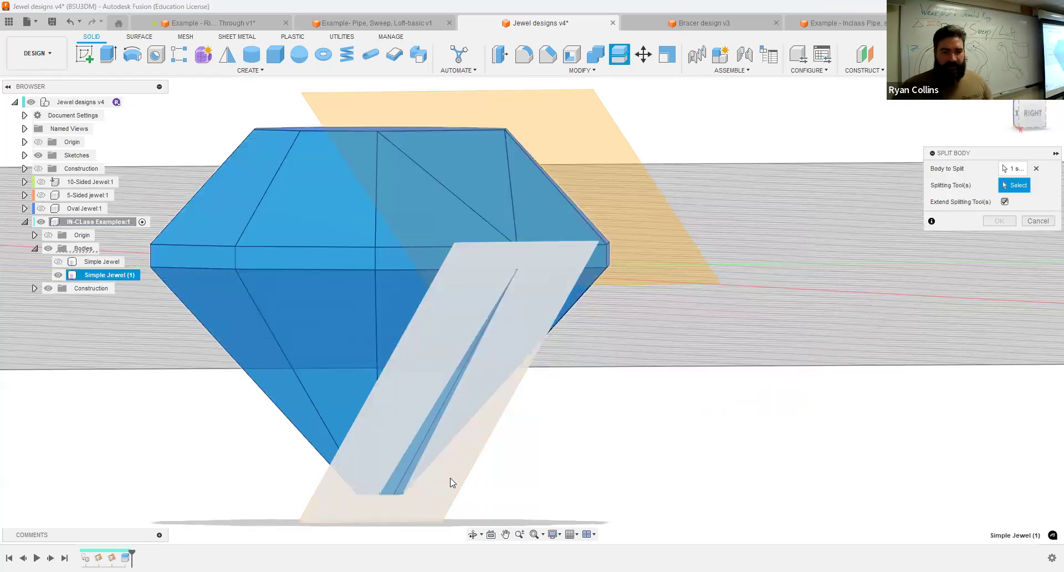
{"action": "left_click", "coordinate": [450, 481]}
{"action": "left_click", "coordinate": [999, 205]}
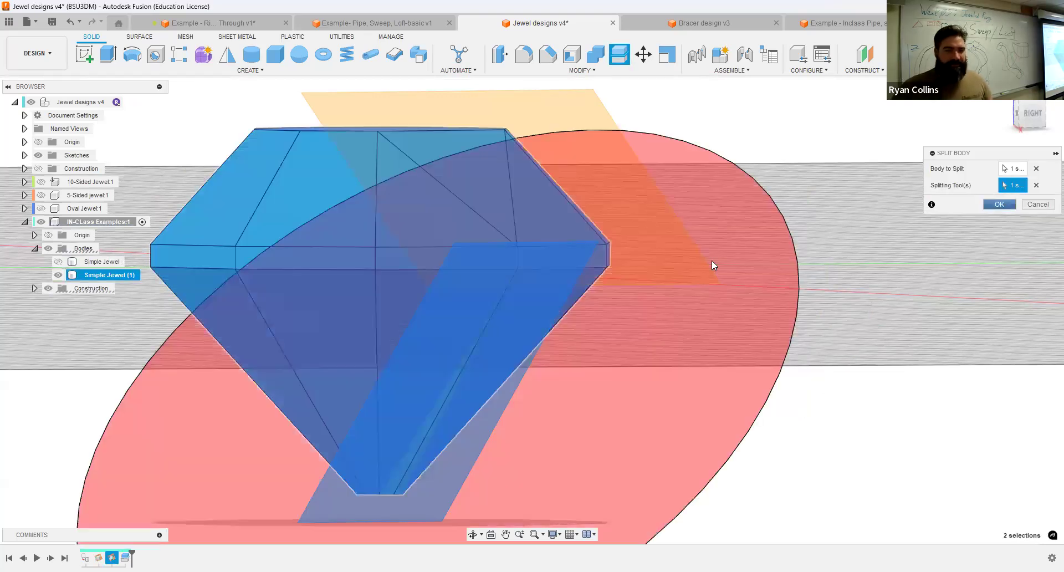
{"action": "left_click", "coordinate": [59, 288]}
{"action": "left_click", "coordinate": [58, 288]}
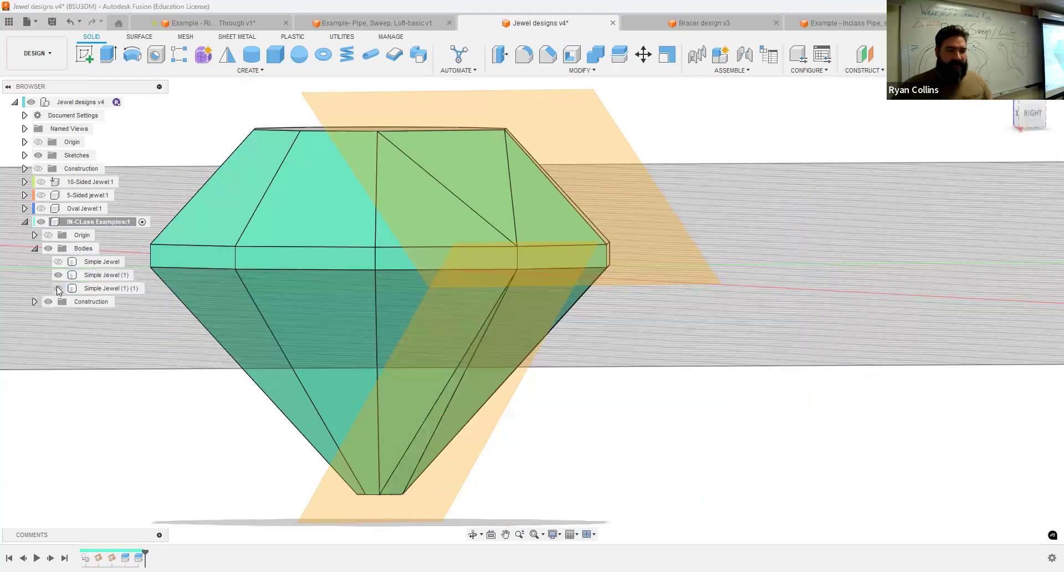
{"action": "left_click", "coordinate": [49, 302]}
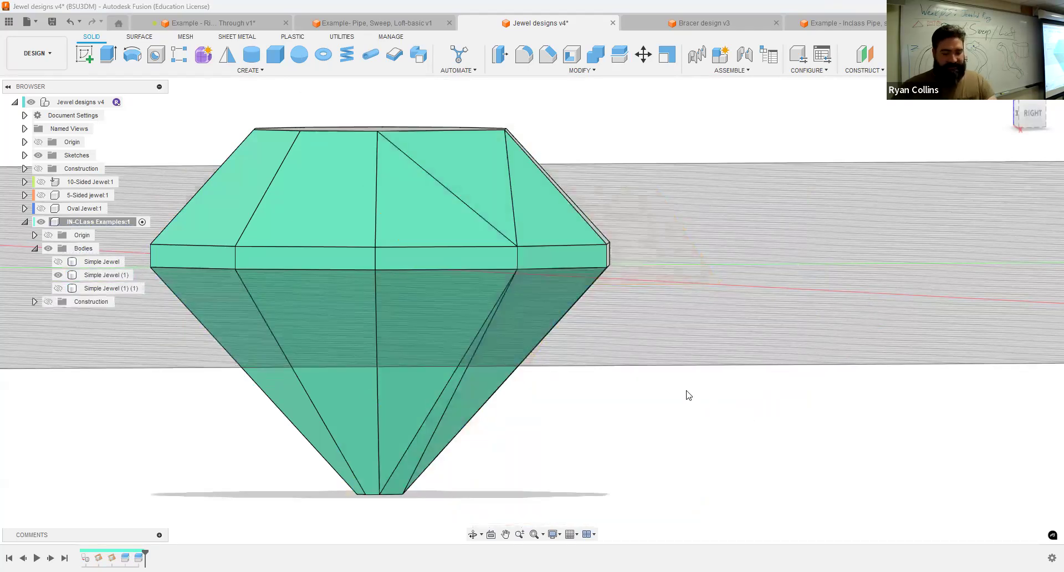
Start a circular pattern of faces, choosing the triangular facet cut on the crown and the facet cut on the lower cone.
{"action": "middle_click_drag", "start_coordinate": [806, 349], "coordinate": [775, 360], "text": "shift"}
{"action": "left_click", "coordinate": [247, 71]}
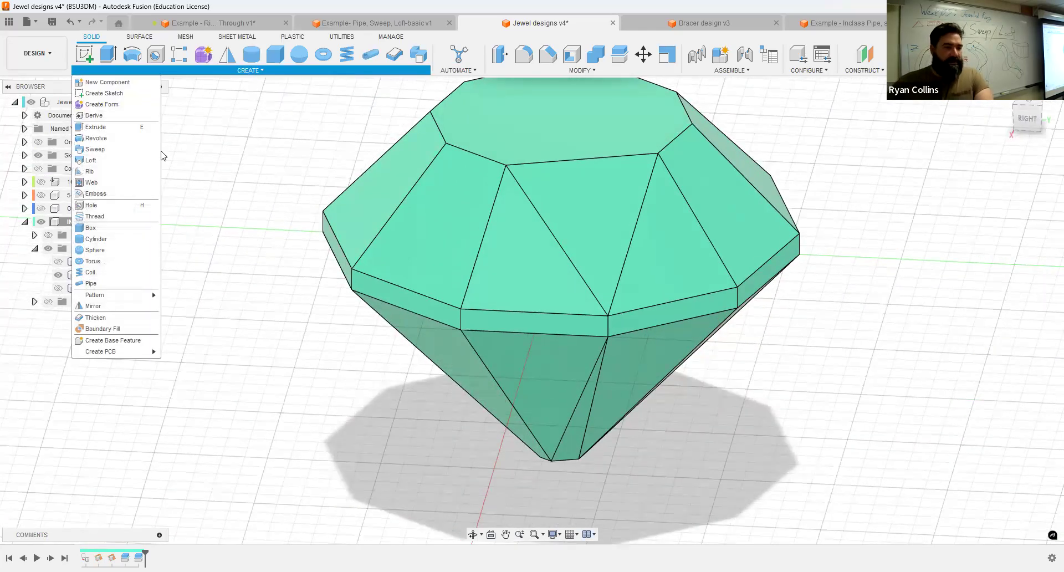
{"action": "mouse_move", "coordinate": [100, 297]}
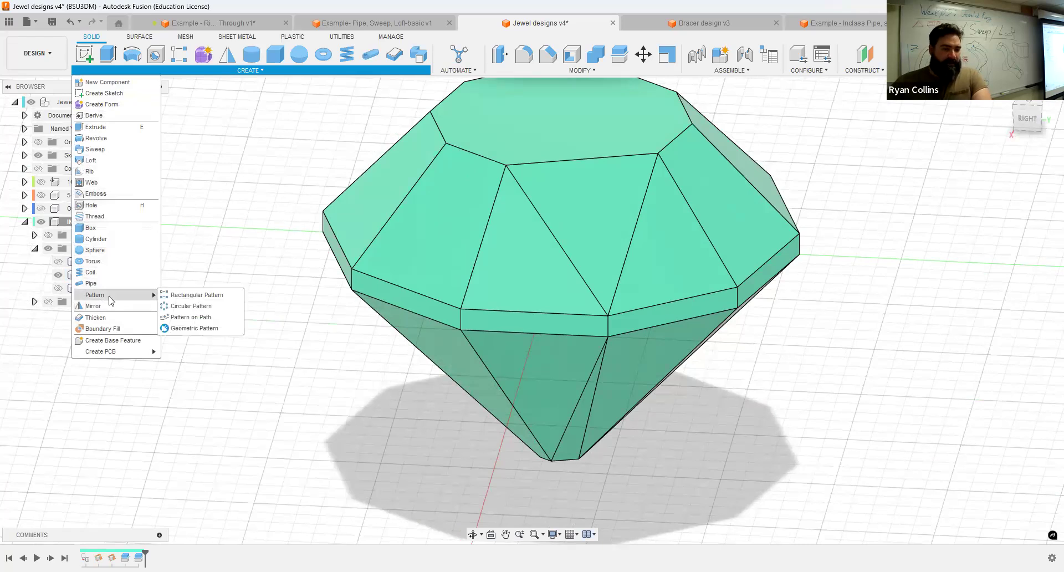
{"action": "left_click", "coordinate": [191, 307]}
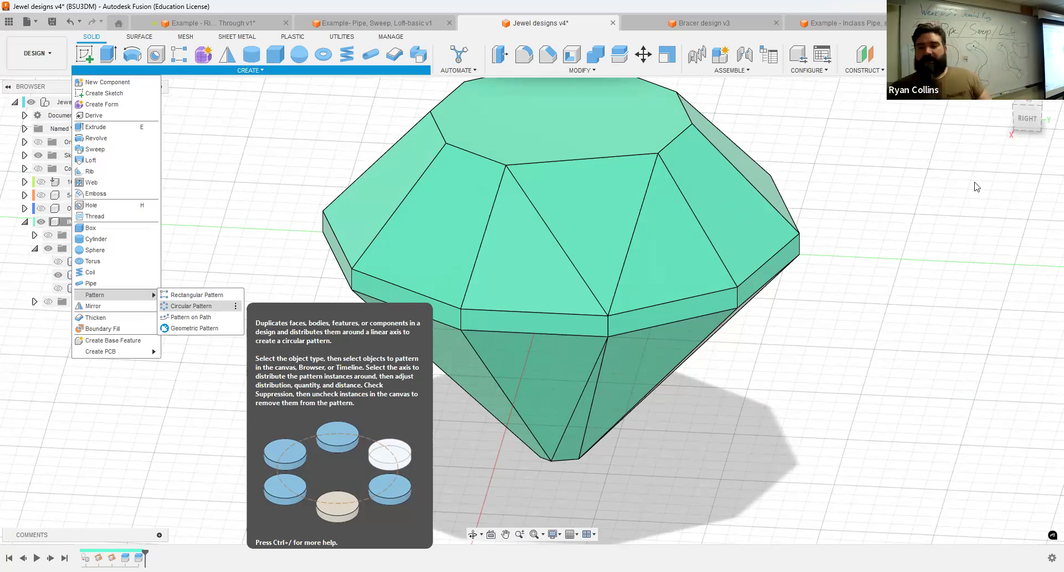
{"action": "left_click", "coordinate": [1038, 190]}
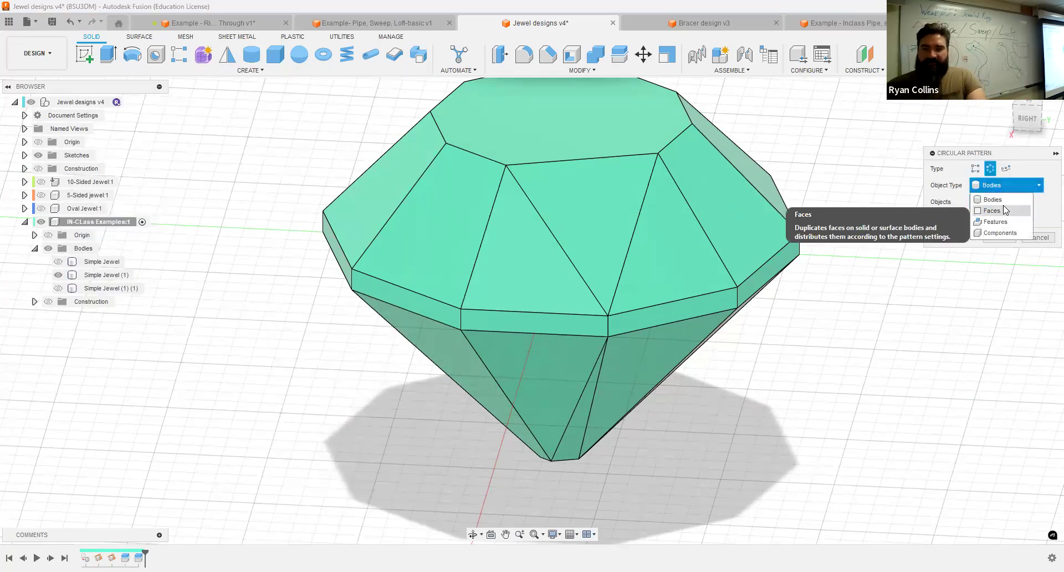
{"action": "left_click", "coordinate": [1005, 210]}
{"action": "left_click", "coordinate": [602, 186]}
{"action": "middle_click_drag", "start_coordinate": [602, 187], "coordinate": [573, 325], "text": "shift"}
{"action": "left_click", "coordinate": [573, 325]}
{"action": "middle_click_drag", "start_coordinate": [665, 159], "coordinate": [676, 229], "text": "shift"}
Pattern the two facets fully around the jewel's central vertical axis with a quantity of 5.
{"action": "left_click", "coordinate": [990, 221]}
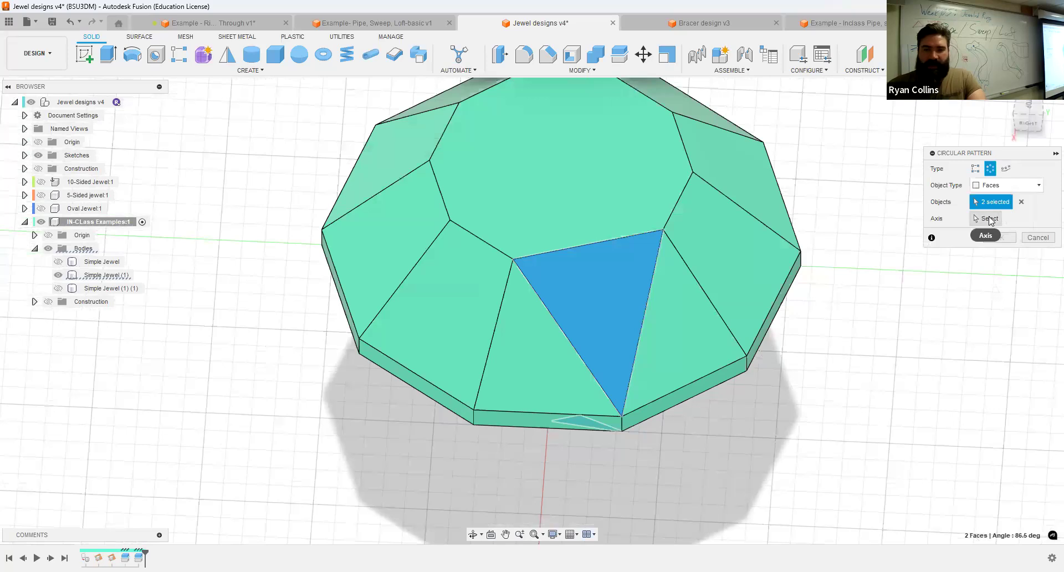
{"action": "middle_click_drag", "start_coordinate": [784, 268], "coordinate": [807, 262], "text": "shift"}
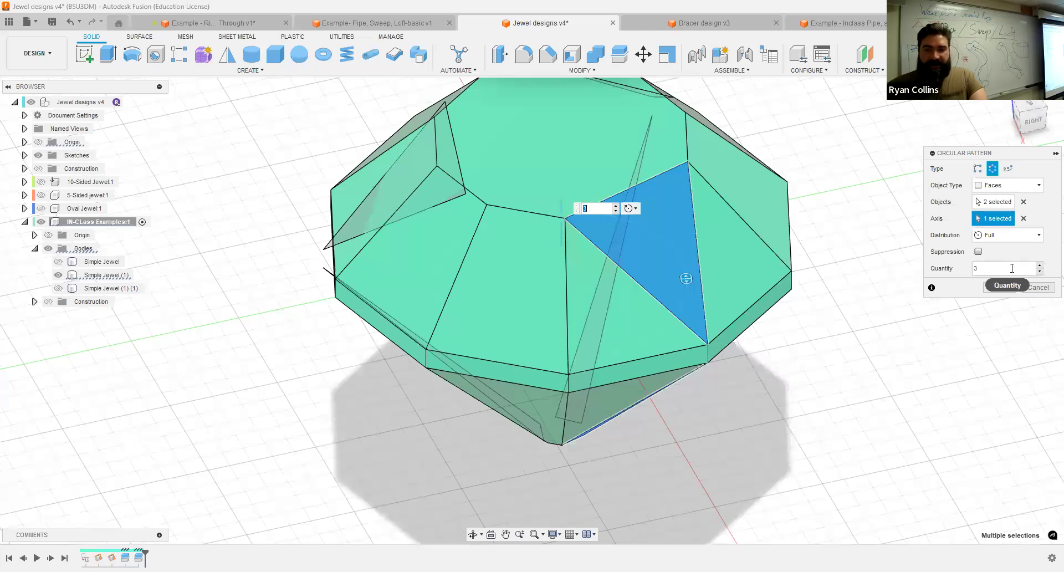
{"action": "left_click", "coordinate": [969, 269]}
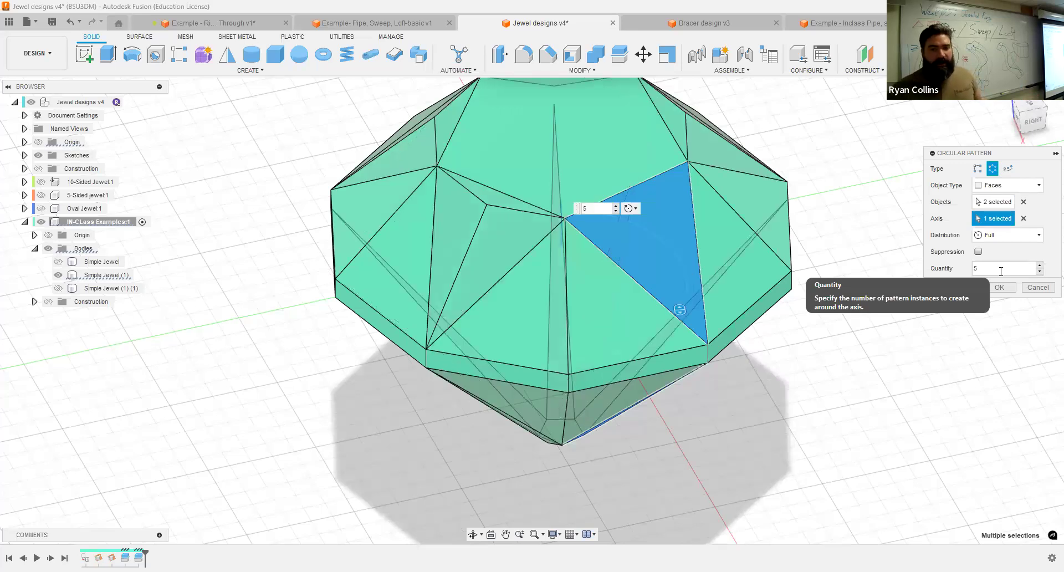
{"action": "scroll", "coordinate": [824, 263], "scroll_direction": "down", "scroll_amount": 2}
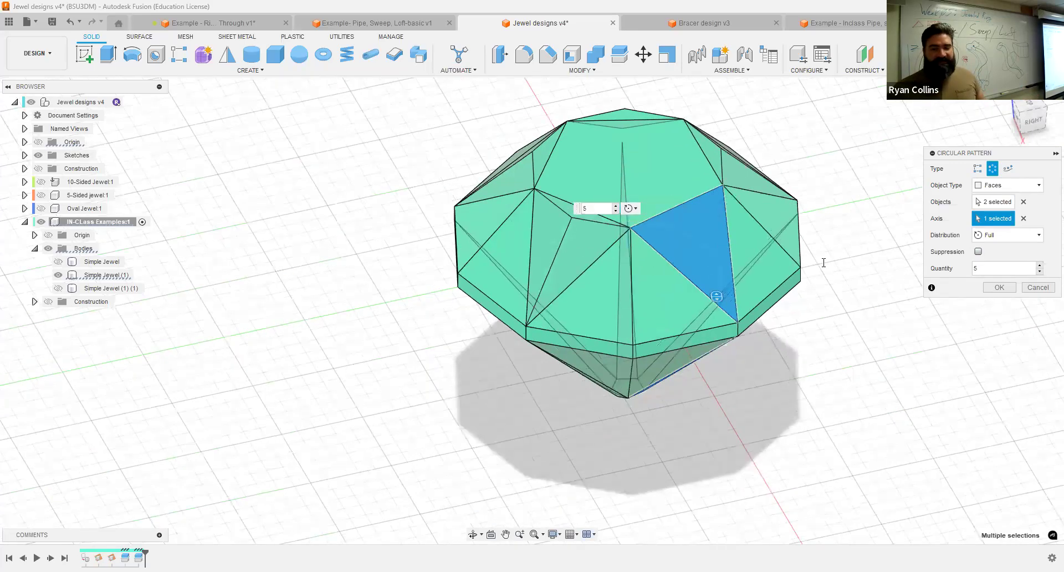
{"action": "middle_click_drag", "start_coordinate": [910, 268], "coordinate": [835, 296]}
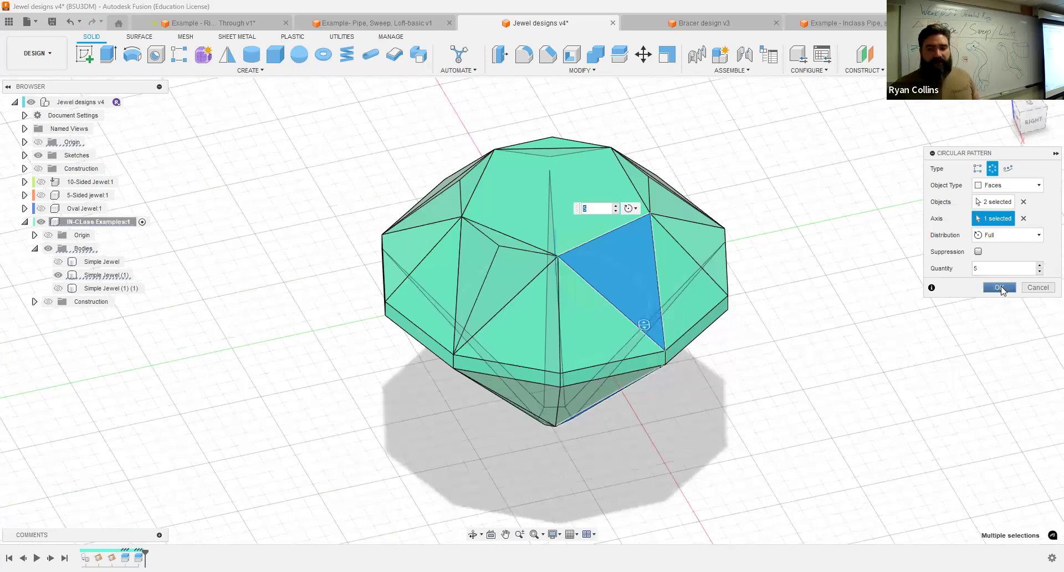
{"action": "left_click", "coordinate": [999, 287]}
{"action": "middle_click_drag", "start_coordinate": [857, 289], "coordinate": [817, 222], "text": "shift"}
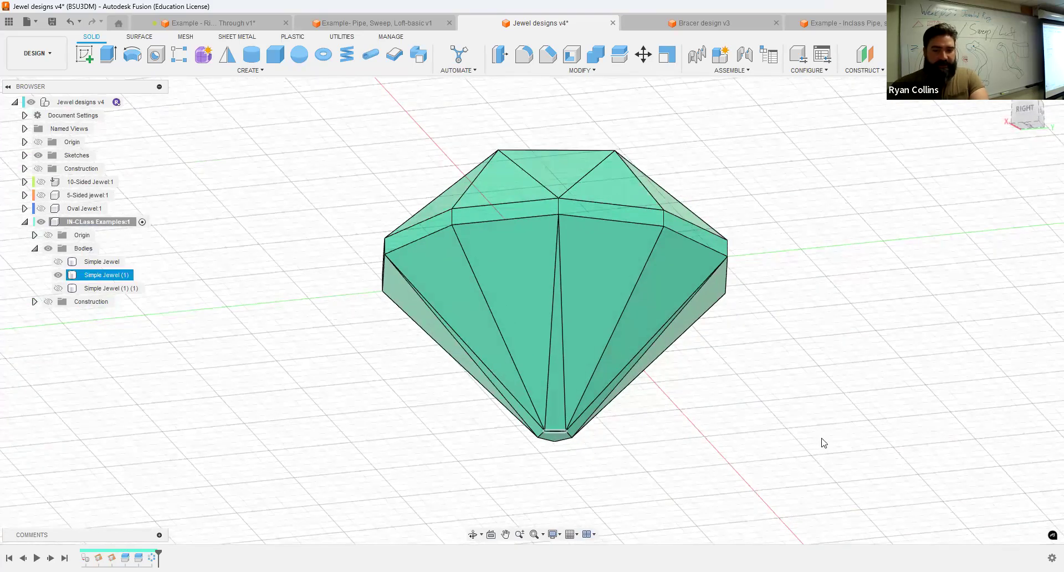
Extrude the small bottom face 1 mm with a -42 degree taper, joined to the jewel, to form a pointed tip.
{"action": "left_click", "coordinate": [108, 54]}
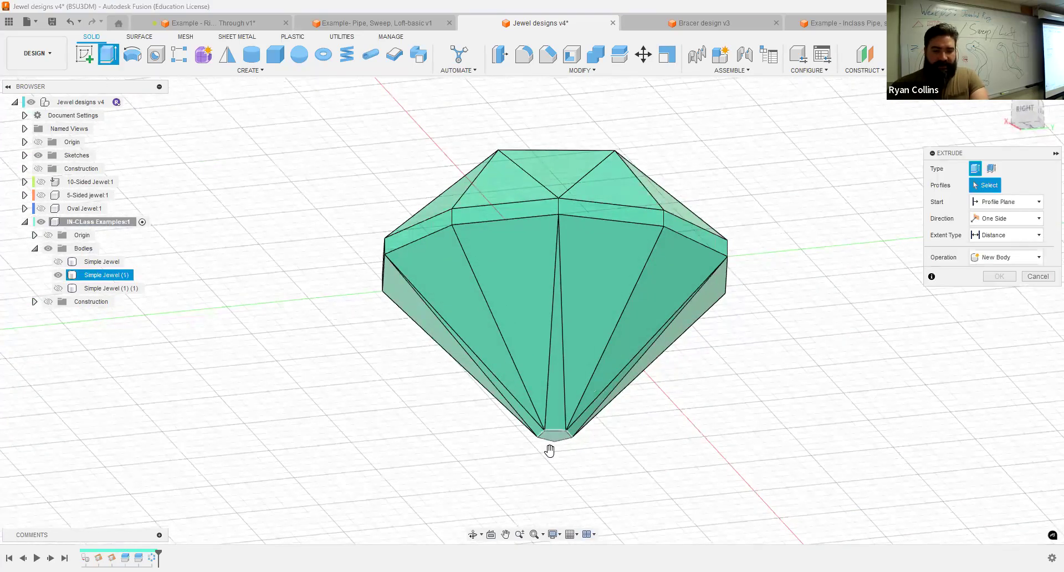
{"action": "left_click_drag", "start_coordinate": [1009, 268], "coordinate": [969, 270]}
{"action": "type", "text": "-42"}
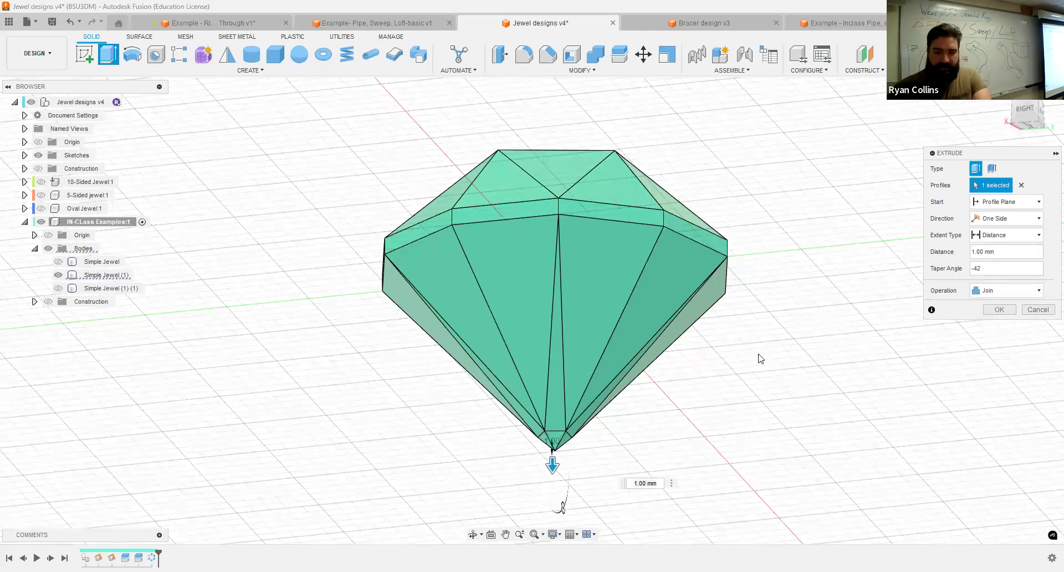
{"action": "scroll", "coordinate": [624, 434], "scroll_direction": "up", "scroll_amount": 4}
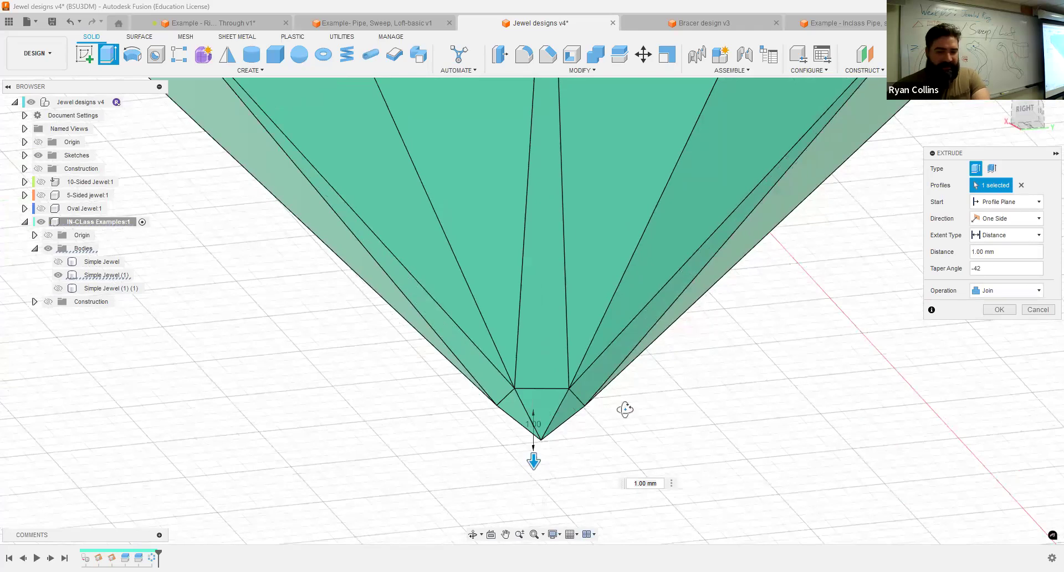
{"action": "middle_click_drag", "start_coordinate": [623, 408], "coordinate": [624, 398], "text": "shift"}
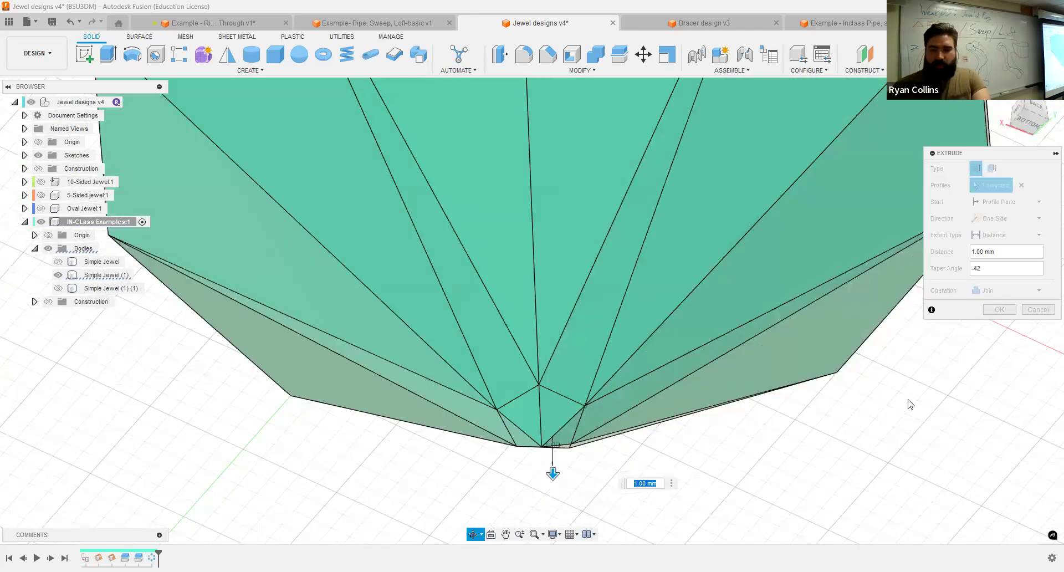
{"action": "left_click", "coordinate": [1005, 313]}
{"action": "scroll", "coordinate": [890, 384], "scroll_direction": "down", "scroll_amount": 4}
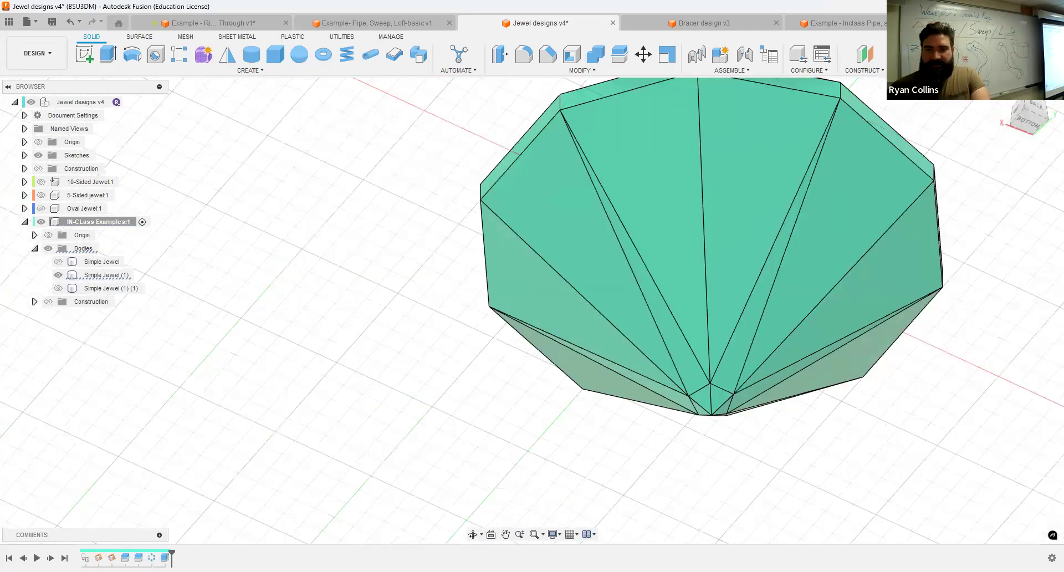
Return to the home view and hide the faceted jewel body.
{"action": "left_click", "coordinate": [1004, 95]}
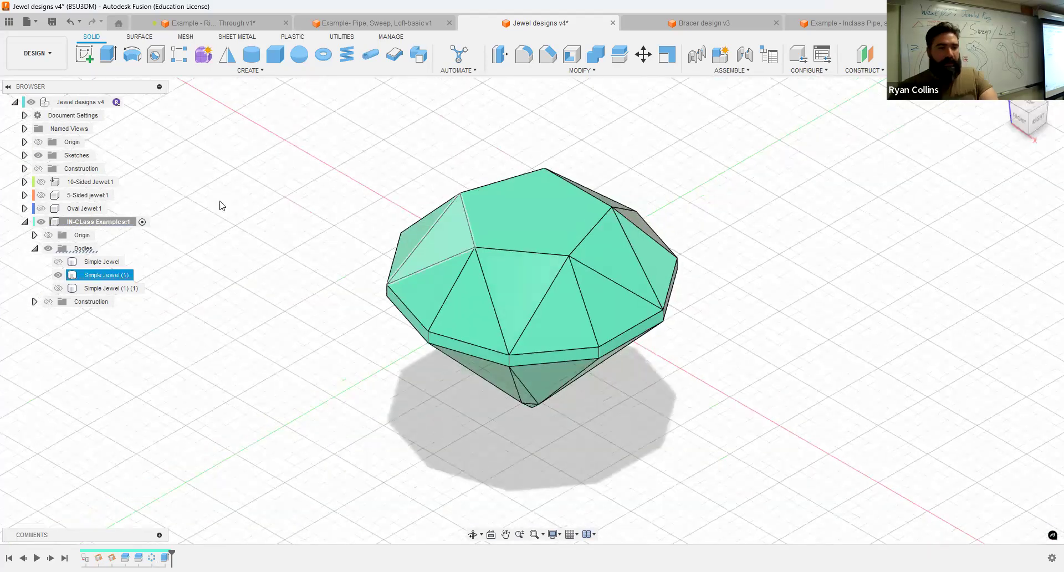
{"action": "left_click", "coordinate": [59, 276]}
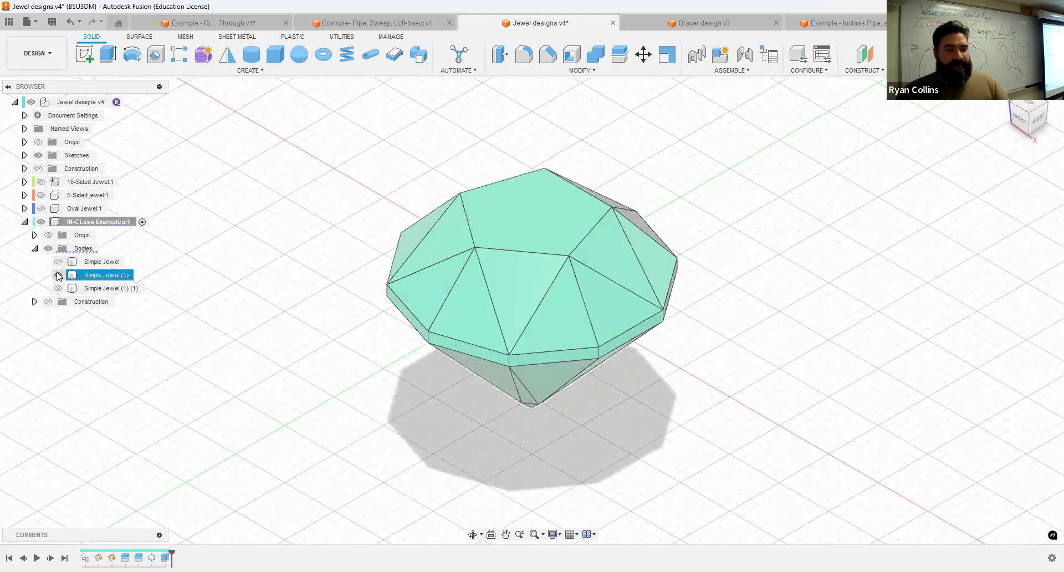
{"action": "left_click", "coordinate": [59, 275]}
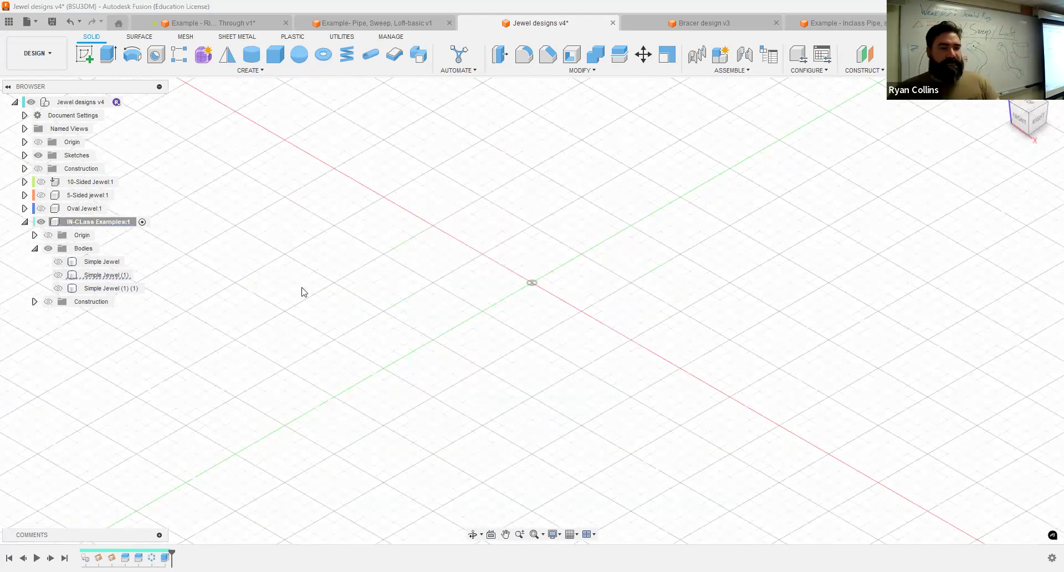
Sketch a 10-sided circumscribed polygon with a 10 mm radius centred on the origin of the horizontal plane.
{"action": "left_click", "coordinate": [82, 54]}
{"action": "left_click", "coordinate": [589, 287]}
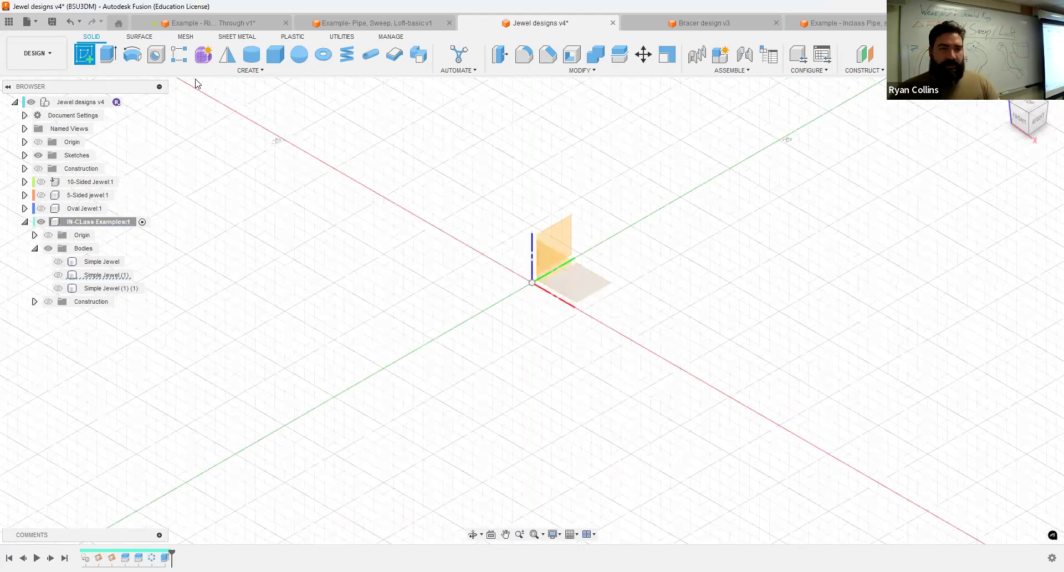
{"action": "left_click", "coordinate": [190, 71]}
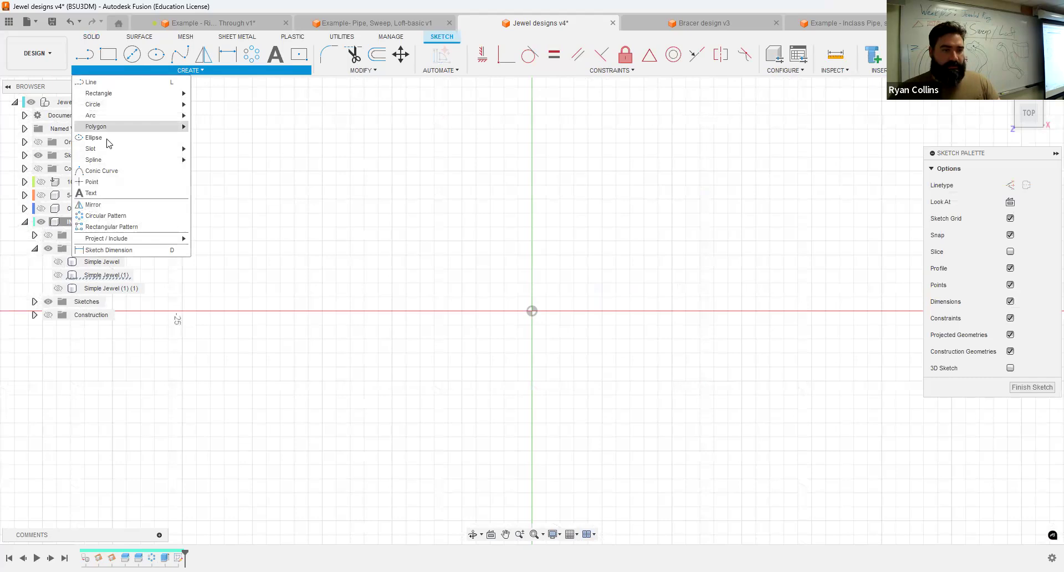
{"action": "mouse_move", "coordinate": [108, 126]}
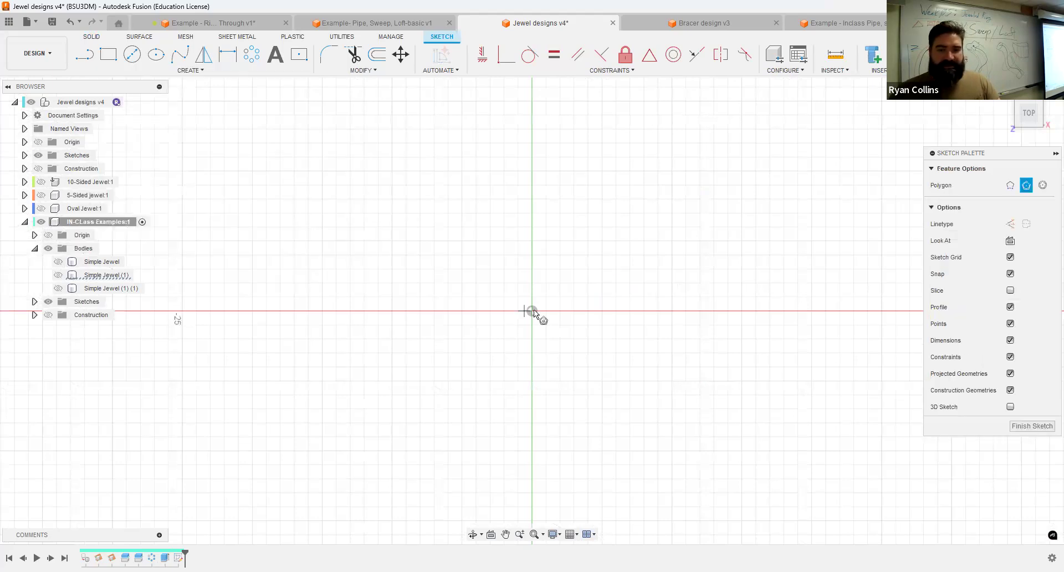
{"action": "type", "text": "10"}
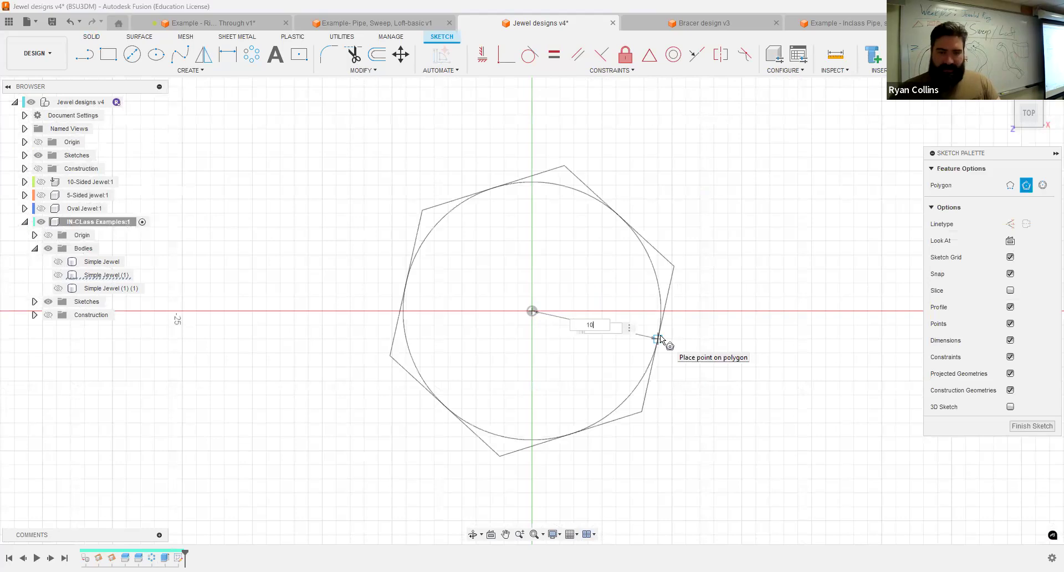
{"action": "key", "text": "Tab"}
{"action": "key", "text": "Tab"}
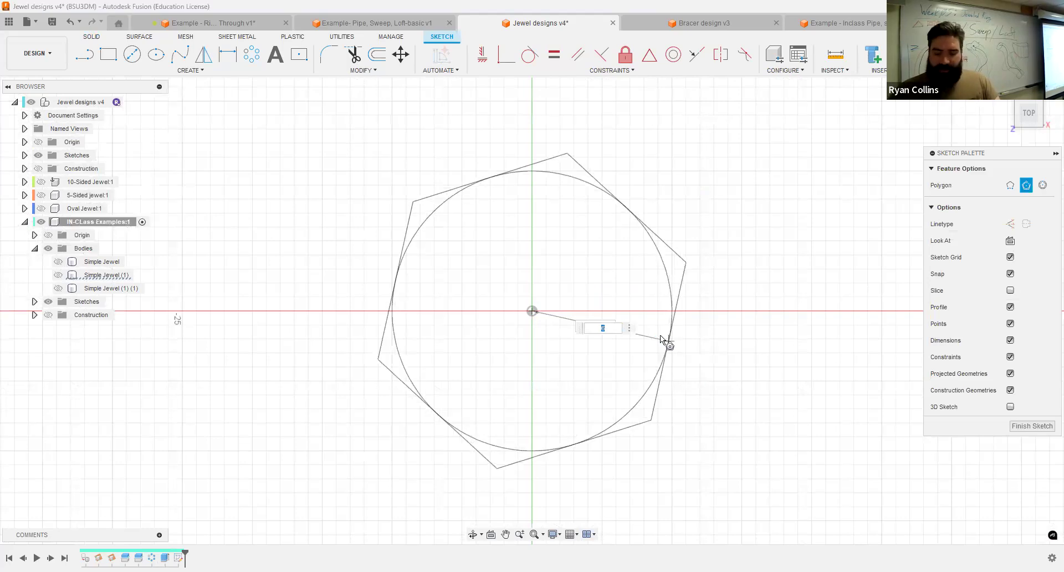
{"action": "type", "text": "10"}
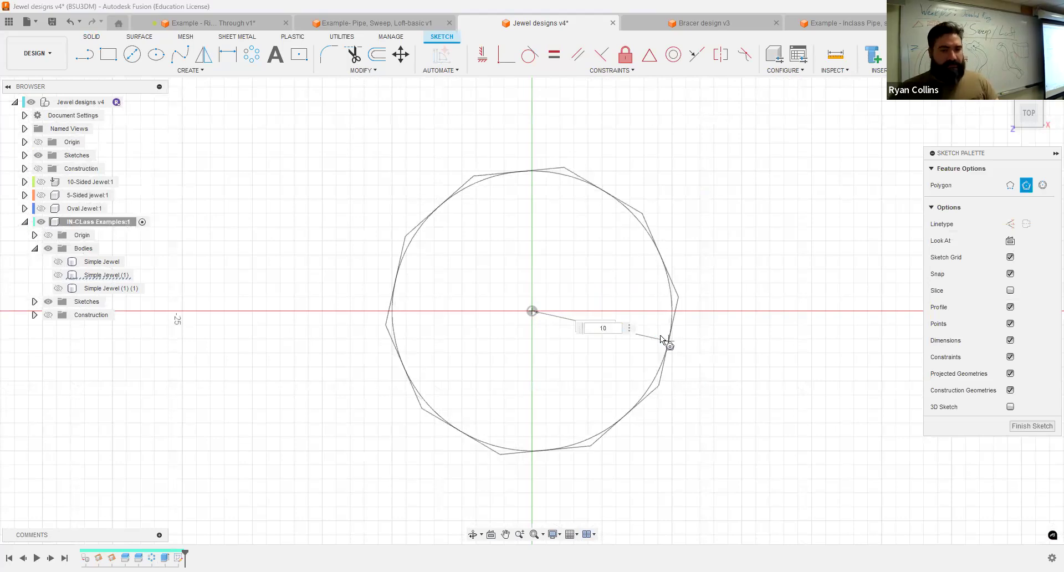
{"action": "key", "text": "Return"}
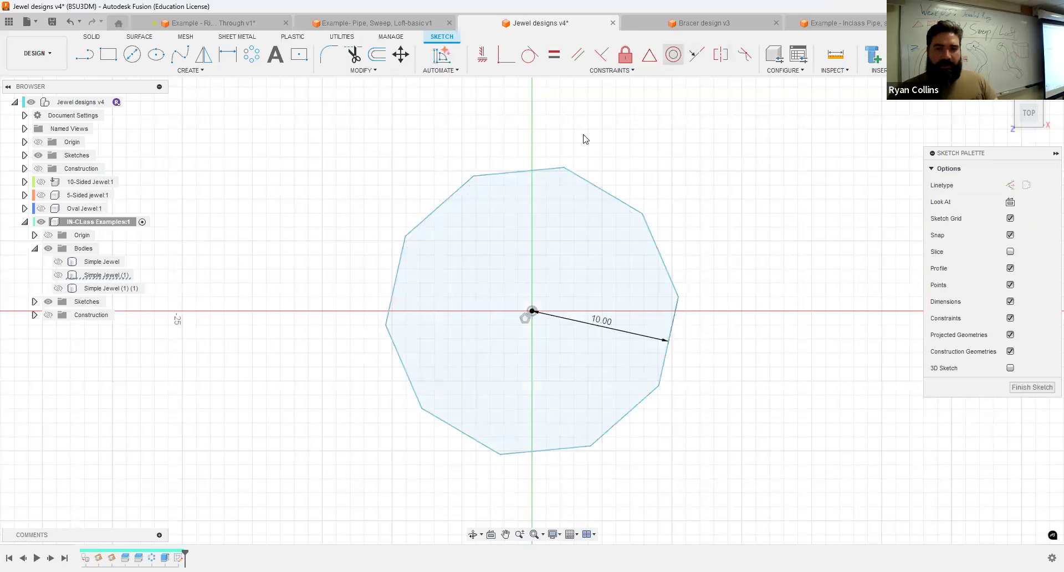
Constrain one side edge of the decagon to be vertical and finish the sketch.
{"action": "left_click", "coordinate": [480, 59]}
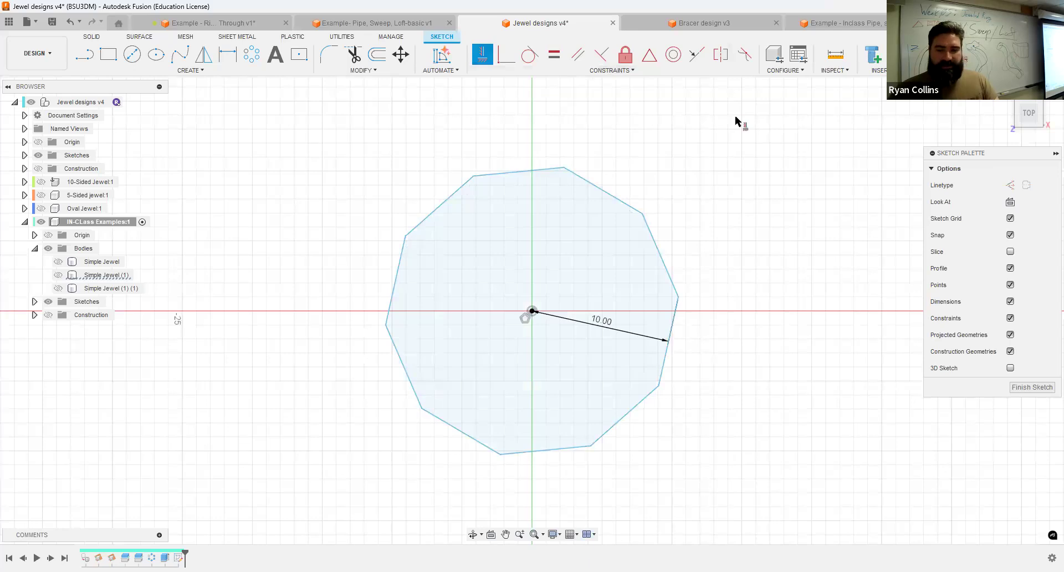
{"action": "left_click", "coordinate": [673, 327]}
{"action": "left_click", "coordinate": [1037, 390]}
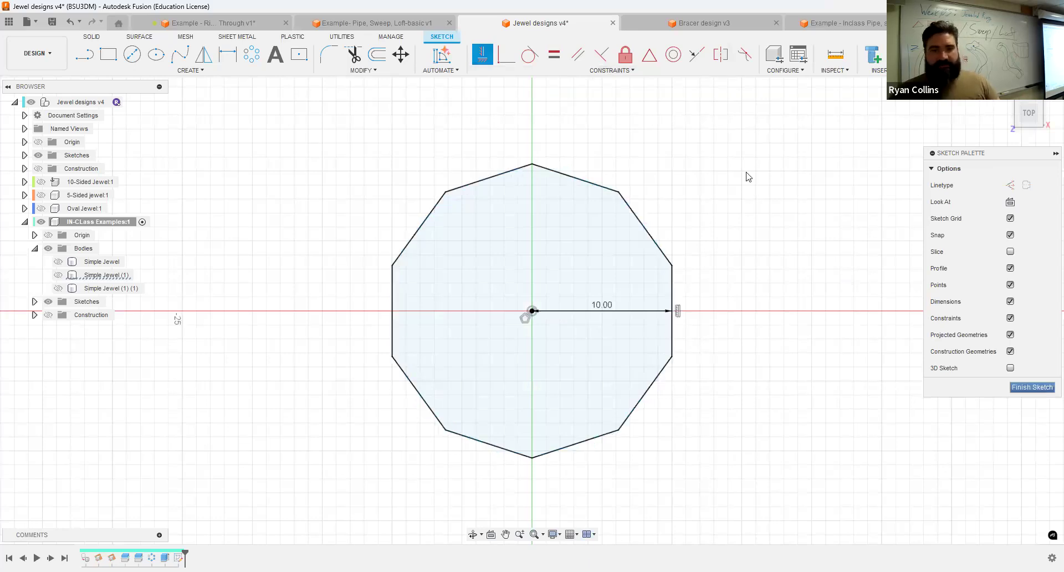
Extrude the decagon profile 1 mm as a new body to form the next jewel's girdle.
{"action": "left_click", "coordinate": [109, 54]}
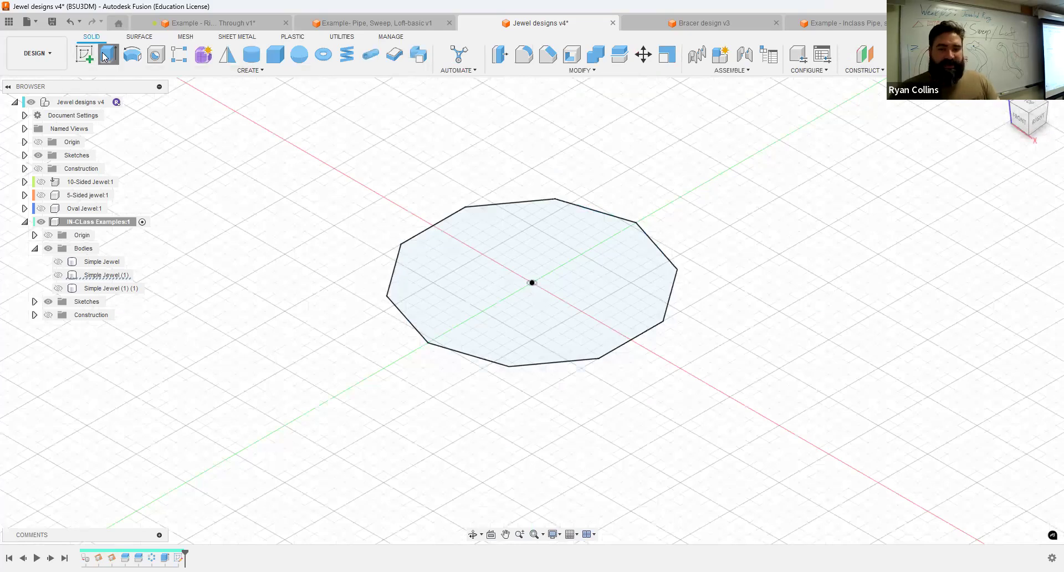
{"action": "left_click", "coordinate": [614, 242]}
{"action": "type", "text": "1"}
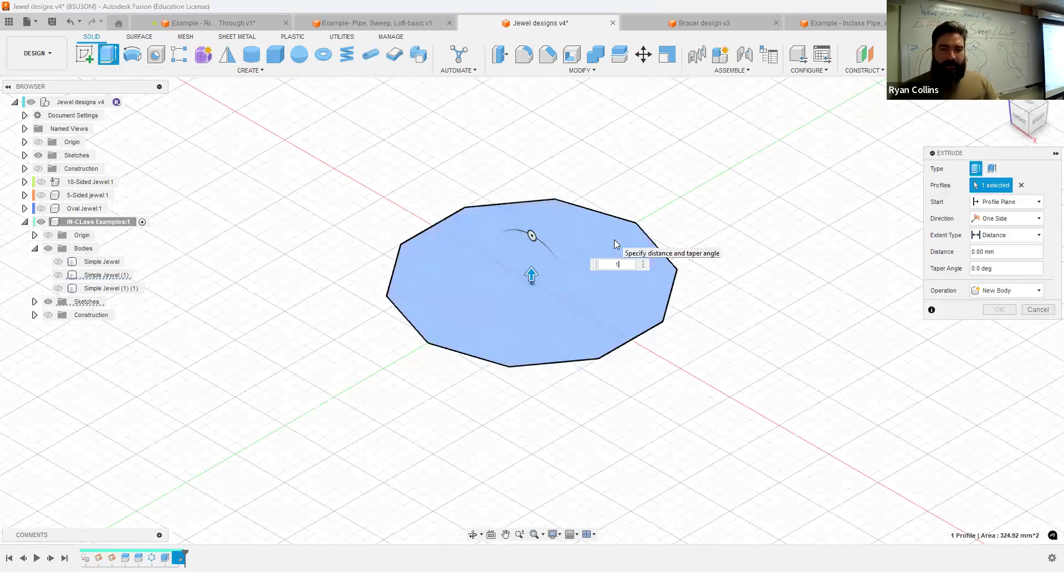
{"action": "key", "text": "Return"}
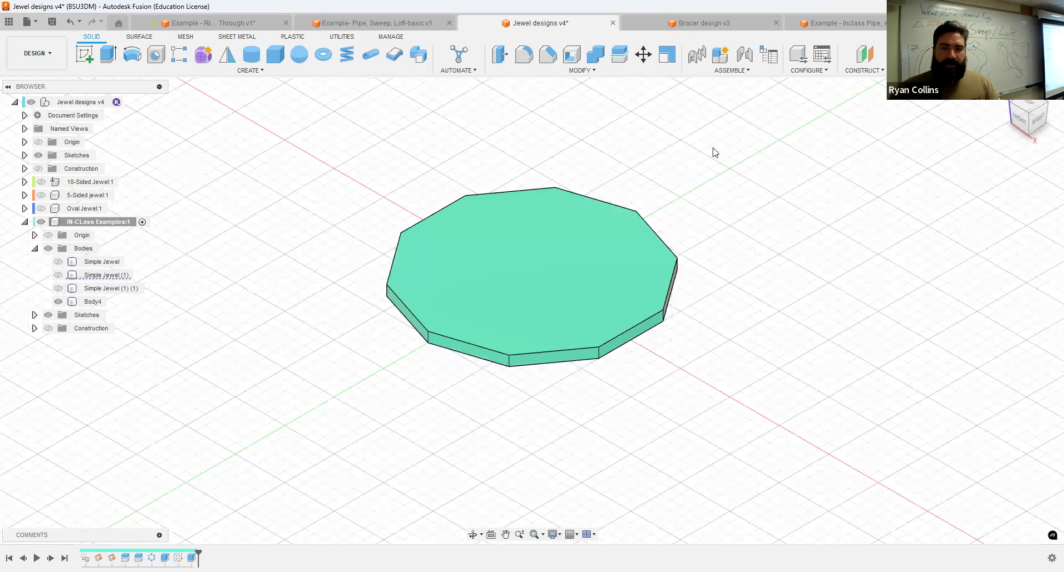
Extrude the girdle's upper face 5 mm with a -37° taper, joined to the body, to form the crown.
{"action": "key", "text": "e"}
{"action": "left_click", "coordinate": [566, 239]}
{"action": "type", "text": "5"}
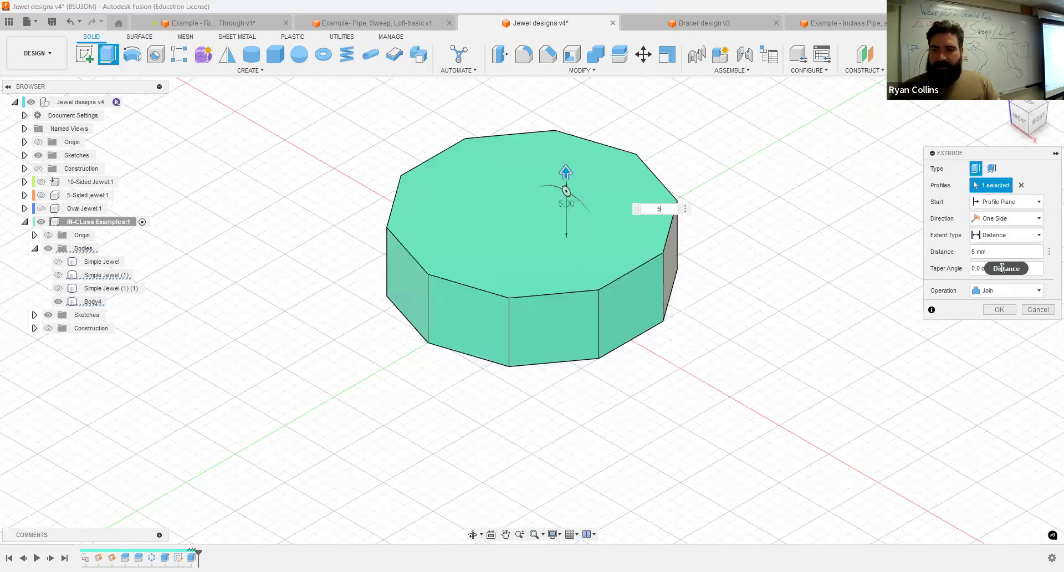
{"action": "left_click", "coordinate": [1002, 268]}
{"action": "type", "text": "-35"}
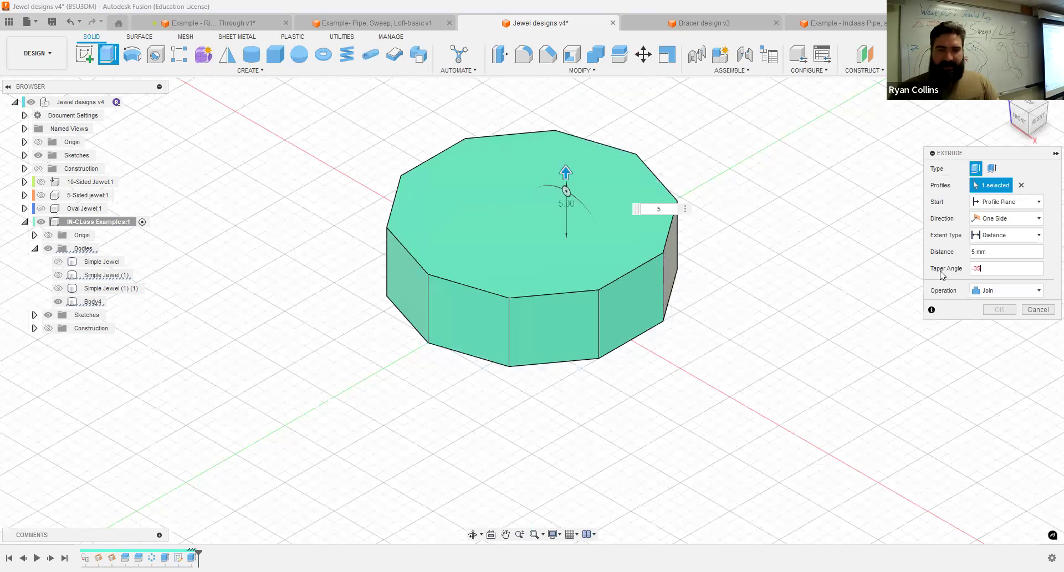
{"action": "key", "text": "Return"}
{"action": "key", "text": "Return"}
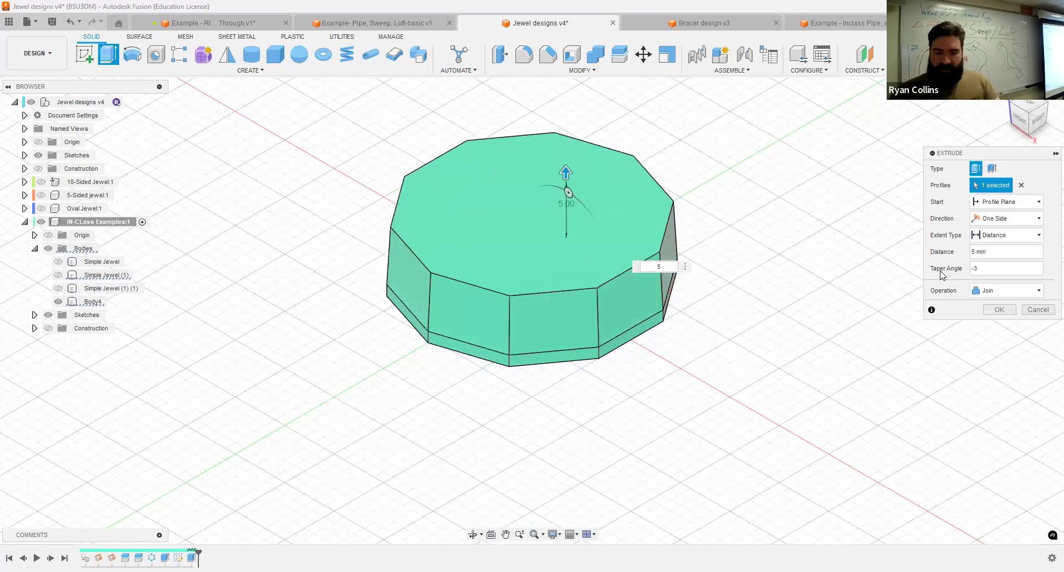
{"action": "type", "text": "7"}
{"action": "key", "text": "Return"}
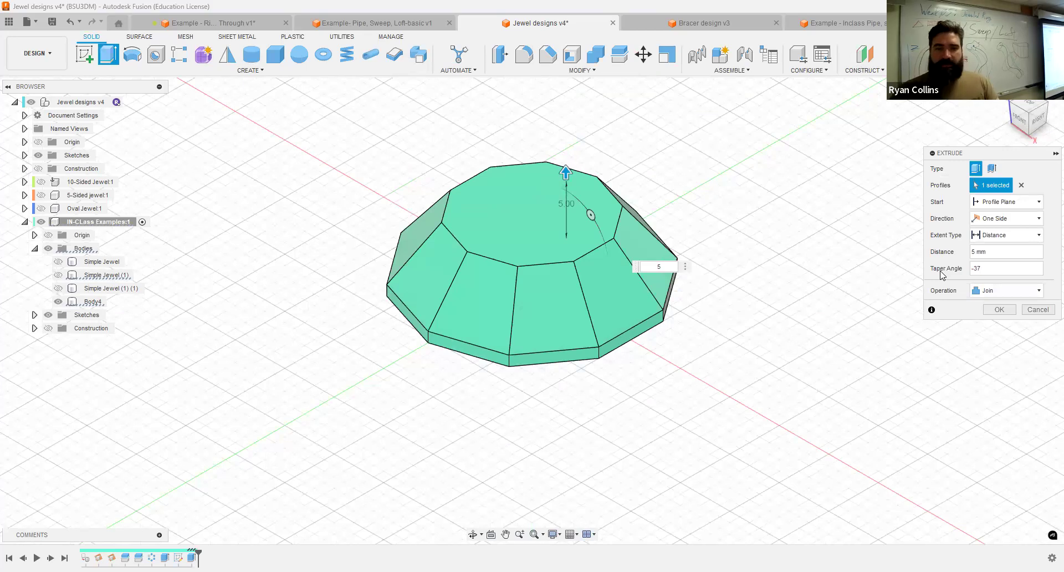
Extrude the girdle's underside 5 mm with a -37° taper, joined to the body.
{"action": "middle_click_drag", "start_coordinate": [881, 306], "coordinate": [877, 242], "text": "shift"}
{"action": "right_click", "coordinate": [877, 241]}
{"action": "left_click", "coordinate": [885, 197]}
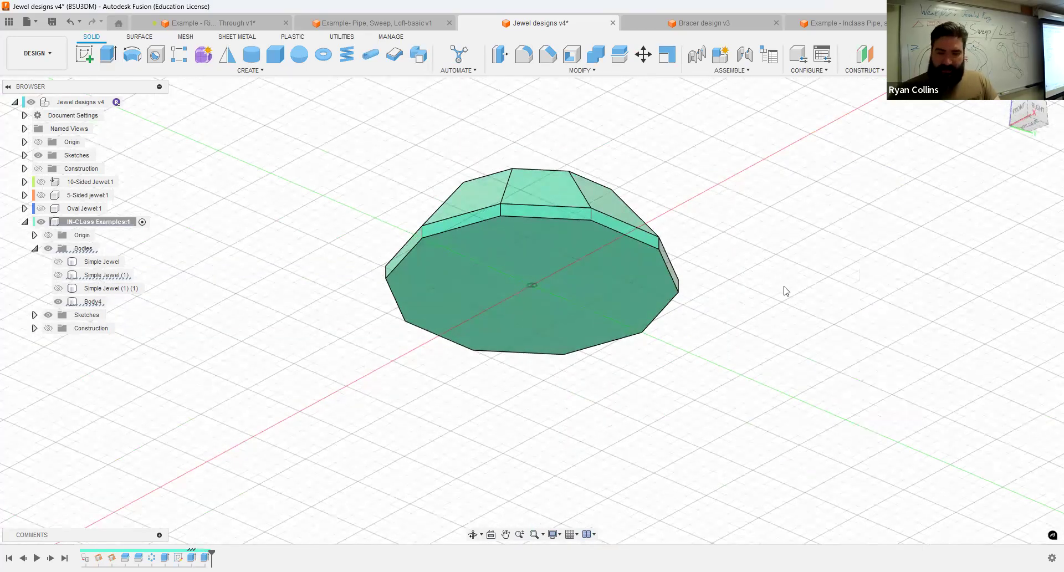
{"action": "type", "text": "5"}
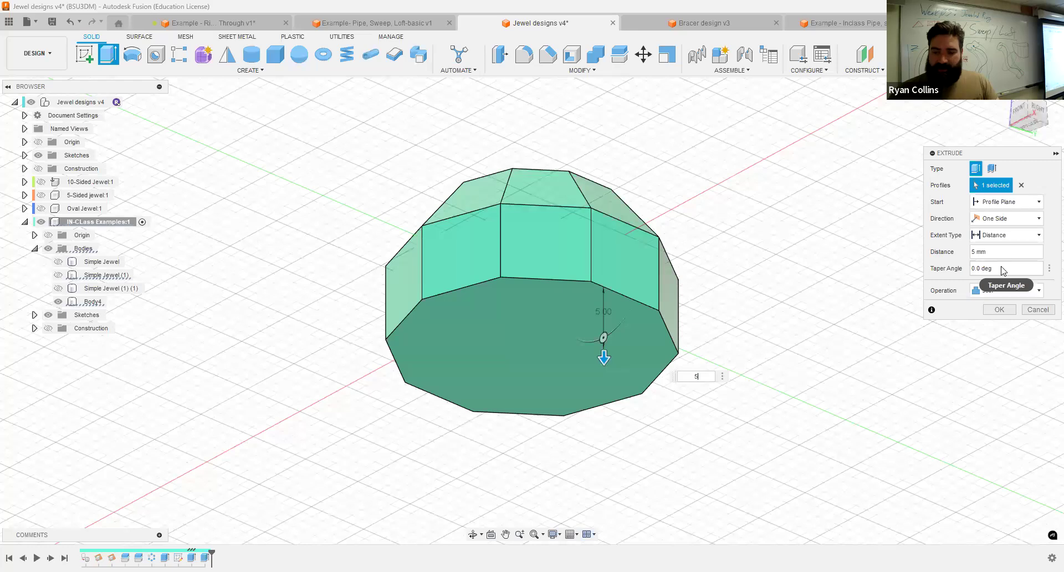
{"action": "left_click", "coordinate": [972, 268]}
{"action": "type", "text": "-37"}
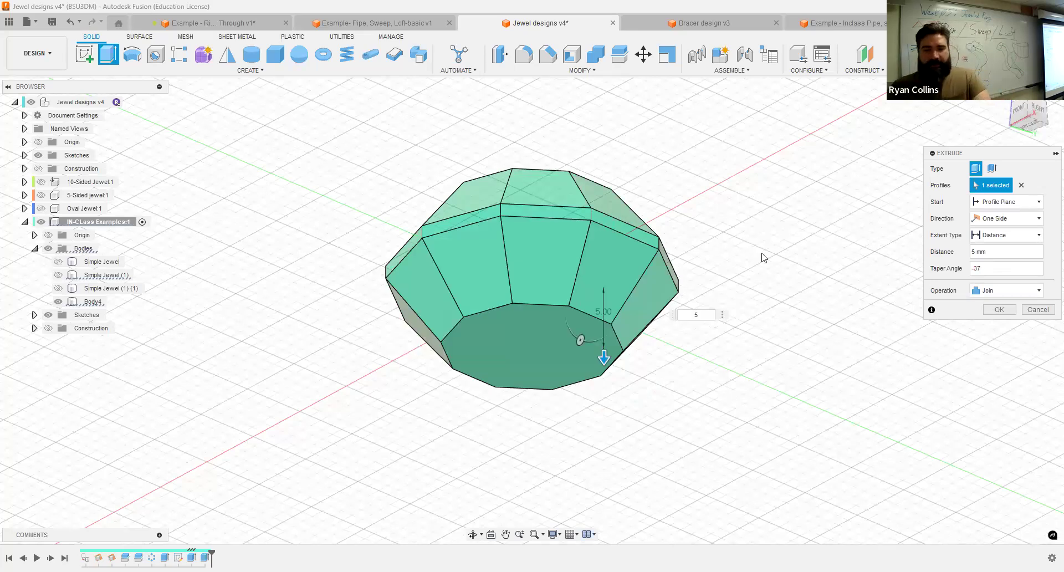
{"action": "left_click", "coordinate": [1013, 311]}
{"action": "middle_click_drag", "start_coordinate": [713, 212], "coordinate": [707, 278], "text": "shift"}
{"action": "key", "text": "Escape"}
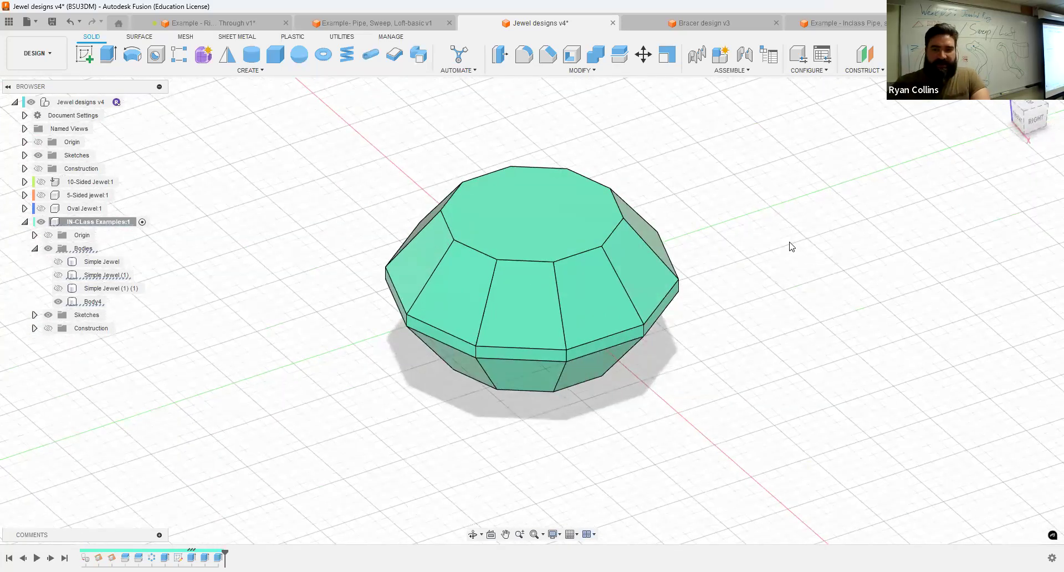
Create a plane through two alternate top-face corners and the girdle corner between them, hiding Plane1 and Plane2.
{"action": "left_click", "coordinate": [862, 71]}
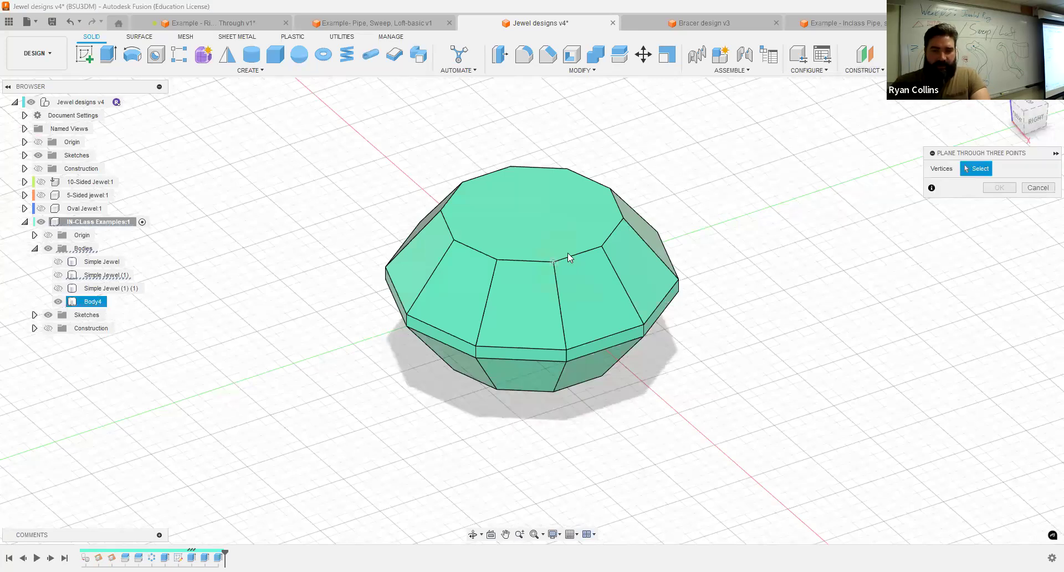
{"action": "left_click", "coordinate": [622, 219]}
{"action": "left_click", "coordinate": [644, 326]}
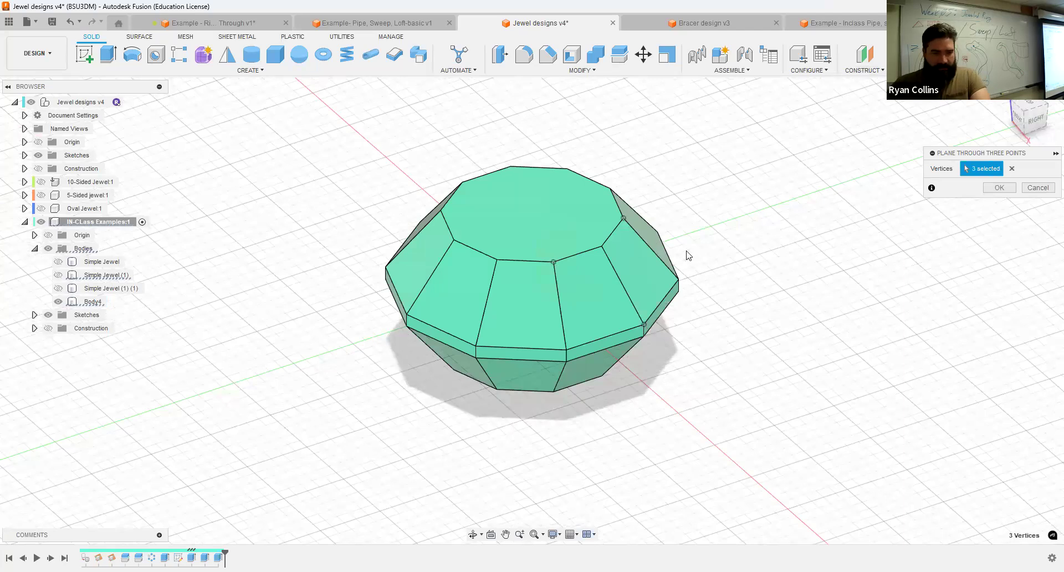
{"action": "left_click", "coordinate": [48, 328]}
{"action": "left_click", "coordinate": [34, 328]}
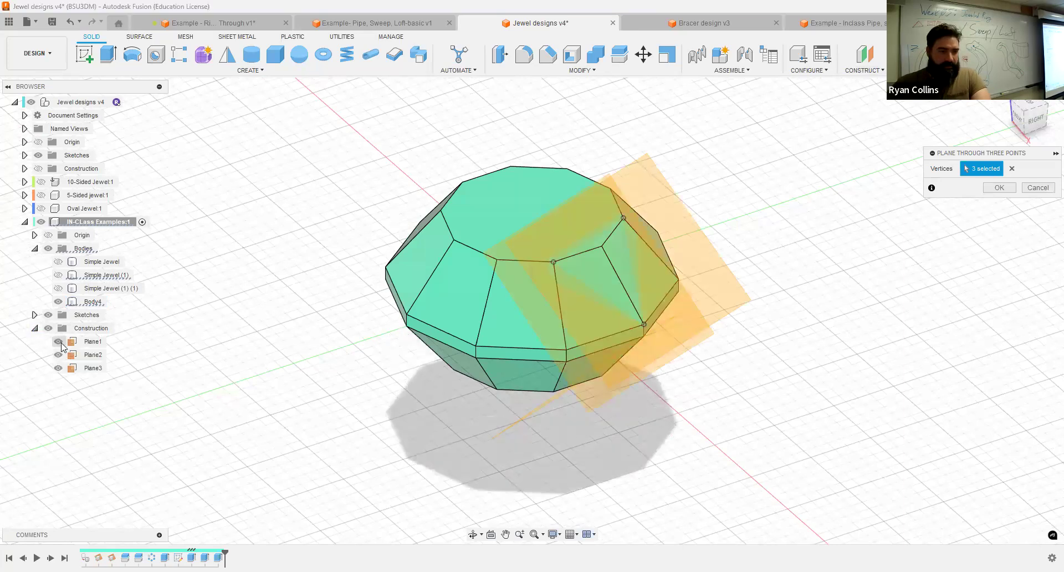
{"action": "left_click", "coordinate": [58, 341]}
{"action": "left_click", "coordinate": [58, 354]}
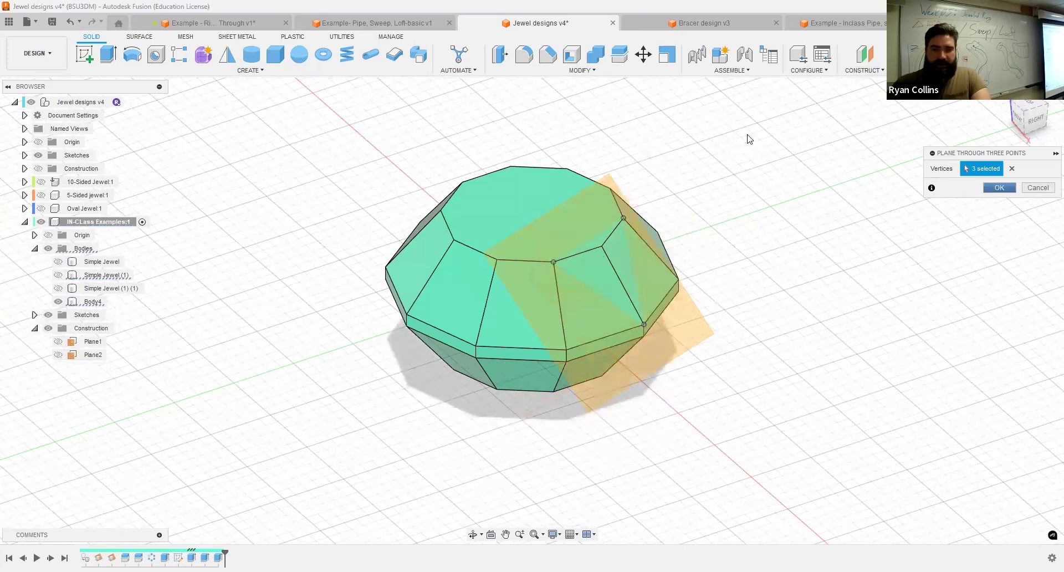
Create a matching three-point plane on the underside through two alternate bottom-face corners and the girdle corner between them.
{"action": "right_click", "coordinate": [744, 170]}
{"action": "left_click", "coordinate": [744, 137]}
{"action": "middle_click_drag", "start_coordinate": [765, 399], "coordinate": [771, 260], "text": "shift"}
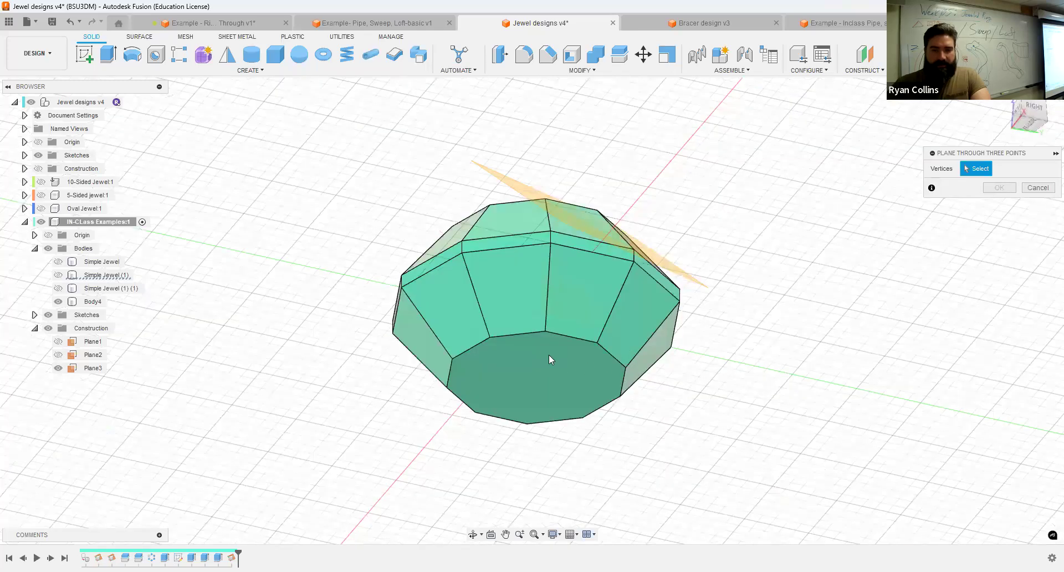
{"action": "left_click", "coordinate": [624, 367]}
{"action": "left_click", "coordinate": [633, 261]}
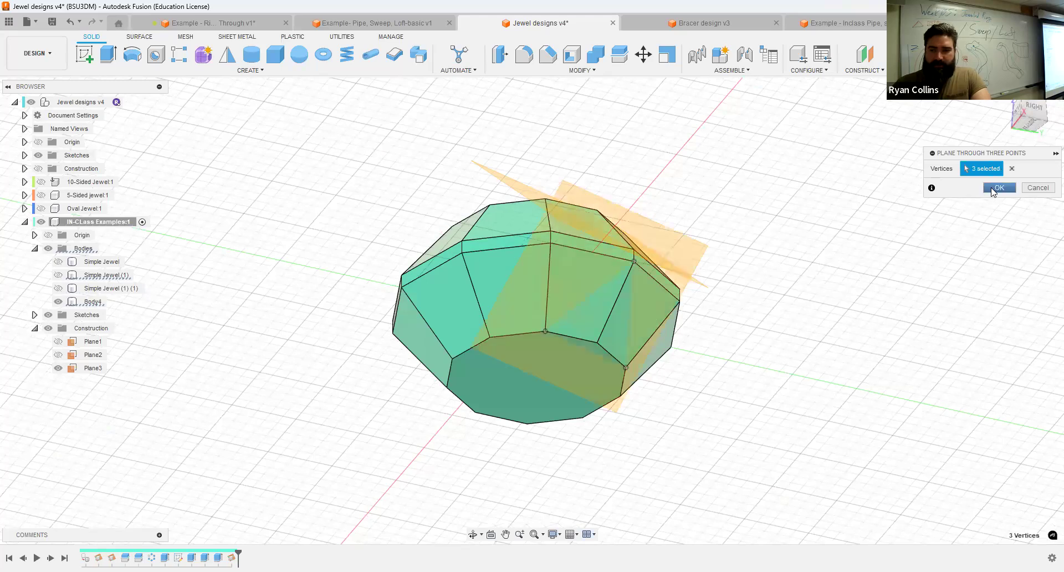
{"action": "key", "text": "Return"}
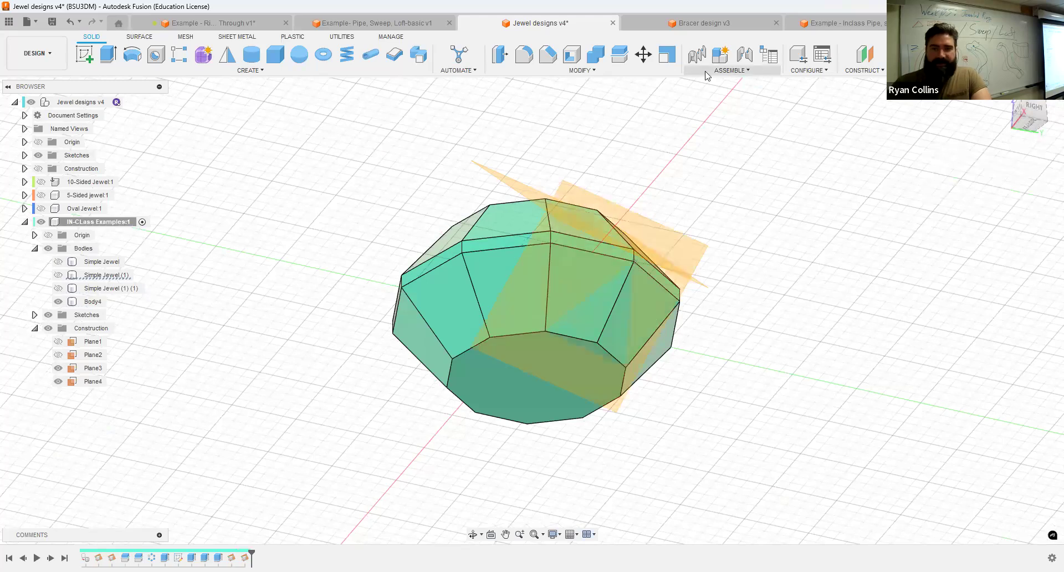
Split the jewel body with the upper three-point plane and hide the small piece cut from the crown.
{"action": "left_click", "coordinate": [619, 54]}
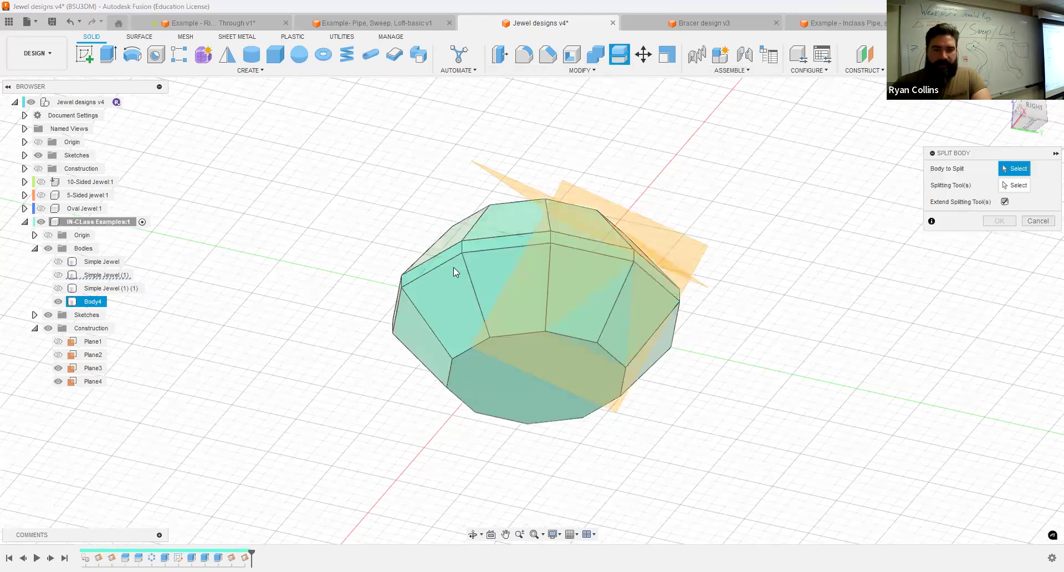
{"action": "left_click", "coordinate": [454, 267]}
{"action": "left_click", "coordinate": [1022, 182]}
{"action": "middle_click_drag", "start_coordinate": [641, 135], "coordinate": [627, 192], "text": "shift"}
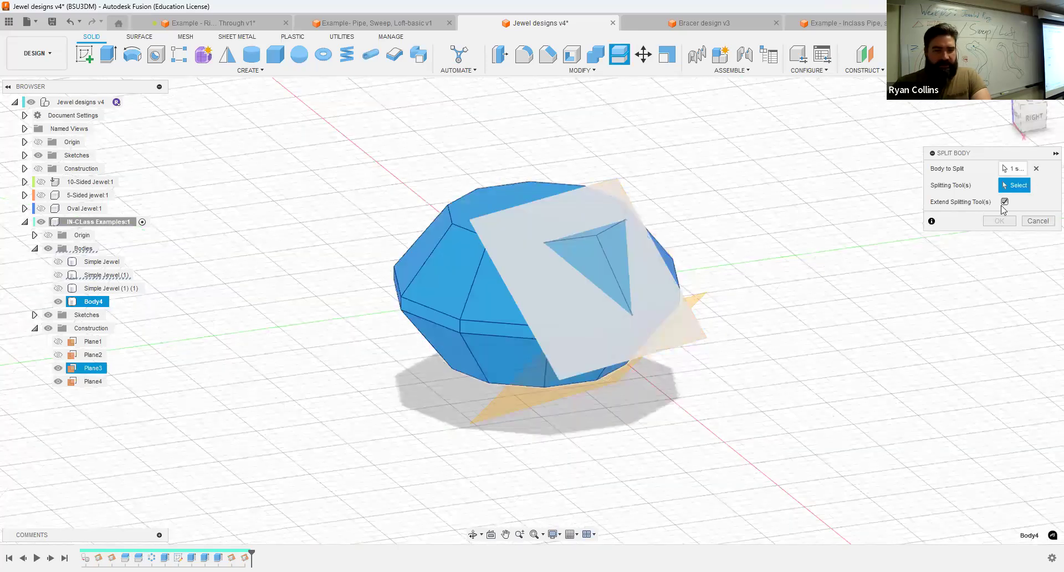
{"action": "left_click", "coordinate": [999, 220]}
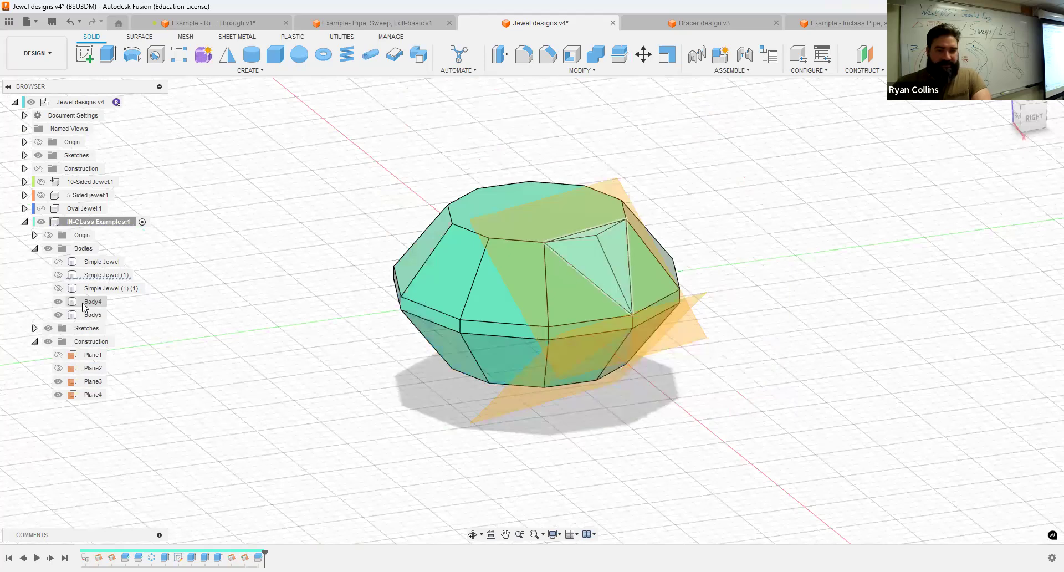
{"action": "left_click", "coordinate": [92, 301]}
{"action": "key", "text": "v"}
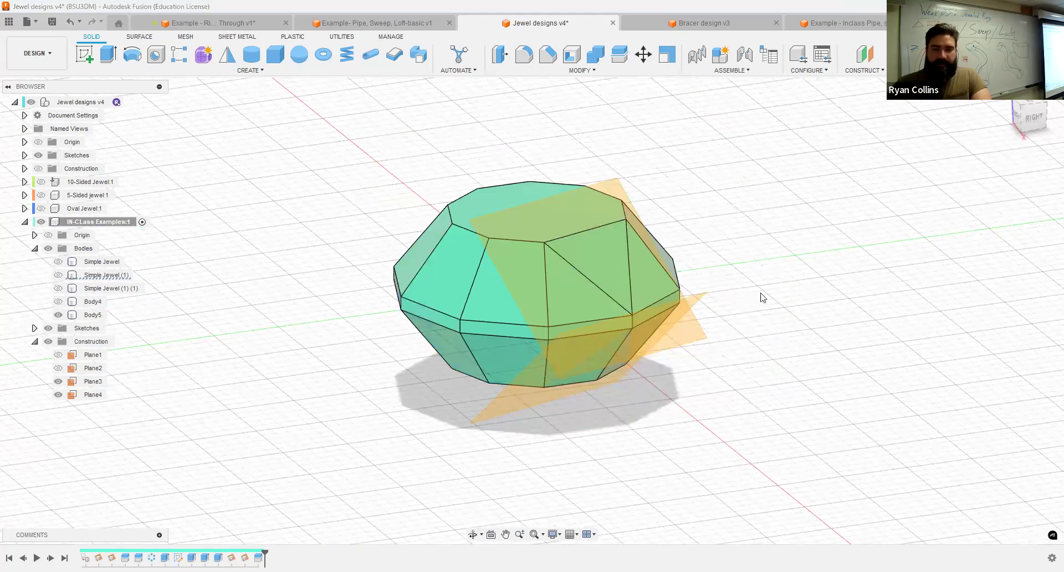
Split the jewel body with the lower three-point plane and hide the cut-off piece along with both cutting planes.
{"action": "middle_click_drag", "start_coordinate": [760, 293], "coordinate": [769, 230], "text": "shift"}
{"action": "right_click", "coordinate": [769, 230]}
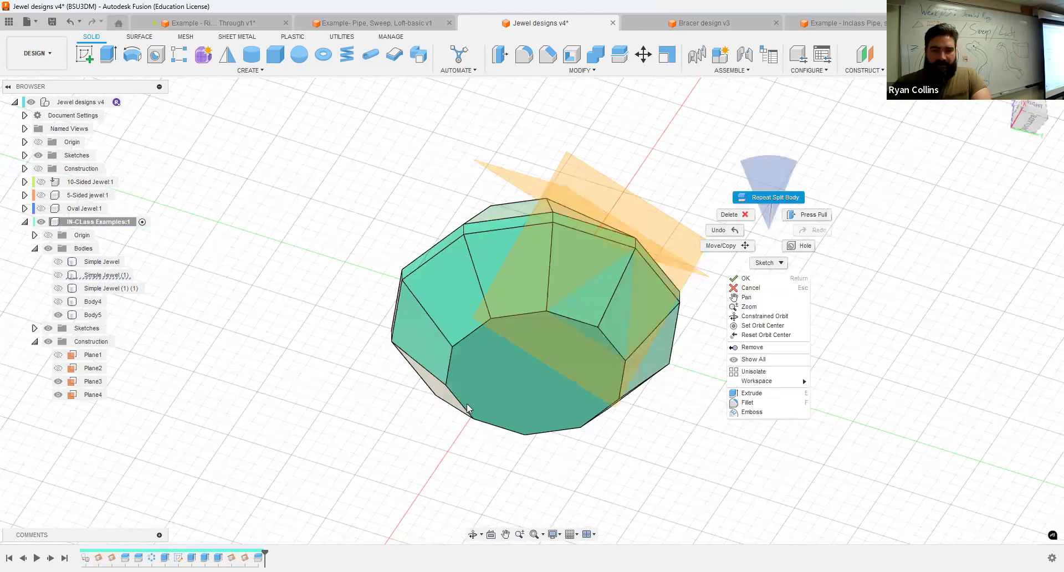
{"action": "left_click", "coordinate": [770, 197]}
{"action": "left_click", "coordinate": [653, 210]}
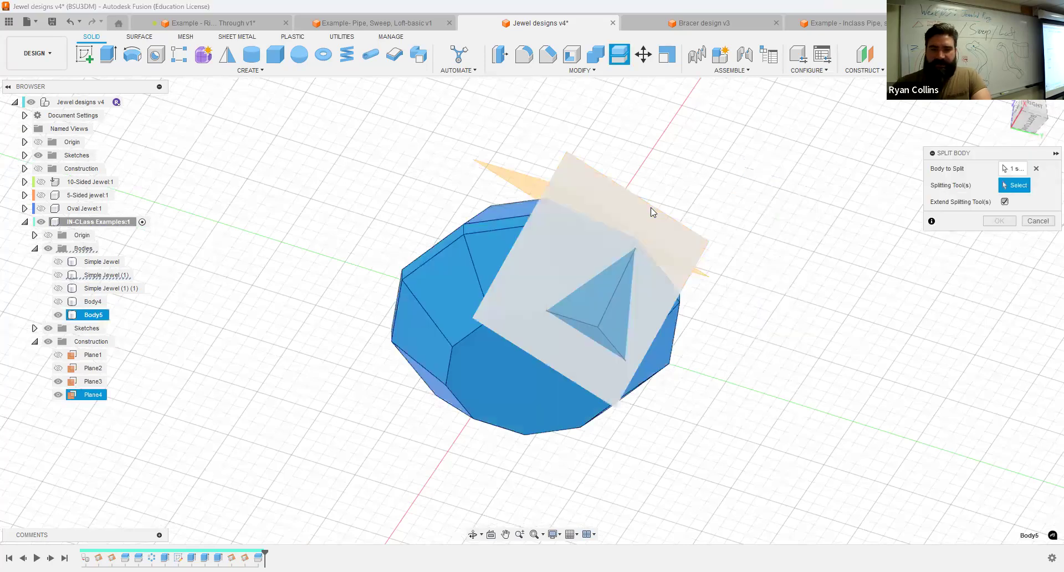
{"action": "left_click", "coordinate": [1007, 207]}
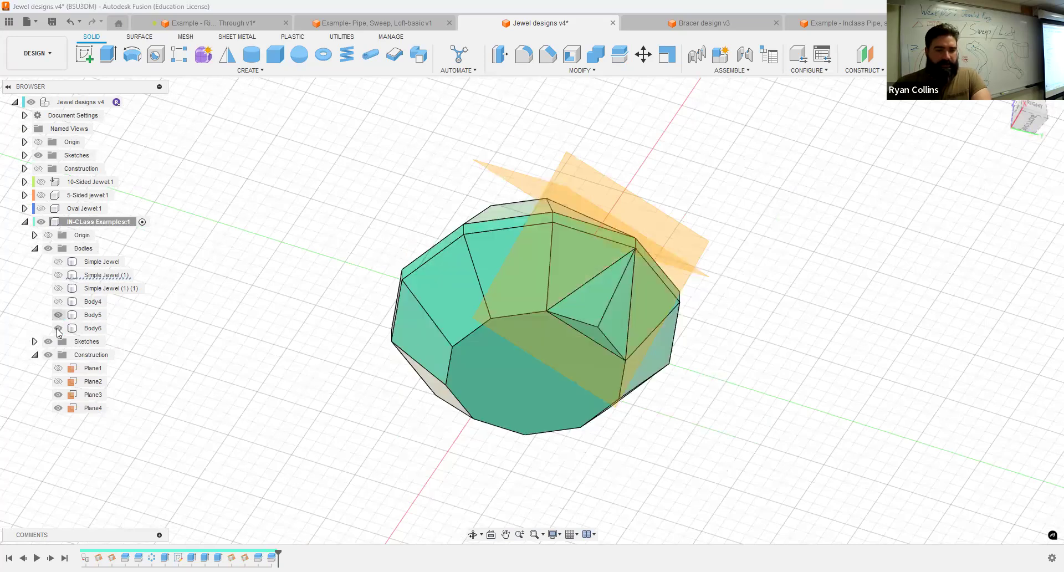
{"action": "left_click", "coordinate": [57, 328]}
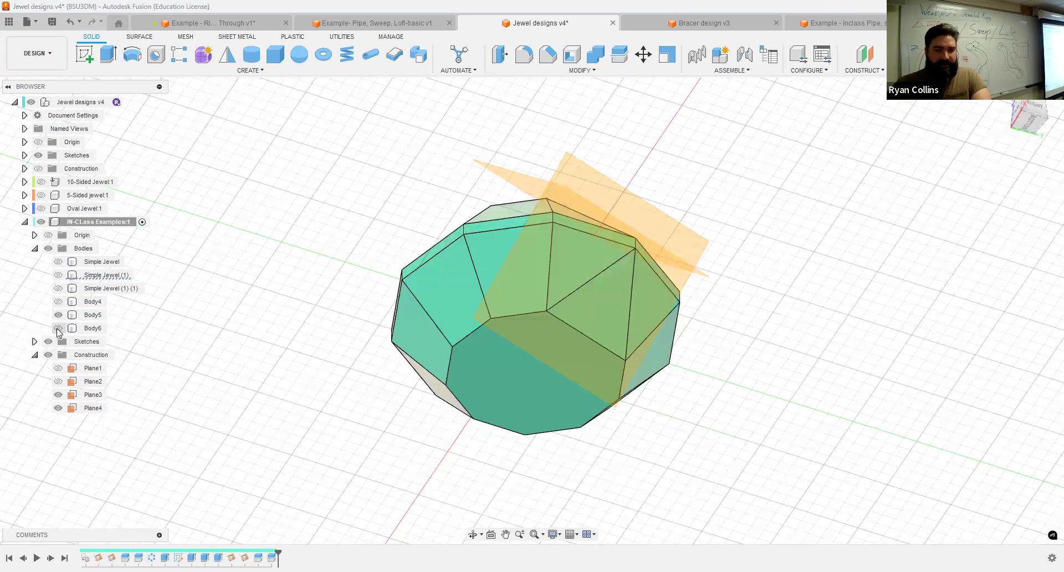
{"action": "left_click", "coordinate": [57, 394]}
{"action": "left_click", "coordinate": [57, 407]}
Circular-pattern the upper and lower triangular facet faces around the vertical axis with a full distribution and quantity 10.
{"action": "middle_click_drag", "start_coordinate": [757, 303], "coordinate": [757, 313], "text": "shift"}
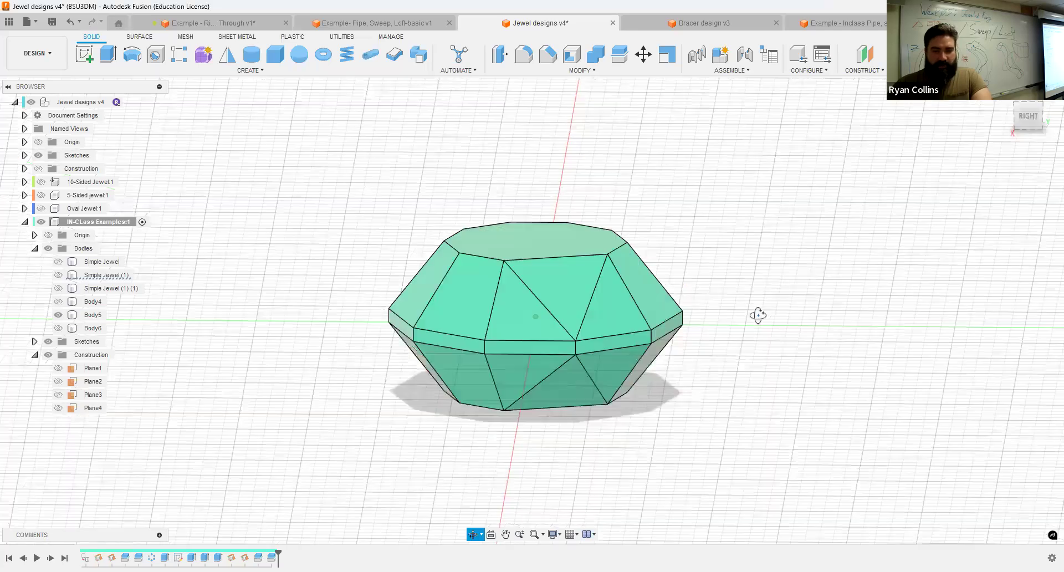
{"action": "left_click", "coordinate": [250, 70]}
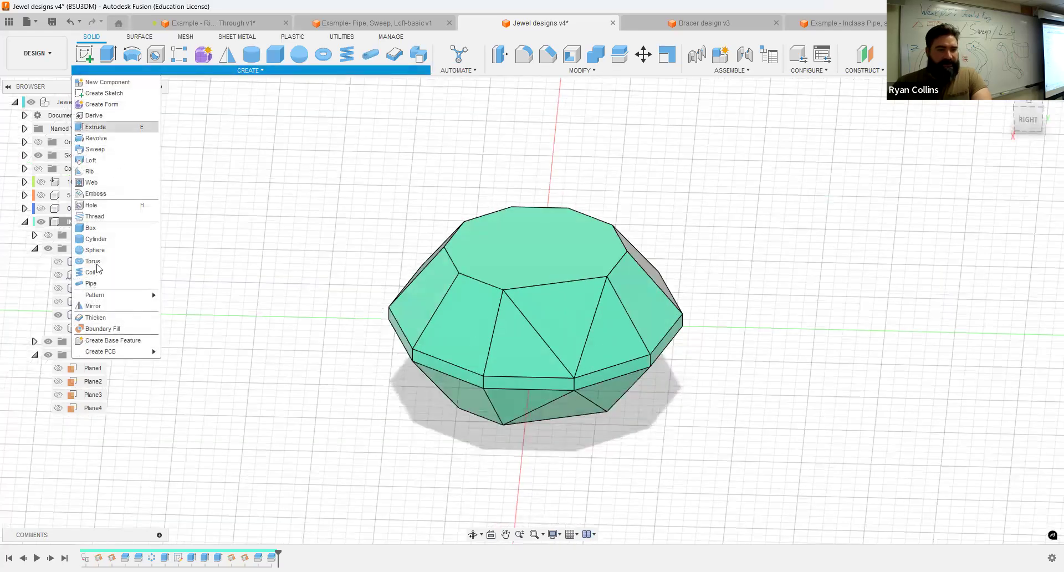
{"action": "mouse_move", "coordinate": [139, 295]}
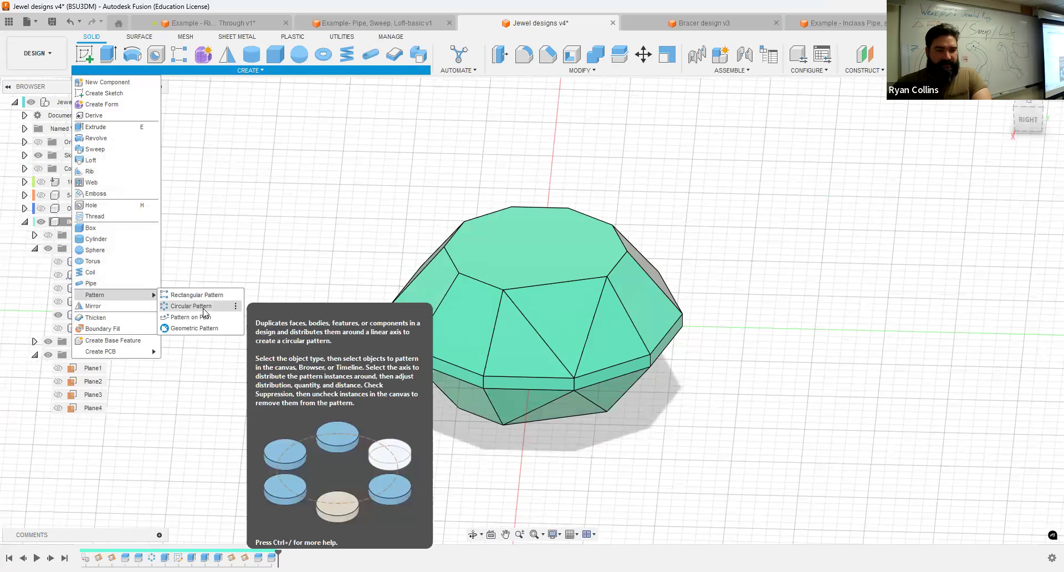
{"action": "left_click", "coordinate": [203, 307]}
{"action": "left_click", "coordinate": [585, 311]}
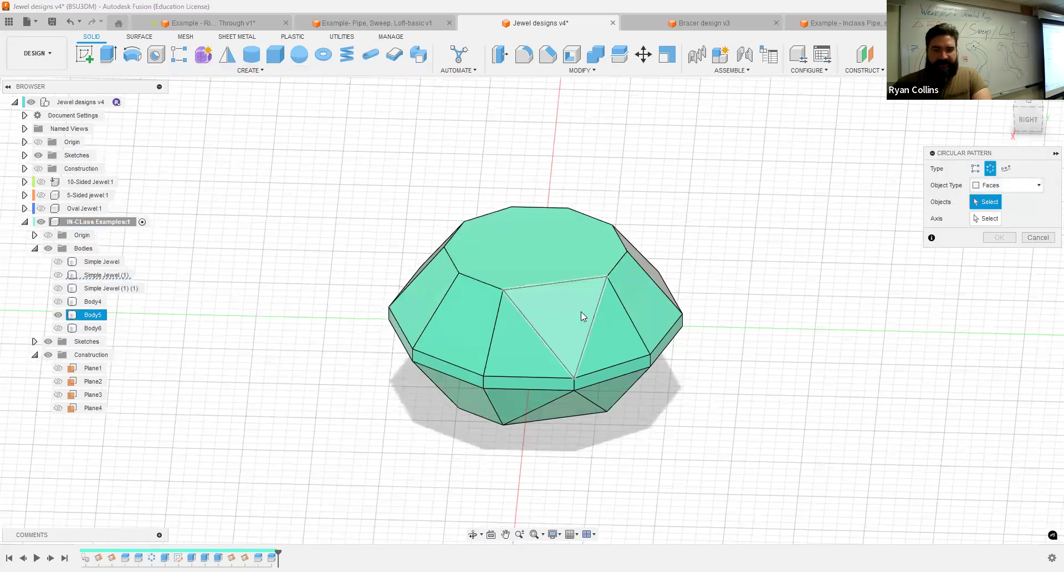
{"action": "middle_click_drag", "start_coordinate": [591, 302], "coordinate": [565, 301], "text": "shift"}
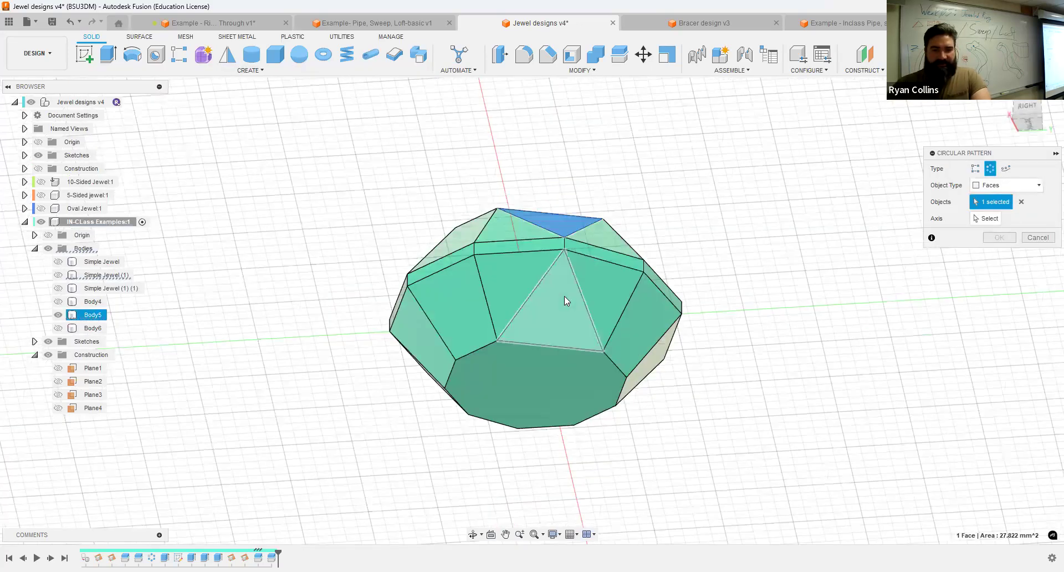
{"action": "left_click", "coordinate": [565, 301]}
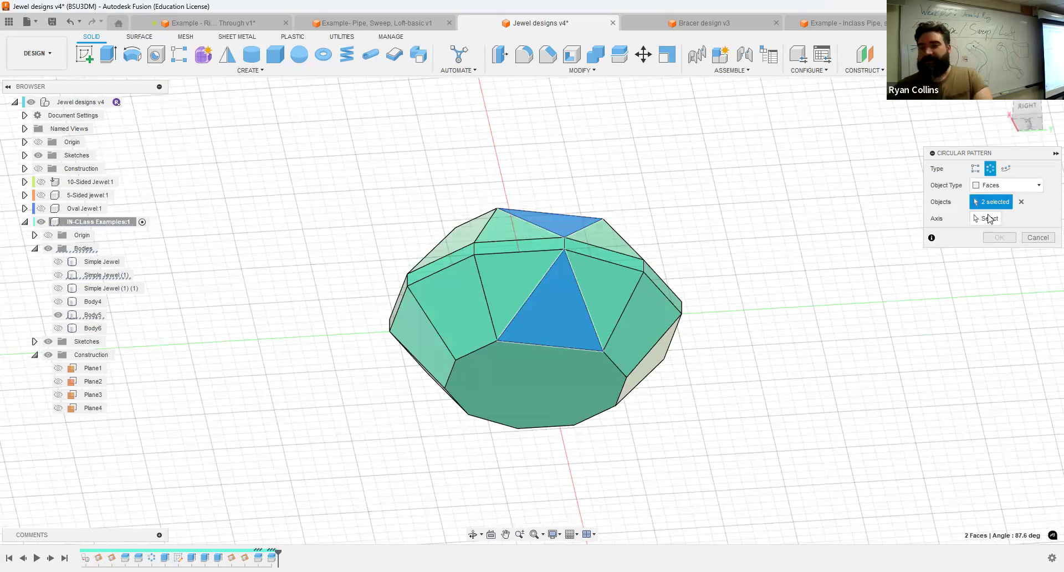
{"action": "middle_click_drag", "start_coordinate": [530, 182], "coordinate": [537, 286], "text": "shift"}
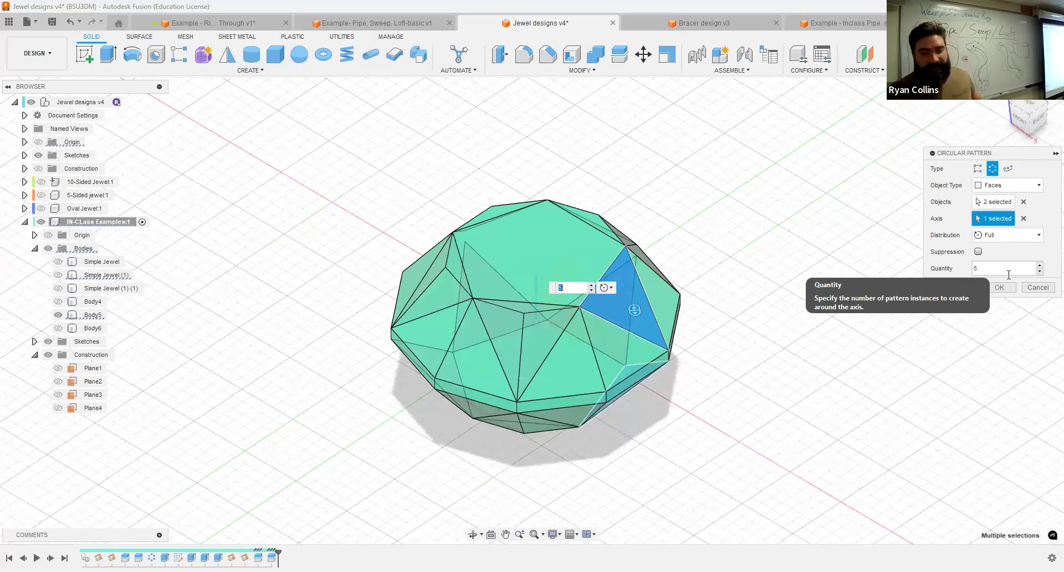
{"action": "left_click_drag", "start_coordinate": [1006, 274], "coordinate": [967, 271]}
{"action": "type", "text": "10"}
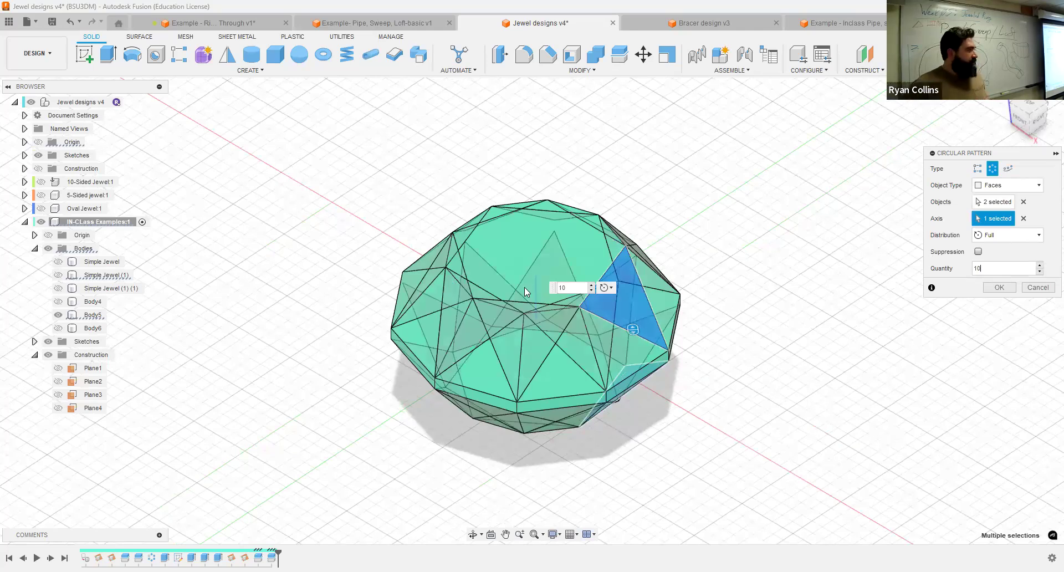
{"action": "left_click", "coordinate": [998, 288]}
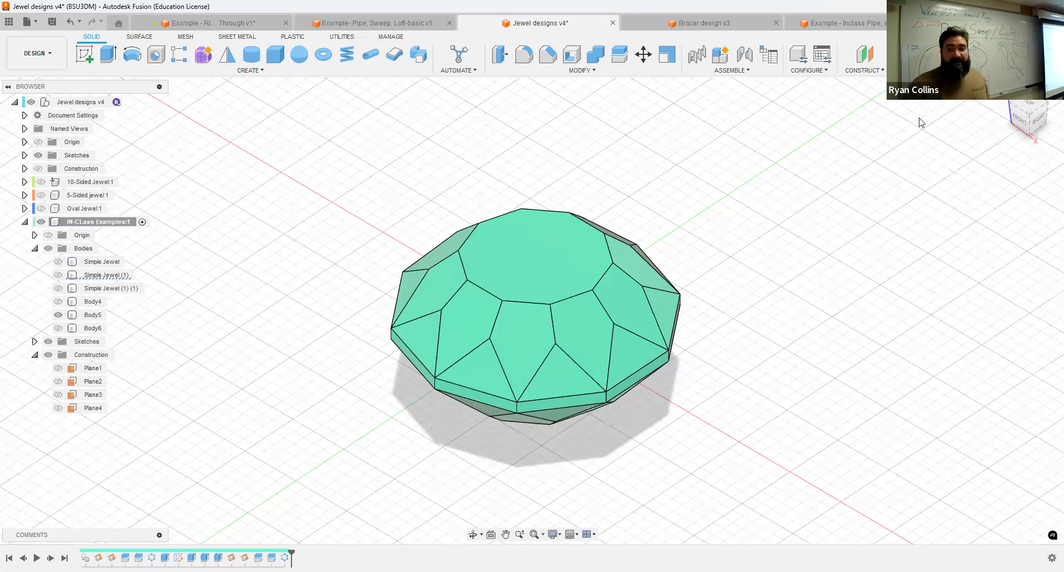
Rename the faceted ten-sided jewel body, Body5, as Fancy Jewel.
{"action": "mouse_move", "coordinate": [1032, 119]}
{"action": "left_mouse_down"}
{"action": "mouse_move", "coordinate": [1002, 93]}
{"action": "mouse_move", "coordinate": [996, 43]}
{"action": "mouse_move", "coordinate": [1002, 94]}
{"action": "mouse_move", "coordinate": [1022, 126]}
{"action": "left_mouse_up"}
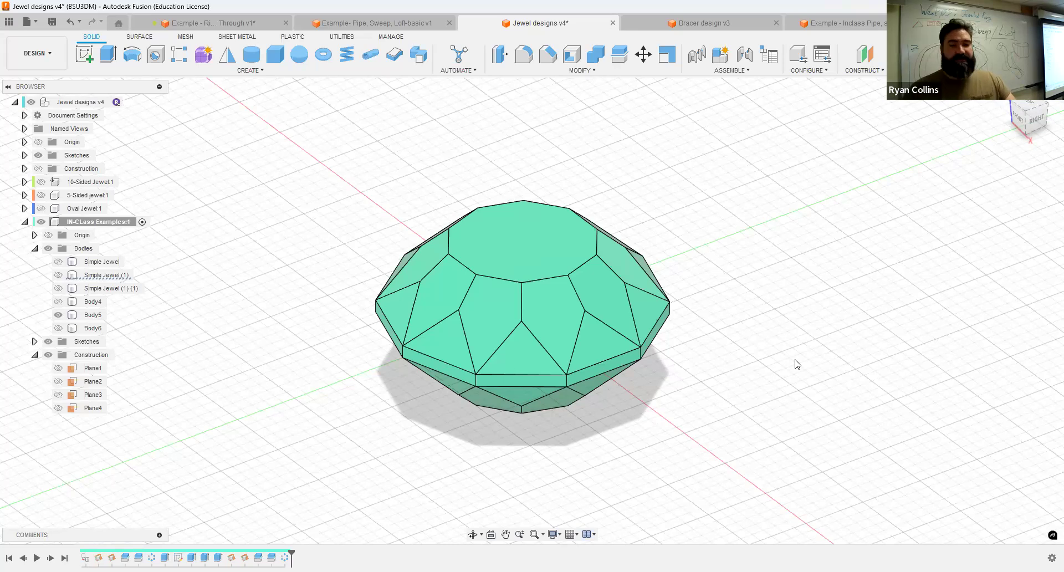
{"action": "left_click_drag", "start_coordinate": [1030, 119], "coordinate": [886, 202]}
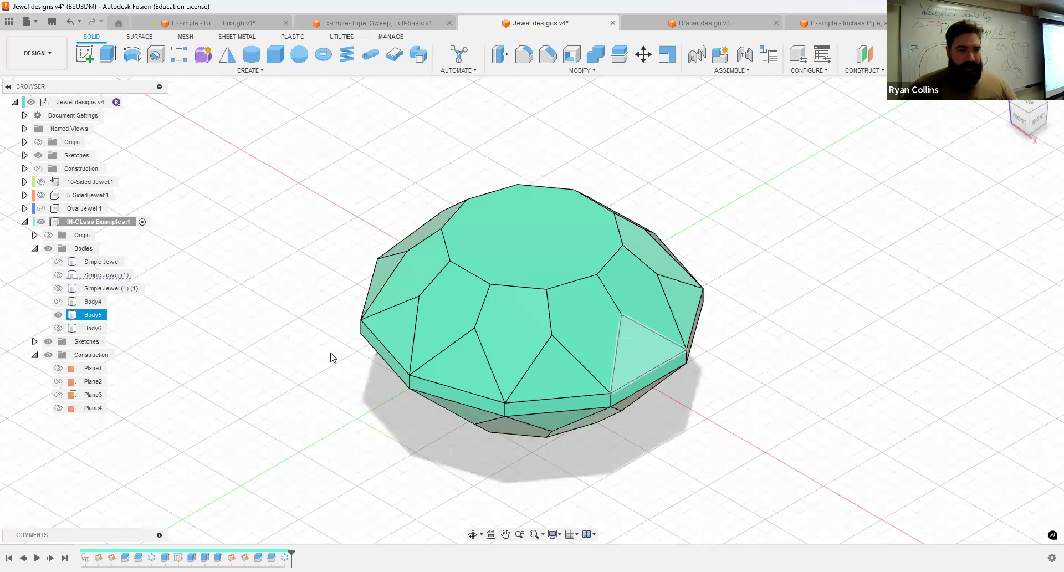
{"action": "double_click", "coordinate": [92, 316]}
{"action": "type", "text": "Fancy"}
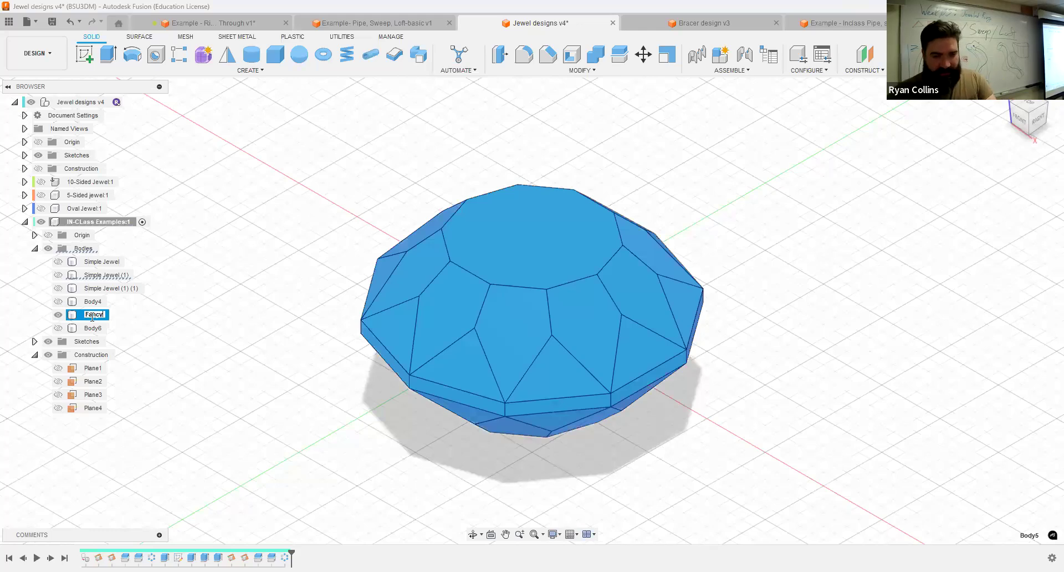
{"action": "type", "text": " Jewel"}
{"action": "key", "text": "Return"}
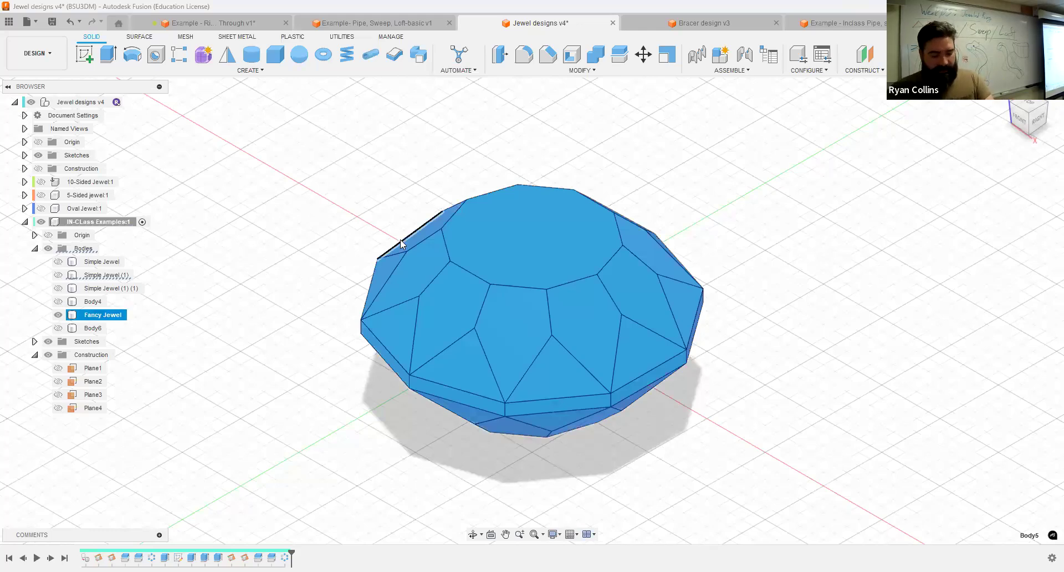
Duplicate the Fancy Jewel body in place without moving it and rename the copy Long Jewel.
{"action": "key", "text": "ctrl+c"}
{"action": "key", "text": "ctrl+v"}
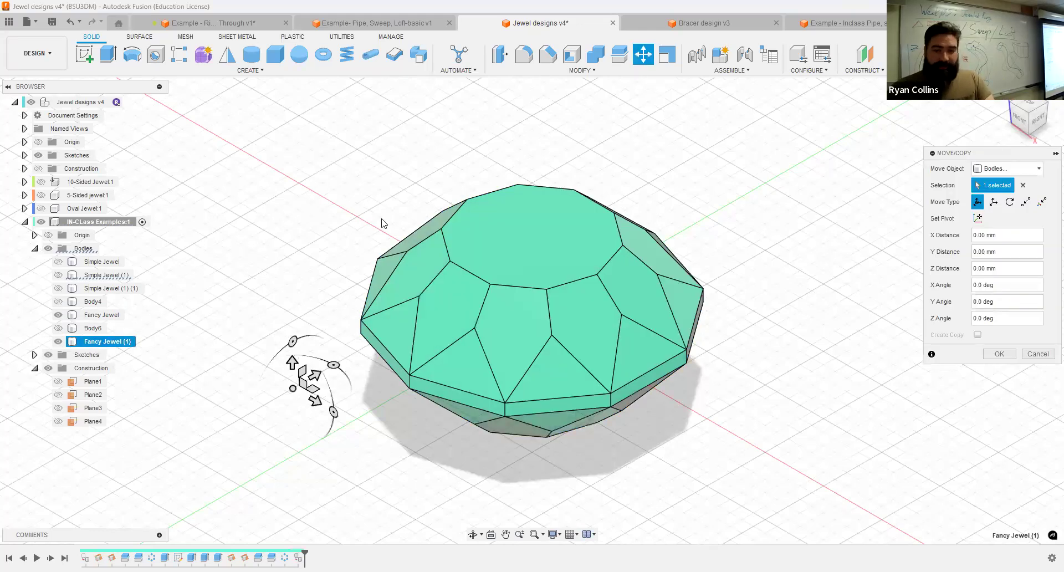
{"action": "key", "text": "Return"}
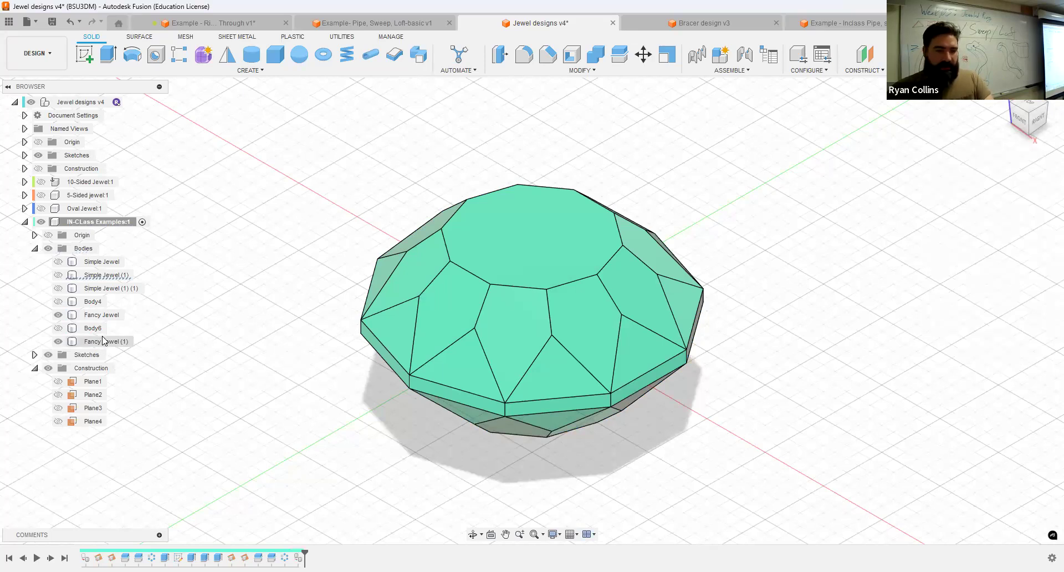
{"action": "double_click", "coordinate": [100, 341]}
{"action": "type", "text": "Long Jewele"}
{"action": "key", "text": "BackSpace"}
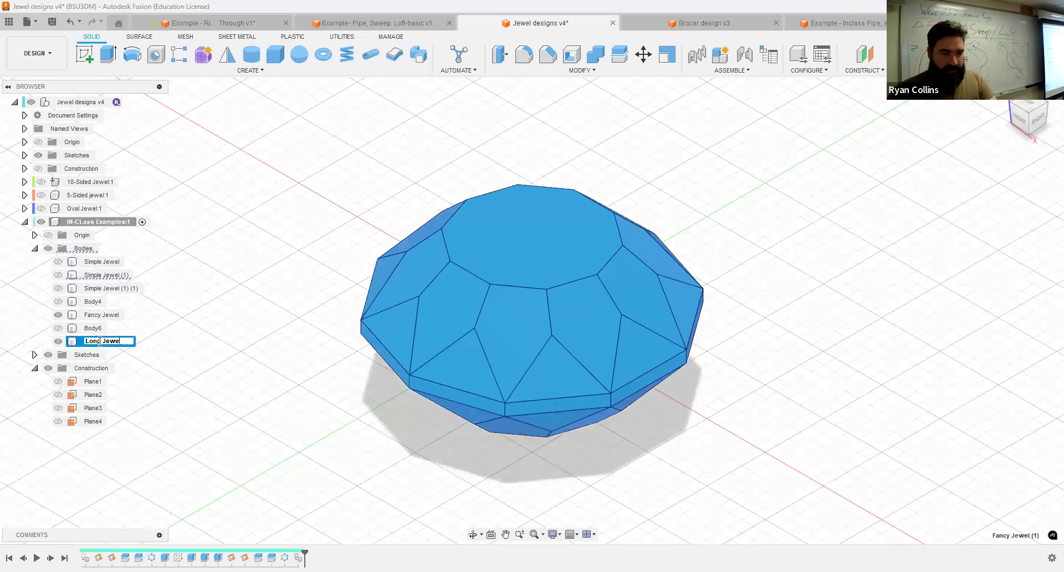
{"action": "key", "text": "Return"}
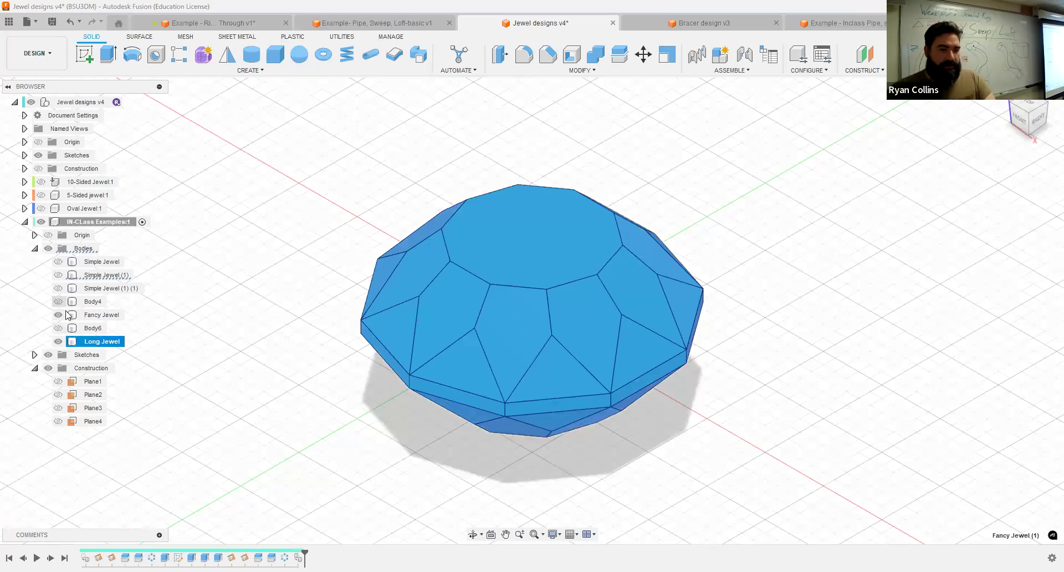
Hide the original Fancy Jewel body and select the Long Jewel body for the Scale command.
{"action": "left_click", "coordinate": [63, 316], "text": "ctrl"}
{"action": "left_click", "coordinate": [242, 234]}
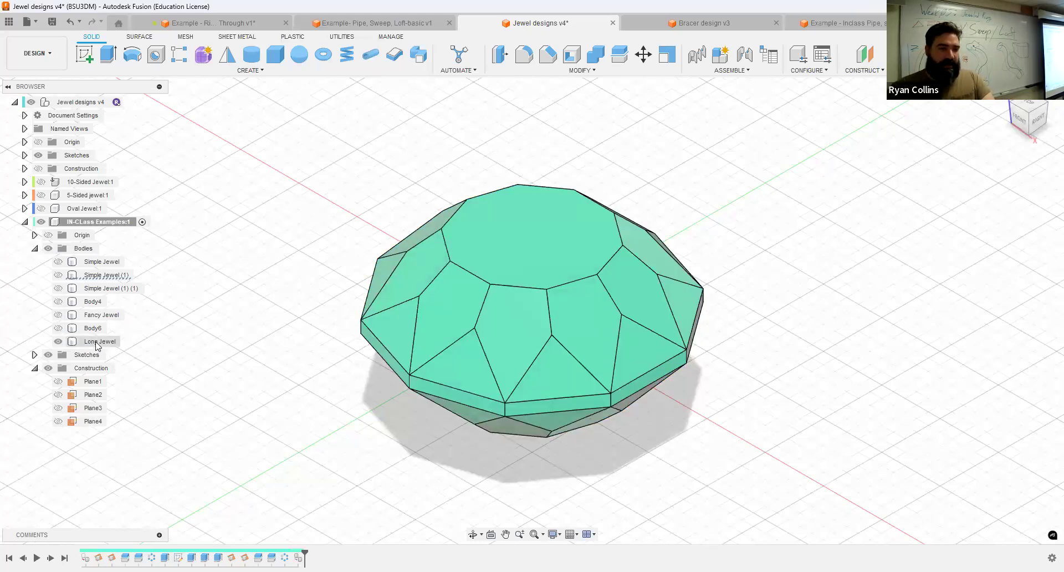
{"action": "left_click", "coordinate": [96, 342]}
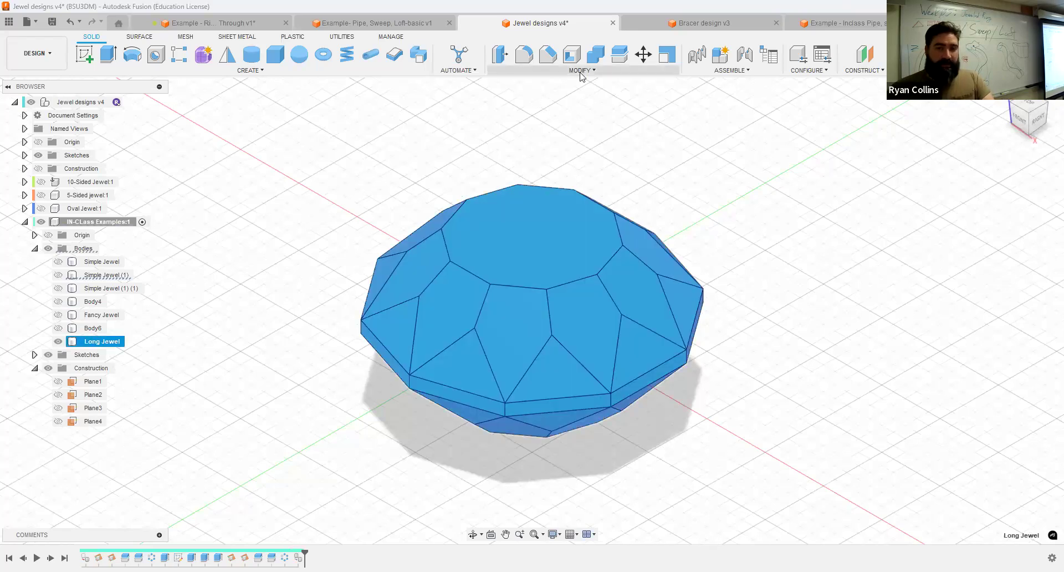
{"action": "left_click", "coordinate": [580, 71]}
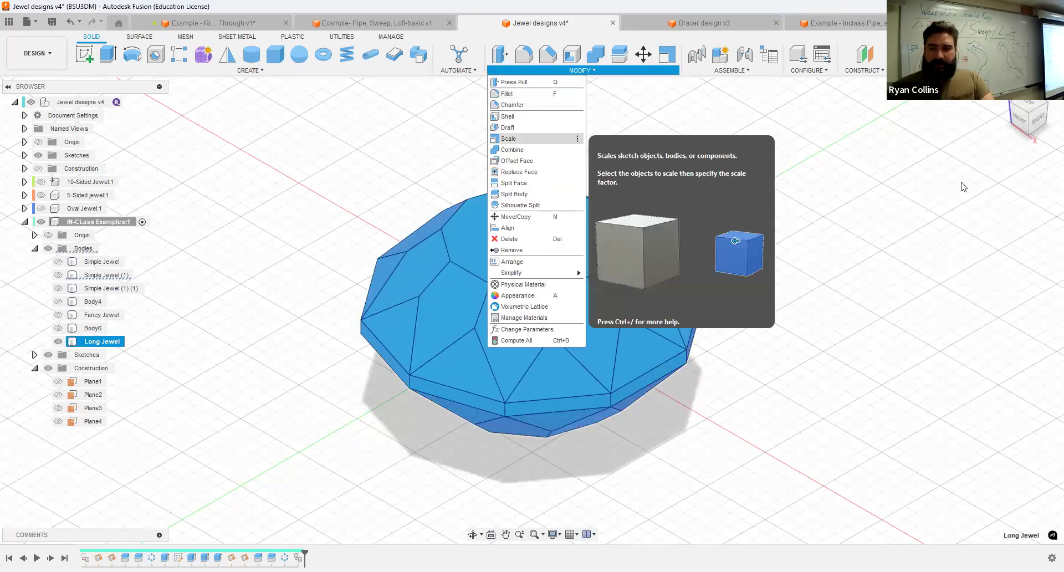
Try a non-uniform scale of the Long Jewel body with a Y factor of 2.
{"action": "left_click", "coordinate": [994, 201]}
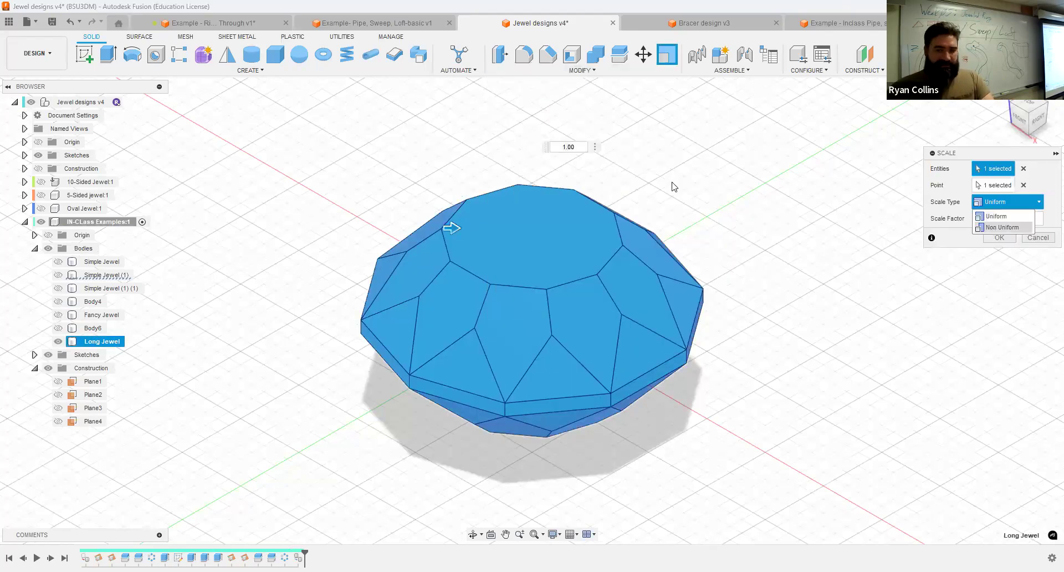
{"action": "left_click", "coordinate": [1002, 228]}
{"action": "left_click_drag", "start_coordinate": [462, 215], "coordinate": [598, 161]}
{"action": "type", "text": "2"}
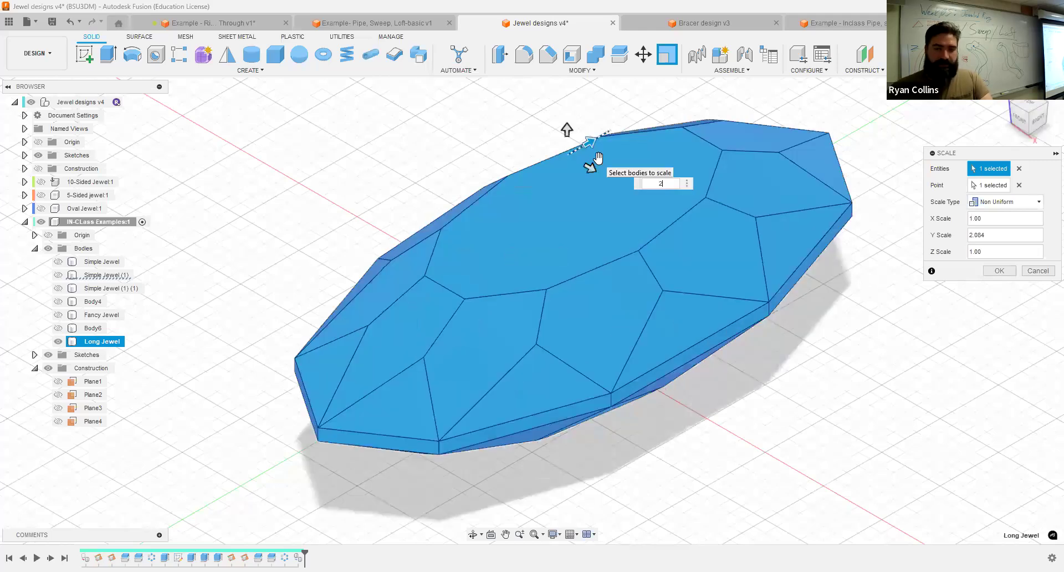
{"action": "key", "text": "Return"}
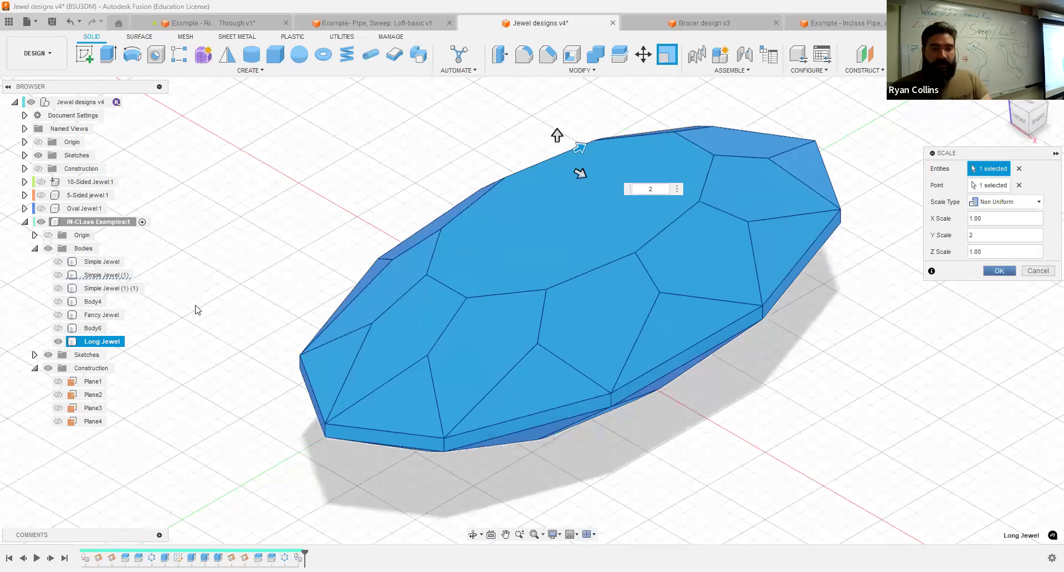
{"action": "key", "text": "Return"}
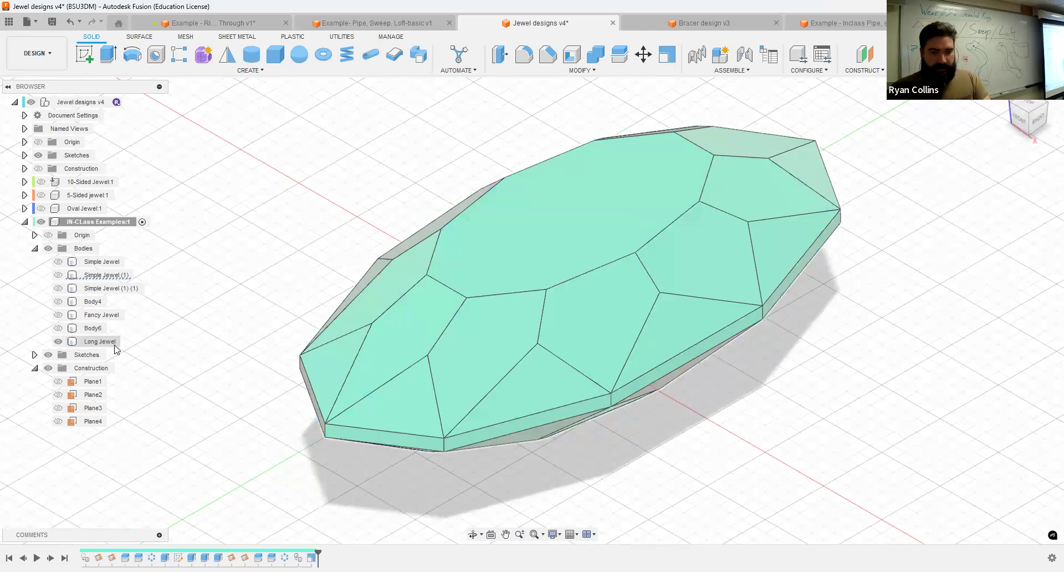
{"action": "key", "text": "ctrl+z"}
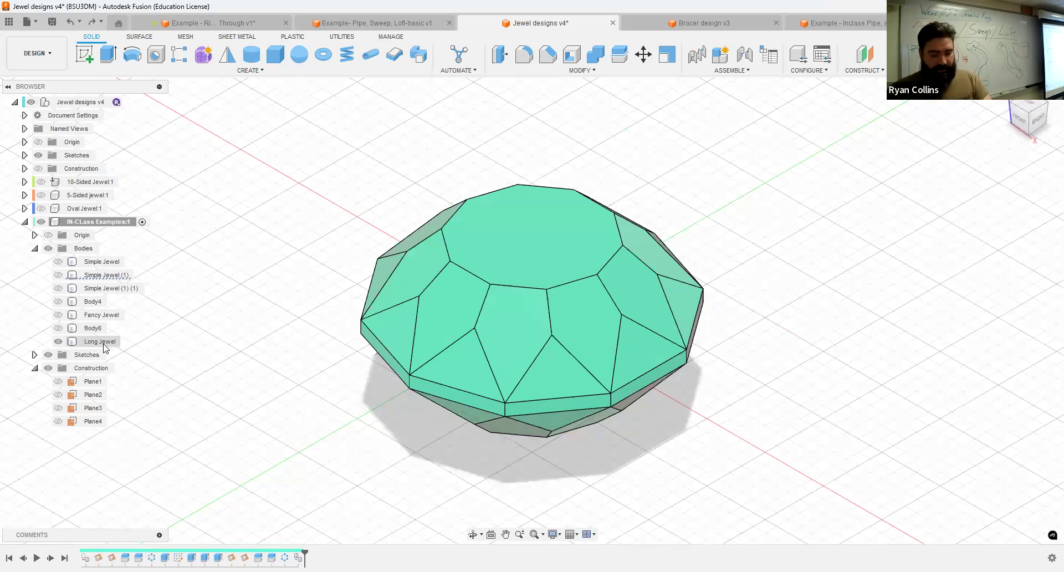
Duplicate the Long Jewel body in place without any offset.
{"action": "left_click", "coordinate": [100, 341]}
{"action": "key", "text": "ctrl+c"}
{"action": "key", "text": "ctrl+v"}
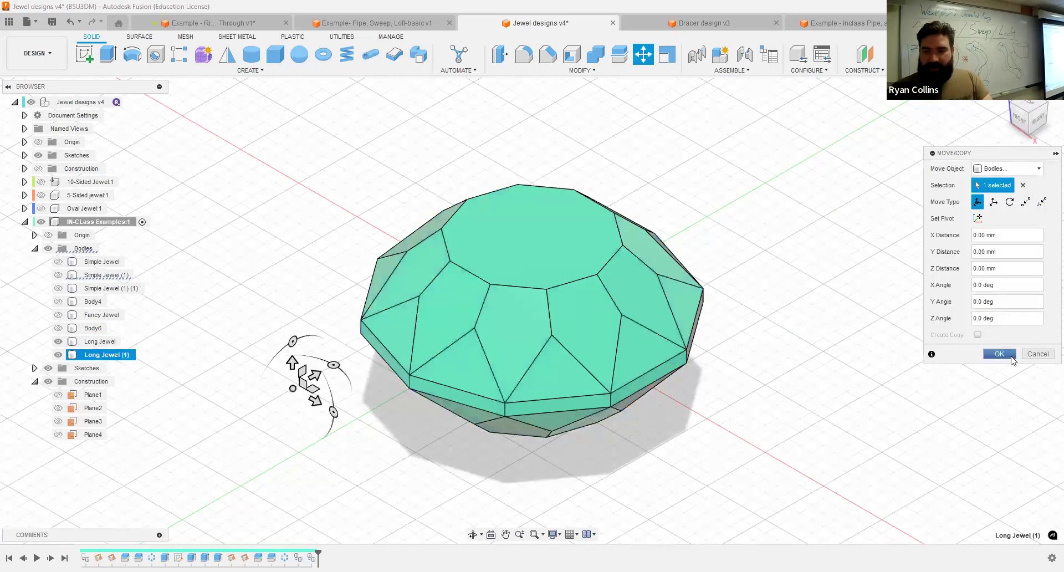
{"action": "key", "text": "Return"}
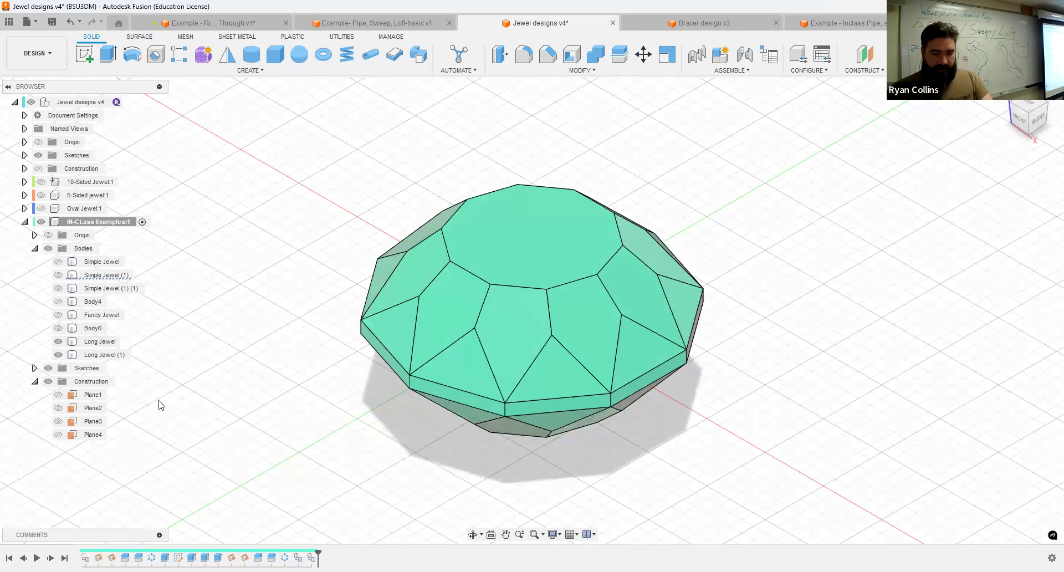
Scale the original Long Jewel body non-uniformly with a Y factor of 2, and hide it.
{"action": "left_click", "coordinate": [99, 343]}
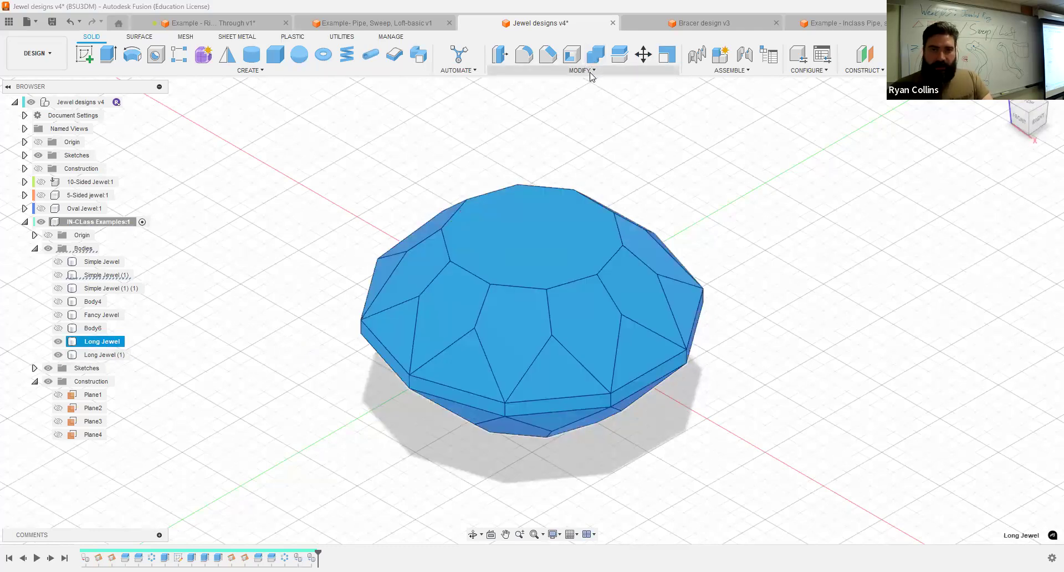
{"action": "left_click", "coordinate": [591, 73]}
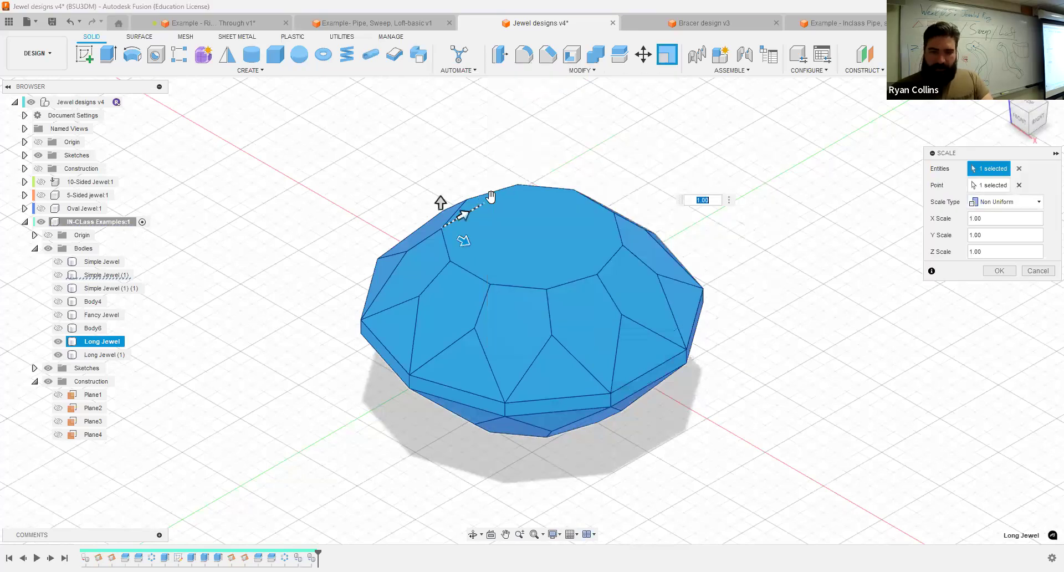
{"action": "type", "text": "2"}
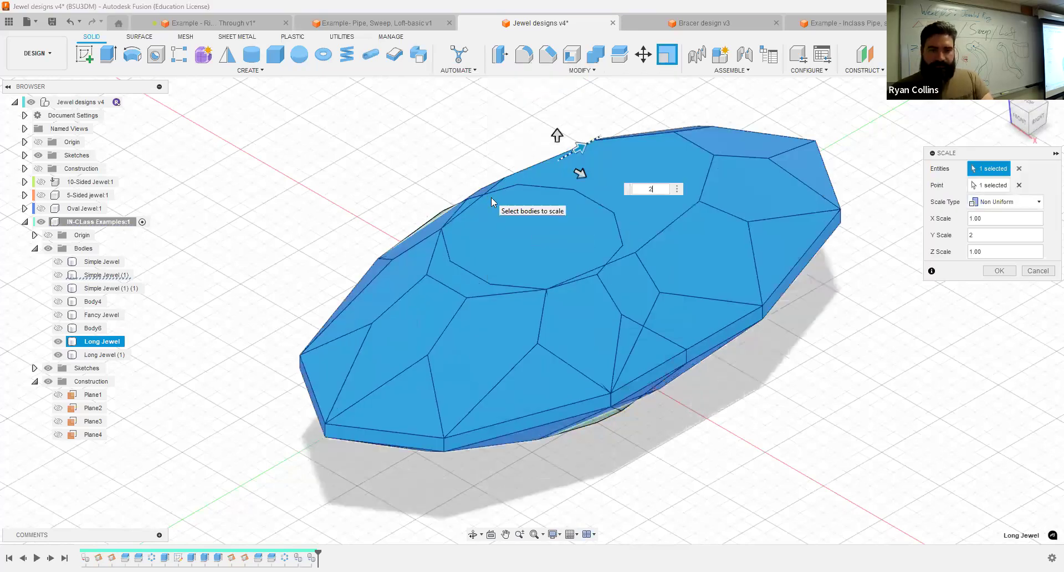
{"action": "key", "text": "Return"}
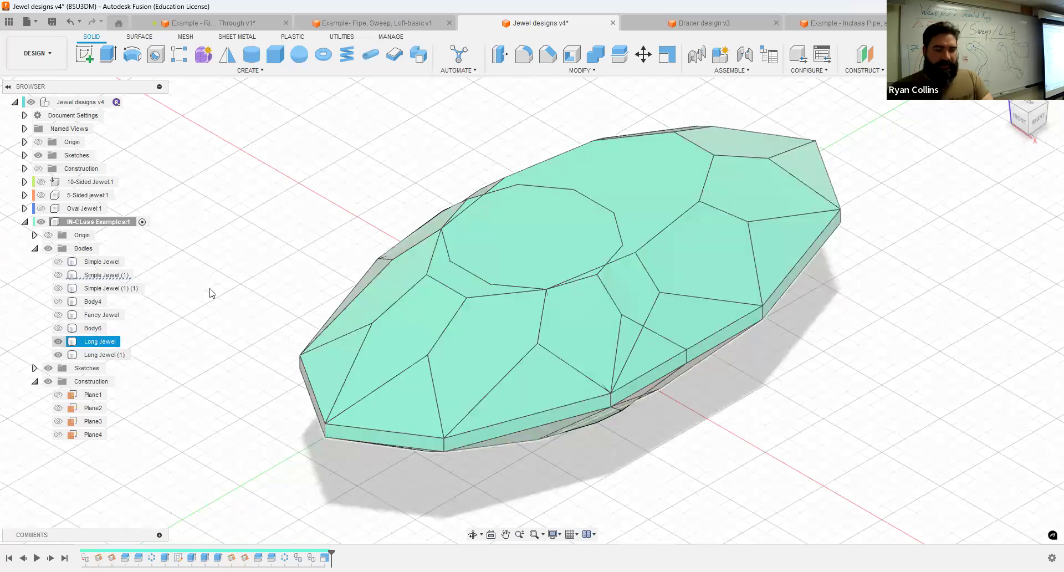
{"action": "key", "text": "v"}
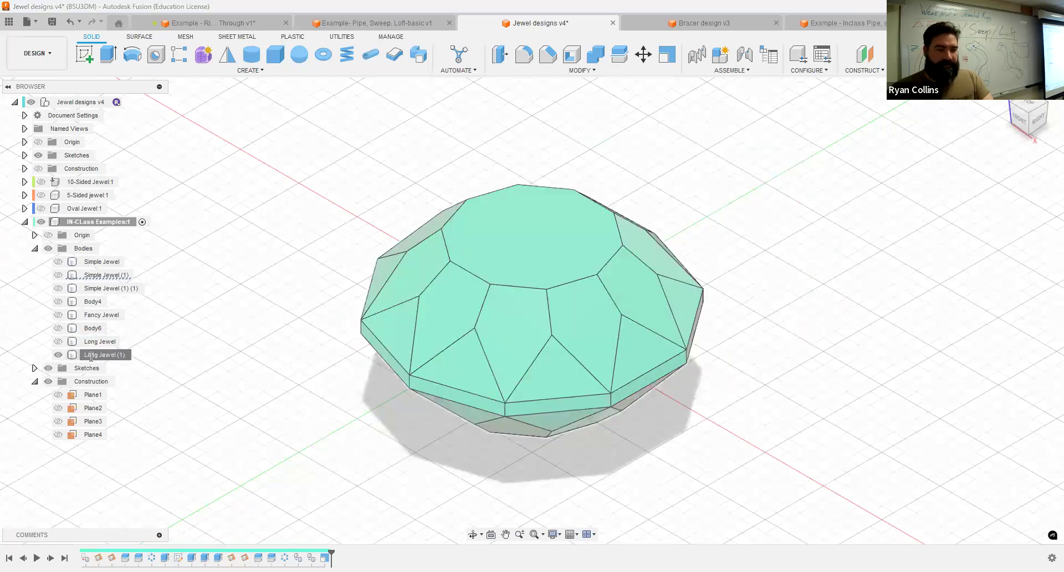
Rename the copied jewel body as Long Jewel (1Split).
{"action": "double_click", "coordinate": [91, 355]}
{"action": "type", "text": "Split"}
{"action": "key", "text": "Return"}
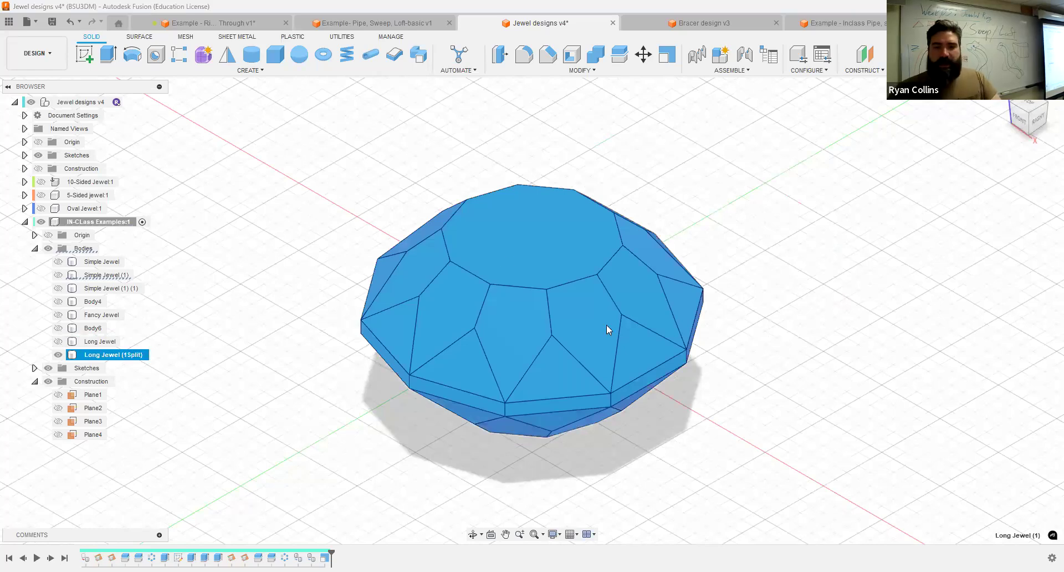
Split the Long Jewel (1Split) body in half using the origin's XZ plane as the splitting tool.
{"action": "left_click", "coordinate": [628, 53]}
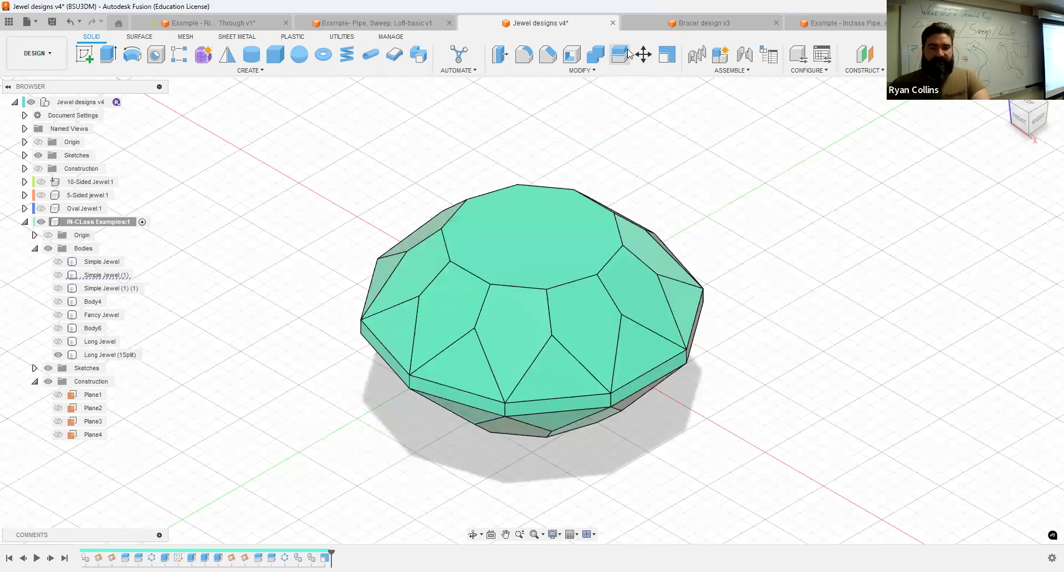
{"action": "left_click", "coordinate": [629, 53]}
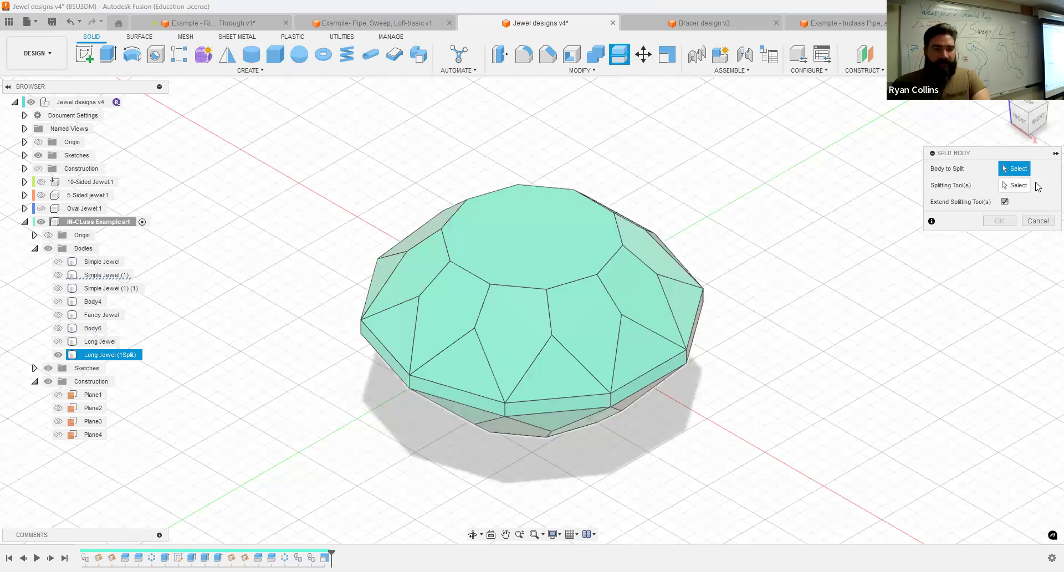
{"action": "left_click", "coordinate": [556, 260]}
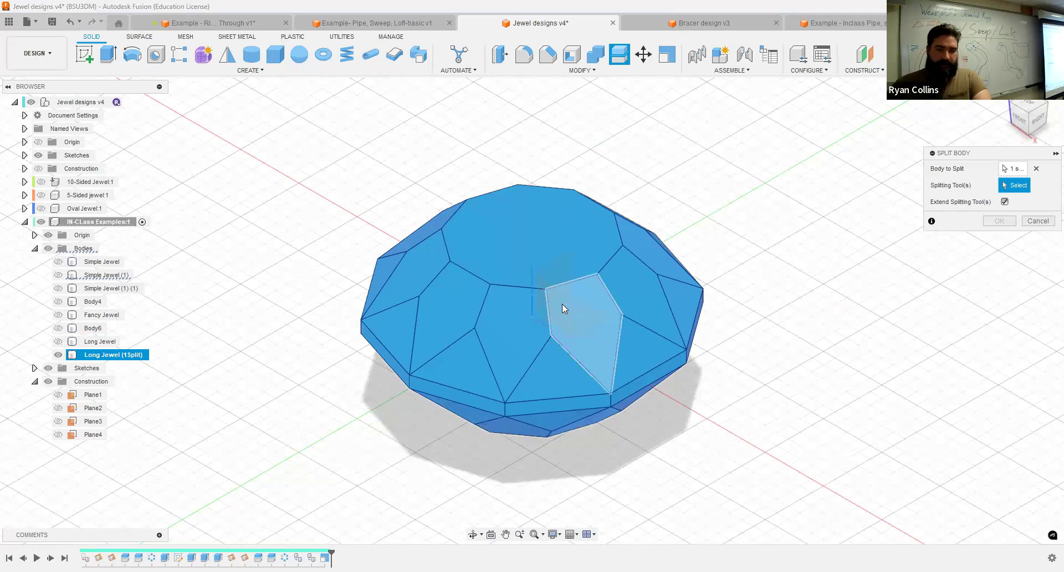
{"action": "left_click", "coordinate": [58, 354]}
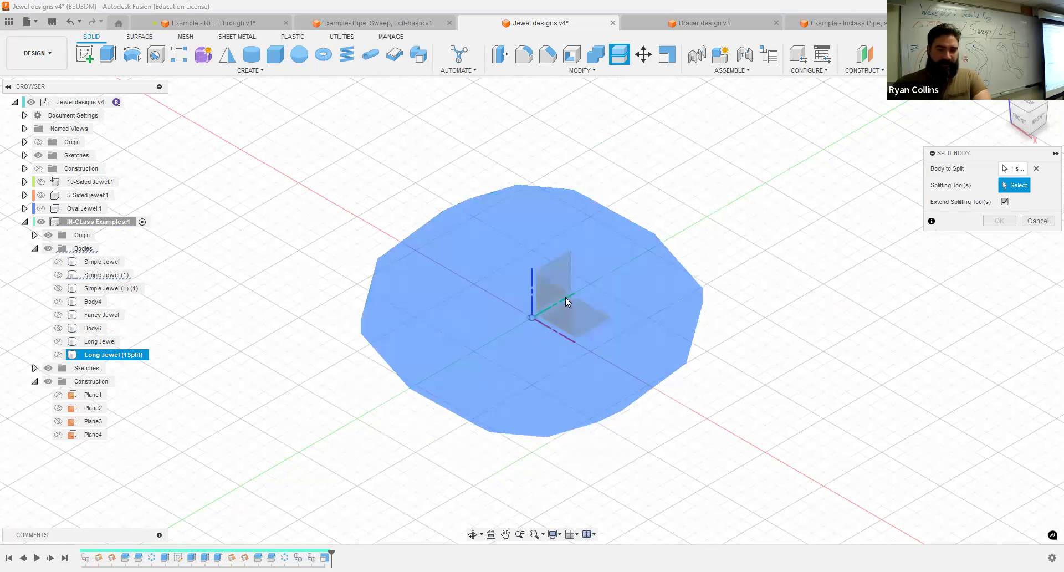
{"action": "left_click", "coordinate": [555, 306]}
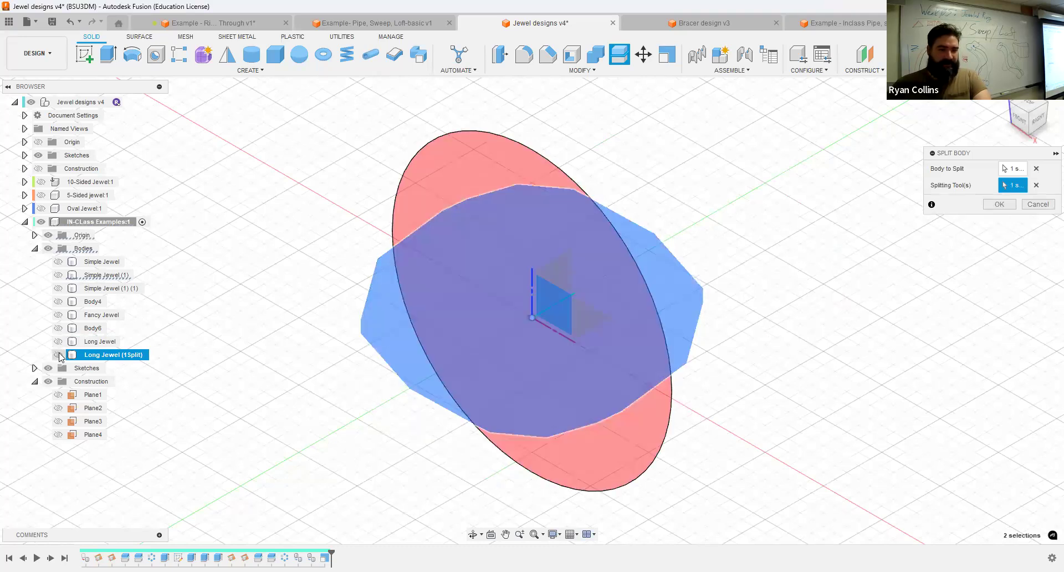
{"action": "left_click", "coordinate": [58, 355]}
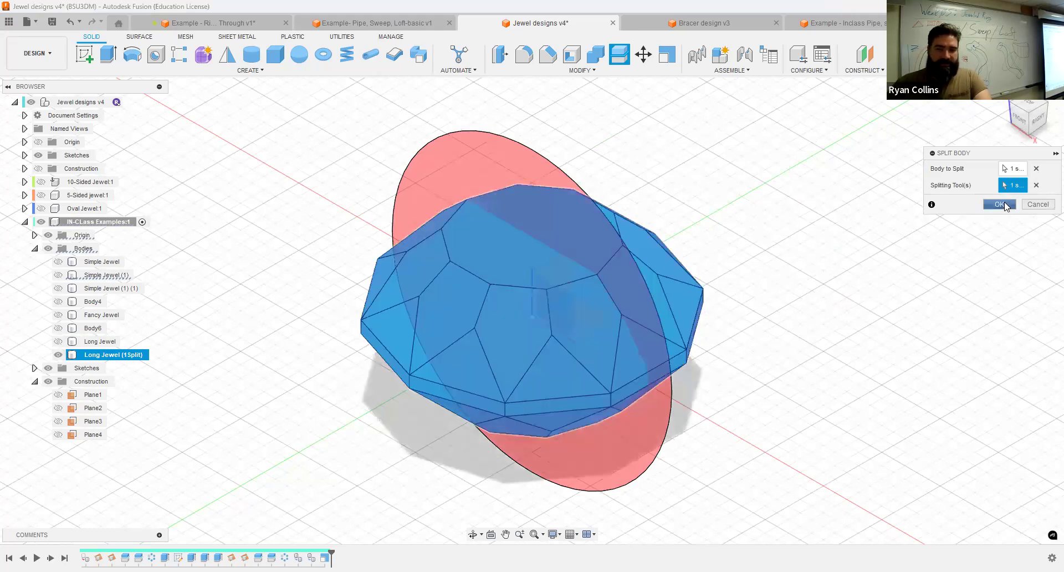
{"action": "key", "text": "Return"}
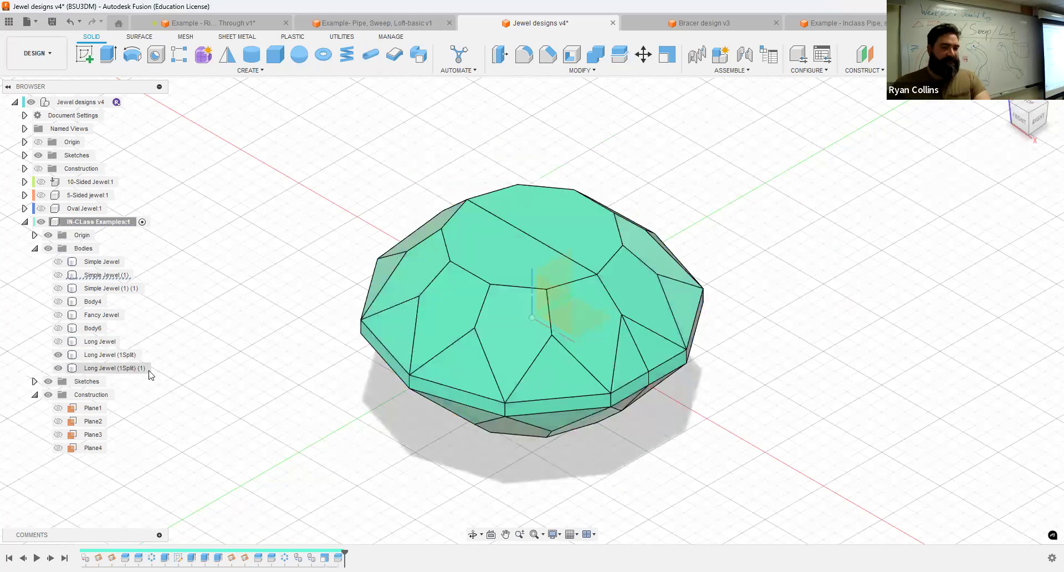
Move the Long Jewel (1Split) (1) half 10 mm along Y, away from the other half.
{"action": "left_click", "coordinate": [72, 368]}
{"action": "key", "text": "m"}
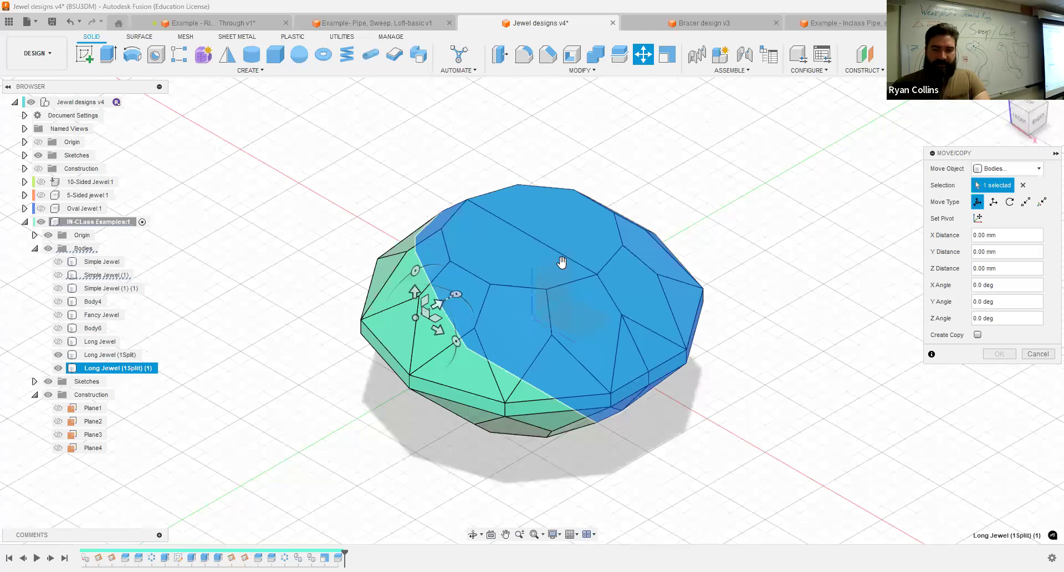
{"action": "left_click", "coordinate": [999, 353]}
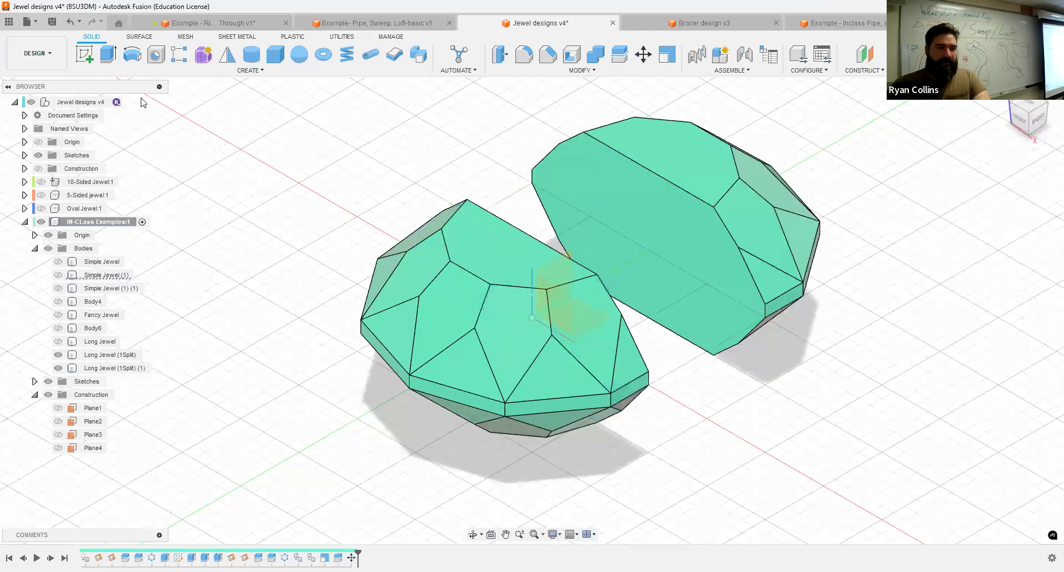
Extrude the moved half's cut face to the opposite half's cut face, joining both halves into one long jewel.
{"action": "left_click", "coordinate": [113, 60]}
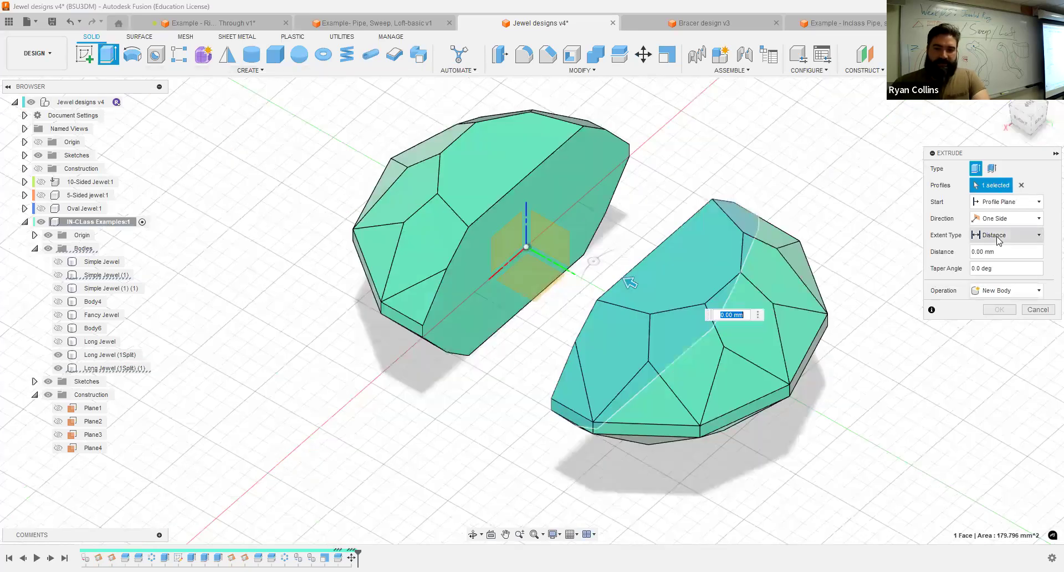
{"action": "left_click", "coordinate": [999, 235]}
{"action": "left_click", "coordinate": [997, 261]}
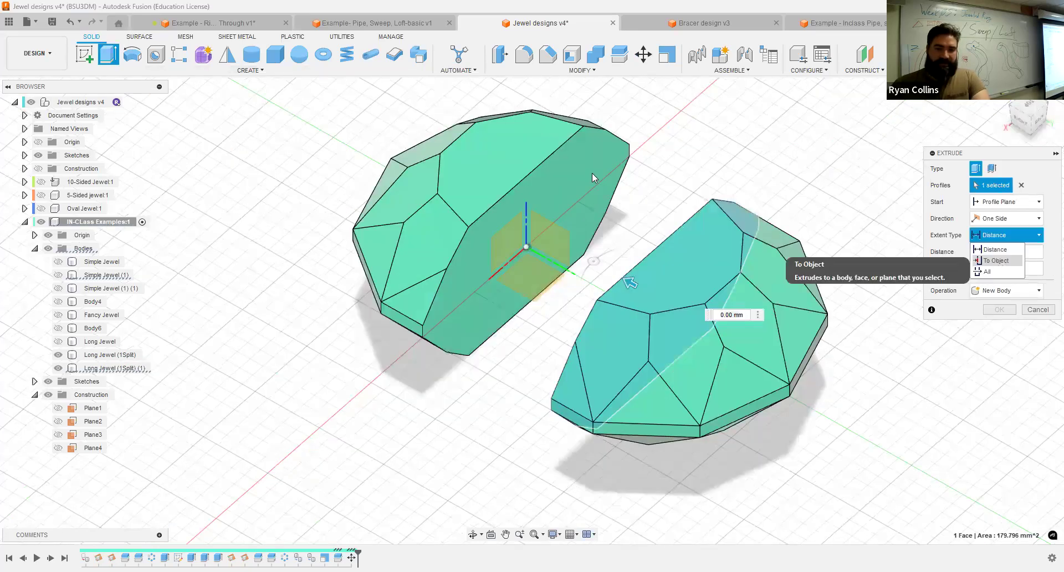
{"action": "left_click", "coordinate": [598, 171]}
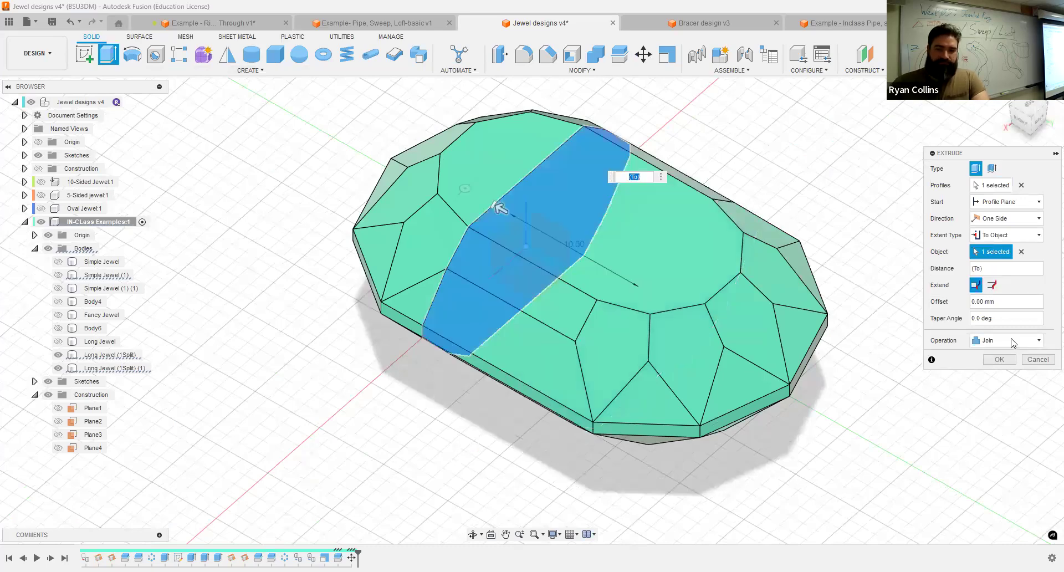
{"action": "left_click", "coordinate": [1001, 359]}
{"action": "middle_click_drag", "start_coordinate": [883, 288], "coordinate": [864, 264], "text": "shift"}
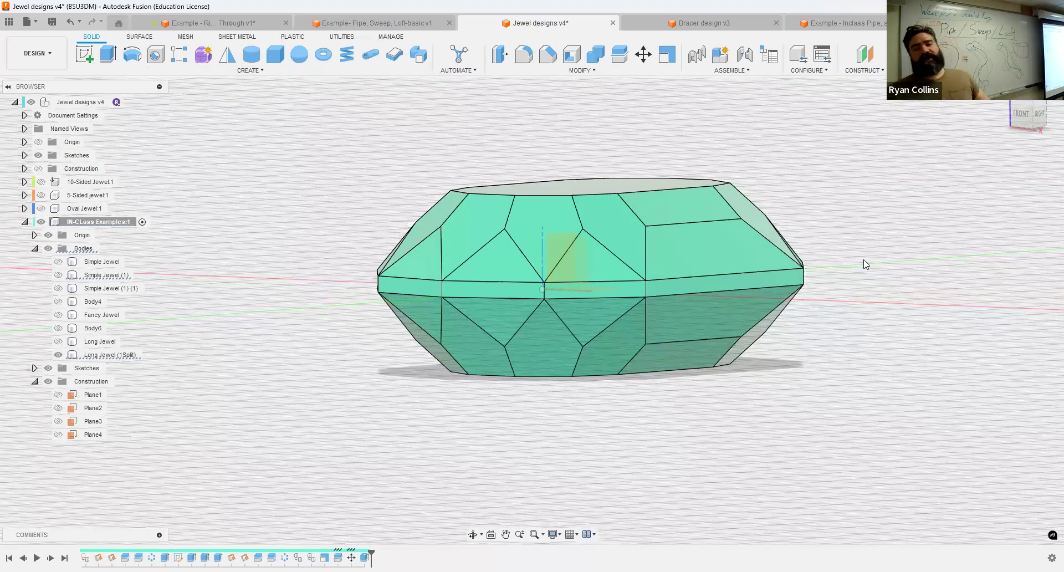
{"action": "left_click", "coordinate": [1004, 90]}
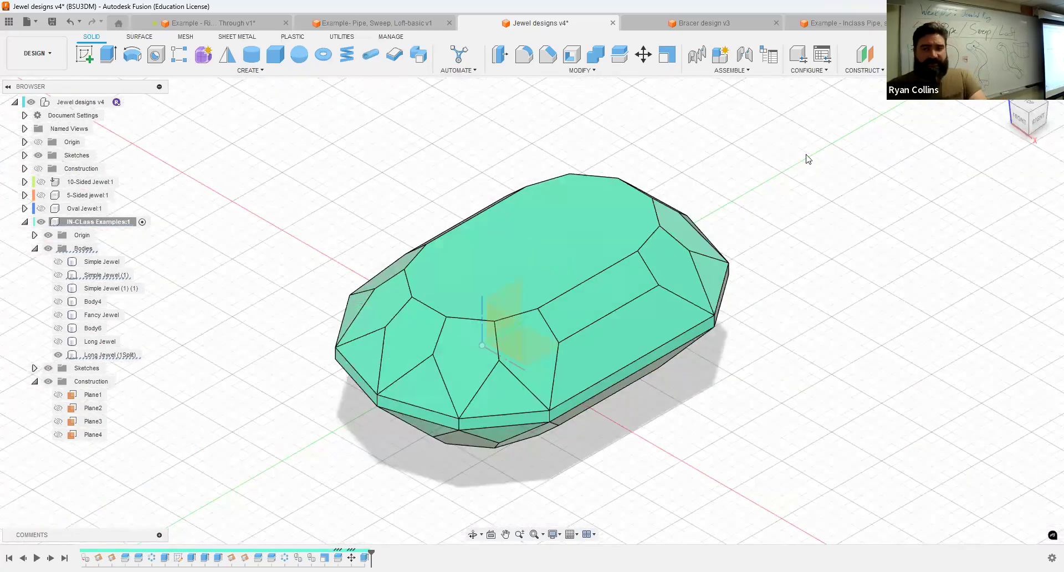
Look at the two Pipe, Sweep, Loft example documents and examine the elongated jewel in Jewel designs.
{"action": "left_click", "coordinate": [857, 27]}
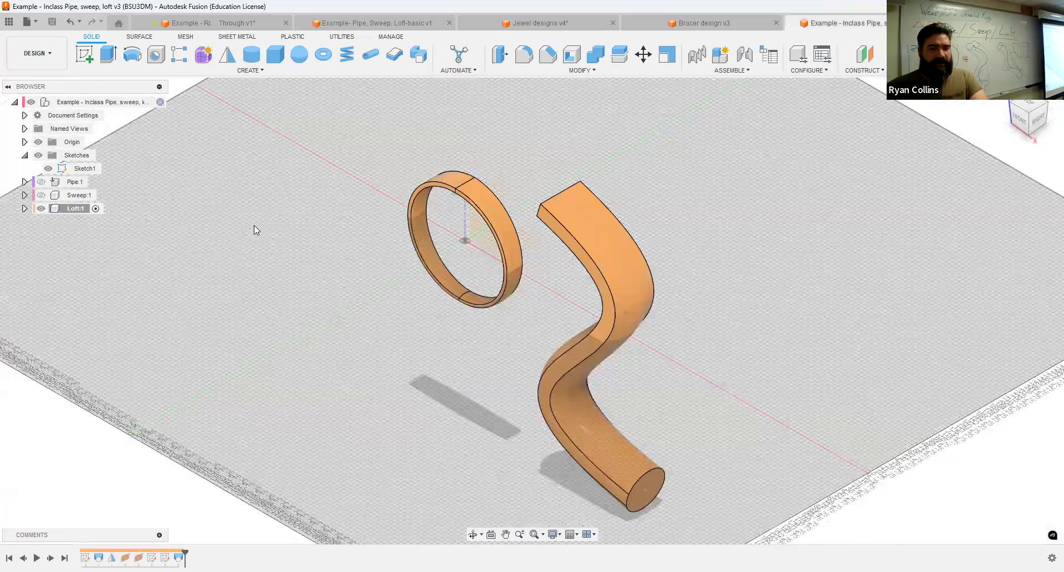
{"action": "left_click", "coordinate": [387, 25]}
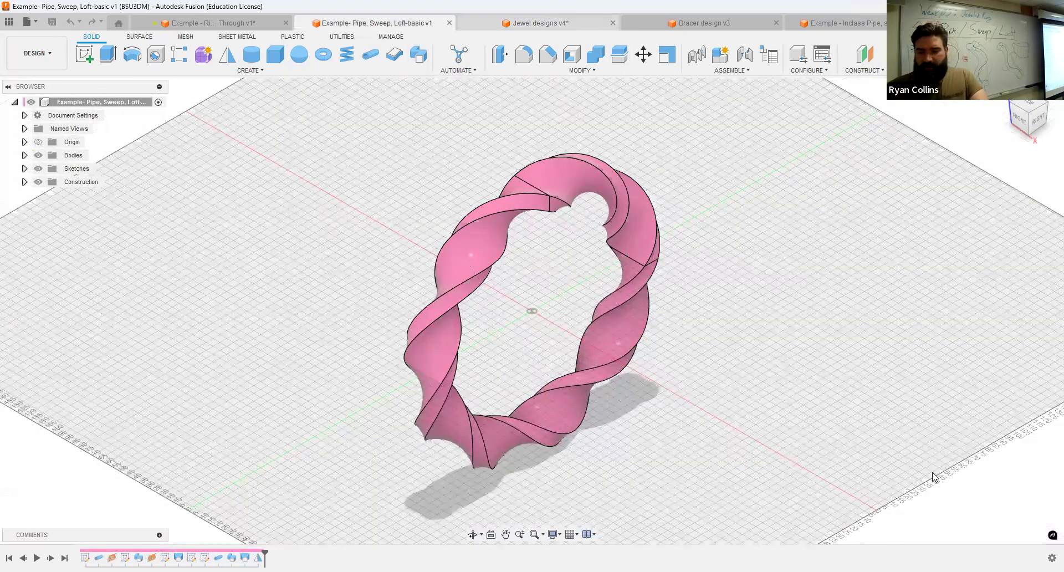
{"action": "key", "text": "ctrl+Tab"}
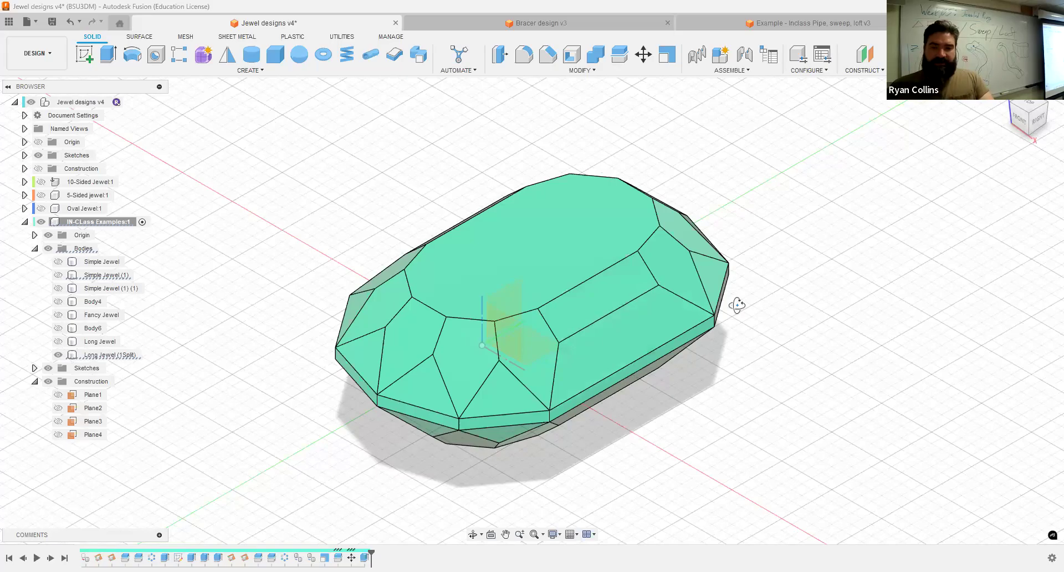
{"action": "middle_click_drag", "start_coordinate": [751, 275], "coordinate": [706, 299], "text": "shift"}
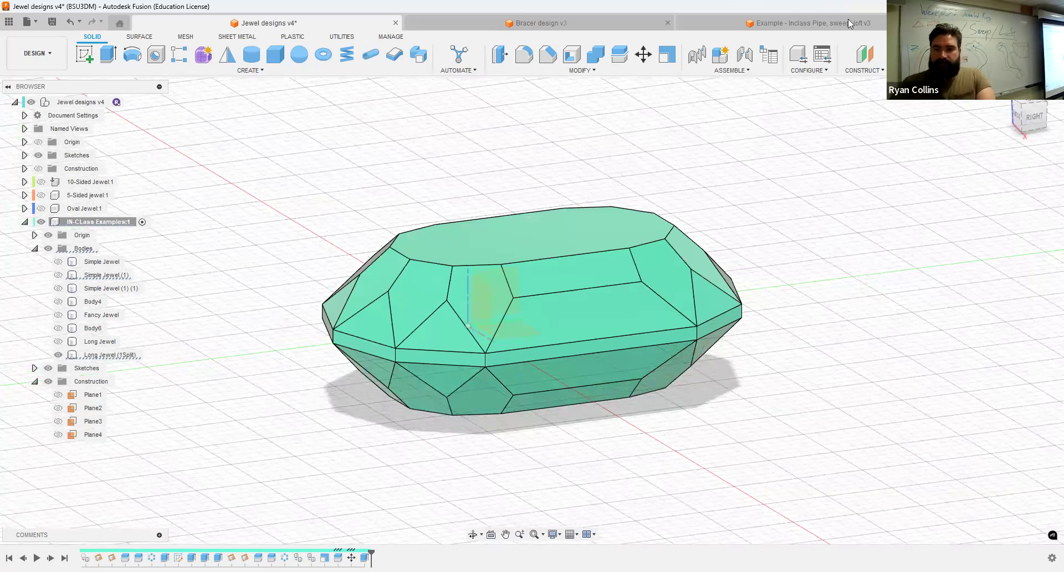
Create a new design and save it as "Example - Inclass Ring & Jewel" in the 03 - Jeweled Ring folder.
{"action": "key", "text": "ctrl+n"}
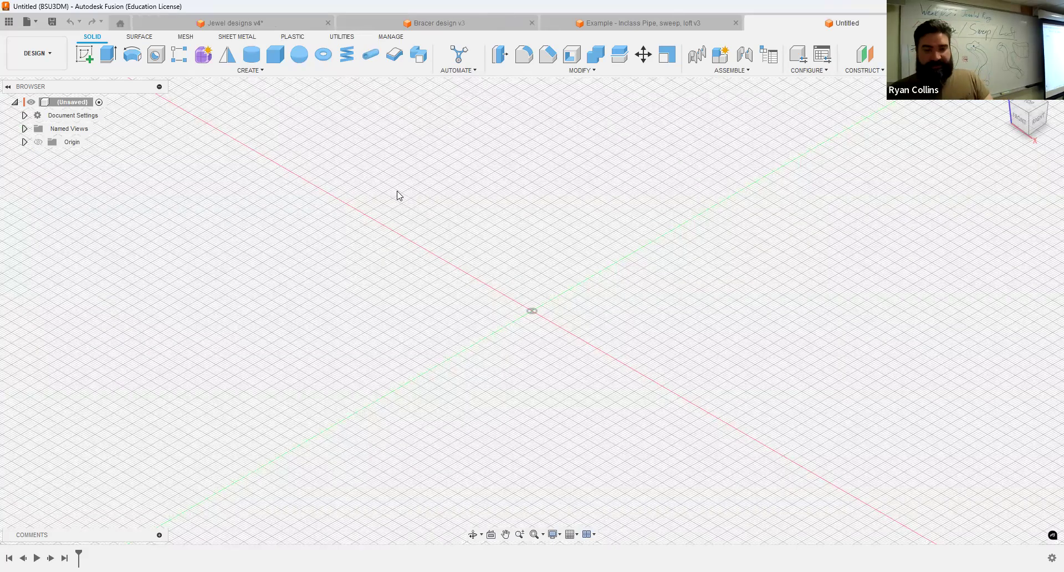
{"action": "key", "text": "ctrl+s"}
{"action": "type", "text": "Example - In"}
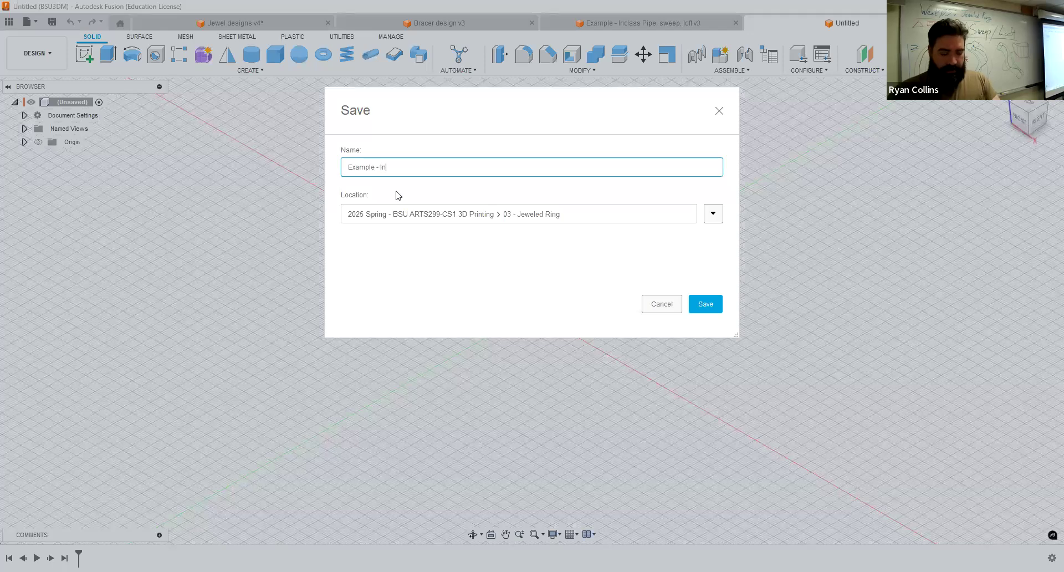
{"action": "type", "text": "class Ring & Jewel"}
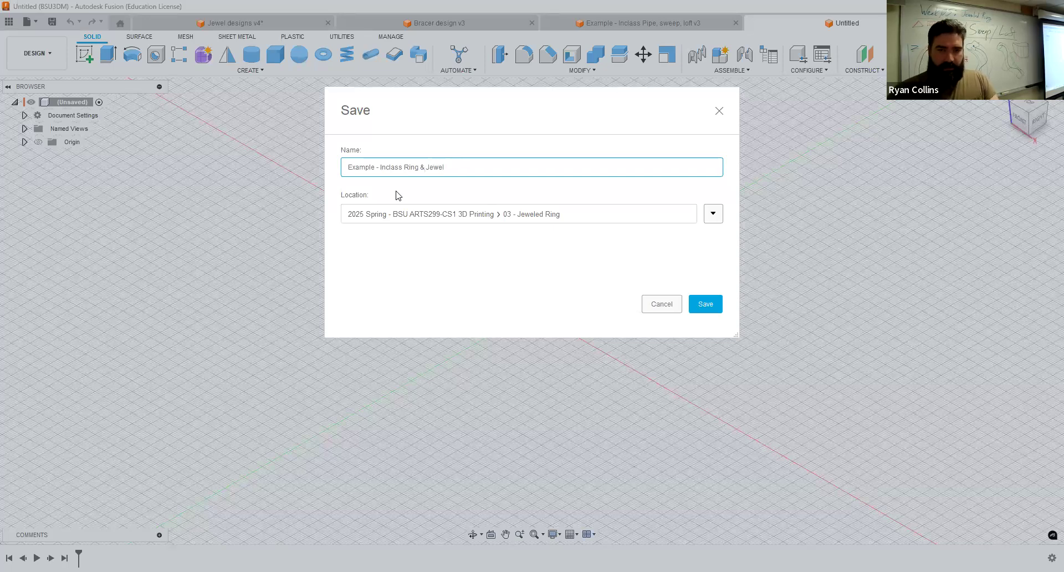
{"action": "key", "text": "Return"}
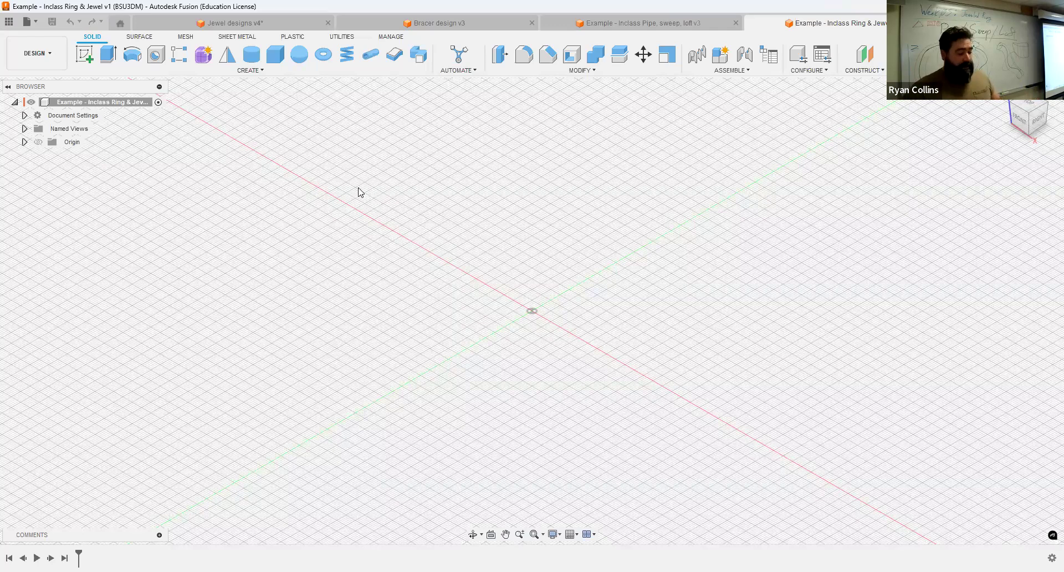
Sketch a 17.7 mm diameter circle centred on the origin on the front plane and finish the sketch.
{"action": "left_click", "coordinate": [87, 55]}
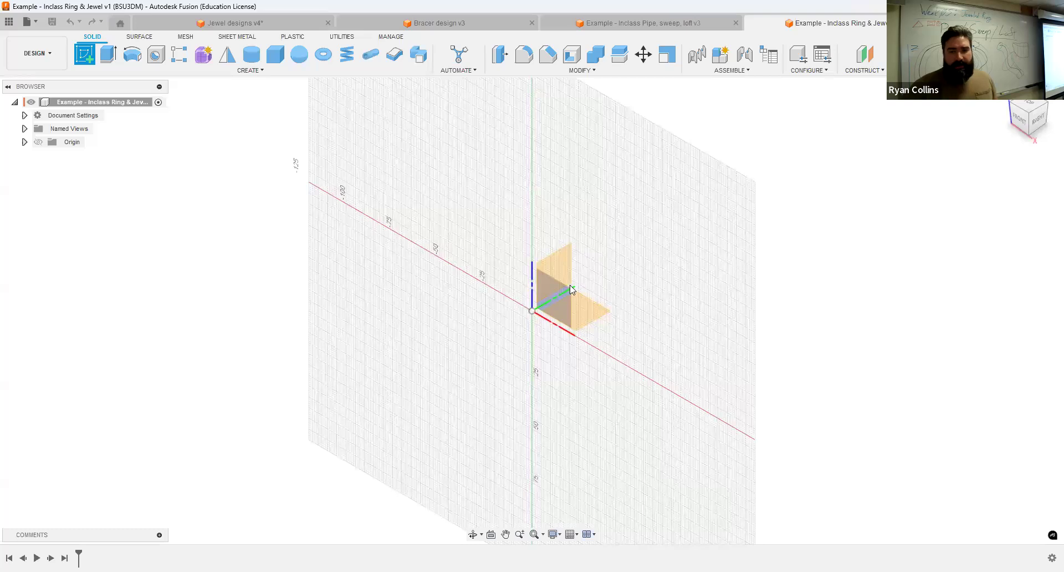
{"action": "left_click", "coordinate": [567, 296]}
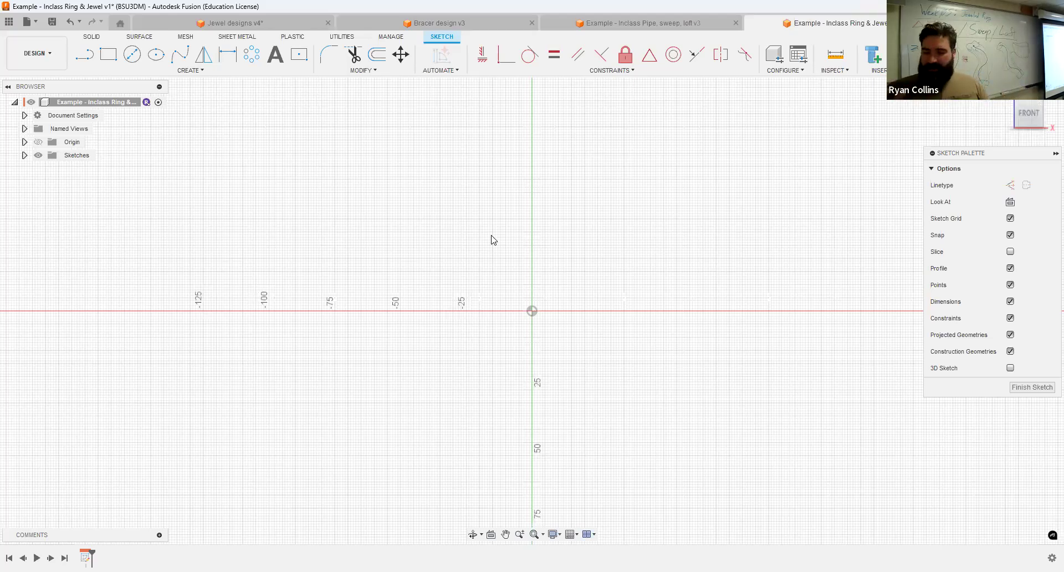
{"action": "left_click", "coordinate": [132, 54]}
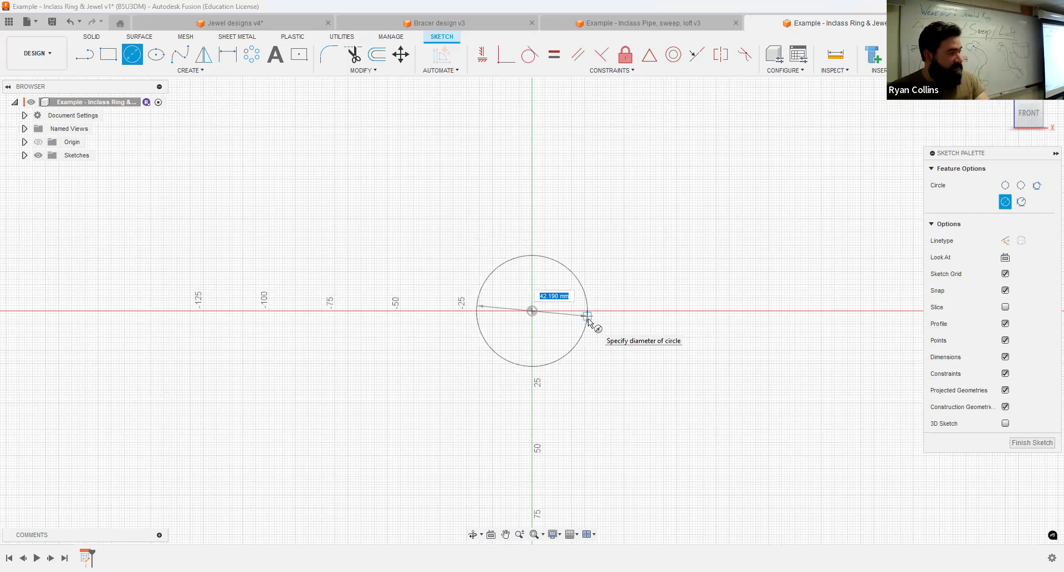
{"action": "type", "text": "17.47"}
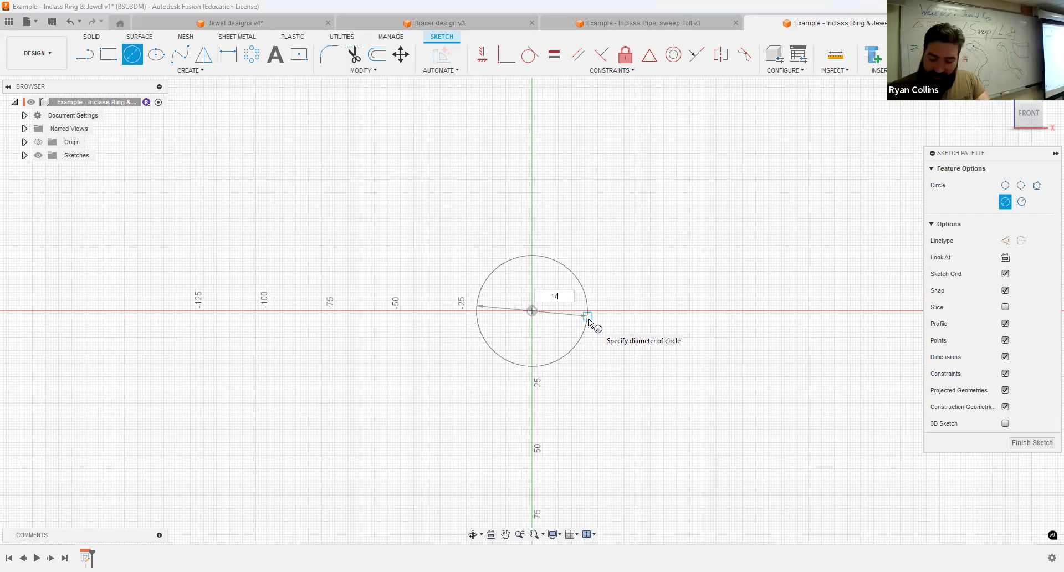
{"action": "key", "text": "BackSpace"}
{"action": "key", "text": "BackSpace"}
{"action": "type", "text": "7"}
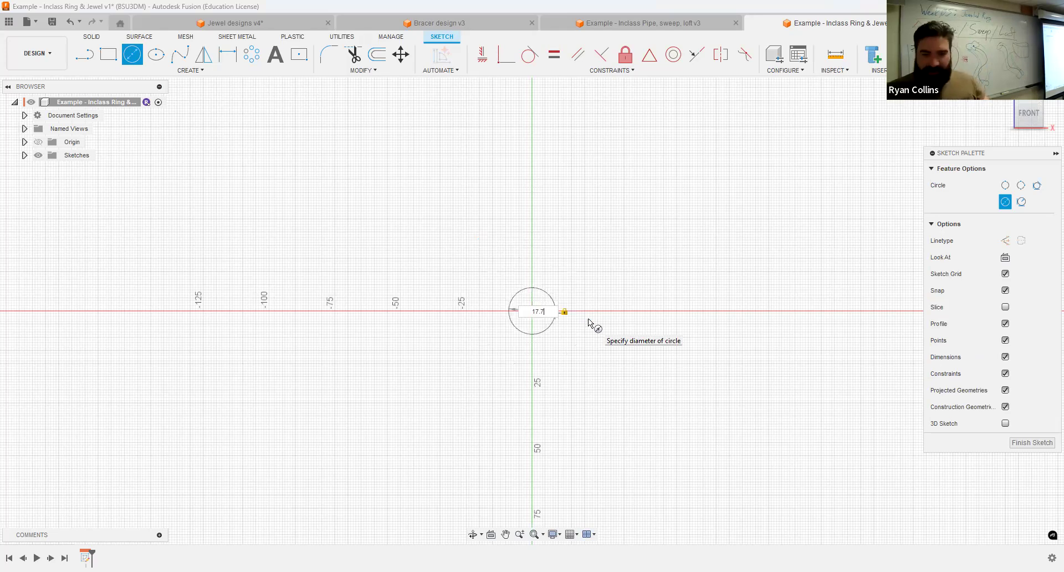
{"action": "key", "text": "Return"}
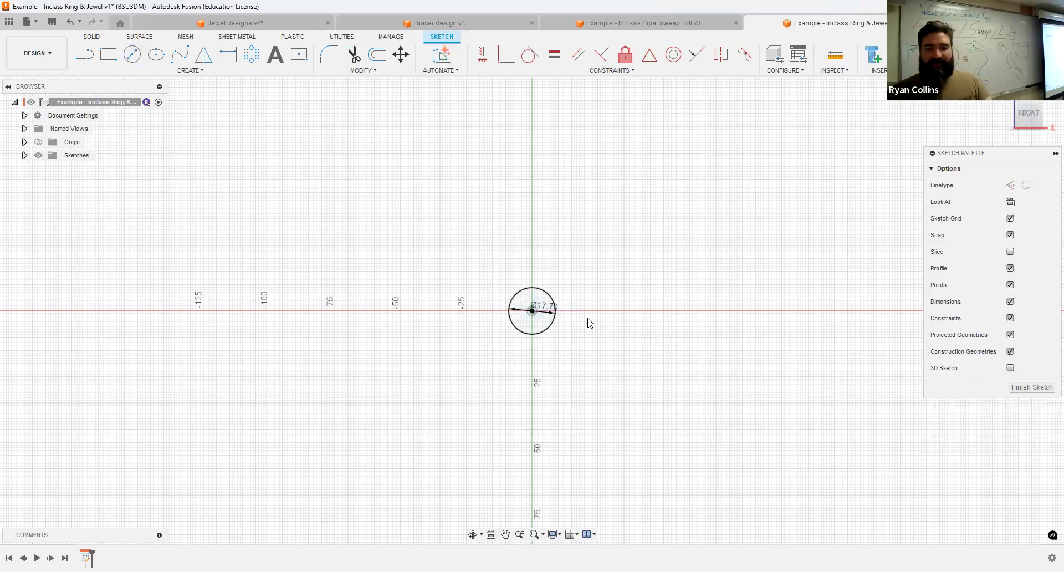
{"action": "scroll", "coordinate": [589, 327], "scroll_direction": "up", "scroll_amount": 1}
{"action": "middle_click", "coordinate": [588, 328]}
{"action": "middle_click", "coordinate": [588, 329]}
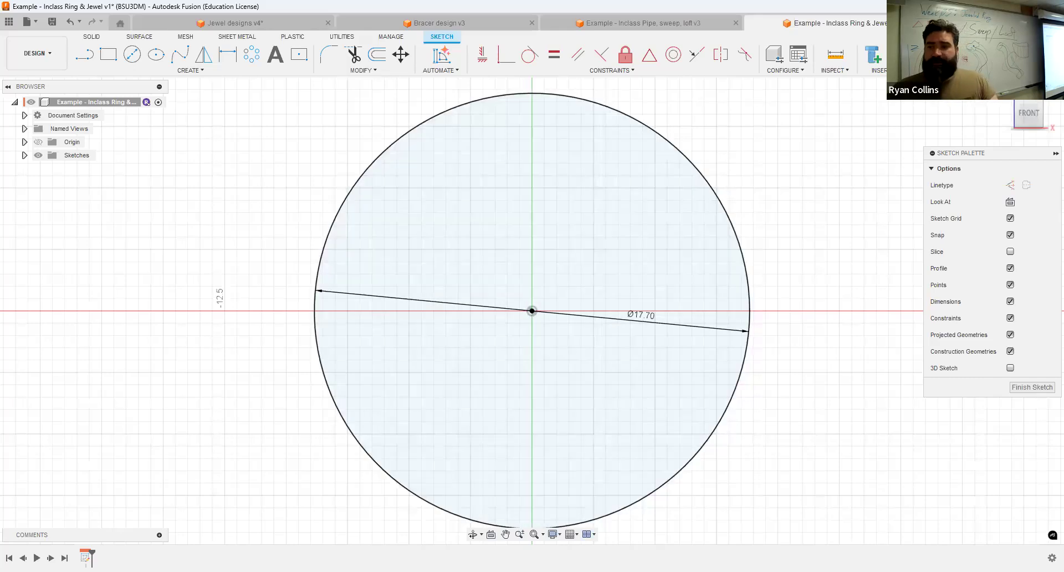
{"action": "left_click", "coordinate": [976, 55]}
Rename the circle's sketch as "Ring Size".
{"action": "scroll", "coordinate": [838, 260], "scroll_direction": "down", "scroll_amount": 2}
{"action": "middle_click_drag", "start_coordinate": [808, 241], "coordinate": [920, 258], "text": "shift"}
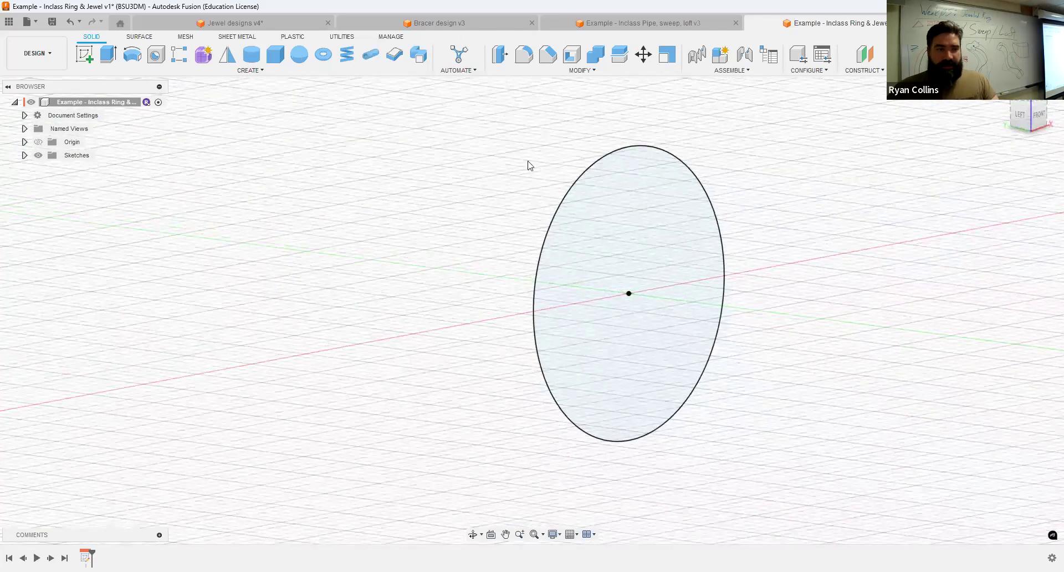
{"action": "left_click", "coordinate": [25, 155]}
{"action": "left_click", "coordinate": [83, 168]}
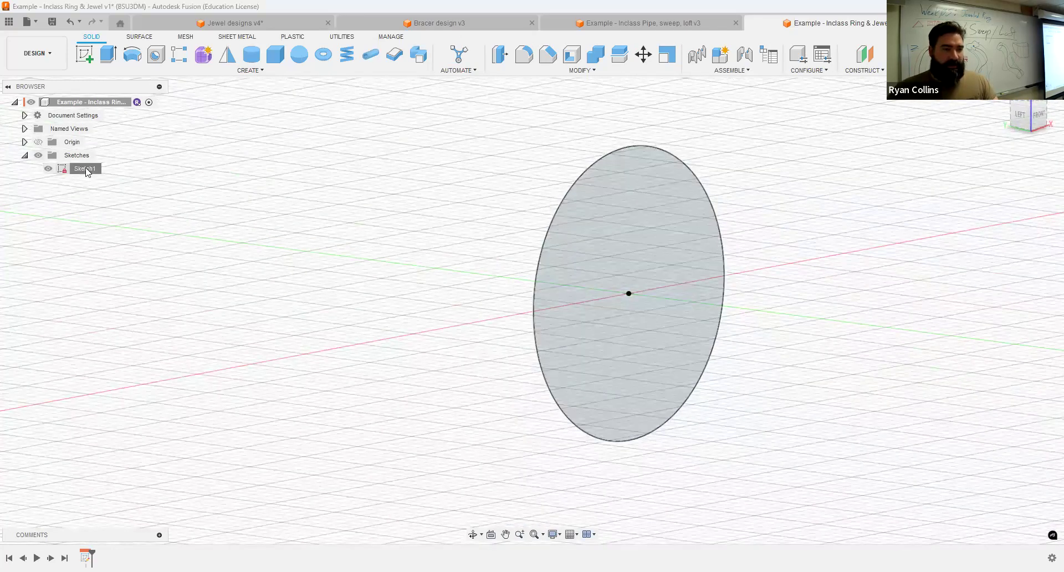
{"action": "left_click", "coordinate": [83, 168]}
{"action": "type", "text": "Ring"}
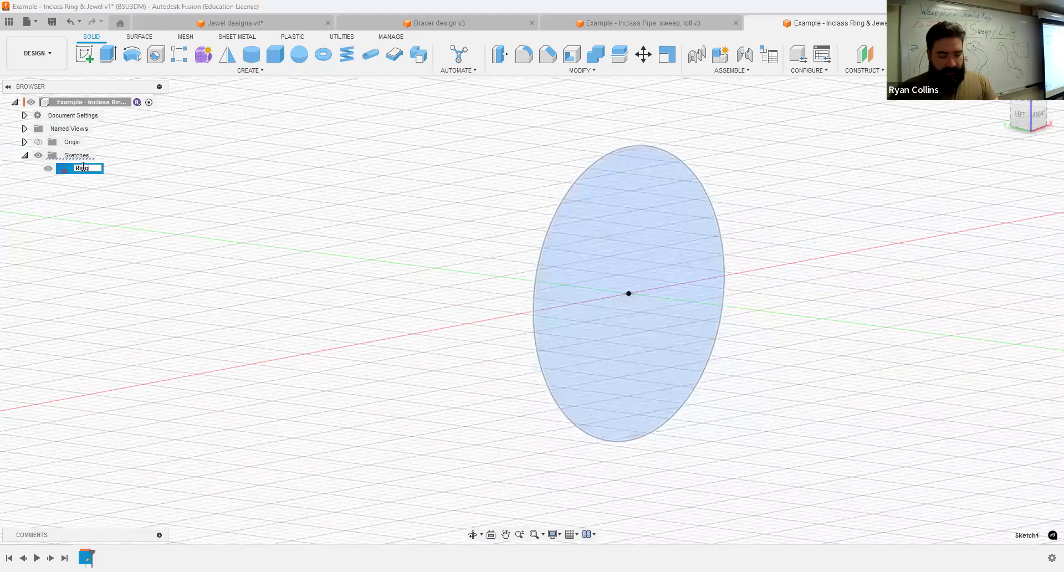
{"action": "type", "text": " Size"}
{"action": "key", "text": "Return"}
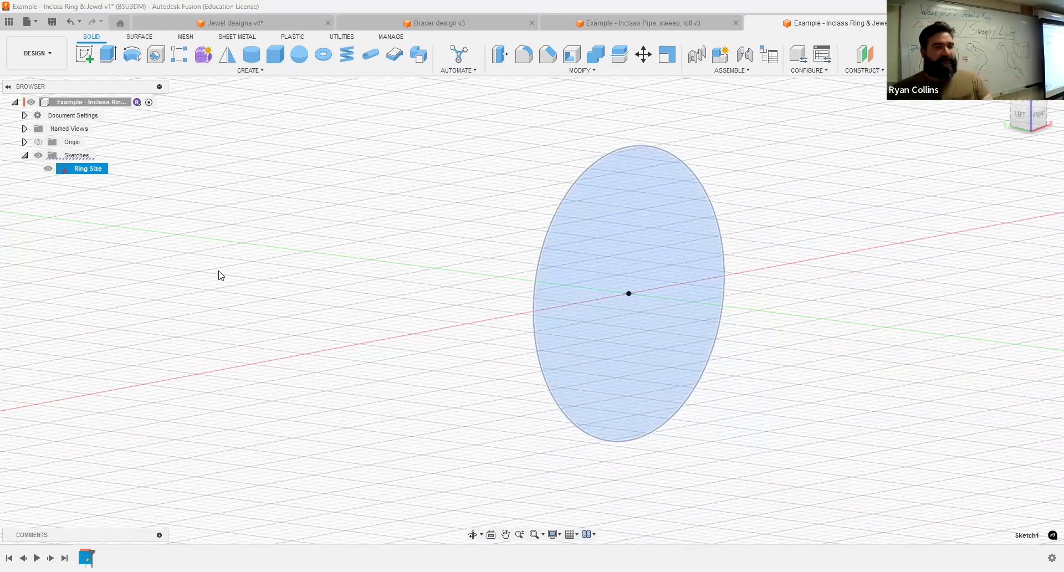
Create a second, empty sketch on the front plane and redefine its sketch plane to the YZ plane.
{"action": "left_click", "coordinate": [89, 63]}
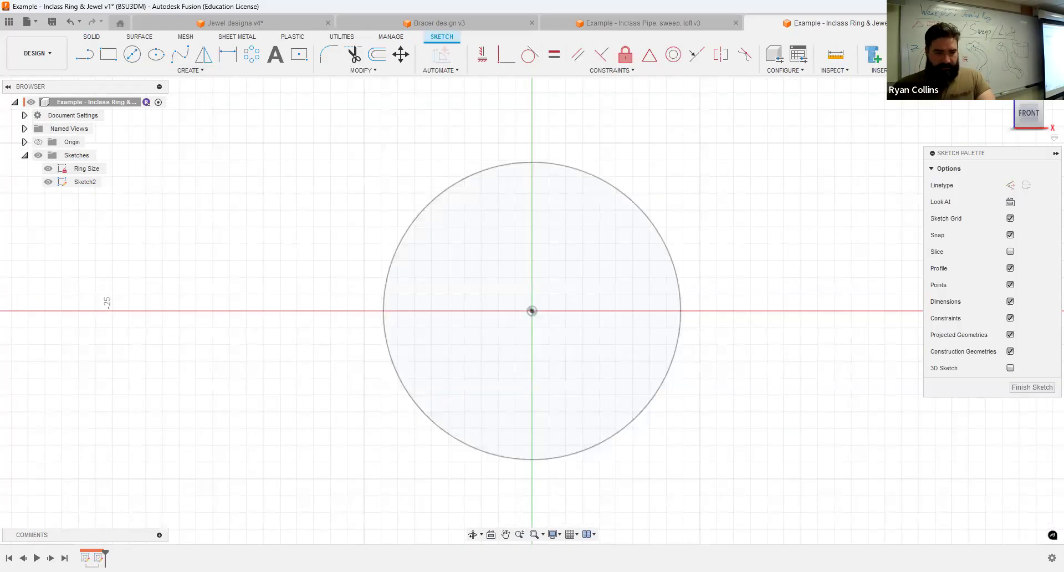
{"action": "left_click", "coordinate": [986, 54]}
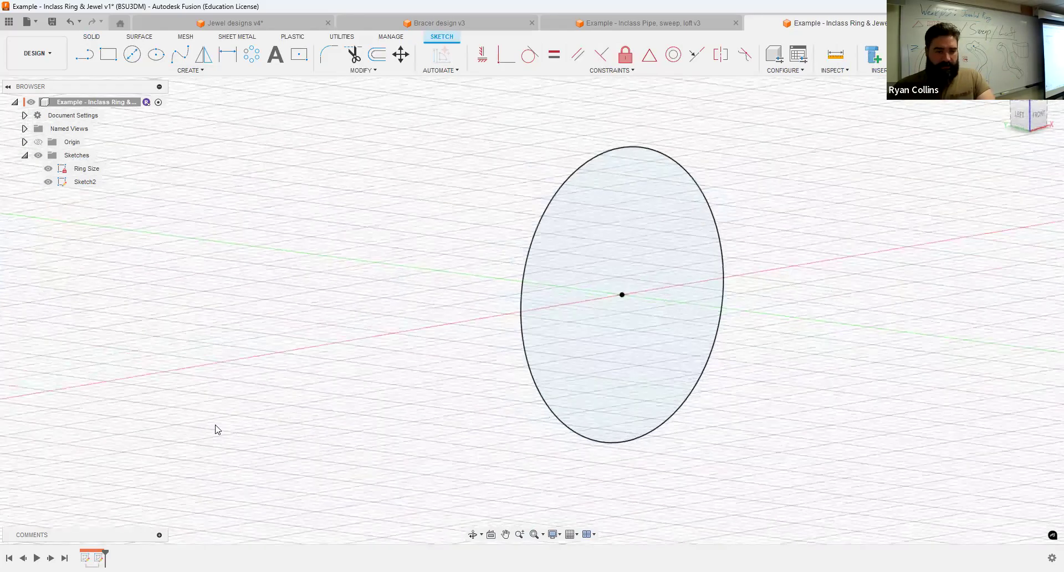
{"action": "right_click", "coordinate": [100, 556]}
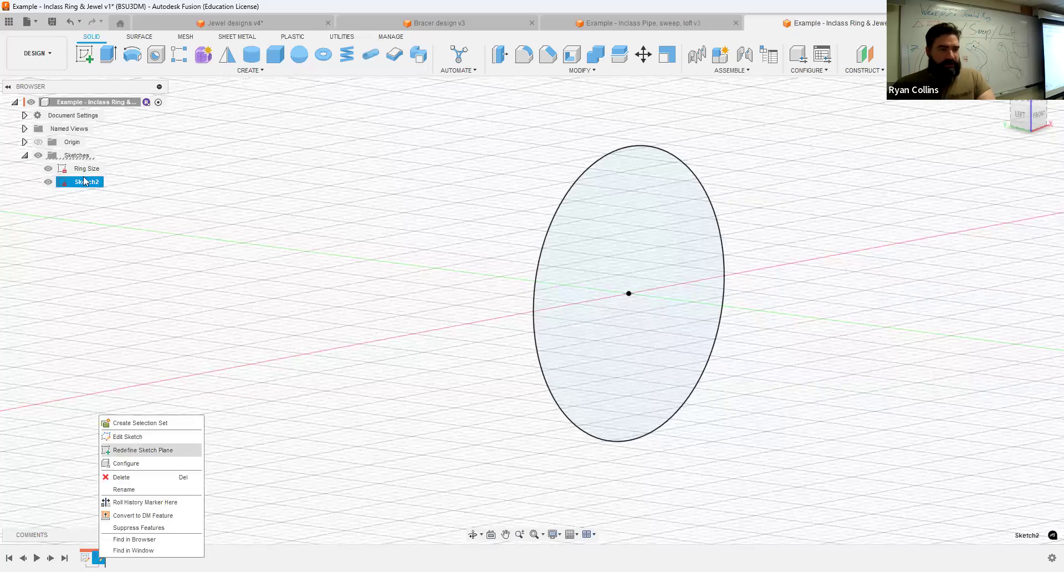
{"action": "left_click", "coordinate": [143, 449]}
{"action": "middle_click_drag", "start_coordinate": [318, 332], "coordinate": [595, 257], "text": "shift"}
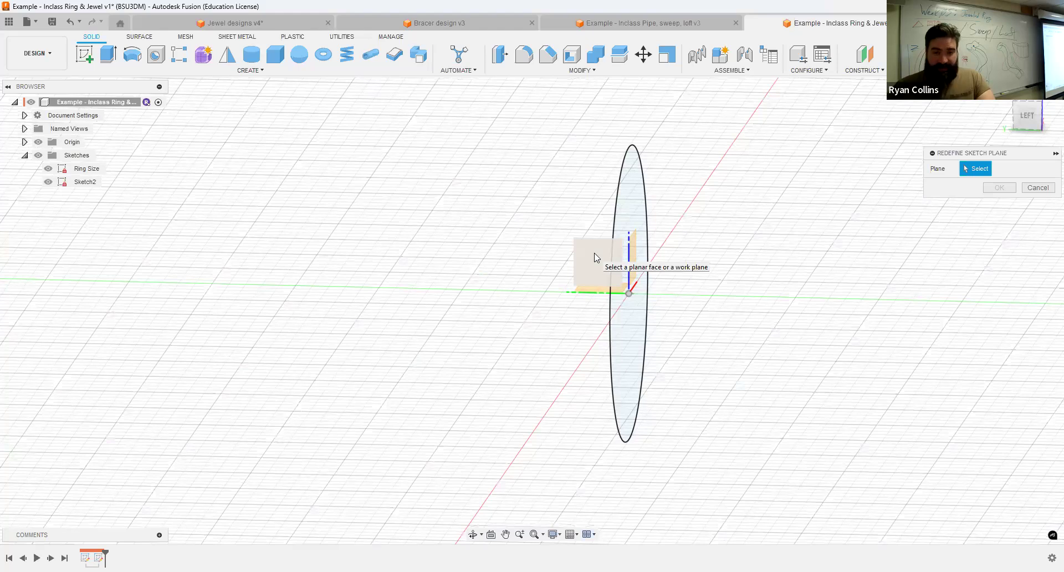
{"action": "left_click", "coordinate": [594, 257]}
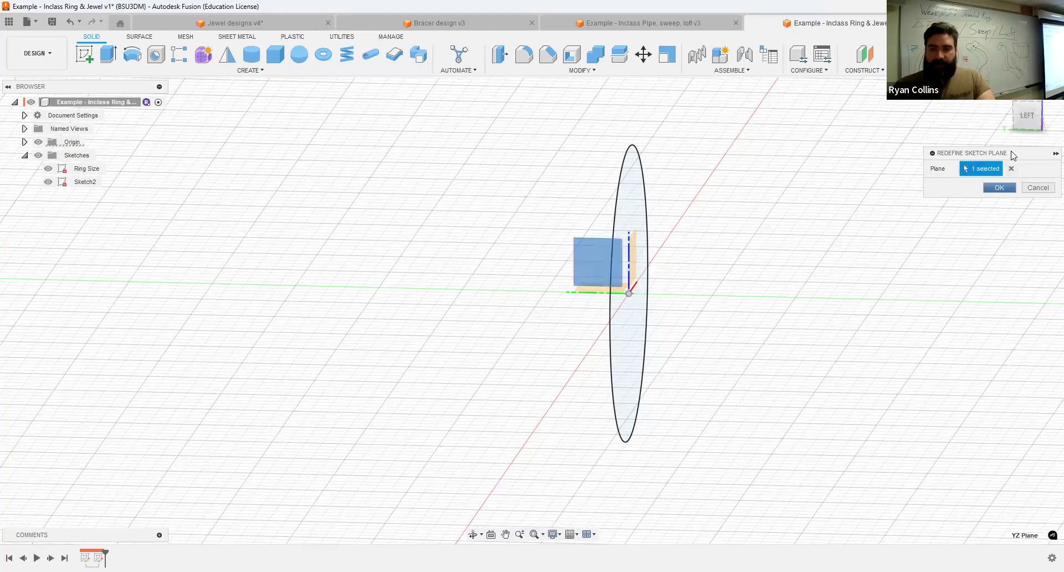
{"action": "left_click", "coordinate": [1000, 187]}
Open Sketch2 for editing and project the Ring Size circle into it with the projection link kept on.
{"action": "left_click", "coordinate": [1026, 117]}
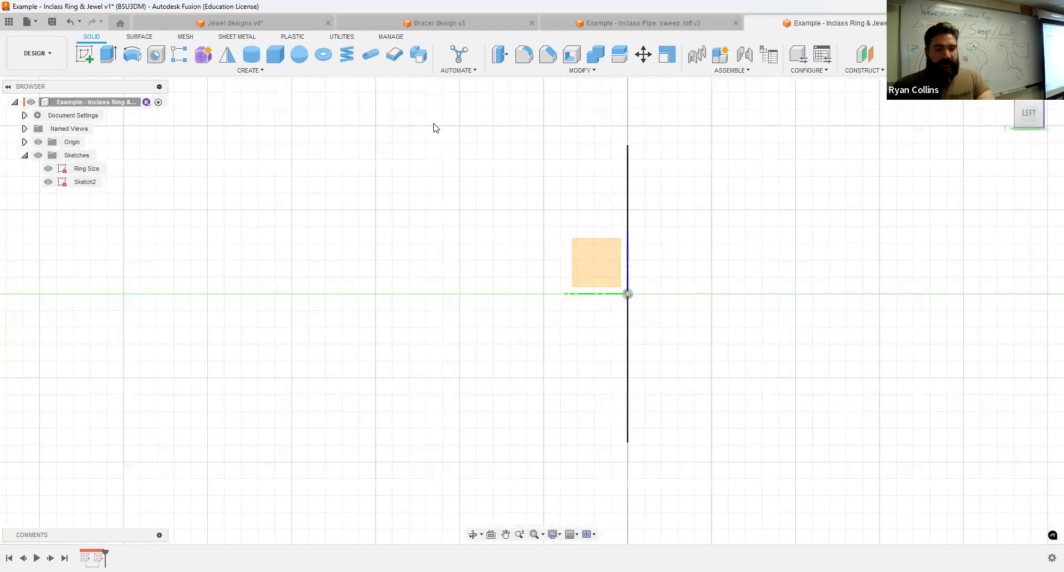
{"action": "left_click", "coordinate": [159, 102]}
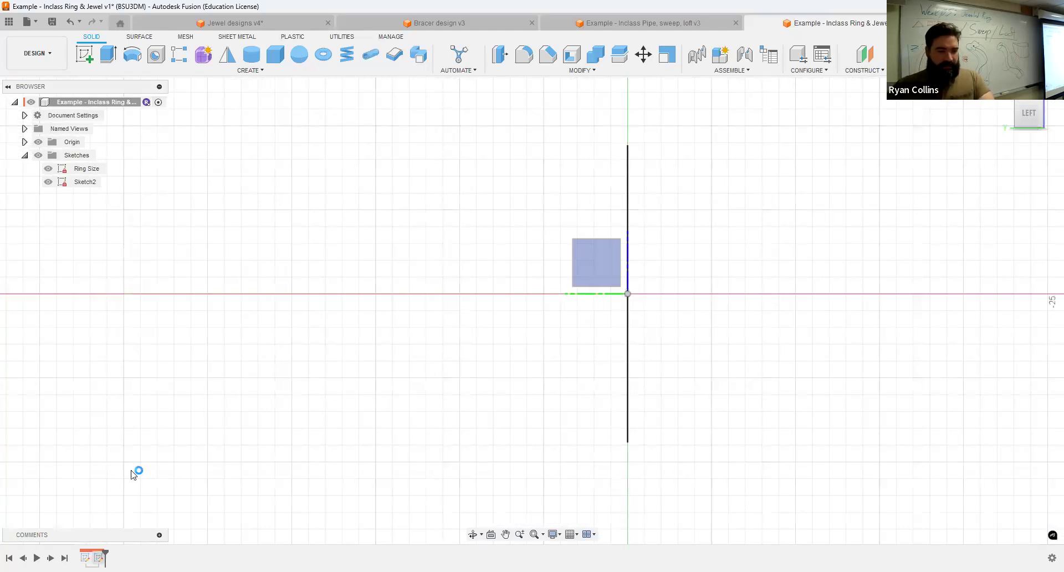
{"action": "key", "text": "p"}
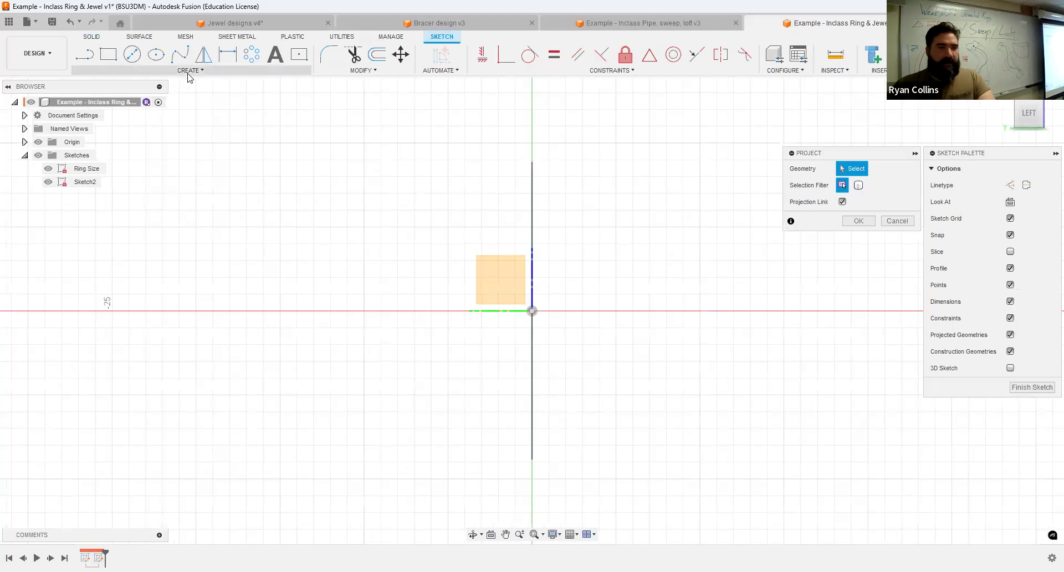
{"action": "left_click", "coordinate": [189, 71]}
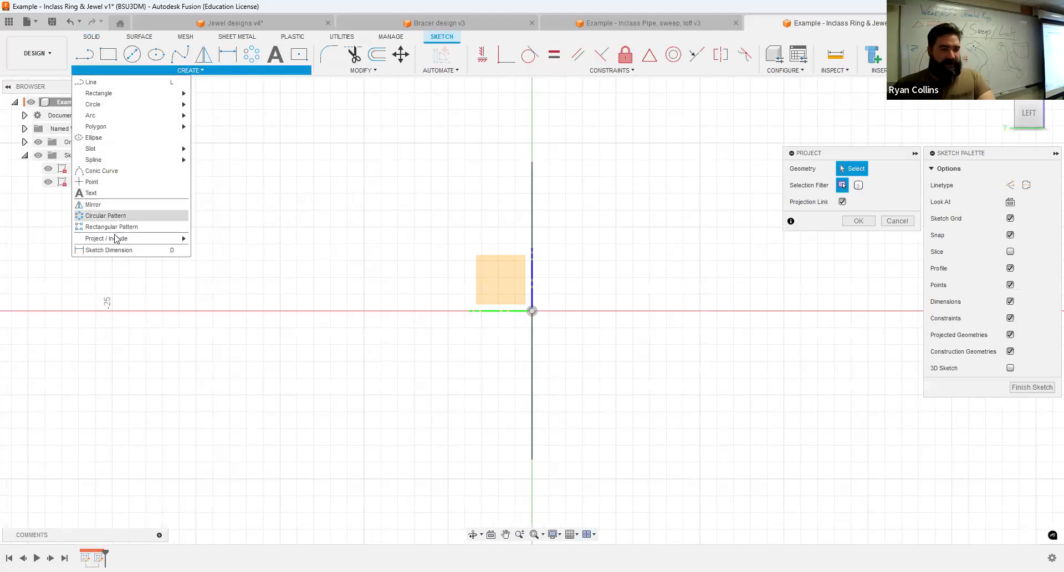
{"action": "mouse_move", "coordinate": [116, 238]}
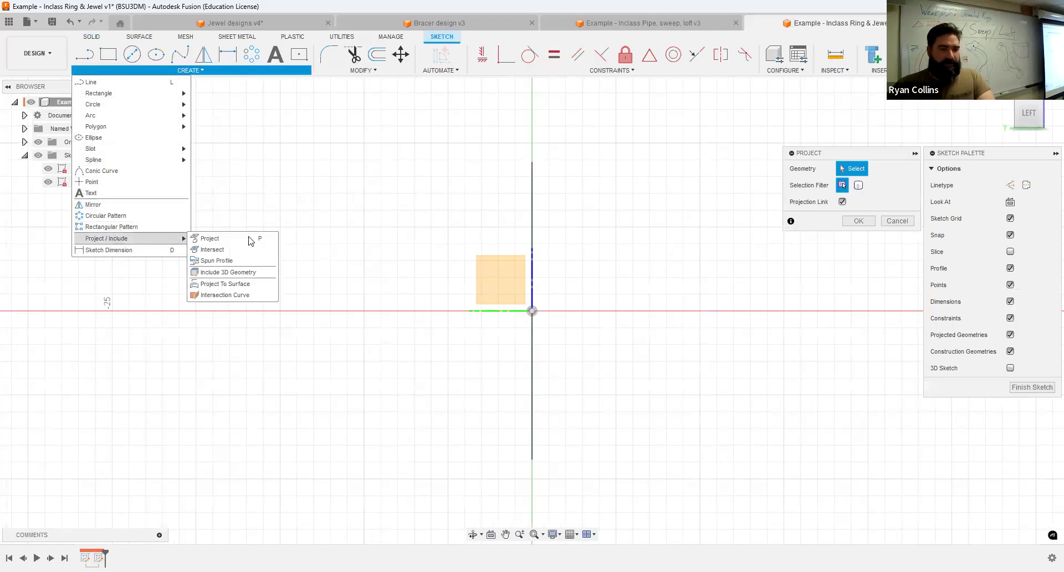
{"action": "left_click", "coordinate": [331, 223]}
{"action": "left_click", "coordinate": [532, 199]}
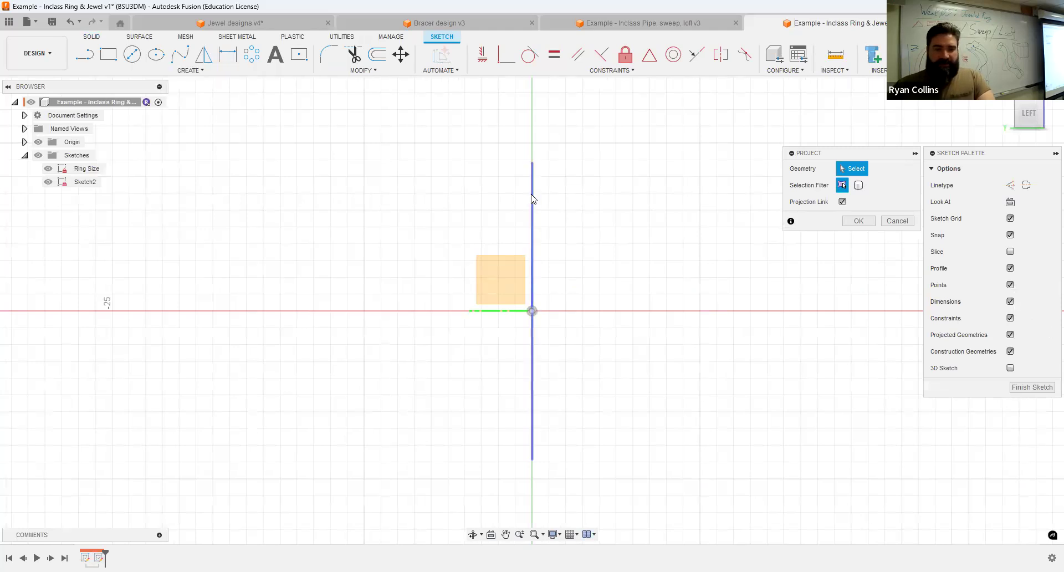
{"action": "left_click", "coordinate": [859, 221]}
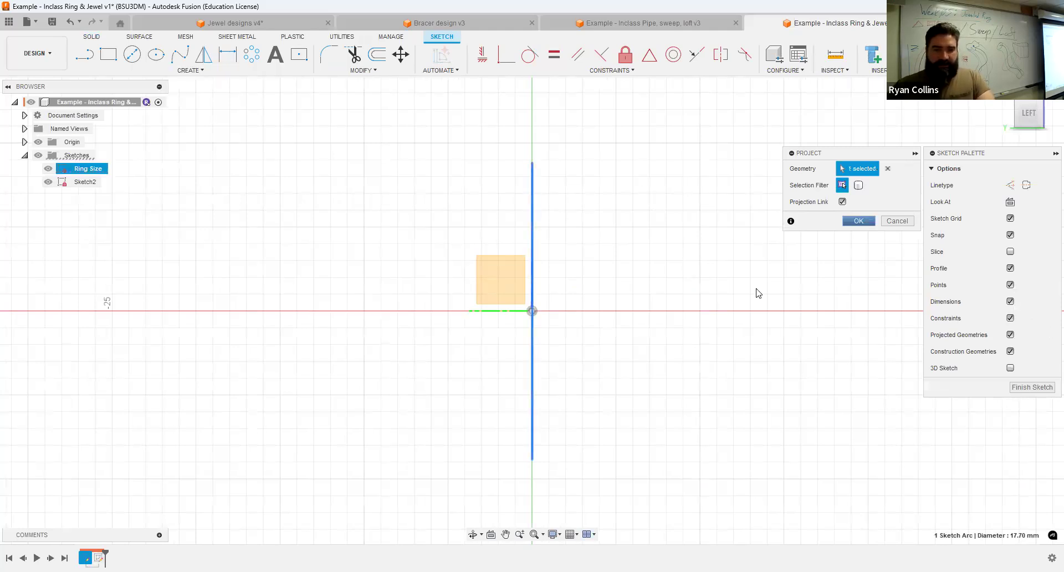
{"action": "middle_click_drag", "start_coordinate": [661, 252], "coordinate": [609, 252], "text": "shift"}
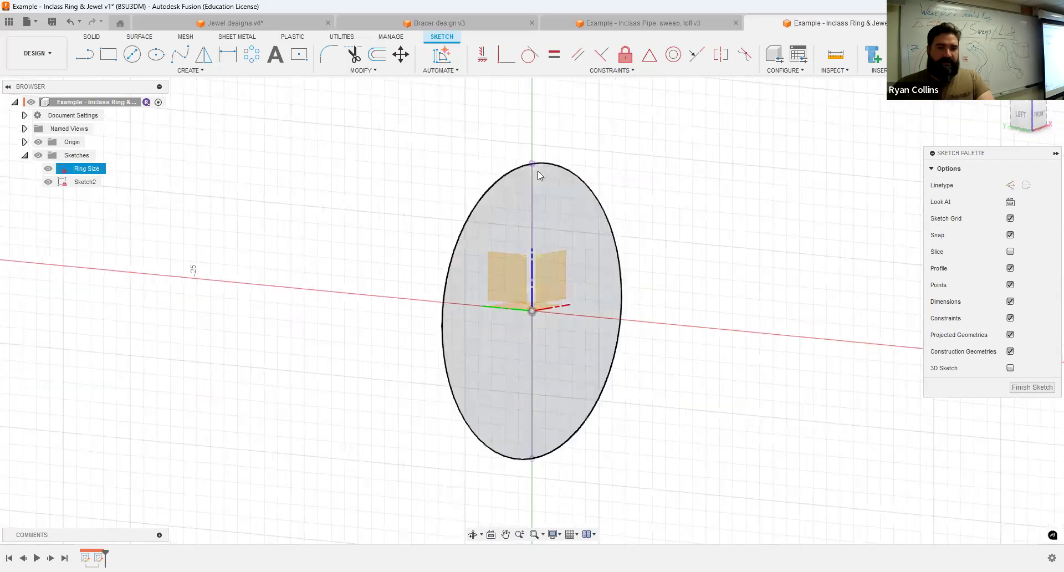
Draw a 2 mm diameter 2-Point Circle straight up from the projected line's upper endpoint and finish the sketch.
{"action": "left_click", "coordinate": [1019, 115]}
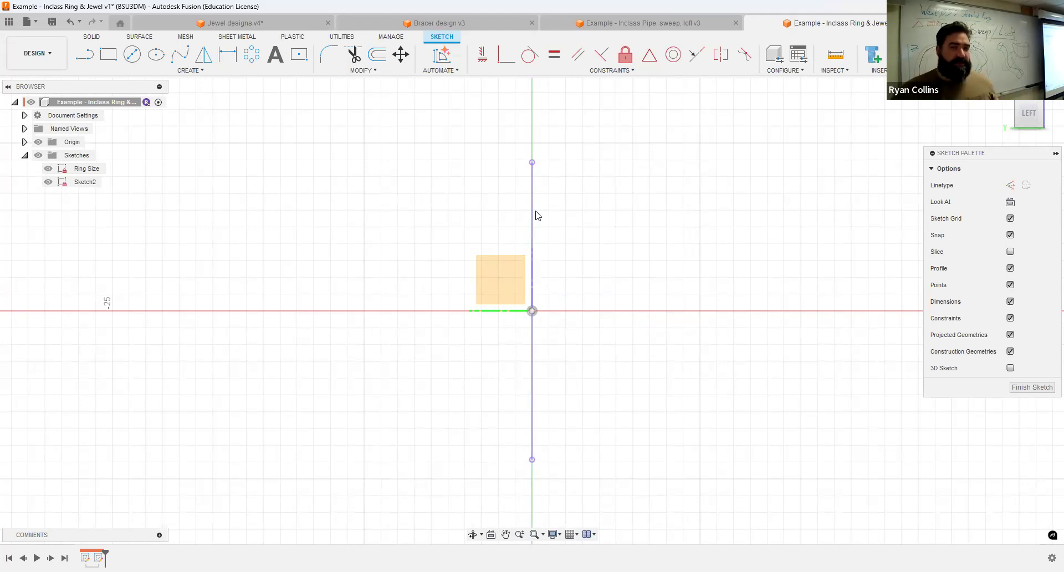
{"action": "left_click", "coordinate": [129, 60]}
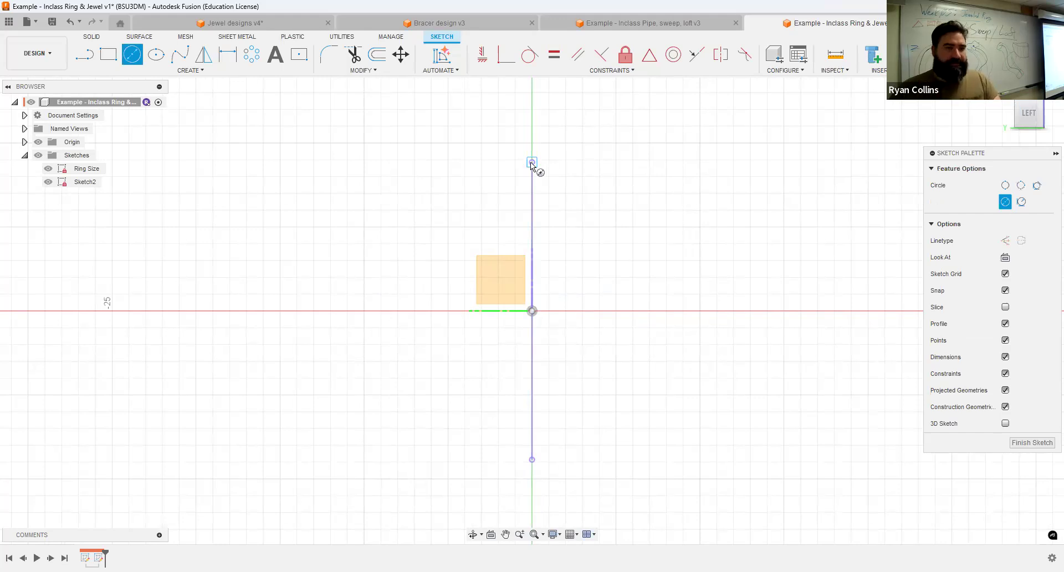
{"action": "key", "text": "Escape"}
{"action": "left_click", "coordinate": [169, 71]}
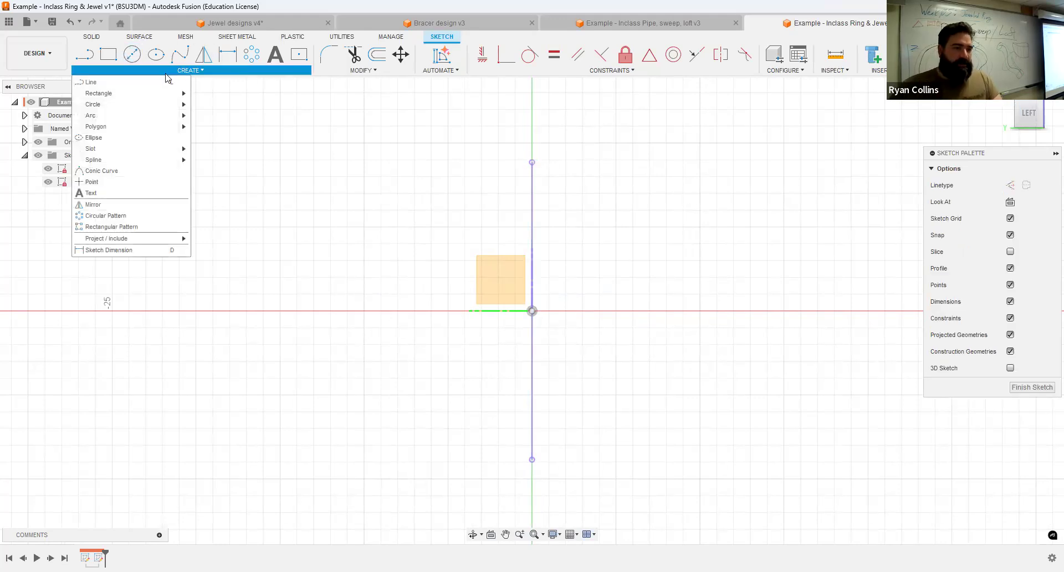
{"action": "mouse_move", "coordinate": [128, 106]}
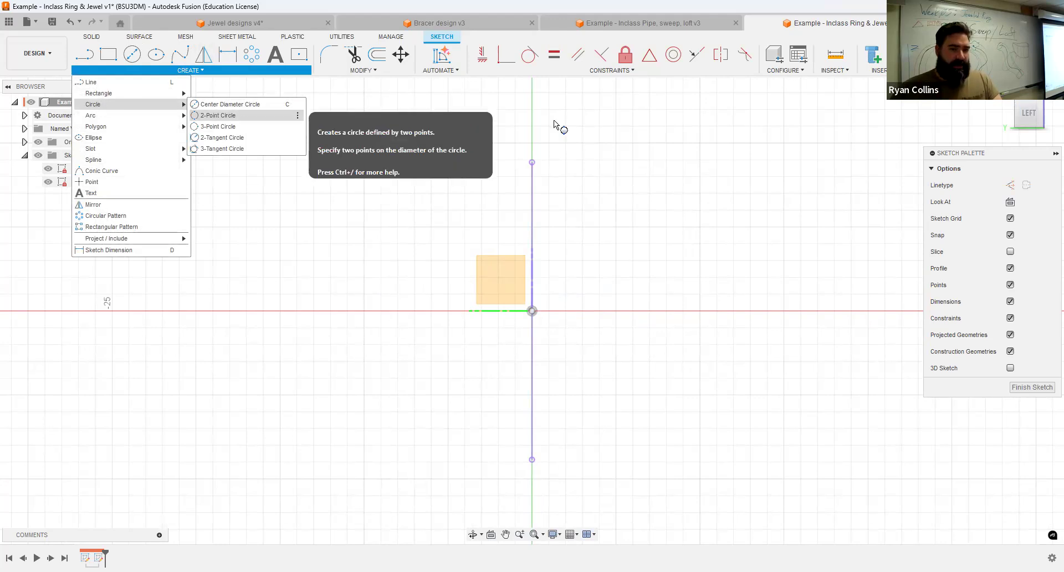
{"action": "key", "text": "c"}
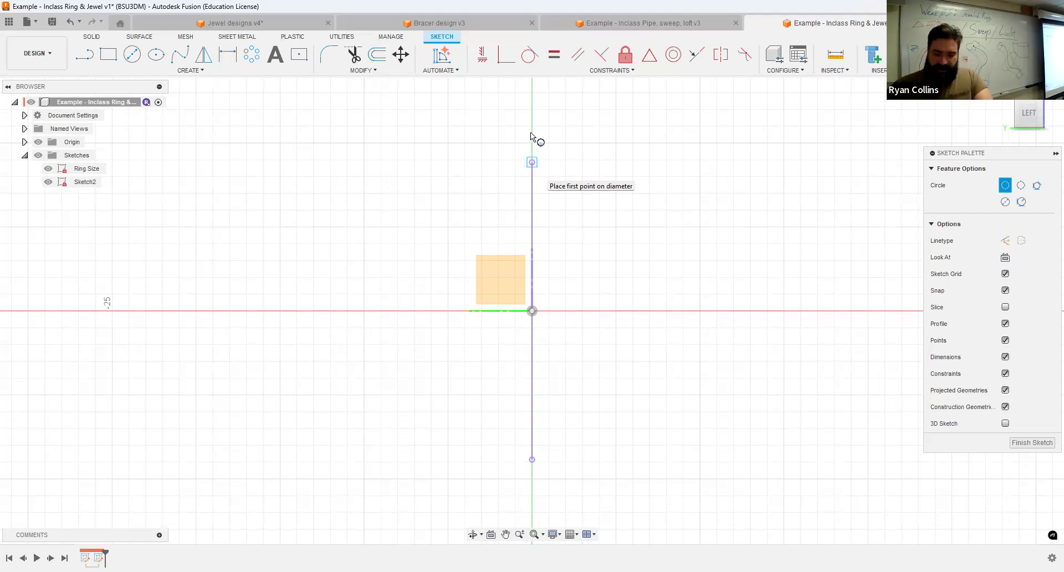
{"action": "left_click", "coordinate": [531, 162]}
{"action": "type", "text": "2"}
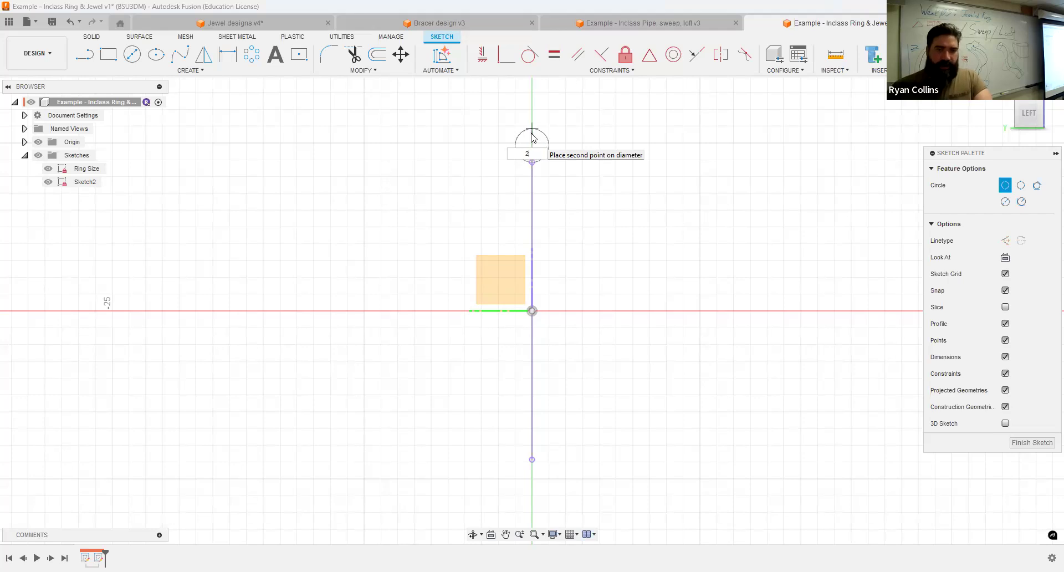
{"action": "key", "text": "Return"}
{"action": "middle_click_drag", "start_coordinate": [629, 157], "coordinate": [539, 196], "text": "shift"}
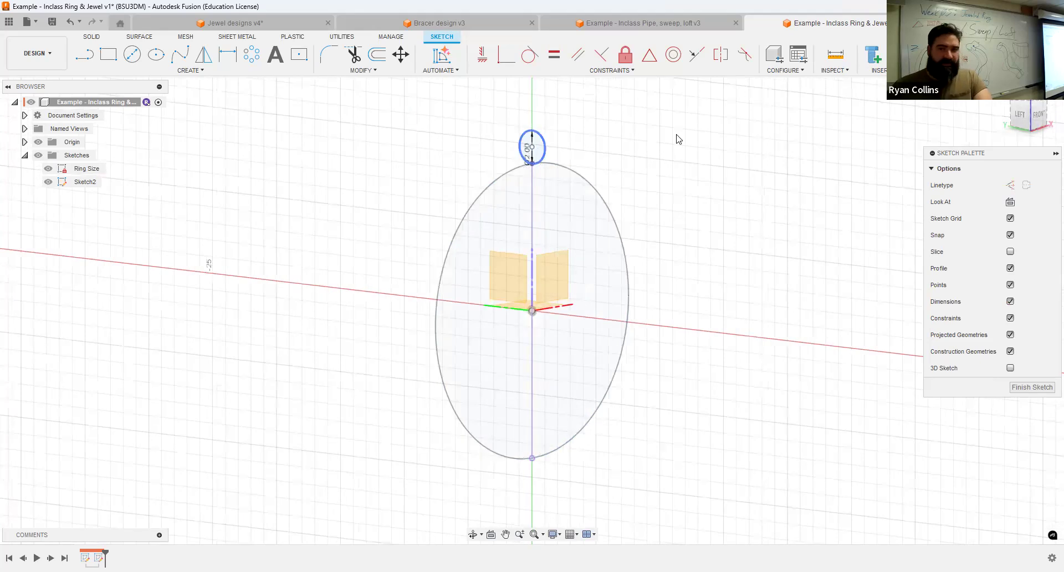
{"action": "left_click", "coordinate": [972, 56]}
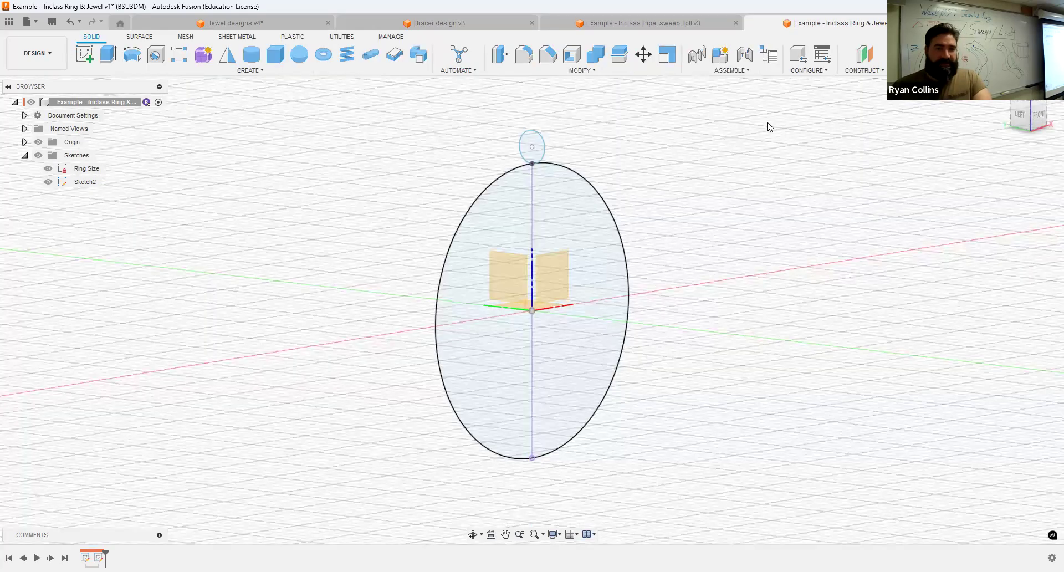
{"action": "left_click", "coordinate": [368, 58]}
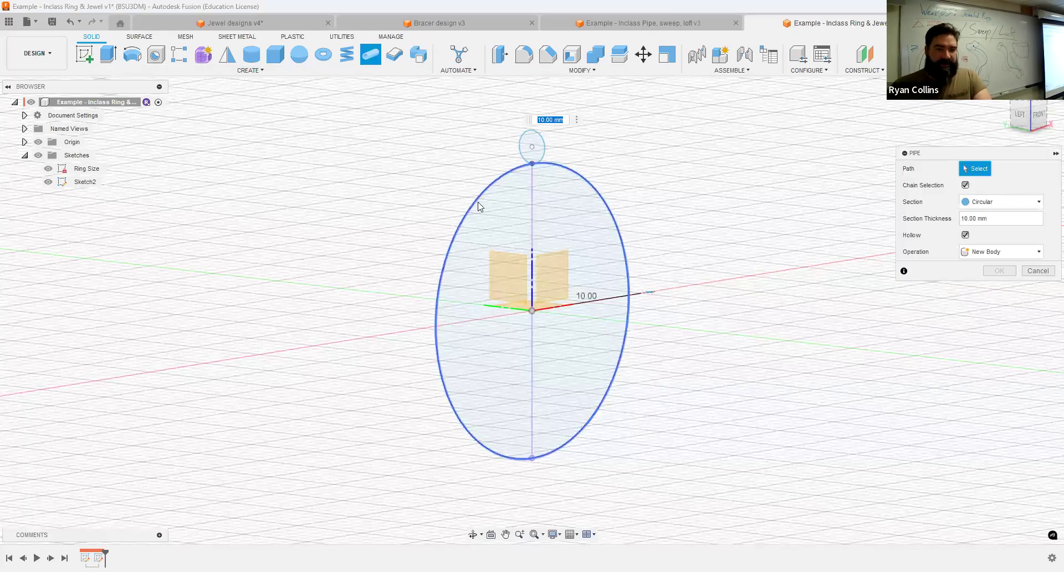
{"action": "left_click", "coordinate": [436, 313]}
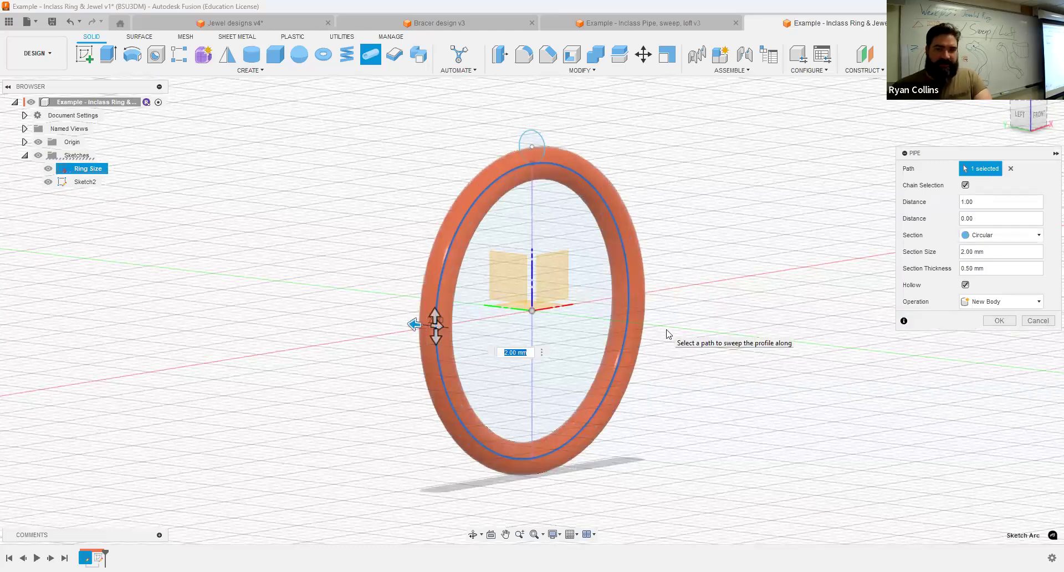
{"action": "left_click", "coordinate": [1038, 115]}
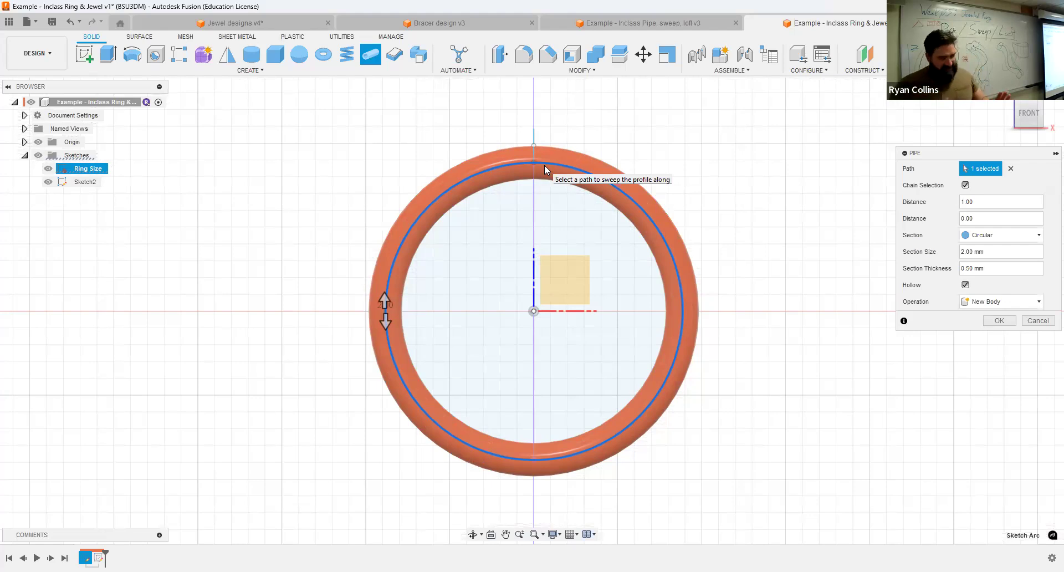
{"action": "left_click", "coordinate": [1036, 321]}
Sweep the 2 mm circle profile along the Ring Size circle as a new body with perpendicular orientation.
{"action": "middle_click_drag", "start_coordinate": [606, 149], "coordinate": [642, 155], "text": "shift"}
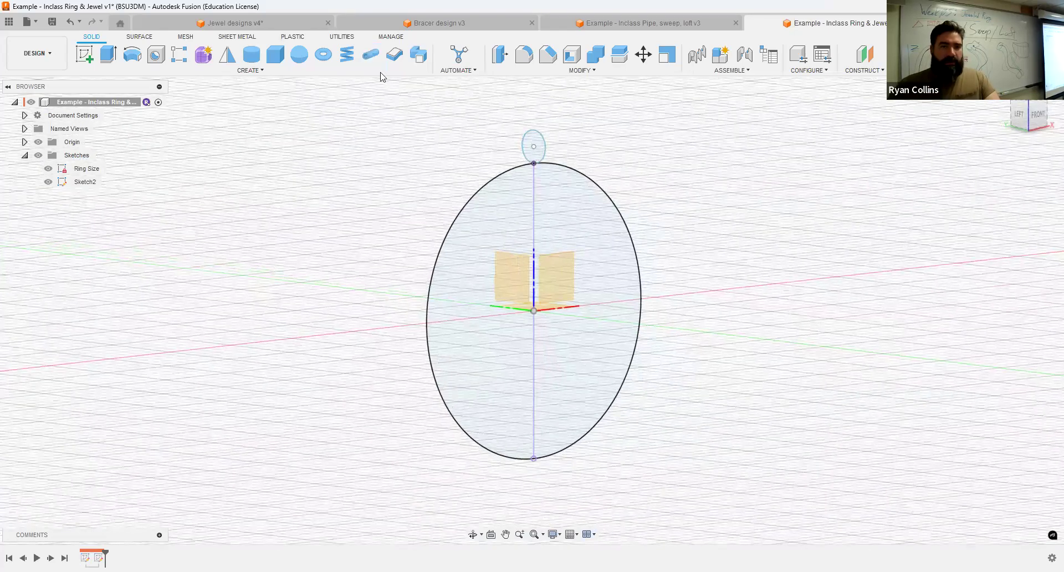
{"action": "left_click", "coordinate": [419, 54]}
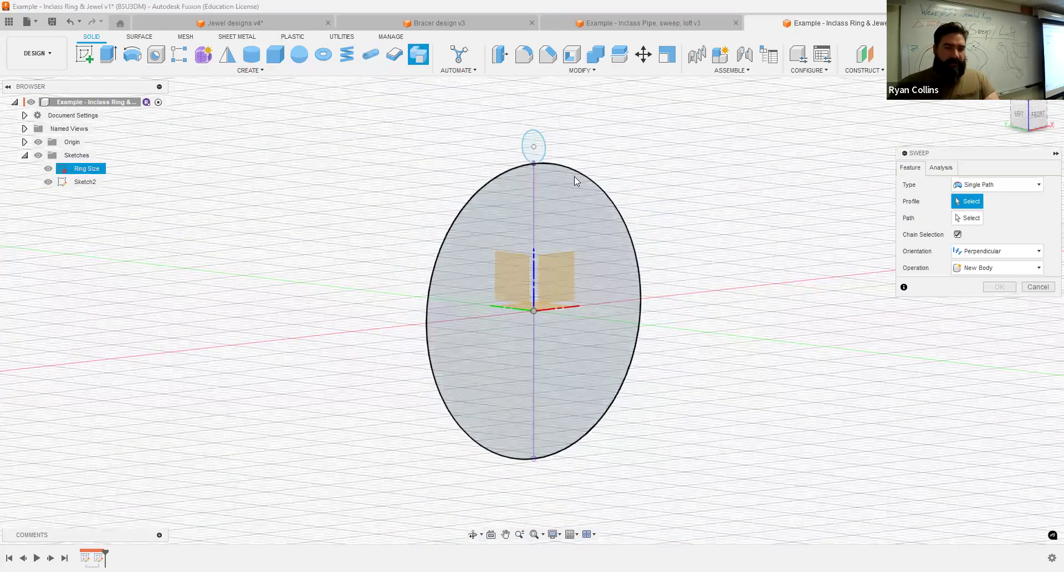
{"action": "middle_click_drag", "start_coordinate": [599, 166], "coordinate": [547, 181], "text": "shift"}
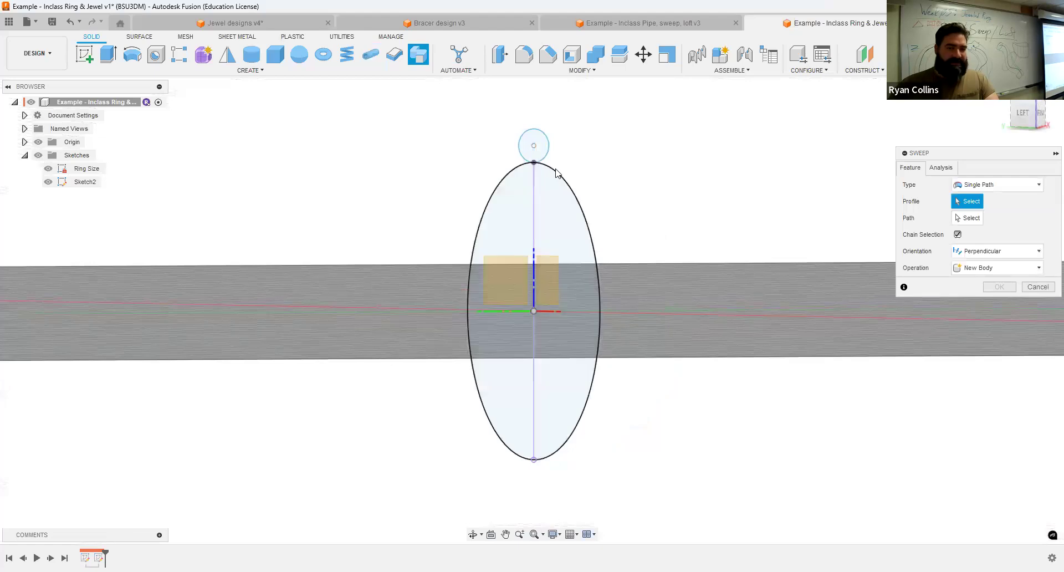
{"action": "left_click", "coordinate": [537, 143]}
{"action": "left_click", "coordinate": [966, 218]}
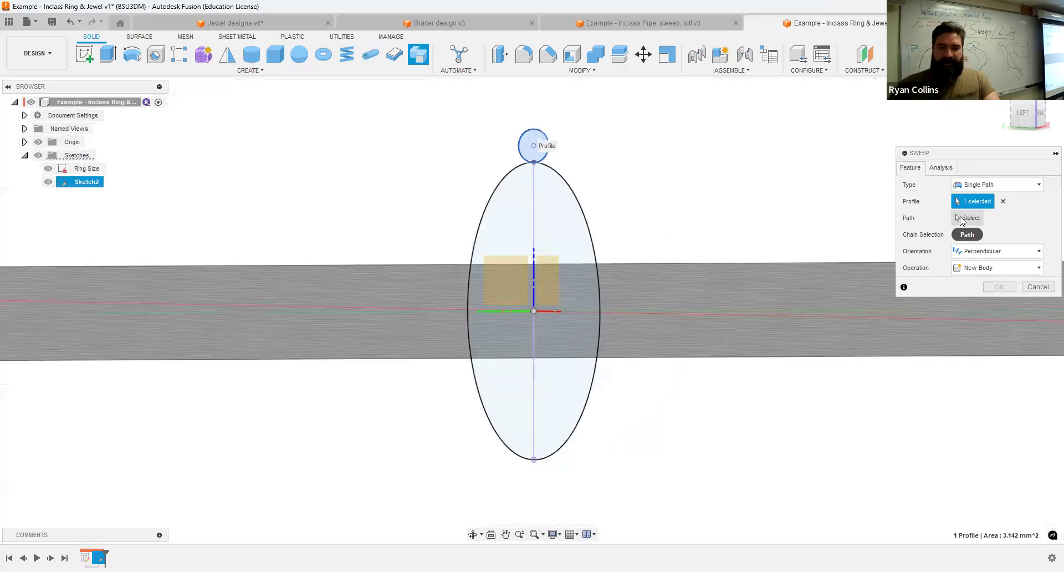
{"action": "left_click", "coordinate": [577, 198]}
{"action": "middle_click_drag", "start_coordinate": [774, 240], "coordinate": [730, 232], "text": "shift"}
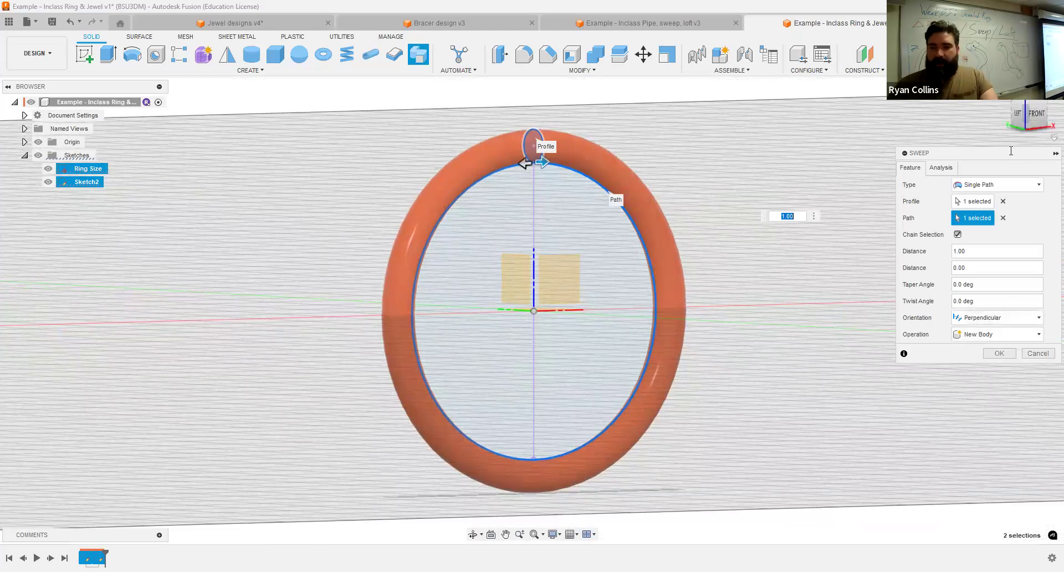
{"action": "key", "text": "Return"}
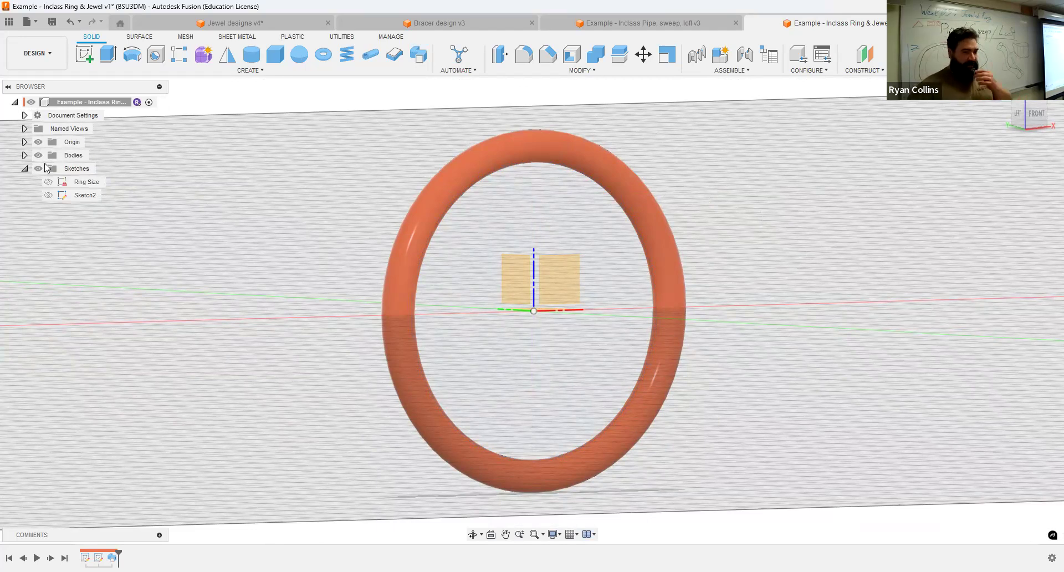
Rename the swept ring body as "Ring1".
{"action": "left_click", "coordinate": [24, 155]}
{"action": "double_click", "coordinate": [83, 169]}
{"action": "type", "text": "Ring1"}
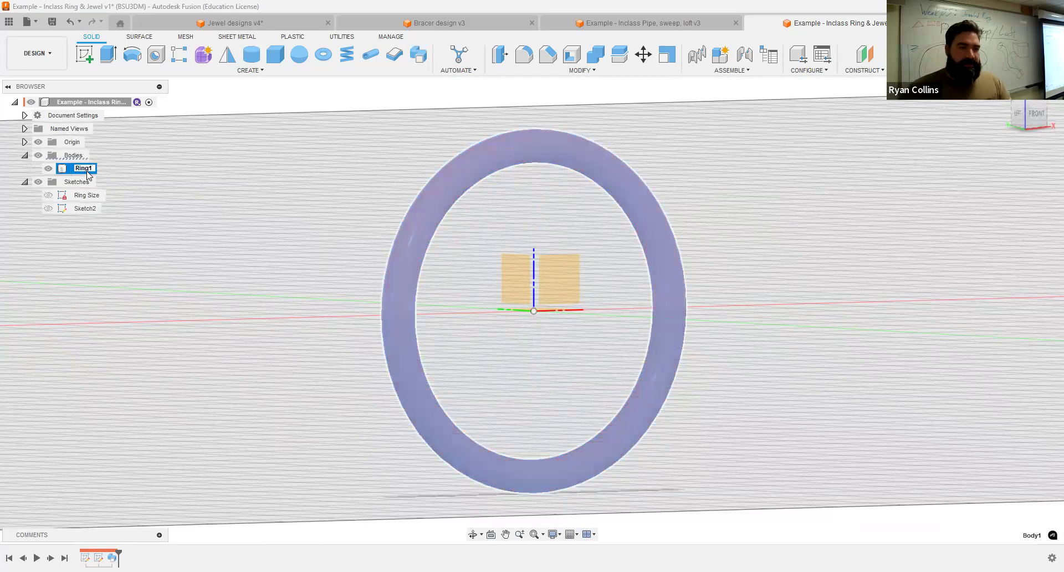
{"action": "key", "text": "Return"}
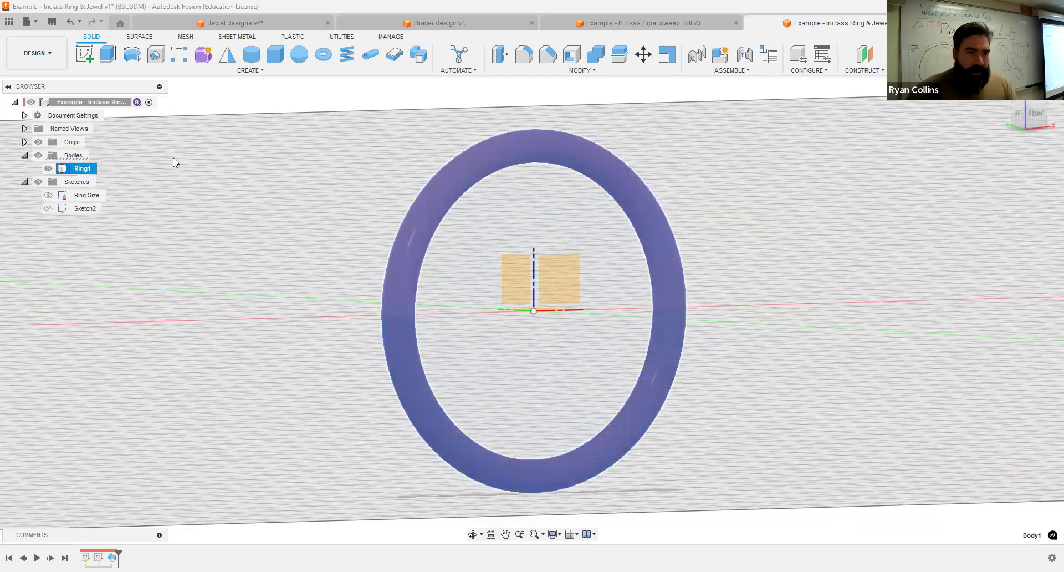
Copy the whole Ring1 body and paste a duplicate in place.
{"action": "left_click", "coordinate": [534, 156]}
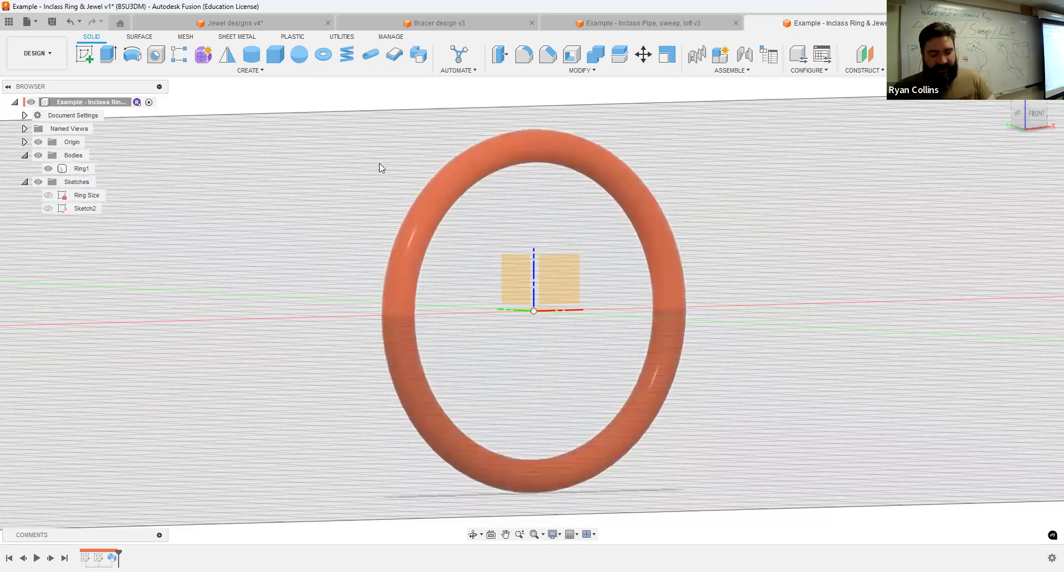
{"action": "left_click", "coordinate": [530, 150]}
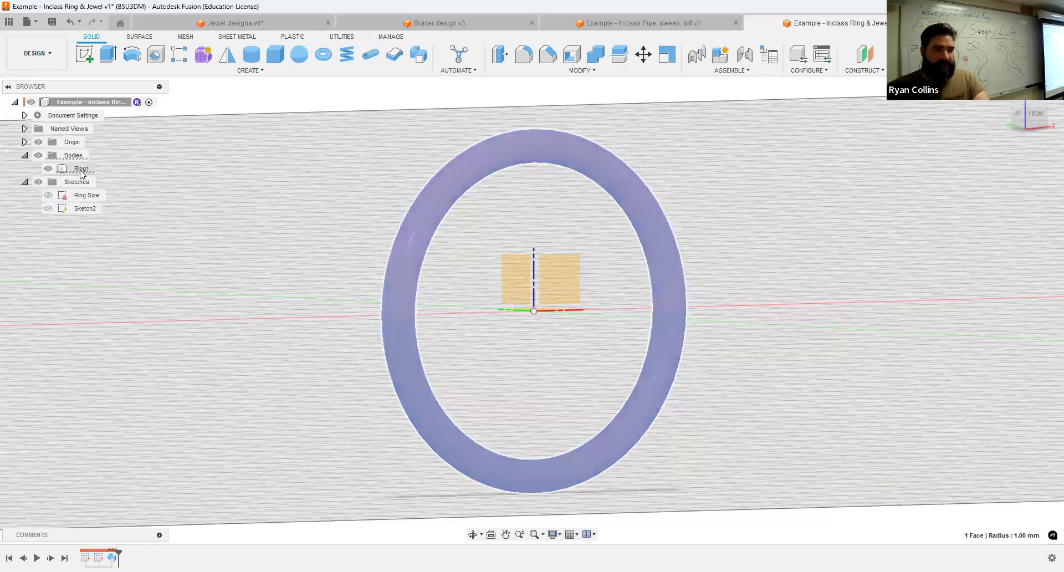
{"action": "left_click", "coordinate": [120, 170]}
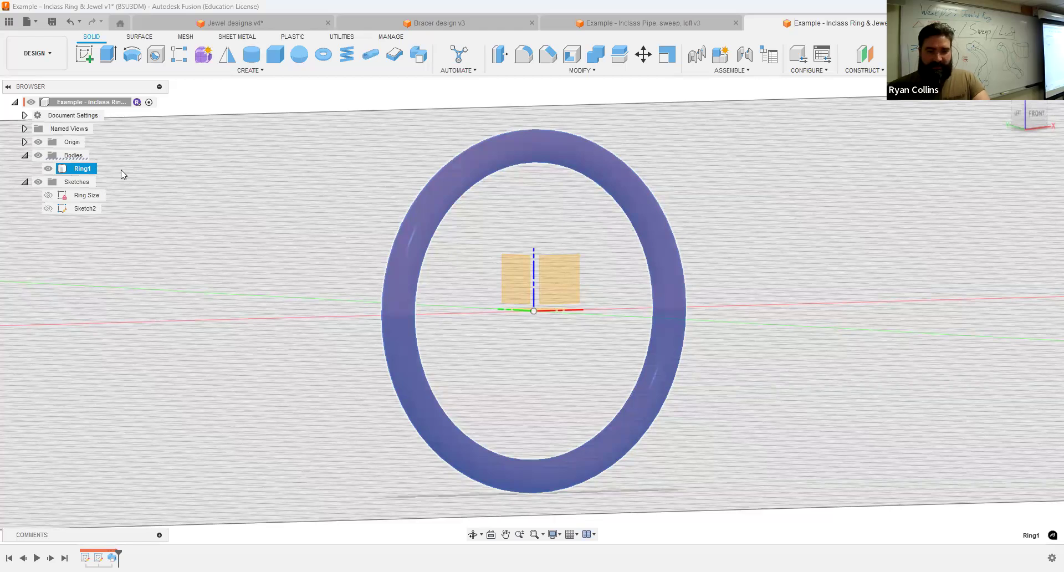
{"action": "key", "text": "ctrl+c"}
{"action": "key", "text": "ctrl+v"}
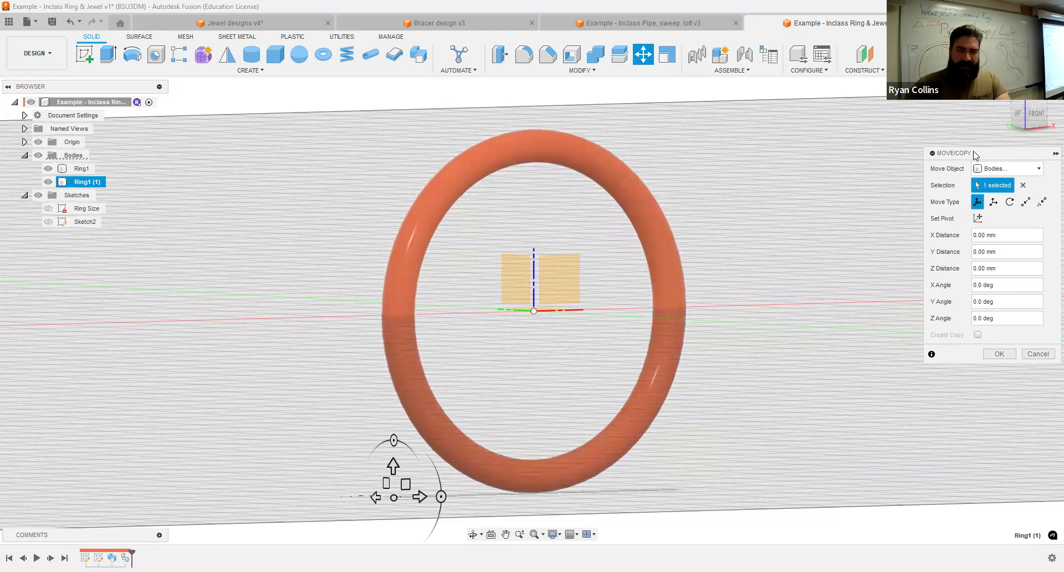
Set the pasted ring's pivot at the origin and rotate it 15° about the X axis.
{"action": "middle_click_drag", "start_coordinate": [426, 499], "coordinate": [405, 488], "text": "shift"}
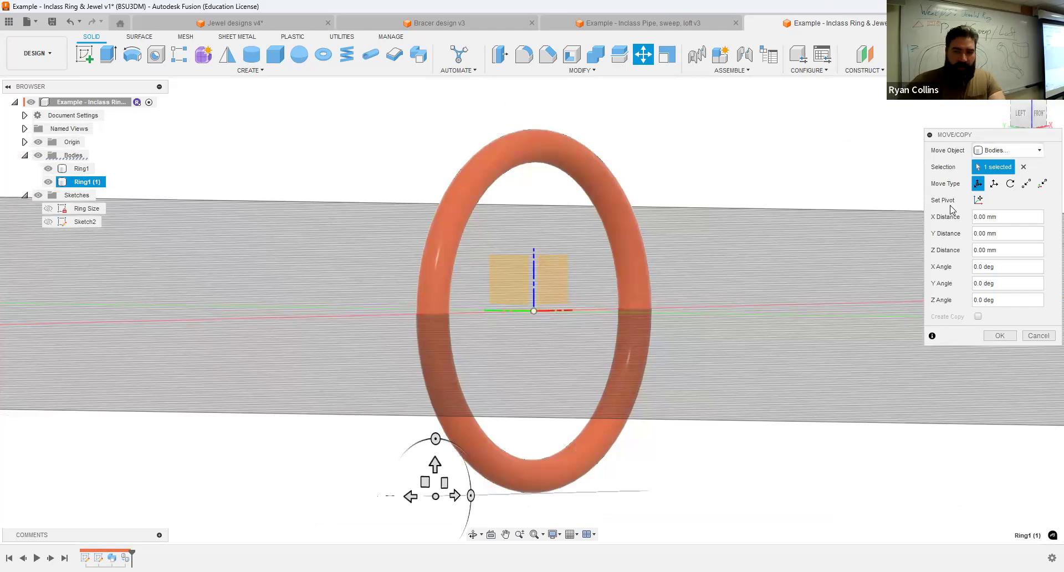
{"action": "left_click", "coordinate": [978, 199]}
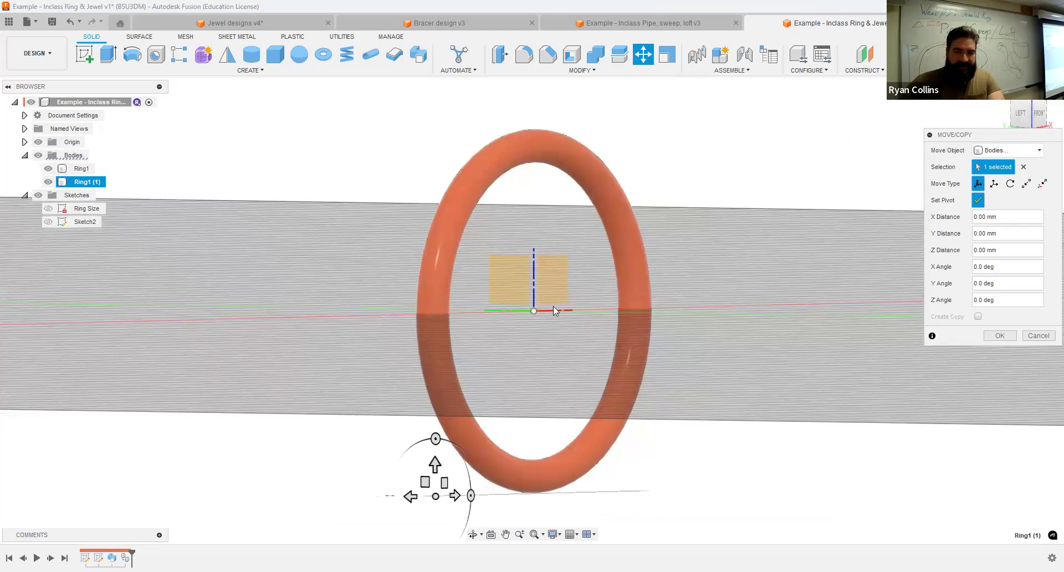
{"action": "left_click", "coordinate": [533, 311]}
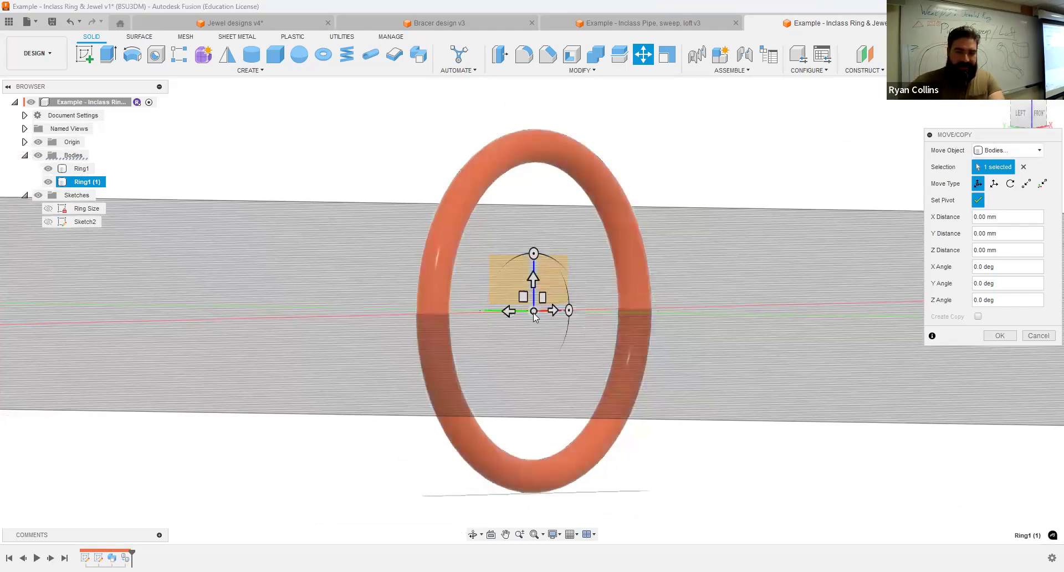
{"action": "left_click", "coordinate": [978, 201]}
{"action": "middle_click_drag", "start_coordinate": [809, 284], "coordinate": [856, 313], "text": "shift"}
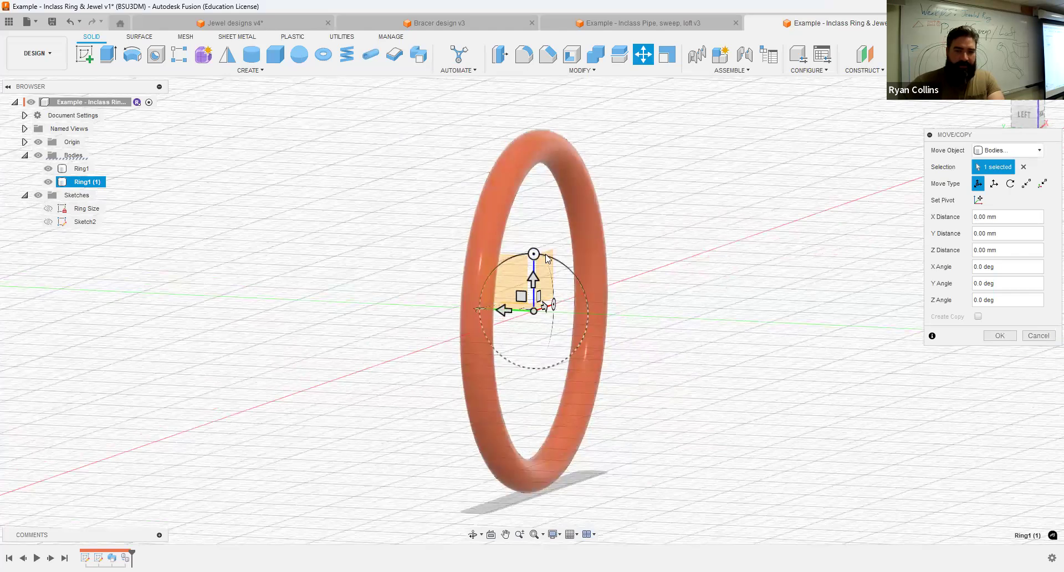
{"action": "left_click_drag", "start_coordinate": [534, 253], "coordinate": [550, 255]}
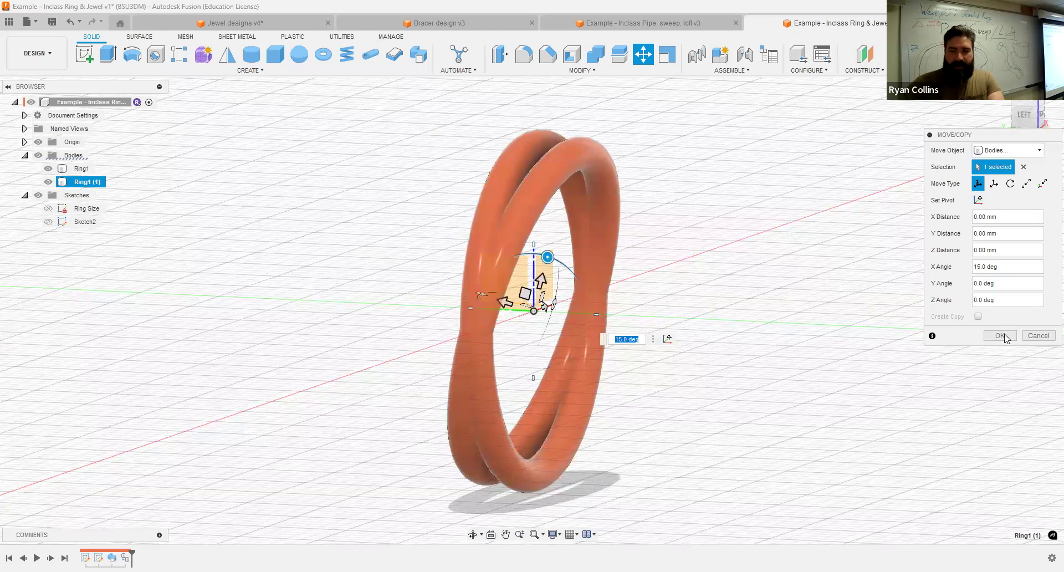
{"action": "key", "text": "Return"}
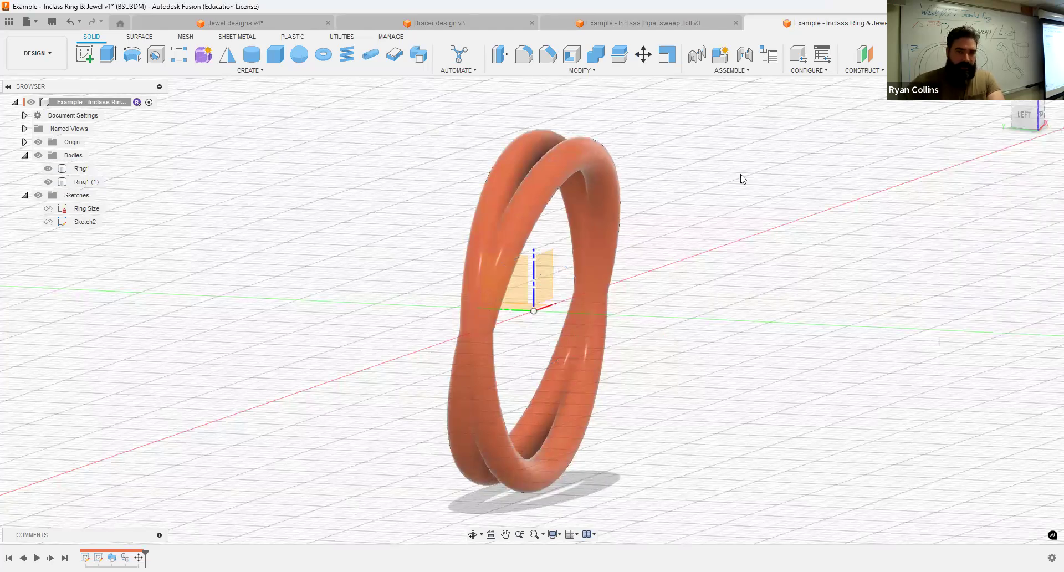
{"action": "left_click", "coordinate": [533, 141]}
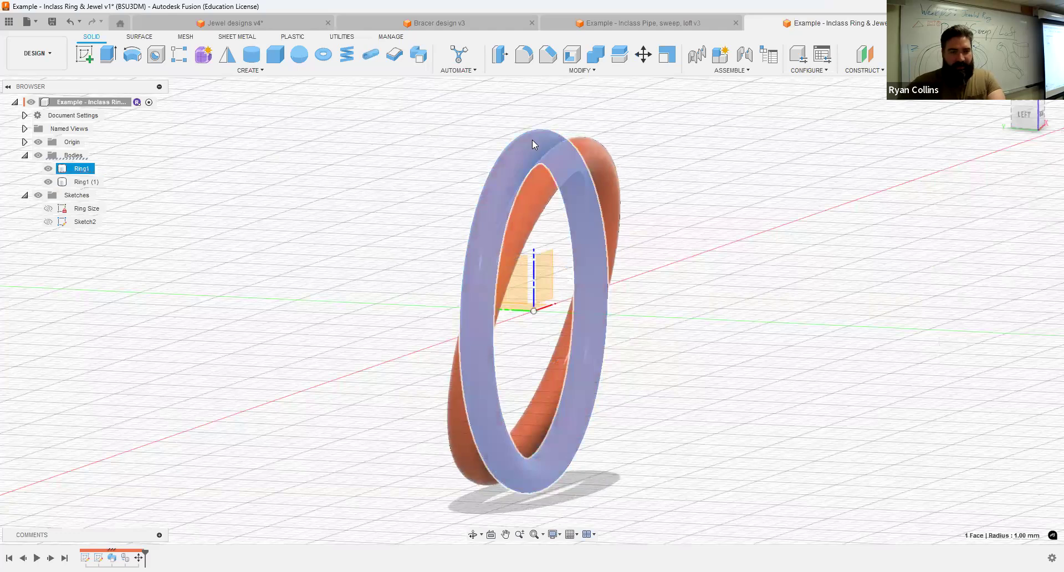
{"action": "left_click", "coordinate": [410, 185]}
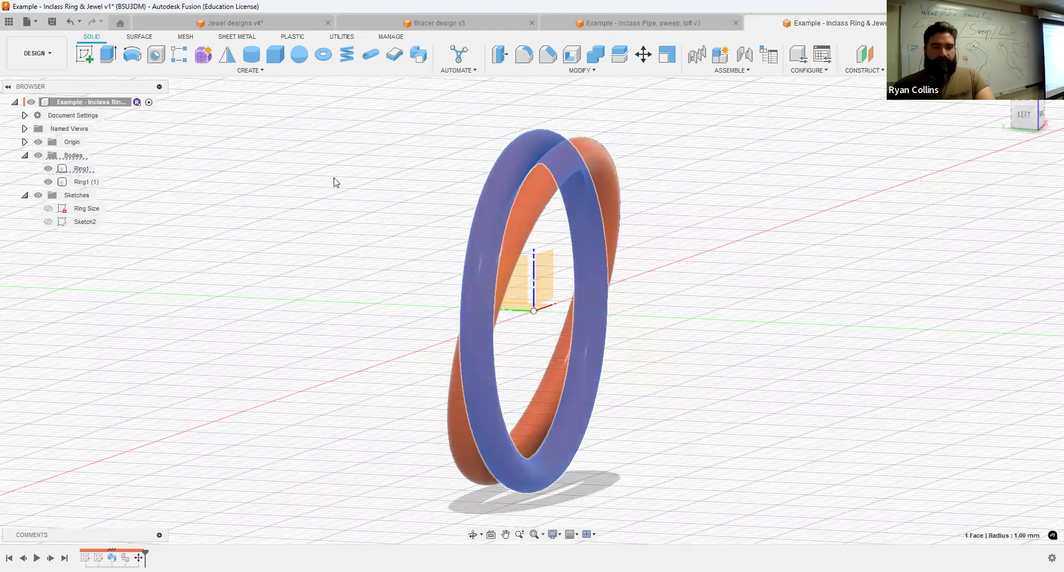
{"action": "left_click", "coordinate": [531, 151]}
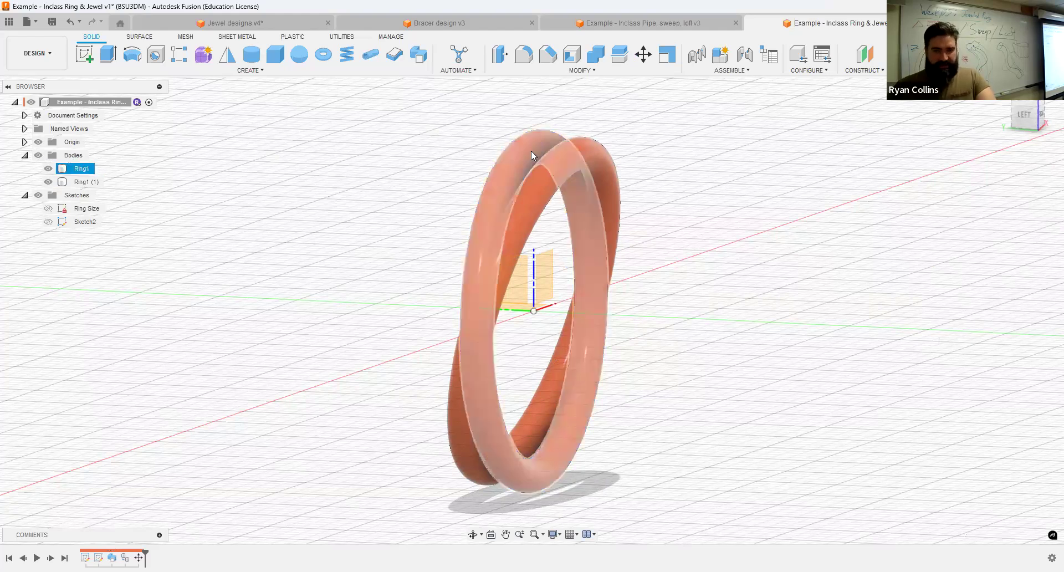
{"action": "left_click", "coordinate": [434, 151]}
{"action": "left_click", "coordinate": [512, 142]}
{"action": "left_click", "coordinate": [512, 142]}
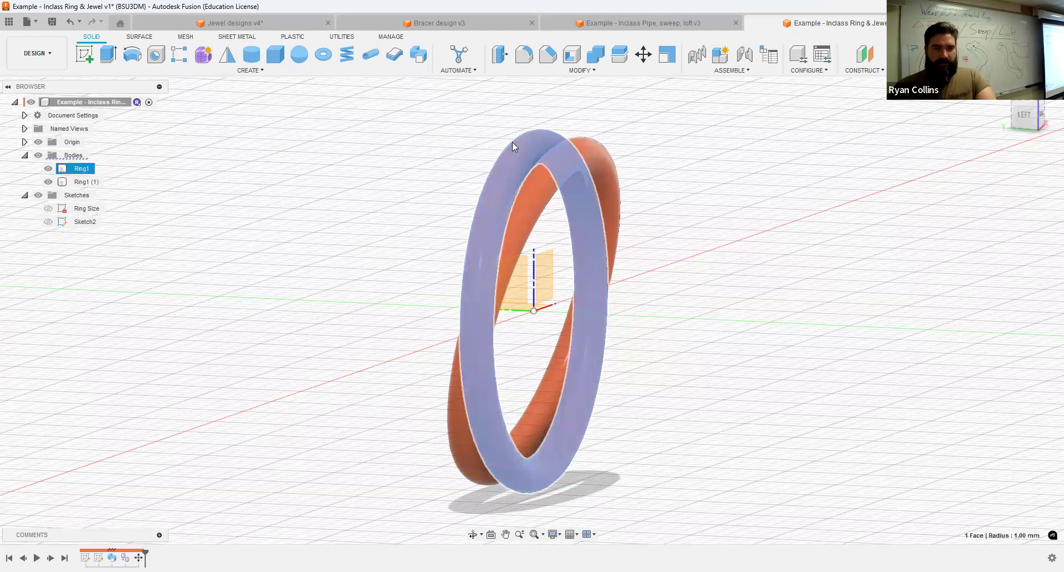
{"action": "left_click", "coordinate": [464, 152]}
Create a copy of the Ring1 body with Move/Copy, rotated 15° to the opposite side of the first copy.
{"action": "left_click", "coordinate": [644, 55]}
{"action": "left_click", "coordinate": [535, 144]}
{"action": "left_click", "coordinate": [533, 140]}
{"action": "left_click", "coordinate": [978, 316]}
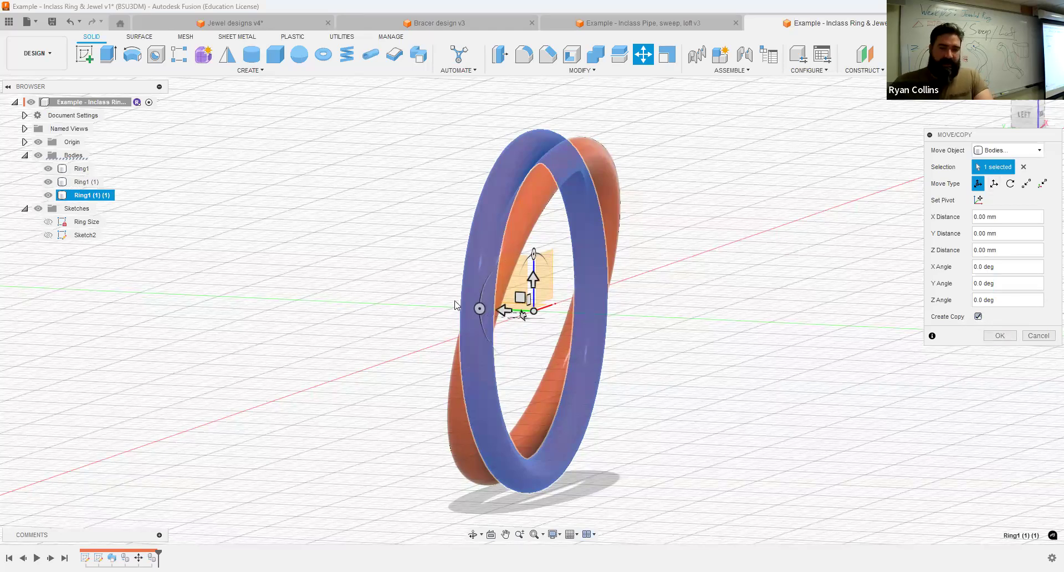
{"action": "left_click_drag", "start_coordinate": [480, 309], "coordinate": [488, 326]}
{"action": "middle_click_drag", "start_coordinate": [809, 337], "coordinate": [763, 337], "text": "shift"}
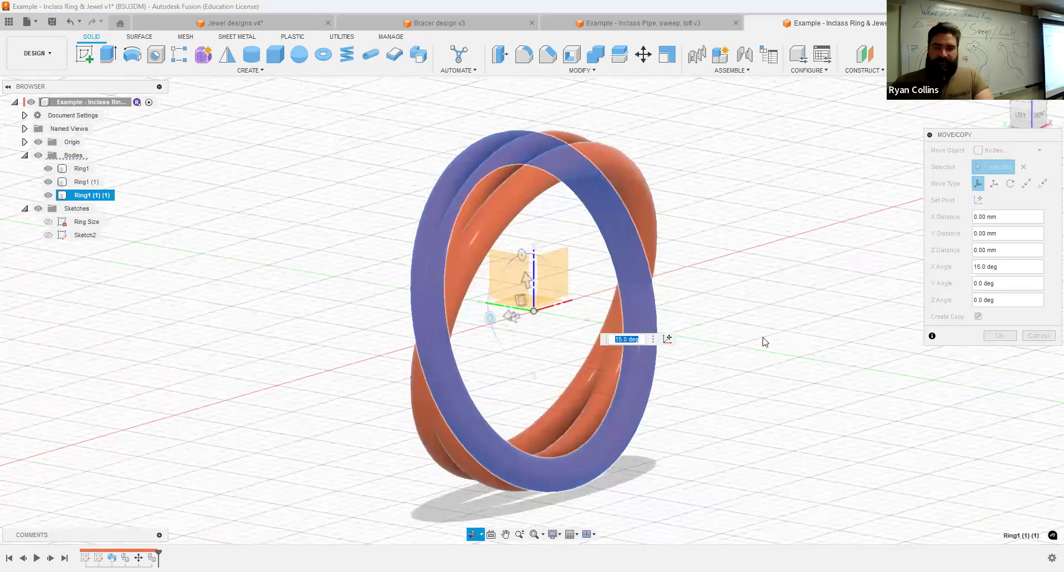
{"action": "key", "text": "Return"}
Create another copy of the original Ring1 body with Move/Copy, rotated slightly about the vertical axis.
{"action": "middle_click_drag", "start_coordinate": [798, 253], "coordinate": [800, 287], "text": "shift"}
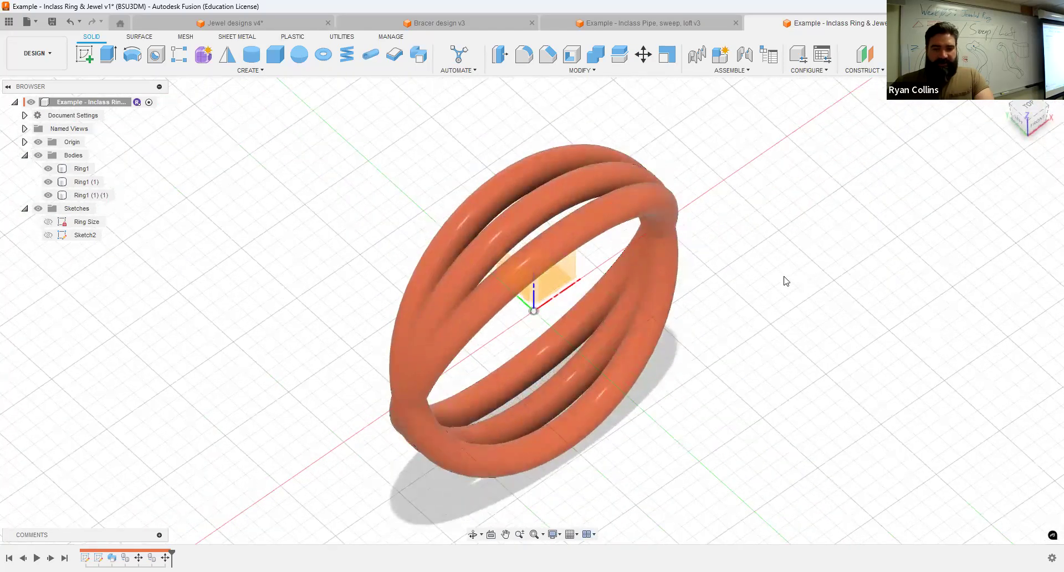
{"action": "left_click", "coordinate": [522, 215]}
{"action": "left_click", "coordinate": [522, 215]}
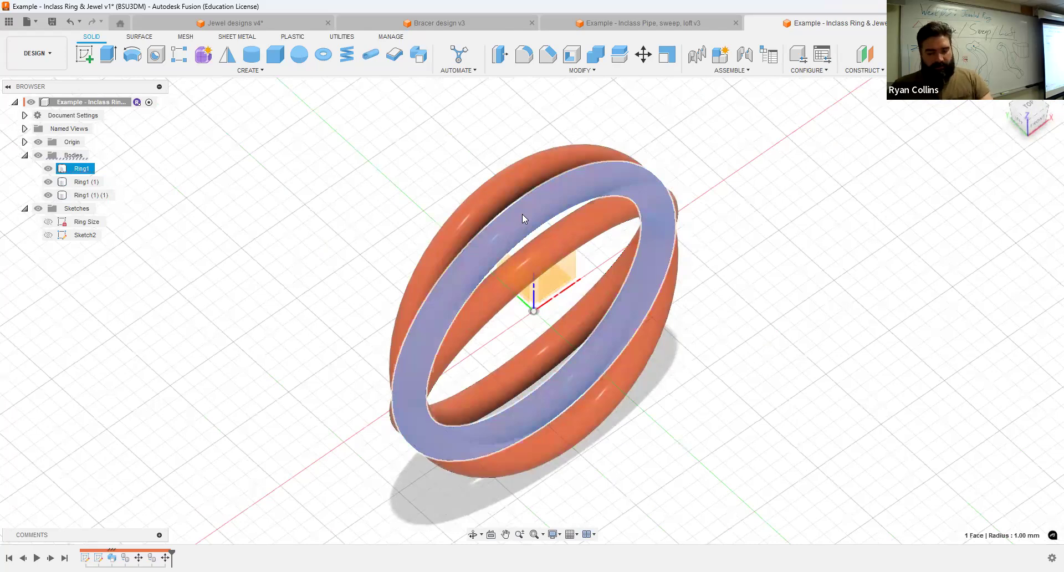
{"action": "left_click", "coordinate": [522, 213]}
{"action": "left_click", "coordinate": [521, 214]}
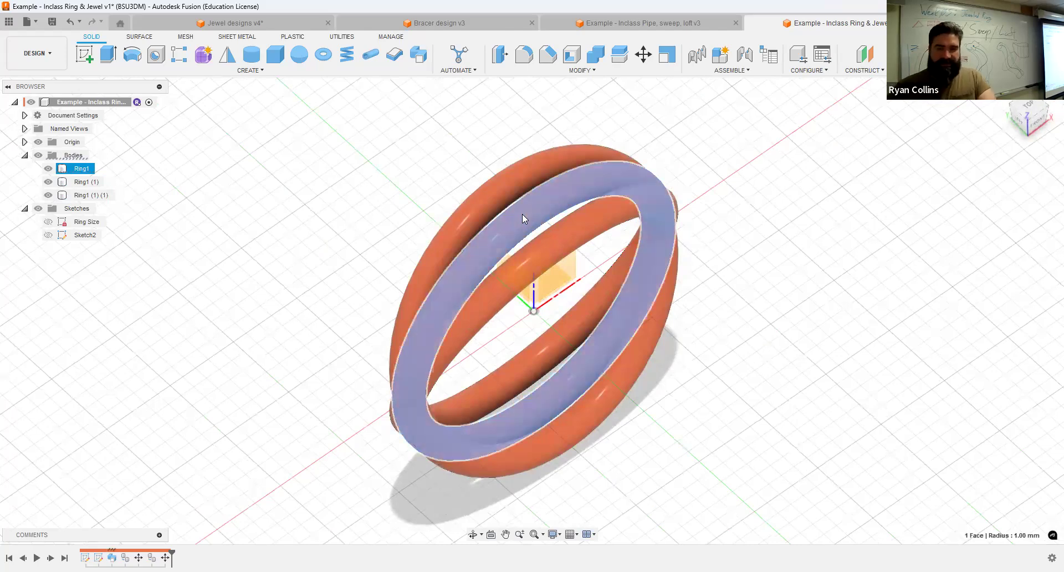
{"action": "key", "text": "m"}
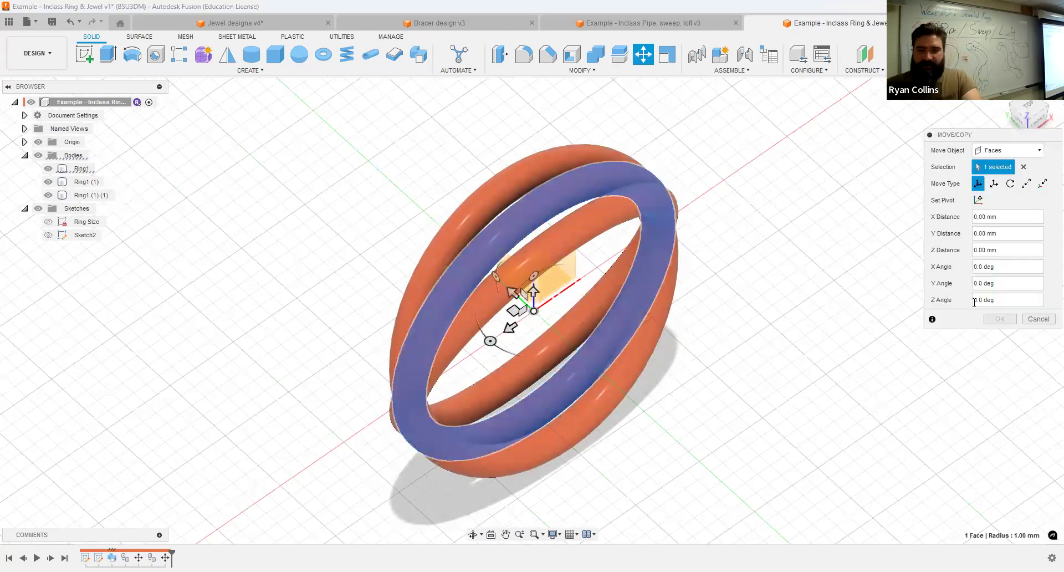
{"action": "left_click", "coordinate": [1011, 150]}
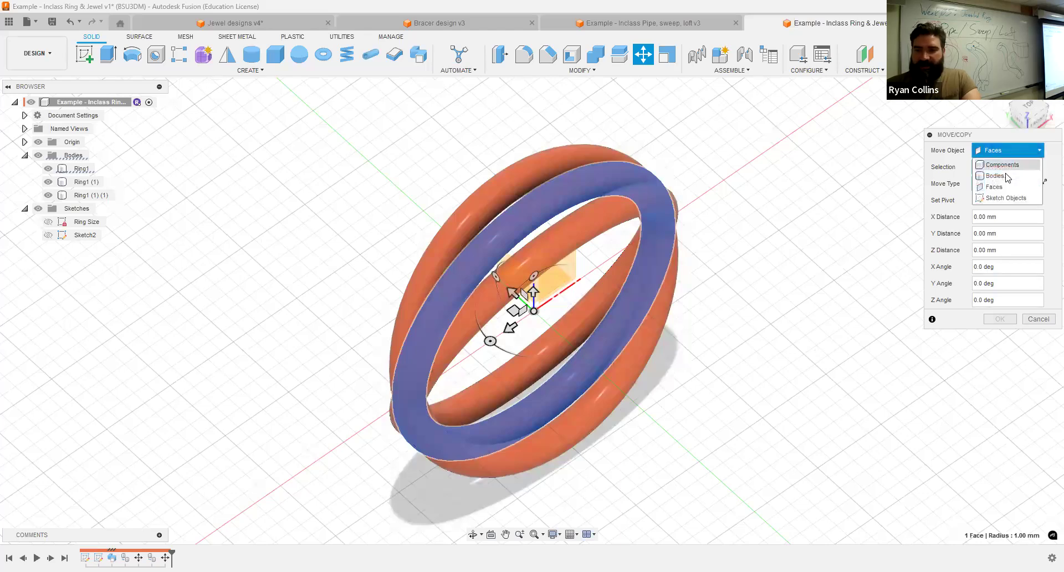
{"action": "left_click", "coordinate": [1006, 176]}
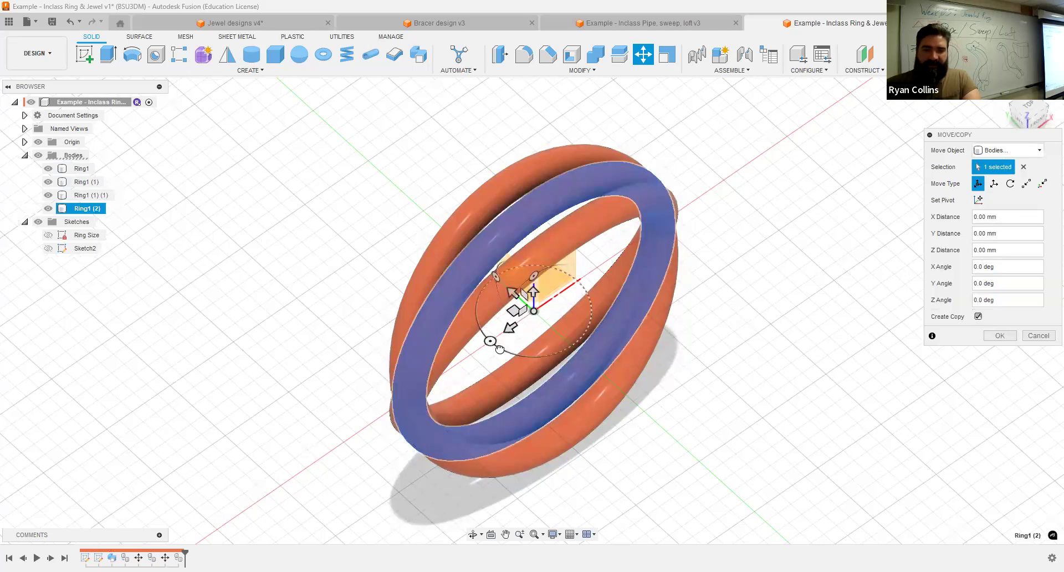
{"action": "left_click_drag", "start_coordinate": [499, 348], "coordinate": [502, 349]}
{"action": "left_click", "coordinate": [995, 336]}
Create another copy of the original Ring1 body with Move/Copy, rotated -15° about the Y axis.
{"action": "left_click", "coordinate": [611, 168]}
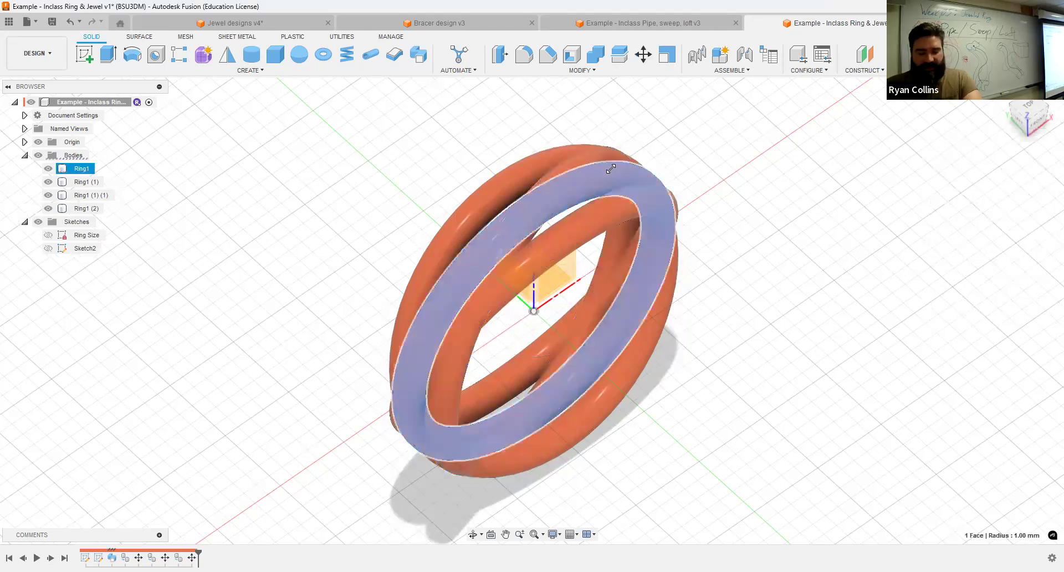
{"action": "key", "text": "m"}
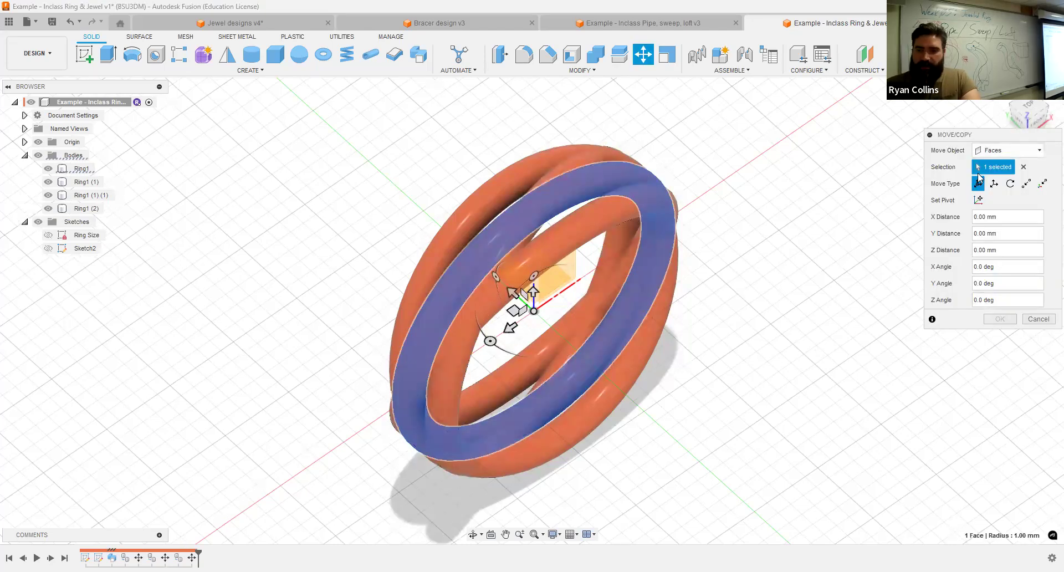
{"action": "left_click", "coordinate": [1002, 151]}
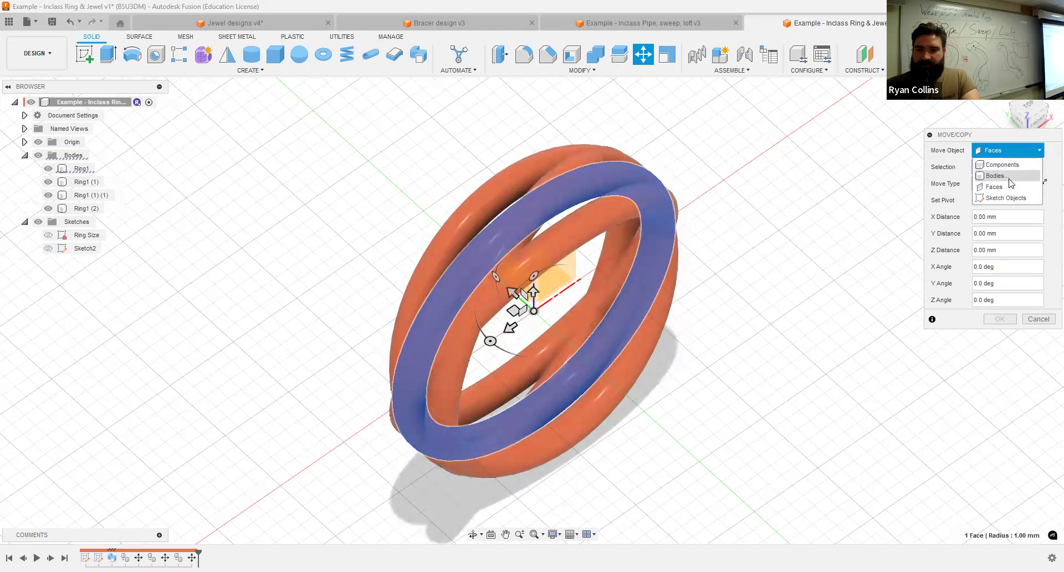
{"action": "left_click", "coordinate": [997, 176]}
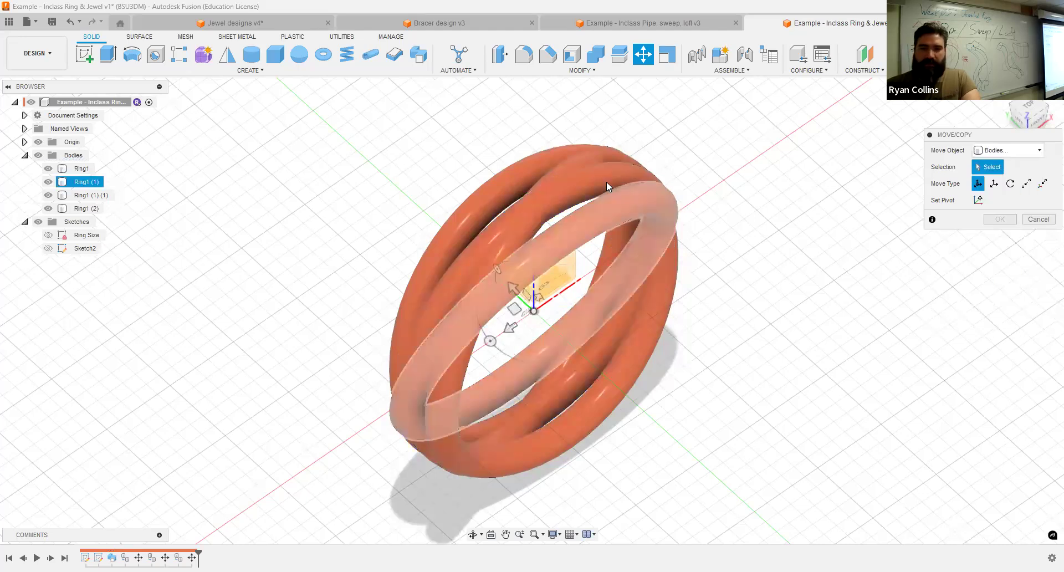
{"action": "left_click", "coordinate": [540, 337]}
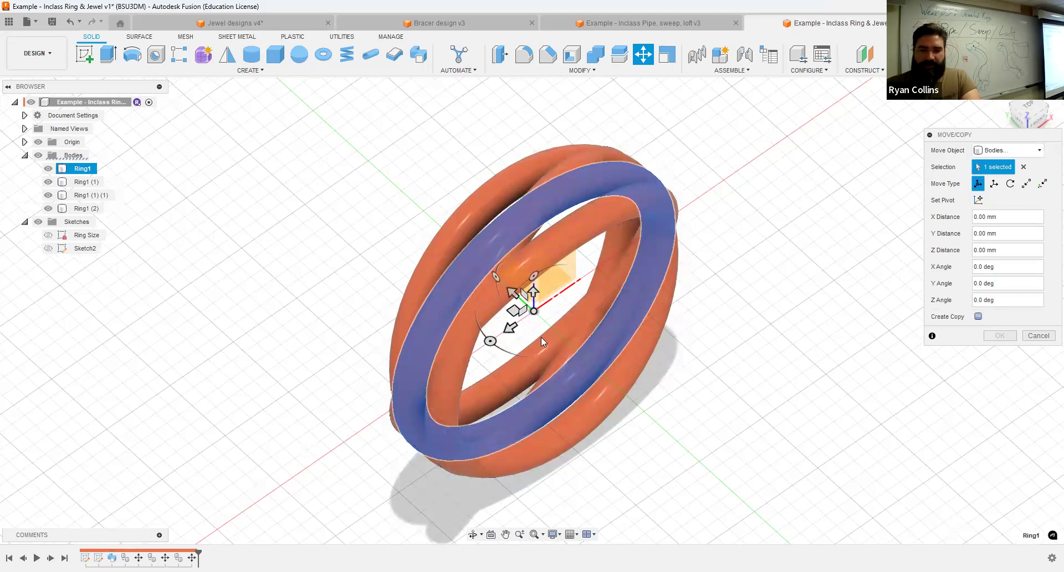
{"action": "left_click_drag", "start_coordinate": [491, 340], "coordinate": [483, 331]}
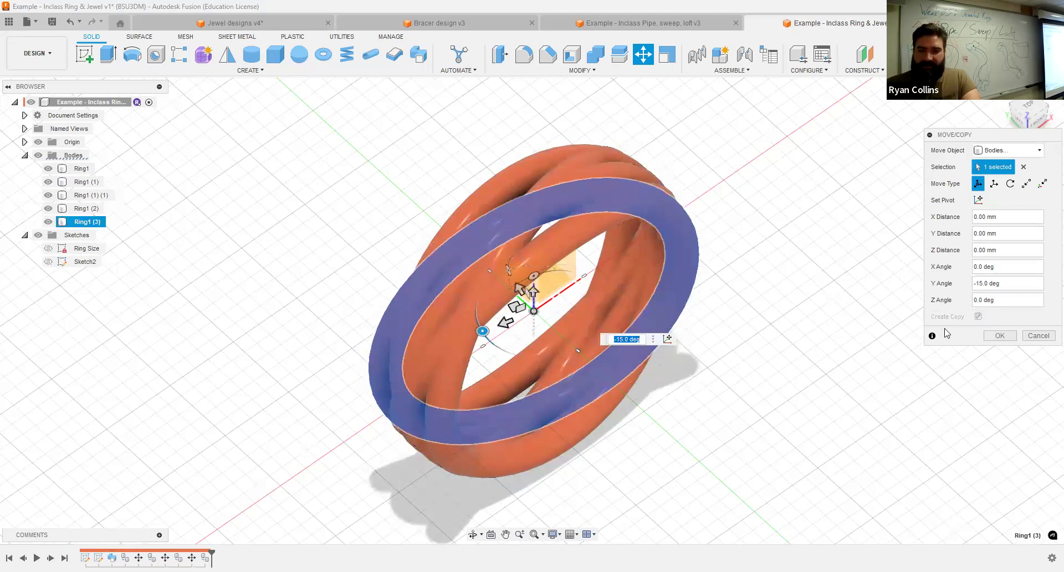
{"action": "left_click", "coordinate": [1001, 335]}
{"action": "middle_click_drag", "start_coordinate": [825, 322], "coordinate": [798, 346], "text": "shift"}
{"action": "left_click", "coordinate": [552, 534]}
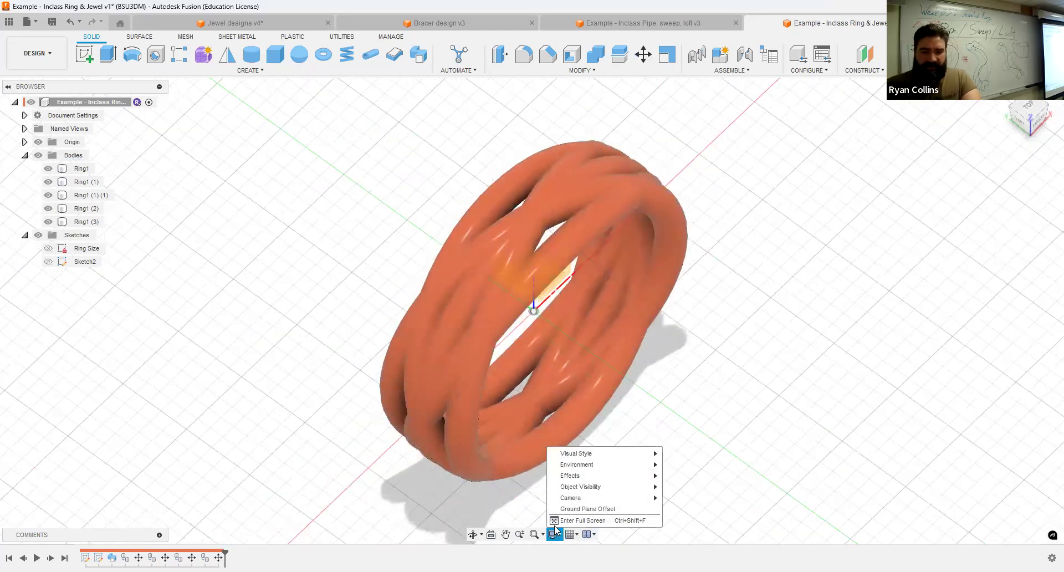
{"action": "mouse_move", "coordinate": [574, 455]}
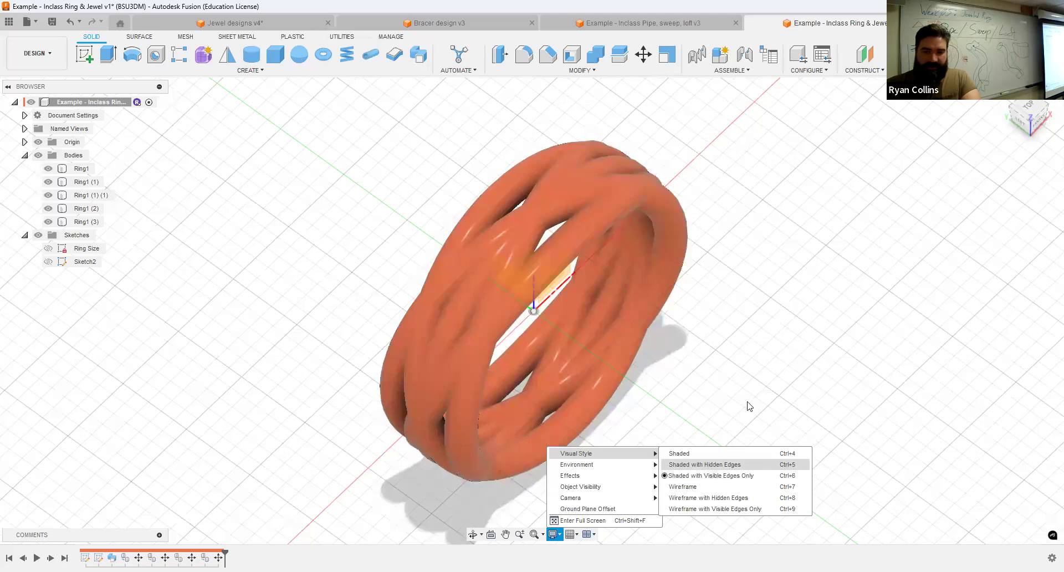
{"action": "left_click", "coordinate": [786, 340]}
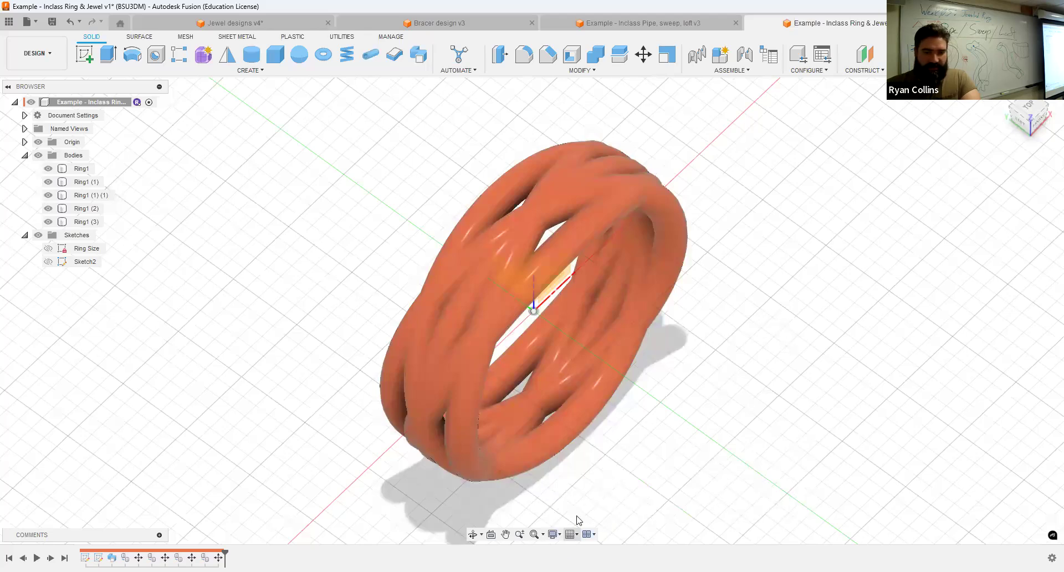
{"action": "left_click", "coordinate": [571, 534]}
{"action": "left_click", "coordinate": [679, 407]}
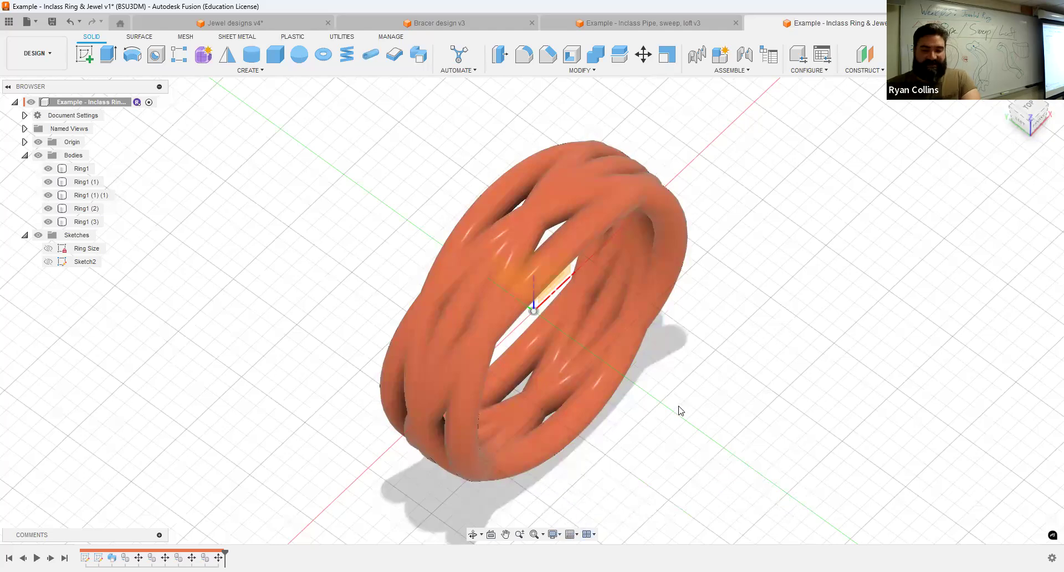
{"action": "middle_click_drag", "start_coordinate": [750, 396], "coordinate": [772, 380], "text": "shift"}
{"action": "left_click", "coordinate": [506, 466]}
{"action": "left_click", "coordinate": [221, 414]}
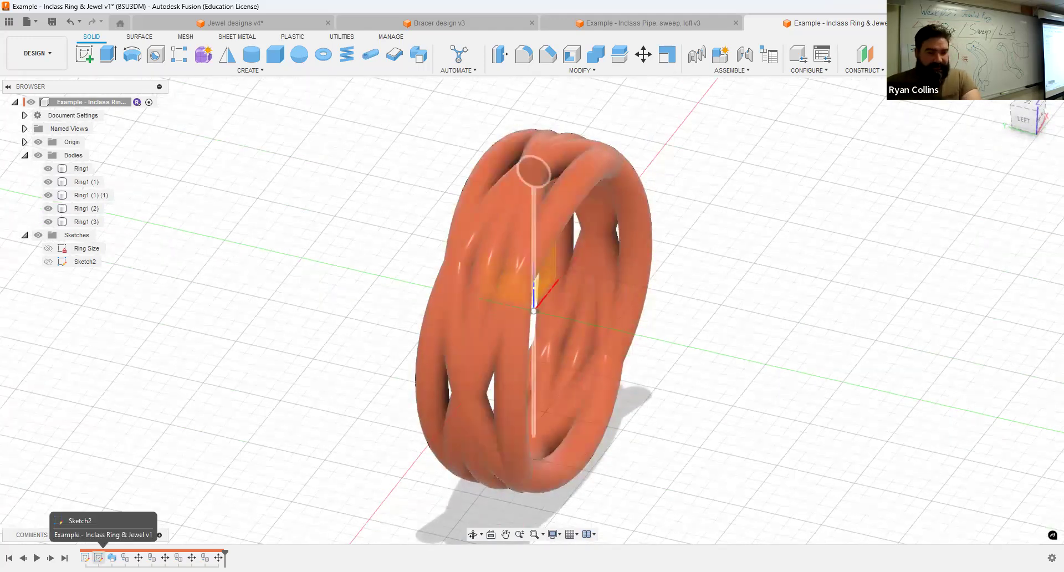
Edit Sketch2 to set the sweep profile circle's diameter to 1.5 mm and finish the sketch.
{"action": "right_click", "coordinate": [99, 557]}
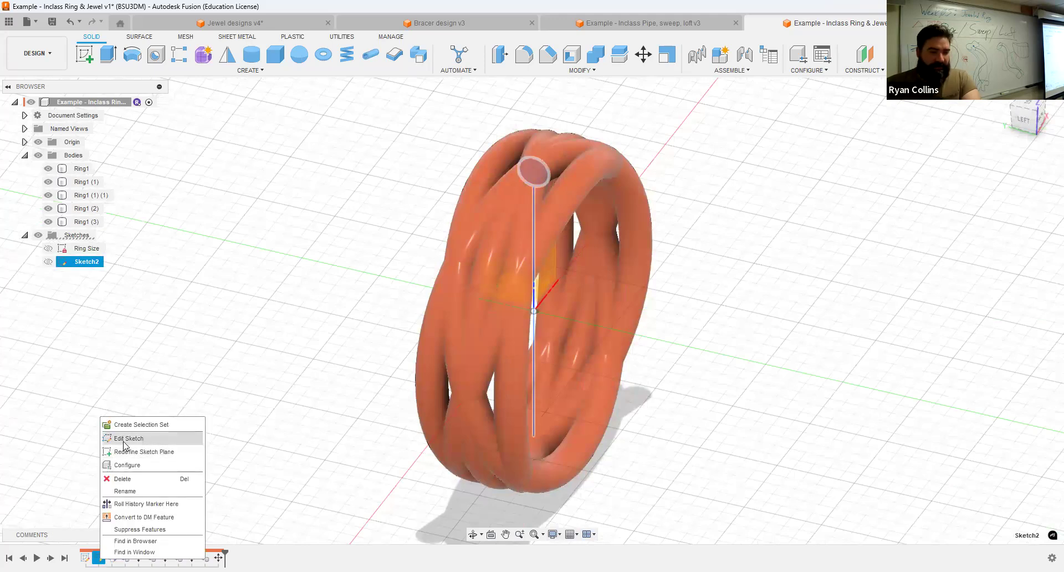
{"action": "left_click", "coordinate": [124, 439]}
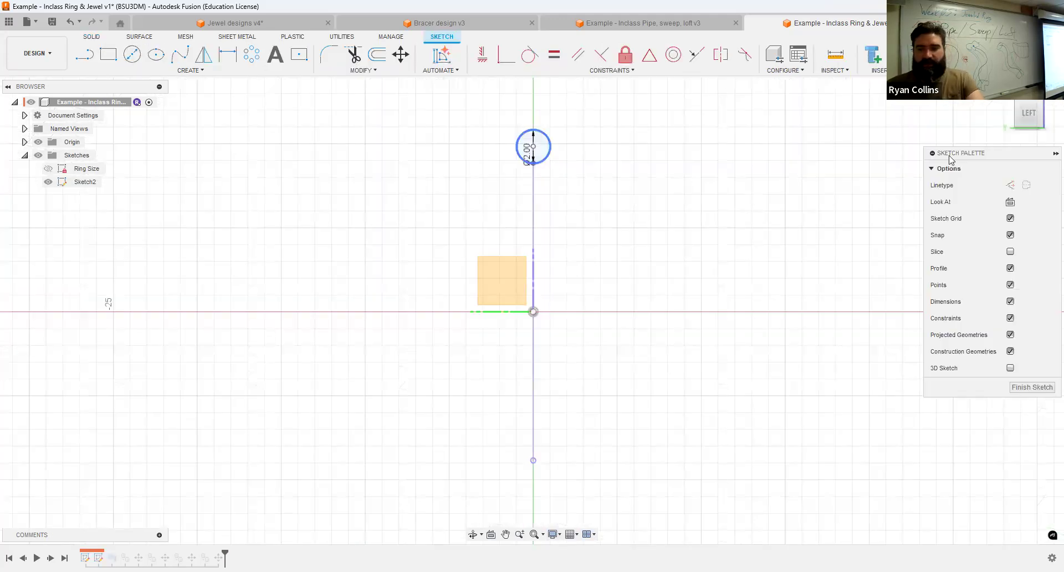
{"action": "key", "text": "m"}
{"action": "key", "text": "Escape"}
{"action": "scroll", "coordinate": [521, 151], "scroll_direction": "up", "scroll_amount": 5}
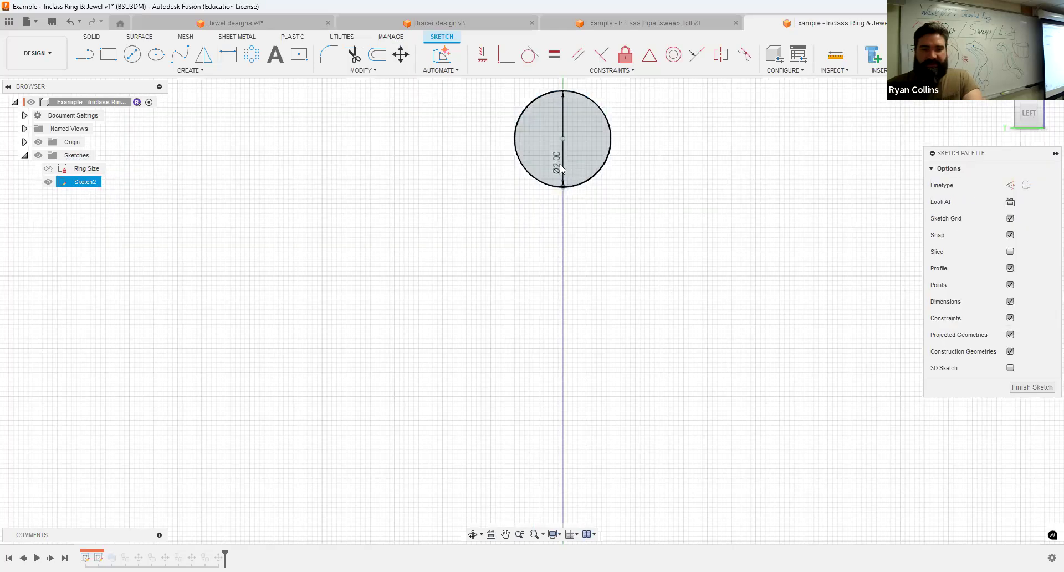
{"action": "double_click", "coordinate": [558, 172]}
{"action": "type", "text": "1"}
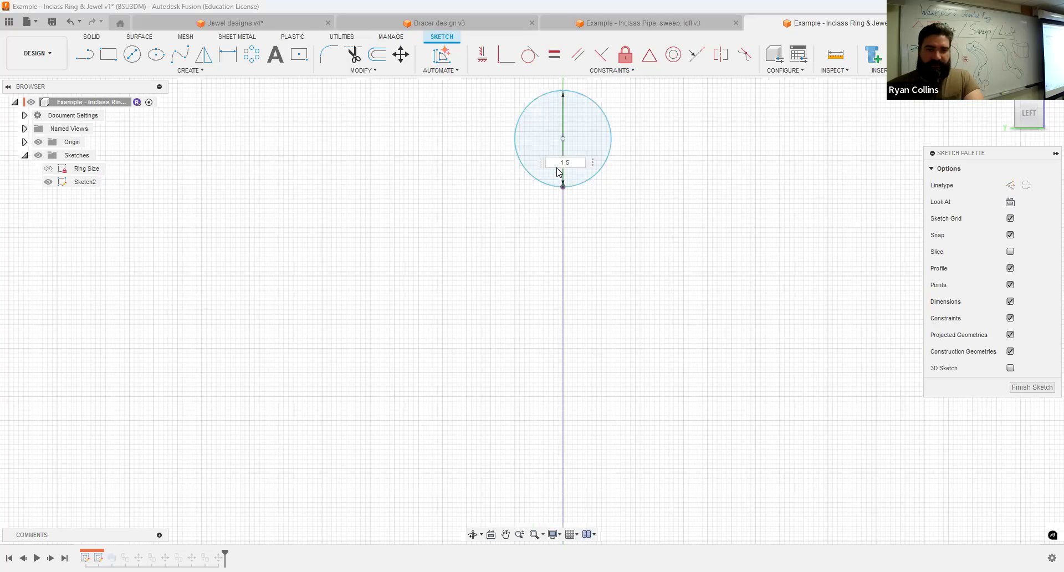
{"action": "type", "text": ".5"}
{"action": "key", "text": "Return"}
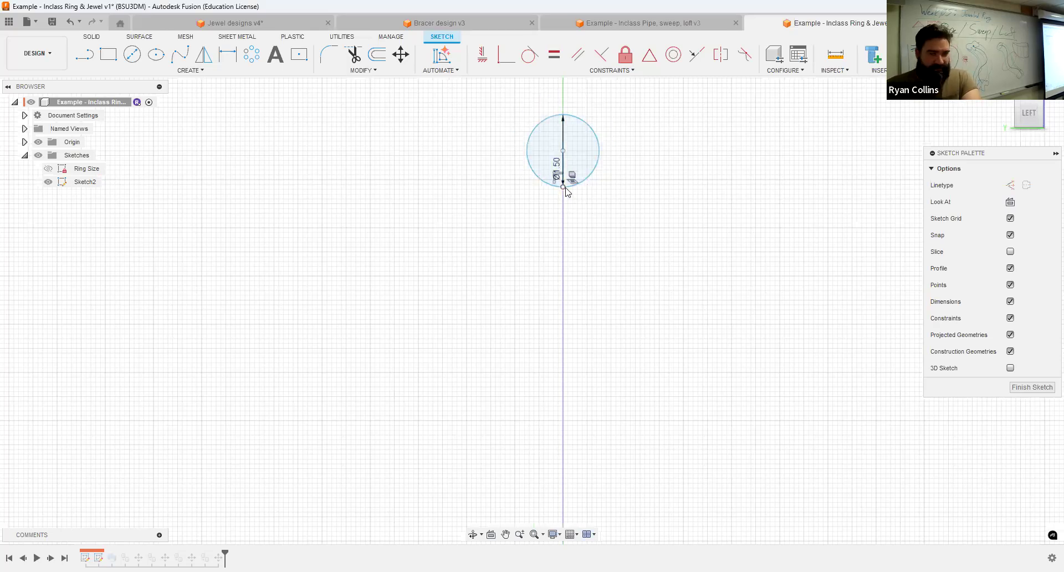
{"action": "left_click", "coordinate": [982, 56]}
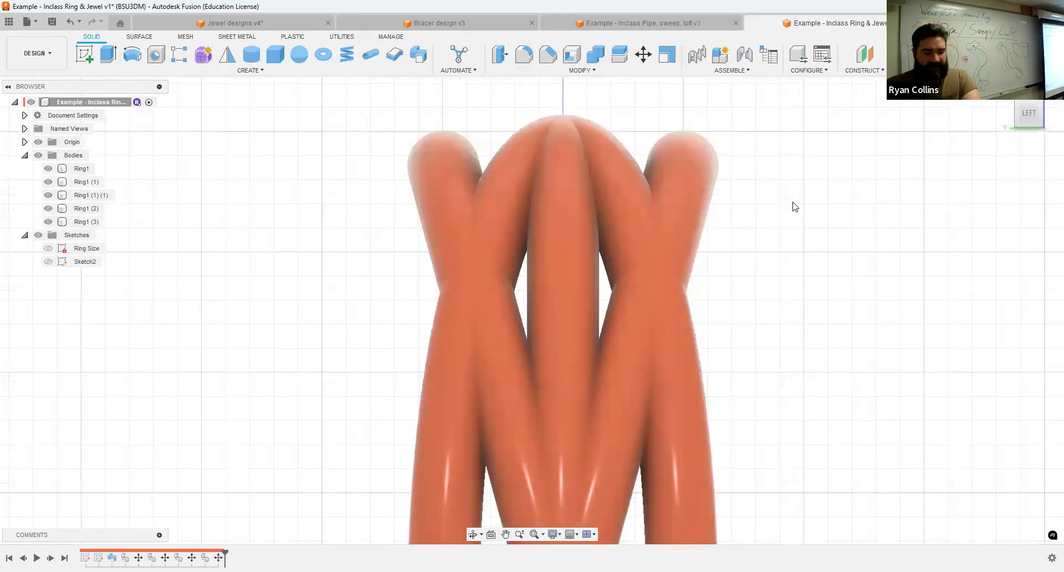
Examine the interwoven ring bands and the gaps between them from several angles.
{"action": "mouse_move", "coordinate": [777, 215]}
{"action": "middle_mouse_down", "text": "shift"}
{"action": "mouse_move", "coordinate": [761, 218]}
{"action": "mouse_move", "coordinate": [763, 229]}
{"action": "middle_mouse_up", "text": "shift"}
{"action": "scroll", "coordinate": [762, 230], "scroll_direction": "down", "scroll_amount": 3}
{"action": "middle_click_drag", "start_coordinate": [800, 190], "coordinate": [731, 191], "text": "shift"}
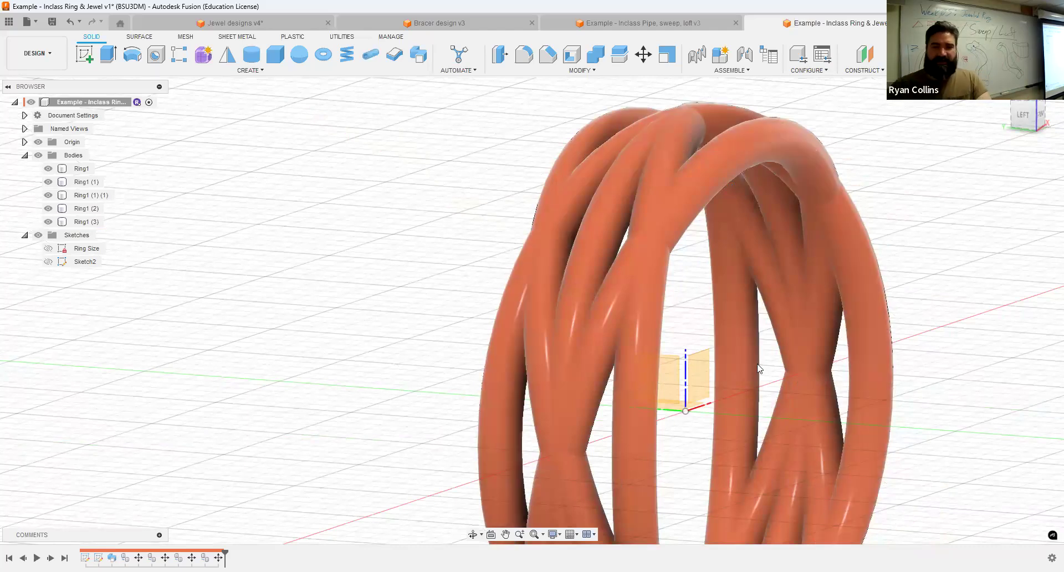
{"action": "scroll", "coordinate": [759, 369], "scroll_direction": "down", "scroll_amount": 6}
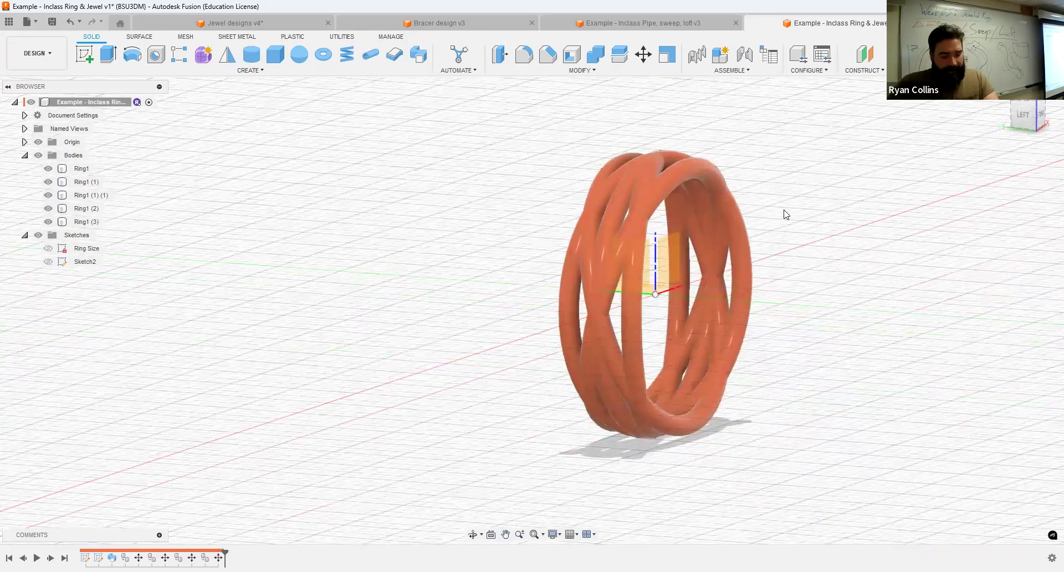
{"action": "middle_click_drag", "start_coordinate": [824, 207], "coordinate": [842, 195], "text": "shift"}
{"action": "left_click", "coordinate": [677, 262]}
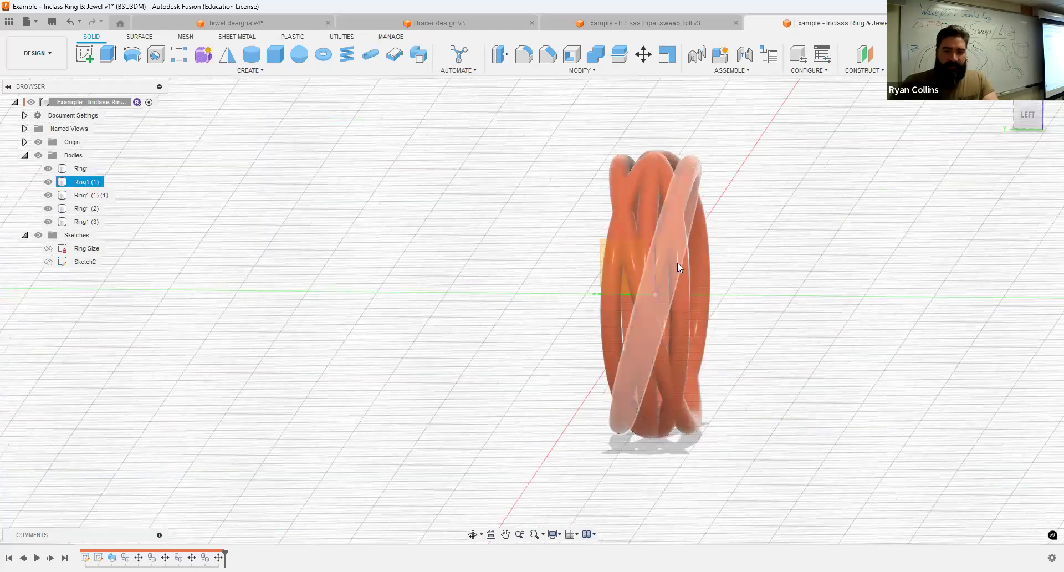
{"action": "mouse_move", "coordinate": [721, 231]}
{"action": "middle_mouse_down", "text": "shift"}
{"action": "mouse_move", "coordinate": [708, 231]}
{"action": "mouse_move", "coordinate": [752, 227]}
{"action": "mouse_move", "coordinate": [732, 230]}
{"action": "middle_mouse_up", "text": "shift"}
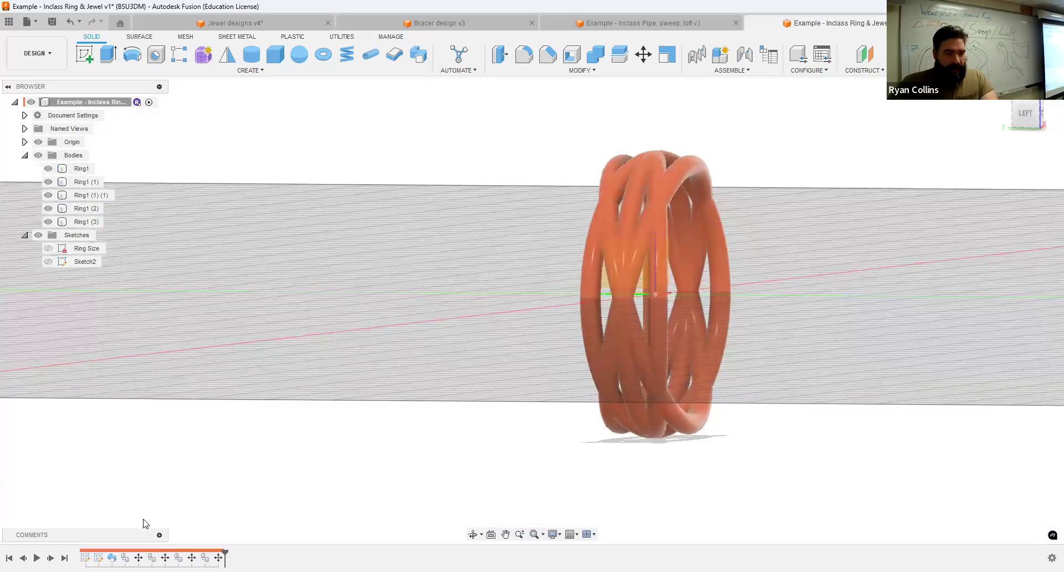
{"action": "left_click", "coordinate": [633, 203]}
{"action": "left_click", "coordinate": [684, 189]}
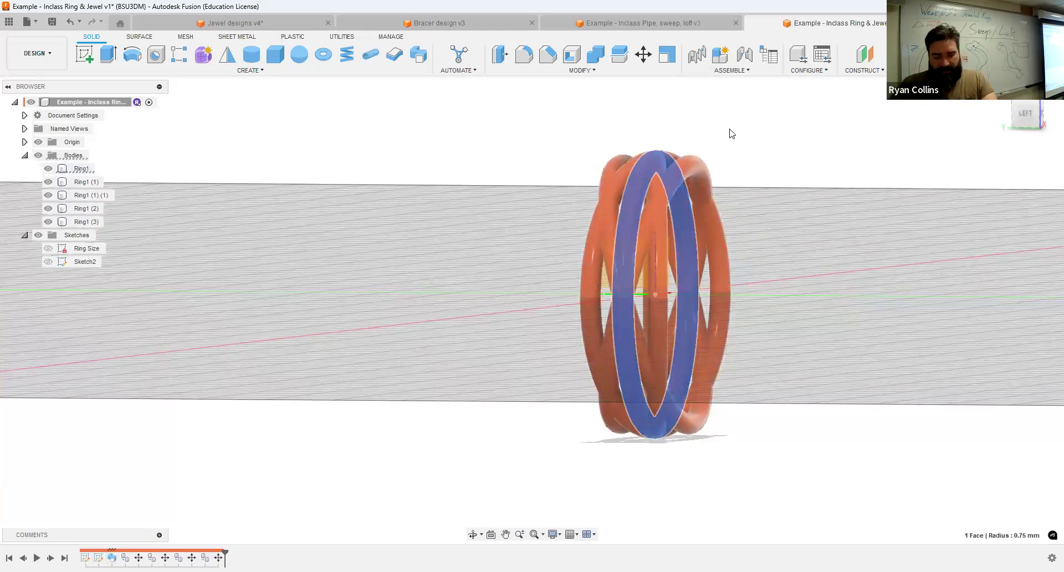
{"action": "key", "text": "m"}
{"action": "middle_click_drag", "start_coordinate": [783, 260], "coordinate": [726, 297], "text": "shift"}
{"action": "left_click", "coordinate": [1003, 152]}
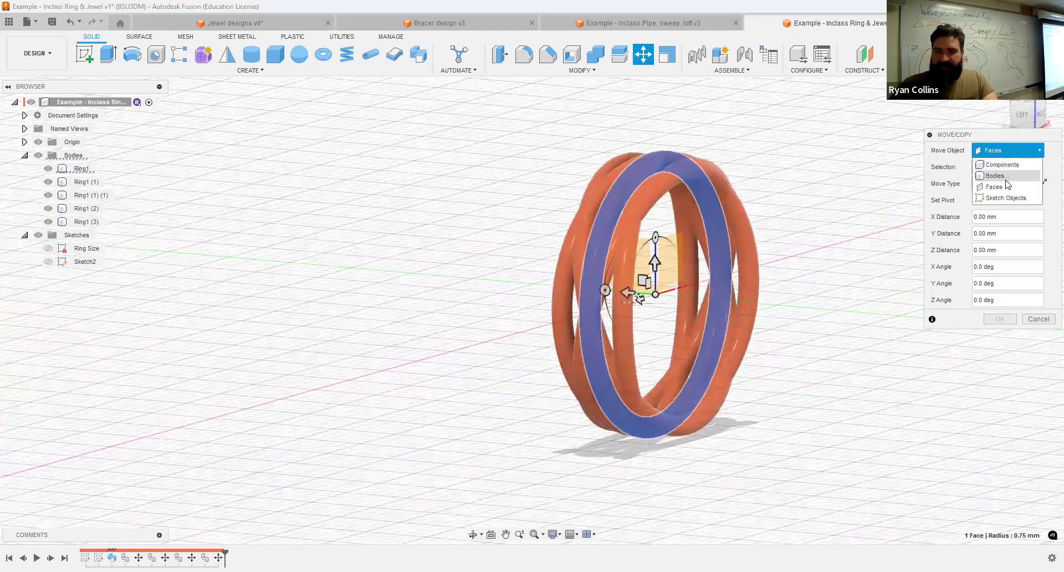
{"action": "left_click", "coordinate": [614, 192]}
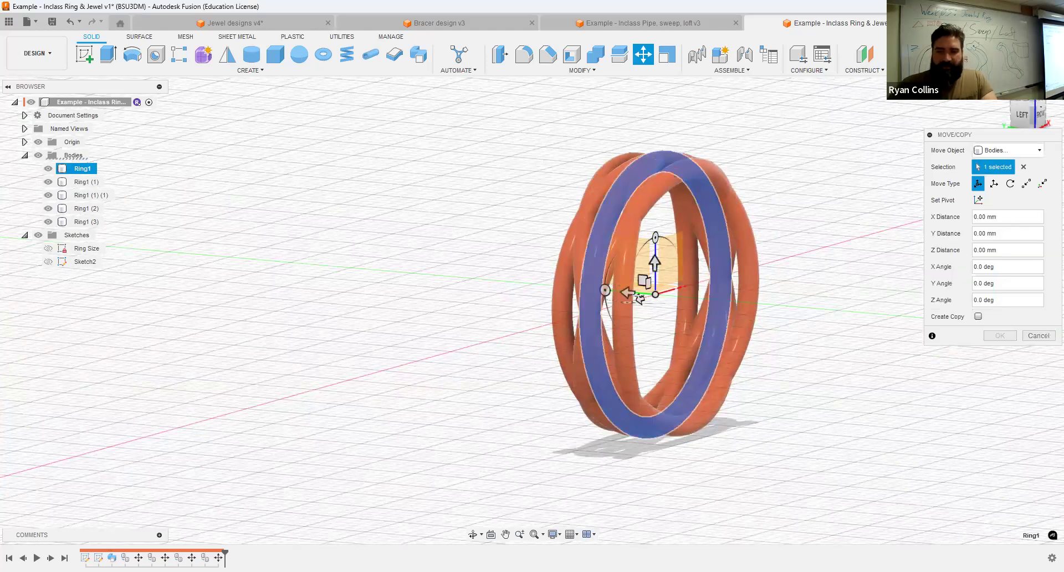
{"action": "left_click", "coordinate": [1024, 117]}
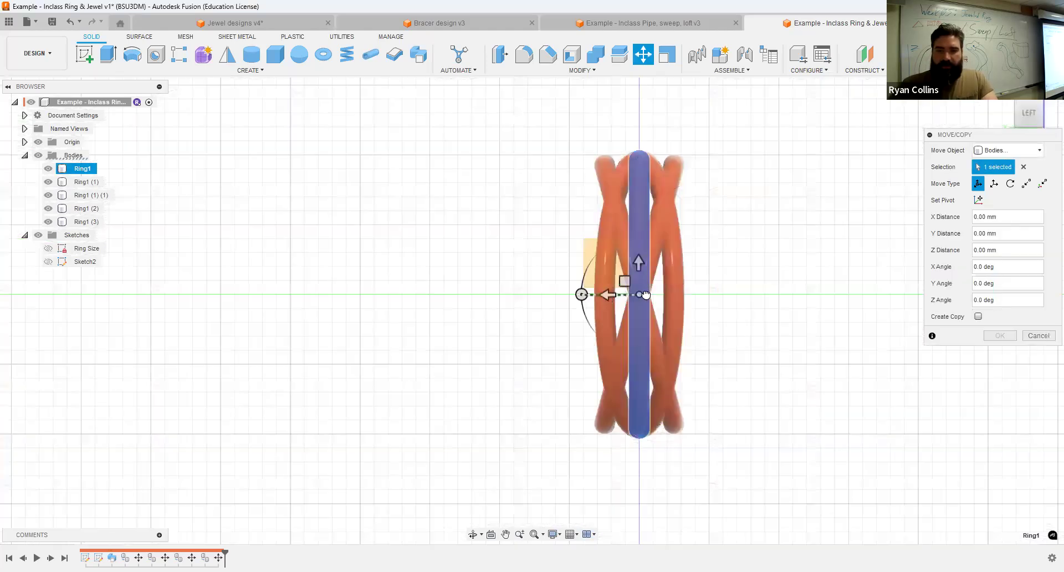
{"action": "left_click_drag", "start_coordinate": [650, 294], "coordinate": [656, 292]}
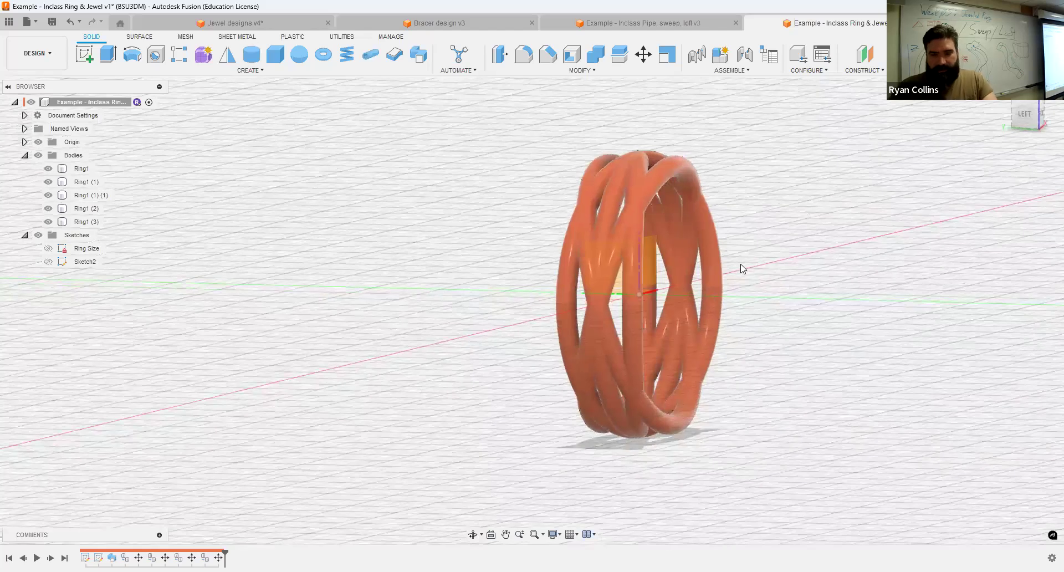
Create a copy of the Ring1 body with Move/Copy, offset -3 mm along Z to form one straight edge band.
{"action": "key", "text": "m"}
{"action": "left_click", "coordinate": [610, 204]}
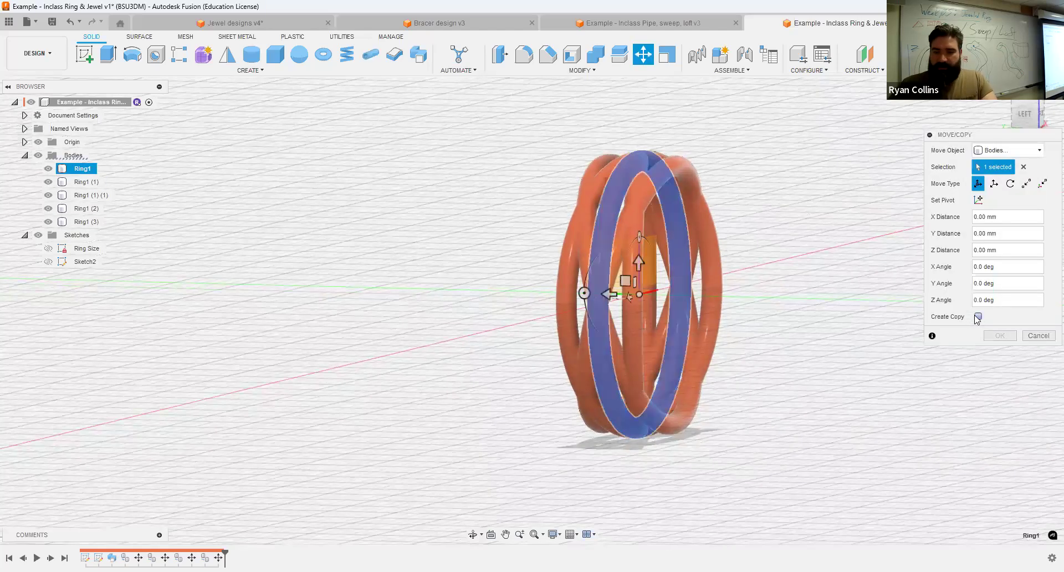
{"action": "left_click", "coordinate": [978, 316]}
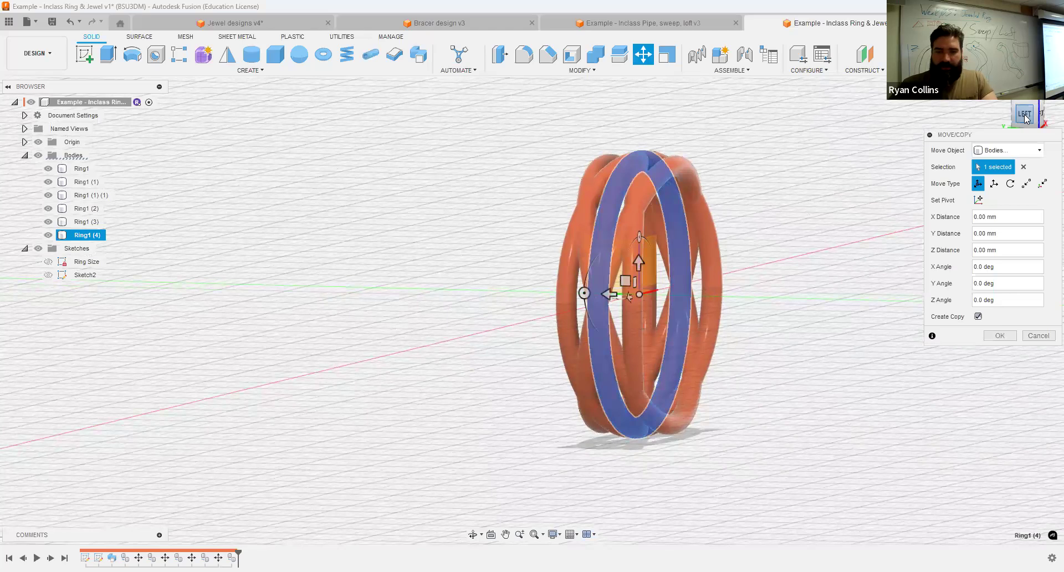
{"action": "left_click", "coordinate": [1023, 114]}
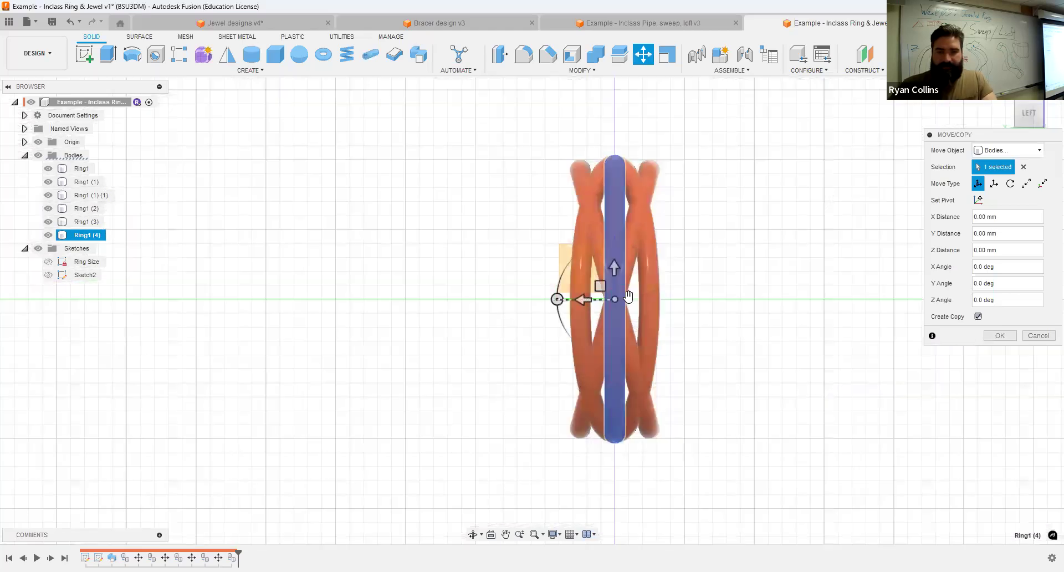
{"action": "left_click_drag", "start_coordinate": [584, 299], "coordinate": [626, 300]}
{"action": "left_click", "coordinate": [1000, 335]}
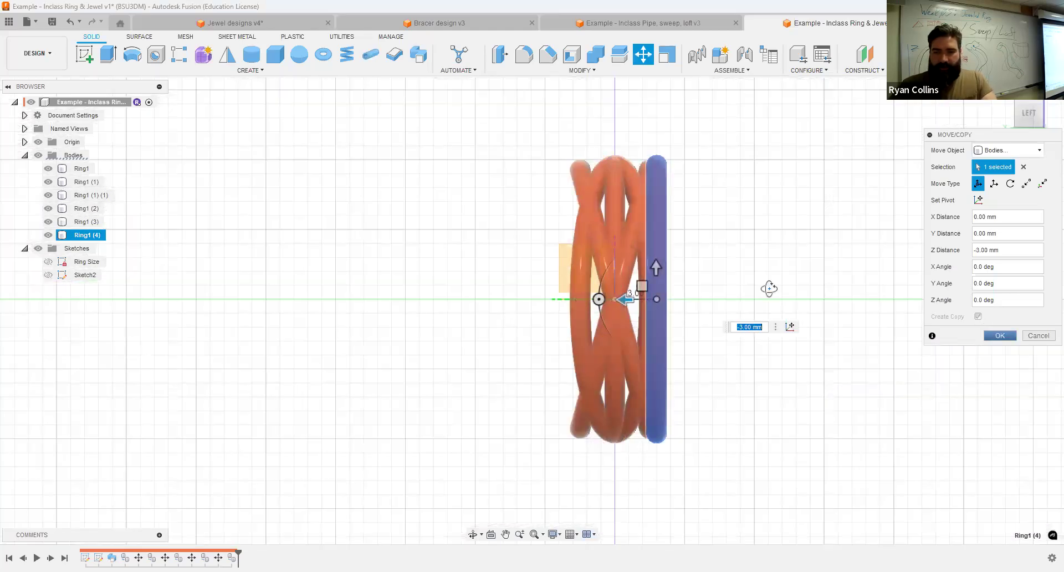
Create a second straight edge band by copying Ring1 with Move/Copy, offset 3 mm along Z to the opposite side.
{"action": "right_click", "coordinate": [751, 295]}
{"action": "left_click", "coordinate": [746, 261]}
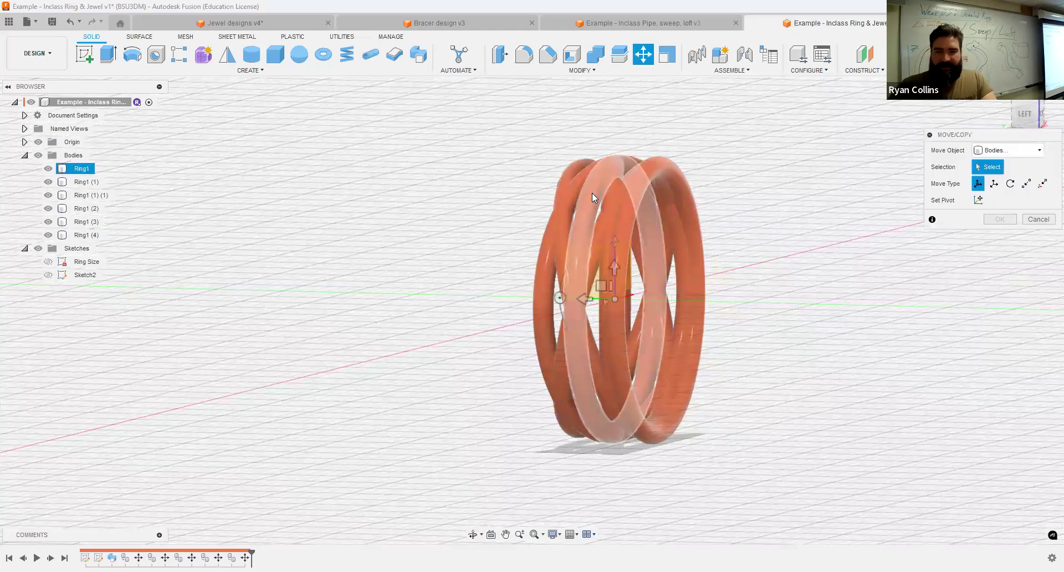
{"action": "left_click", "coordinate": [591, 197]}
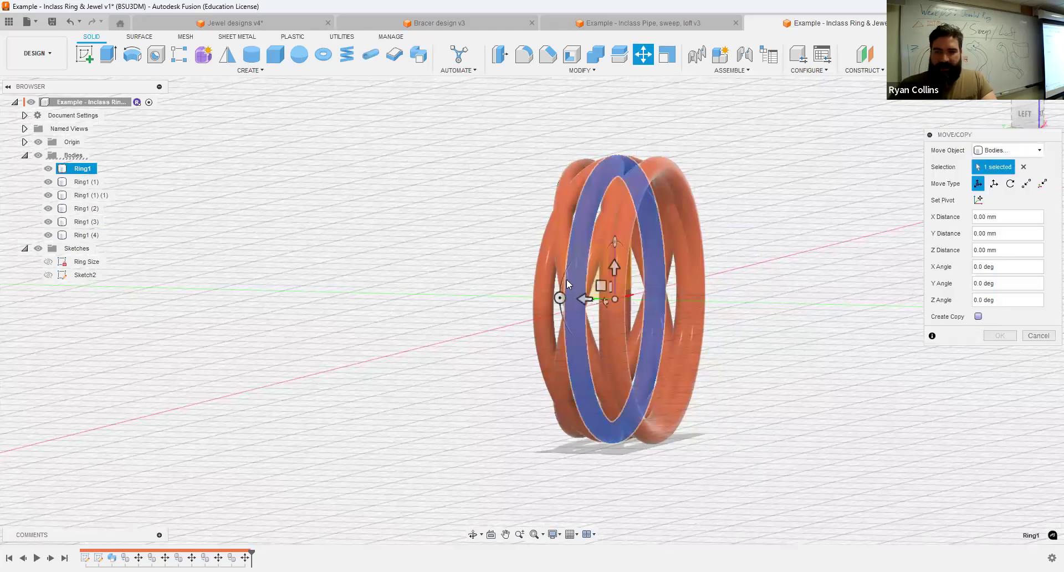
{"action": "left_click", "coordinate": [1022, 114]}
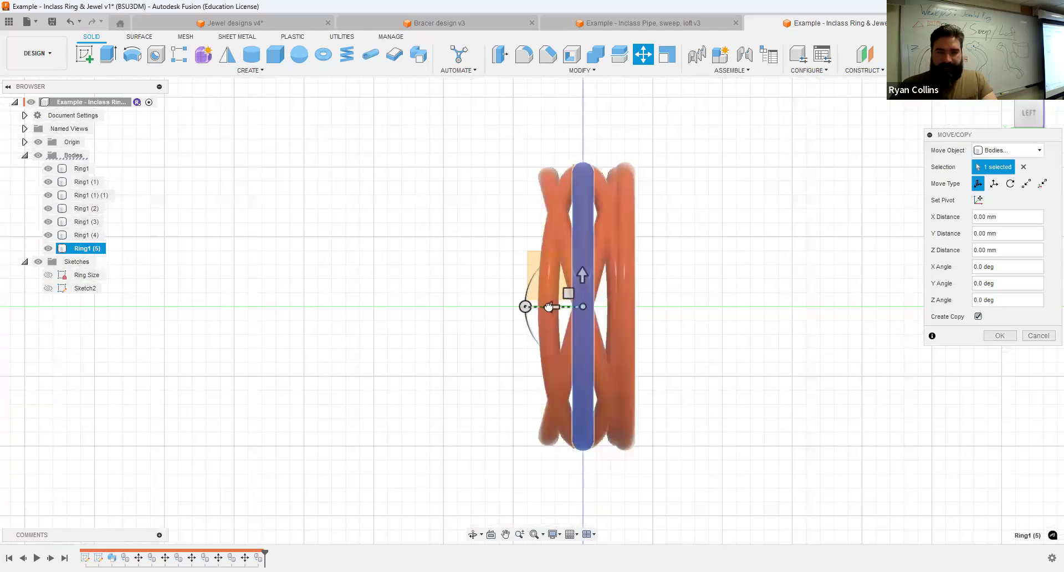
{"action": "left_click_drag", "start_coordinate": [548, 307], "coordinate": [508, 306]}
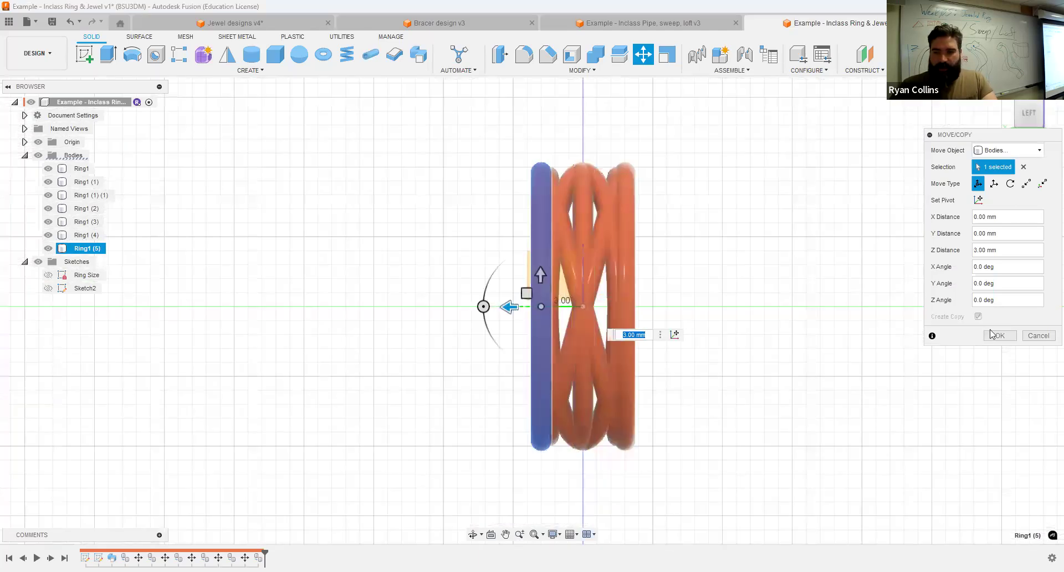
{"action": "left_click", "coordinate": [1012, 338]}
{"action": "middle_click_drag", "start_coordinate": [850, 219], "coordinate": [819, 254], "text": "shift"}
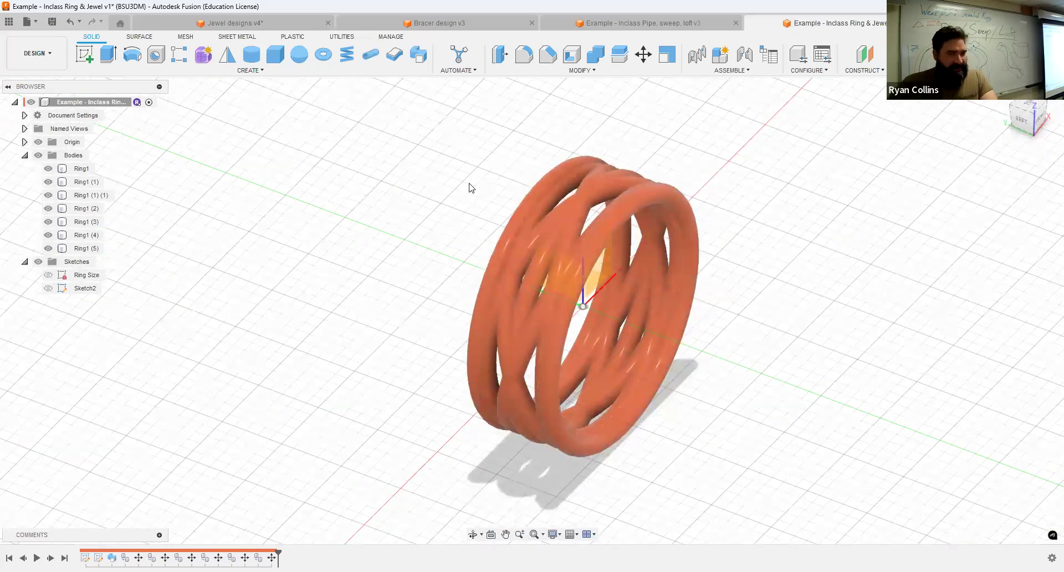
Combine all seven ring bodies into a single body with a Join operation, using the front straight edge band as target.
{"action": "left_click", "coordinate": [596, 54]}
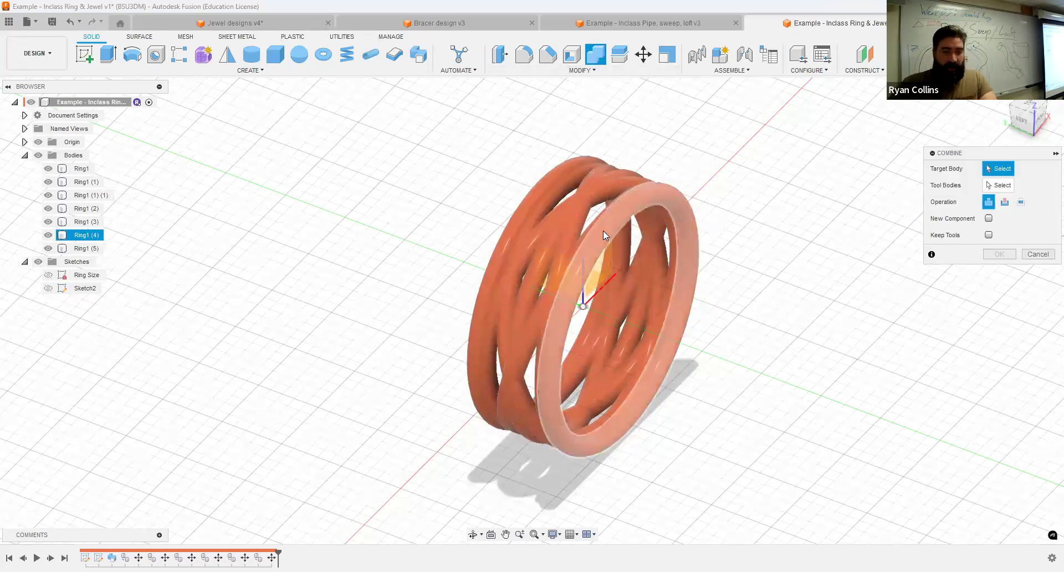
{"action": "left_click", "coordinate": [638, 220]}
{"action": "left_click_drag", "start_coordinate": [703, 175], "coordinate": [489, 237]}
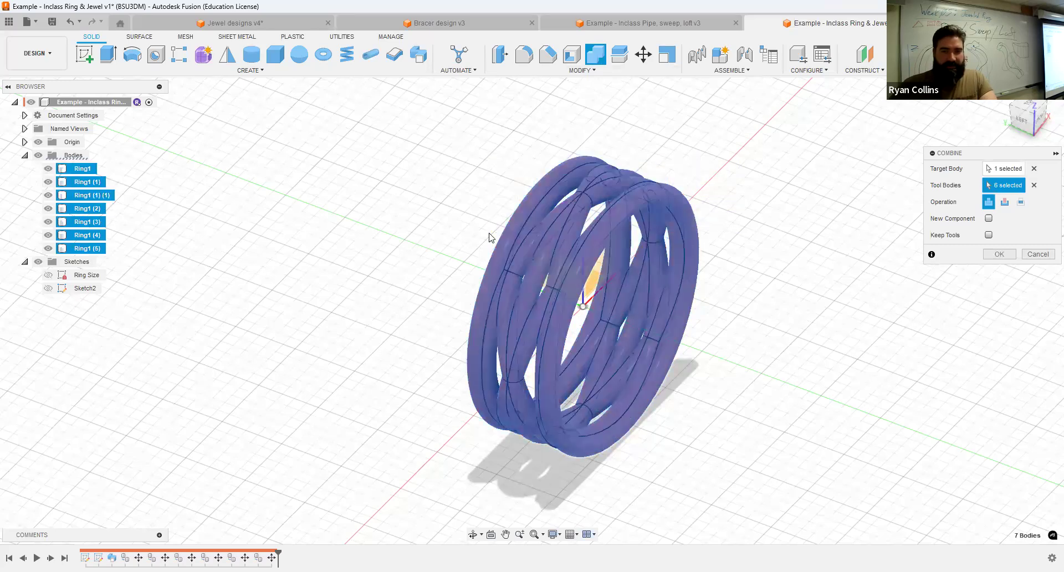
{"action": "left_click", "coordinate": [997, 255]}
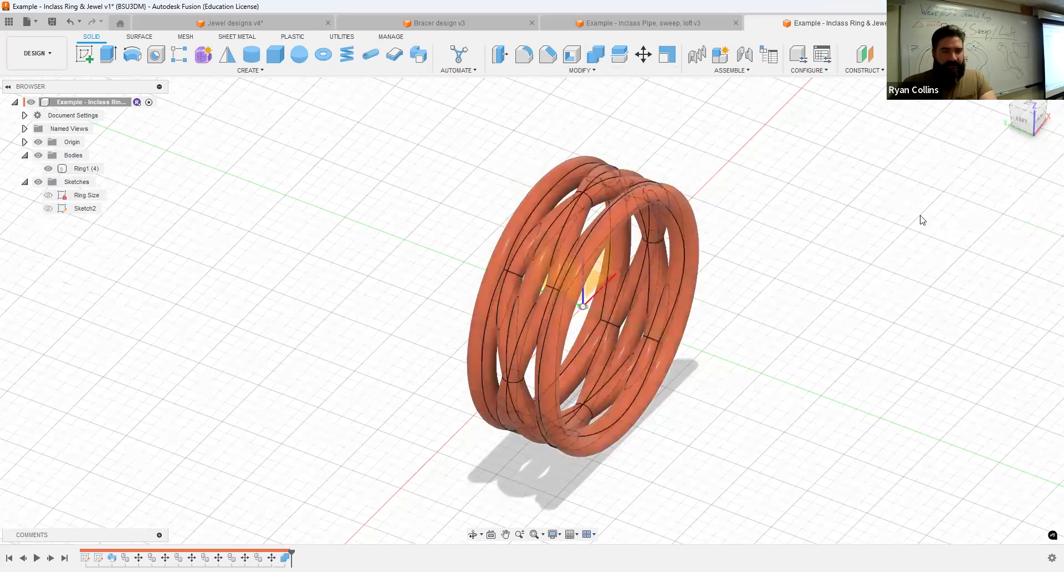
Rename the combined ring body as Ring ring.
{"action": "double_click", "coordinate": [90, 169]}
{"action": "type", "text": "Ring ring"}
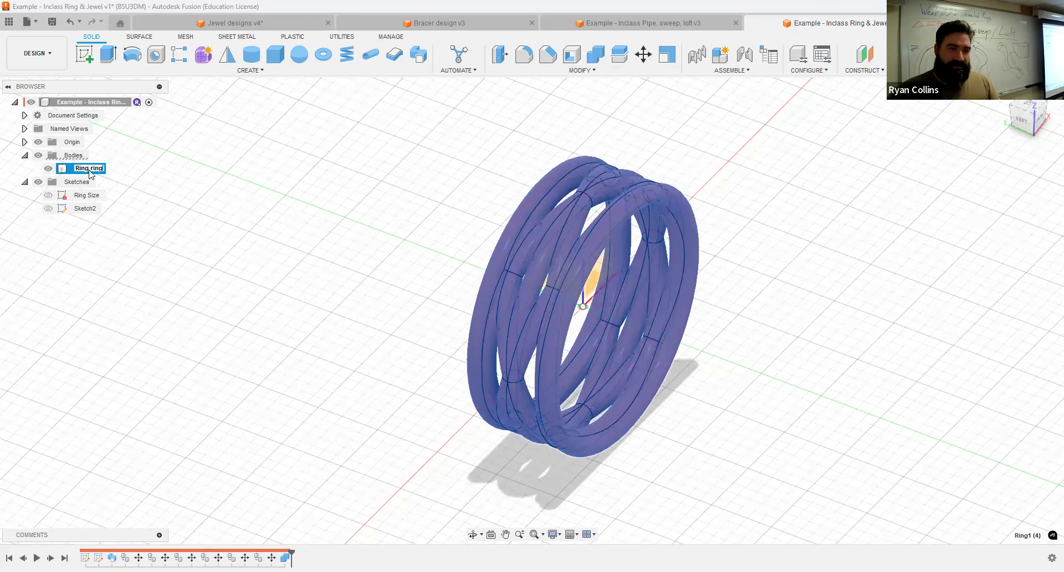
{"action": "key", "text": "Return"}
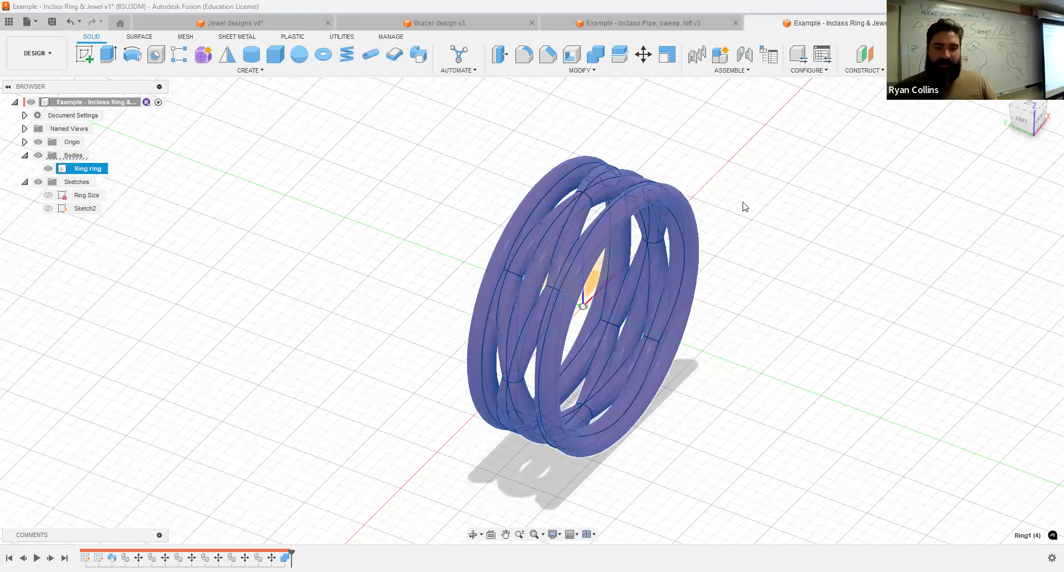
{"action": "left_click", "coordinate": [797, 293]}
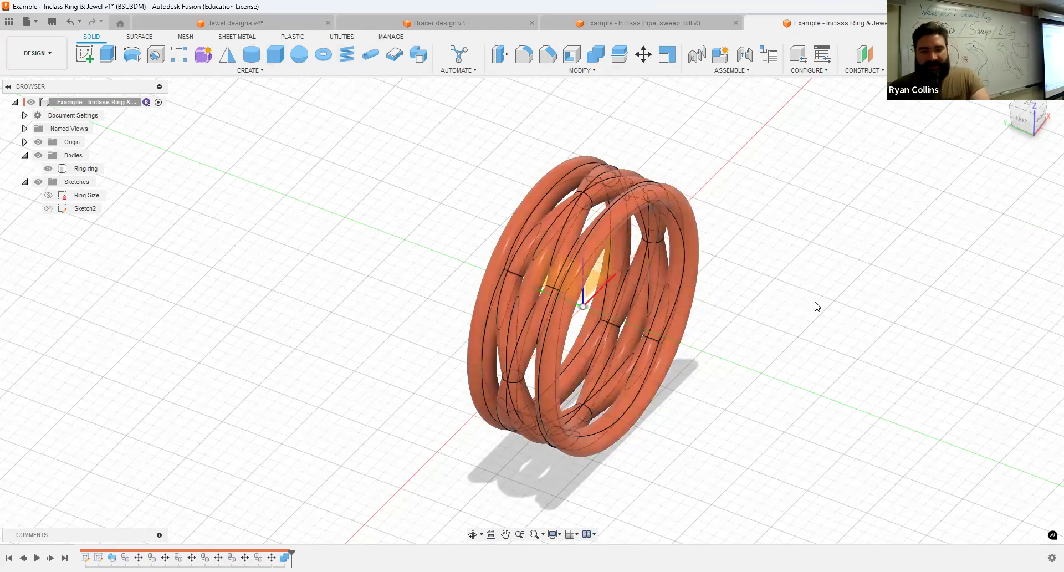
Set the visual style to Shaded with Visible Edges Only and view the combined ring from an angle.
{"action": "middle_click_drag", "start_coordinate": [904, 302], "coordinate": [886, 313], "text": "shift"}
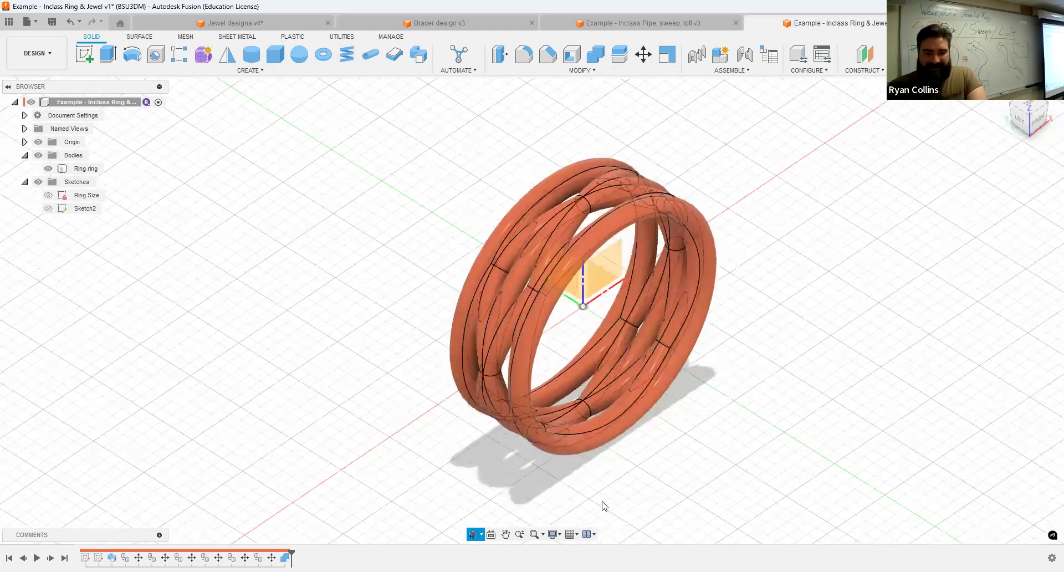
{"action": "left_click", "coordinate": [553, 534]}
{"action": "mouse_move", "coordinate": [609, 453]}
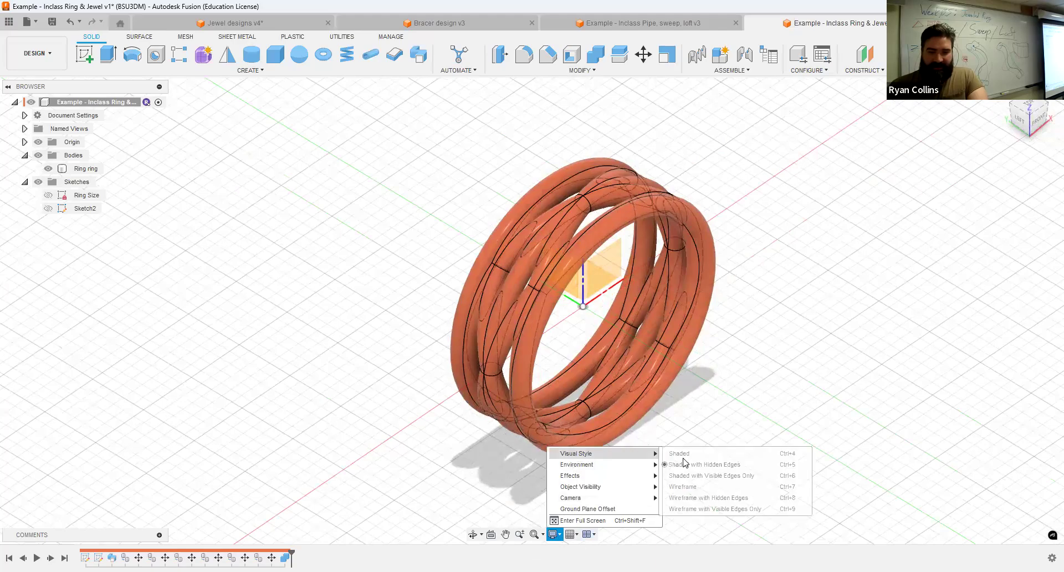
{"action": "middle_click_drag", "start_coordinate": [779, 370], "coordinate": [747, 297], "text": "shift"}
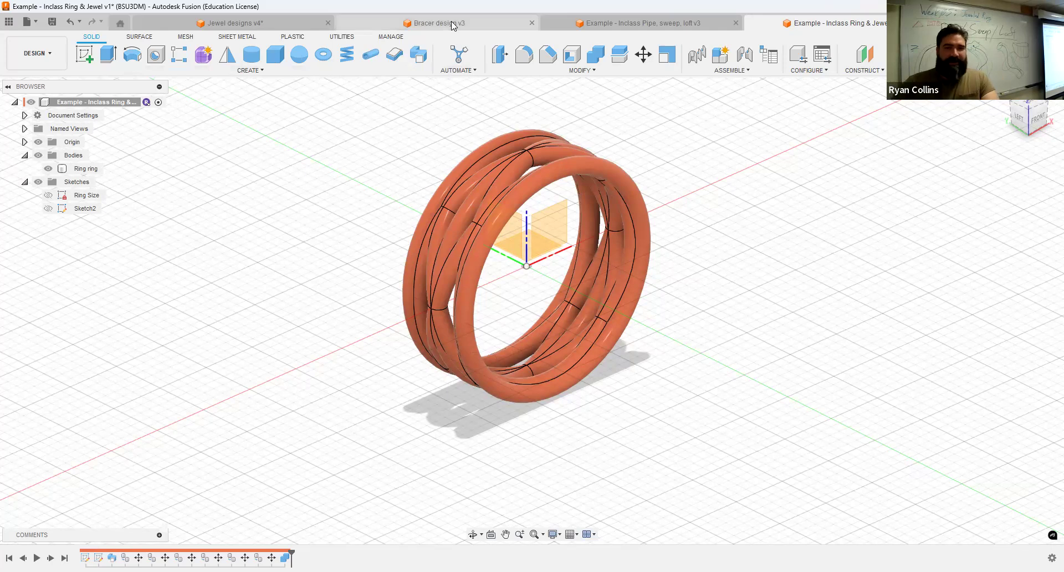
Look at the open pipe, sweep and loft example and the Jewel designs document, and return to the ring design.
{"action": "left_click", "coordinate": [608, 23]}
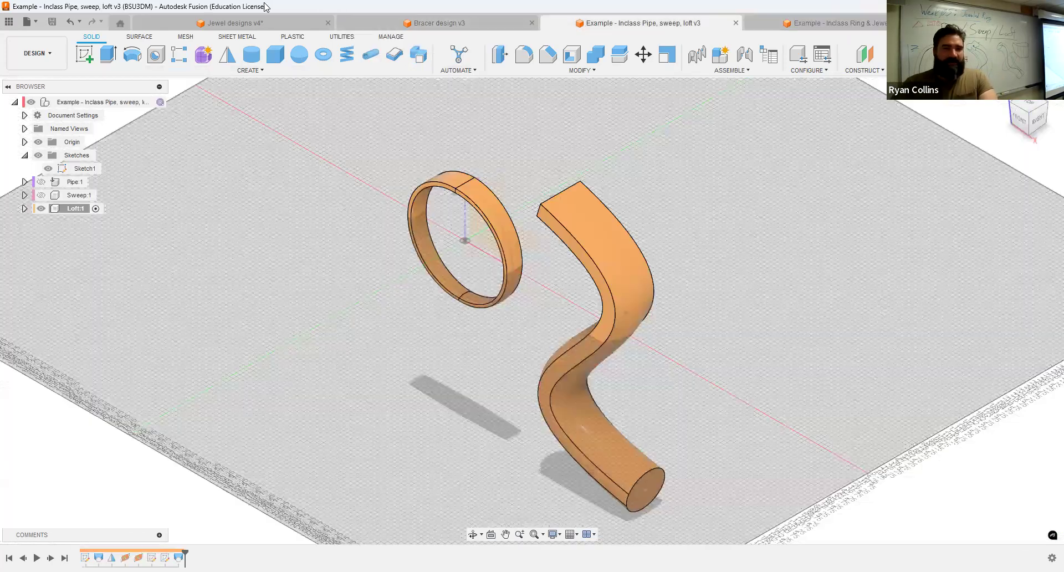
{"action": "left_click", "coordinate": [231, 26]}
{"action": "left_click", "coordinate": [857, 23]}
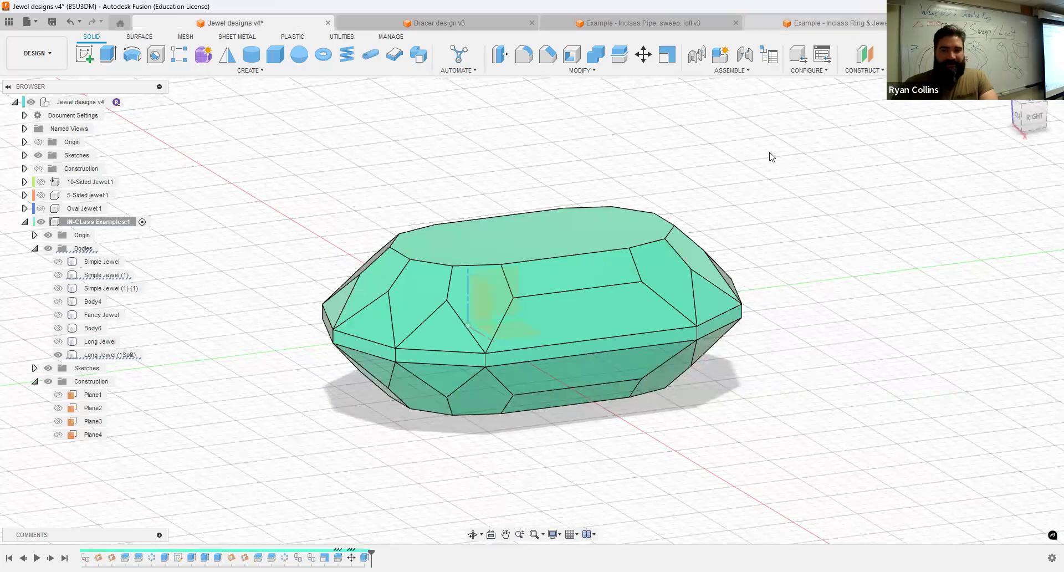
Save the ring design as a new version with the description "combined".
{"action": "left_click", "coordinate": [1004, 95]}
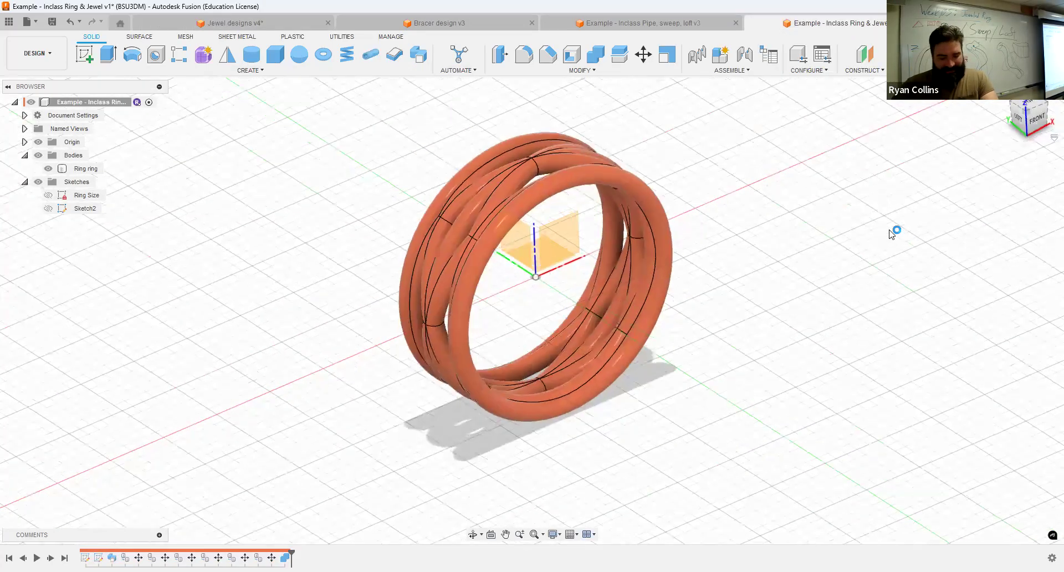
{"action": "key", "text": "ctrl+s"}
{"action": "type", "text": "combined"}
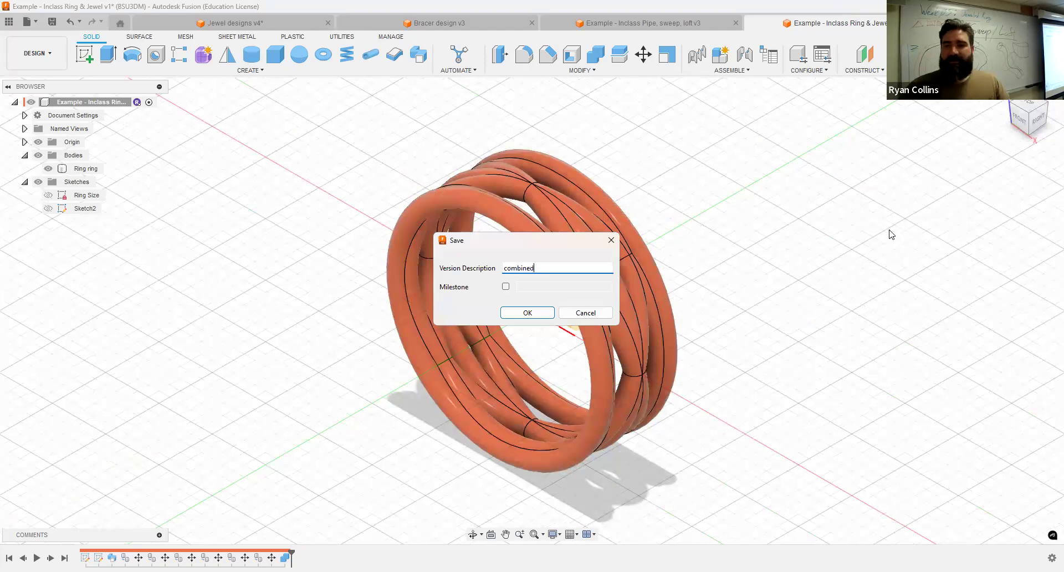
{"action": "key", "text": "Return"}
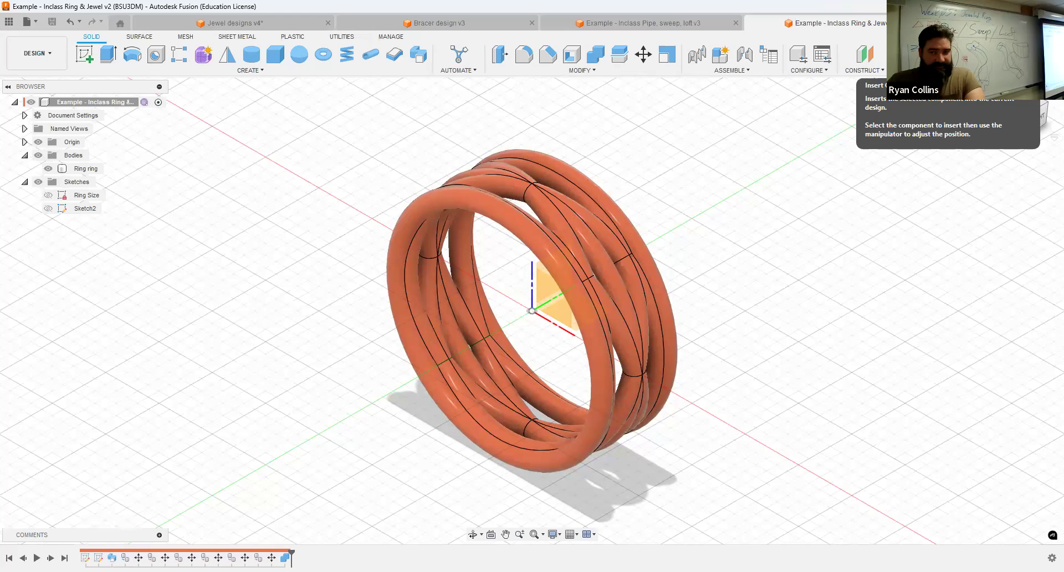
Insert the Jewel designs component from the 03 - Jeweled Ring folder at its default position and break its link.
{"action": "left_click", "coordinate": [948, 55]}
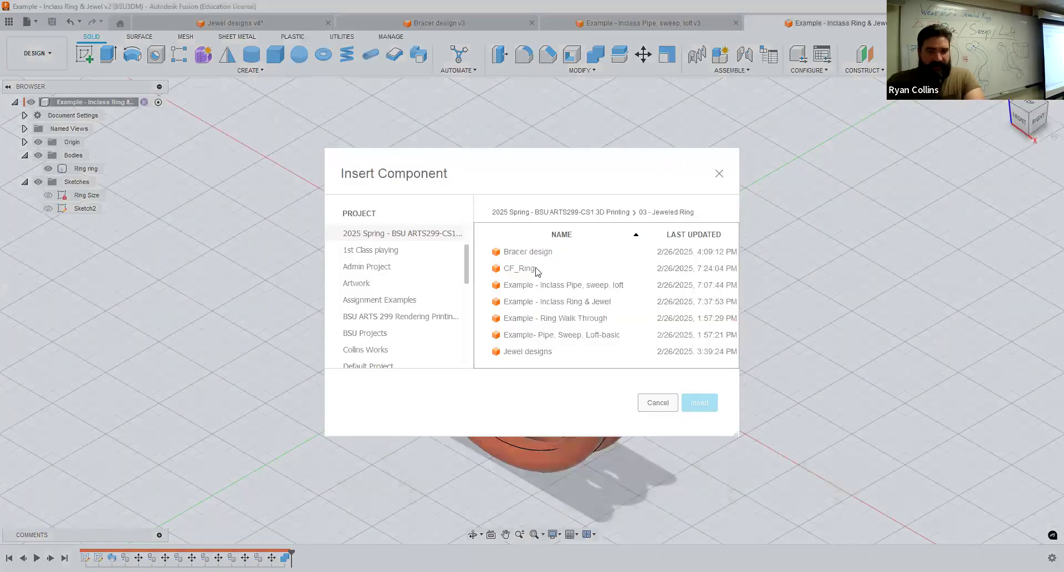
{"action": "left_click", "coordinate": [538, 353]}
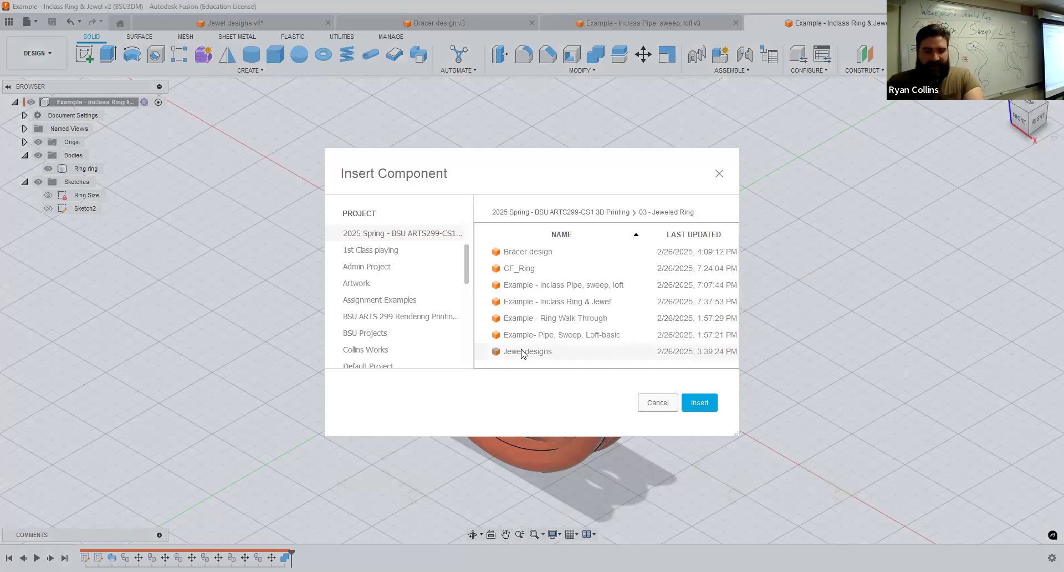
{"action": "left_click", "coordinate": [697, 403]}
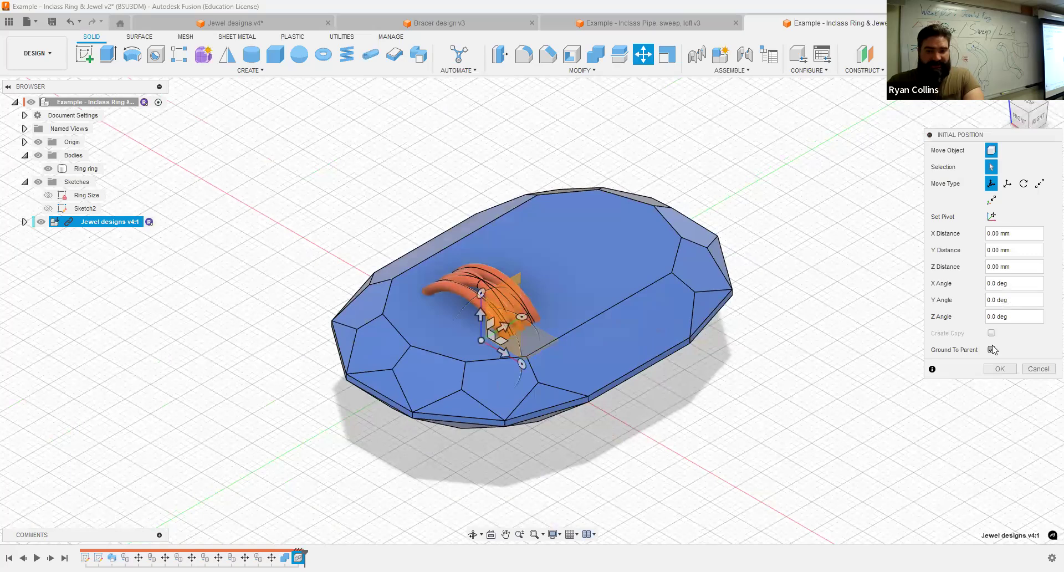
{"action": "left_click", "coordinate": [1008, 371]}
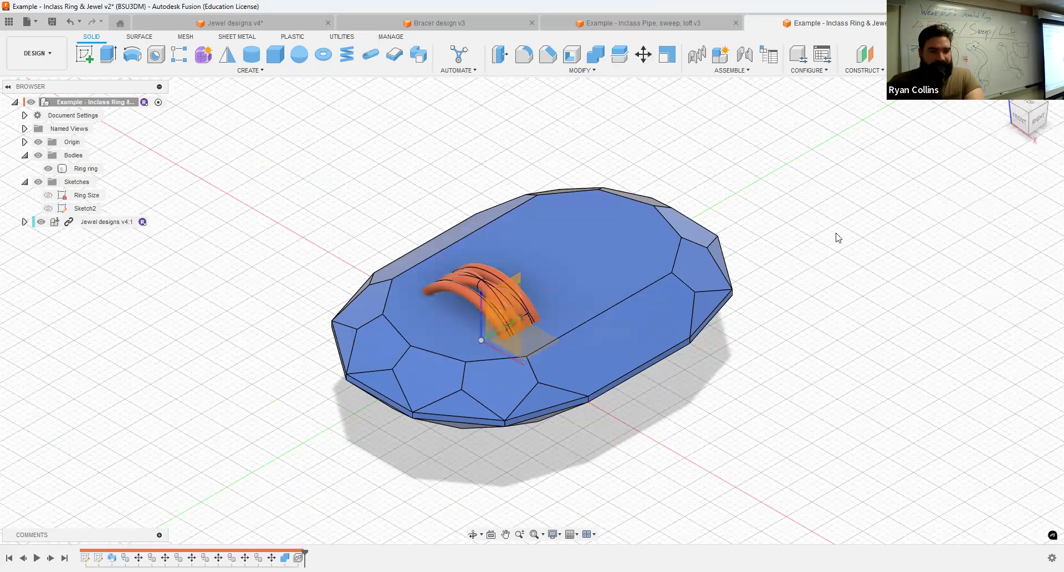
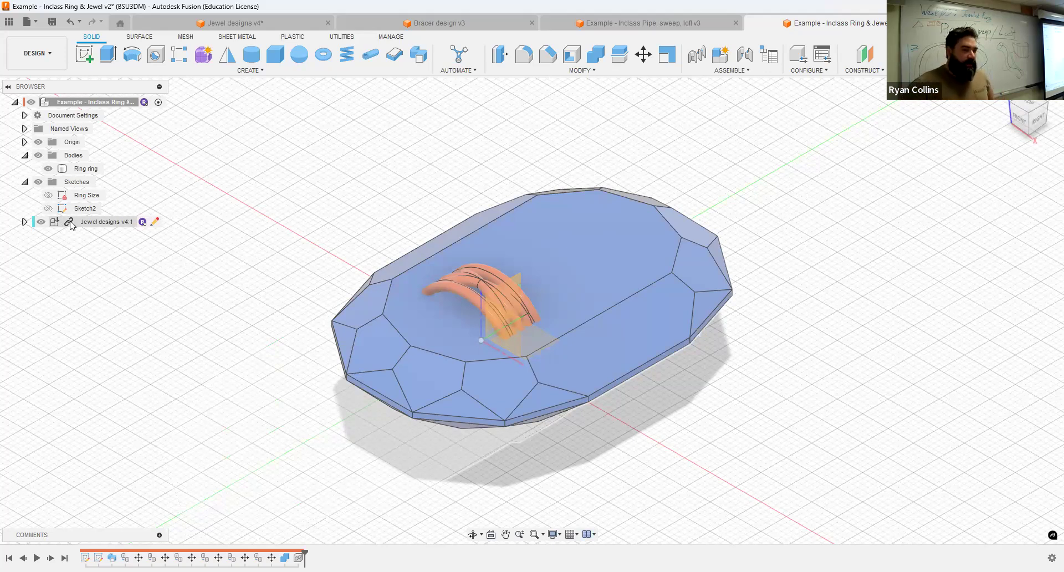
{"action": "right_click", "coordinate": [71, 223]}
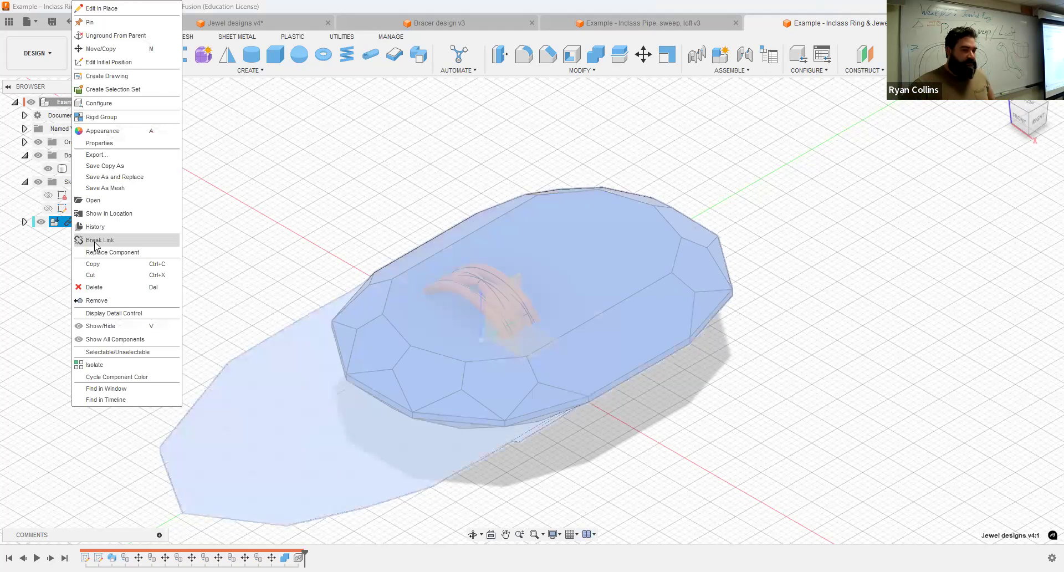
{"action": "left_click", "coordinate": [94, 241]}
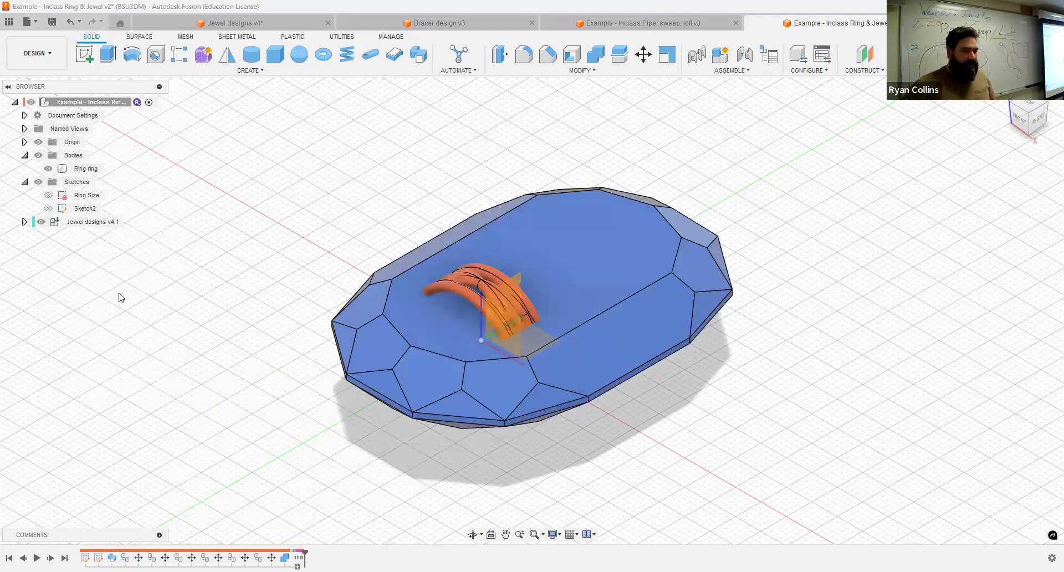
Scale the Split Oval body of the Oval Jewel component uniformly by a factor of 0.15.
{"action": "left_click", "coordinate": [24, 222]}
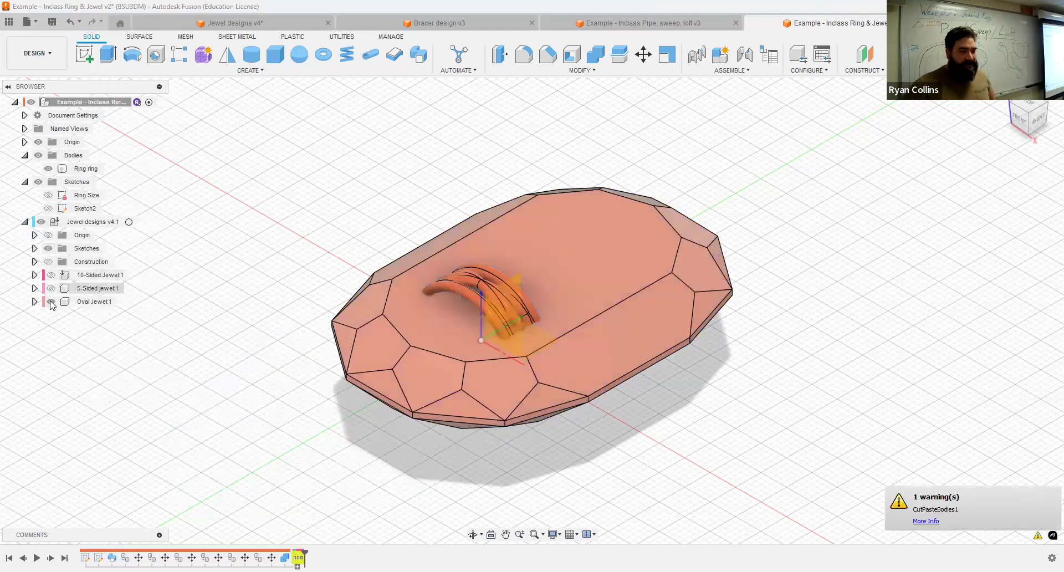
{"action": "left_click", "coordinate": [34, 302]}
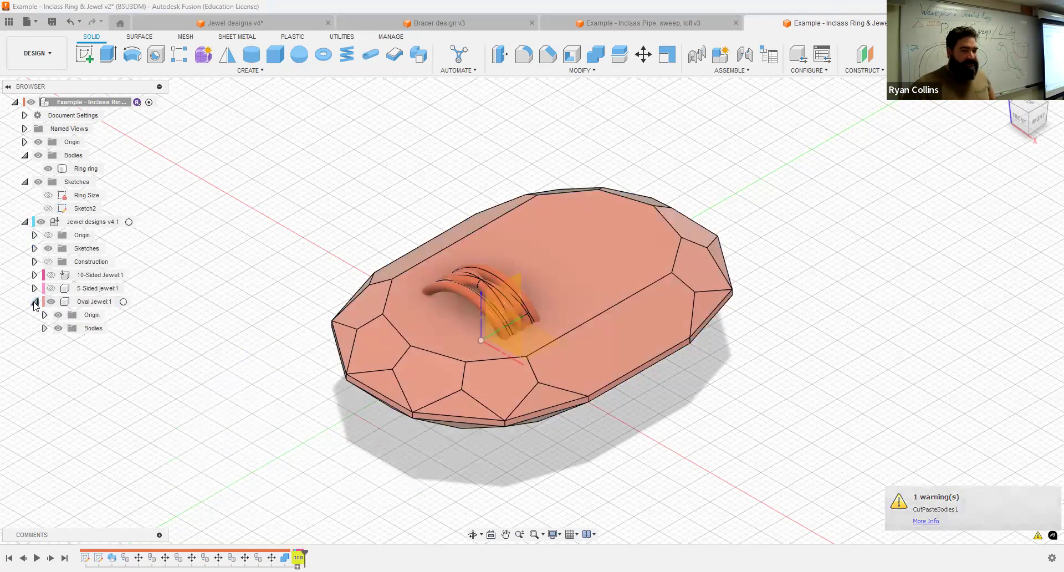
{"action": "left_click", "coordinate": [45, 328]}
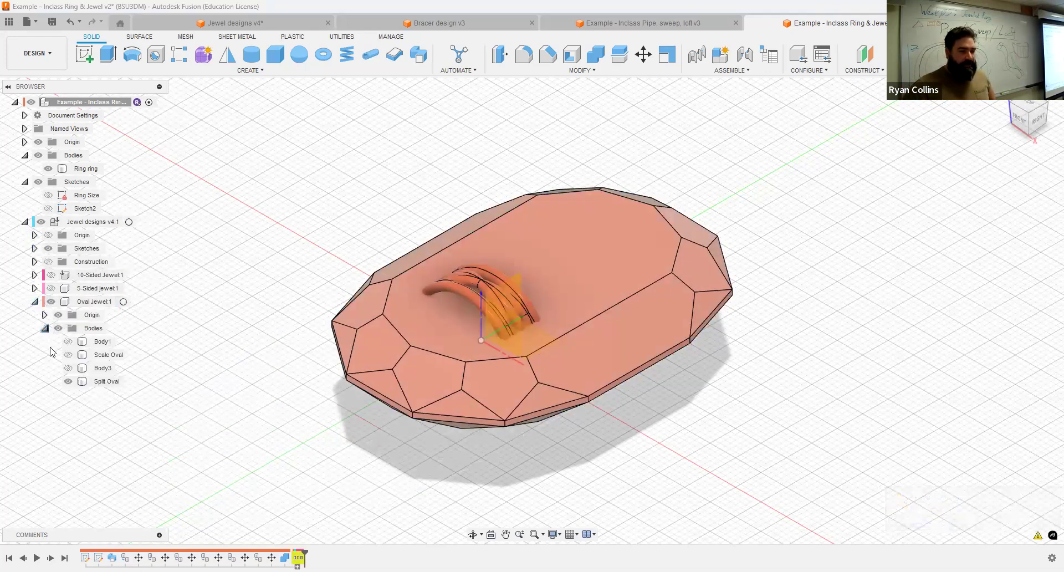
{"action": "left_click", "coordinate": [106, 382]}
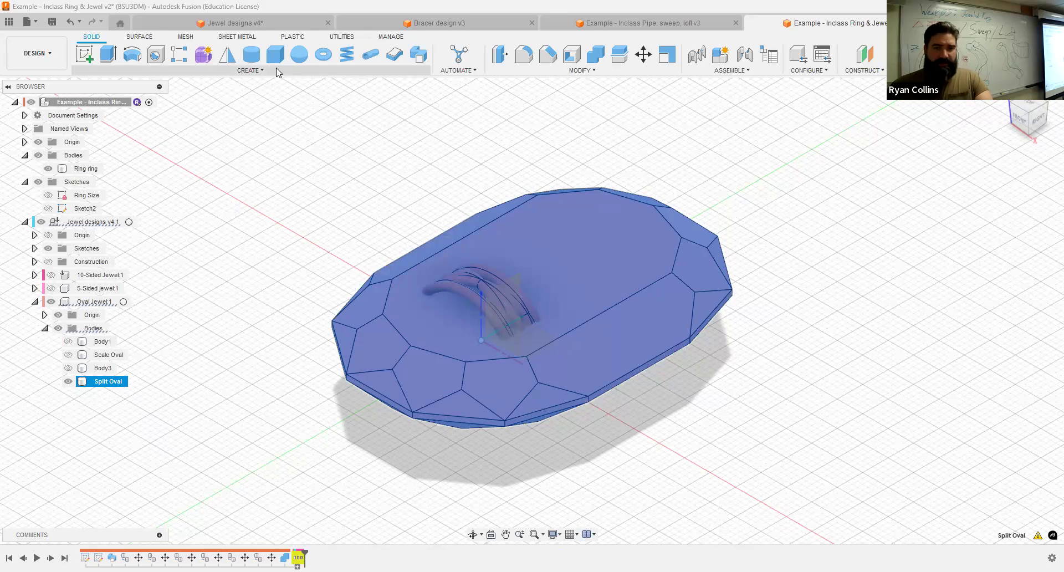
{"action": "left_click", "coordinate": [582, 71]}
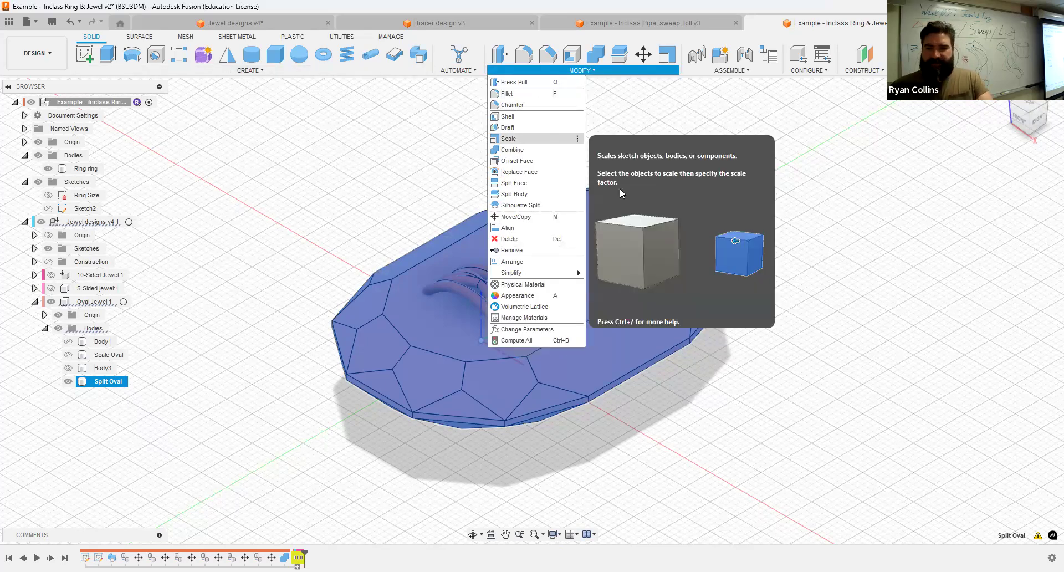
{"action": "left_click", "coordinate": [551, 140]}
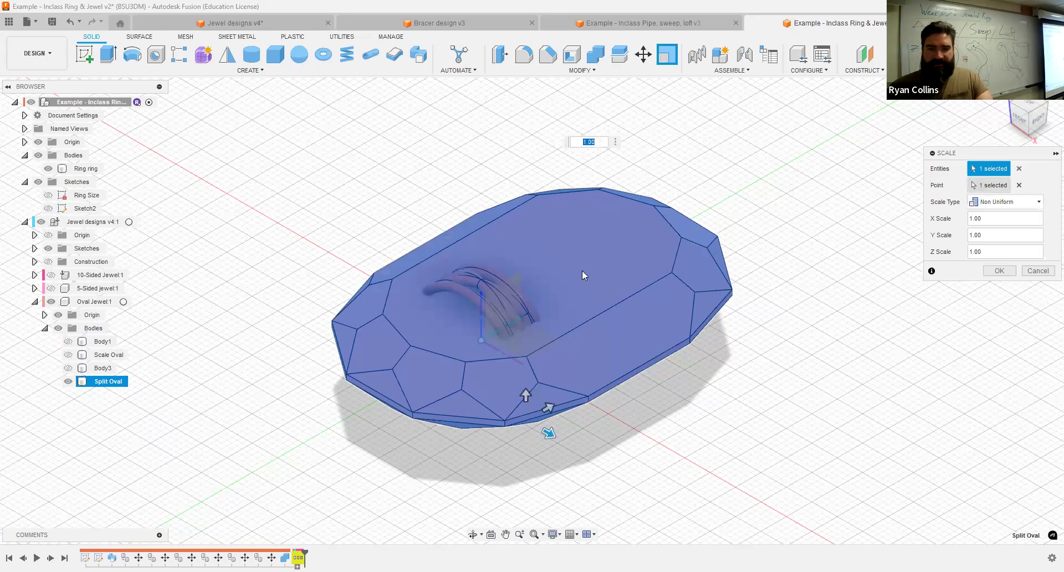
{"action": "middle_click_drag", "start_coordinate": [765, 283], "coordinate": [575, 296], "text": "shift"}
{"action": "left_click", "coordinate": [1008, 204]}
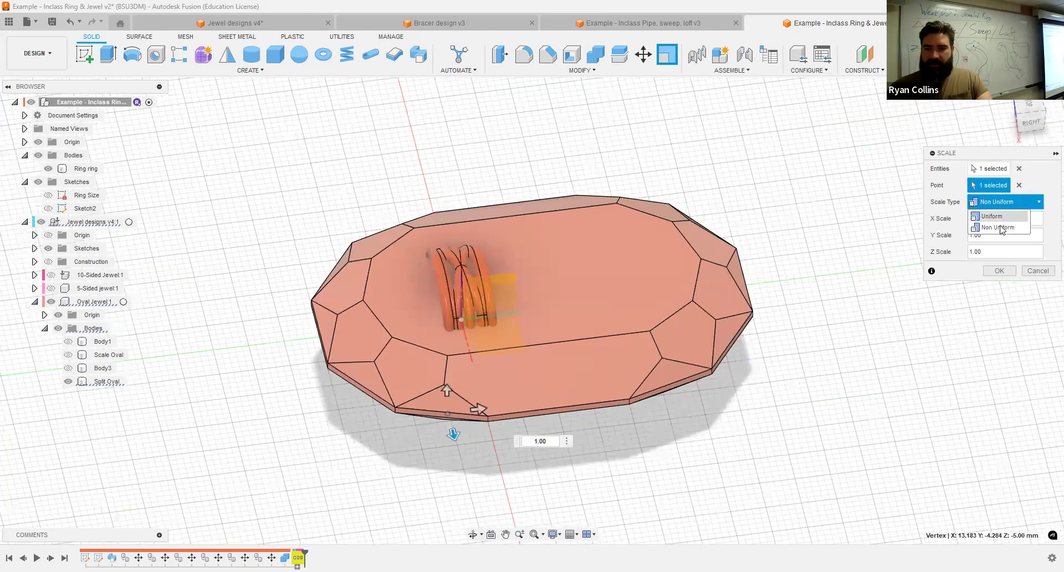
{"action": "left_click", "coordinate": [999, 220]}
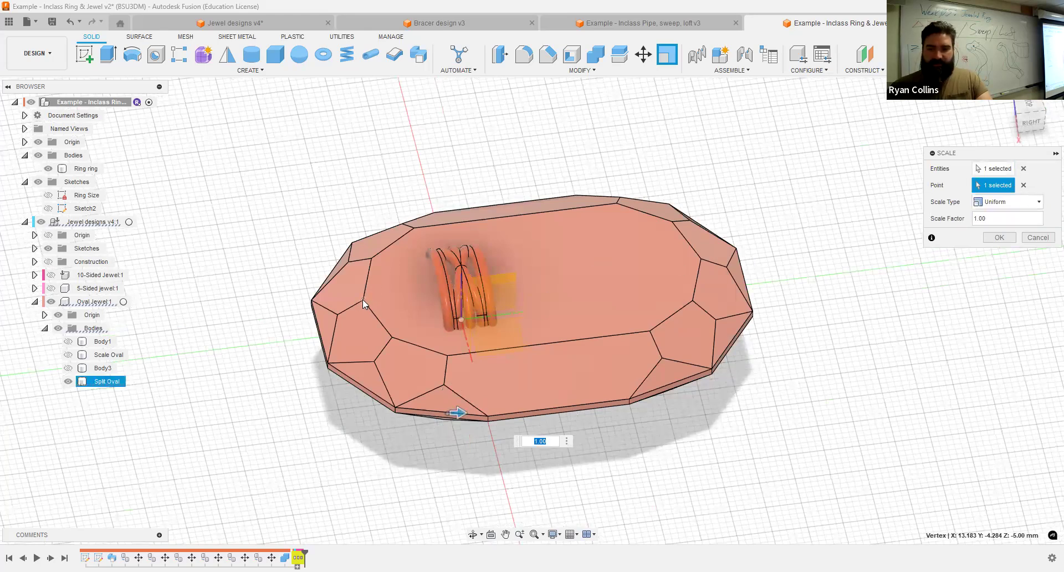
{"action": "left_click_drag", "start_coordinate": [1013, 220], "coordinate": [958, 220]}
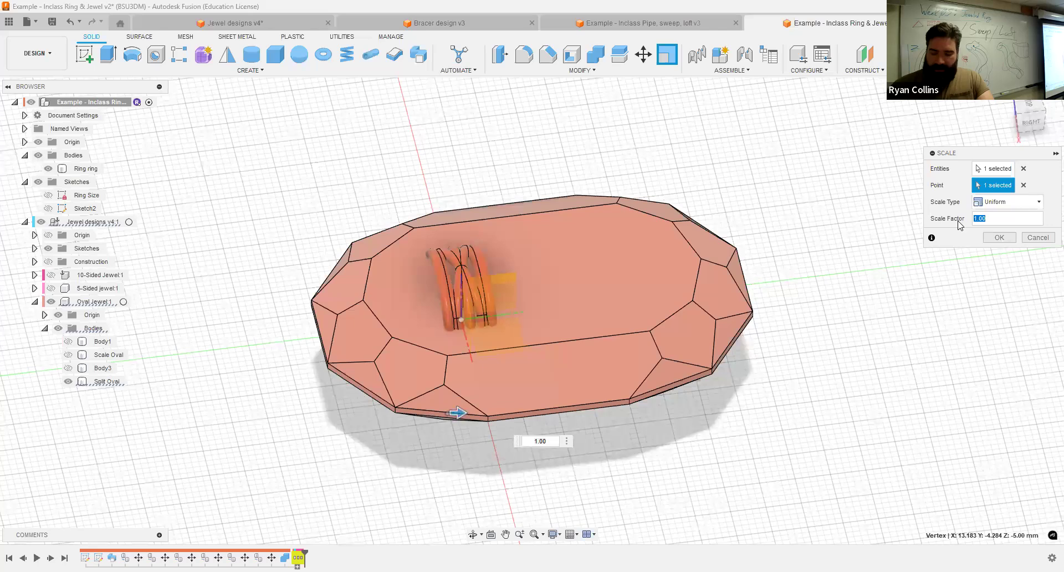
{"action": "type", "text": ".25"}
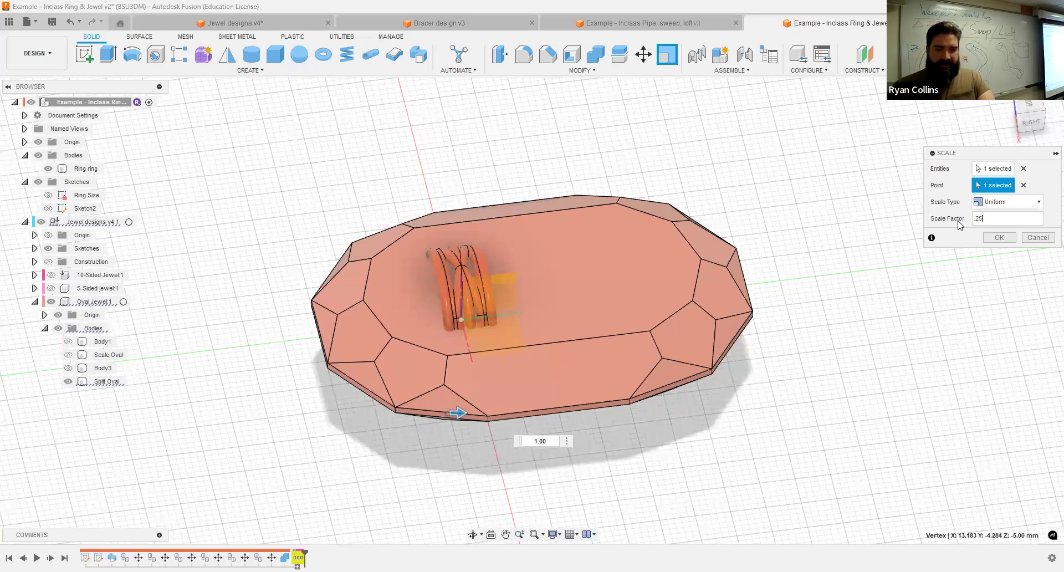
{"action": "key", "text": "BackSpace"}
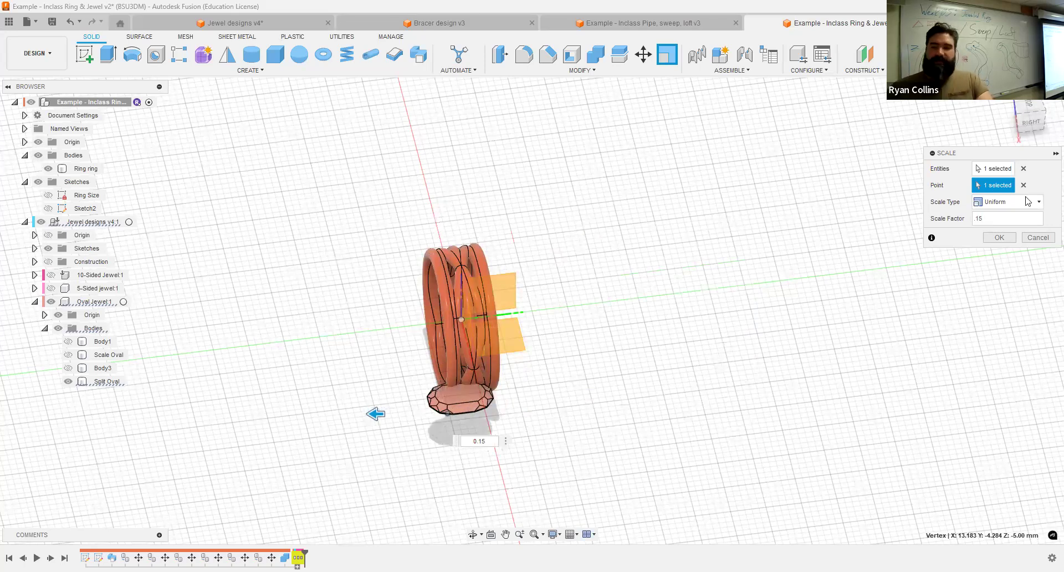
{"action": "left_click", "coordinate": [1000, 237]}
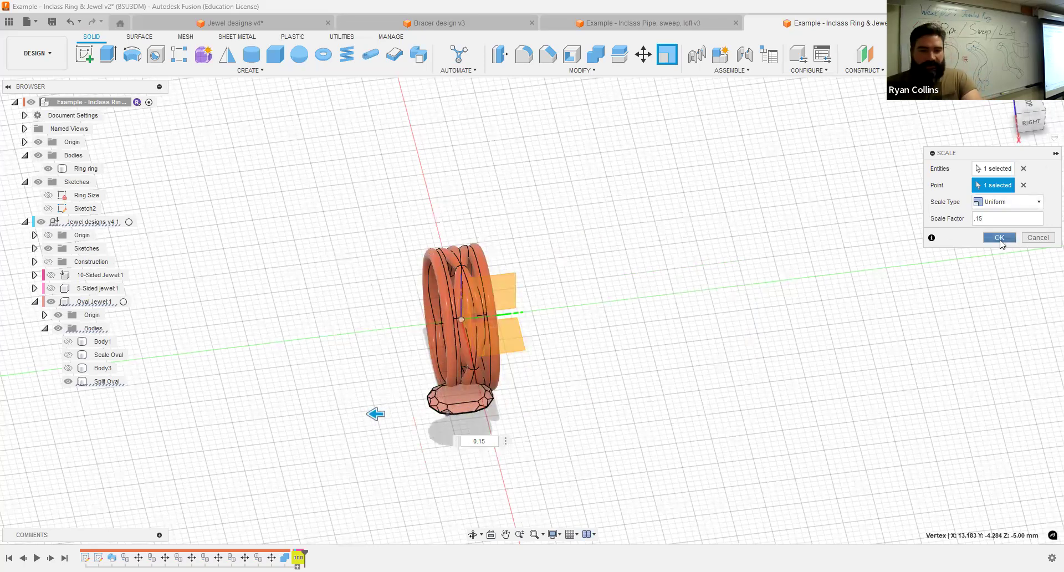
Toggle the visibility of the Scale Oval body on and back off to check it.
{"action": "left_click", "coordinate": [68, 355]}
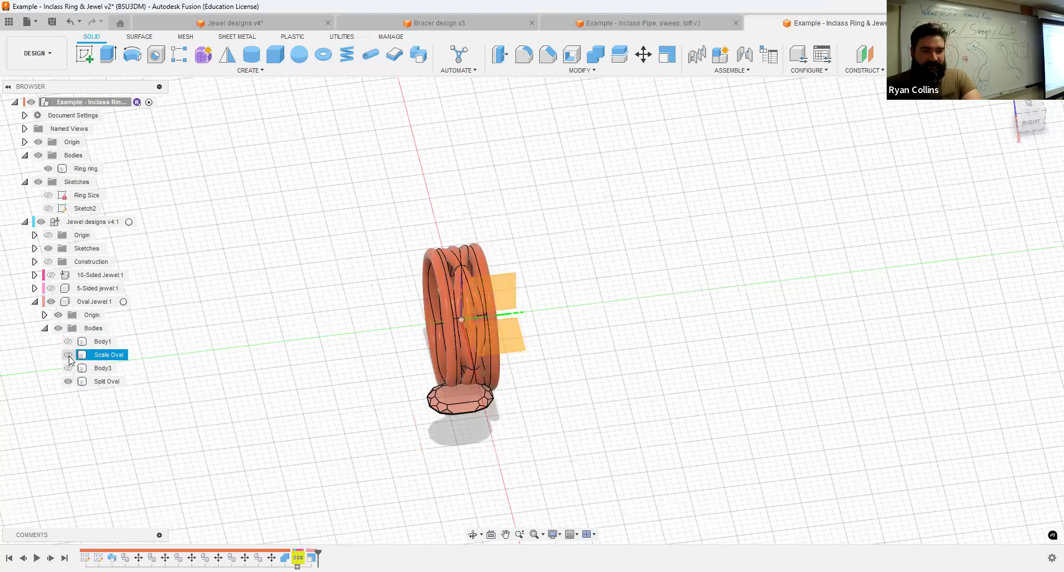
{"action": "left_click", "coordinate": [68, 355]}
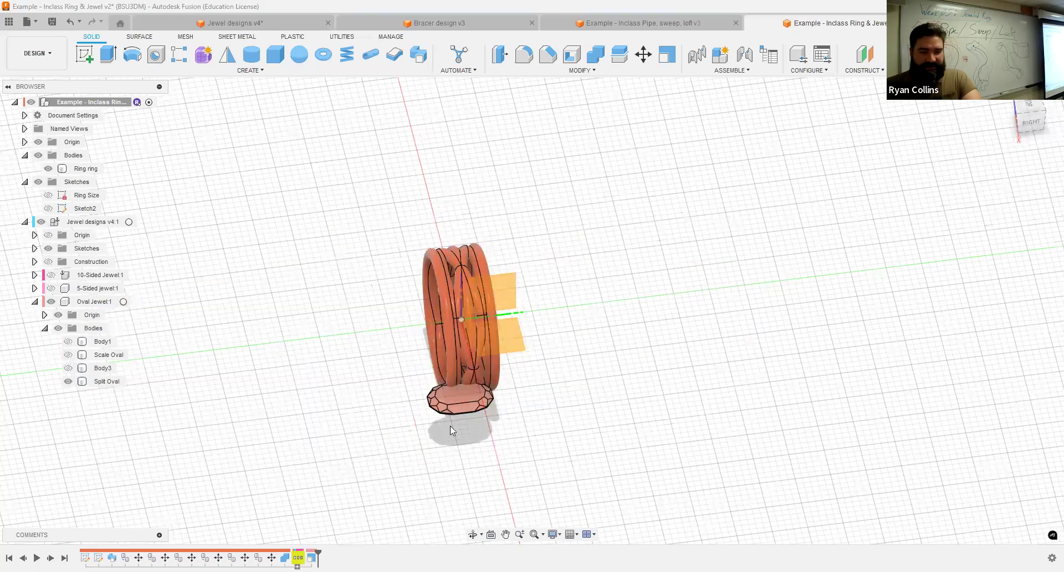
Move the Split Oval body up 16 mm along Z so it sits above the ring.
{"action": "left_click", "coordinate": [106, 381]}
{"action": "left_click", "coordinate": [361, 406]}
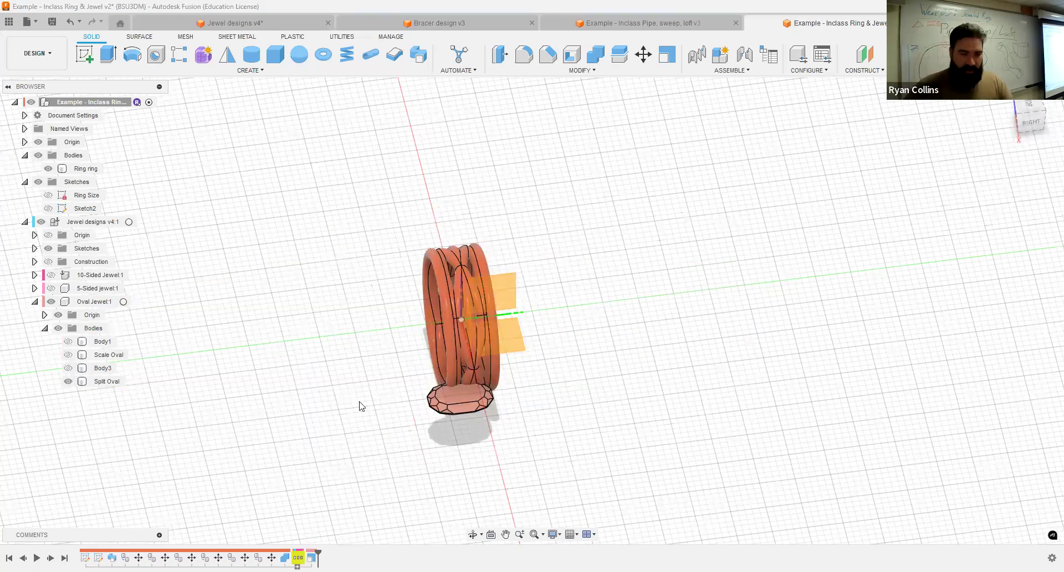
{"action": "left_click", "coordinate": [456, 400]}
{"action": "left_click", "coordinate": [519, 443]}
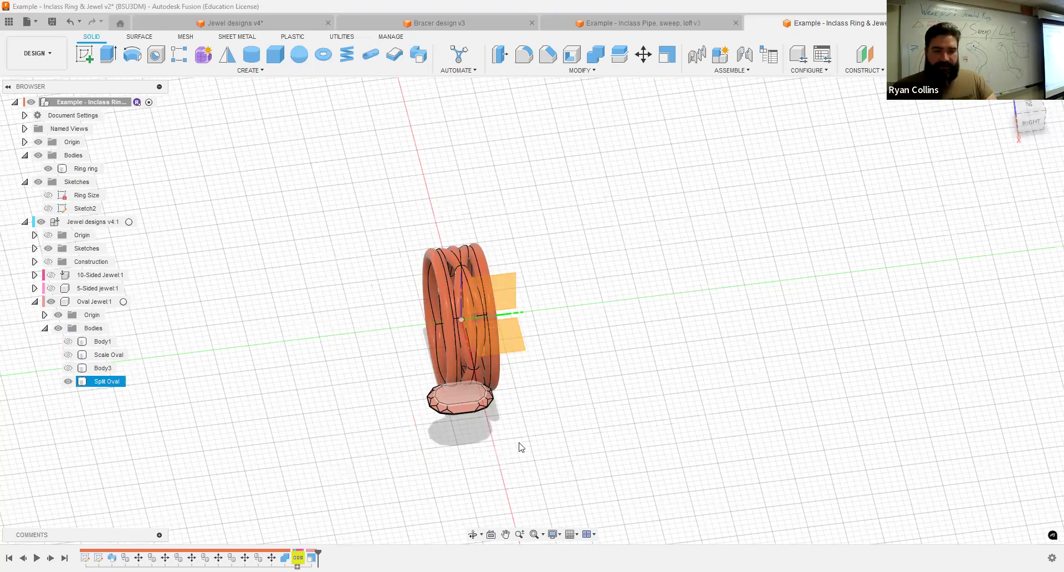
{"action": "left_click", "coordinate": [108, 381]}
{"action": "key", "text": "m"}
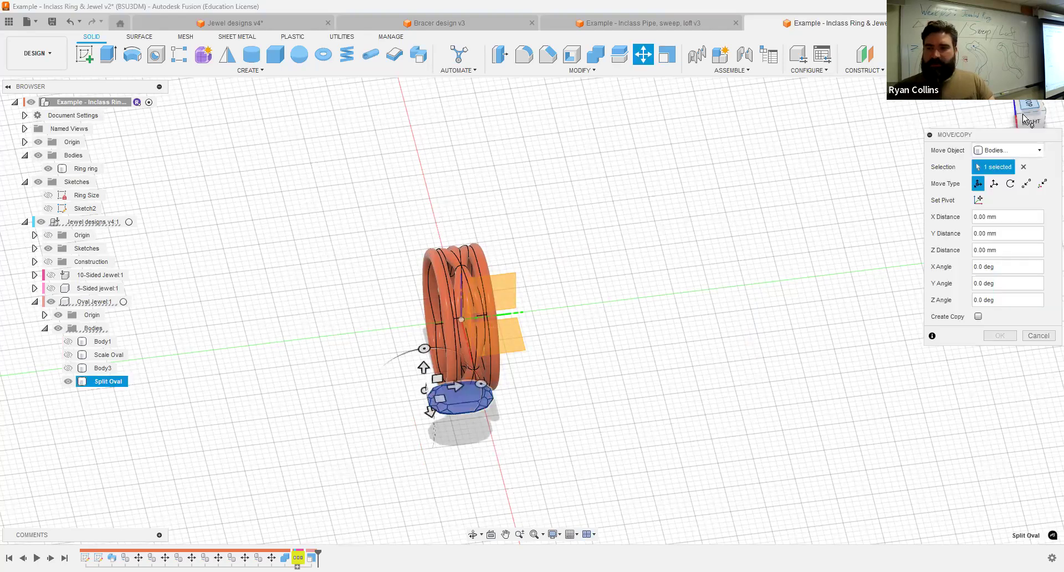
{"action": "left_click", "coordinate": [1031, 122]}
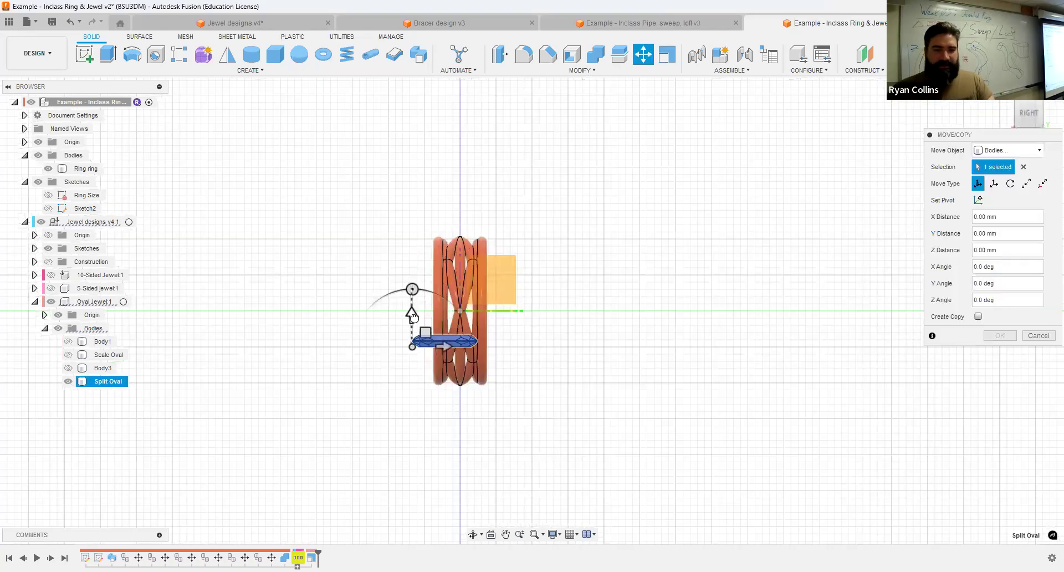
{"action": "left_click_drag", "start_coordinate": [425, 332], "coordinate": [425, 216]}
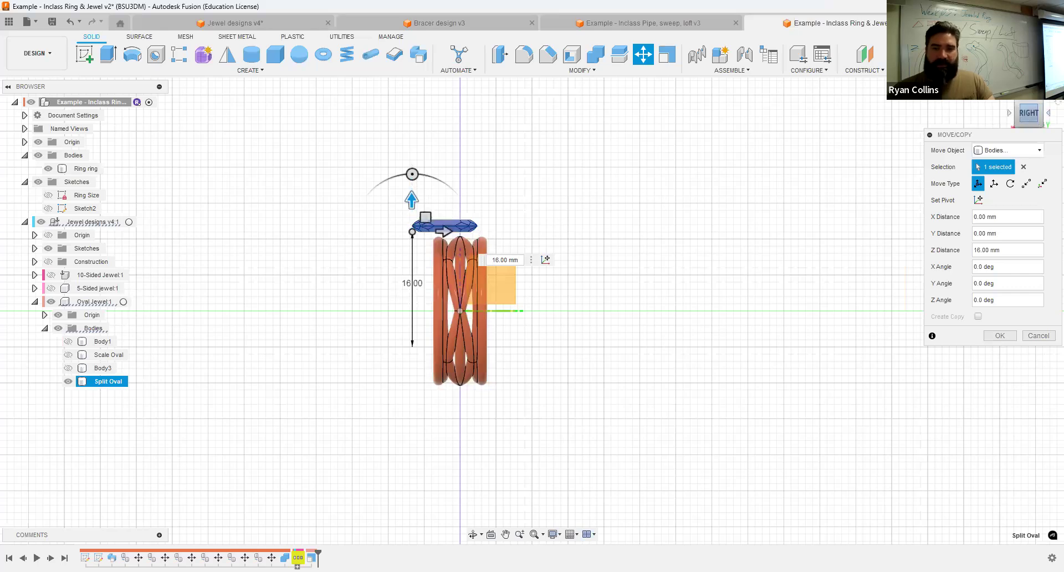
Rotate the Split Oval body 90 degrees about Z and shift it 3.5 mm along Y to centre it over the ring opening.
{"action": "left_click", "coordinate": [1057, 102]}
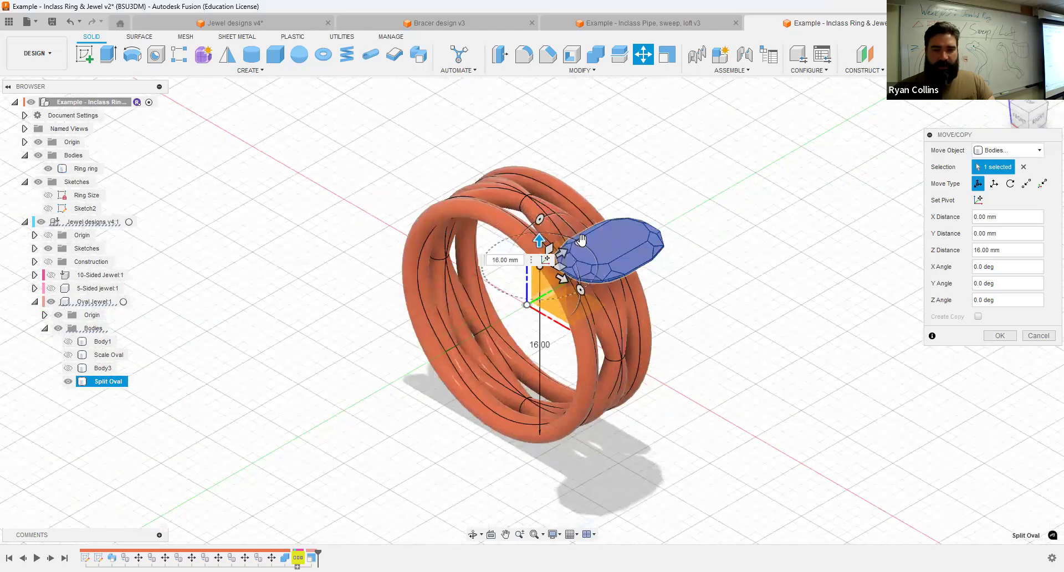
{"action": "left_click_drag", "start_coordinate": [539, 220], "coordinate": [462, 221]}
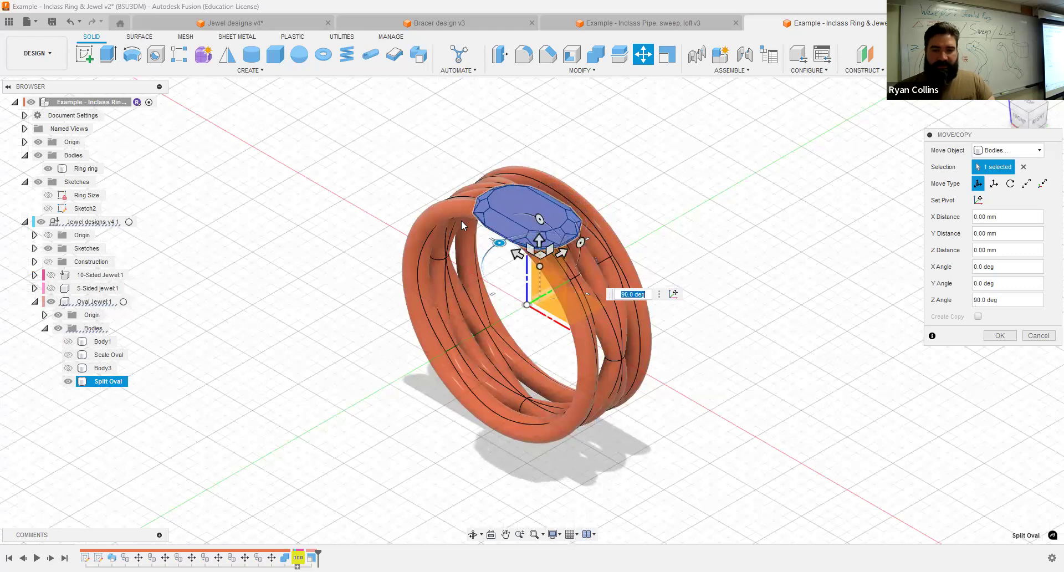
{"action": "left_click", "coordinate": [1018, 118]}
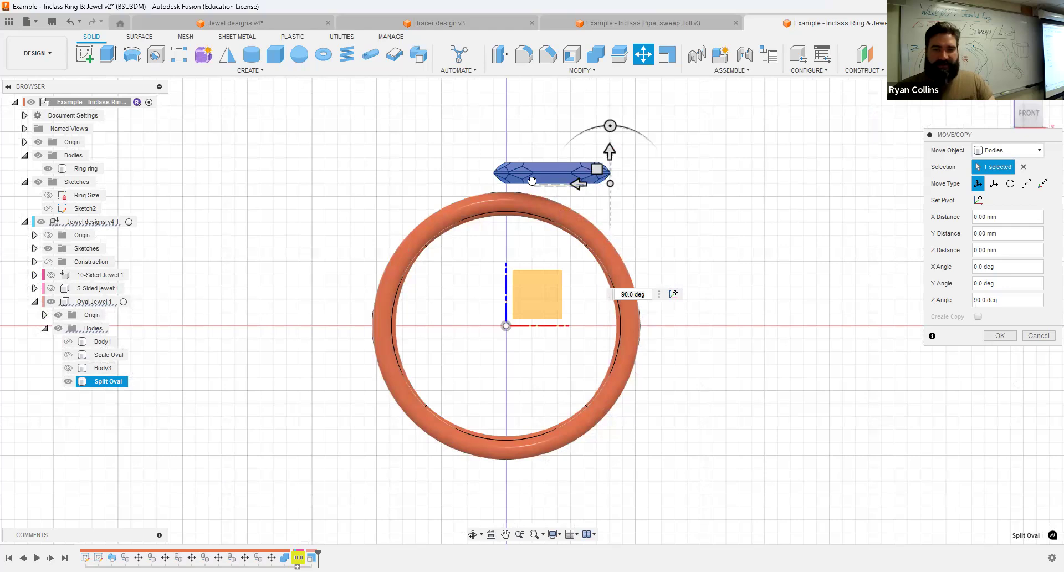
{"action": "left_click_drag", "start_coordinate": [583, 181], "coordinate": [532, 180]}
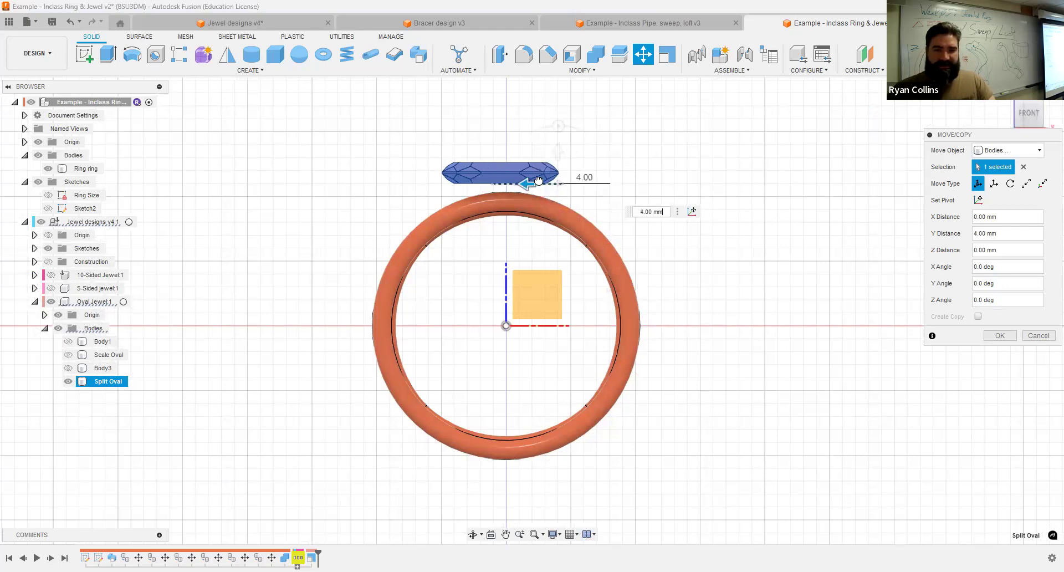
{"action": "left_click_drag", "start_coordinate": [532, 181], "coordinate": [545, 180]}
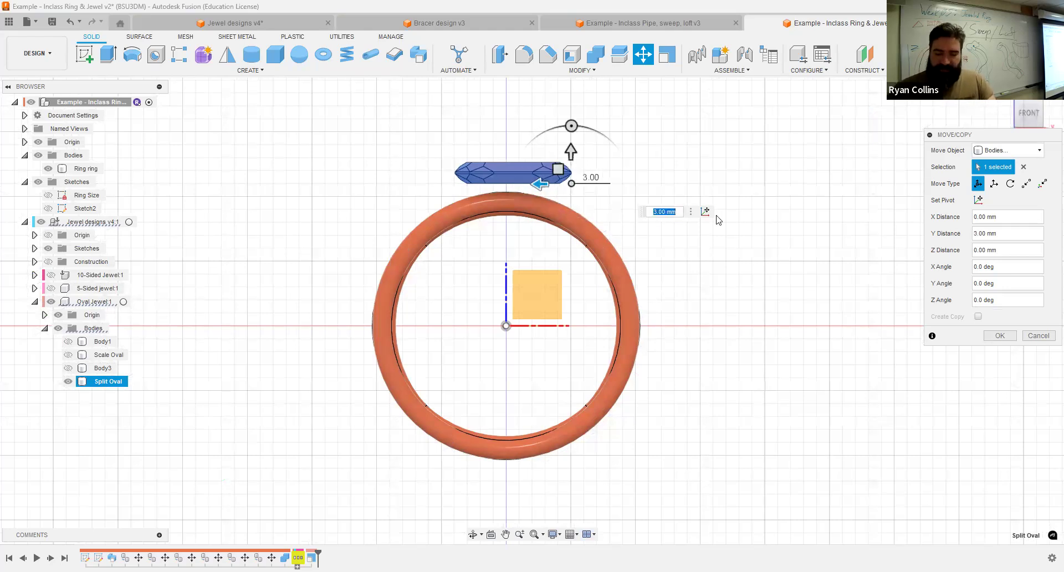
{"action": "type", "text": "3.5"}
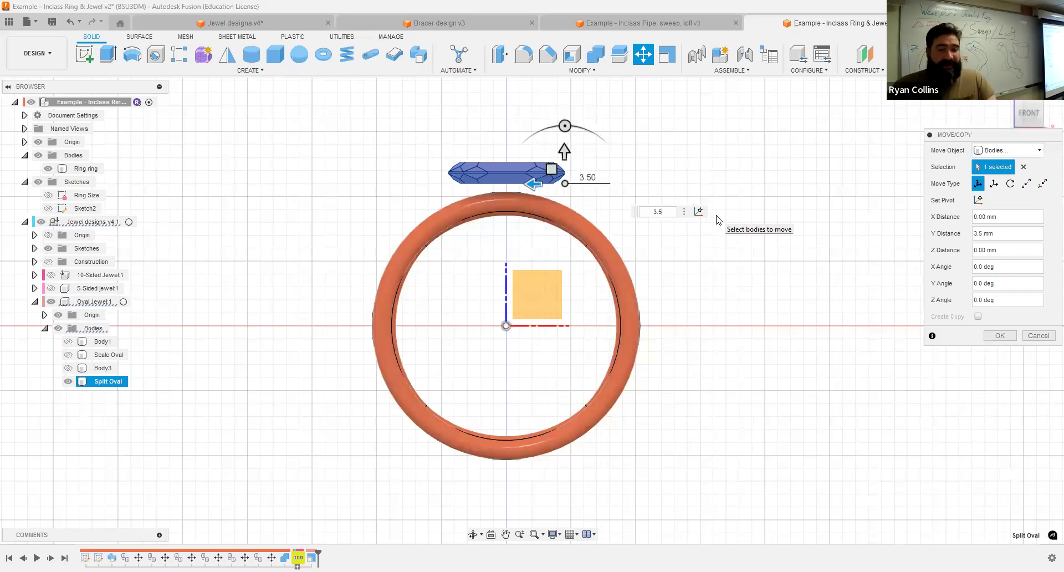
{"action": "left_click", "coordinate": [1011, 336]}
Move the Split Oval body by an X distance of -3.5 mm to centre it across the ring's bands.
{"action": "middle_click_drag", "start_coordinate": [723, 241], "coordinate": [681, 173], "text": "shift"}
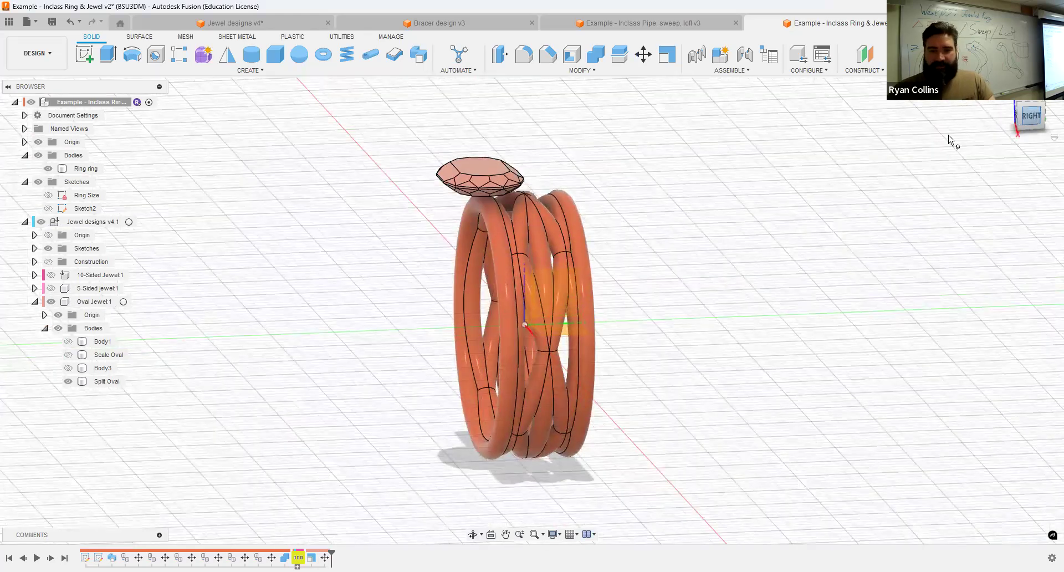
{"action": "left_click", "coordinate": [1031, 116]}
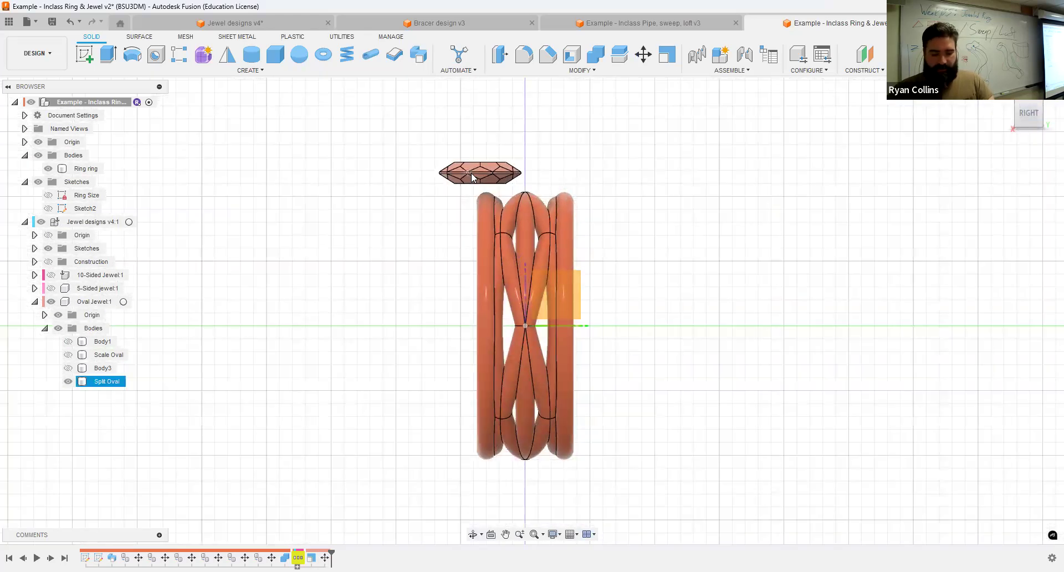
{"action": "left_click", "coordinate": [441, 177]}
{"action": "key", "text": "m"}
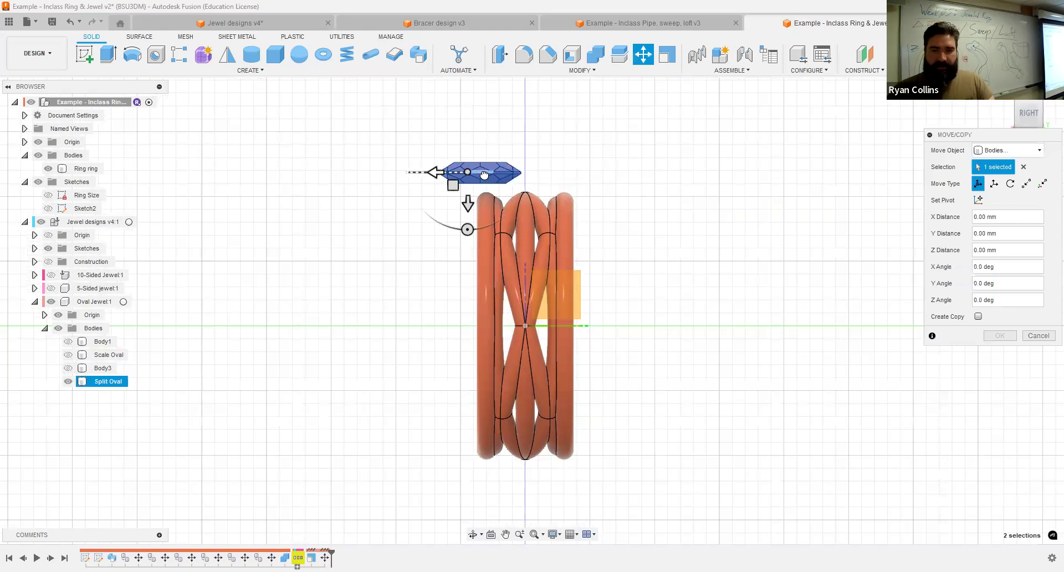
{"action": "left_click_drag", "start_coordinate": [436, 172], "coordinate": [486, 173]}
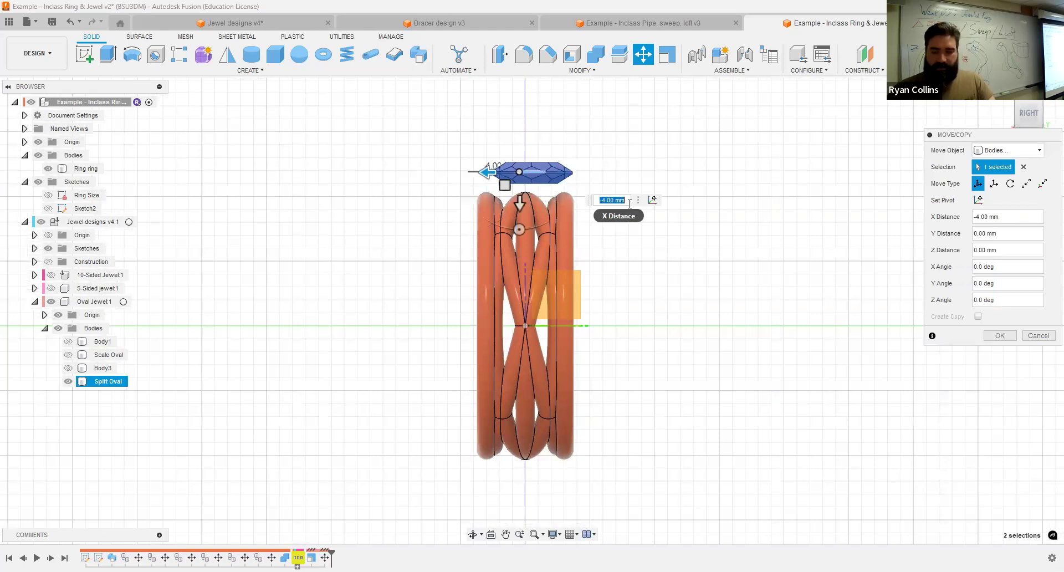
{"action": "type", "text": "-3.5"}
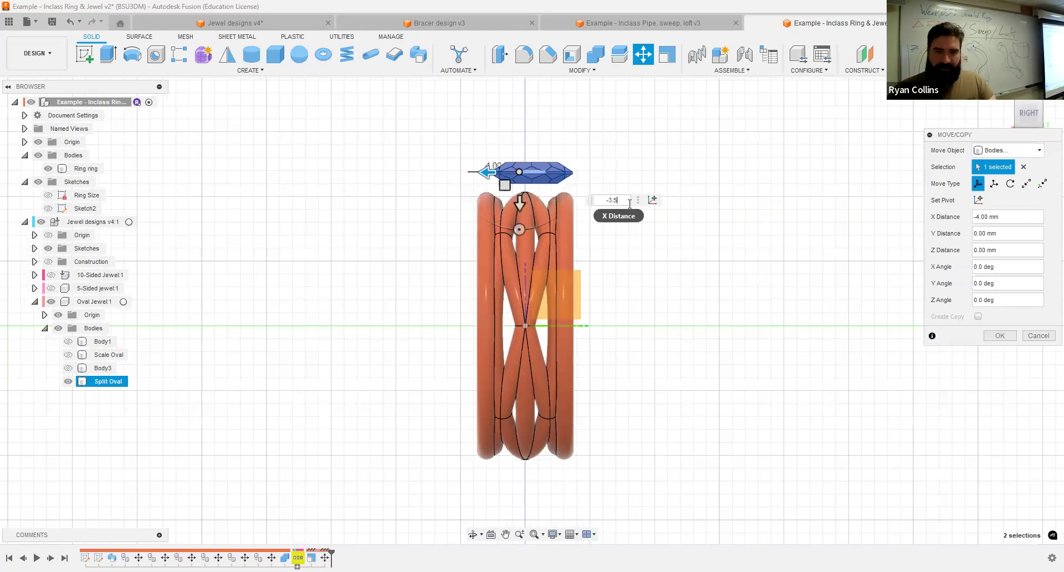
{"action": "key", "text": "Return"}
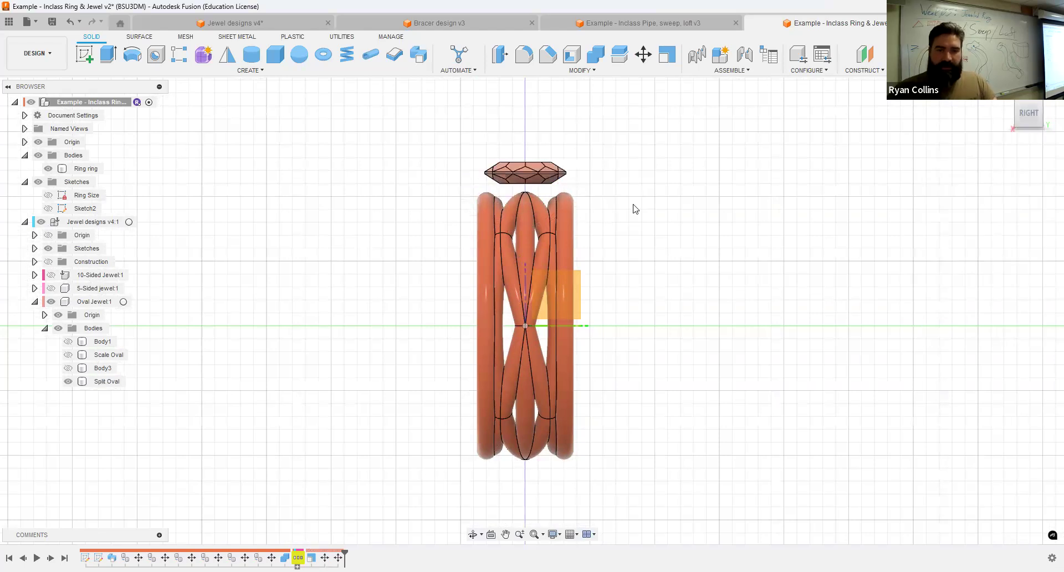
Inspect the jewel's placement on the ring and close the Example - Inclass Pipe, sweep, loft v3 document.
{"action": "left_click", "coordinate": [1004, 92]}
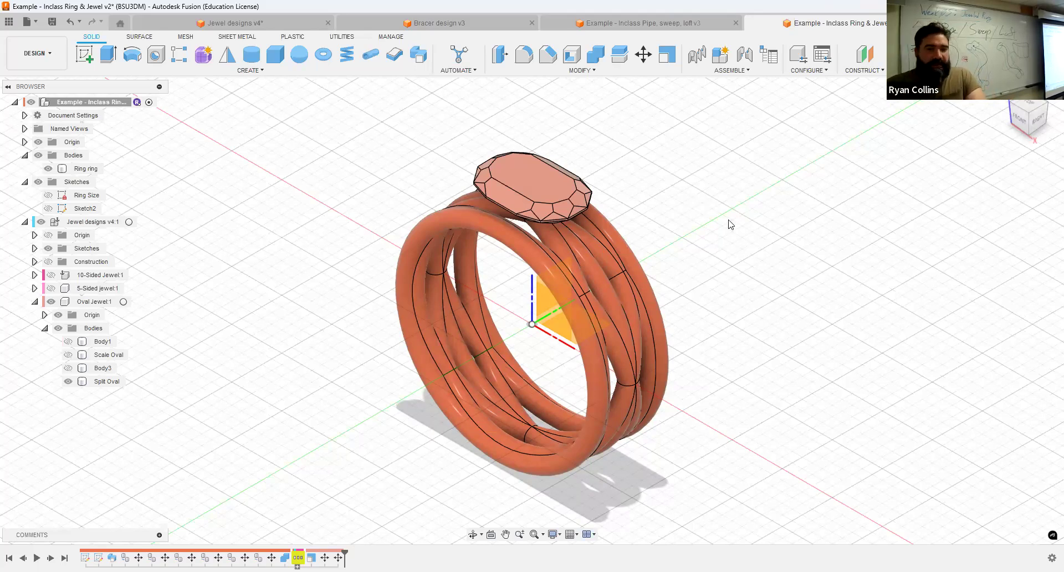
{"action": "middle_click_drag", "start_coordinate": [729, 220], "coordinate": [729, 192], "text": "shift"}
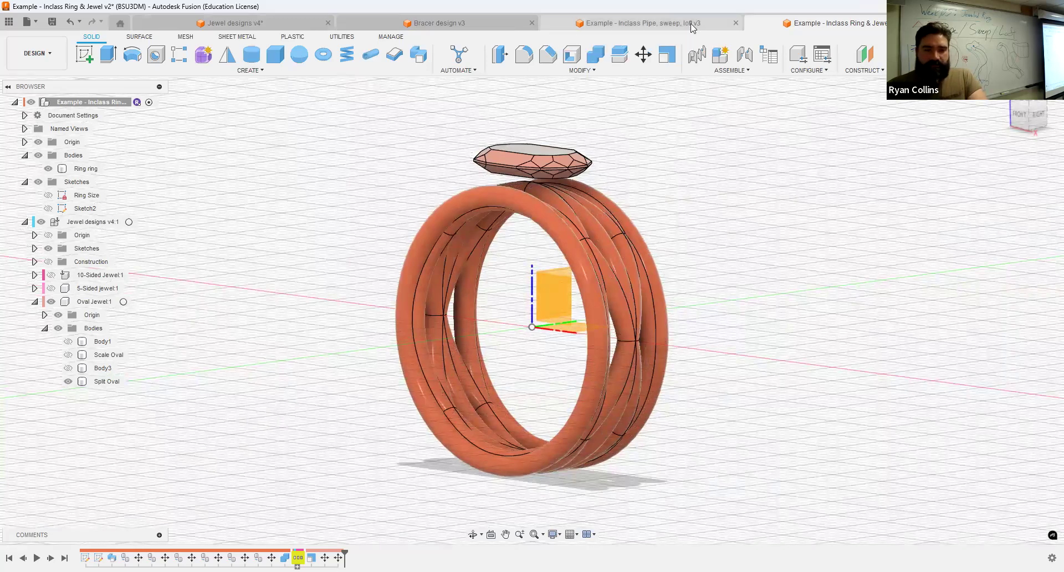
{"action": "left_click", "coordinate": [725, 24]}
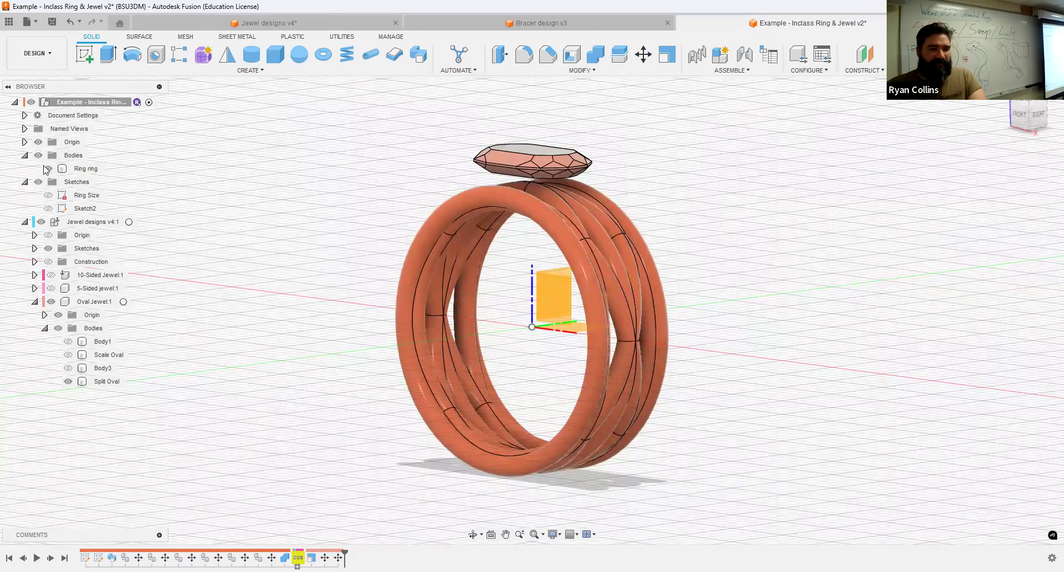
{"action": "left_click", "coordinate": [707, 181]}
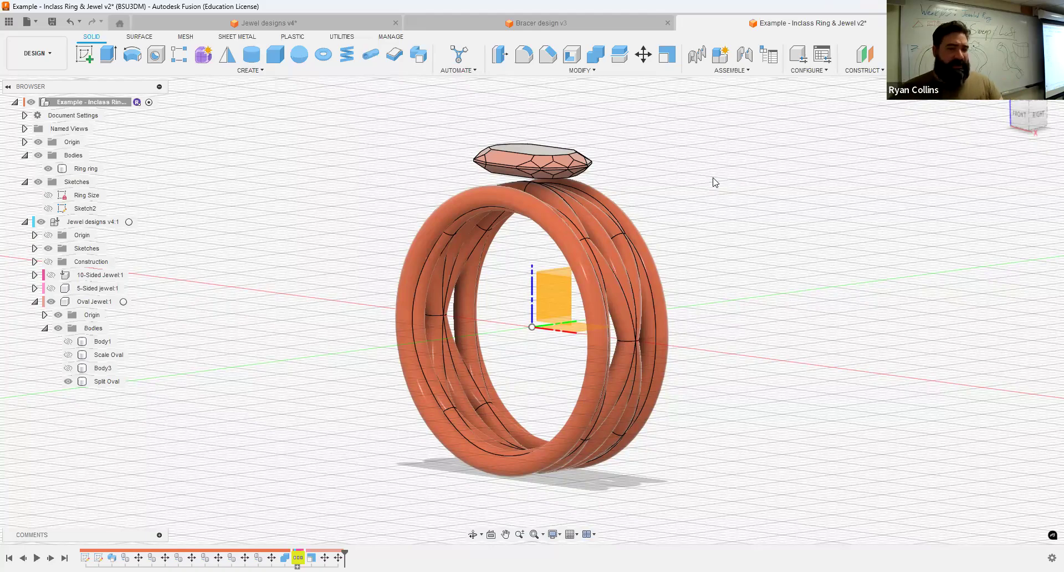
{"action": "left_click", "coordinate": [579, 164]}
{"action": "mouse_move", "coordinate": [532, 172]}
{"action": "middle_mouse_down", "text": "shift"}
{"action": "mouse_move", "coordinate": [553, 176]}
{"action": "mouse_move", "coordinate": [541, 187]}
{"action": "middle_mouse_up", "text": "shift"}
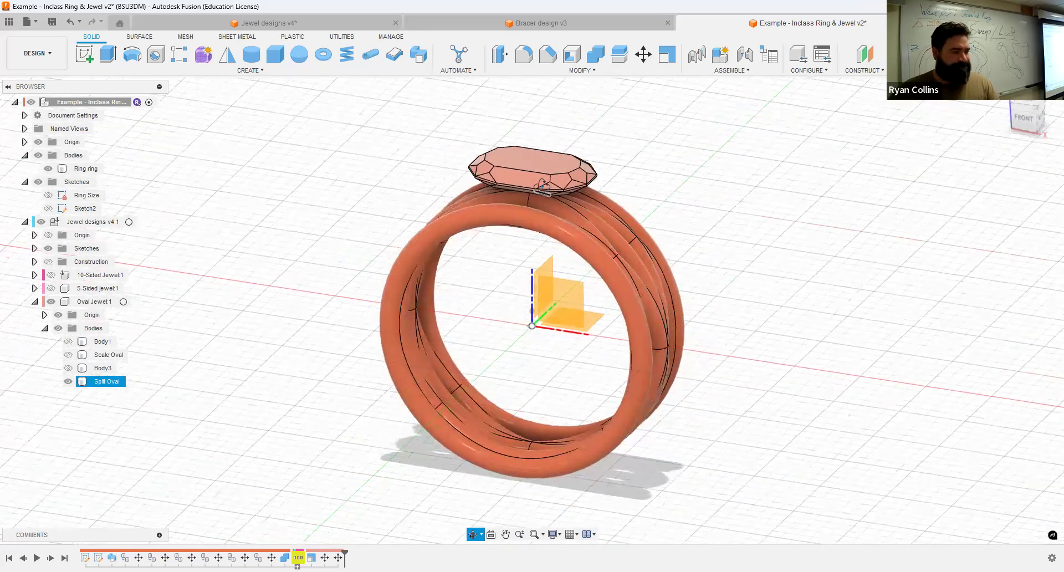
{"action": "left_click", "coordinate": [624, 178]}
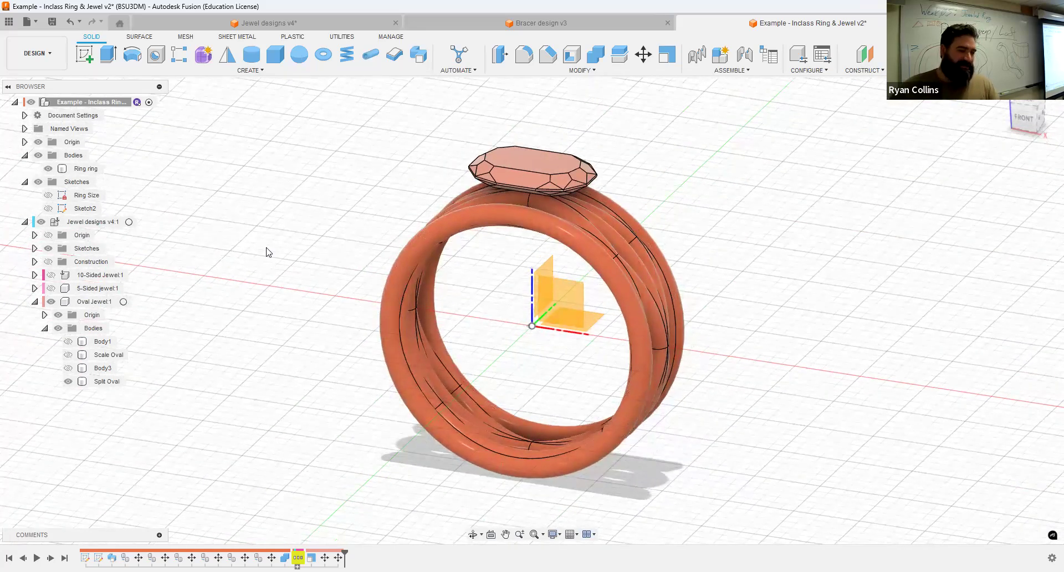
Hide the Split Oval body, check Body1 briefly, and show the 10-Sided Jewel component instead.
{"action": "left_click", "coordinate": [72, 384]}
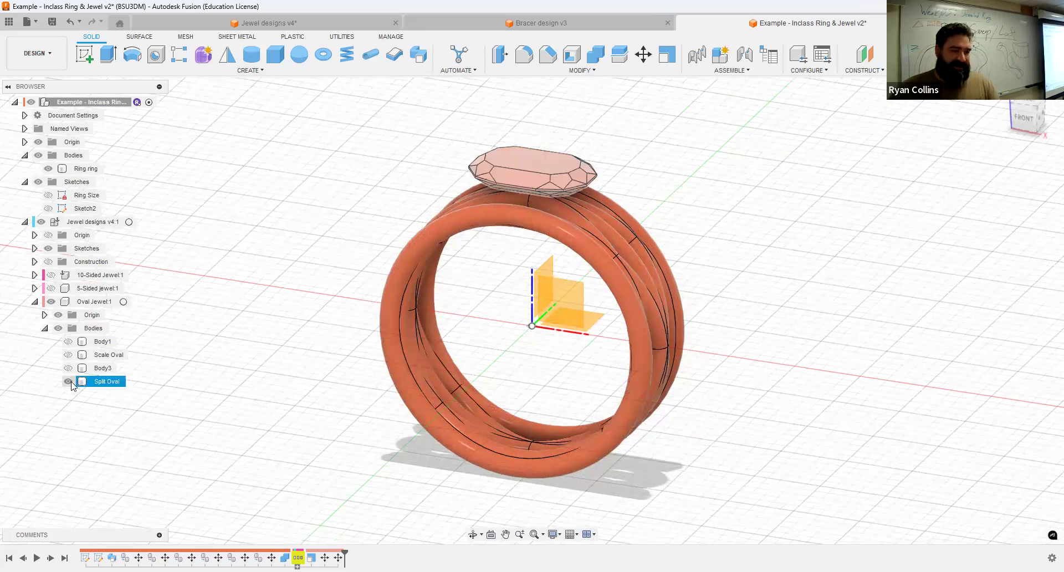
{"action": "left_click", "coordinate": [68, 381]}
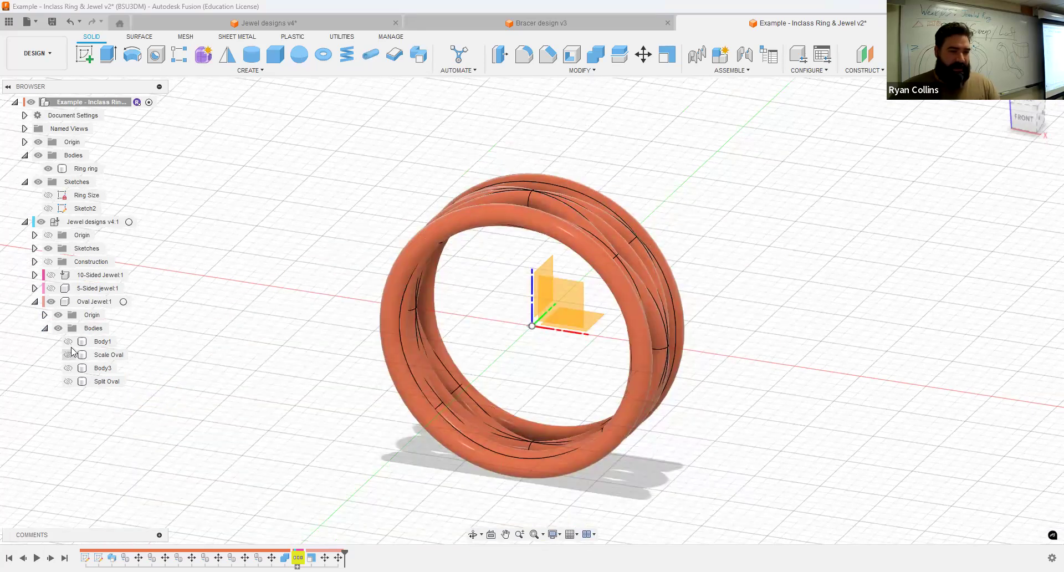
{"action": "left_click", "coordinate": [68, 341]}
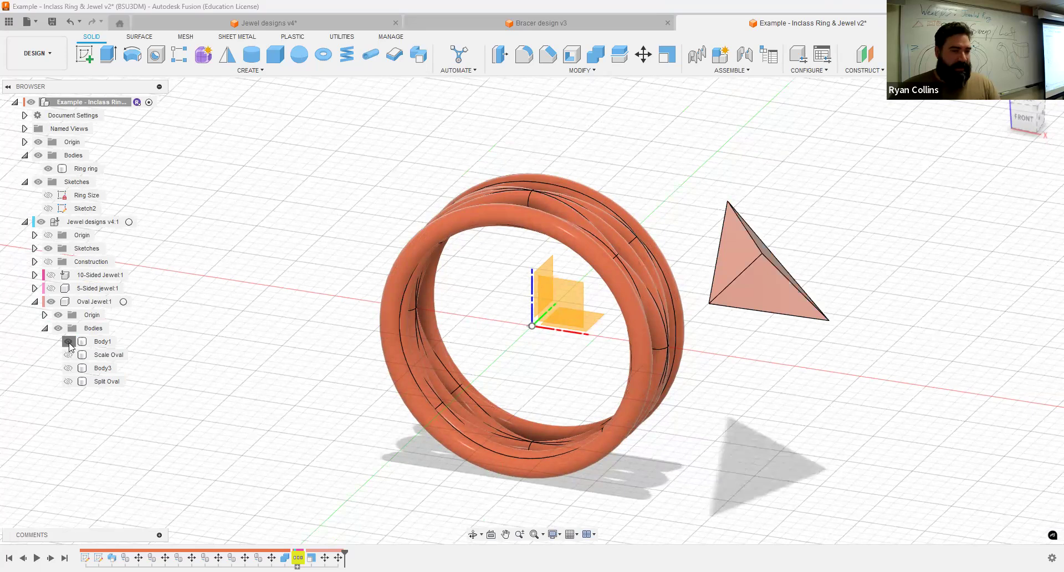
{"action": "left_click", "coordinate": [69, 341]}
{"action": "left_click", "coordinate": [52, 276]}
{"action": "left_click", "coordinate": [52, 276]}
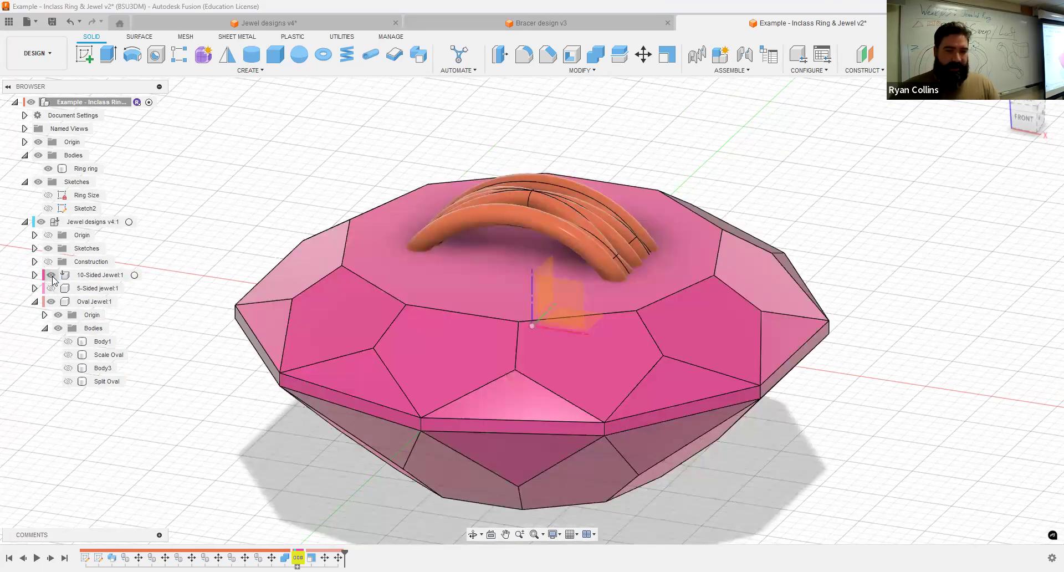
{"action": "mouse_move", "coordinate": [883, 363]}
{"action": "middle_mouse_down", "text": "shift"}
{"action": "mouse_move", "coordinate": [868, 375]}
{"action": "mouse_move", "coordinate": [871, 361]}
{"action": "middle_mouse_up", "text": "shift"}
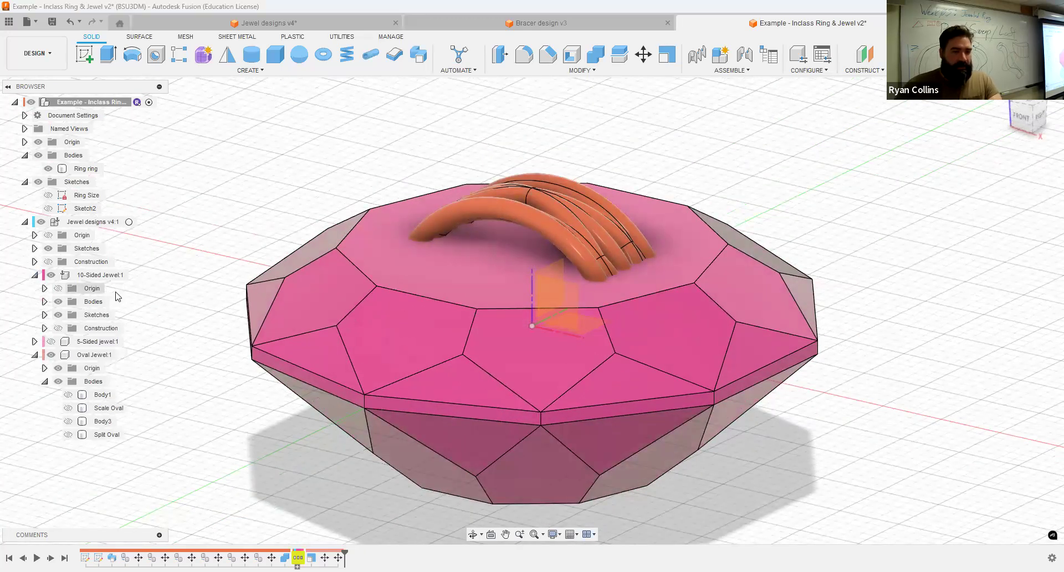
Scale the 10-Sided Jewel body uniformly about the origin point by a factor of 0.15.
{"action": "left_click", "coordinate": [44, 302]}
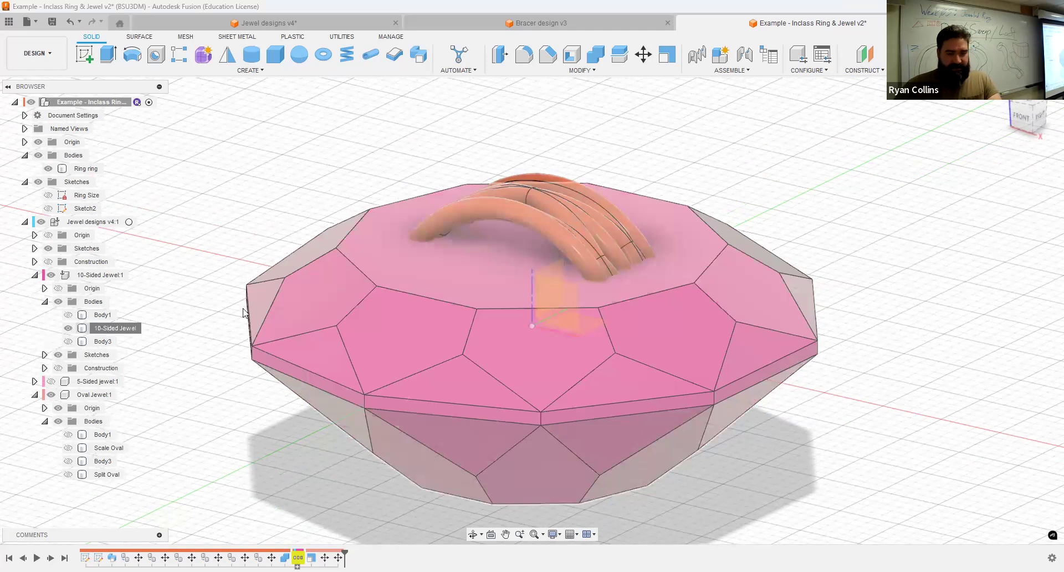
{"action": "left_click", "coordinate": [103, 329]}
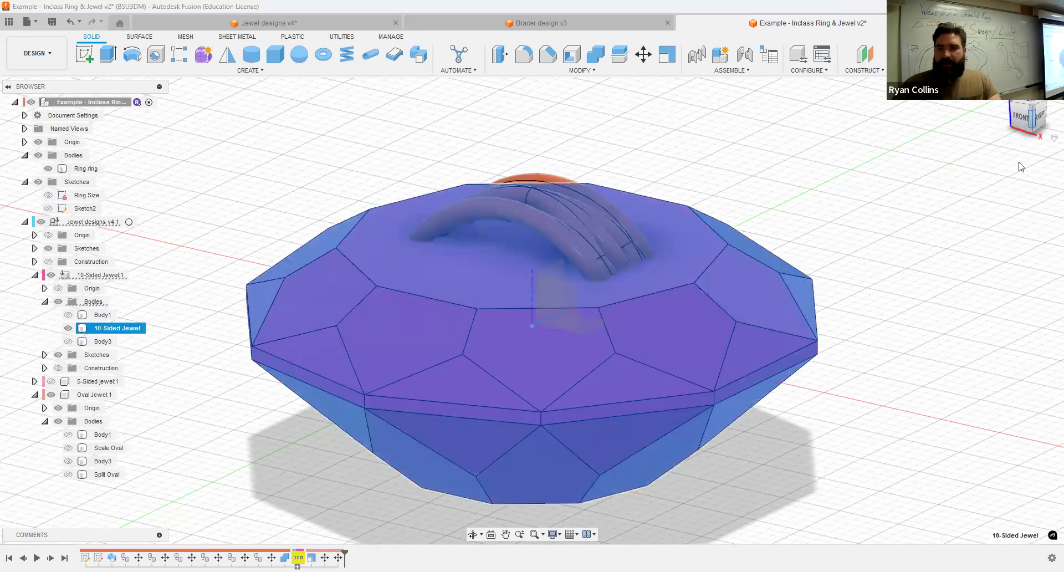
{"action": "left_click", "coordinate": [1040, 119]}
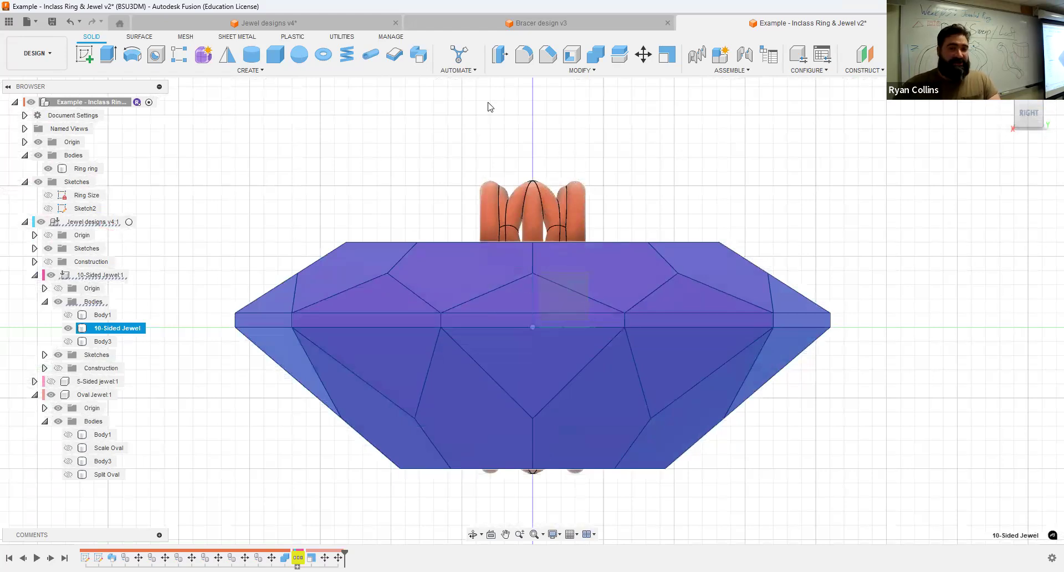
{"action": "left_click", "coordinate": [591, 71]}
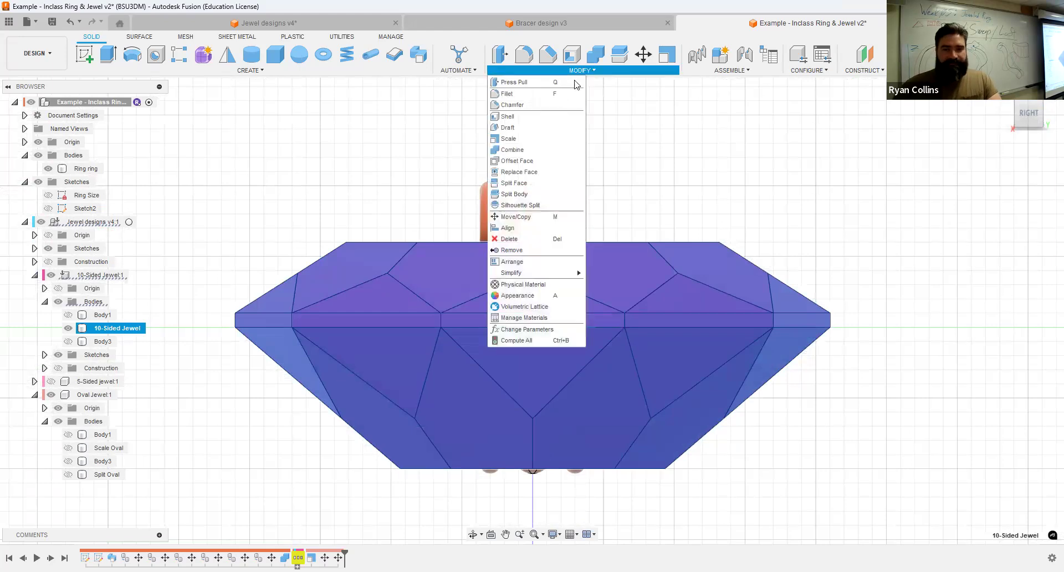
{"action": "left_click", "coordinate": [550, 137]}
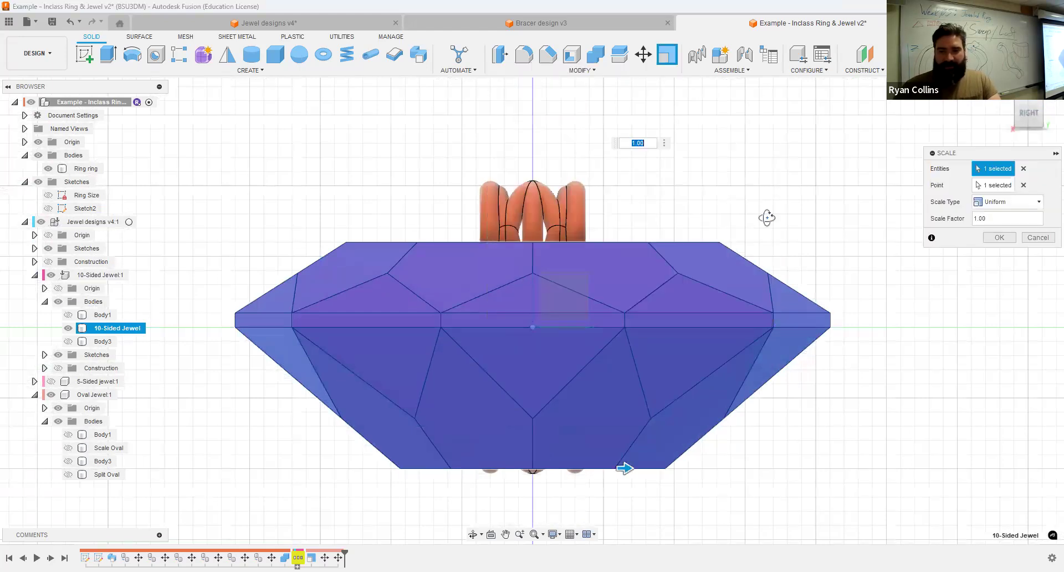
{"action": "middle_click_drag", "start_coordinate": [766, 218], "coordinate": [813, 261], "text": "shift"}
{"action": "left_click", "coordinate": [991, 186]}
{"action": "left_click", "coordinate": [532, 327]}
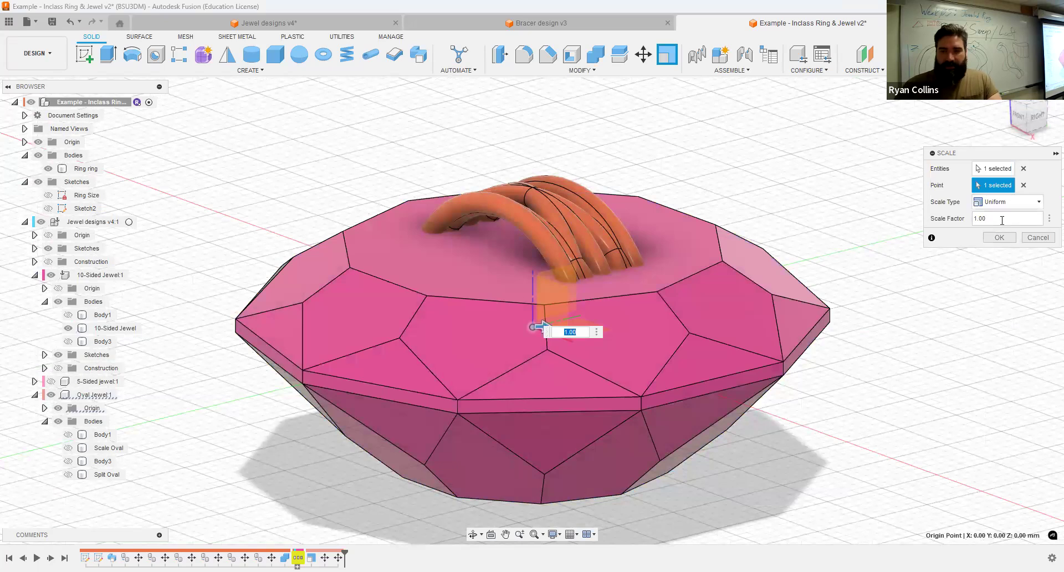
{"action": "left_click", "coordinate": [957, 220]}
{"action": "type", "text": ".15"}
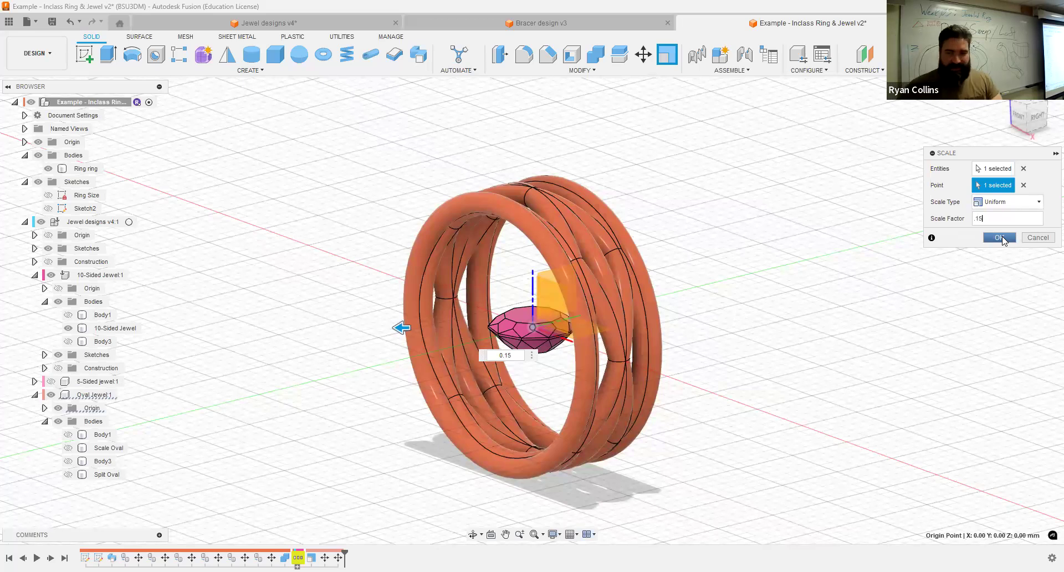
{"action": "left_click", "coordinate": [1000, 237]}
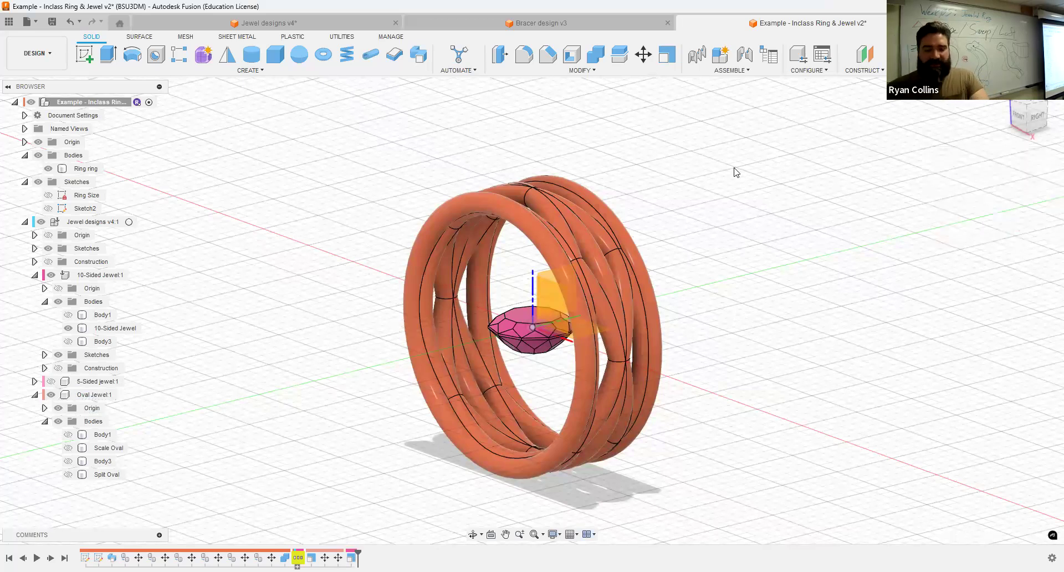
{"action": "key", "text": "m"}
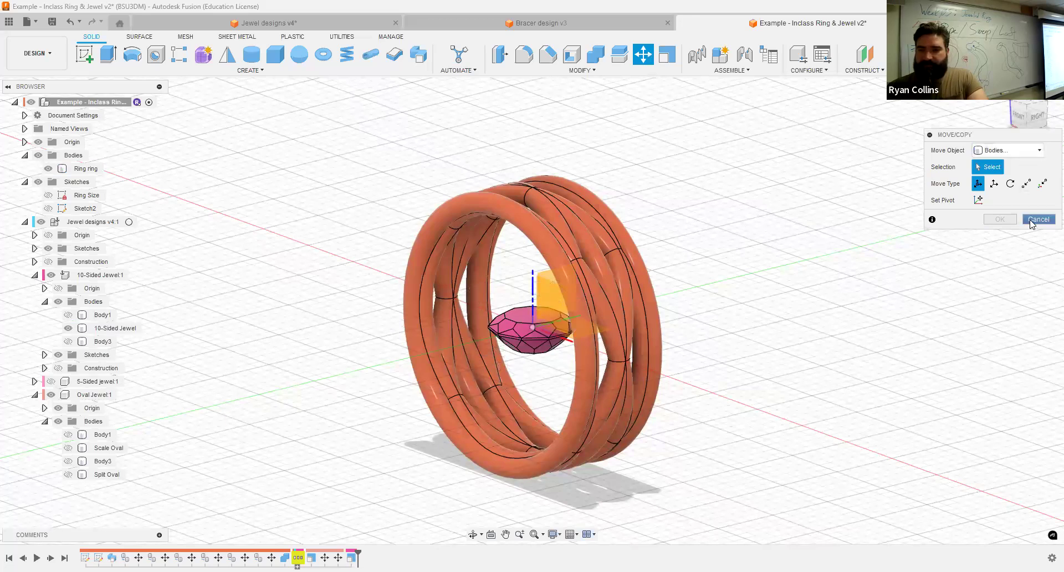
{"action": "key", "text": "Escape"}
{"action": "left_click", "coordinate": [513, 317]}
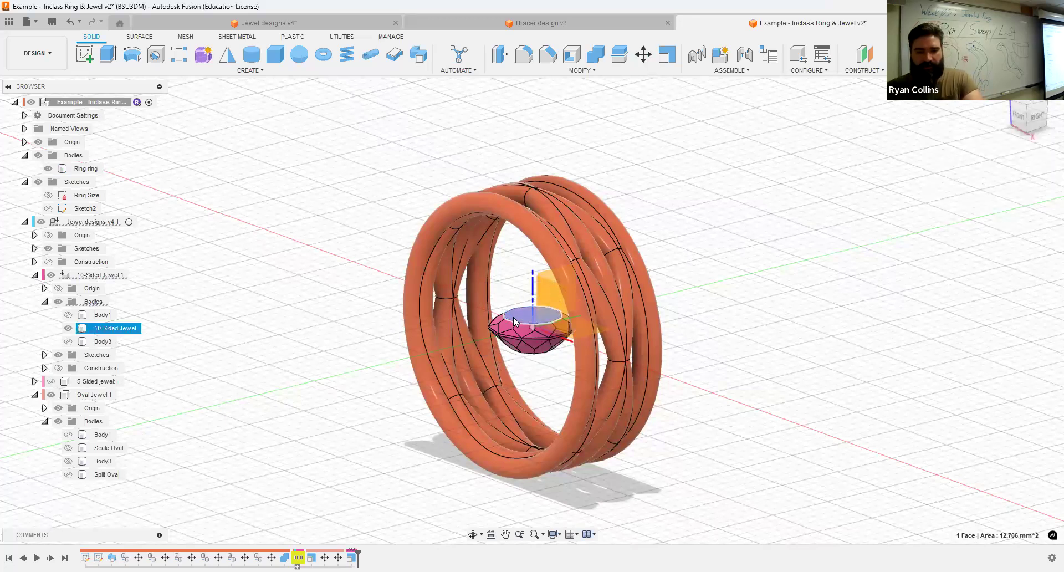
{"action": "left_click", "coordinate": [268, 295]}
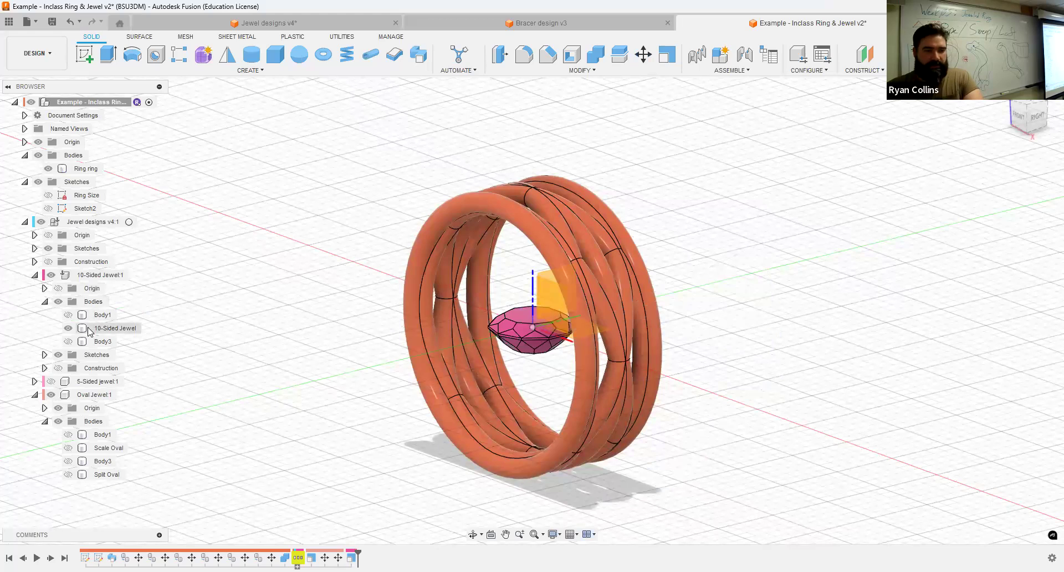
Move the 10-Sided Jewel body up by a Z distance of 12 mm to sit above the ring's bands.
{"action": "left_click", "coordinate": [87, 328]}
{"action": "key", "text": "m"}
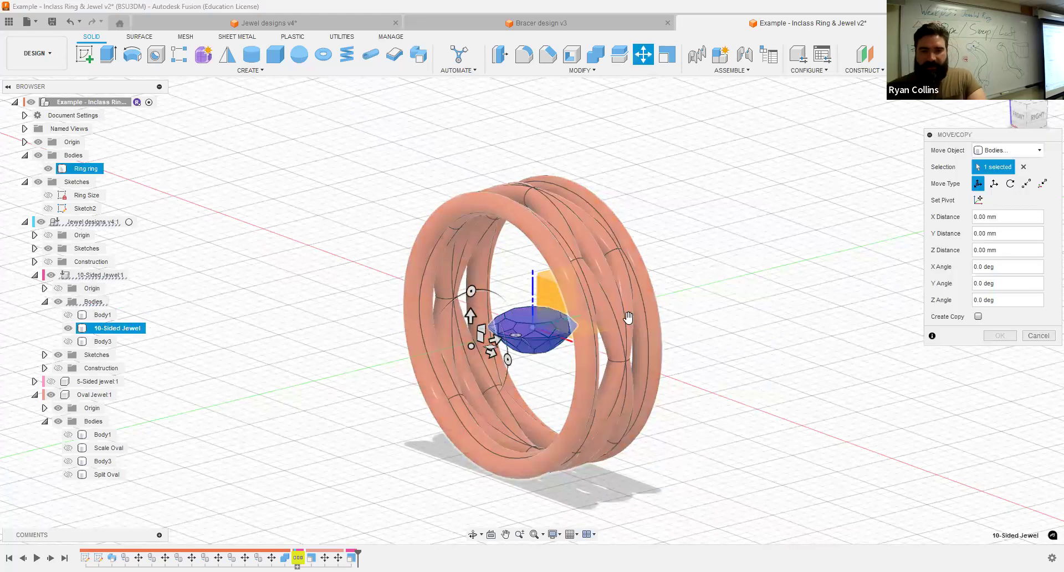
{"action": "left_click", "coordinate": [1046, 115]}
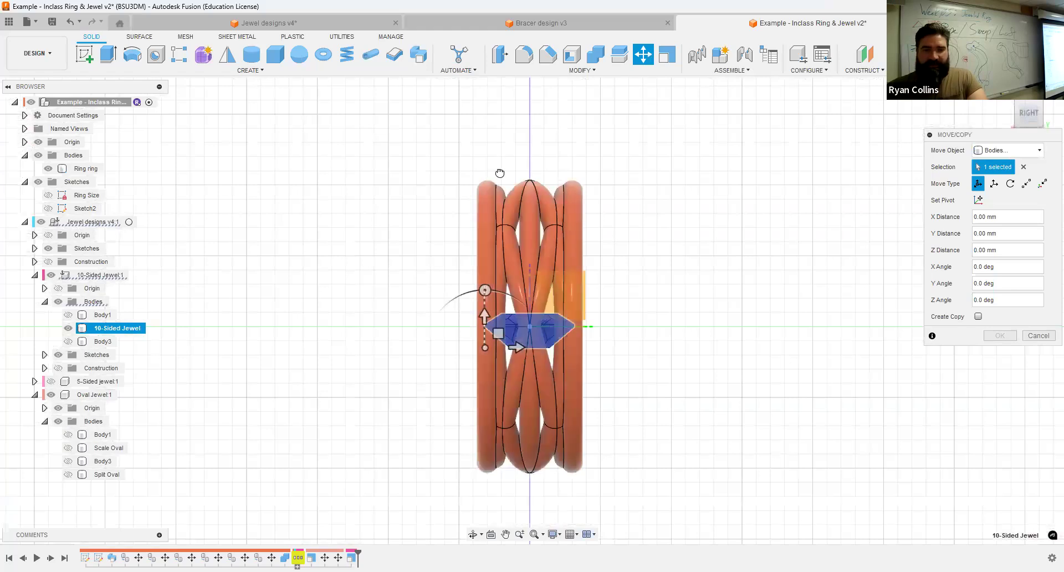
{"action": "left_click_drag", "start_coordinate": [484, 314], "coordinate": [505, 140]}
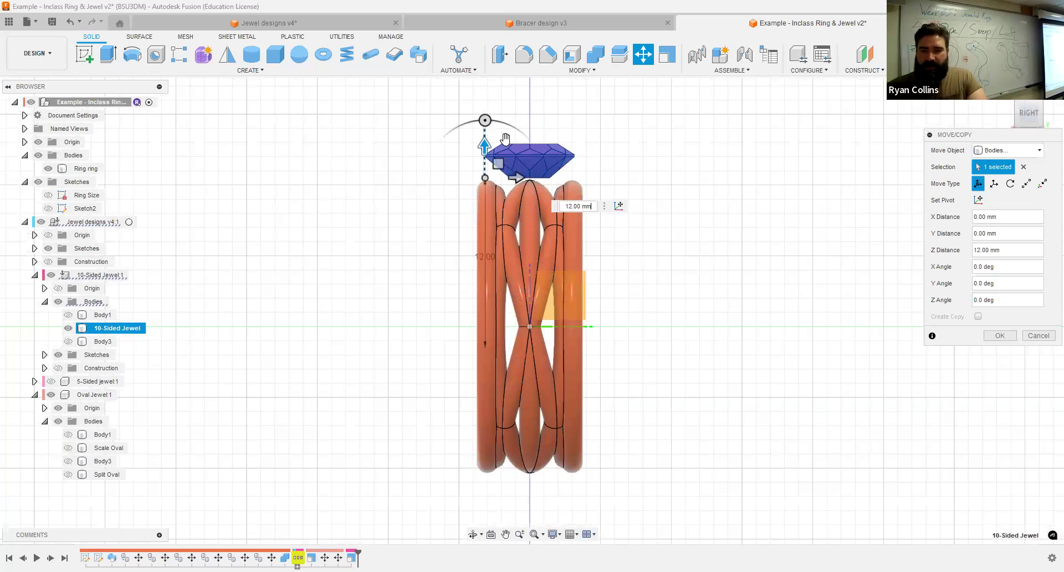
{"action": "left_click", "coordinate": [1013, 336]}
Start a new sketch on the front origin plane and hide the Ring ring body.
{"action": "mouse_move", "coordinate": [646, 235]}
{"action": "middle_mouse_down", "text": "shift"}
{"action": "mouse_move", "coordinate": [660, 239]}
{"action": "mouse_move", "coordinate": [631, 235]}
{"action": "middle_mouse_up", "text": "shift"}
{"action": "scroll", "coordinate": [631, 236], "scroll_direction": "up", "scroll_amount": 3}
{"action": "middle_click_drag", "start_coordinate": [698, 215], "coordinate": [824, 265]}
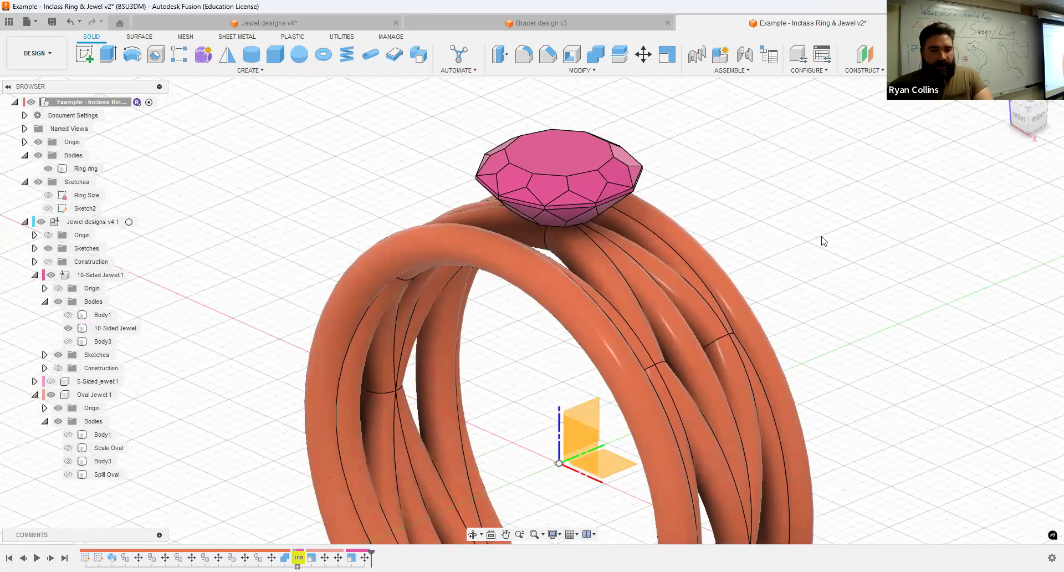
{"action": "left_click", "coordinate": [25, 222]}
{"action": "left_click", "coordinate": [25, 182]}
{"action": "left_click", "coordinate": [25, 156]}
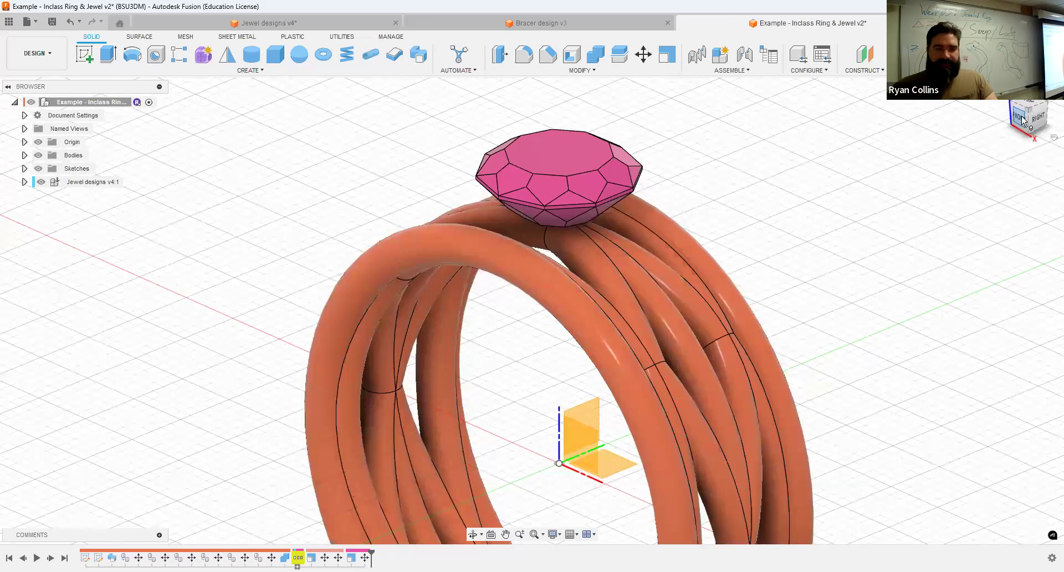
{"action": "left_click", "coordinate": [86, 53]}
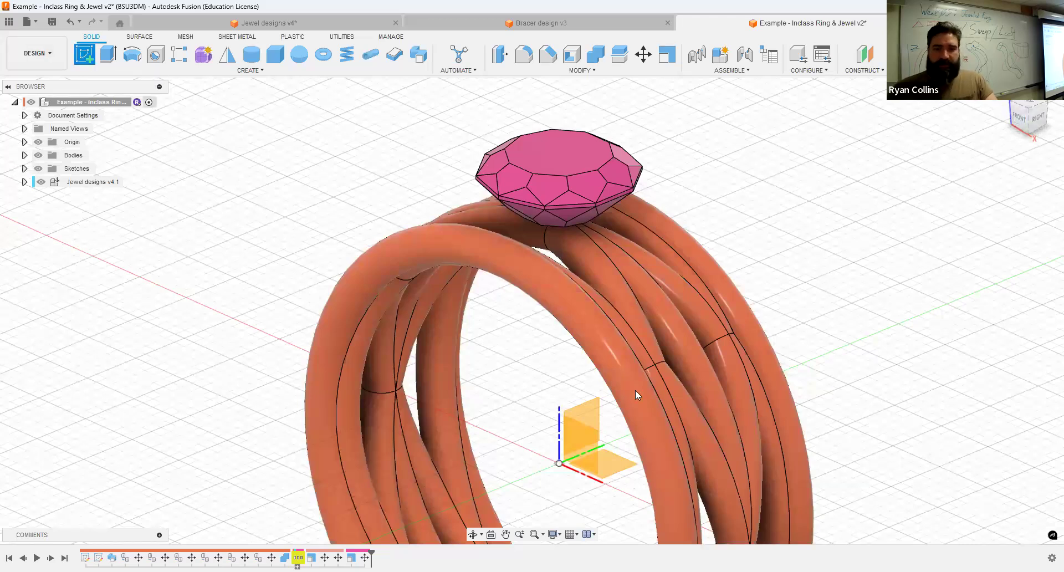
{"action": "left_click", "coordinate": [577, 444]}
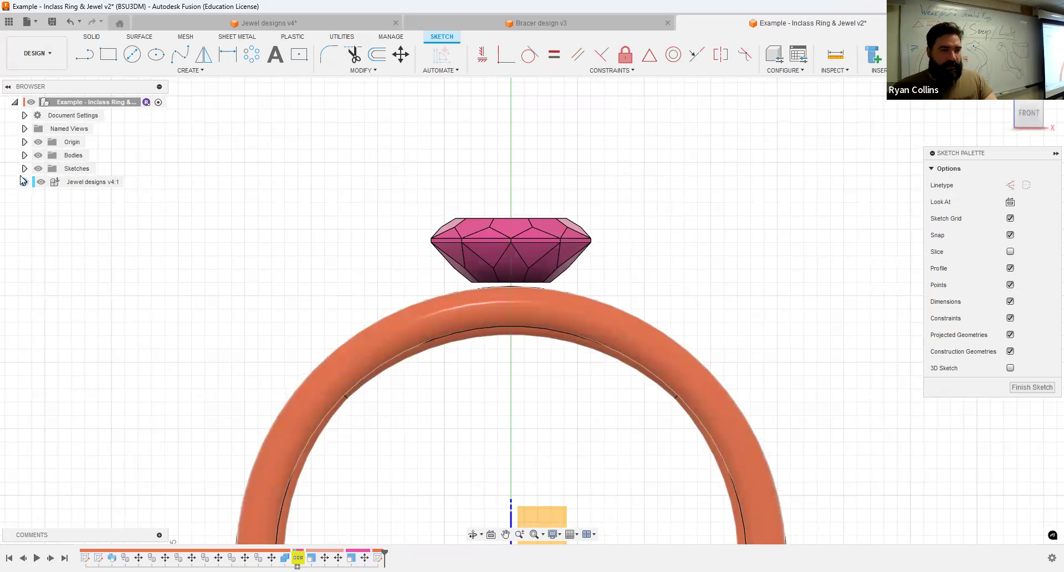
{"action": "left_click", "coordinate": [24, 155]}
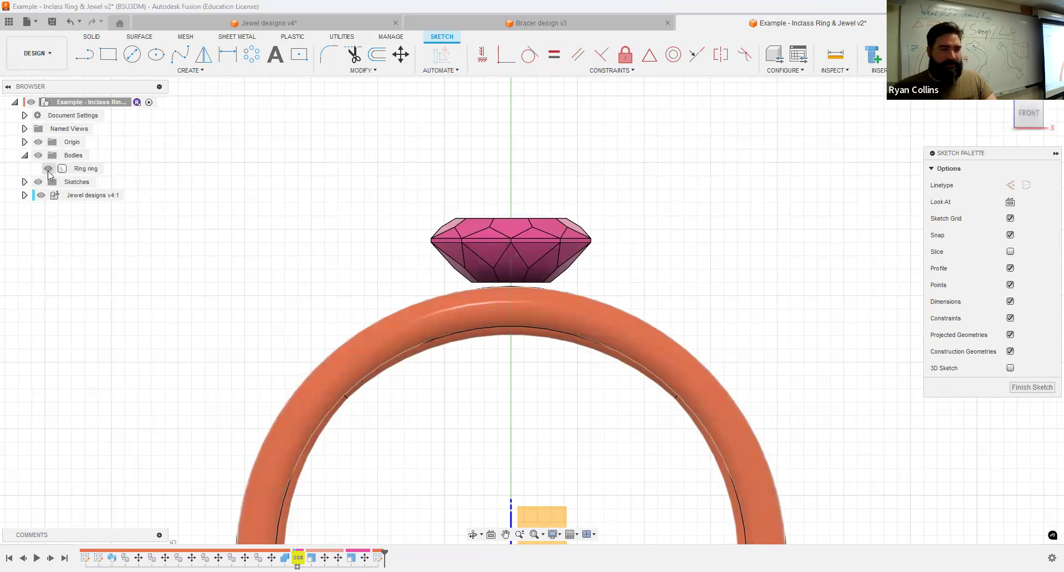
{"action": "left_click", "coordinate": [49, 169]}
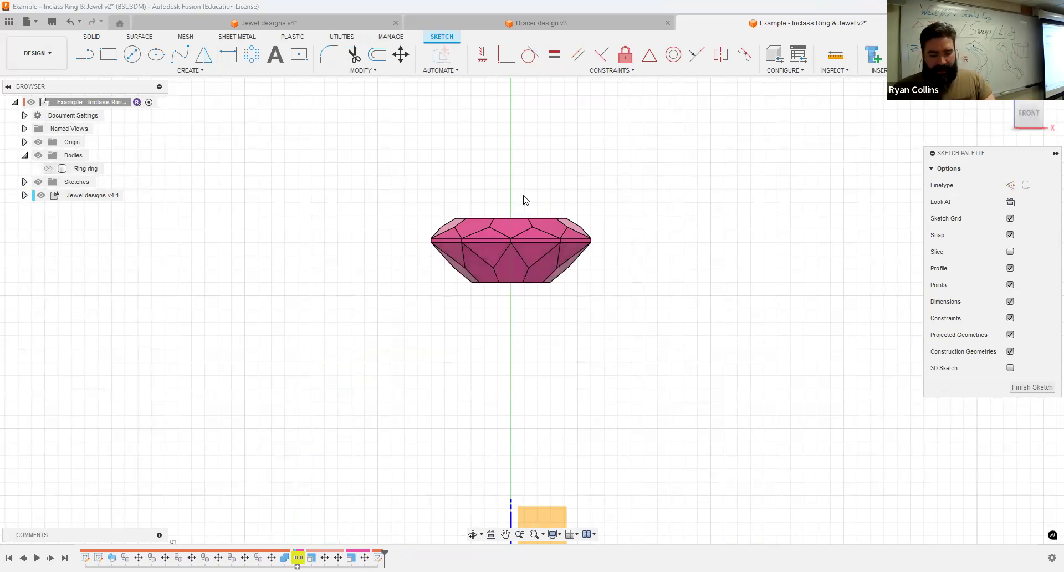
Project the 10-Sided Jewel body's outline into the sketch and hide the Jewel designs v4:1 component.
{"action": "key", "text": "p"}
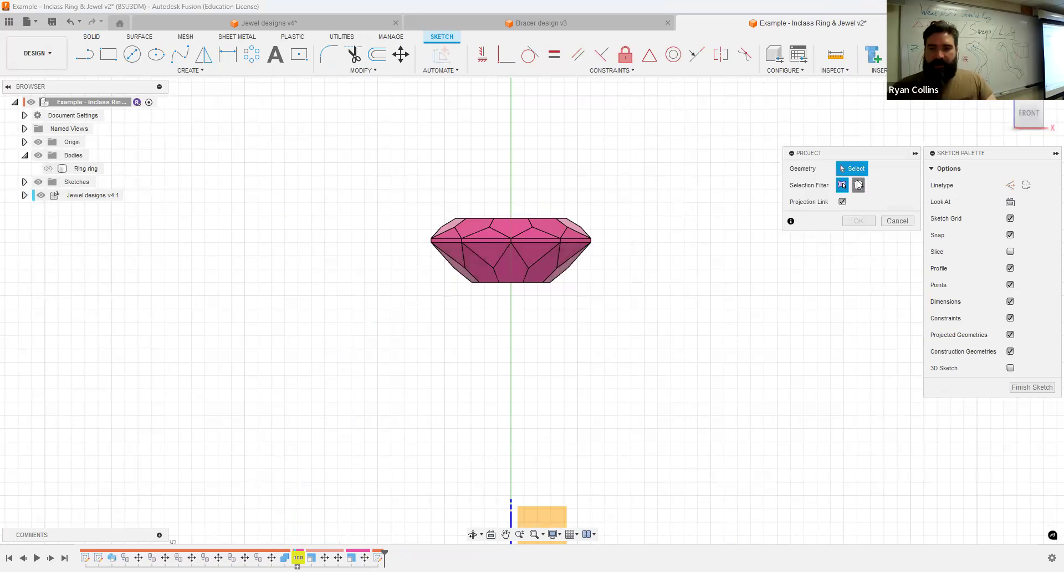
{"action": "left_click", "coordinate": [533, 238]}
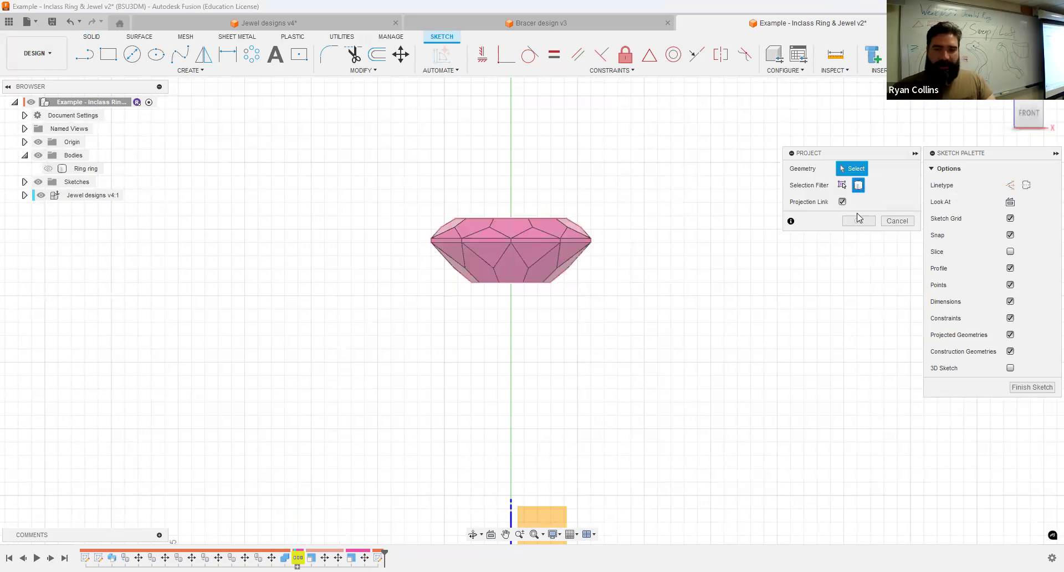
{"action": "key", "text": "Return"}
{"action": "left_click", "coordinate": [41, 195]}
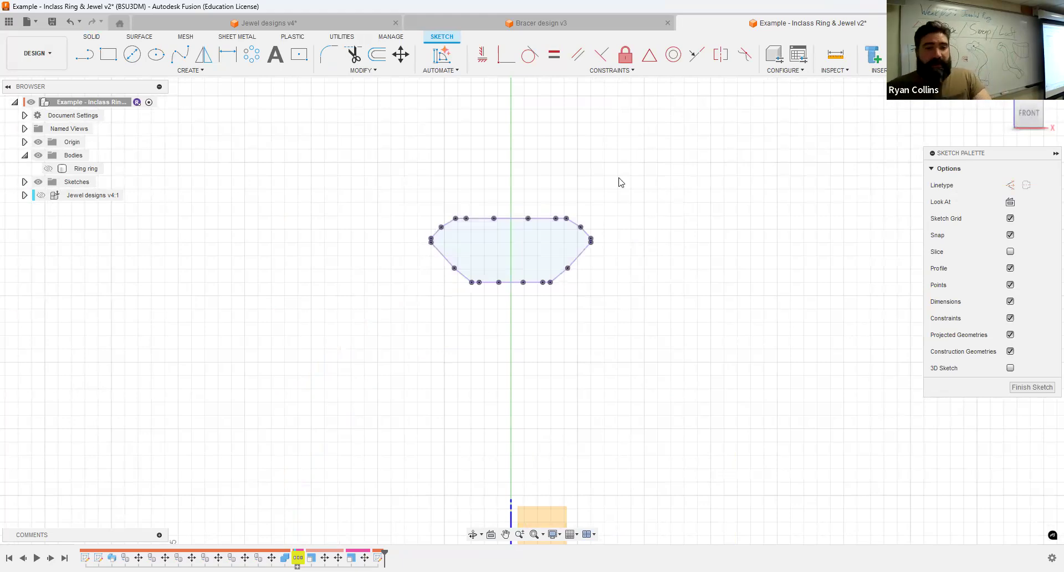
Offset the projected jewel outline outward with a distance of -0.3 mm.
{"action": "left_click", "coordinate": [377, 54]}
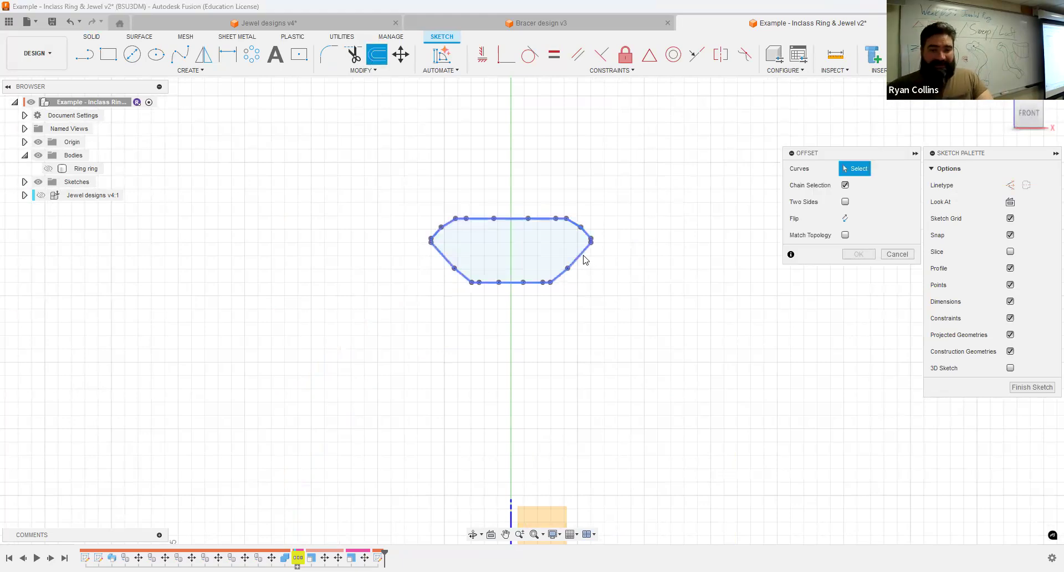
{"action": "left_click", "coordinate": [558, 235]}
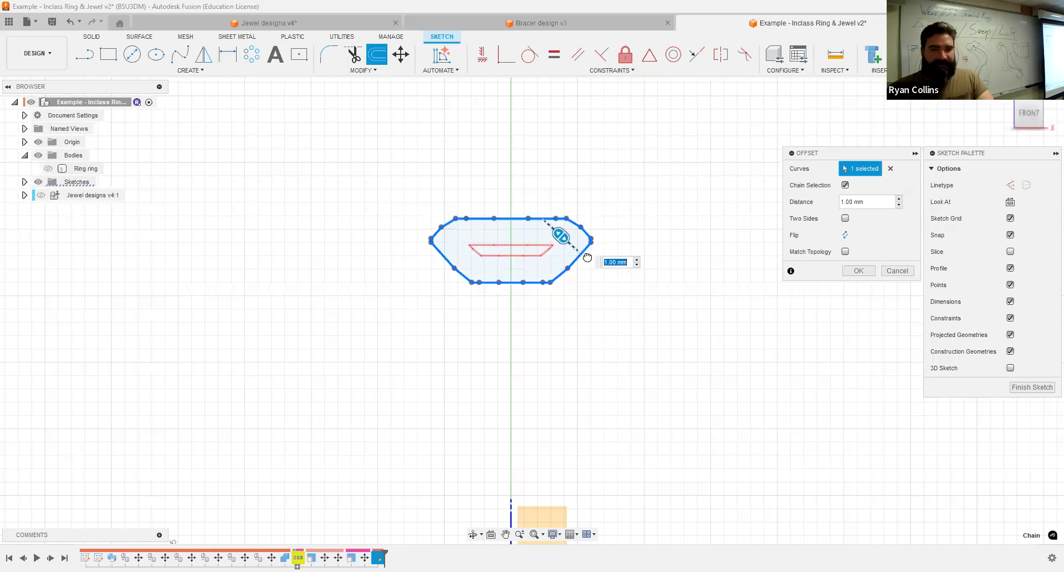
{"action": "left_click_drag", "start_coordinate": [561, 236], "coordinate": [587, 257]}
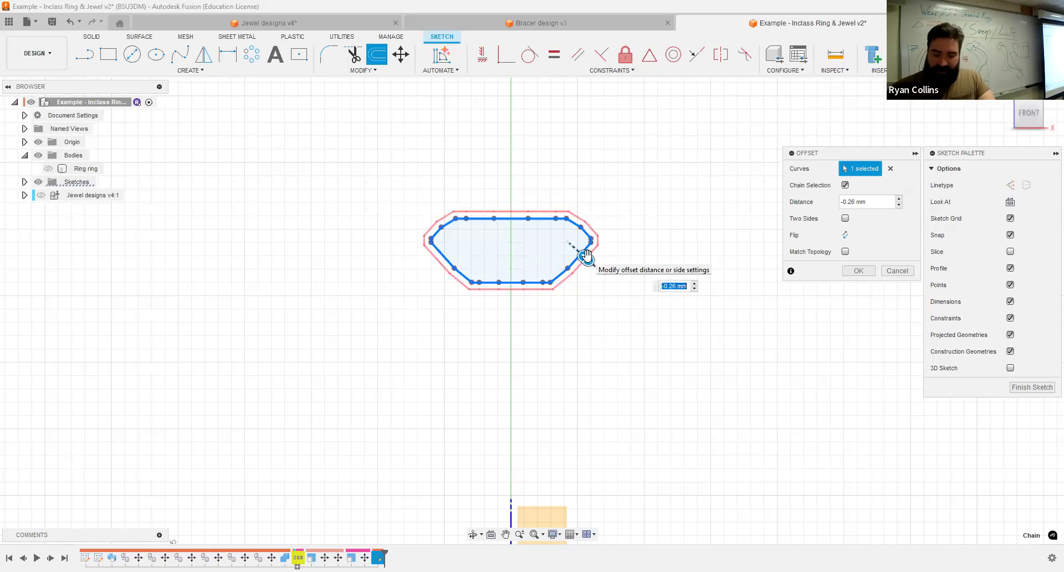
{"action": "type", "text": "-.3"}
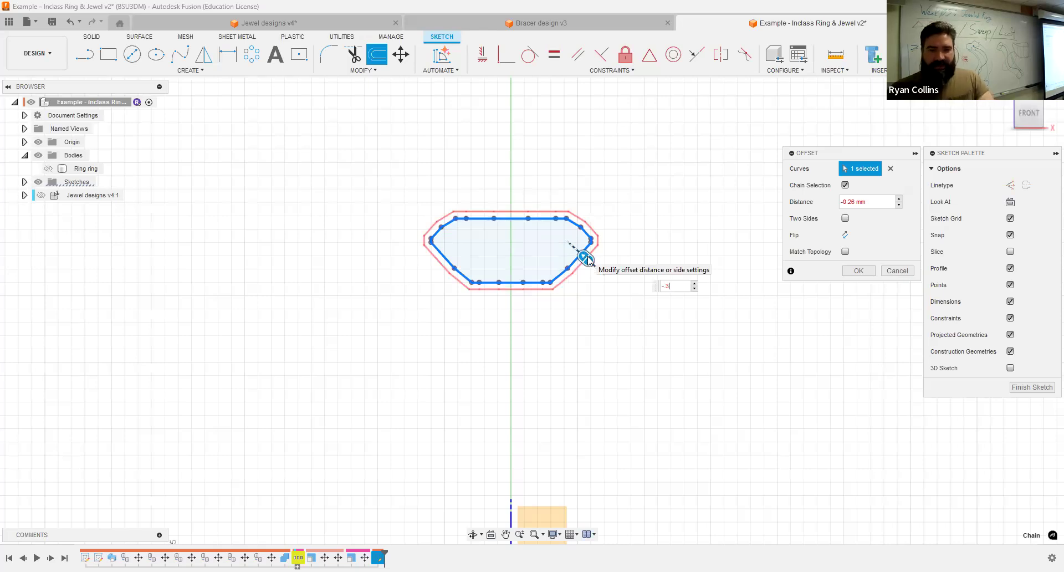
{"action": "scroll", "coordinate": [588, 259], "scroll_direction": "up", "scroll_amount": 5}
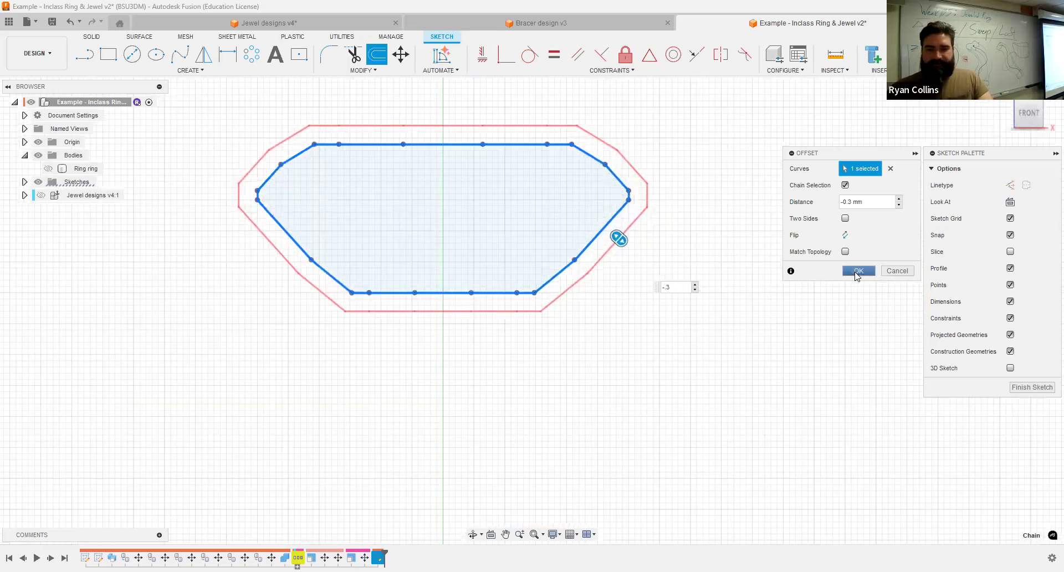
{"action": "key", "text": "Return"}
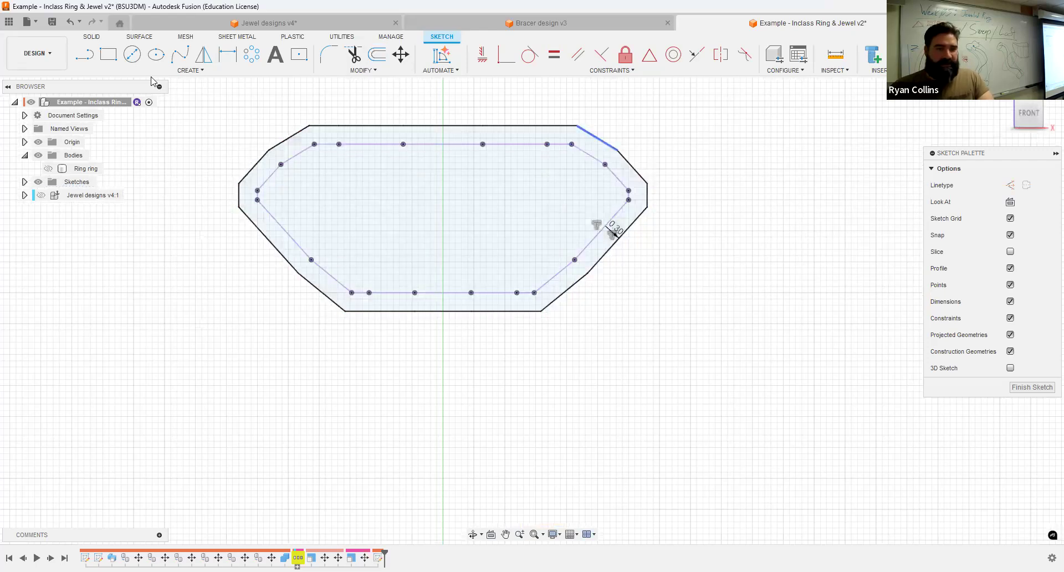
Draw a horizontal line across the upper part of the offset outline, between its slanted side edges, and finish the sketch.
{"action": "left_click", "coordinate": [84, 54]}
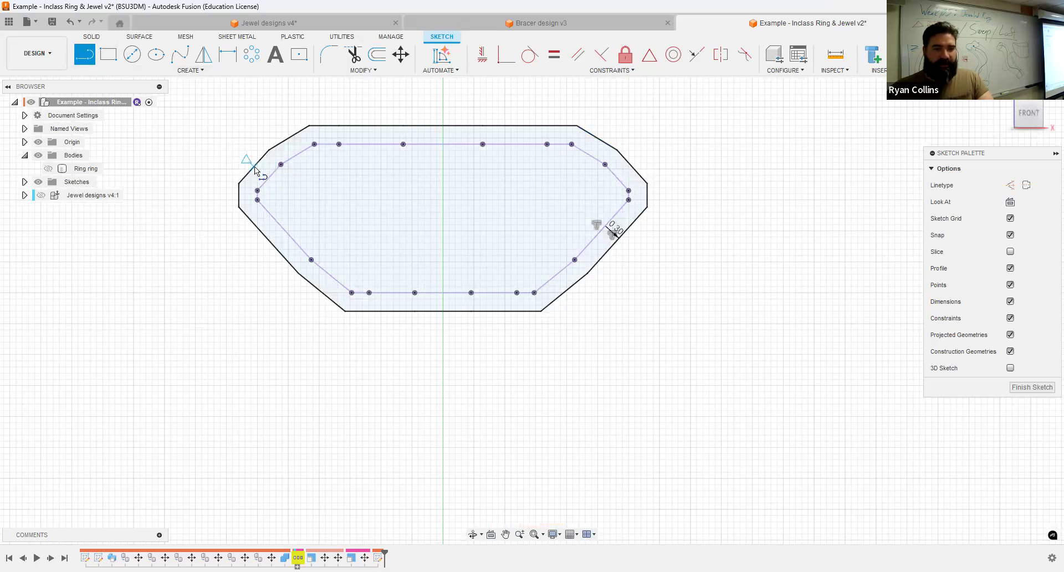
{"action": "left_click", "coordinate": [633, 168]}
{"action": "key", "text": "Escape"}
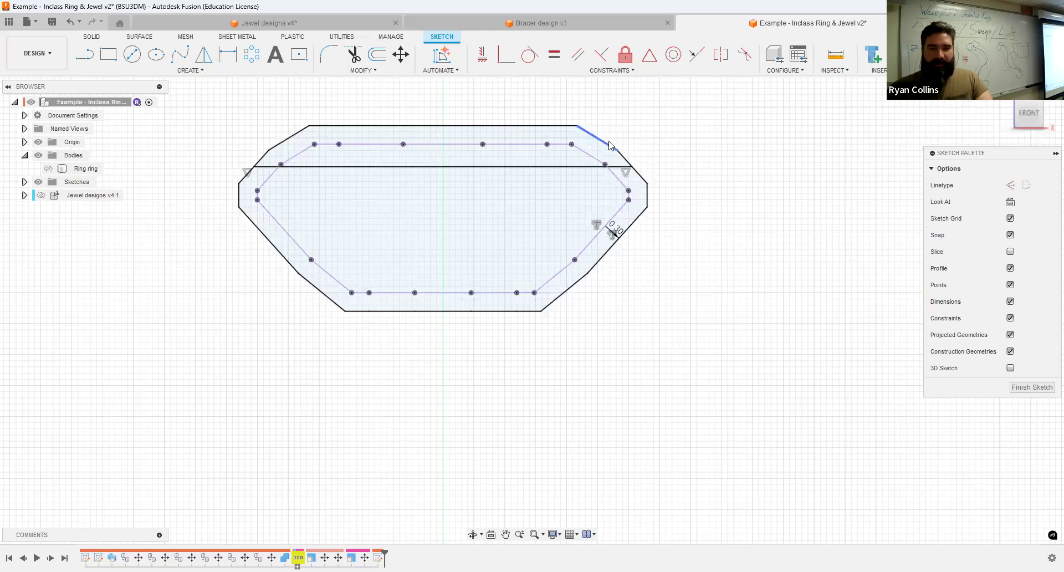
{"action": "left_click", "coordinate": [978, 55]}
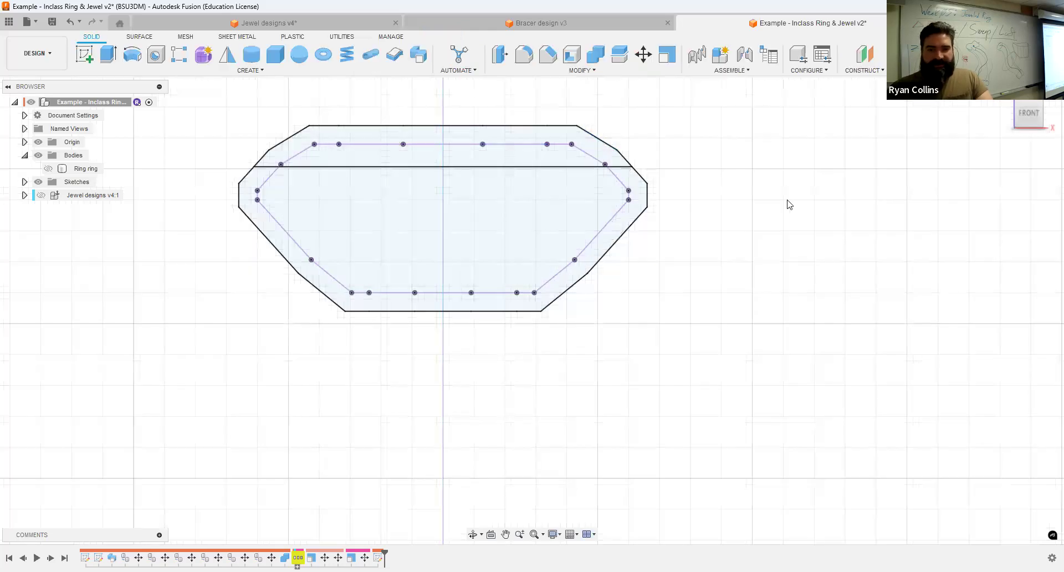
Show the jewel component and try to revolve the lower band between the two outlines around the vertical Z axis.
{"action": "mouse_move", "coordinate": [791, 197]}
{"action": "middle_mouse_down", "text": "shift"}
{"action": "mouse_move", "coordinate": [769, 216]}
{"action": "mouse_move", "coordinate": [757, 205]}
{"action": "middle_mouse_up", "text": "shift"}
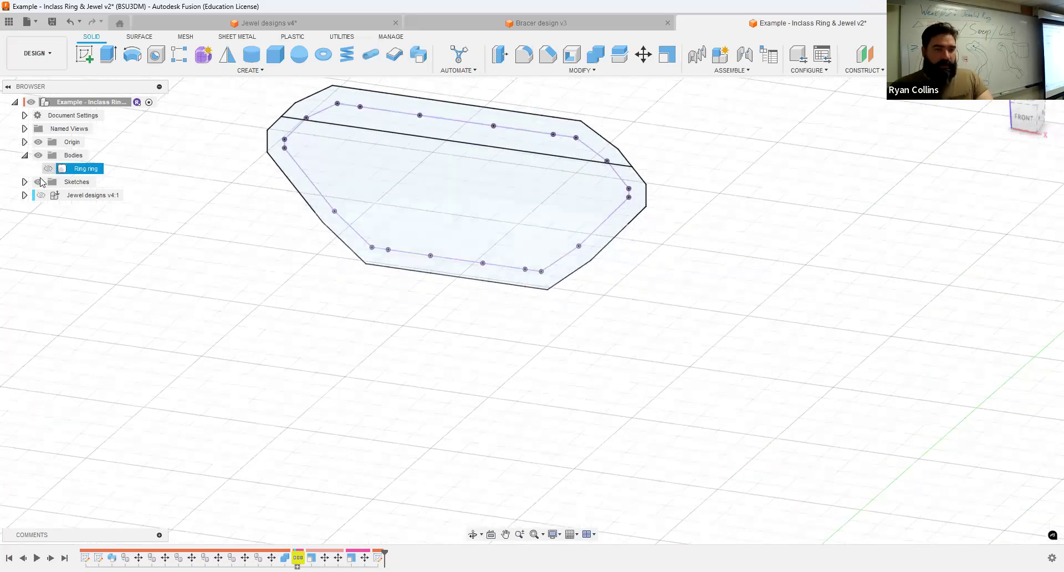
{"action": "left_click", "coordinate": [41, 195]}
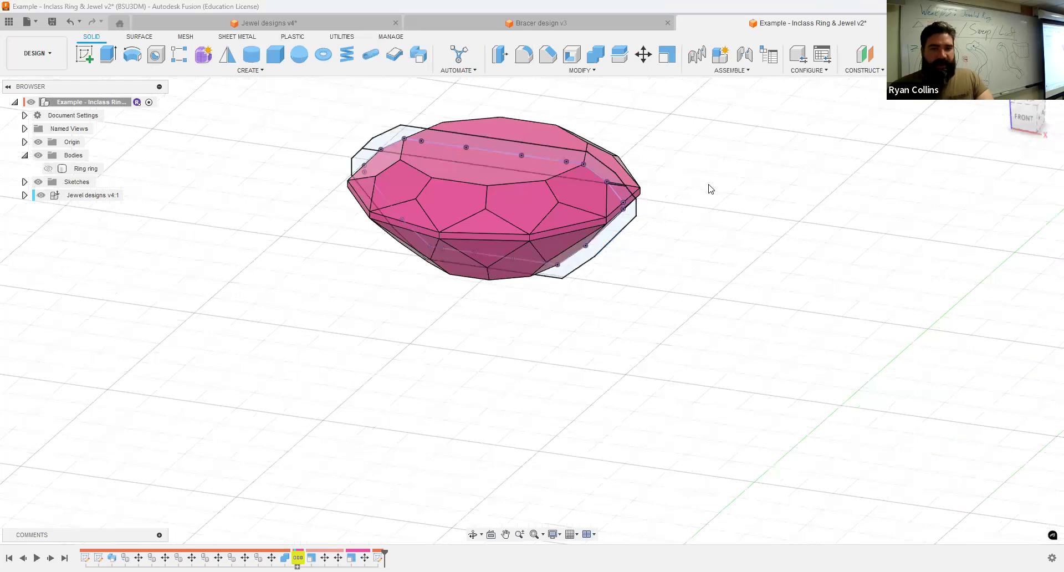
{"action": "middle_click_drag", "start_coordinate": [709, 185], "coordinate": [667, 204]}
{"action": "left_click", "coordinate": [132, 61]}
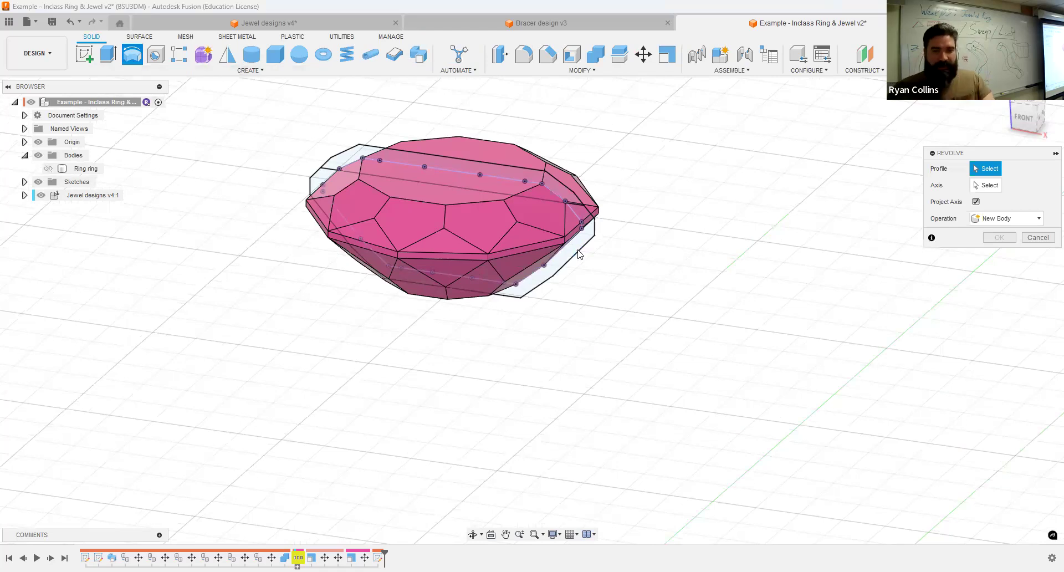
{"action": "left_click", "coordinate": [589, 239]}
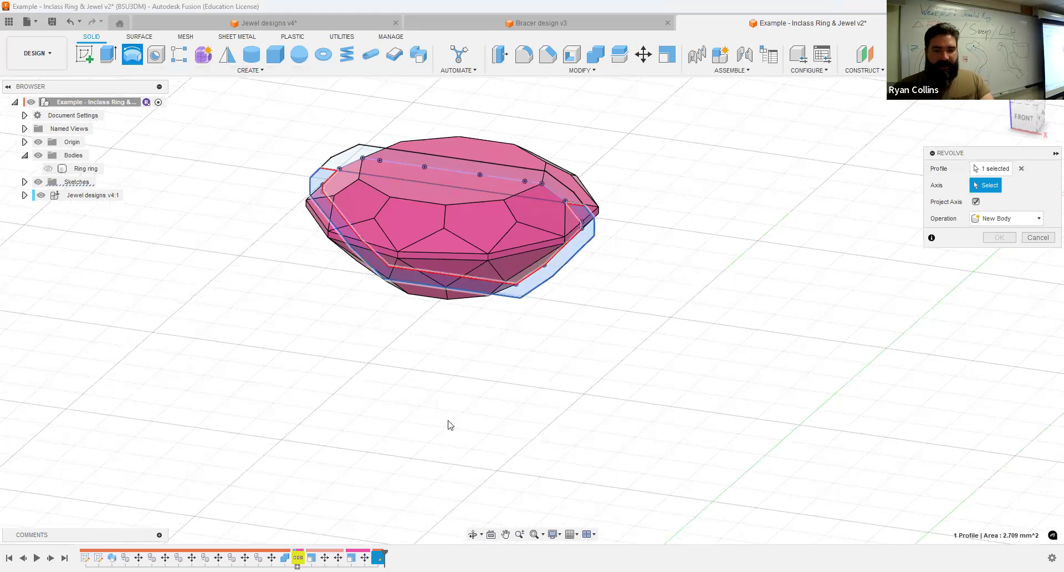
{"action": "scroll", "coordinate": [449, 428], "scroll_direction": "down", "scroll_amount": 3}
{"action": "middle_click_drag", "start_coordinate": [484, 436], "coordinate": [466, 267]}
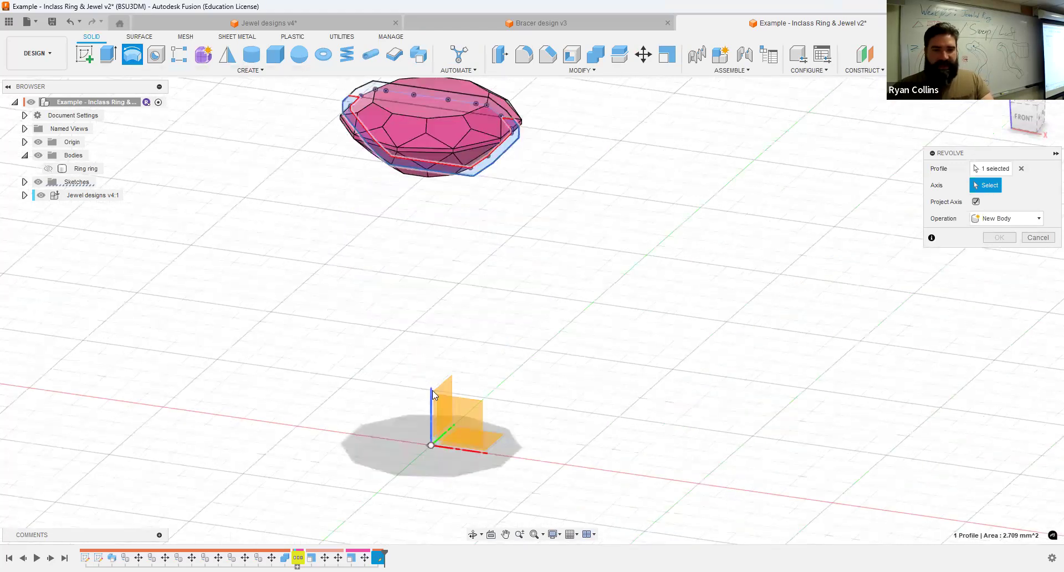
{"action": "left_click", "coordinate": [628, 237]}
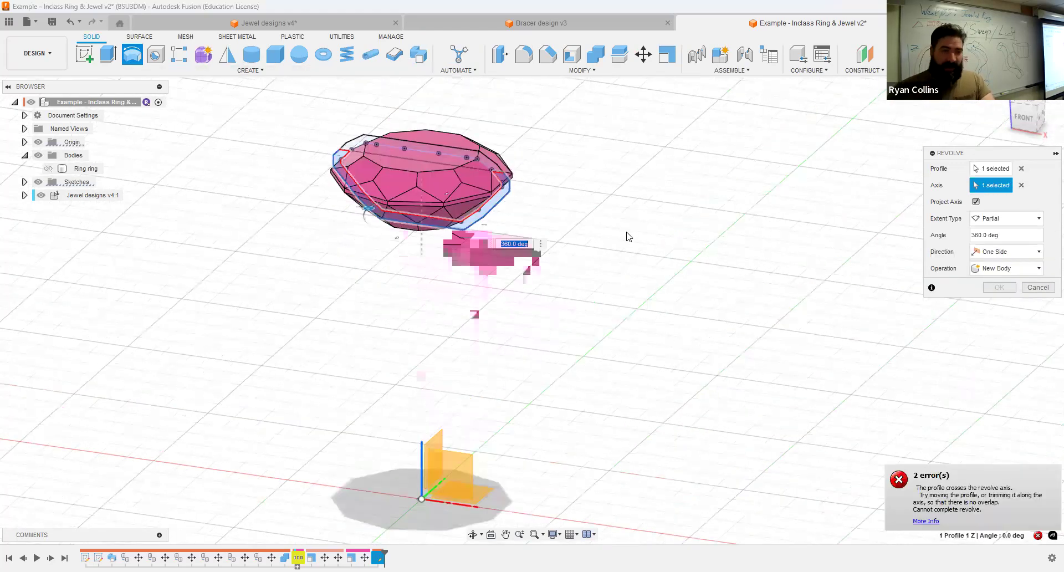
Hide the jewel, try revolve angles of 180 and 185 degrees for the full-width band profile, and leave the command.
{"action": "left_click", "coordinate": [41, 195]}
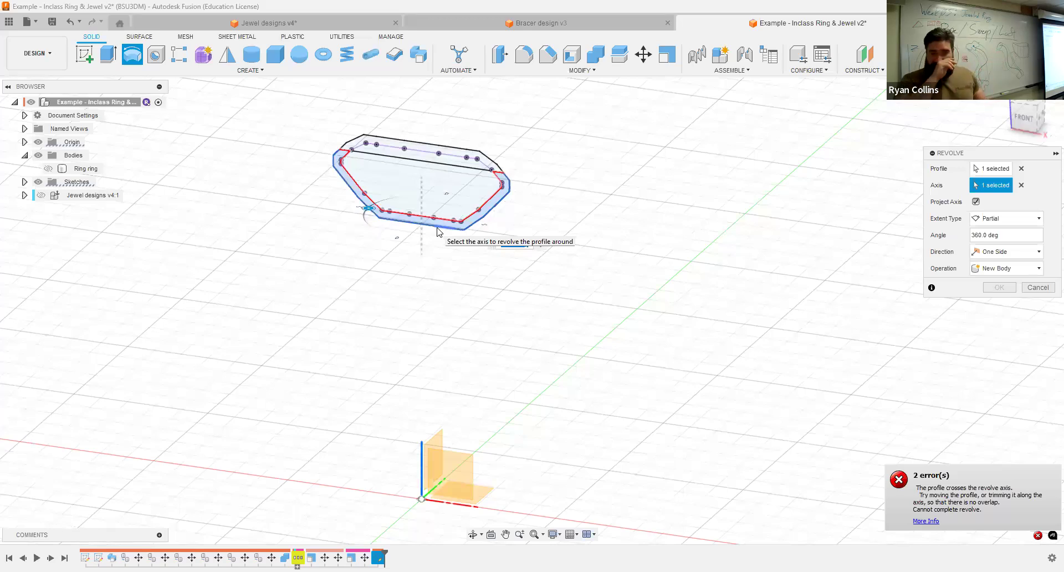
{"action": "left_click", "coordinate": [960, 239]}
{"action": "type", "text": "180"}
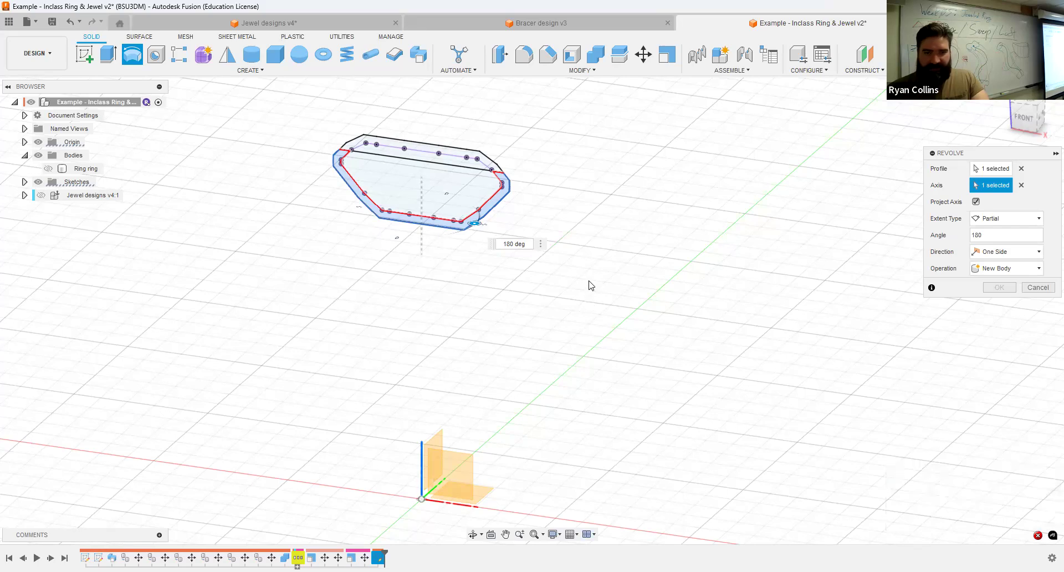
{"action": "scroll", "coordinate": [630, 256], "scroll_direction": "down", "scroll_amount": 2}
{"action": "scroll", "coordinate": [630, 255], "scroll_direction": "up", "scroll_amount": 2}
{"action": "mouse_move", "coordinate": [471, 223]}
{"action": "left_mouse_down"}
{"action": "mouse_move", "coordinate": [460, 204]}
{"action": "mouse_move", "coordinate": [471, 227]}
{"action": "mouse_move", "coordinate": [486, 224]}
{"action": "left_mouse_up"}
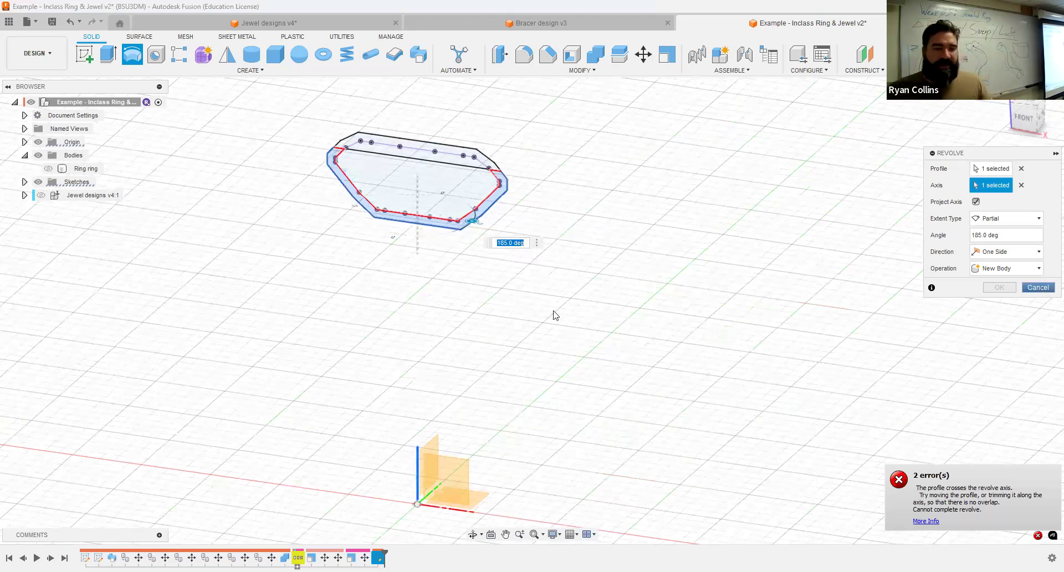
{"action": "key", "text": "Return"}
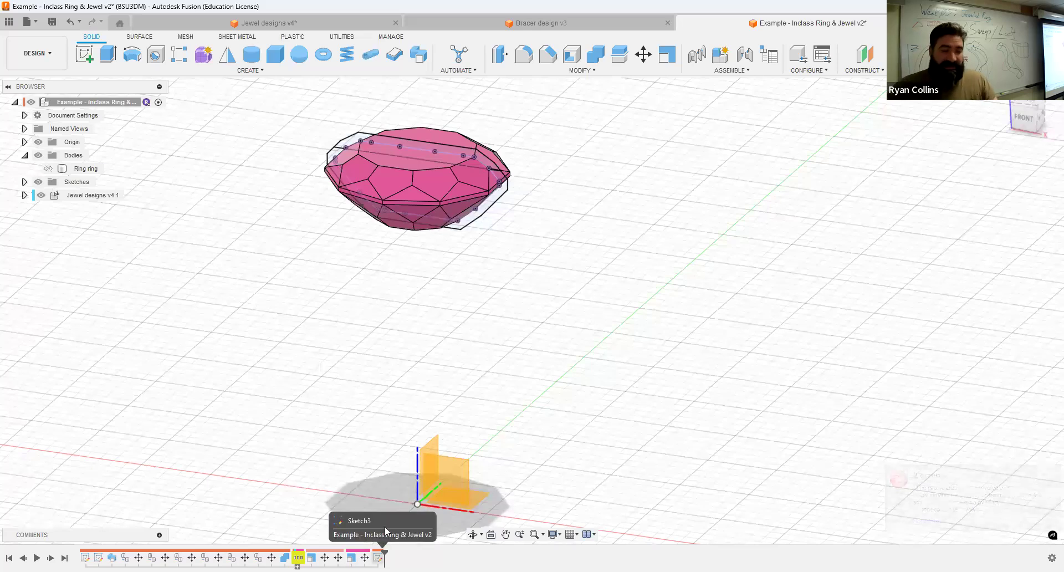
Edit the setting sketch, draw a vertical centre line from the outline's top edge to its bottom edge, and finish the sketch.
{"action": "right_click", "coordinate": [378, 557]}
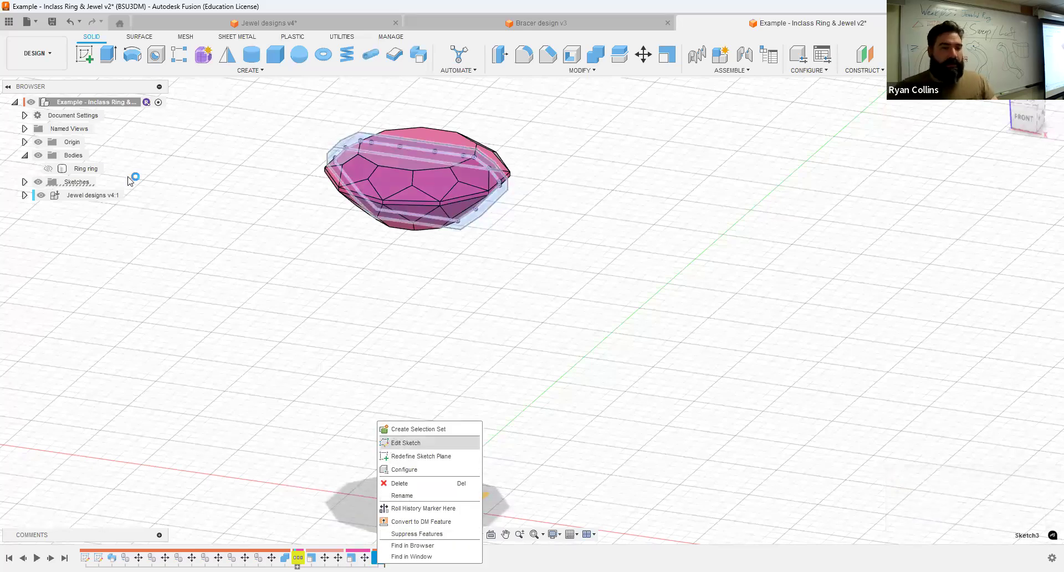
{"action": "left_click", "coordinate": [388, 446]}
{"action": "scroll", "coordinate": [344, 302], "scroll_direction": "up", "scroll_amount": 3}
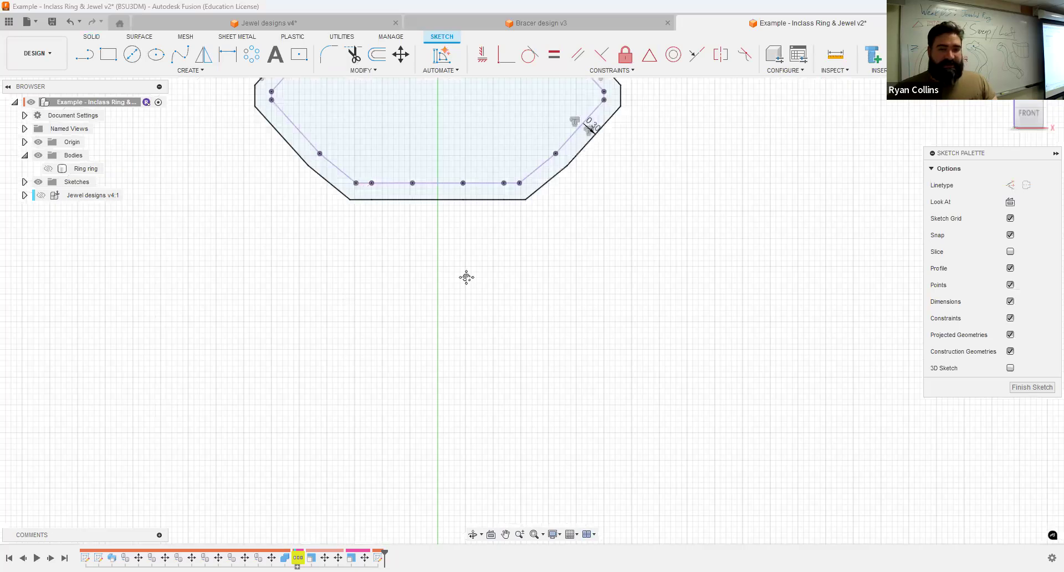
{"action": "middle_click_drag", "start_coordinate": [467, 277], "coordinate": [428, 406]}
{"action": "left_click", "coordinate": [90, 48]}
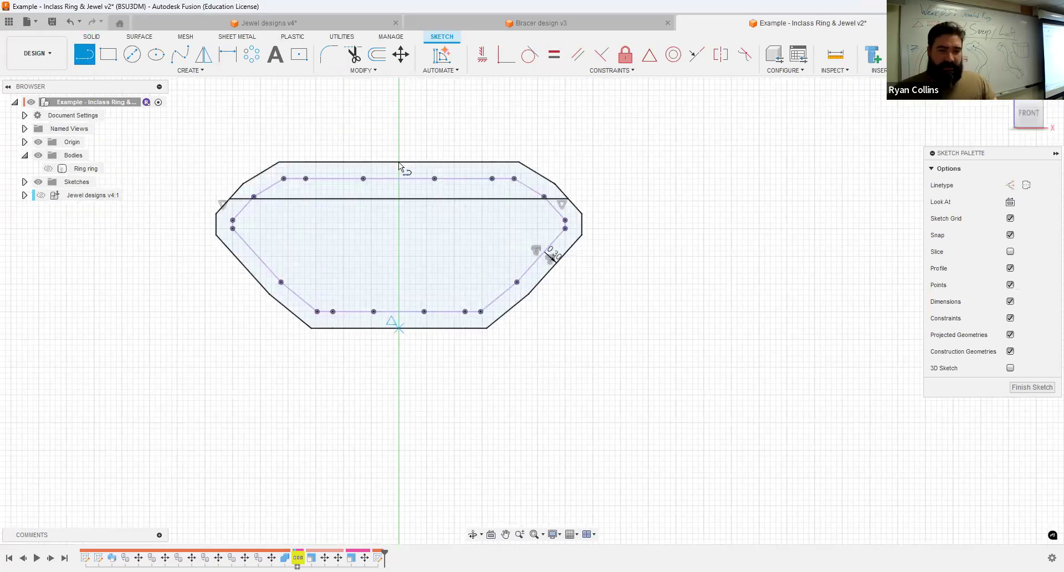
{"action": "key", "text": "Escape"}
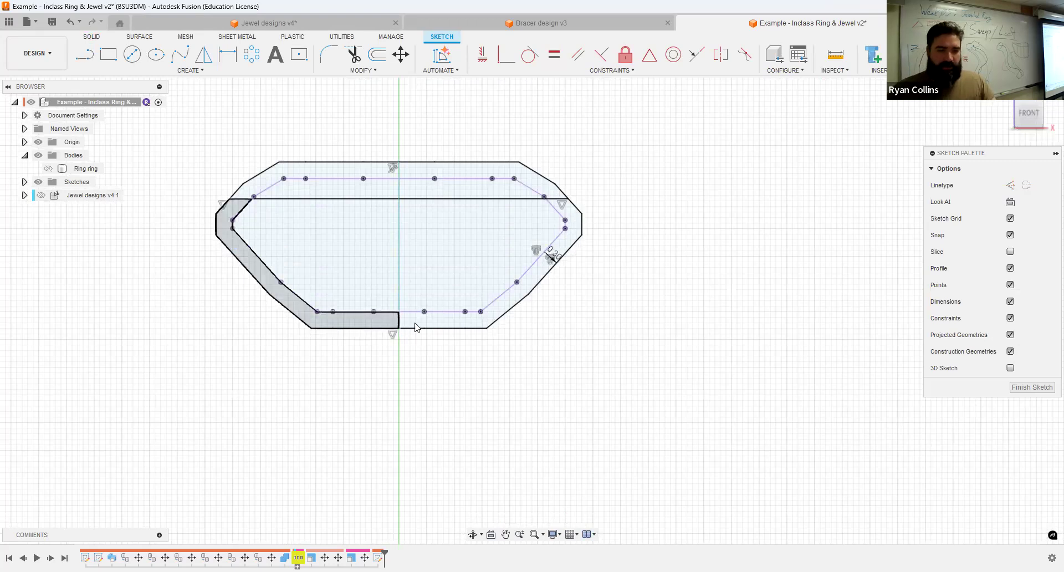
{"action": "left_click", "coordinate": [471, 323]}
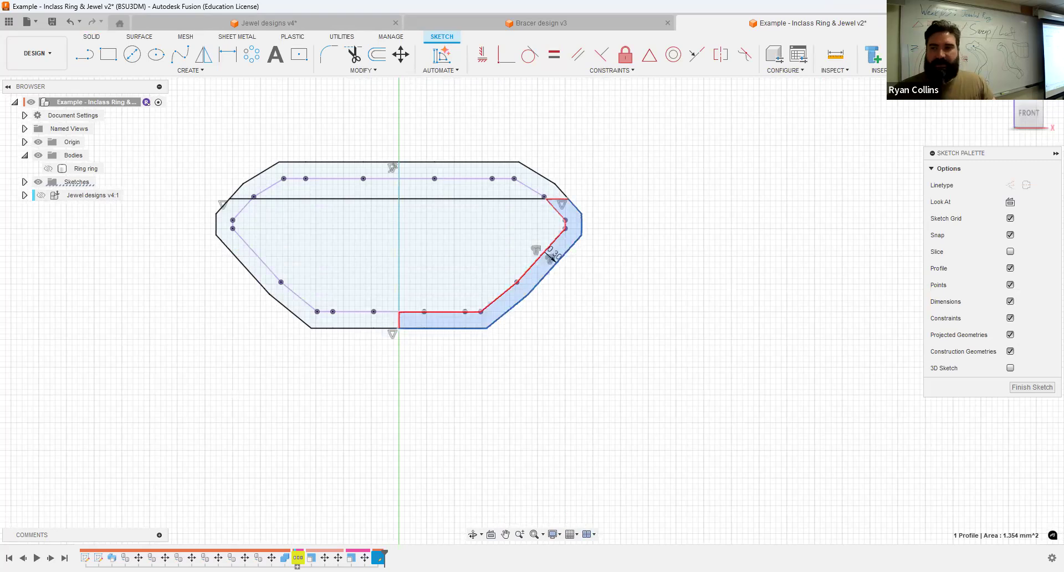
{"action": "left_click", "coordinate": [977, 56]}
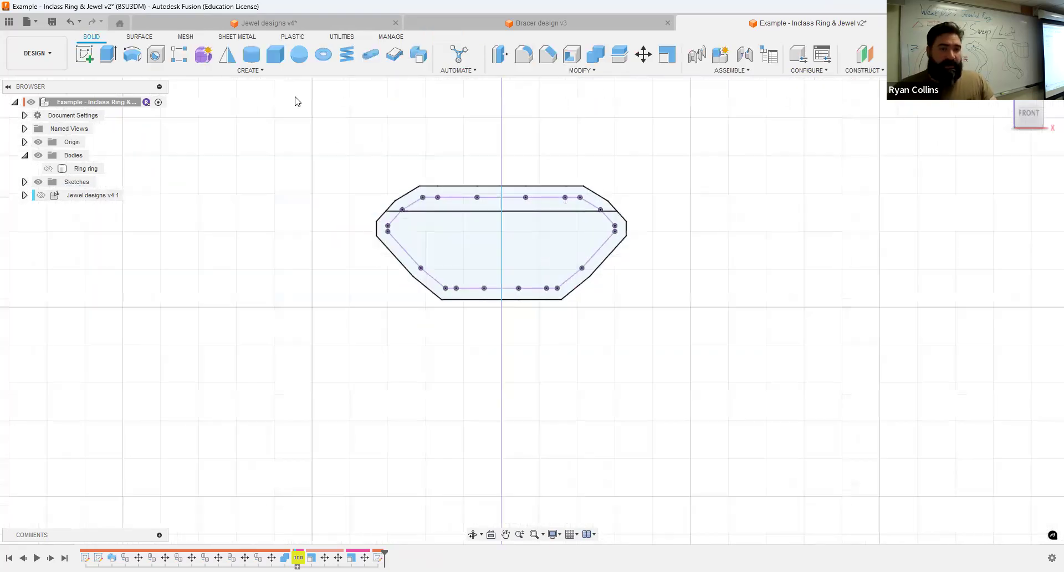
Start a Revolve of the right half of the lower band profile around the vertical Z axis.
{"action": "left_click", "coordinate": [133, 55]}
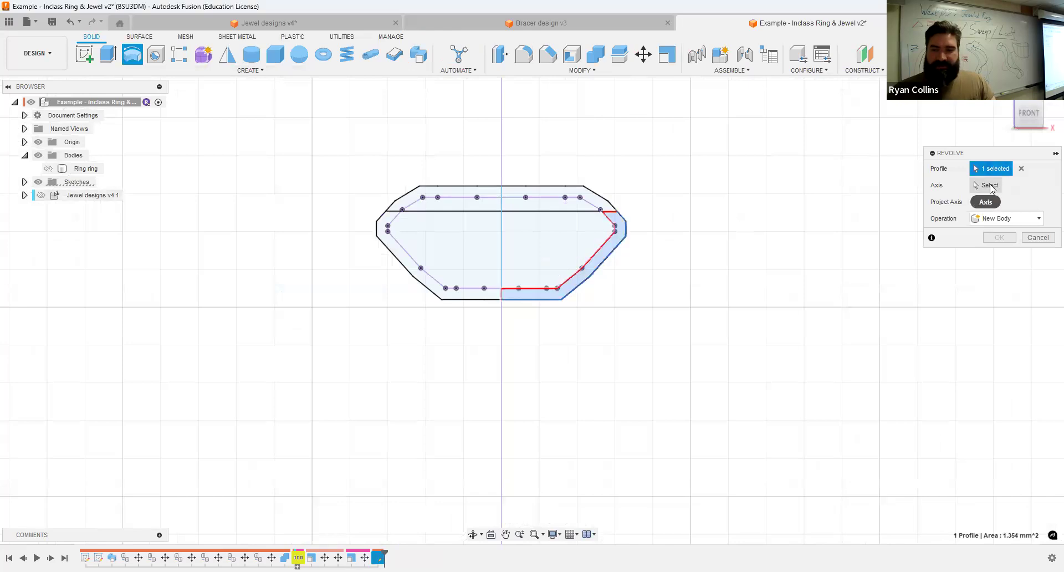
{"action": "scroll", "coordinate": [752, 292], "scroll_direction": "down", "scroll_amount": 3}
{"action": "middle_click_drag", "start_coordinate": [752, 290], "coordinate": [725, 201]}
{"action": "left_click", "coordinate": [585, 380]}
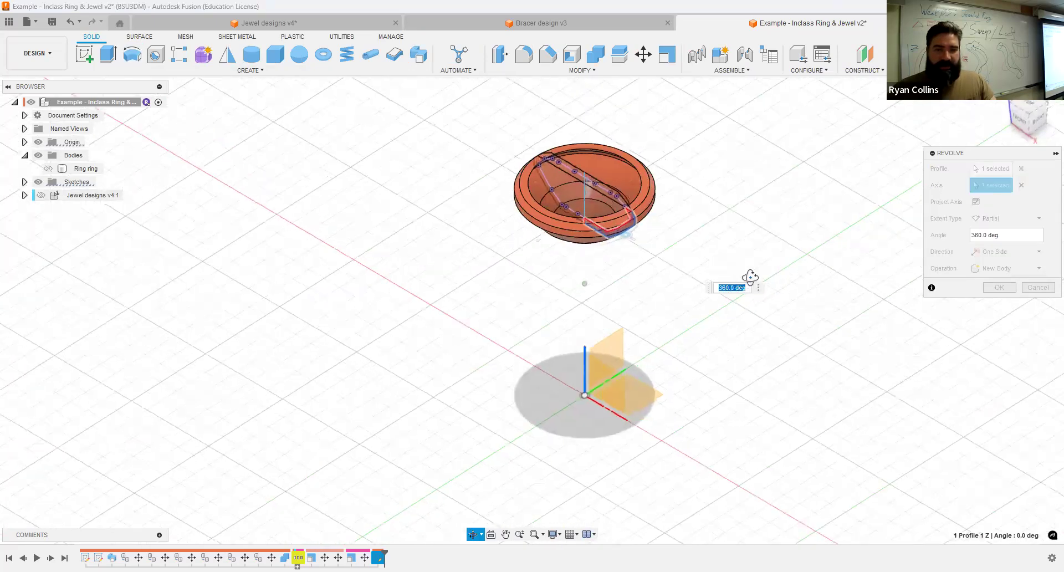
{"action": "mouse_move", "coordinate": [754, 278]}
{"action": "middle_mouse_down", "text": "shift"}
{"action": "mouse_move", "coordinate": [716, 288]}
{"action": "mouse_move", "coordinate": [753, 288]}
{"action": "mouse_move", "coordinate": [737, 288]}
{"action": "middle_mouse_up", "text": "shift"}
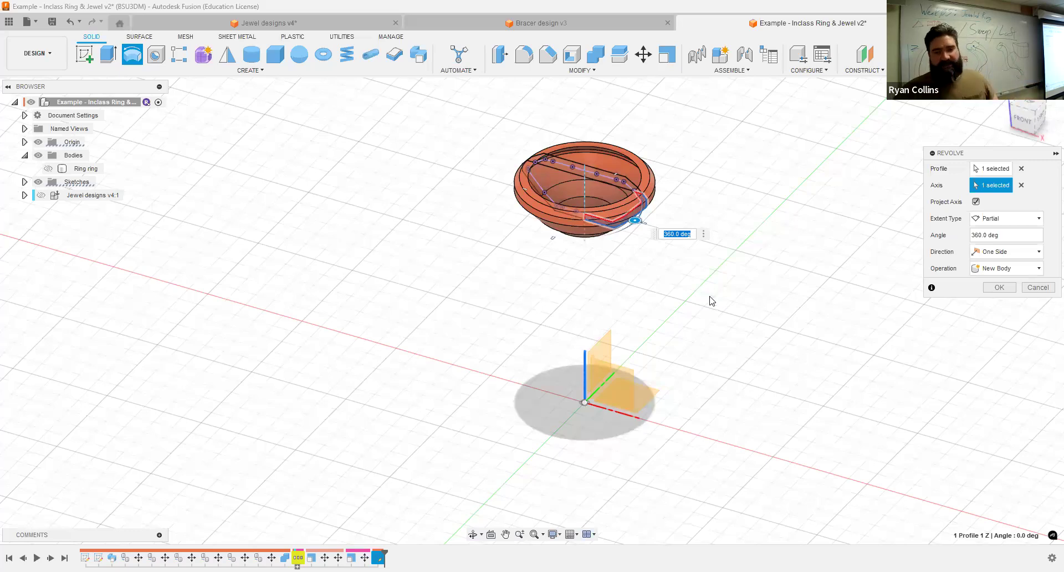
Reduce the revolve angle to 35 degrees and inspect the partial sweep from several sides.
{"action": "left_click_drag", "start_coordinate": [636, 220], "coordinate": [657, 200]}
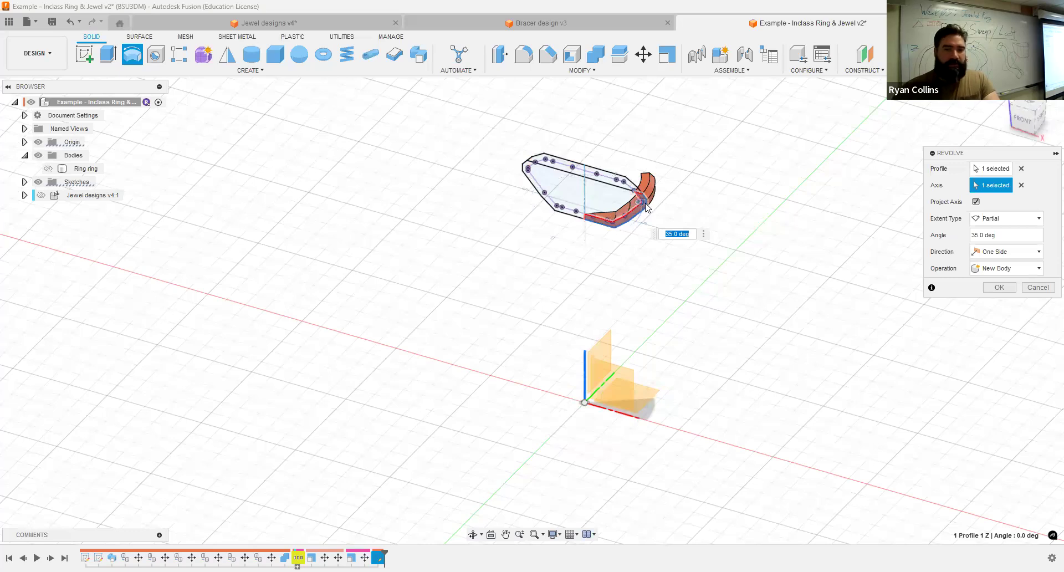
{"action": "middle_click_drag", "start_coordinate": [521, 243], "coordinate": [479, 162], "text": "shift"}
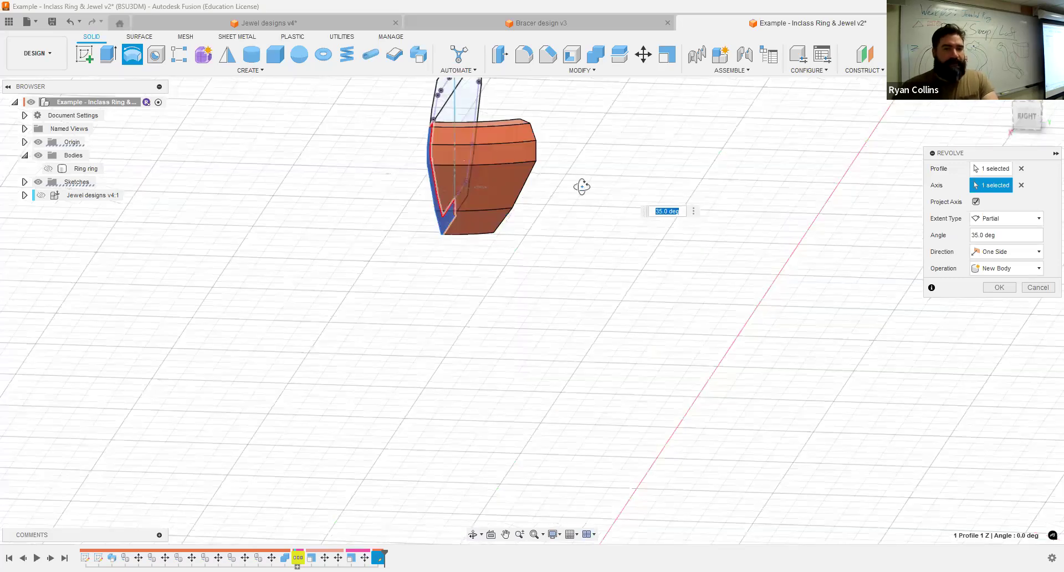
{"action": "middle_click_drag", "start_coordinate": [567, 181], "coordinate": [551, 194], "text": "shift"}
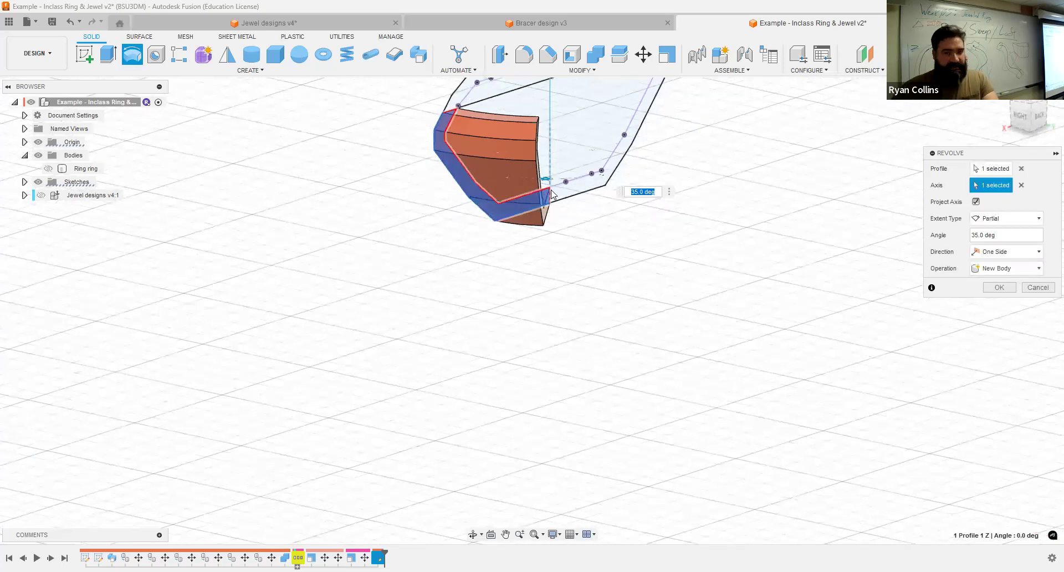
Set the revolve angle to 360 degrees and create the setting as a new body.
{"action": "left_click", "coordinate": [1016, 238]}
{"action": "type", "text": "360"}
{"action": "left_click", "coordinate": [992, 288]}
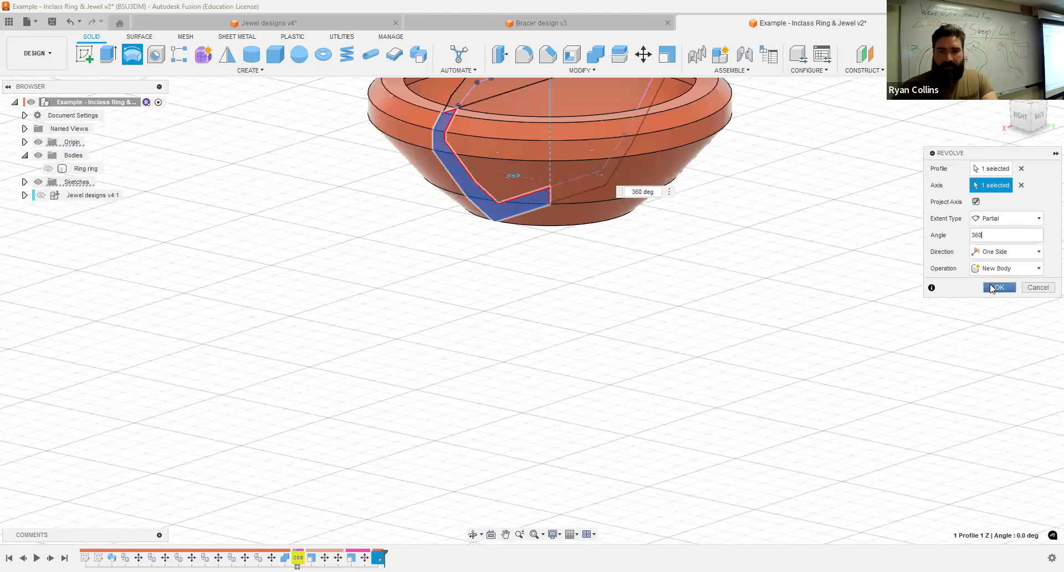
Start a new sketch on the front origin plane and project the revolved setting body's outline into it.
{"action": "middle_click_drag", "start_coordinate": [489, 290], "coordinate": [560, 284], "text": "shift"}
{"action": "left_click", "coordinate": [84, 54]}
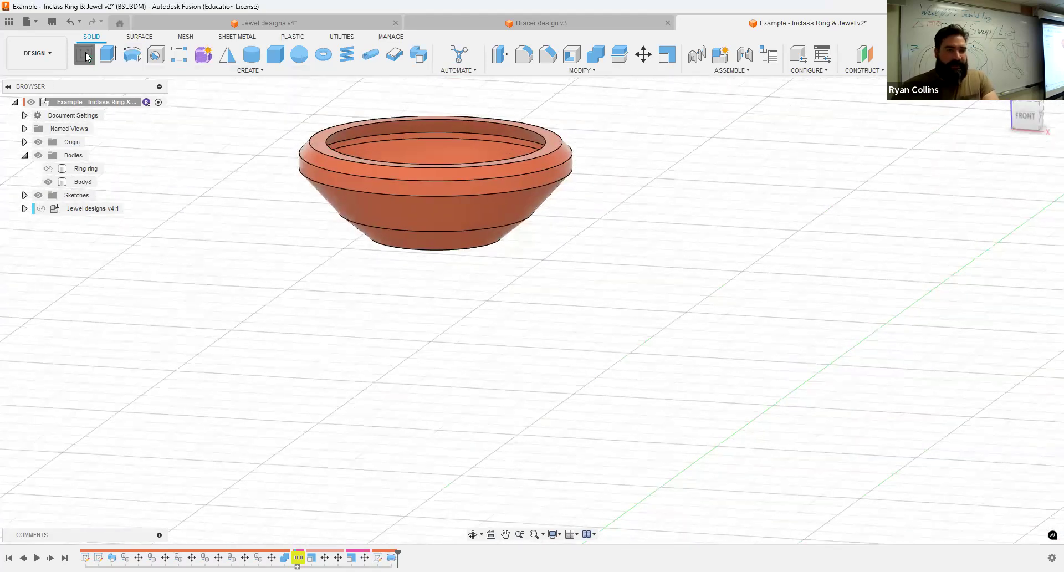
{"action": "left_click", "coordinate": [360, 386]}
{"action": "left_click", "coordinate": [427, 476]}
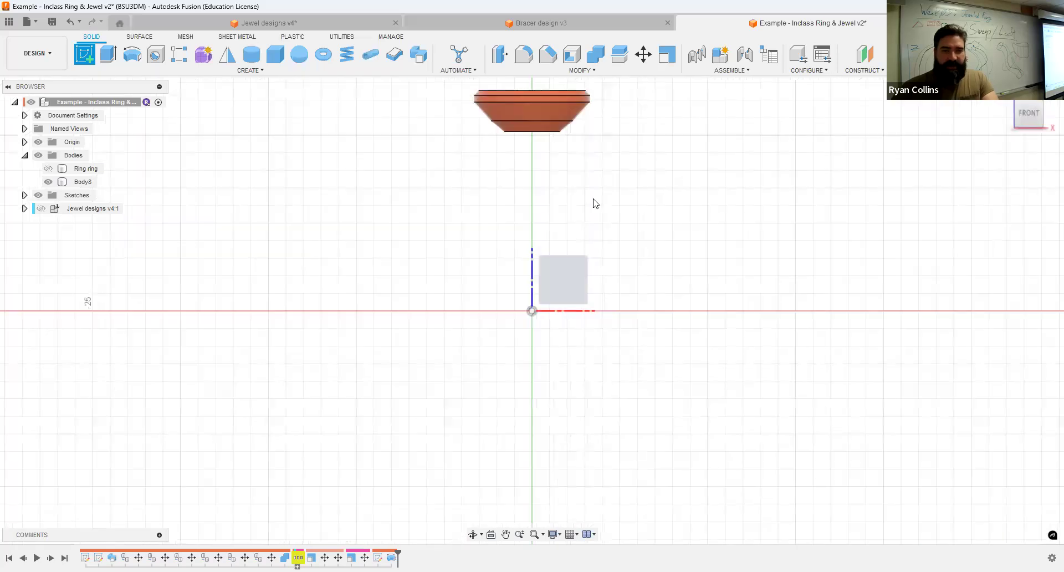
{"action": "scroll", "coordinate": [503, 232], "scroll_direction": "up", "scroll_amount": 4}
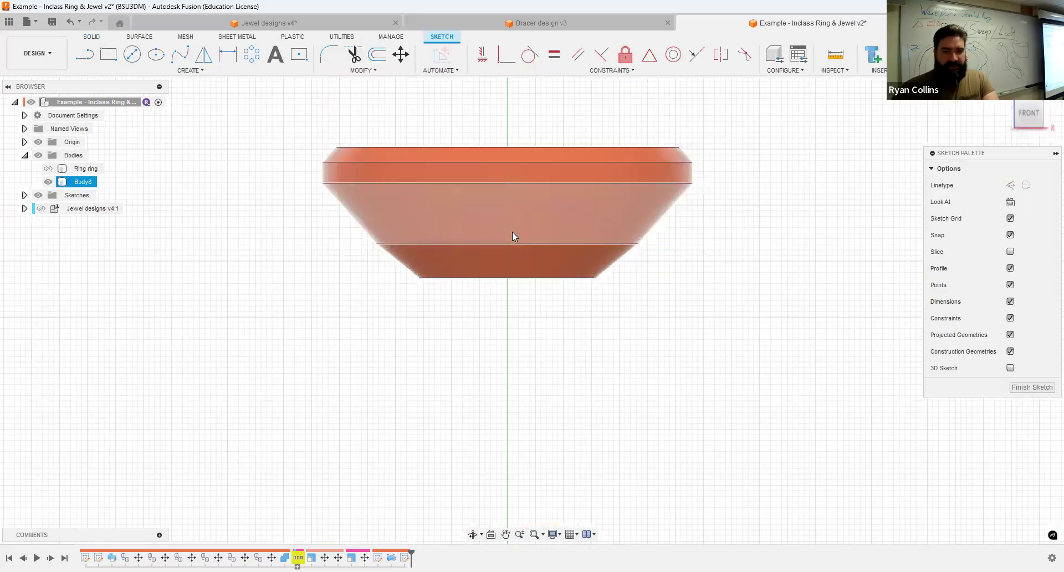
{"action": "left_click", "coordinate": [153, 54]}
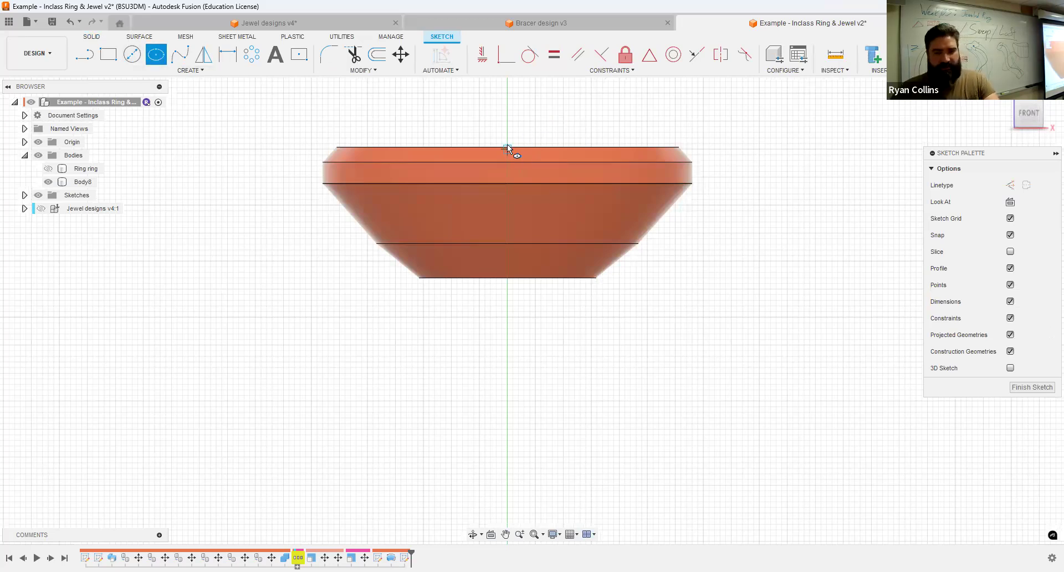
{"action": "key", "text": "ctrl+z"}
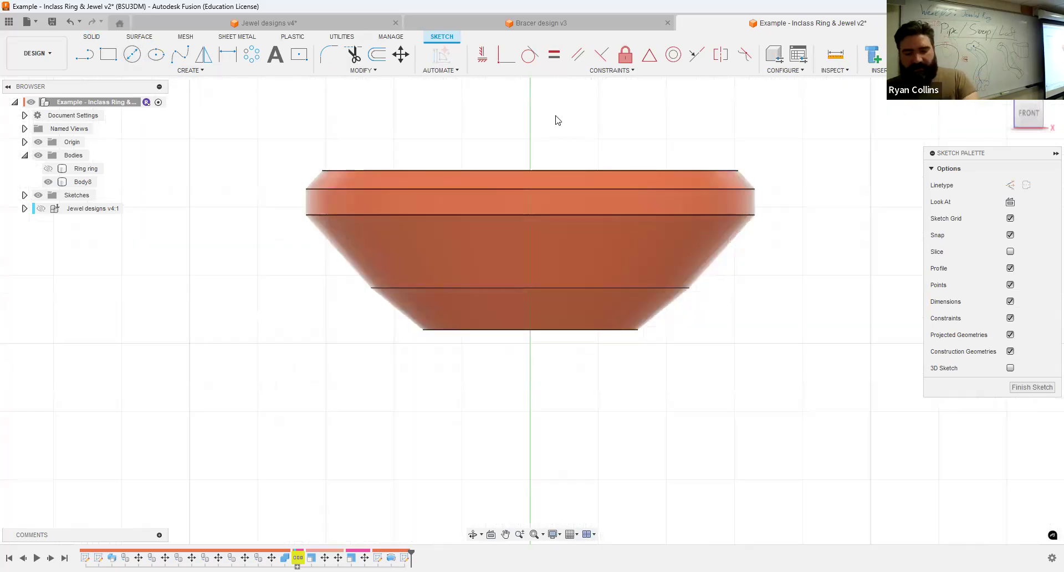
{"action": "key", "text": "p"}
{"action": "left_click", "coordinate": [612, 211]}
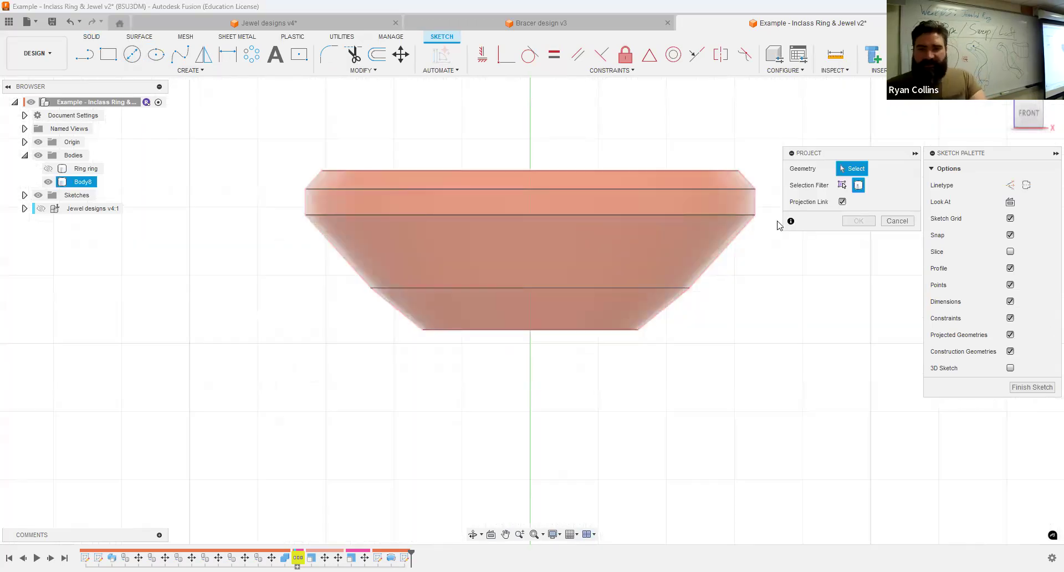
Draw an upright ellipse centred on the projected top edge, reaching into the setting's lowest band, 2 mm wide, and finish the sketch.
{"action": "left_click", "coordinate": [166, 55]}
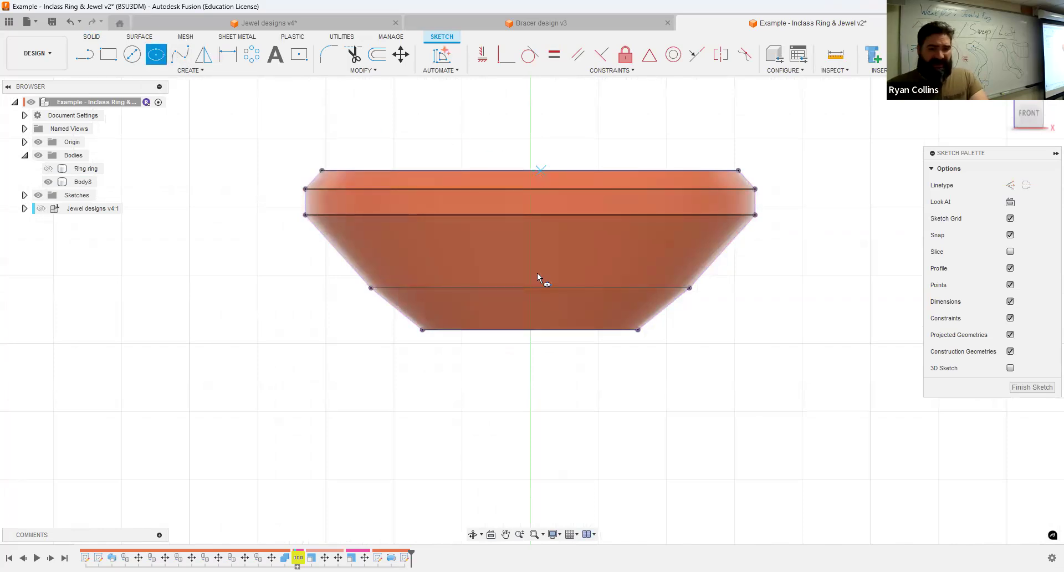
{"action": "left_click", "coordinate": [531, 298]}
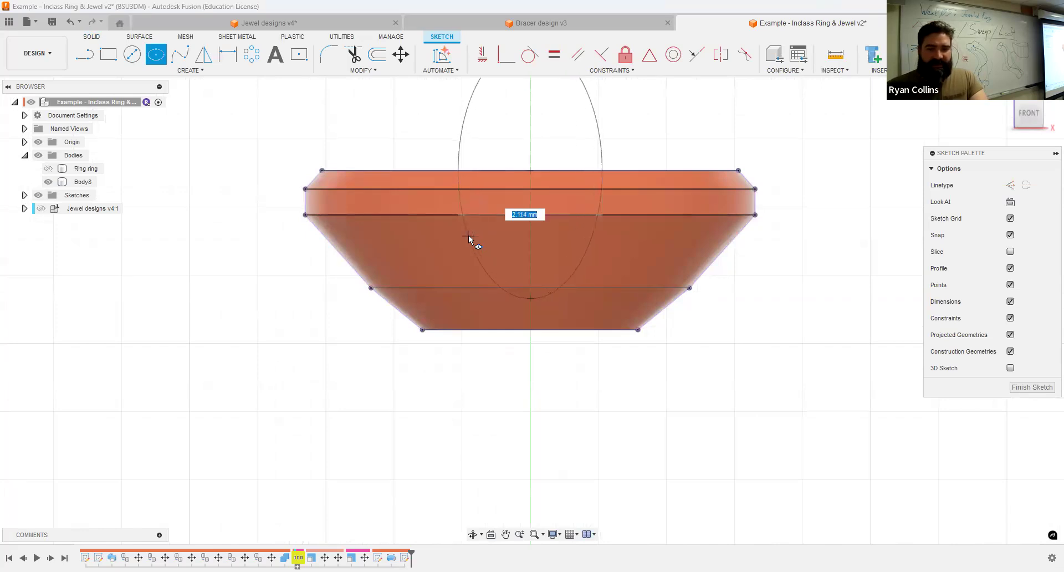
{"action": "type", "text": "2"}
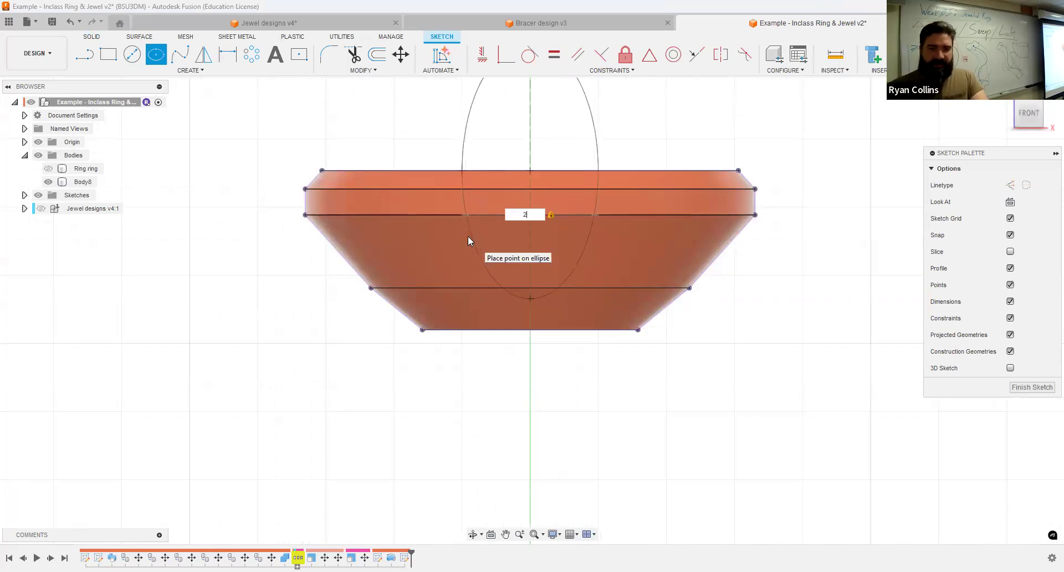
{"action": "key", "text": "Return"}
{"action": "middle_click_drag", "start_coordinate": [847, 205], "coordinate": [667, 217], "text": "shift"}
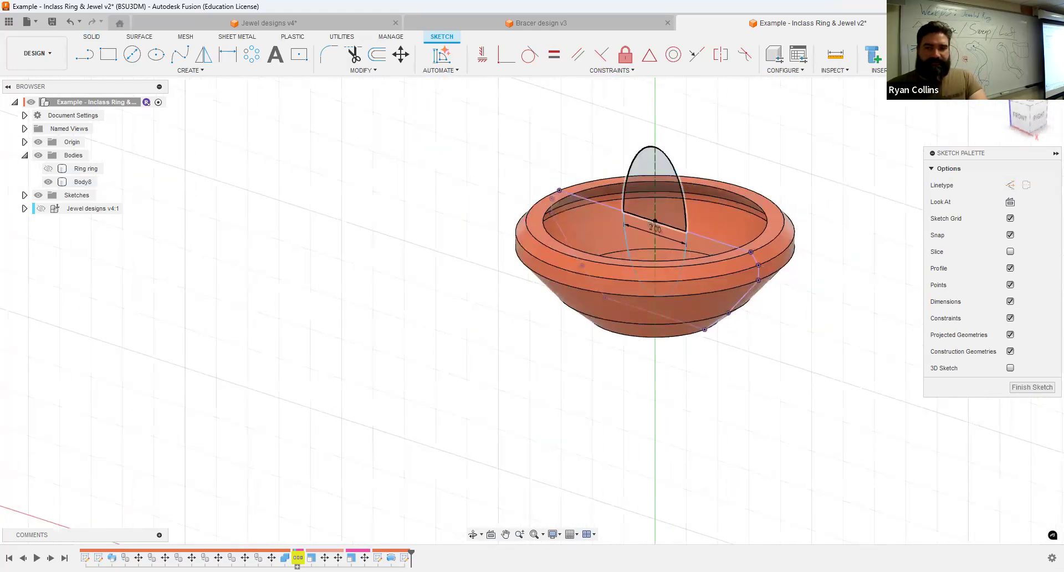
{"action": "left_click", "coordinate": [975, 54]}
Extrude the ellipse's lower half as a cut through the front wall of the setting.
{"action": "left_click", "coordinate": [114, 60]}
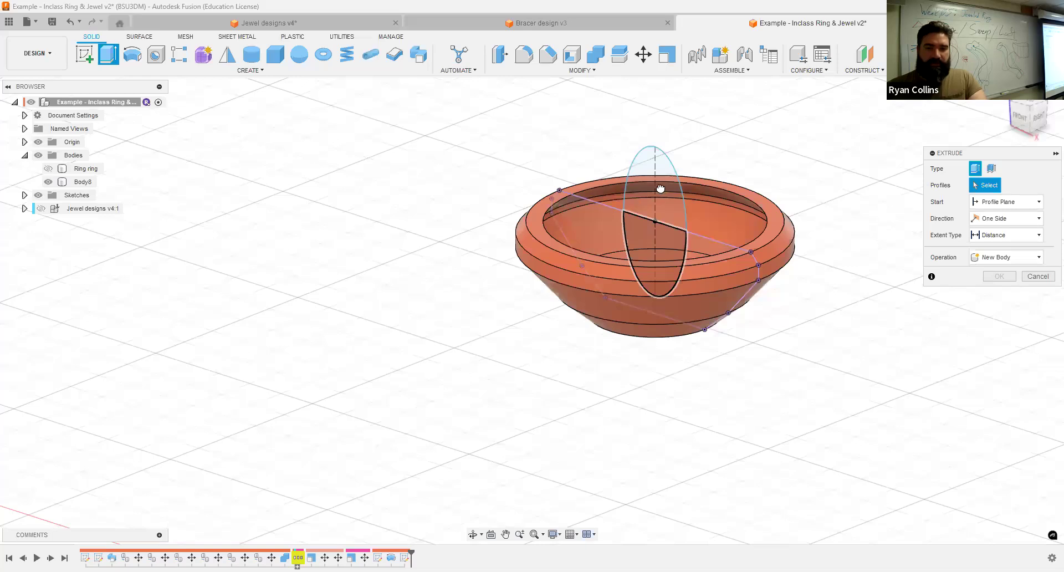
{"action": "left_click", "coordinate": [1000, 325]}
{"action": "middle_click_drag", "start_coordinate": [818, 302], "coordinate": [777, 316], "text": "shift"}
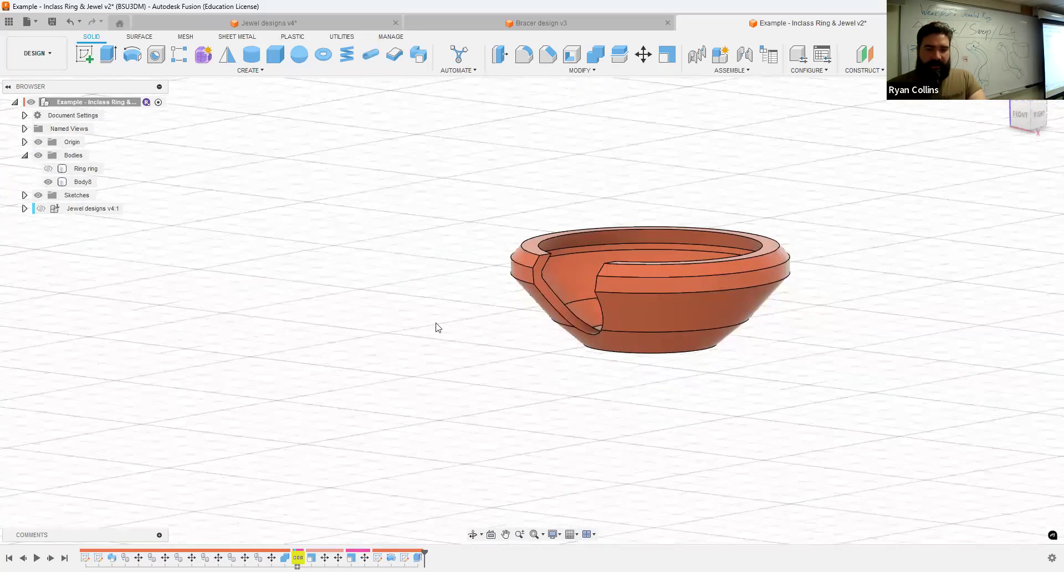
Fillet the cut face of the elliptical opening in the setting's front wall with a 0.1 mm radius.
{"action": "scroll", "coordinate": [434, 327], "scroll_direction": "up", "scroll_amount": 5}
{"action": "scroll", "coordinate": [769, 280], "scroll_direction": "down", "scroll_amount": 5}
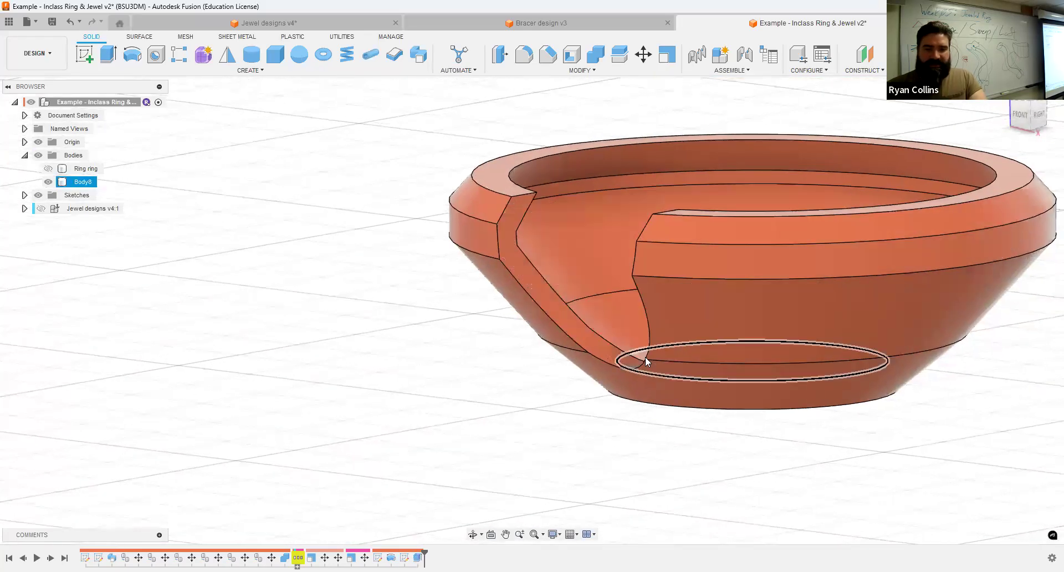
{"action": "left_click", "coordinate": [523, 54]}
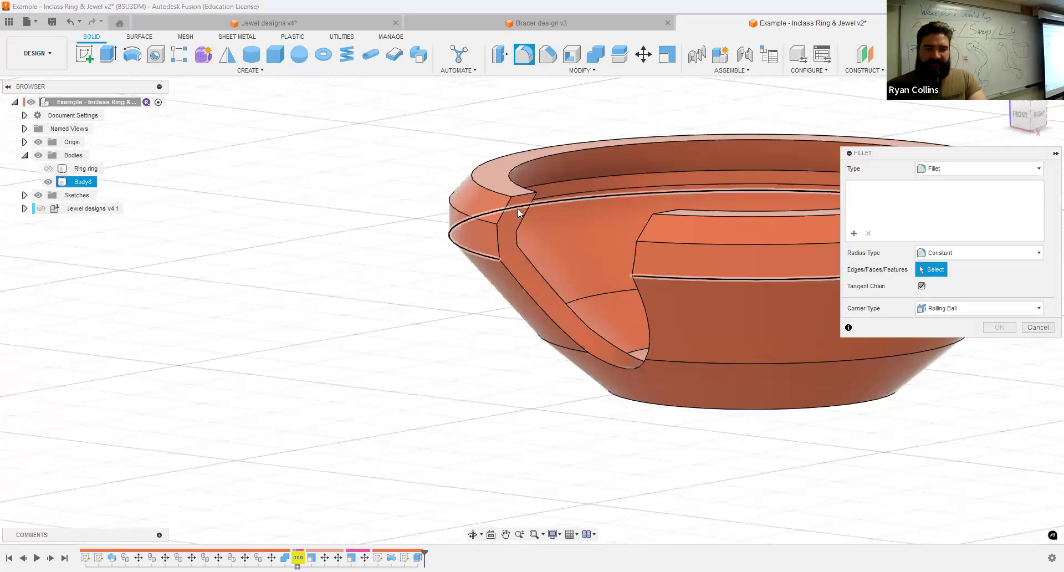
{"action": "left_click", "coordinate": [523, 266]}
{"action": "type", "text": "1"}
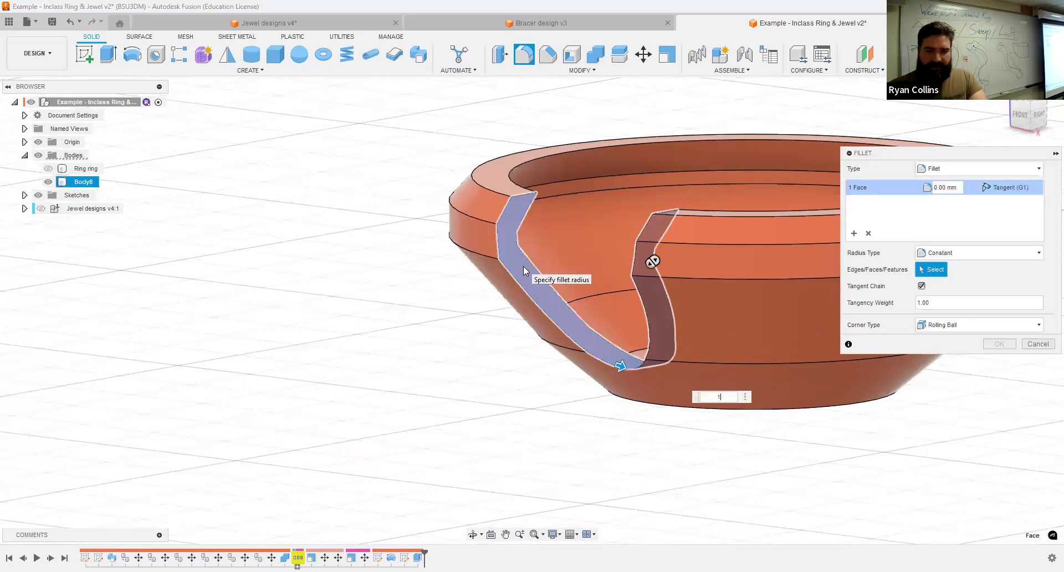
{"action": "key", "text": "Return"}
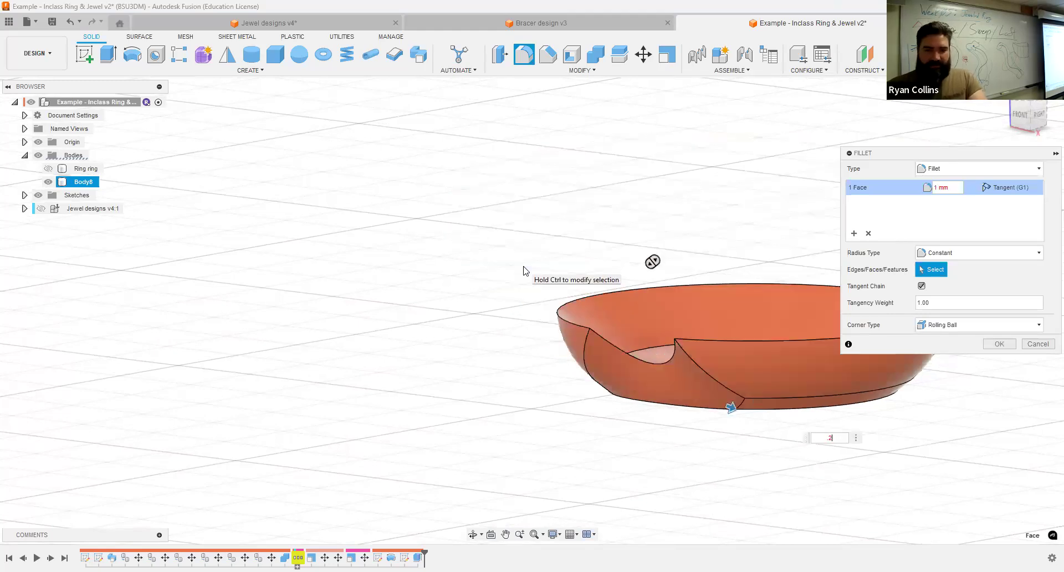
{"action": "key", "text": "Return"}
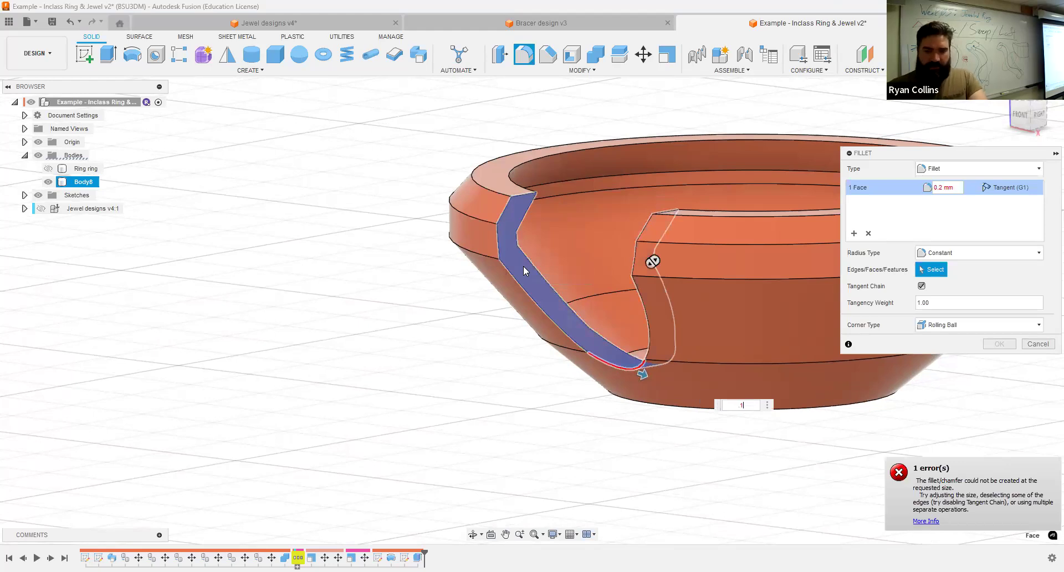
{"action": "key", "text": "Return"}
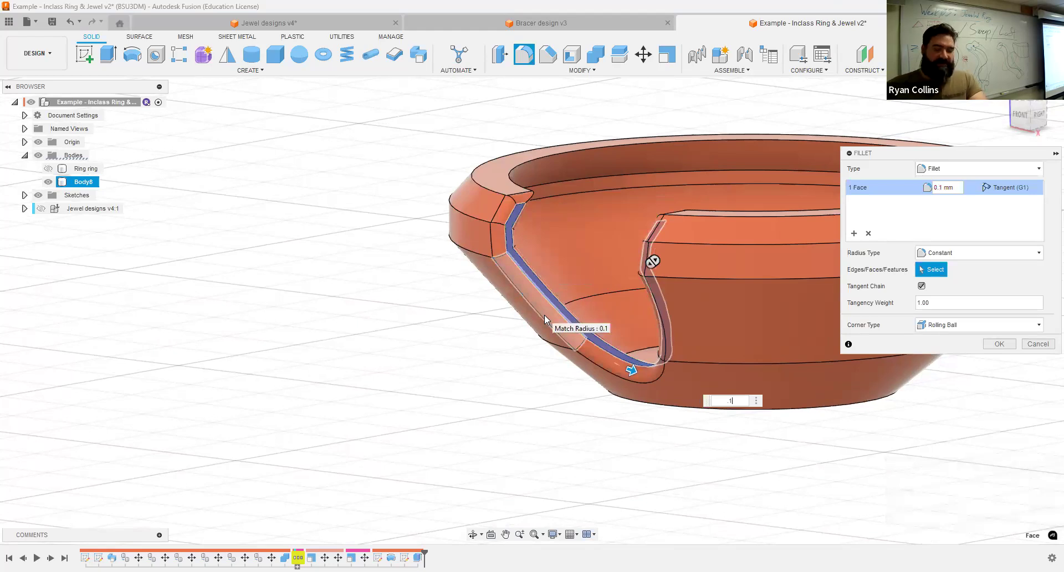
{"action": "left_click", "coordinate": [999, 344]}
{"action": "key", "text": "F6"}
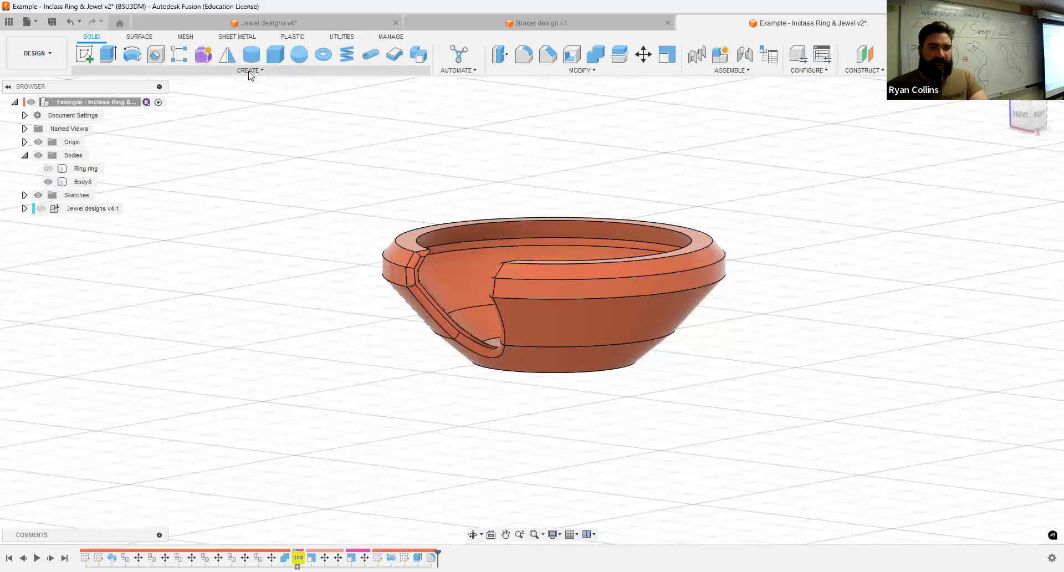
Start a circular pattern of features and choose the elliptical cut and its fillet as the objects.
{"action": "left_click", "coordinate": [250, 70]}
{"action": "mouse_move", "coordinate": [149, 296]}
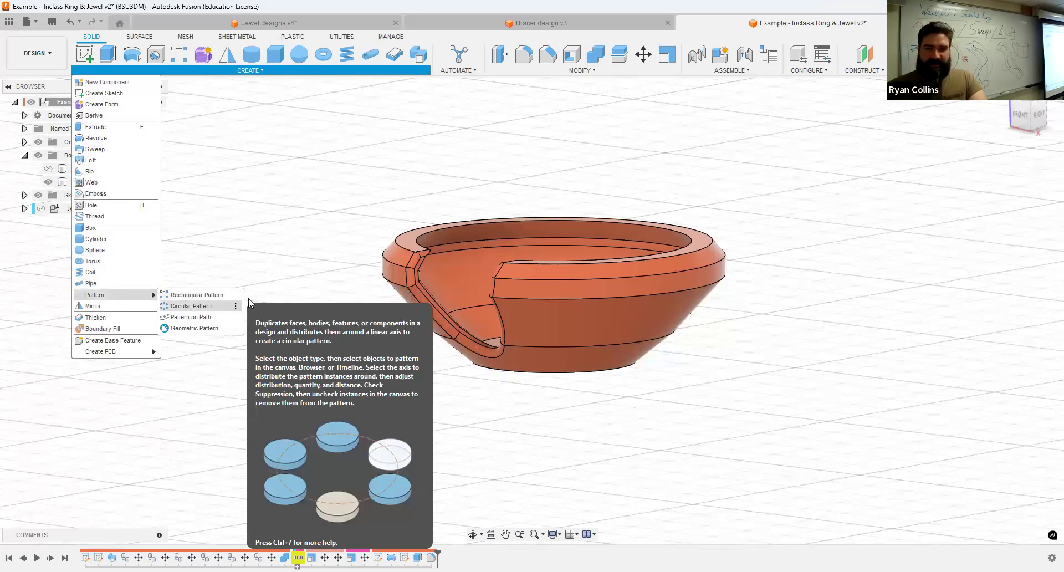
{"action": "left_click", "coordinate": [221, 305]}
{"action": "scroll", "coordinate": [421, 302], "scroll_direction": "up", "scroll_amount": 3}
{"action": "left_click", "coordinate": [1013, 186]}
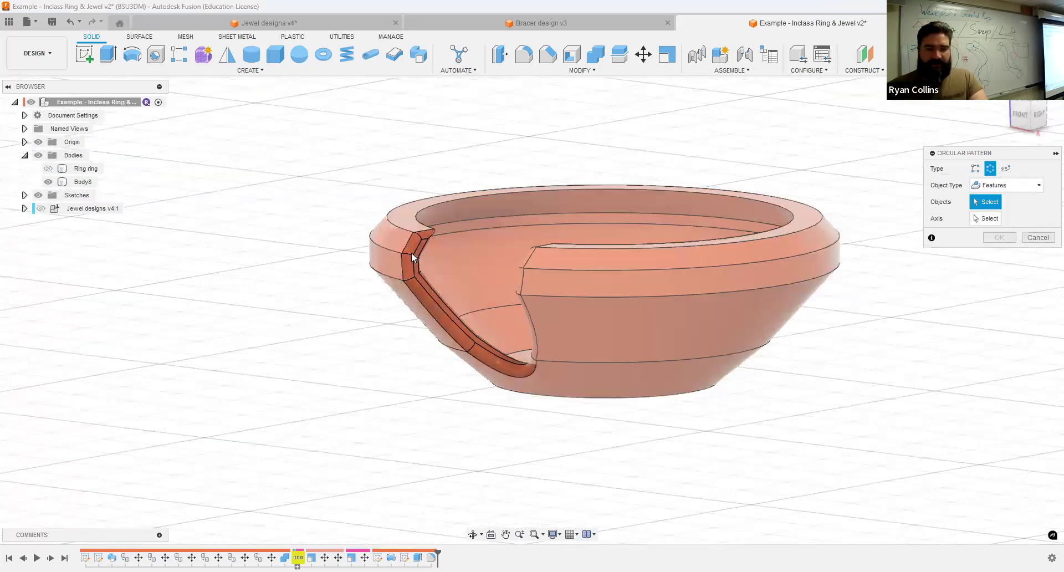
{"action": "left_click", "coordinate": [423, 282]}
{"action": "scroll", "coordinate": [427, 287], "scroll_direction": "up", "scroll_amount": 5}
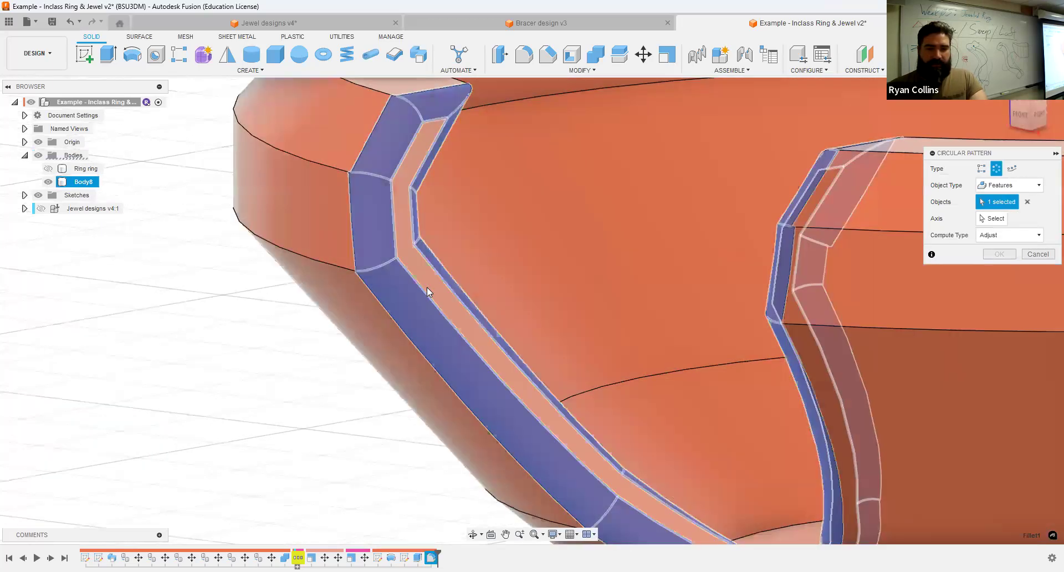
{"action": "left_click", "coordinate": [426, 287]}
{"action": "scroll", "coordinate": [521, 312], "scroll_direction": "down", "scroll_amount": 5}
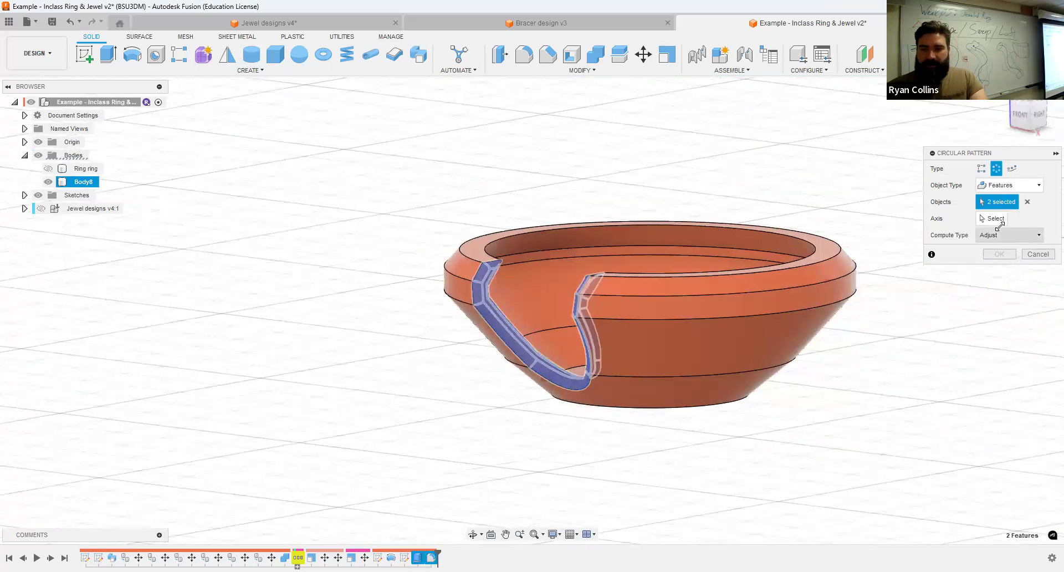
Pattern the chosen features around the vertical origin axis with full distribution and a quantity of 5.
{"action": "left_click", "coordinate": [995, 218]}
{"action": "middle_click_drag", "start_coordinate": [750, 238], "coordinate": [792, 433], "text": "shift"}
{"action": "middle_click_drag", "start_coordinate": [793, 432], "coordinate": [575, 88]}
{"action": "scroll", "coordinate": [500, 451], "scroll_direction": "down", "scroll_amount": 4}
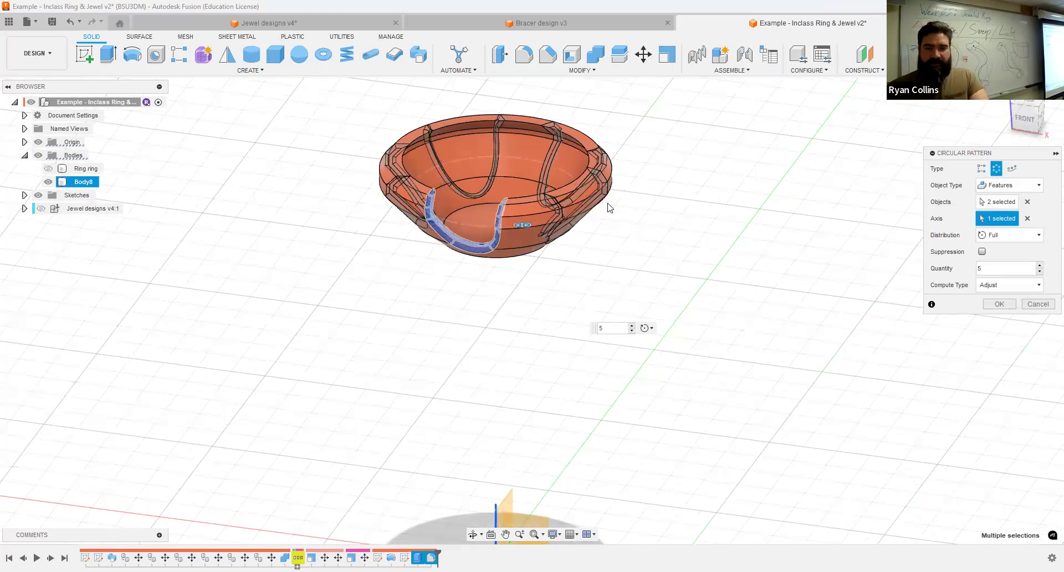
{"action": "scroll", "coordinate": [609, 205], "scroll_direction": "up", "scroll_amount": 2}
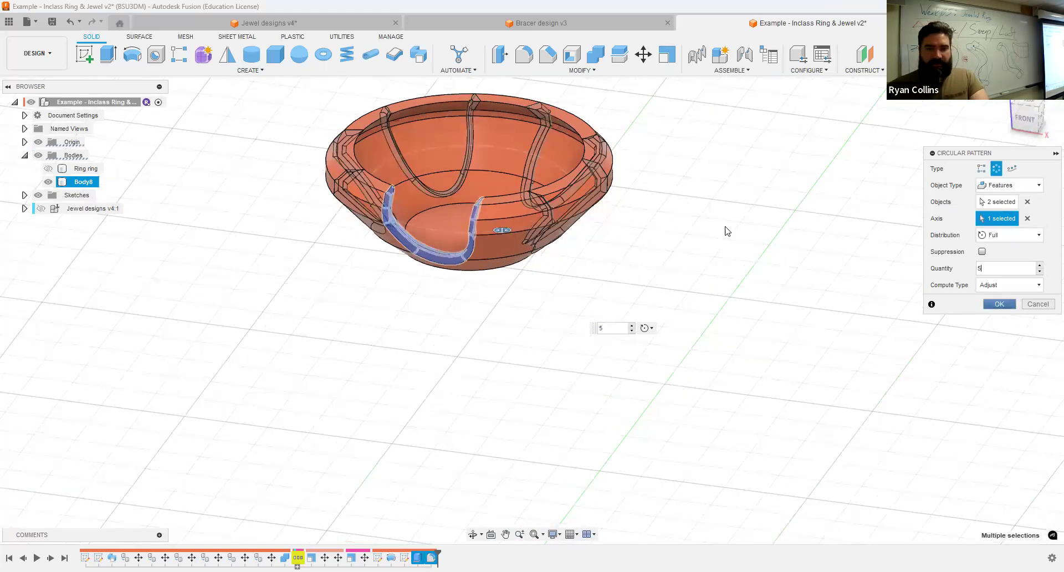
{"action": "key", "text": "Return"}
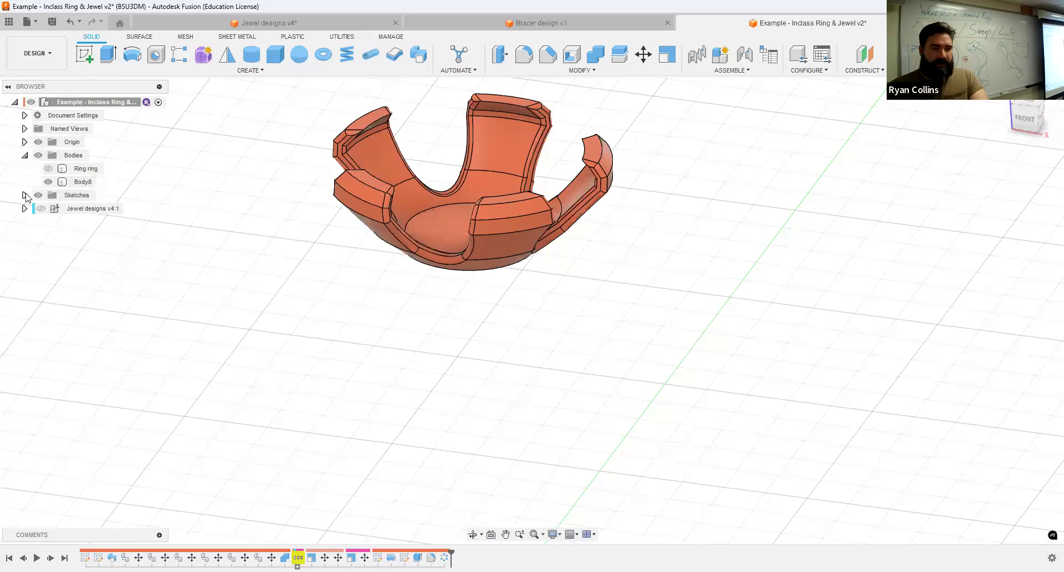
Show the jewel component inside the setting and rename the setting body as Setting.
{"action": "left_click", "coordinate": [40, 209]}
{"action": "middle_click_drag", "start_coordinate": [734, 249], "coordinate": [752, 302], "text": "shift"}
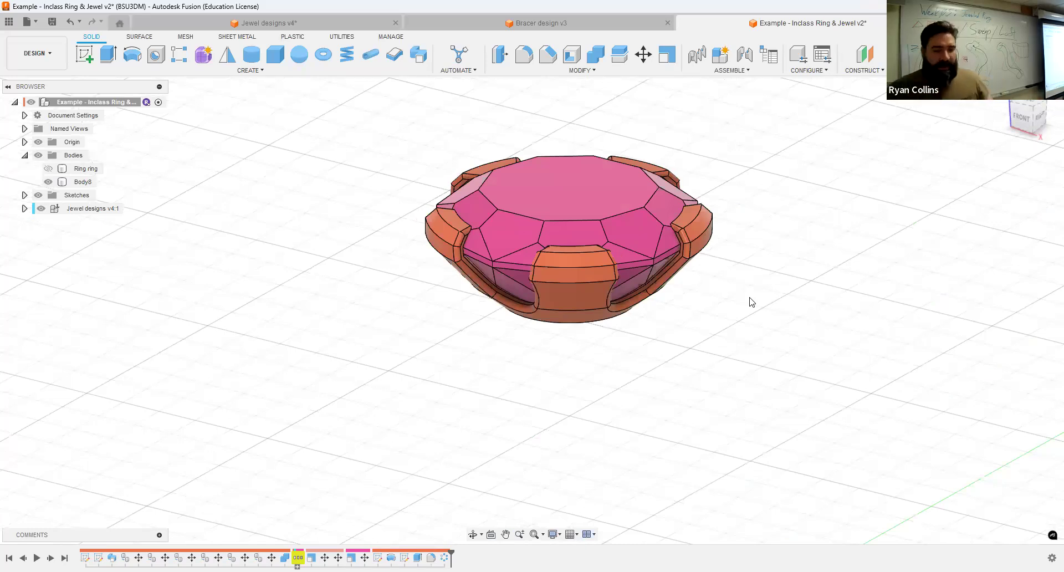
{"action": "left_click", "coordinate": [49, 182]}
{"action": "left_click", "coordinate": [49, 181]}
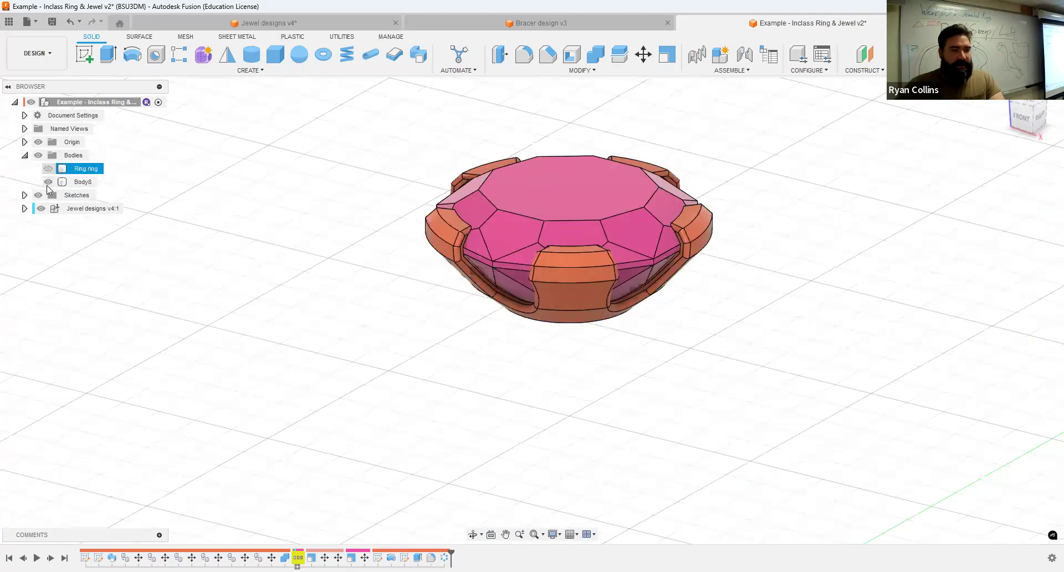
{"action": "double_click", "coordinate": [86, 181]}
{"action": "type", "text": "Se"}
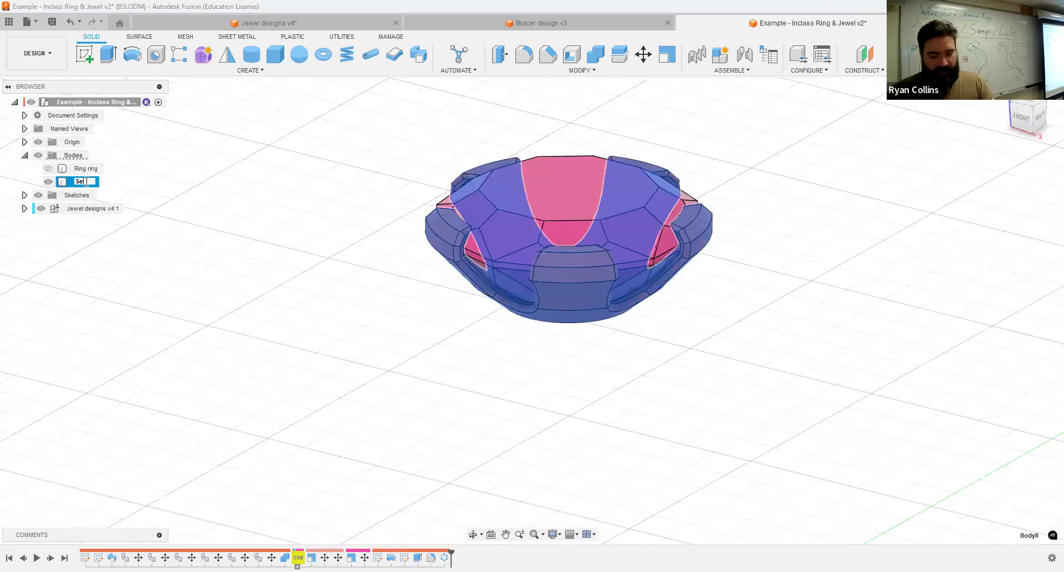
{"action": "type", "text": "tting"}
{"action": "key", "text": "Return"}
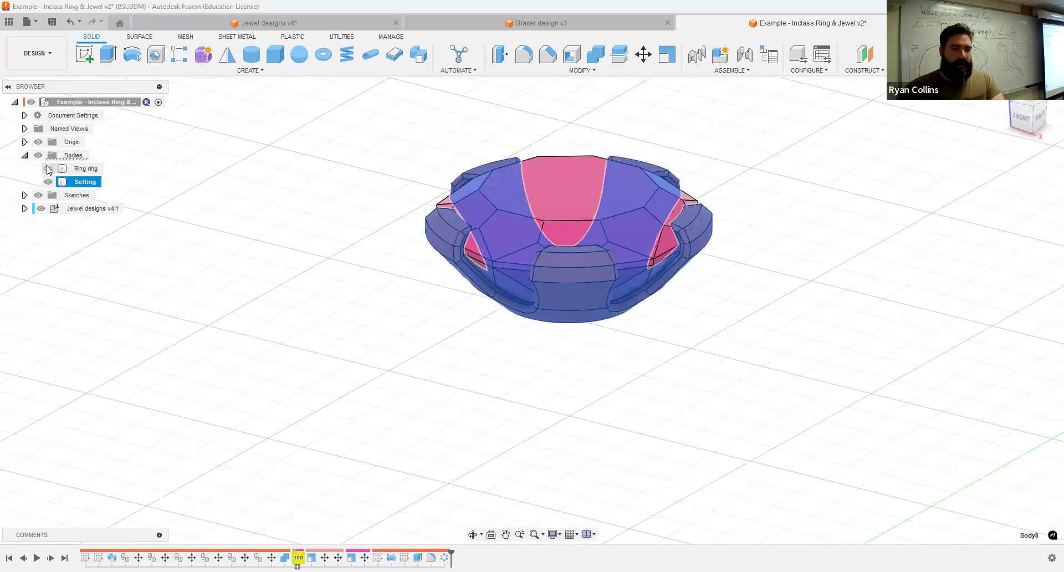
Show the woven ring body and examine how the setting sits above its bands.
{"action": "left_click", "coordinate": [48, 168]}
{"action": "scroll", "coordinate": [771, 317], "scroll_direction": "down", "scroll_amount": 3}
{"action": "middle_click_drag", "start_coordinate": [819, 332], "coordinate": [734, 321], "text": "shift"}
{"action": "scroll", "coordinate": [729, 313], "scroll_direction": "up", "scroll_amount": 3}
{"action": "middle_click_drag", "start_coordinate": [795, 302], "coordinate": [854, 294], "text": "shift"}
{"action": "scroll", "coordinate": [784, 328], "scroll_direction": "down", "scroll_amount": 3}
{"action": "middle_click_drag", "start_coordinate": [820, 329], "coordinate": [811, 300], "text": "shift"}
Extrude the setting's round bottom face 1 mm down into the ring bands.
{"action": "left_click", "coordinate": [859, 287]}
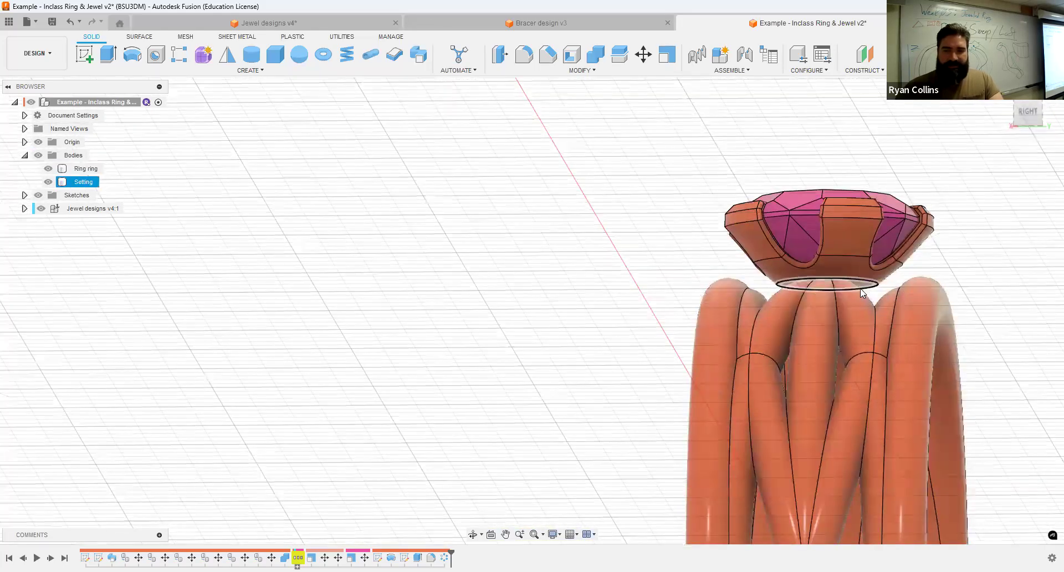
{"action": "scroll", "coordinate": [862, 283], "scroll_direction": "up", "scroll_amount": 5}
{"action": "left_click", "coordinate": [864, 274]}
{"action": "left_click", "coordinate": [107, 55]}
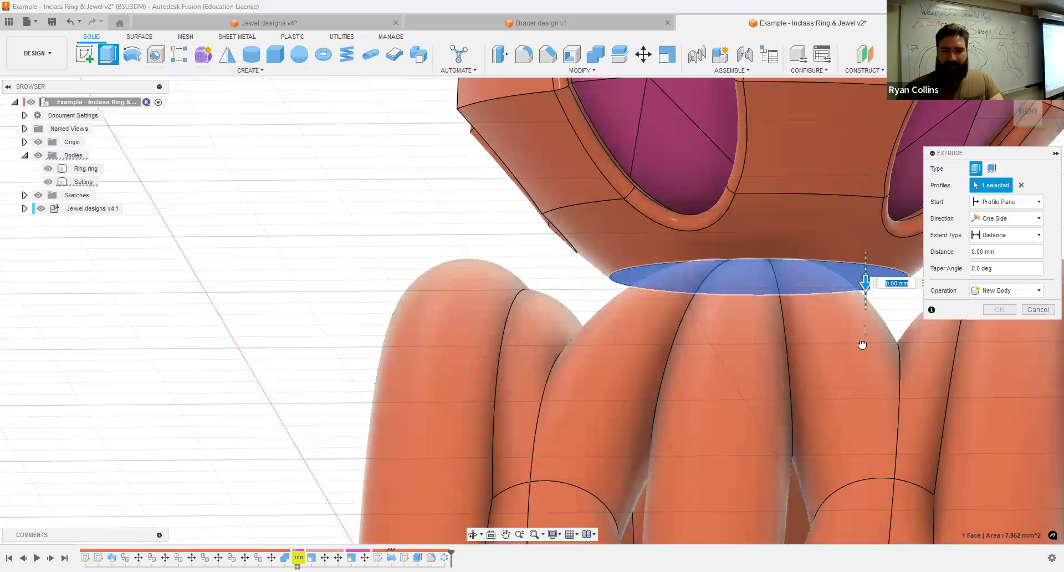
{"action": "type", "text": "1"}
{"action": "middle_click_drag", "start_coordinate": [763, 343], "coordinate": [801, 316], "text": "shift"}
{"action": "middle_click_drag", "start_coordinate": [419, 398], "coordinate": [338, 341], "text": "shift"}
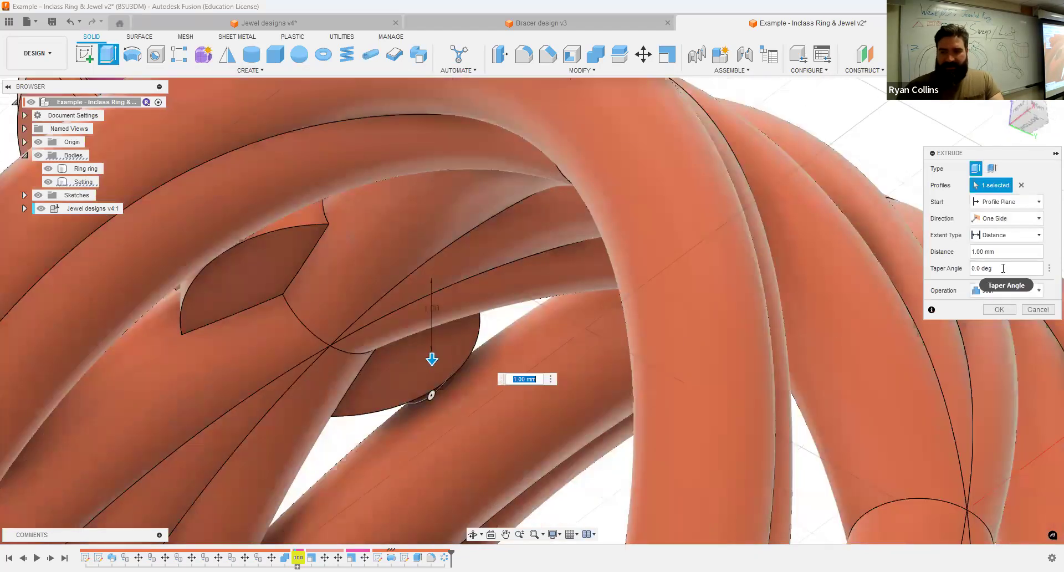
Set the extrusion's taper angle to -30 degrees and join it with the setting and ring.
{"action": "left_click", "coordinate": [970, 269]}
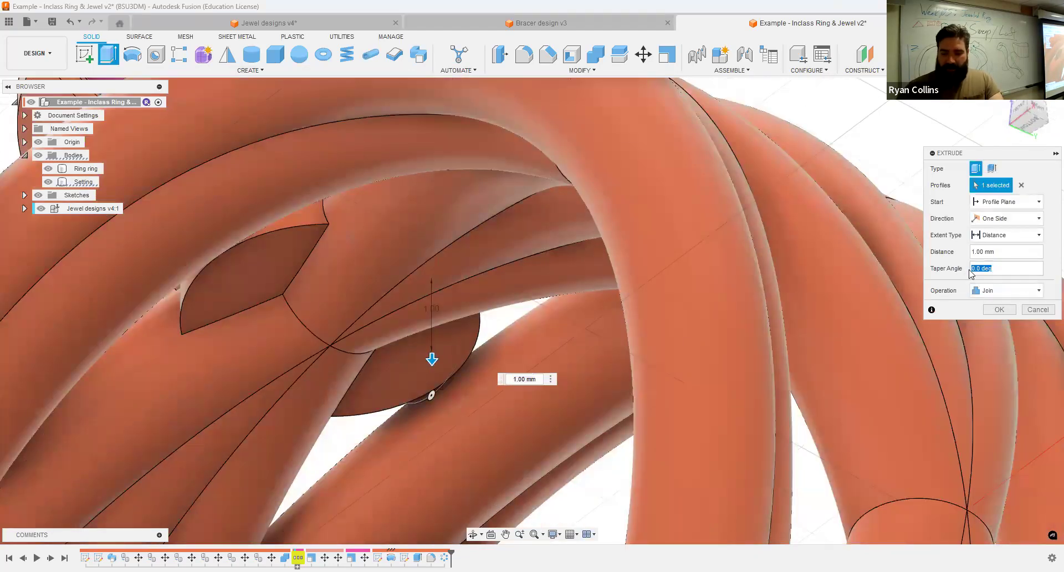
{"action": "key", "text": "BackSpace"}
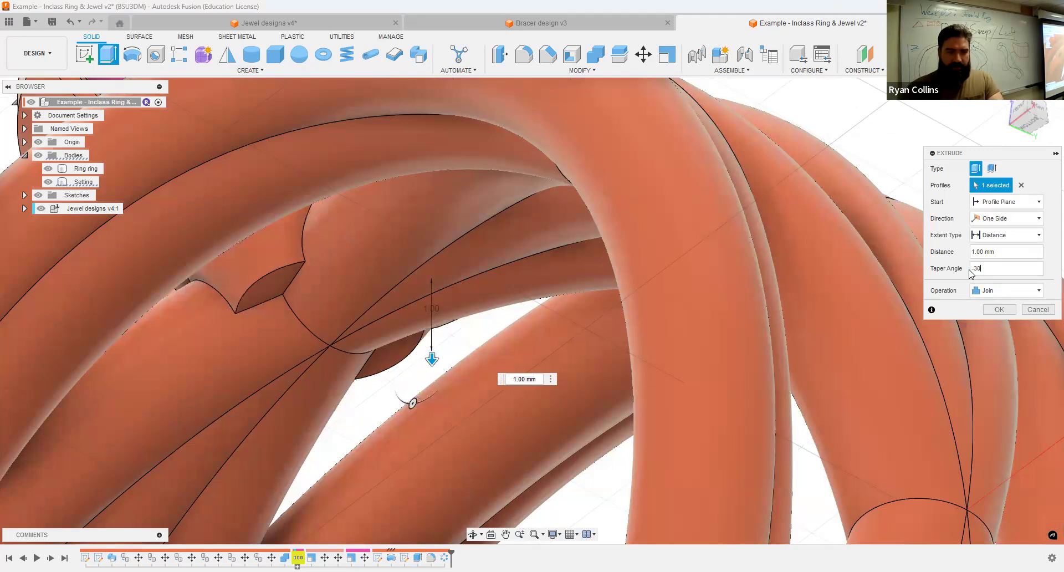
{"action": "scroll", "coordinate": [465, 317], "scroll_direction": "down", "scroll_amount": 2}
{"action": "scroll", "coordinate": [262, 320], "scroll_direction": "up", "scroll_amount": 4}
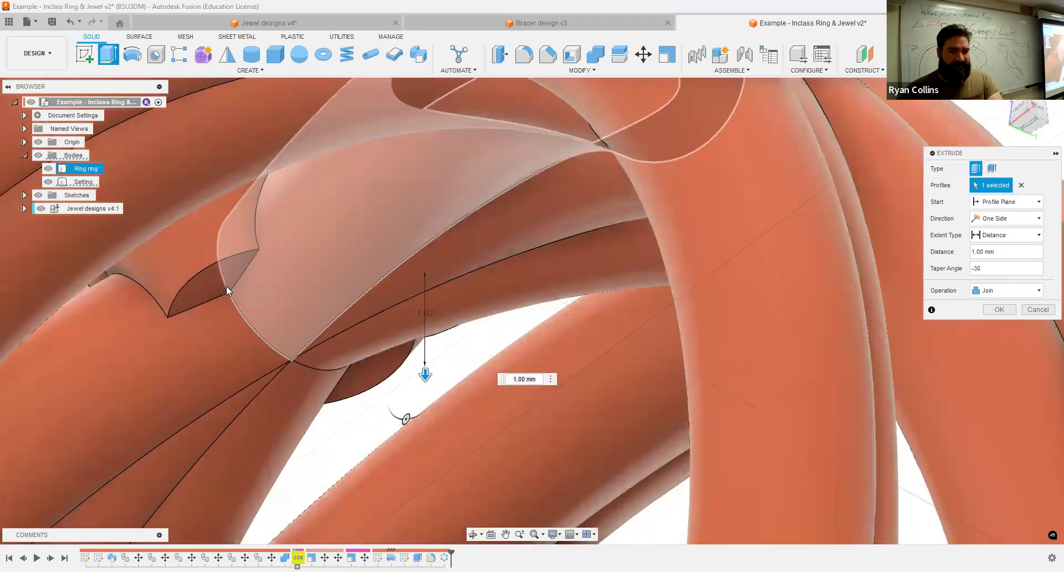
{"action": "left_click", "coordinate": [1005, 311]}
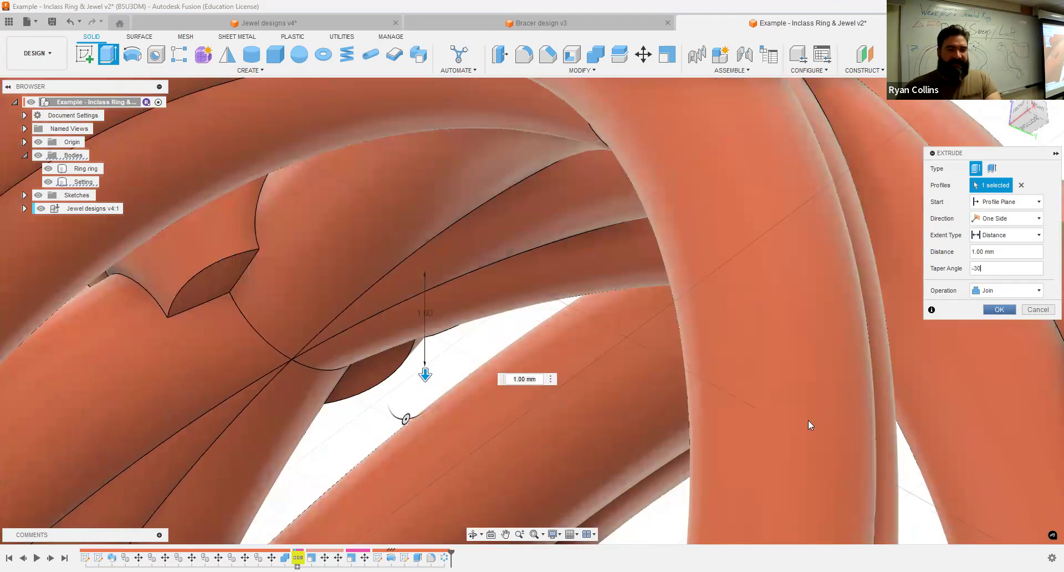
{"action": "scroll", "coordinate": [808, 420], "scroll_direction": "down", "scroll_amount": 2}
{"action": "left_click", "coordinate": [1003, 94]}
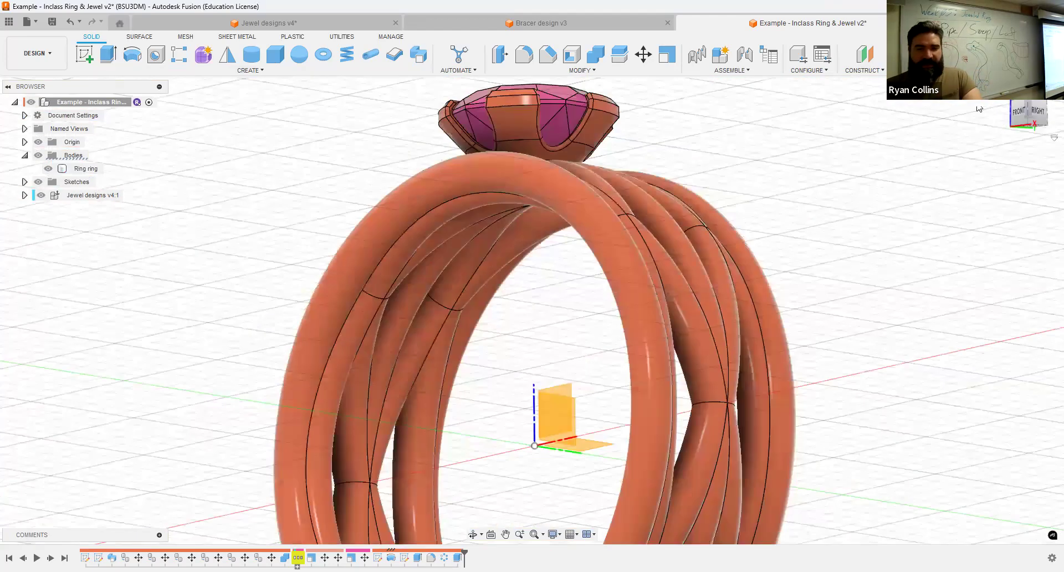
Examine the joined base under the jewel and review the settings of its extrude feature.
{"action": "scroll", "coordinate": [638, 202], "scroll_direction": "up", "scroll_amount": 5}
{"action": "middle_click_drag", "start_coordinate": [655, 218], "coordinate": [599, 211], "text": "shift"}
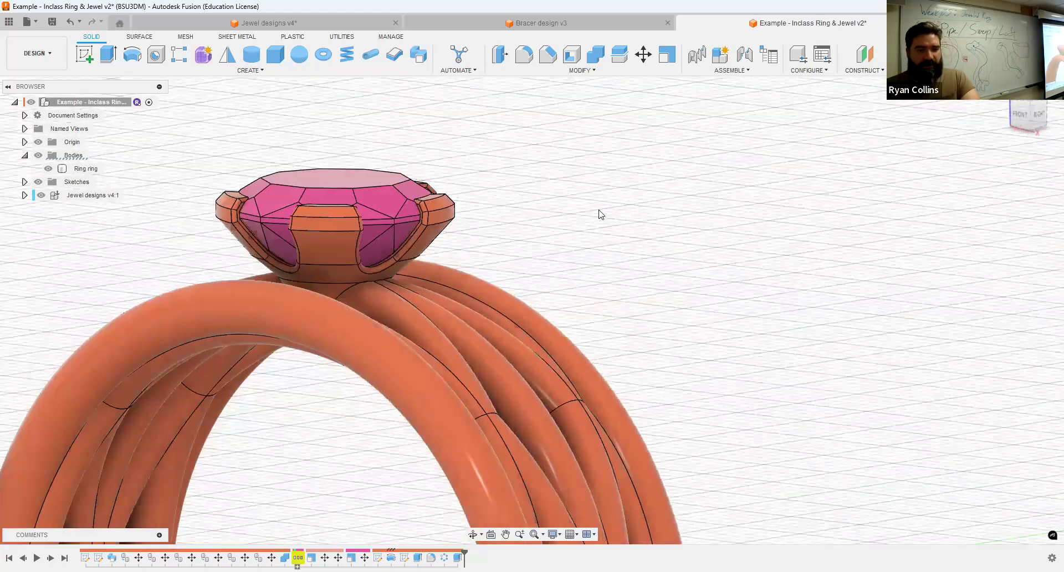
{"action": "scroll", "coordinate": [605, 219], "scroll_direction": "down", "scroll_amount": 3}
{"action": "scroll", "coordinate": [608, 222], "scroll_direction": "down", "scroll_amount": 3}
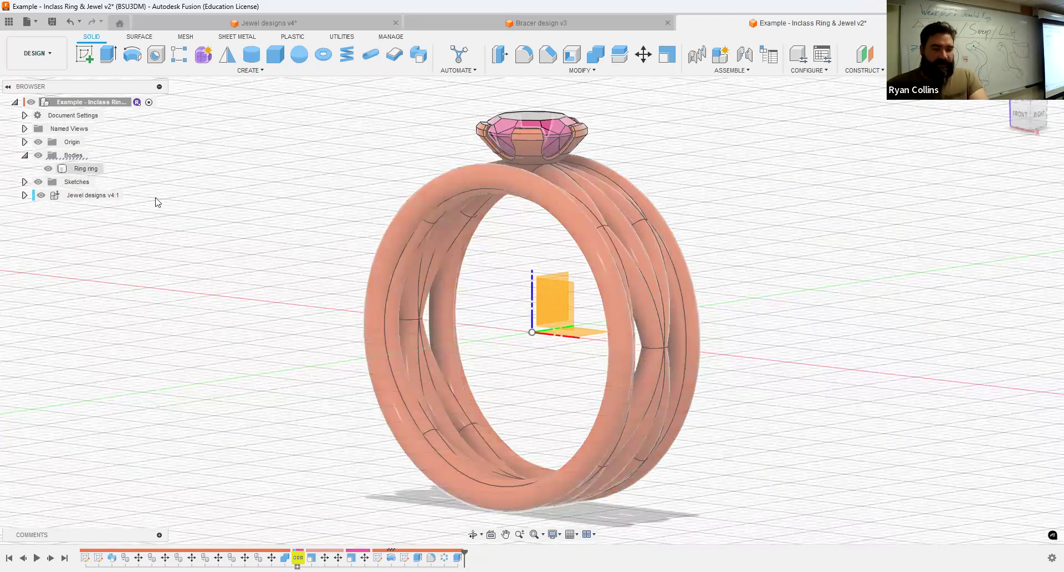
{"action": "right_click", "coordinate": [458, 558]}
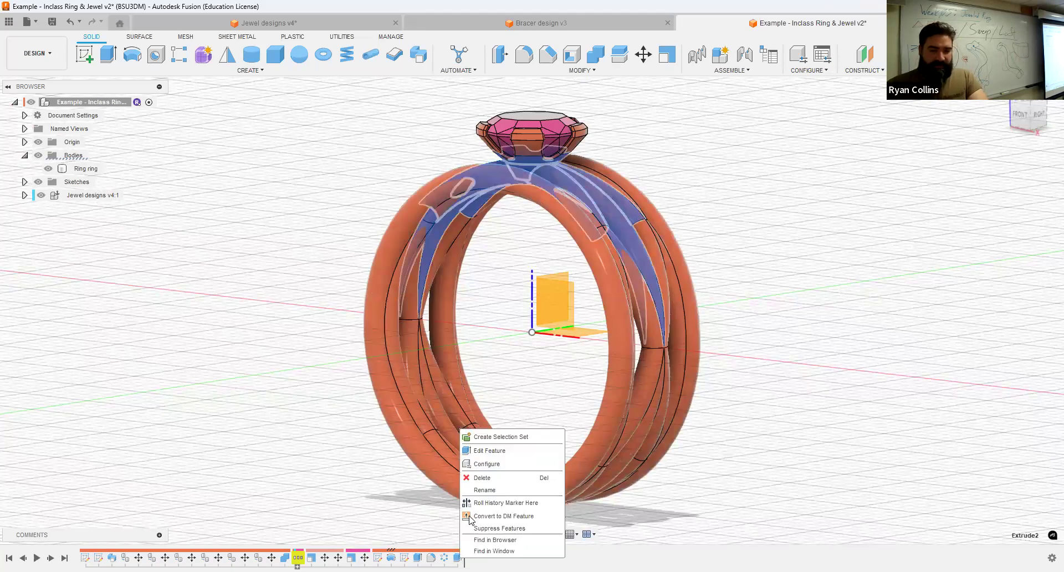
{"action": "left_click", "coordinate": [484, 453]}
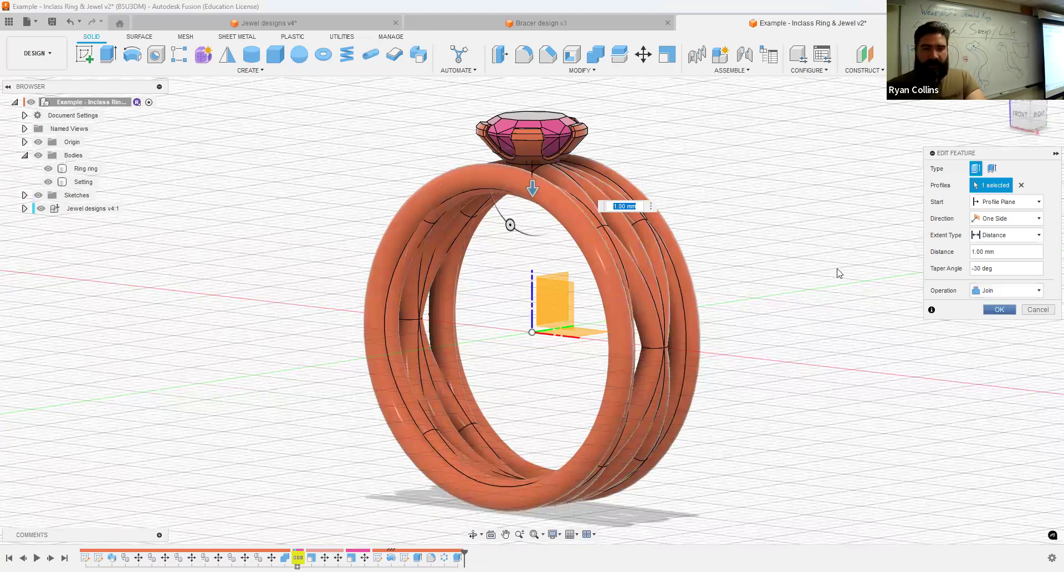
{"action": "key", "text": "Return"}
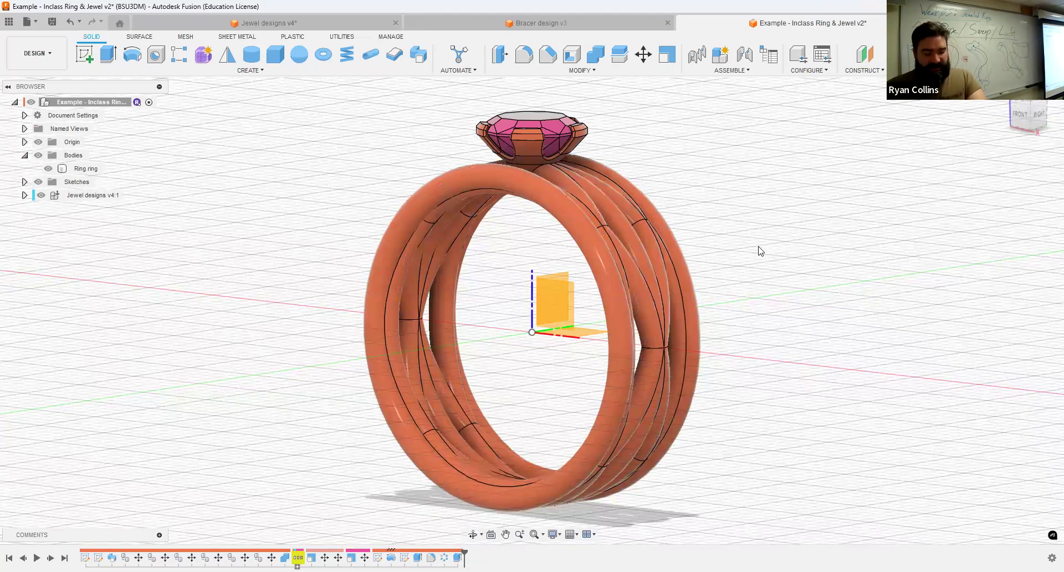
Save the design with the version description "Setting".
{"action": "key", "text": "ctrl+s"}
{"action": "type", "text": "Setting"}
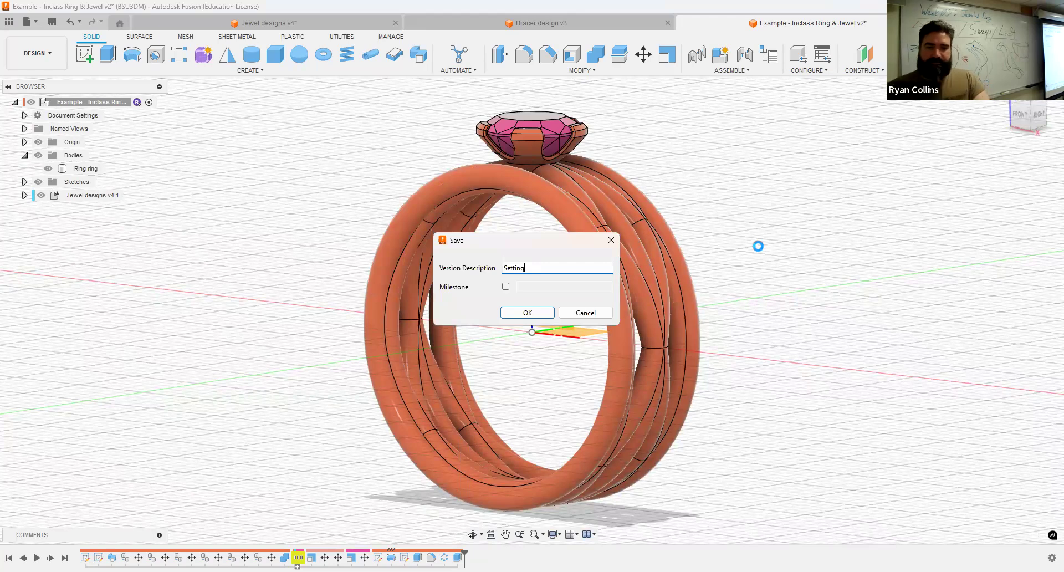
{"action": "key", "text": "Return"}
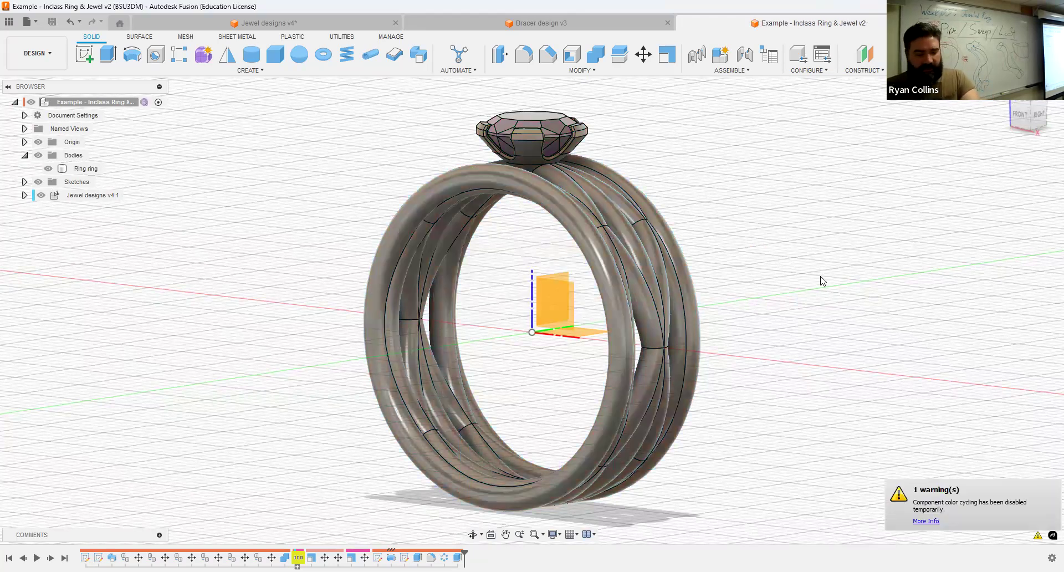
Find Titanium - Satin among the titanium metals in the appearance library and apply it to the ring body.
{"action": "key", "text": "a"}
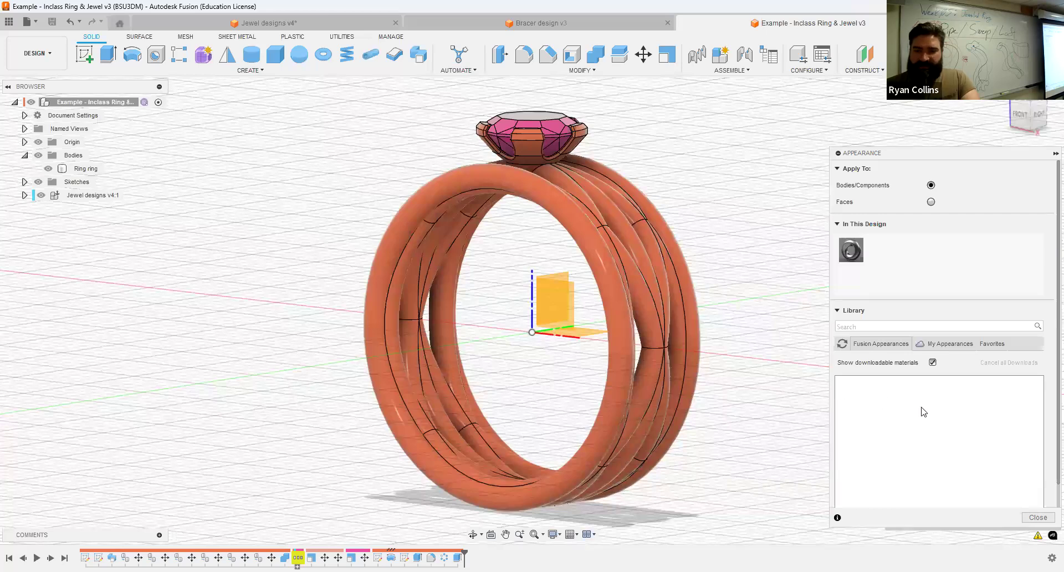
{"action": "left_click", "coordinate": [868, 345]}
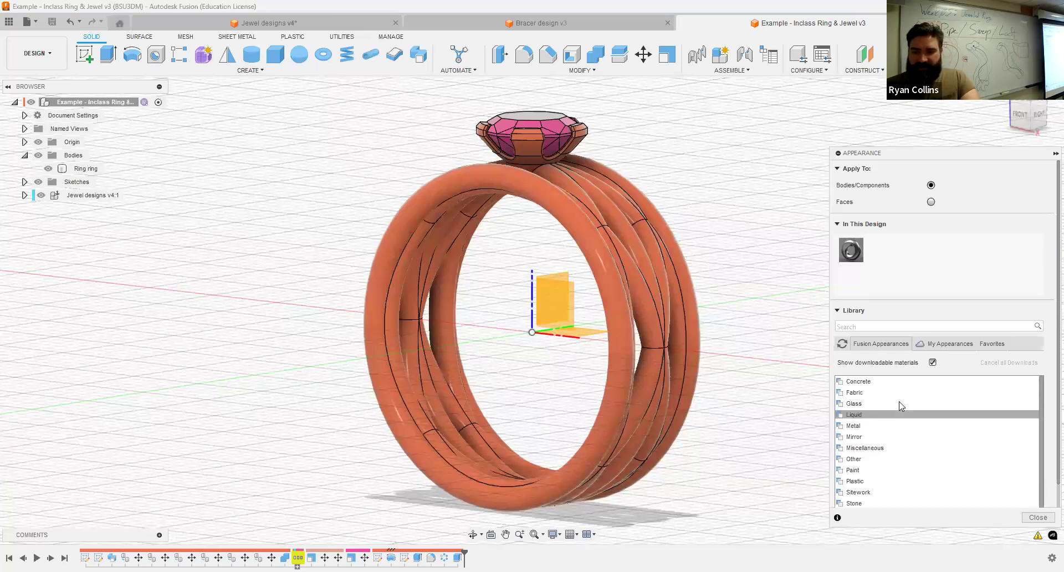
{"action": "left_click", "coordinate": [886, 426]}
{"action": "scroll", "coordinate": [917, 449], "scroll_direction": "down", "scroll_amount": 2}
{"action": "scroll", "coordinate": [905, 496], "scroll_direction": "down", "scroll_amount": 3}
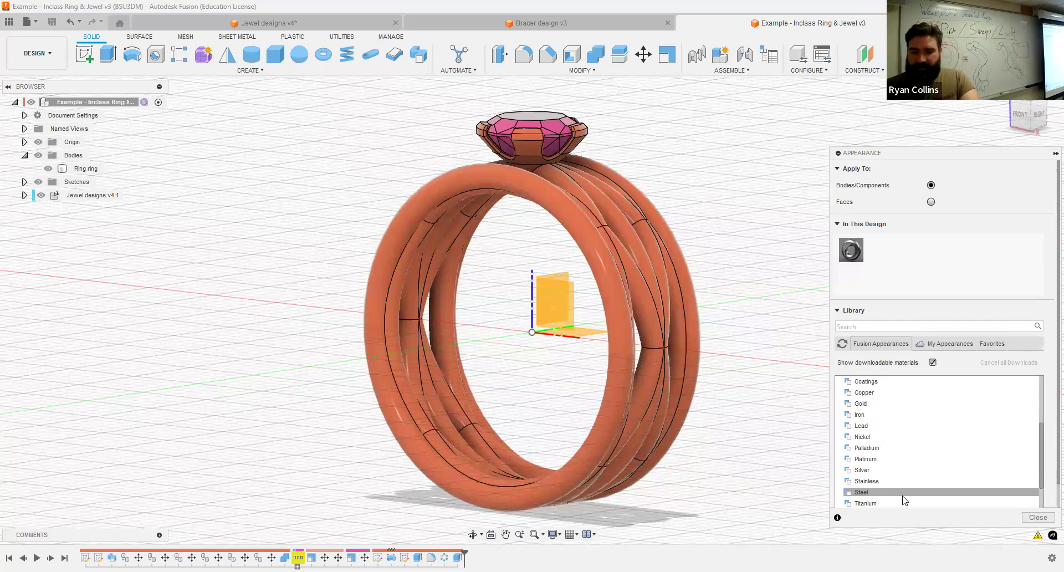
{"action": "left_click", "coordinate": [879, 503]}
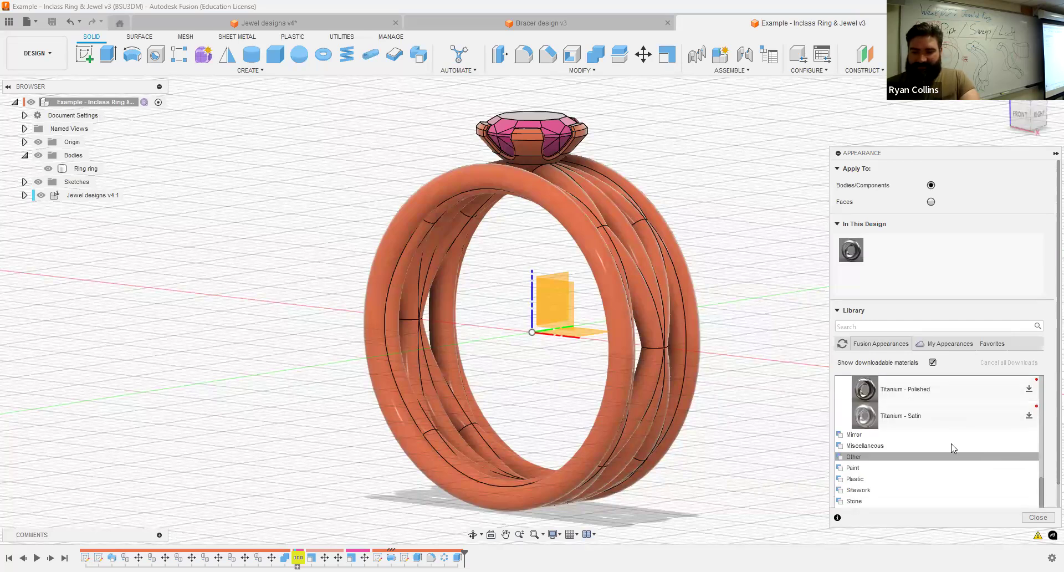
{"action": "left_click_drag", "start_coordinate": [864, 416], "coordinate": [622, 286]}
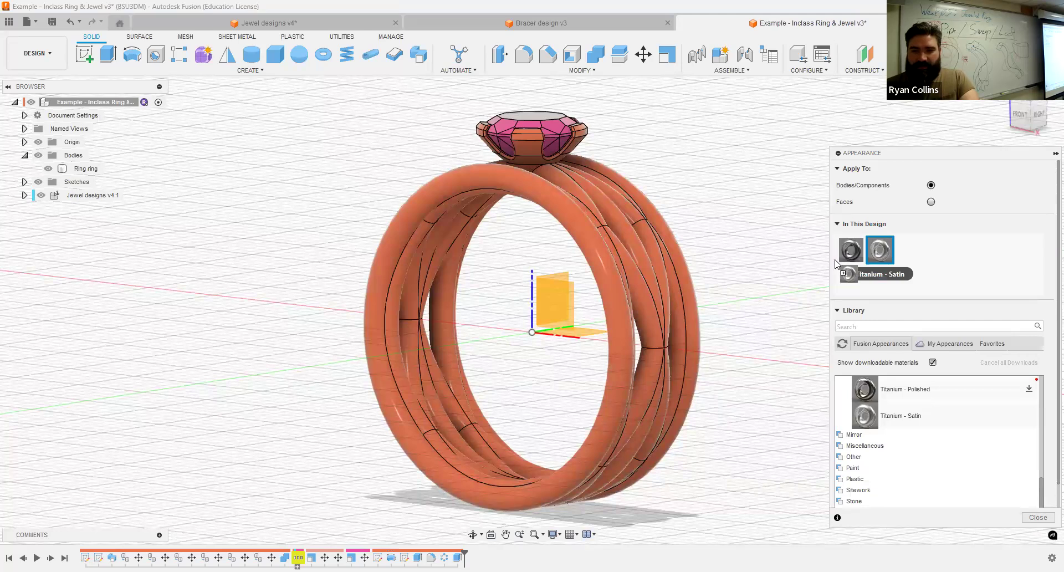
{"action": "left_click_drag", "start_coordinate": [880, 250], "coordinate": [661, 232]}
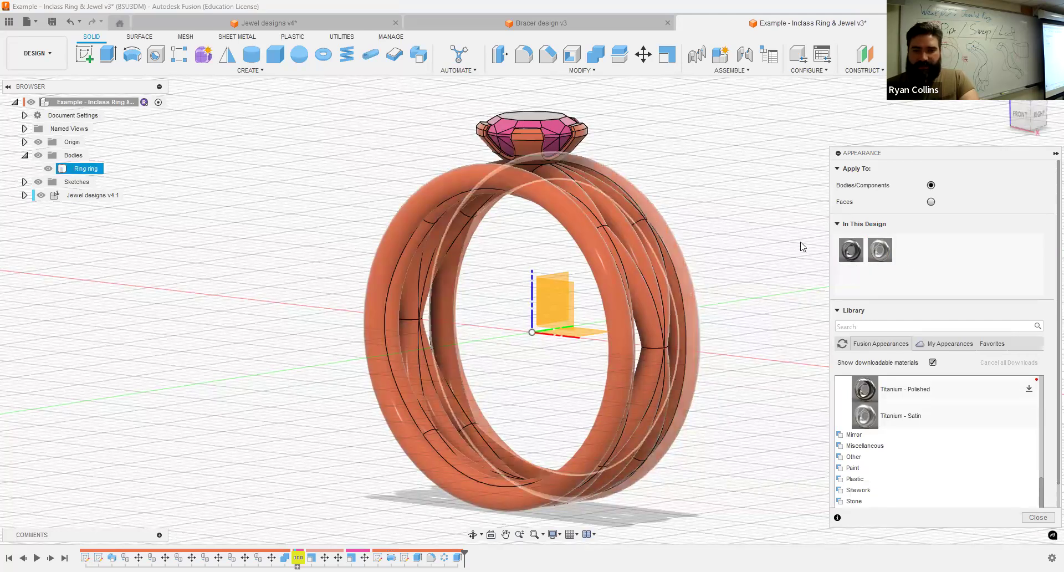
{"action": "left_click_drag", "start_coordinate": [884, 246], "coordinate": [628, 251]}
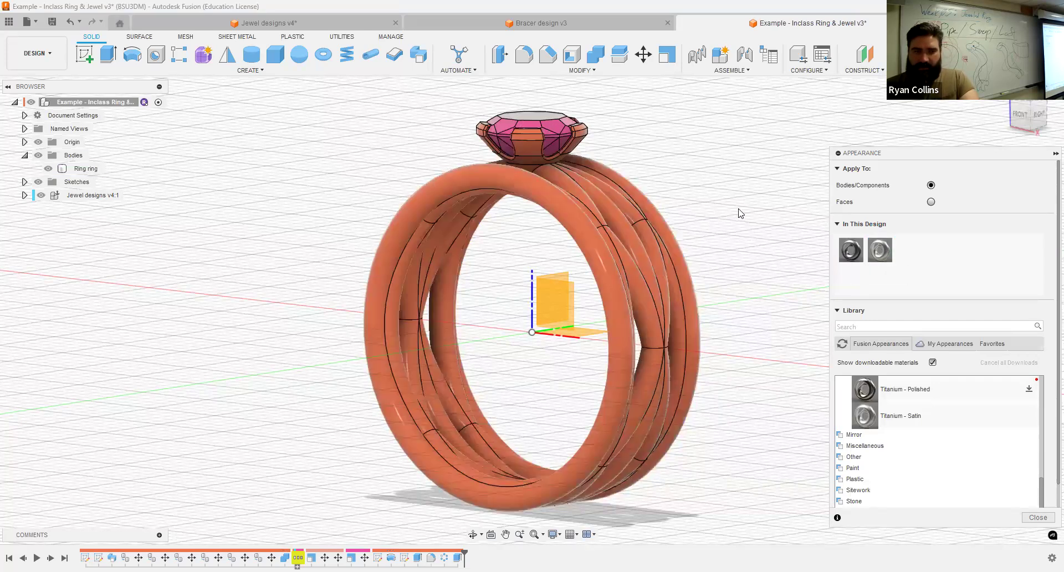
Clear the current selection, restart the Appearance command and reapply Titanium - Satin to the ring body.
{"action": "left_click", "coordinate": [611, 174]}
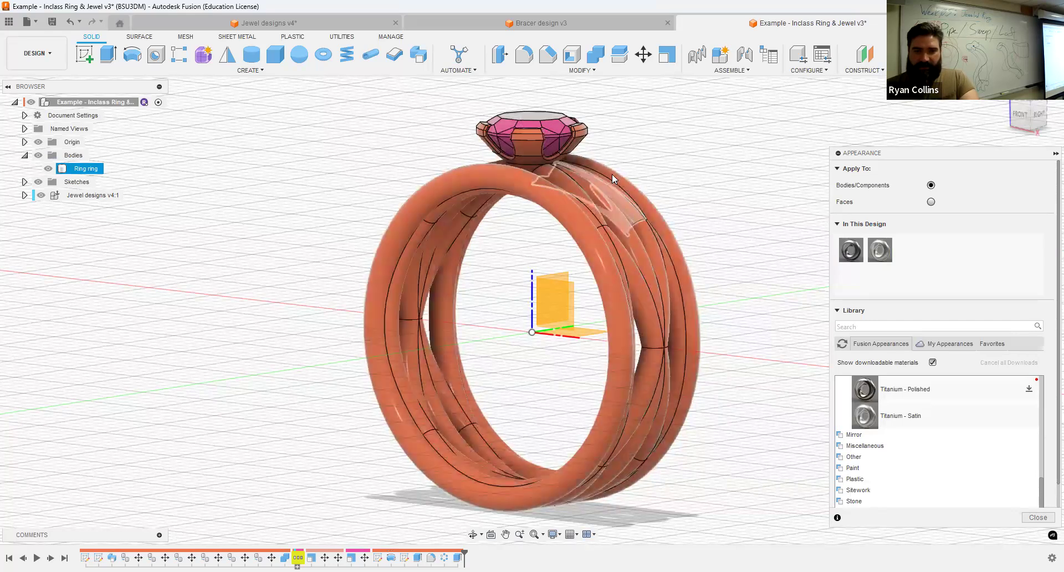
{"action": "double_click", "coordinate": [613, 173]}
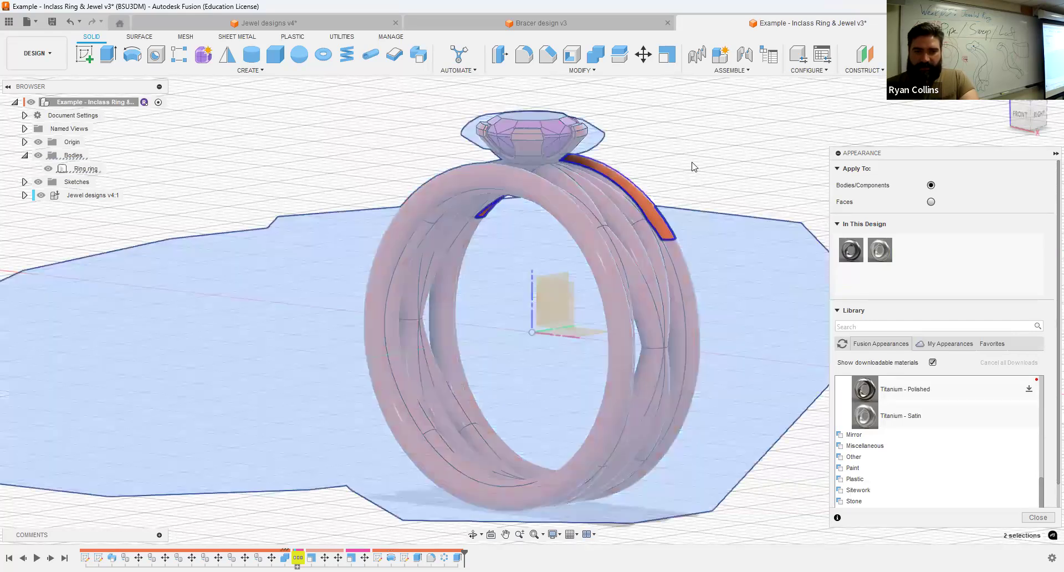
{"action": "key", "text": "Escape"}
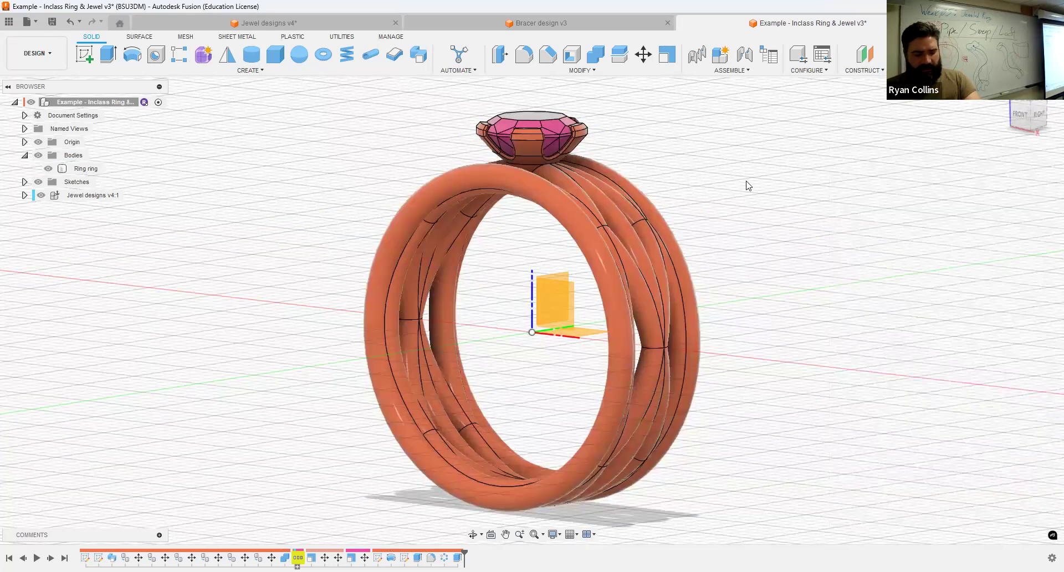
{"action": "key", "text": "a"}
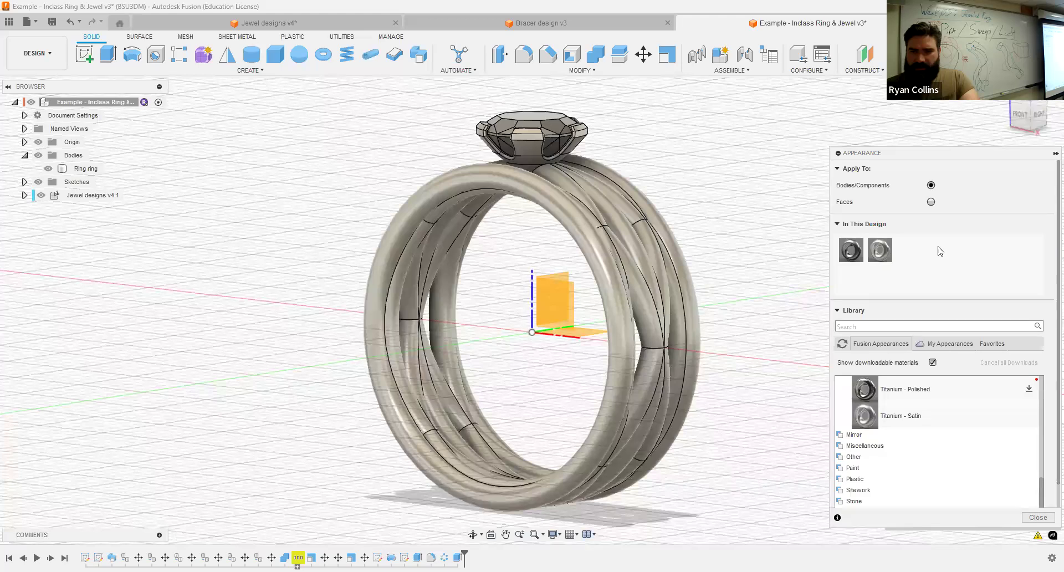
{"action": "mouse_move", "coordinate": [887, 415]}
{"action": "left_mouse_down"}
{"action": "mouse_move", "coordinate": [873, 416]}
{"action": "mouse_move", "coordinate": [683, 260]}
{"action": "left_mouse_up"}
Browse the paint, metal and stone categories of the appearance library for a suitable jewel material.
{"action": "left_click", "coordinate": [957, 470]}
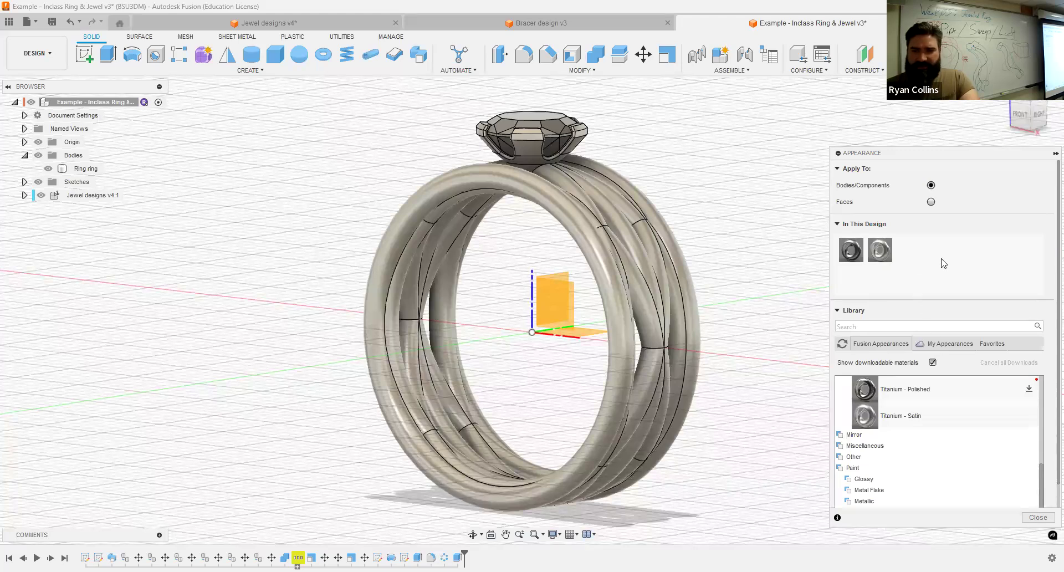
{"action": "scroll", "coordinate": [903, 451], "scroll_direction": "up", "scroll_amount": 3}
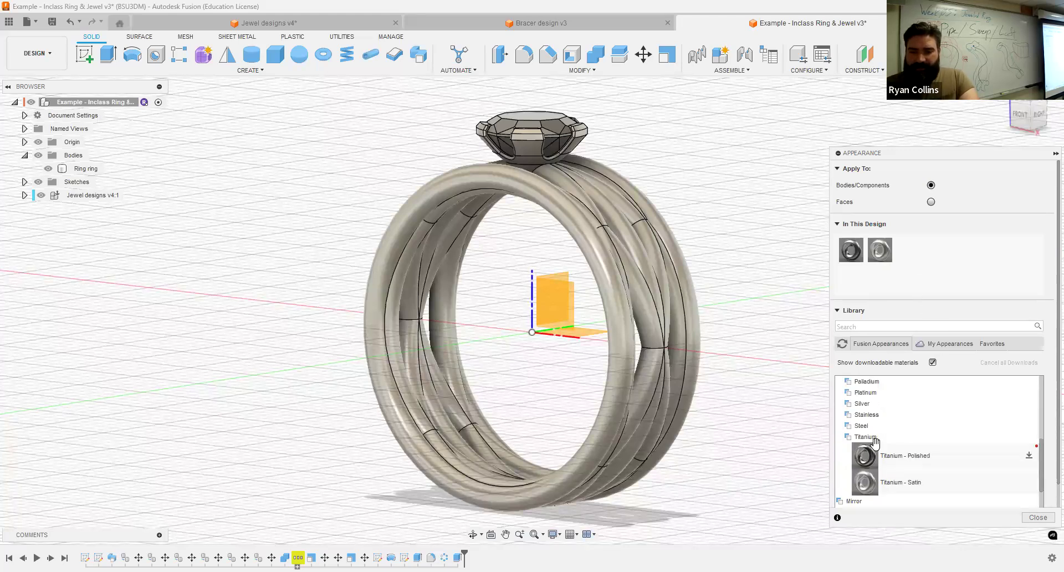
{"action": "left_click", "coordinate": [893, 435]}
{"action": "scroll", "coordinate": [891, 440], "scroll_direction": "down", "scroll_amount": 5}
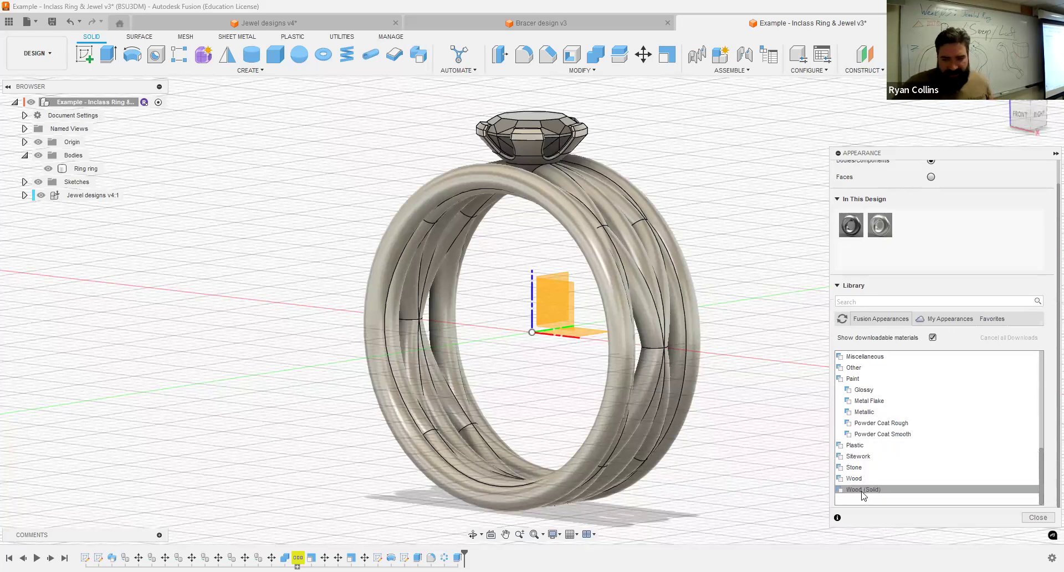
{"action": "left_click", "coordinate": [874, 465]}
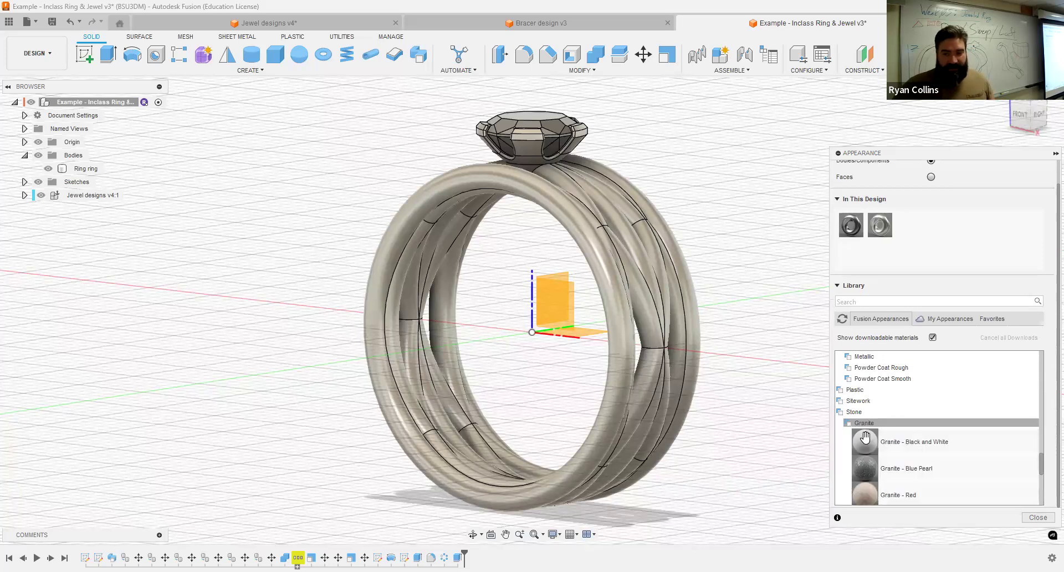
{"action": "scroll", "coordinate": [932, 476], "scroll_direction": "up", "scroll_amount": 3}
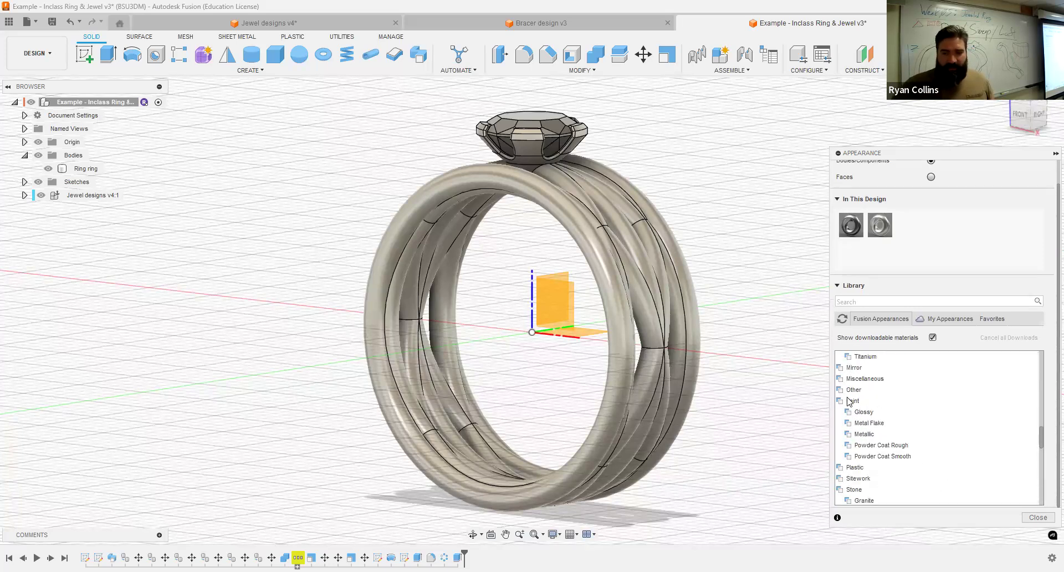
{"action": "scroll", "coordinate": [887, 423], "scroll_direction": "up", "scroll_amount": 6}
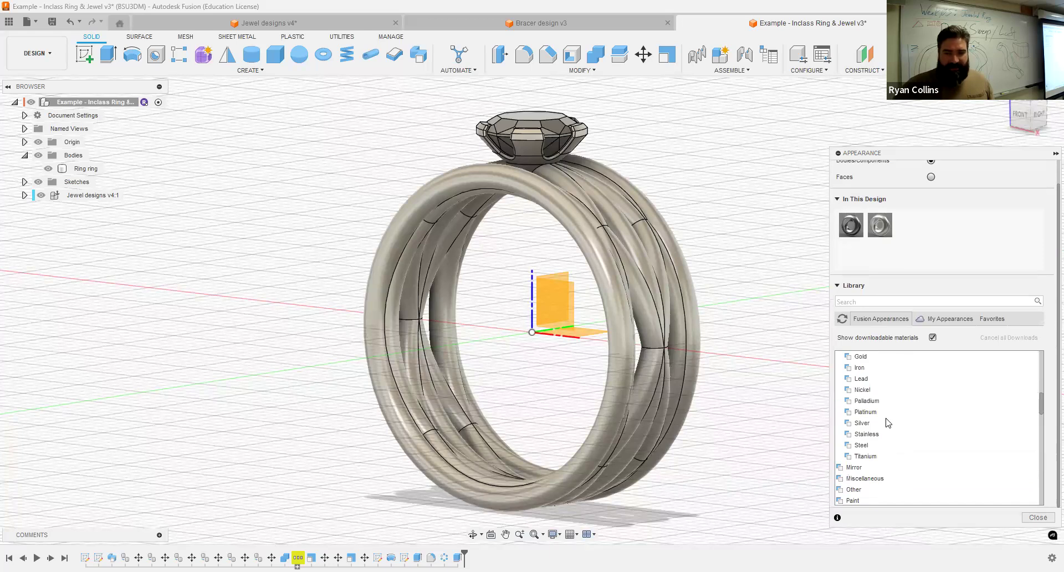
{"action": "left_click", "coordinate": [855, 382]}
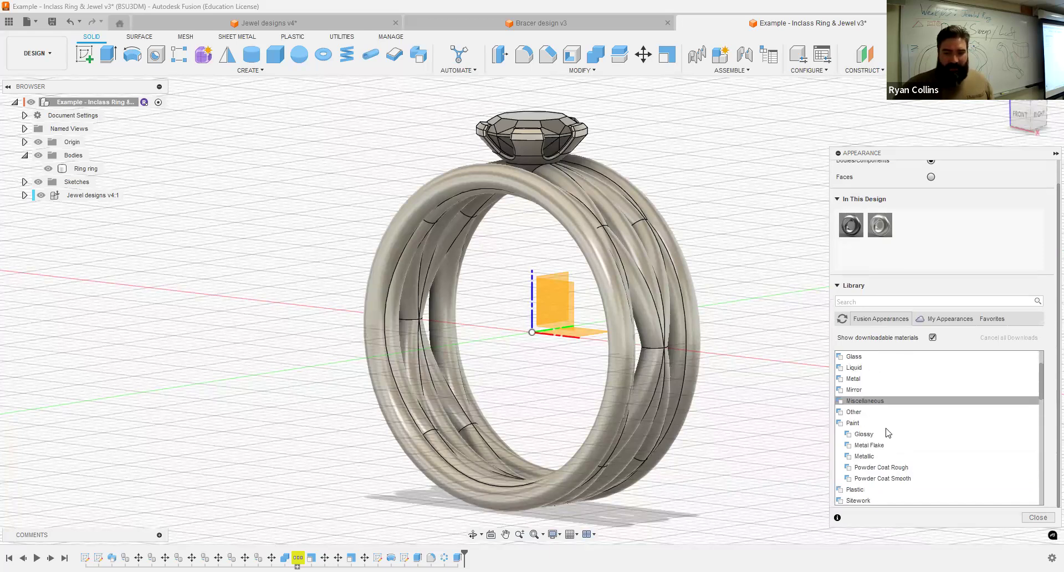
Download Glass (Red) from the smooth glass appearances, apply it to the jewel and close the appearance settings.
{"action": "scroll", "coordinate": [887, 435], "scroll_direction": "up", "scroll_amount": 3}
{"action": "left_click", "coordinate": [867, 404]}
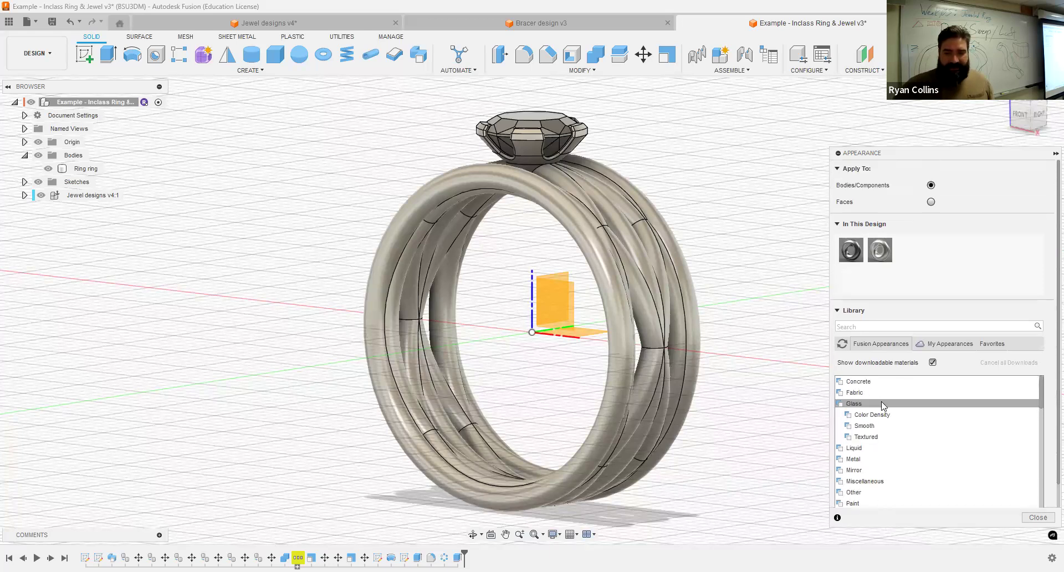
{"action": "left_click", "coordinate": [869, 427]}
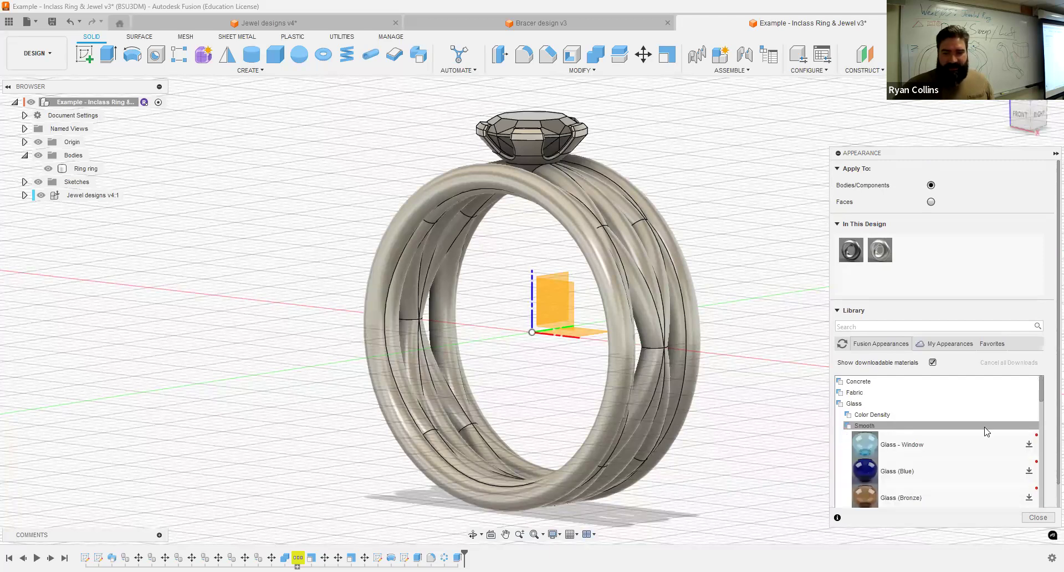
{"action": "scroll", "coordinate": [959, 477], "scroll_direction": "down", "scroll_amount": 3}
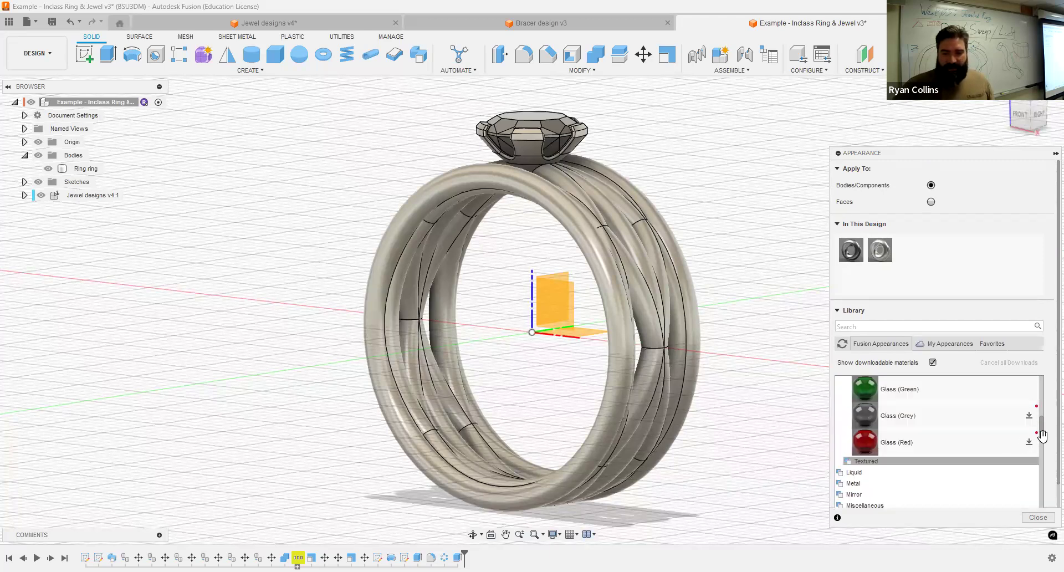
{"action": "left_click", "coordinate": [1028, 441]}
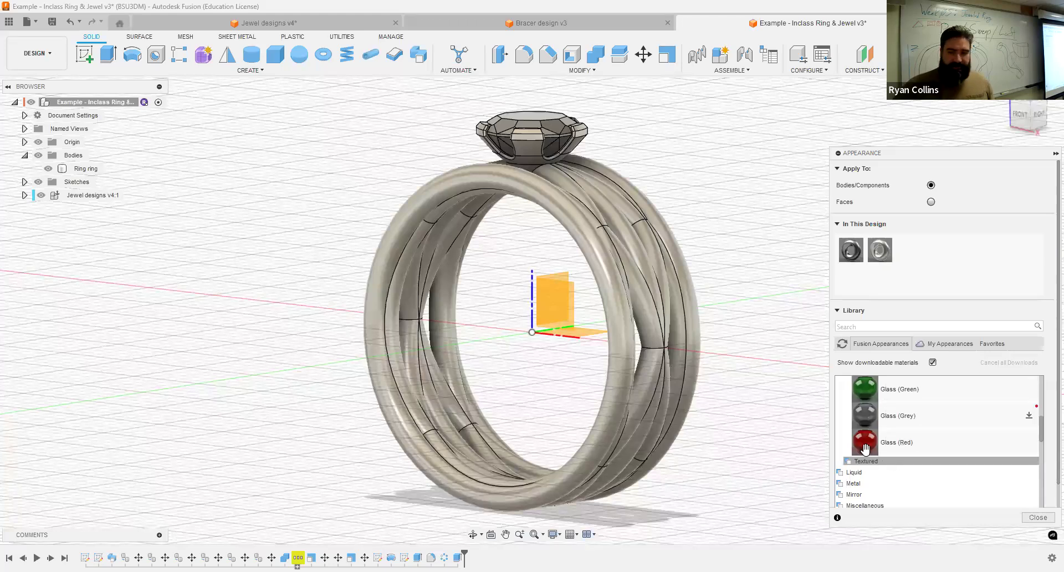
{"action": "left_click_drag", "start_coordinate": [868, 450], "coordinate": [547, 118]}
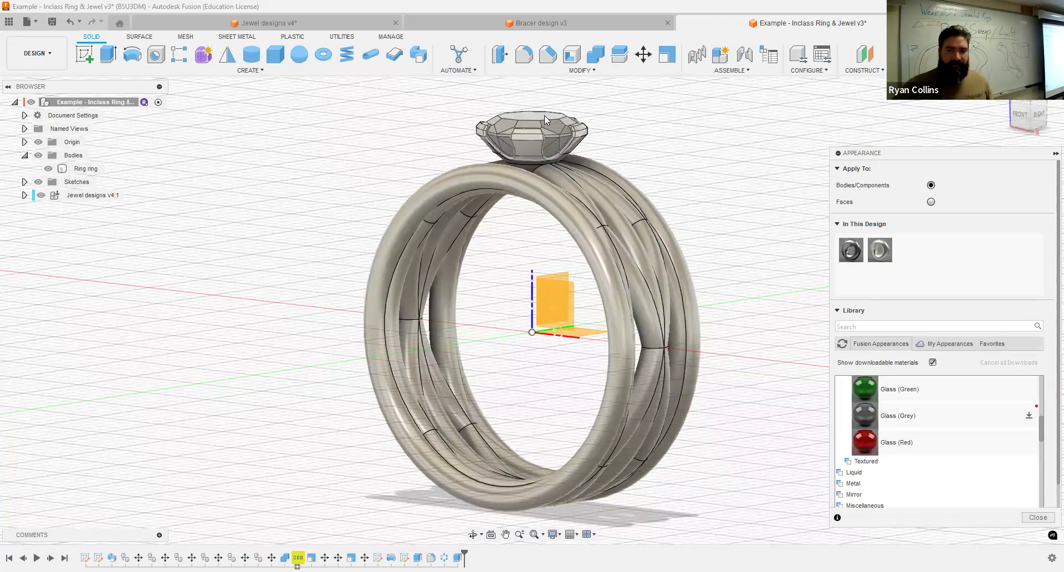
{"action": "left_click", "coordinate": [1046, 518]}
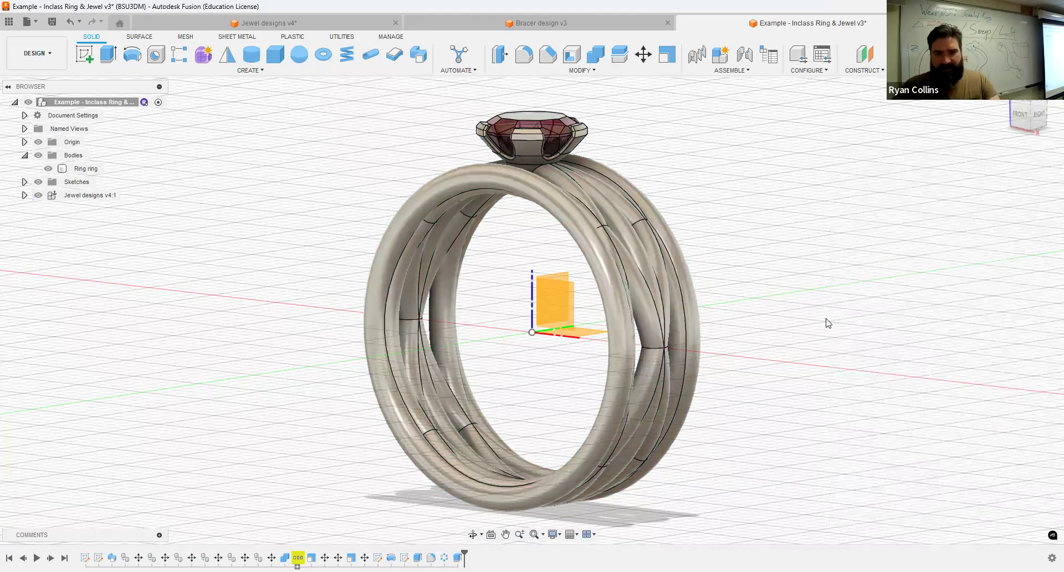
{"action": "mouse_move", "coordinate": [1021, 114]}
{"action": "left_mouse_down"}
{"action": "mouse_move", "coordinate": [985, 136]}
{"action": "mouse_move", "coordinate": [1009, 132]}
{"action": "mouse_move", "coordinate": [987, 119]}
{"action": "mouse_move", "coordinate": [1007, 116]}
{"action": "mouse_move", "coordinate": [986, 136]}
{"action": "mouse_move", "coordinate": [1012, 130]}
{"action": "left_mouse_up"}
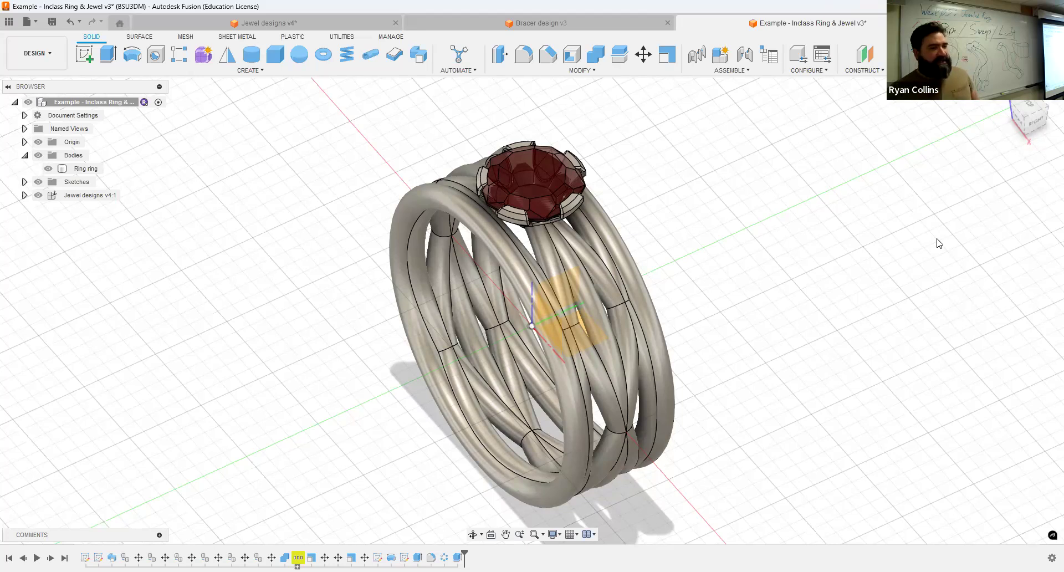
Switch to the Jewel designs document and show only the Simple Jewel (1) body to examine its facets.
{"action": "left_click", "coordinate": [298, 22]}
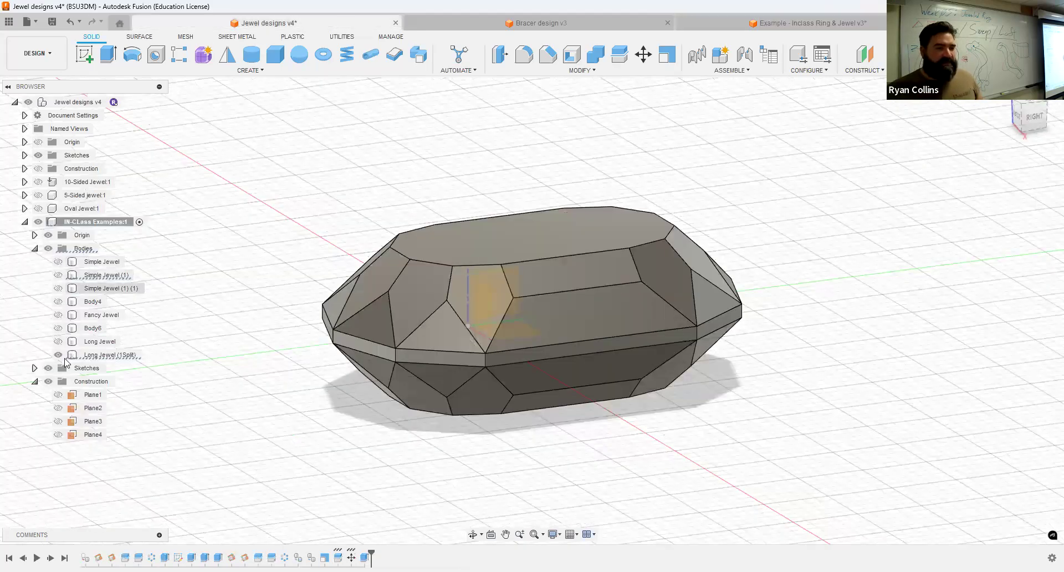
{"action": "left_click", "coordinate": [61, 264]}
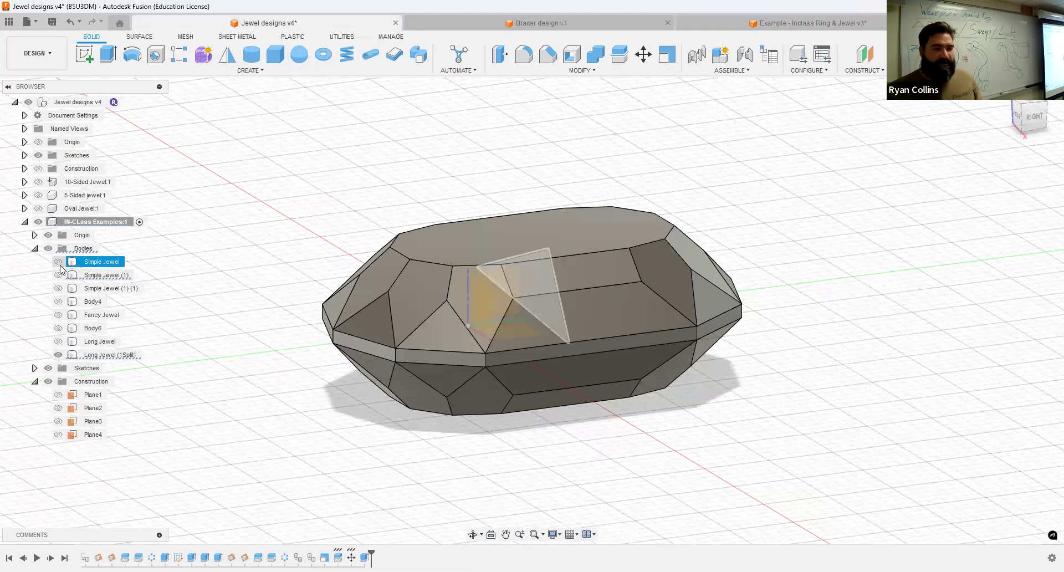
{"action": "left_click", "coordinate": [58, 289]}
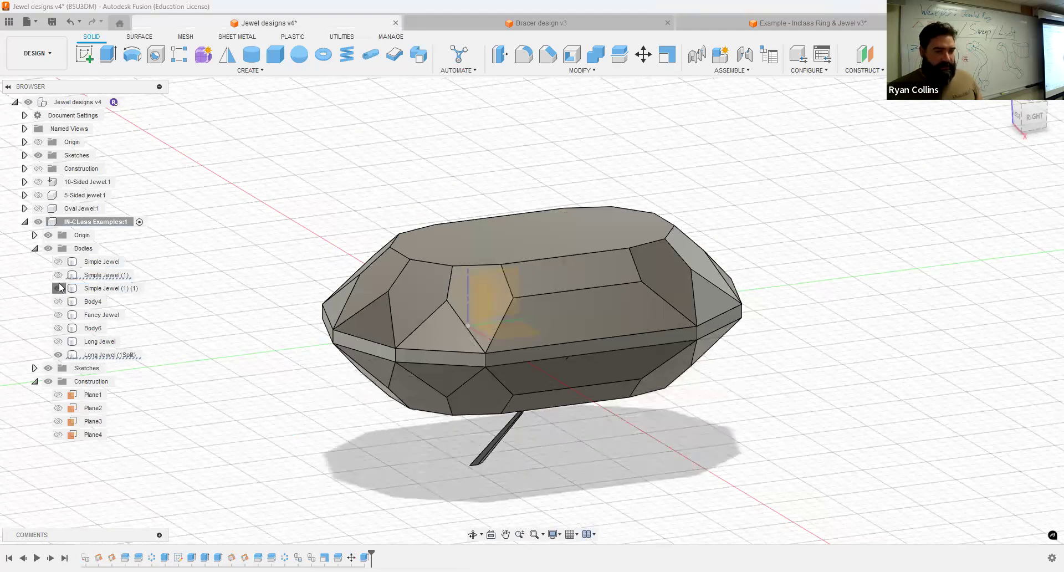
{"action": "left_click", "coordinate": [58, 288]}
{"action": "left_click", "coordinate": [58, 275]}
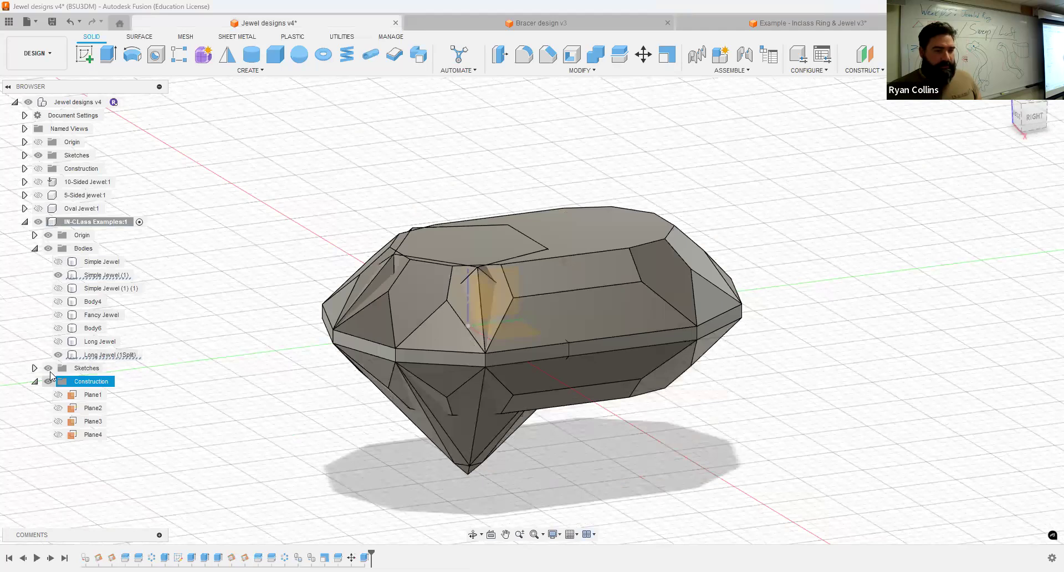
{"action": "left_click", "coordinate": [58, 355]}
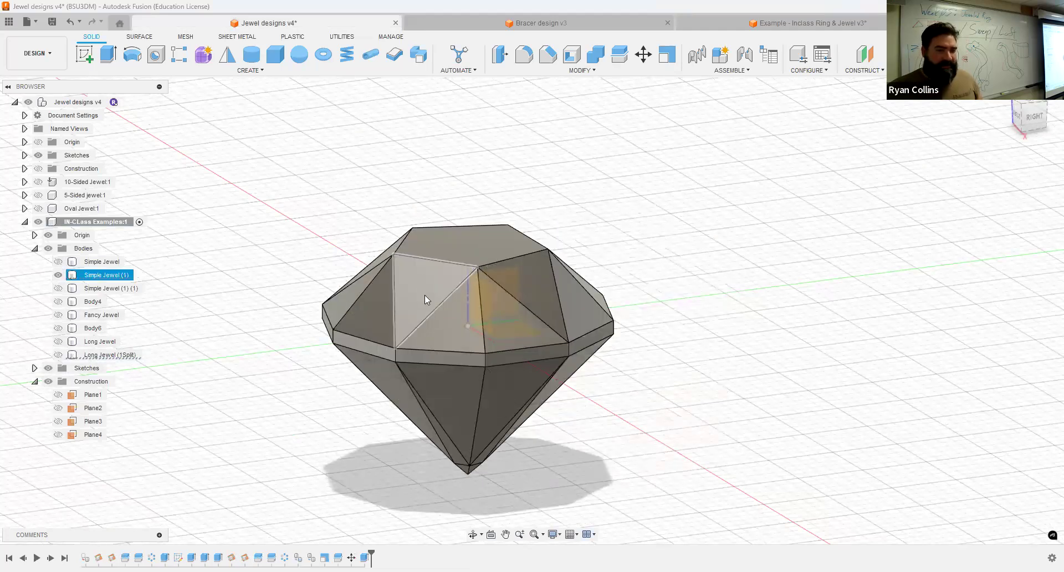
{"action": "left_click", "coordinate": [1024, 123]}
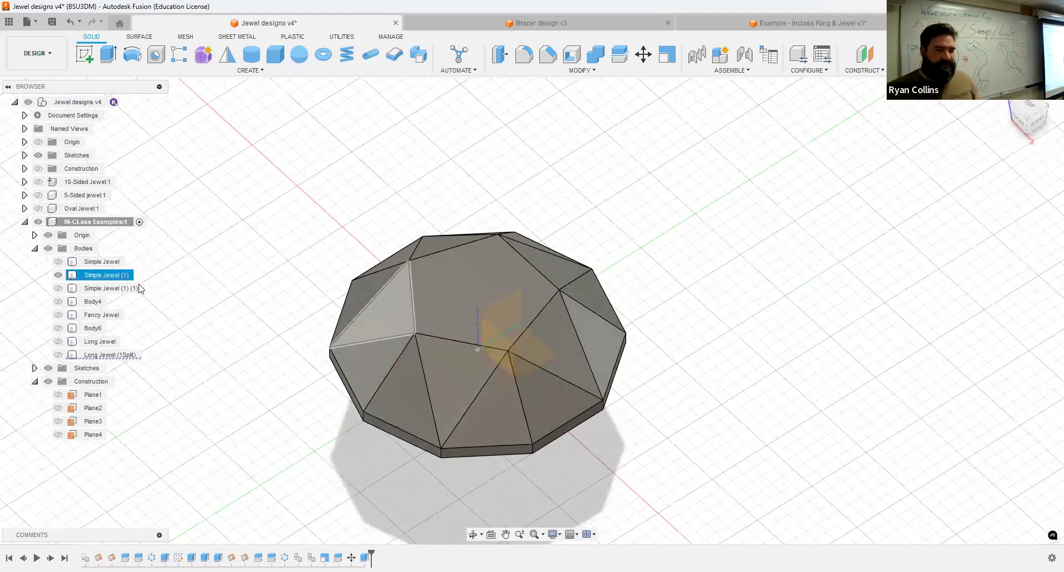
Display the Fancy Jewel body in place of Simple Jewel (1), and return to the ring design to view it.
{"action": "left_click", "coordinate": [58, 275]}
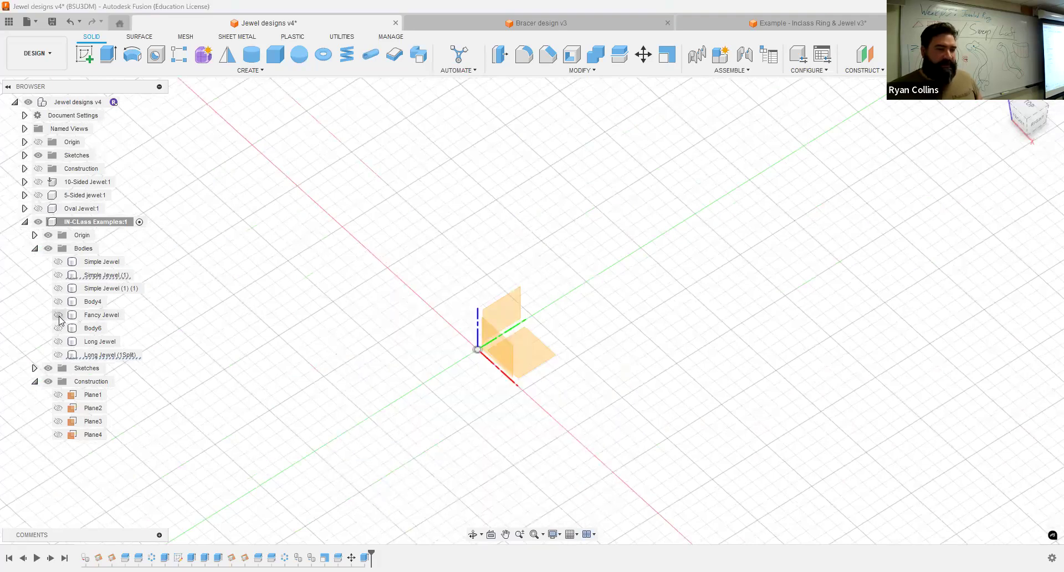
{"action": "left_click", "coordinate": [59, 315]}
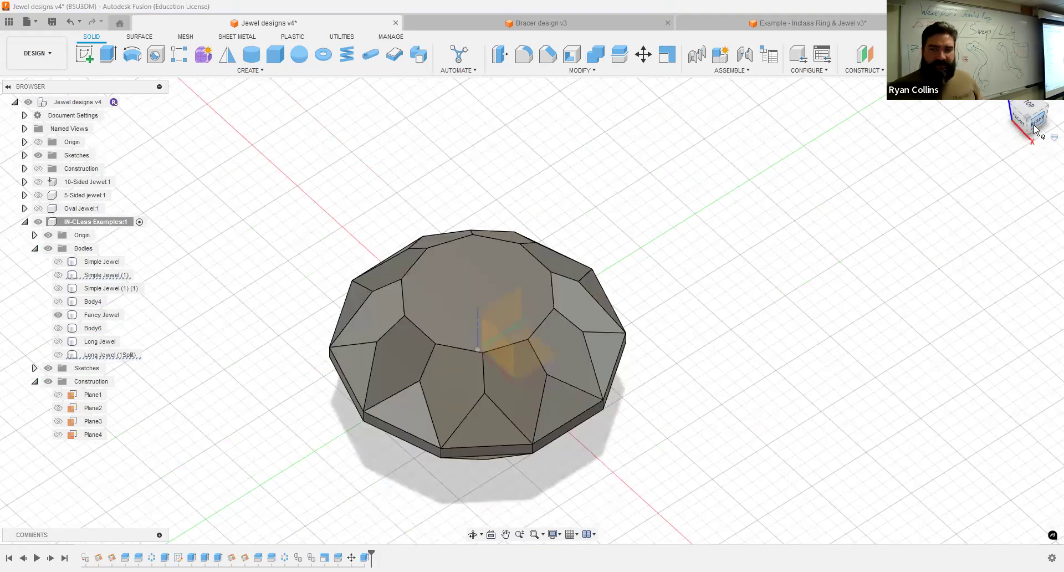
{"action": "mouse_move", "coordinate": [1035, 125]}
{"action": "left_mouse_down"}
{"action": "mouse_move", "coordinate": [1015, 93]}
{"action": "mouse_move", "coordinate": [1028, 115]}
{"action": "left_mouse_up"}
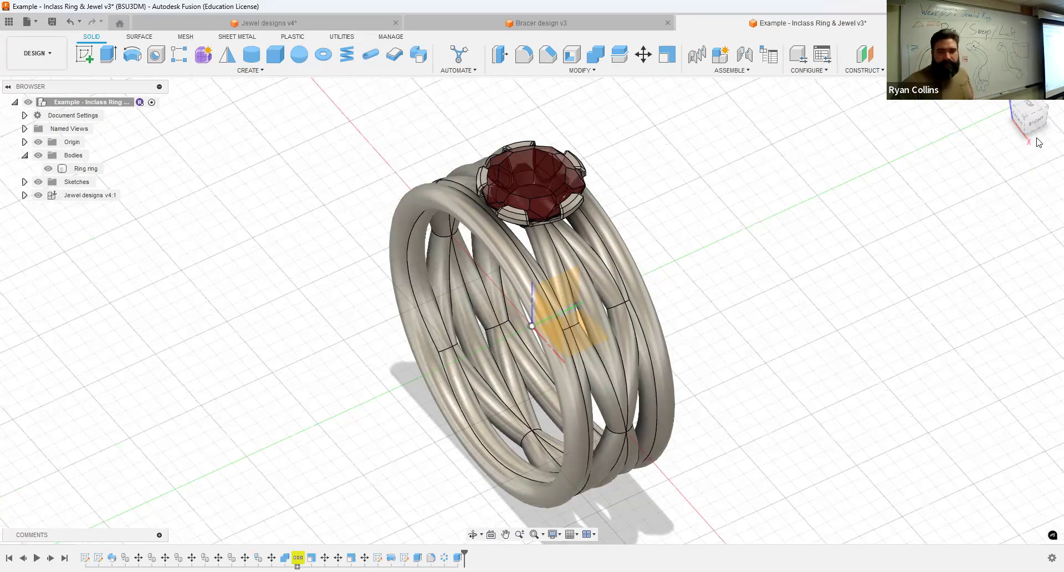
{"action": "left_click", "coordinate": [1027, 119]}
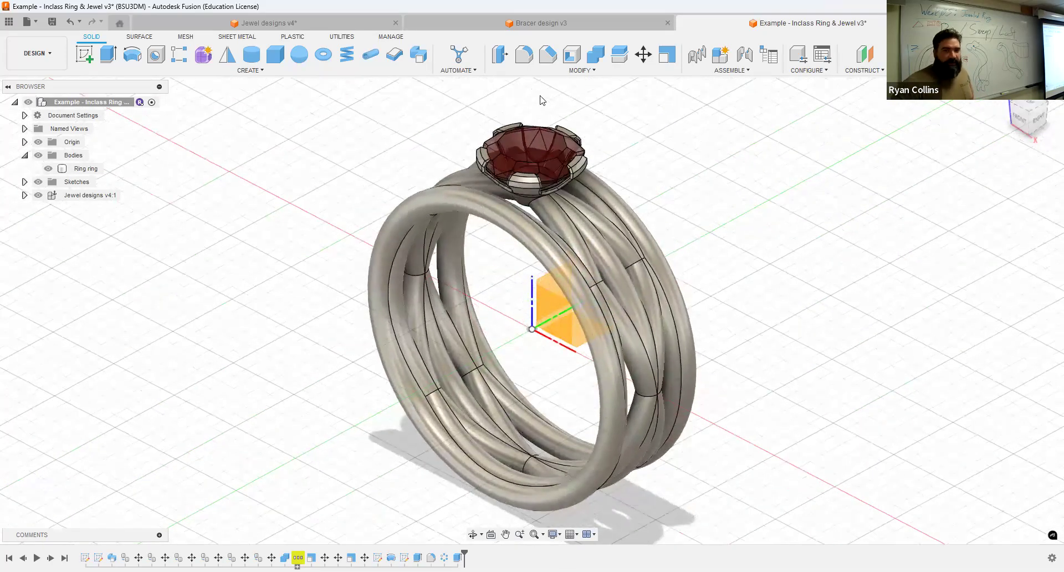
Examine the jewel, gold inlay and raised trim on the Bracer design from several angles and up close, and return to the ring design.
{"action": "left_click", "coordinate": [557, 27]}
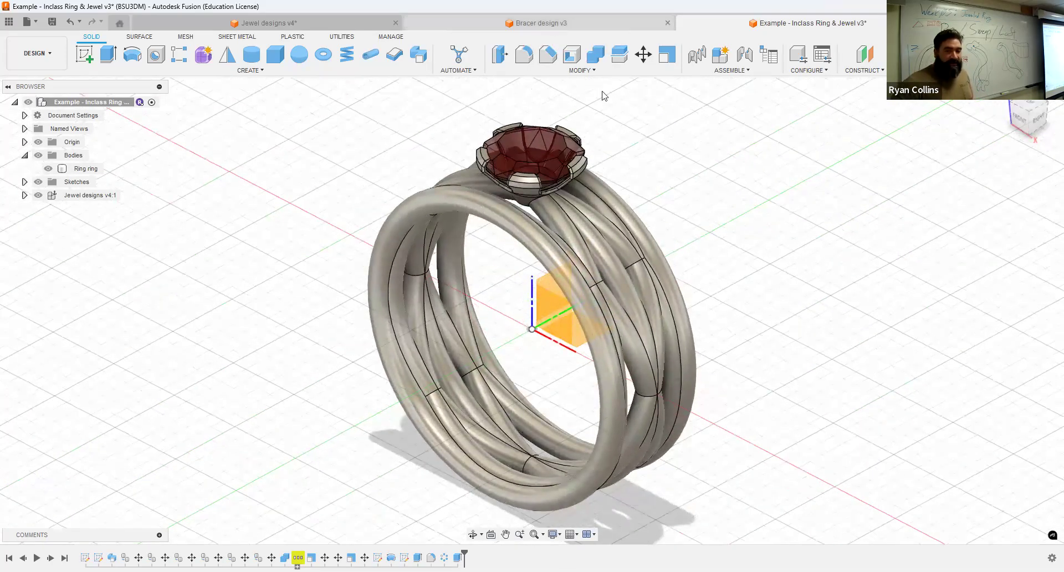
{"action": "left_click", "coordinate": [1034, 117]}
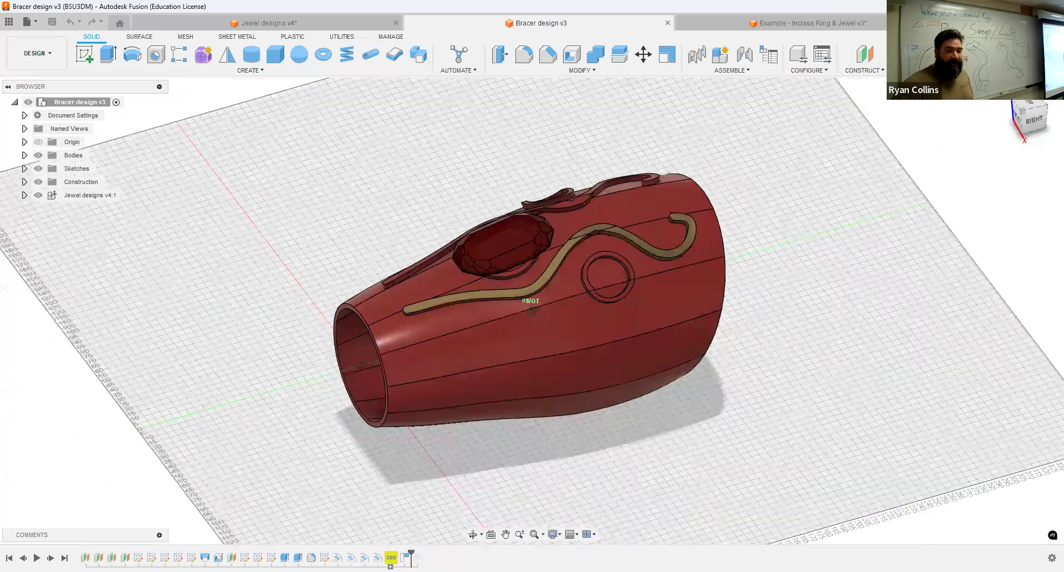
{"action": "mouse_move", "coordinate": [1031, 114]}
{"action": "left_mouse_down"}
{"action": "mouse_move", "coordinate": [1013, 115]}
{"action": "mouse_move", "coordinate": [1041, 116]}
{"action": "left_mouse_up"}
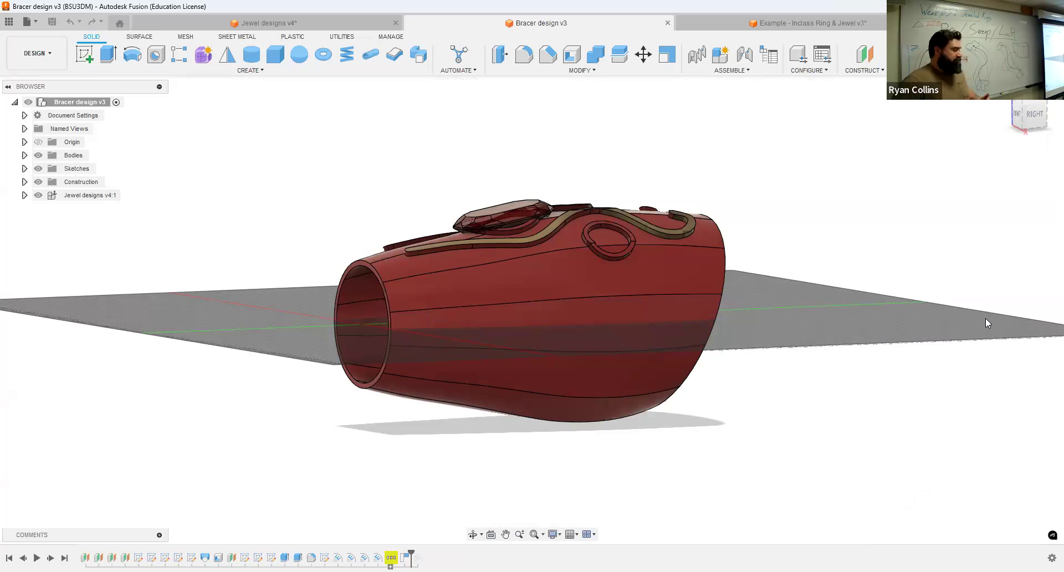
{"action": "left_click_drag", "start_coordinate": [1029, 122], "coordinate": [1034, 154]}
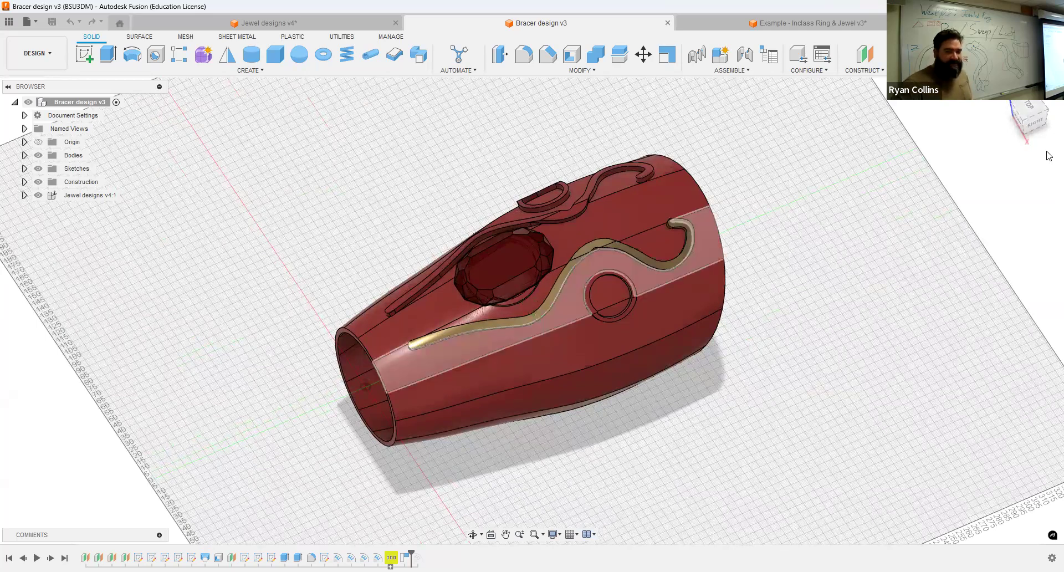
{"action": "scroll", "coordinate": [426, 310], "scroll_direction": "up", "scroll_amount": 6}
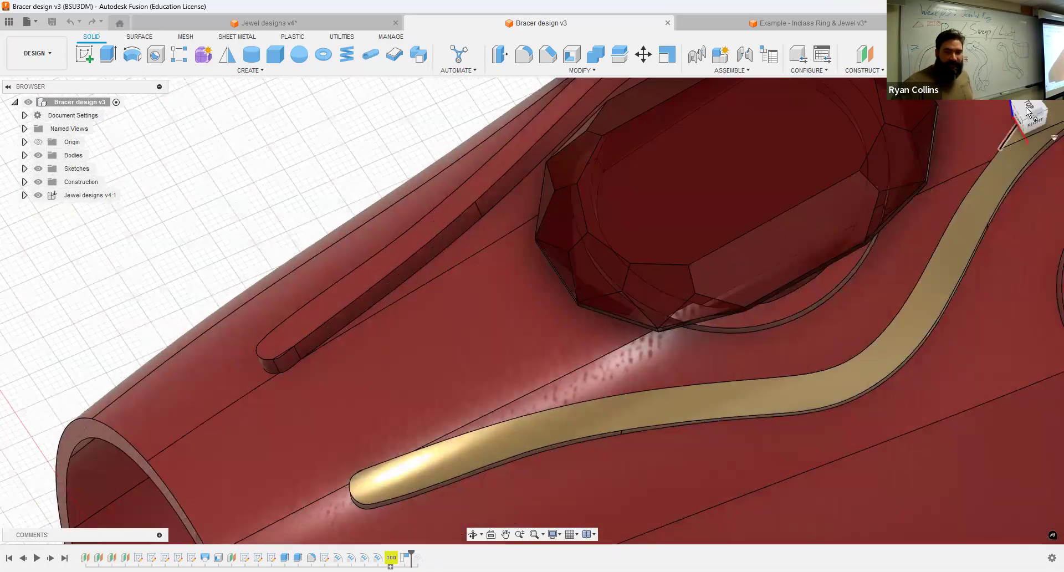
{"action": "mouse_move", "coordinate": [1031, 118]}
{"action": "left_mouse_down"}
{"action": "mouse_move", "coordinate": [1032, 57]}
{"action": "mouse_move", "coordinate": [1031, 105]}
{"action": "left_mouse_up"}
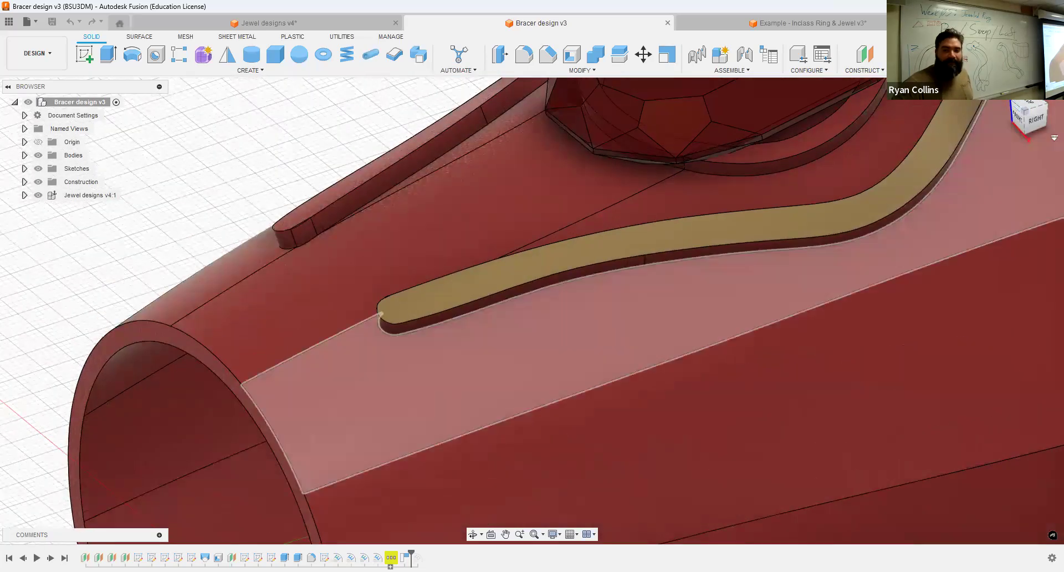
{"action": "scroll", "coordinate": [465, 331], "scroll_direction": "down", "scroll_amount": 6}
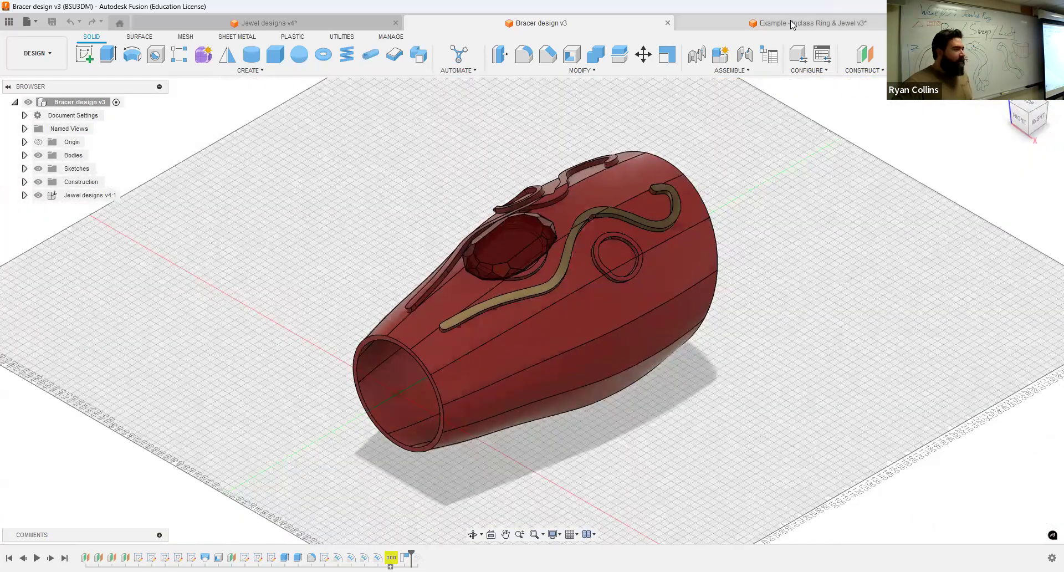
{"action": "left_click", "coordinate": [792, 24]}
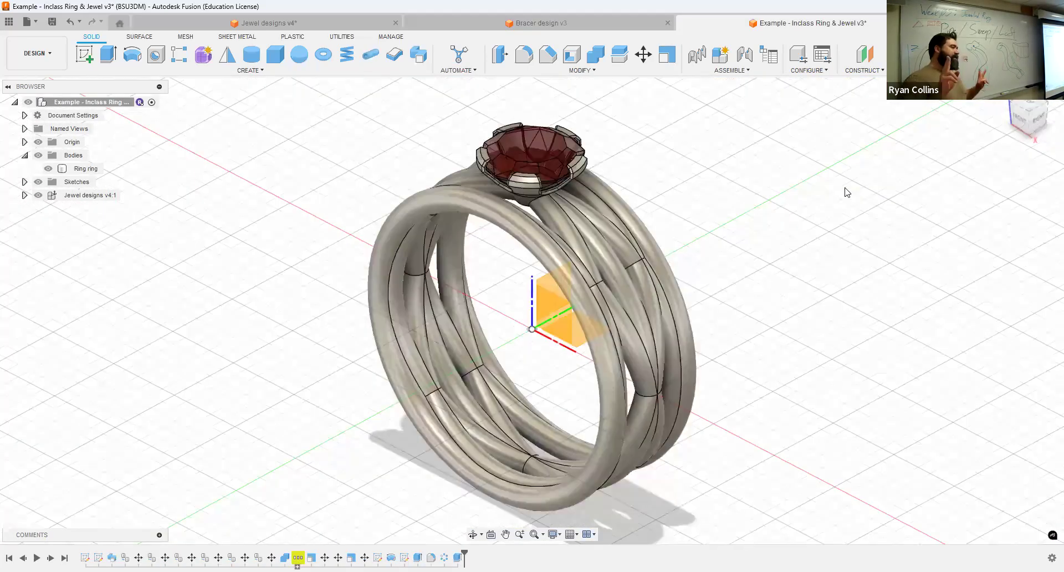